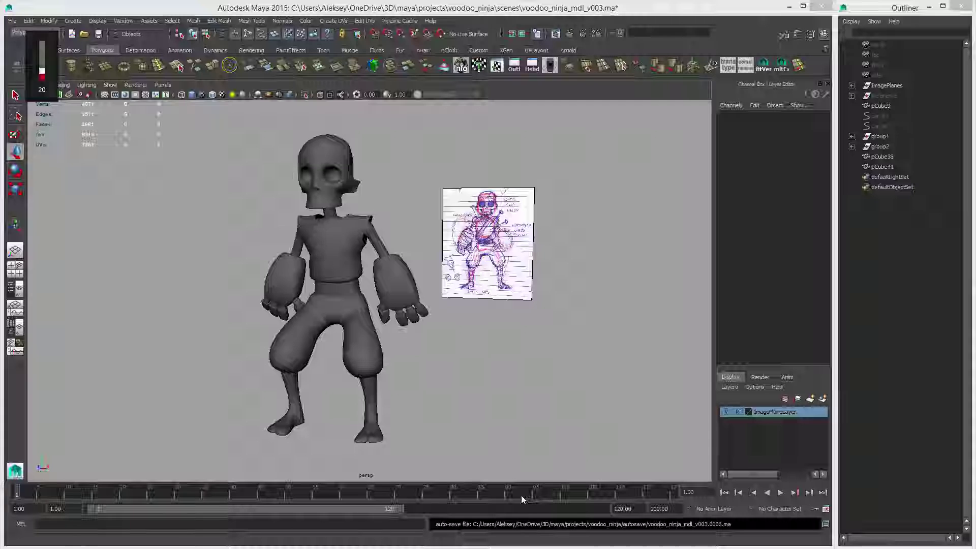
Hide pCube9, group1, group2 and pCube38, leaving only the vest mesh and the reference image in view.
{"action": "left_click_drag", "start_coordinate": [404, 330], "coordinate": [450, 322], "text": "alt"}
{"action": "right_click_drag", "start_coordinate": [458, 328], "coordinate": [549, 364], "text": "alt"}
{"action": "middle_click_drag", "start_coordinate": [346, 217], "coordinate": [448, 288], "text": "alt"}
{"action": "left_click", "coordinate": [428, 272]}
{"action": "left_click_drag", "start_coordinate": [543, 317], "coordinate": [459, 265], "text": "alt"}
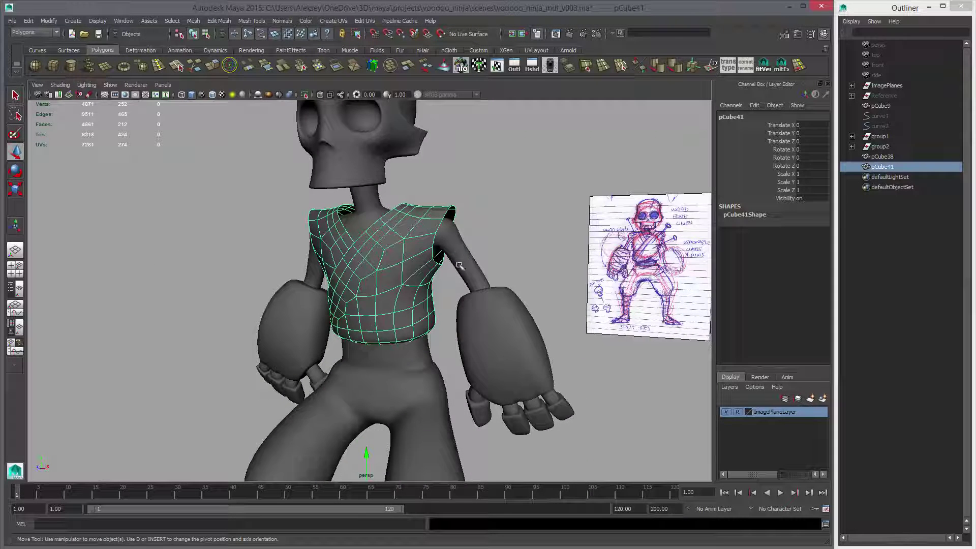
{"action": "left_click_drag", "start_coordinate": [432, 297], "coordinate": [414, 296], "text": "alt"}
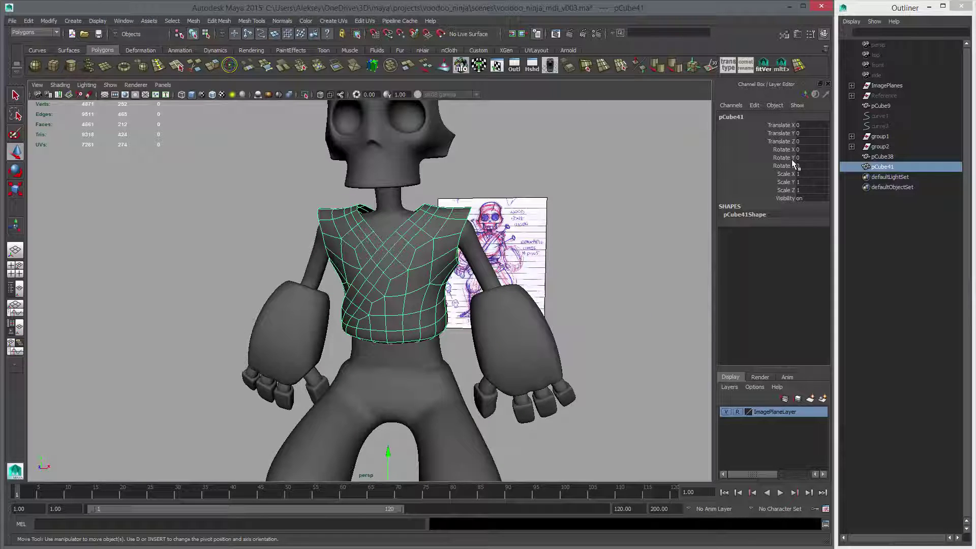
{"action": "right_click_drag", "start_coordinate": [604, 256], "coordinate": [524, 372], "text": "alt"}
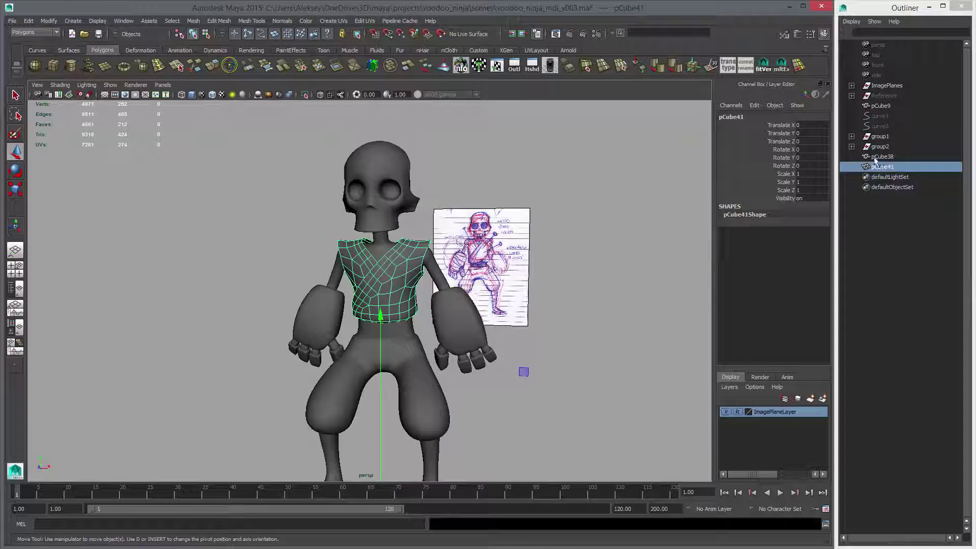
{"action": "left_click_drag", "start_coordinate": [874, 159], "coordinate": [879, 136]}
{"action": "left_click", "coordinate": [880, 107], "text": "ctrl"}
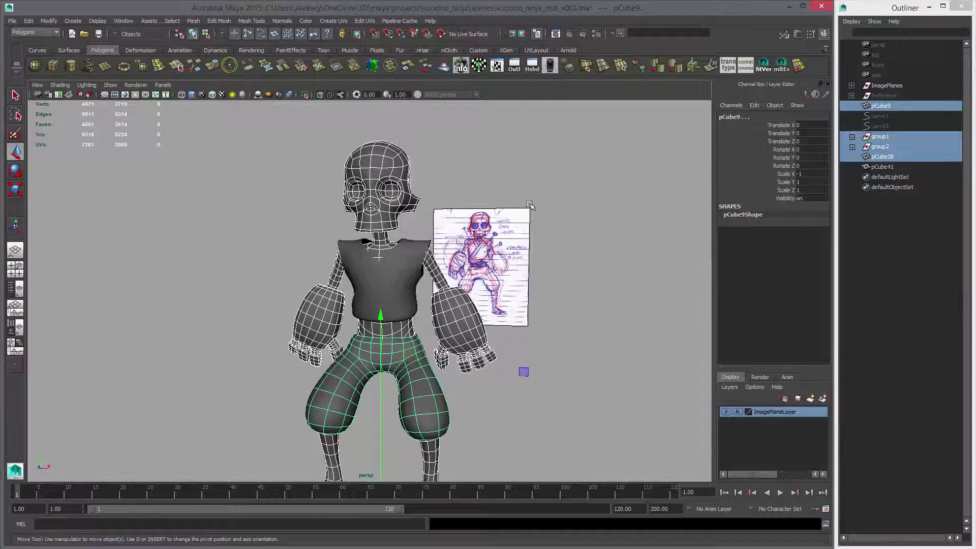
{"action": "key", "text": "ctrl+h"}
Select the edge loop along the middle of the vest's collar band and compare the mesh with smooth preview on and off.
{"action": "left_click", "coordinate": [358, 286]}
{"action": "left_click_drag", "start_coordinate": [358, 285], "coordinate": [331, 285], "text": "alt"}
{"action": "right_click_drag", "start_coordinate": [331, 285], "coordinate": [379, 292], "text": "alt"}
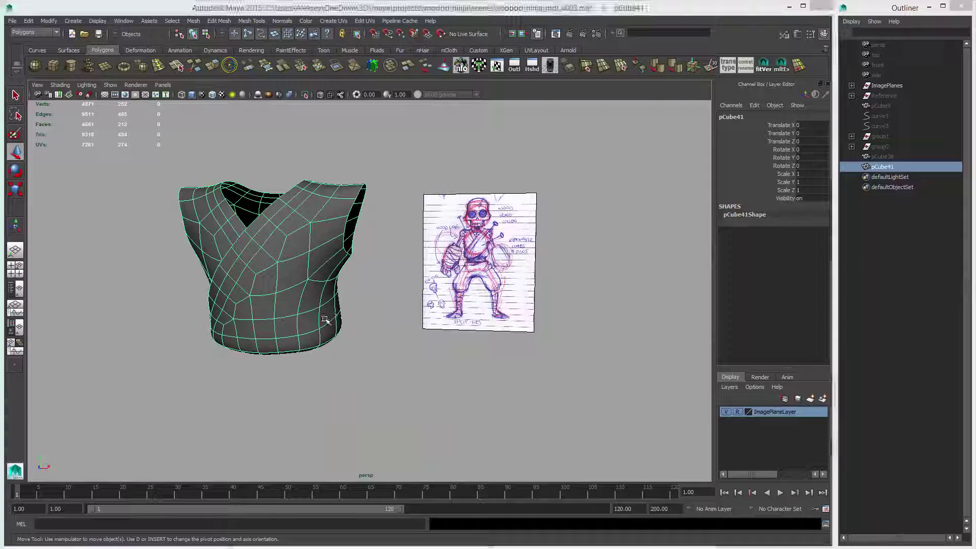
{"action": "key", "text": "space"}
{"action": "key", "text": "space"}
{"action": "scroll", "coordinate": [338, 222], "scroll_direction": "up", "scroll_amount": 4}
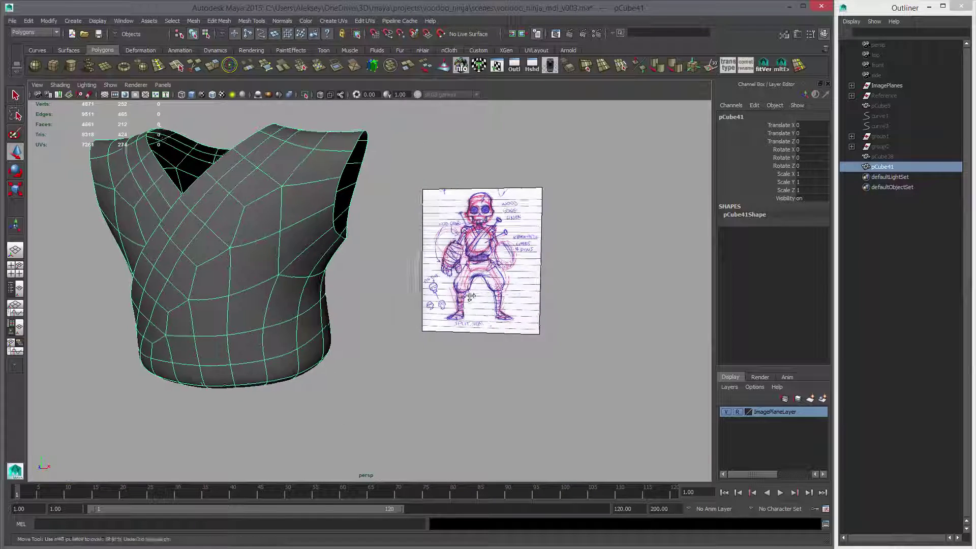
{"action": "key", "text": "1"}
{"action": "left_click_drag", "start_coordinate": [316, 272], "coordinate": [365, 218], "text": "alt"}
{"action": "right_click_drag", "start_coordinate": [366, 218], "coordinate": [367, 197]}
{"action": "double_click", "coordinate": [369, 224]}
{"action": "left_click_drag", "start_coordinate": [433, 255], "coordinate": [373, 281], "text": "alt"}
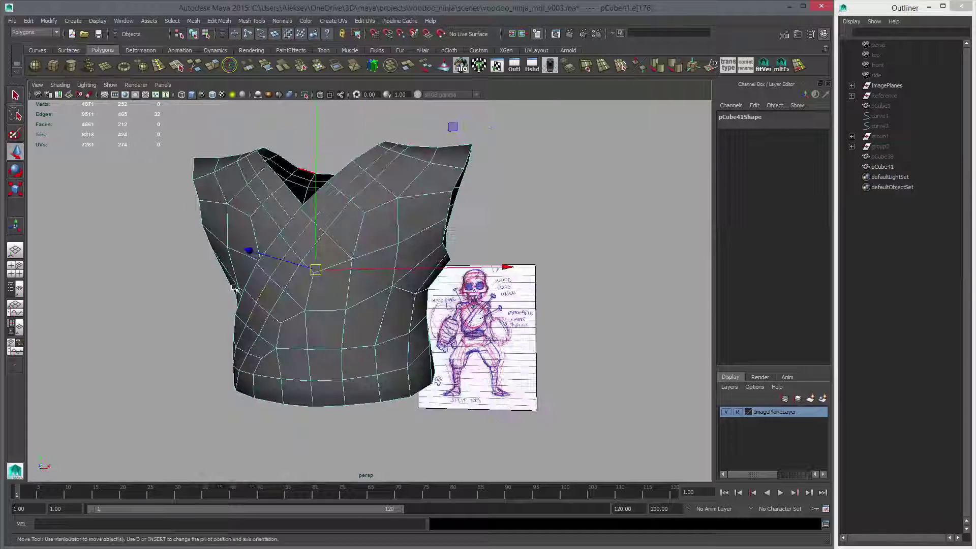
{"action": "right_click_drag", "start_coordinate": [375, 280], "coordinate": [449, 288], "text": "alt"}
{"action": "left_click_drag", "start_coordinate": [450, 289], "coordinate": [383, 238], "text": "alt"}
{"action": "key", "text": "3"}
{"action": "key", "text": "1"}
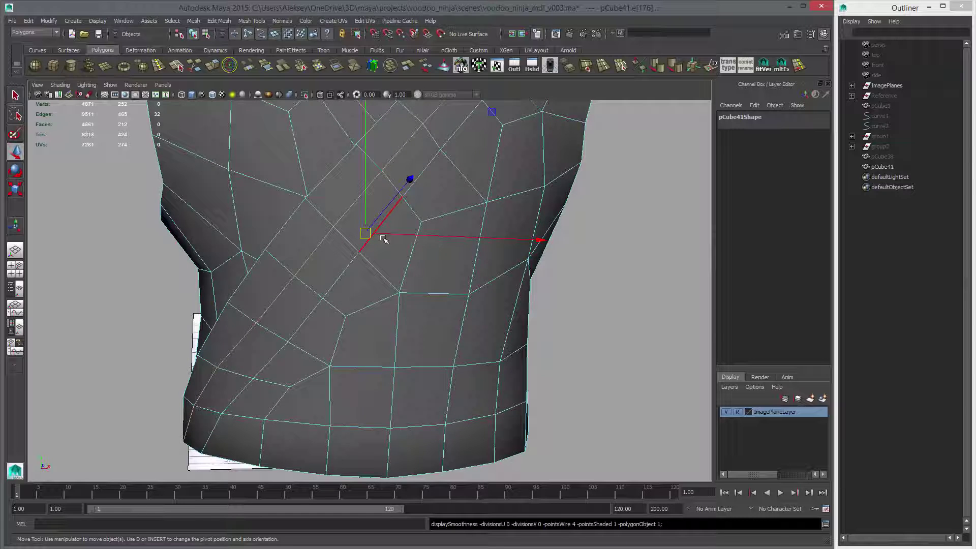
{"action": "key", "text": "3"}
{"action": "key", "text": "1"}
{"action": "key", "text": "3"}
{"action": "key", "text": "1"}
Examine how individual edges and vertices along the collar band's outer border shift between smoothed and unsmoothed display.
{"action": "right_click_drag", "start_coordinate": [371, 257], "coordinate": [368, 262]}
{"action": "left_click", "coordinate": [367, 263]}
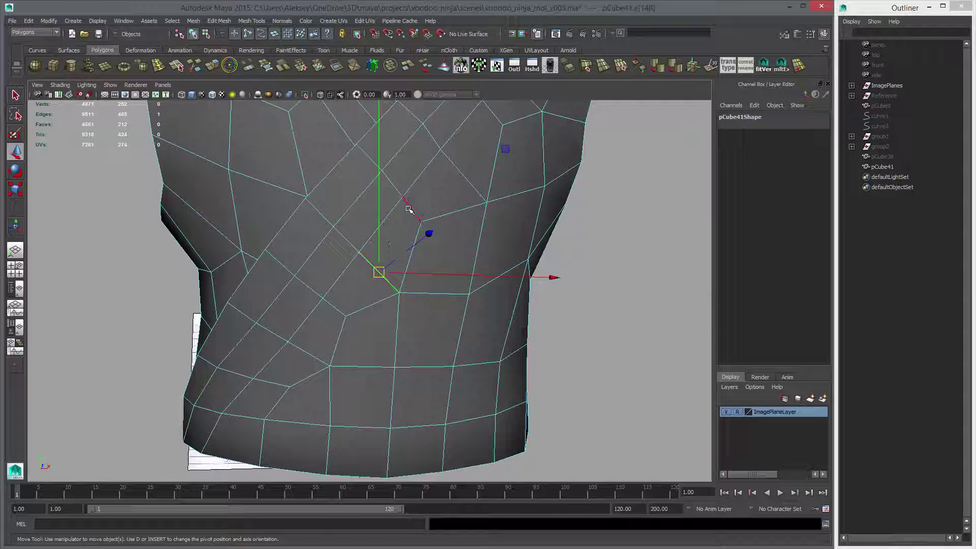
{"action": "key", "text": "3"}
{"action": "right_click_drag", "start_coordinate": [367, 254], "coordinate": [359, 252]}
{"action": "left_click", "coordinate": [358, 252]}
{"action": "key", "text": "1"}
{"action": "key", "text": "3"}
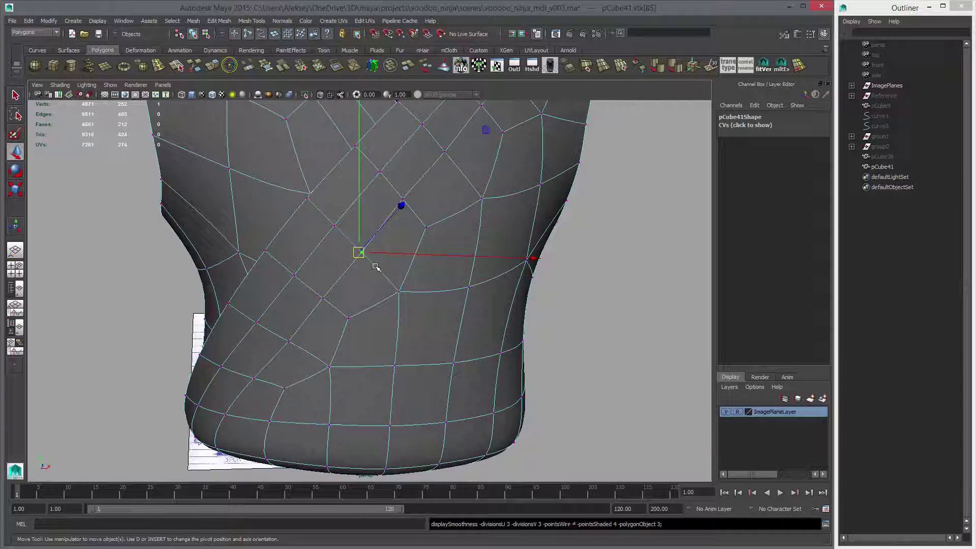
{"action": "key", "text": "1"}
{"action": "key", "text": "3"}
{"action": "key", "text": "1"}
{"action": "key", "text": "3"}
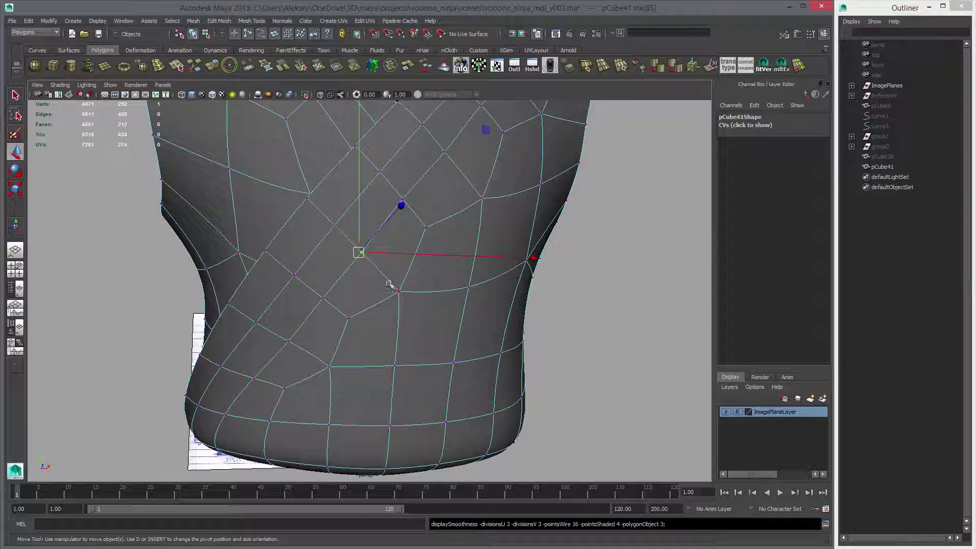
{"action": "left_click", "coordinate": [324, 299]}
{"action": "key", "text": "1"}
{"action": "key", "text": "3"}
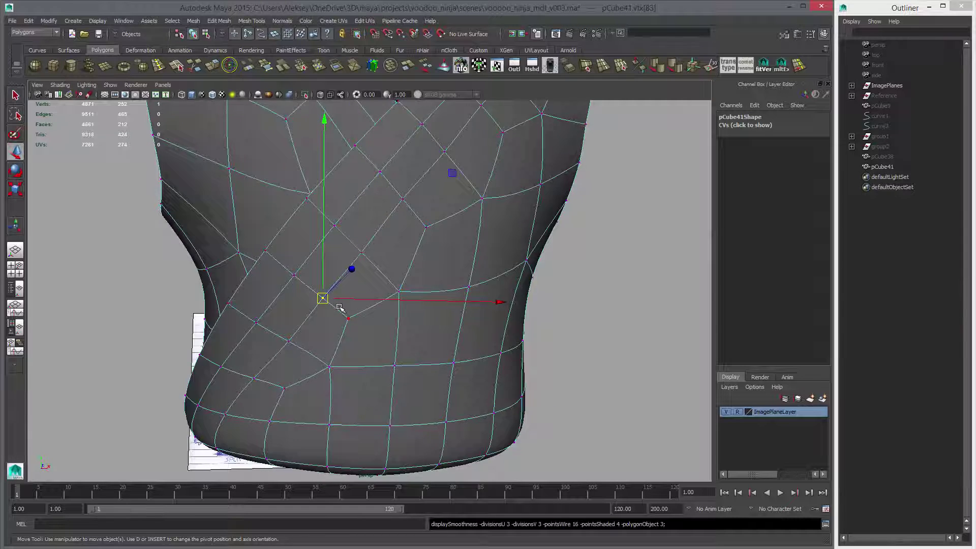
{"action": "key", "text": "1"}
{"action": "key", "text": "3"}
{"action": "key", "text": "1"}
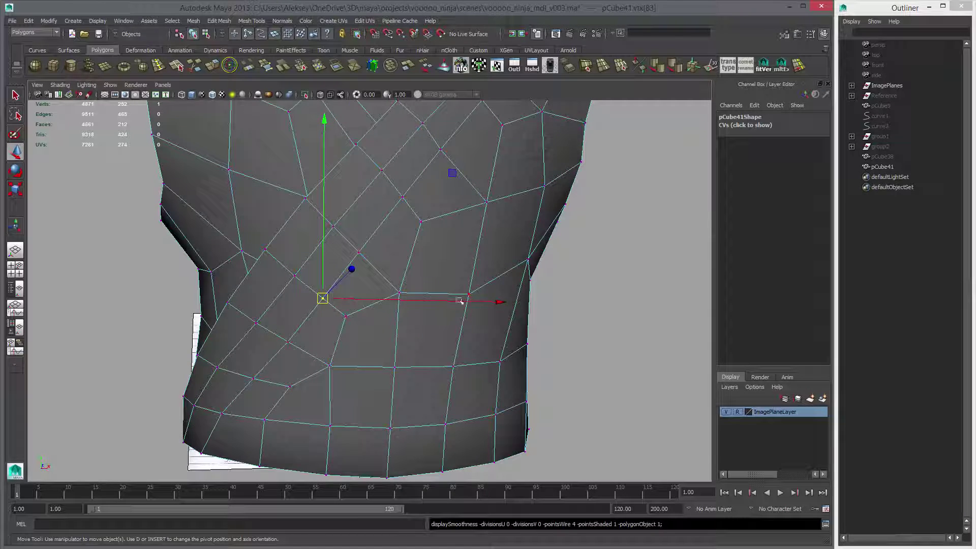
Try applying Smooth to the whole vest mesh in object mode and check the denser topology around the collar.
{"action": "right_click_drag", "start_coordinate": [557, 324], "coordinate": [454, 319], "text": "alt"}
{"action": "left_click_drag", "start_coordinate": [422, 257], "coordinate": [386, 267], "text": "alt"}
{"action": "right_click_drag", "start_coordinate": [386, 268], "coordinate": [404, 265], "text": "alt"}
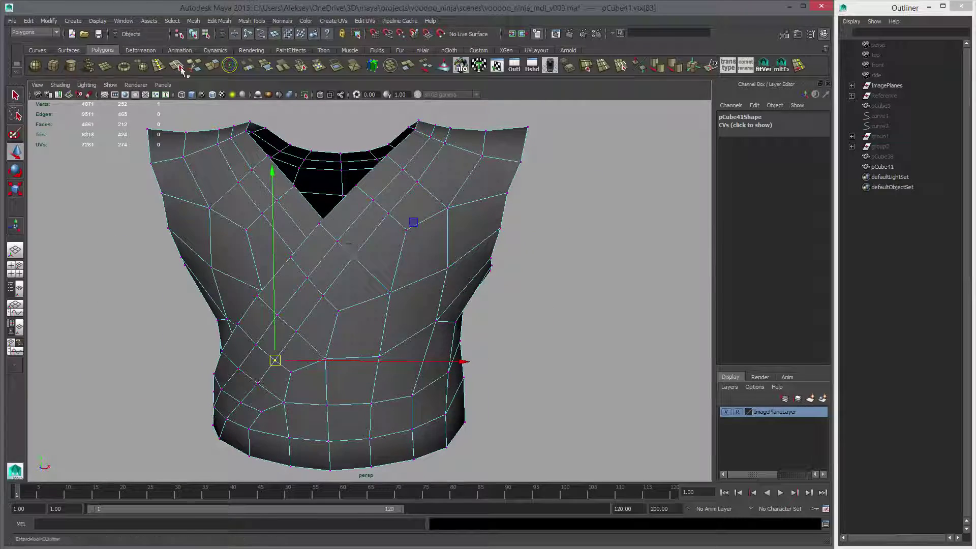
{"action": "right_click_drag", "start_coordinate": [327, 226], "coordinate": [337, 213]}
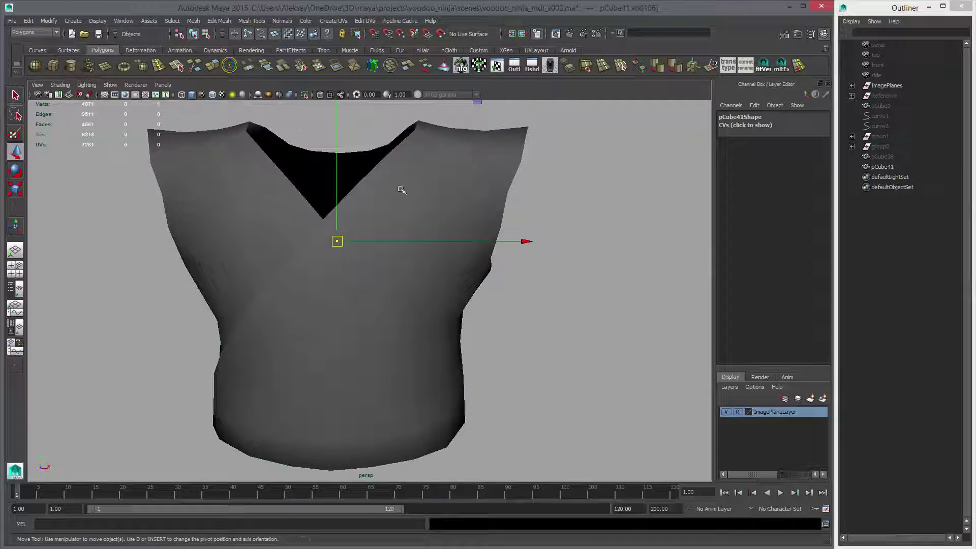
{"action": "key", "text": "F8"}
{"action": "left_click", "coordinate": [148, 66]}
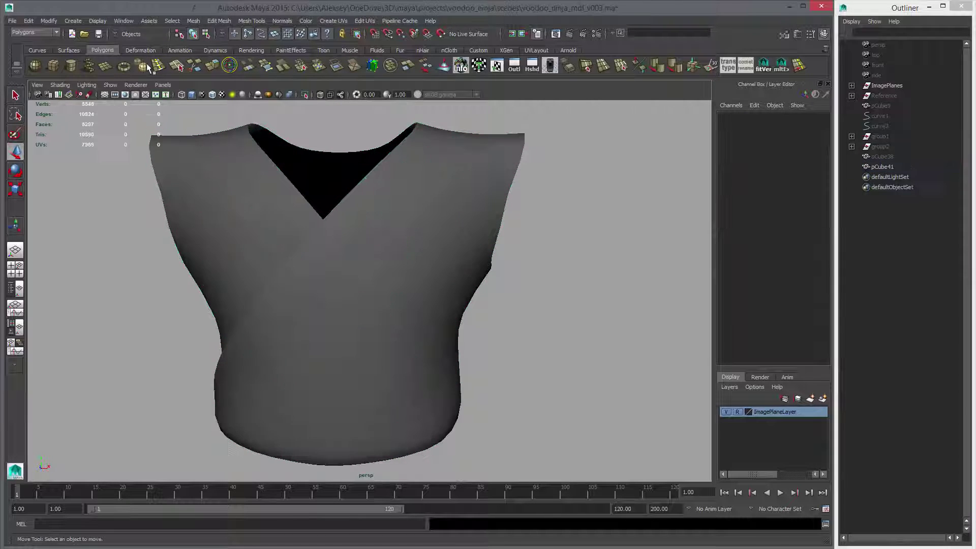
{"action": "left_click", "coordinate": [364, 305]}
{"action": "mouse_move", "coordinate": [364, 305]}
{"action": "left_mouse_down", "text": "alt"}
{"action": "mouse_move", "coordinate": [340, 309]}
{"action": "mouse_move", "coordinate": [347, 298]}
{"action": "left_mouse_up", "text": "alt"}
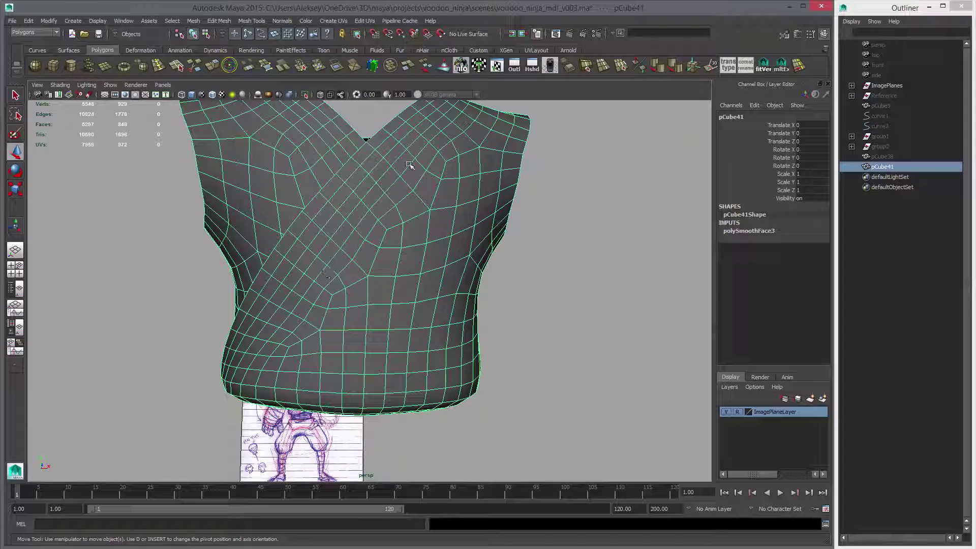
Undo the Smooth operation on the vest mesh.
{"action": "key", "text": "ctrl+z"}
{"action": "key", "text": "ctrl+z"}
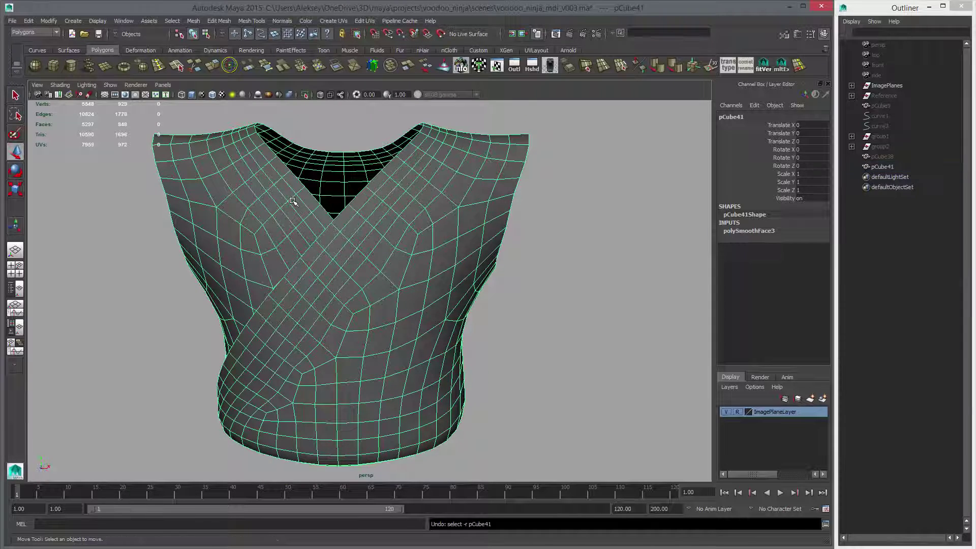
{"action": "key", "text": "ctrl+z"}
Select the full edge loop along the middle of the collar band and convert the selection to faces.
{"action": "right_click_drag", "start_coordinate": [354, 233], "coordinate": [363, 225]}
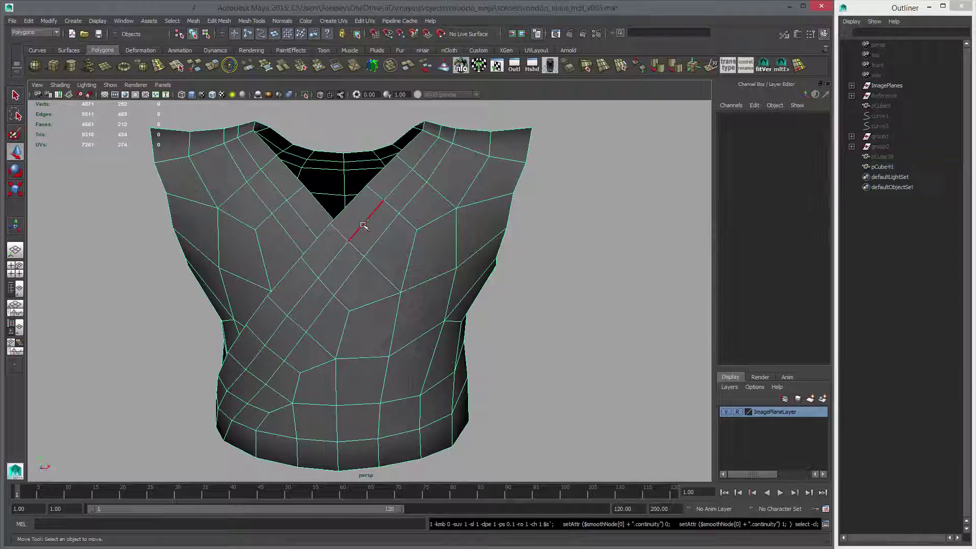
{"action": "left_click", "coordinate": [363, 225]}
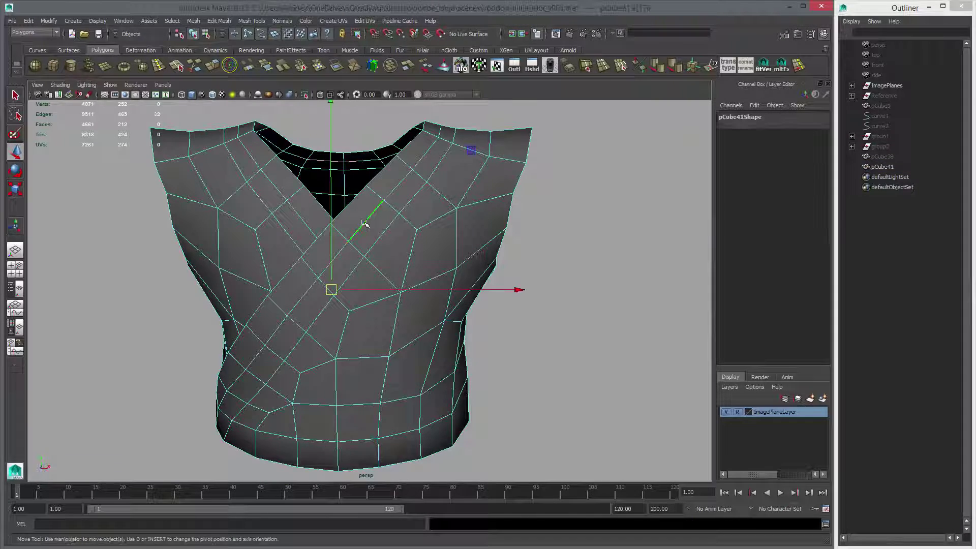
{"action": "right_click", "coordinate": [393, 189], "text": "ctrl"}
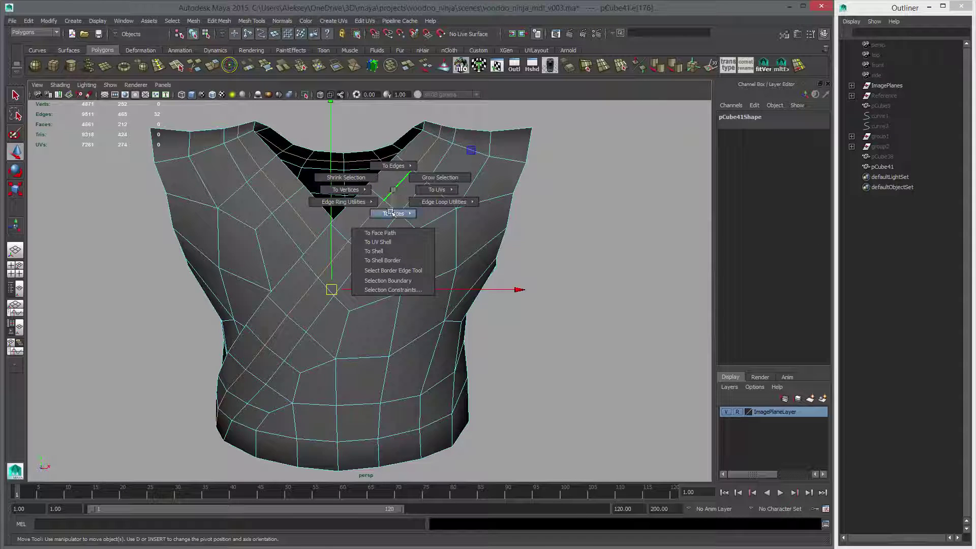
{"action": "mouse_move", "coordinate": [390, 212]}
{"action": "right_click_drag", "start_coordinate": [390, 235], "coordinate": [391, 236], "text": "ctrl"}
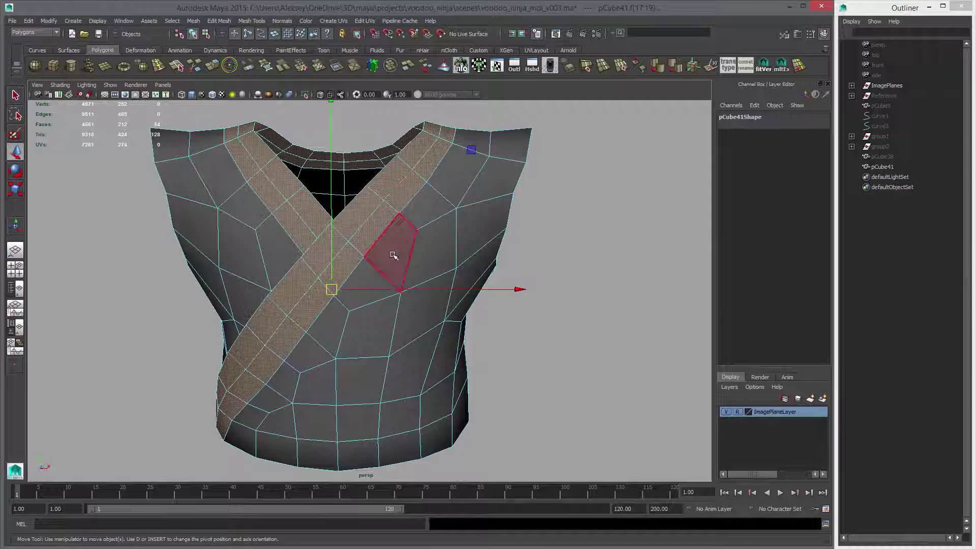
Extract the selected collar band faces into a separate mesh, return to object mode and delete the construction history.
{"action": "left_click_drag", "start_coordinate": [394, 253], "coordinate": [396, 255], "text": "alt"}
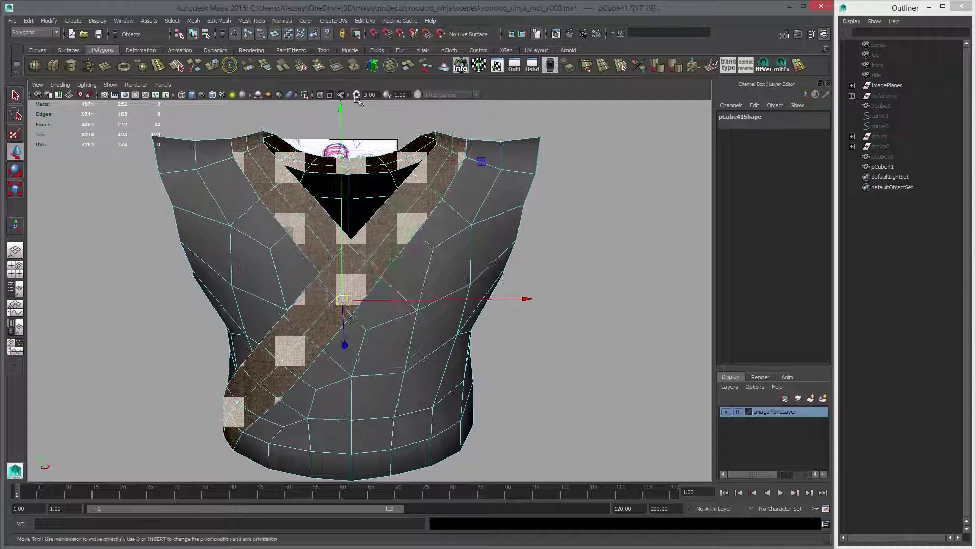
{"action": "left_click", "coordinate": [408, 65]}
{"action": "left_click_drag", "start_coordinate": [410, 222], "coordinate": [432, 186], "text": "alt"}
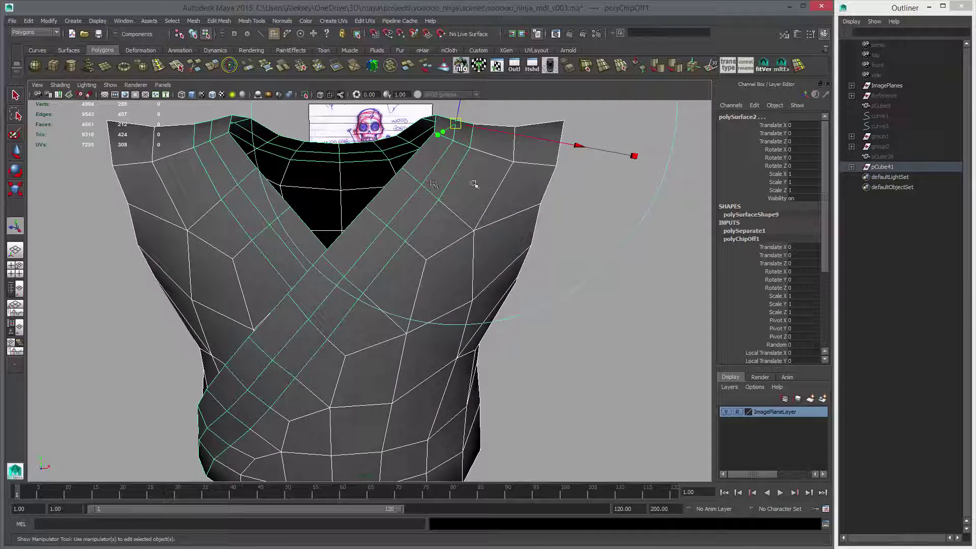
{"action": "key", "text": "F8"}
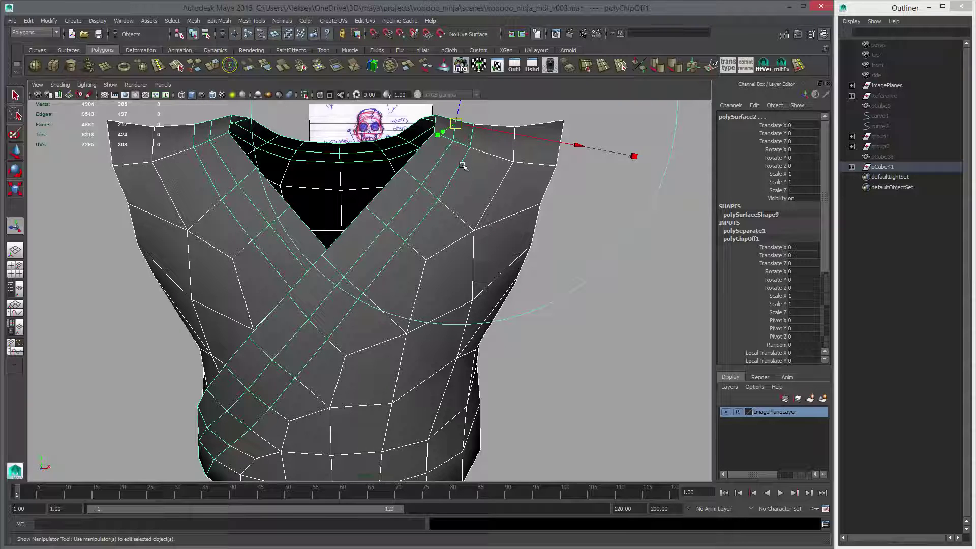
{"action": "key", "text": "alt+shift+d"}
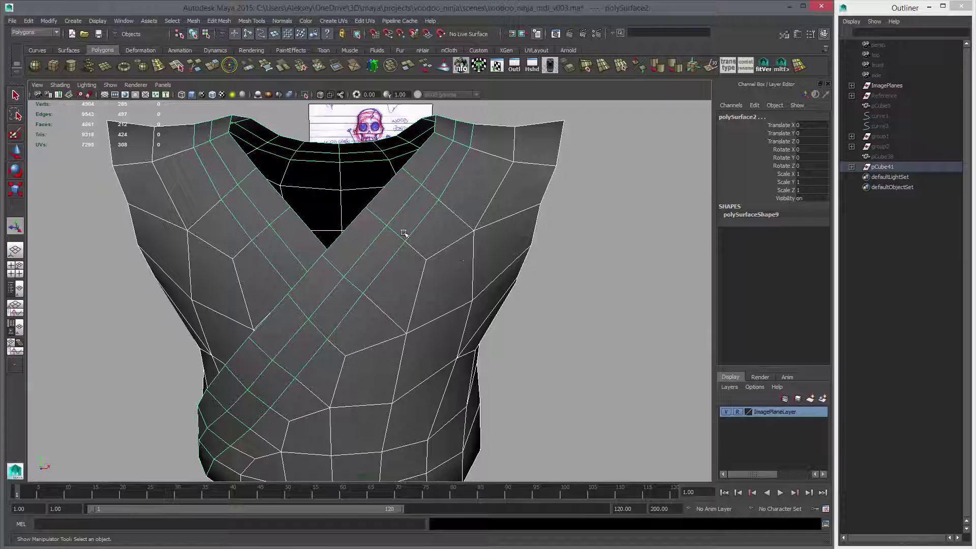
Compare the separated collar band and vest body in smoothed and unsmoothed display, checking the seam between them.
{"action": "left_click", "coordinate": [337, 306]}
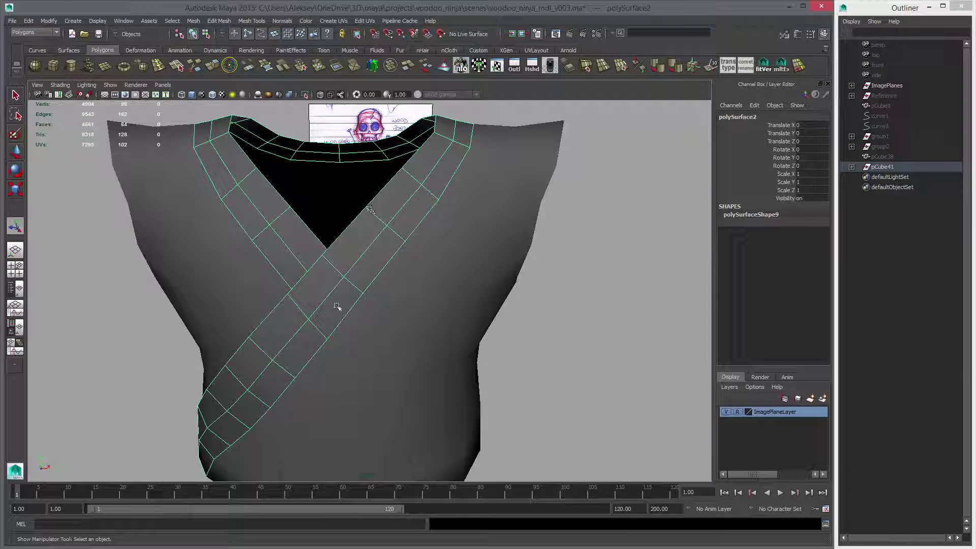
{"action": "left_click", "coordinate": [459, 246], "text": "shift"}
{"action": "mouse_move", "coordinate": [424, 304]}
{"action": "left_mouse_down", "text": "alt"}
{"action": "mouse_move", "coordinate": [436, 281]}
{"action": "mouse_move", "coordinate": [427, 268]}
{"action": "mouse_move", "coordinate": [436, 200]}
{"action": "left_mouse_up", "text": "alt"}
{"action": "key", "text": "3"}
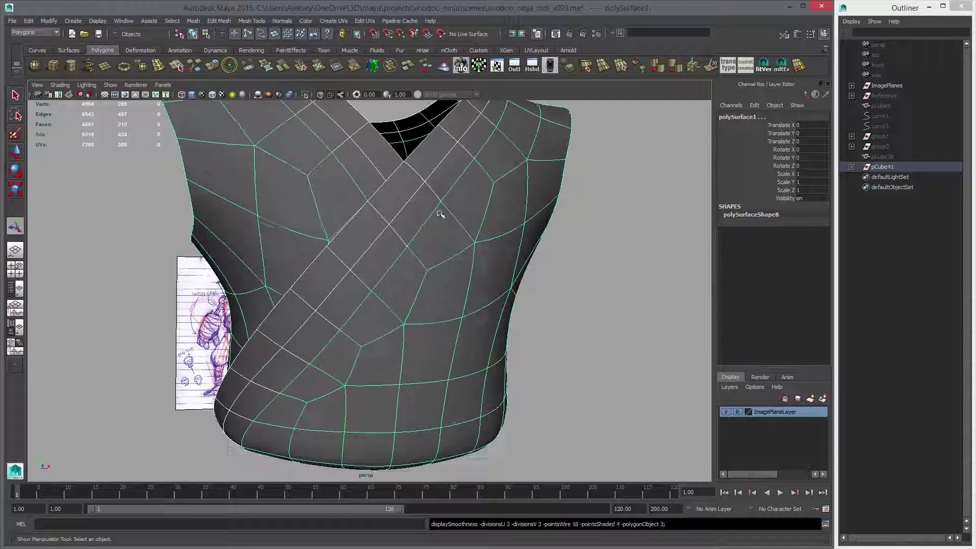
{"action": "left_click", "coordinate": [392, 222]}
{"action": "key", "text": "1"}
{"action": "key", "text": "3"}
{"action": "left_click", "coordinate": [453, 245]}
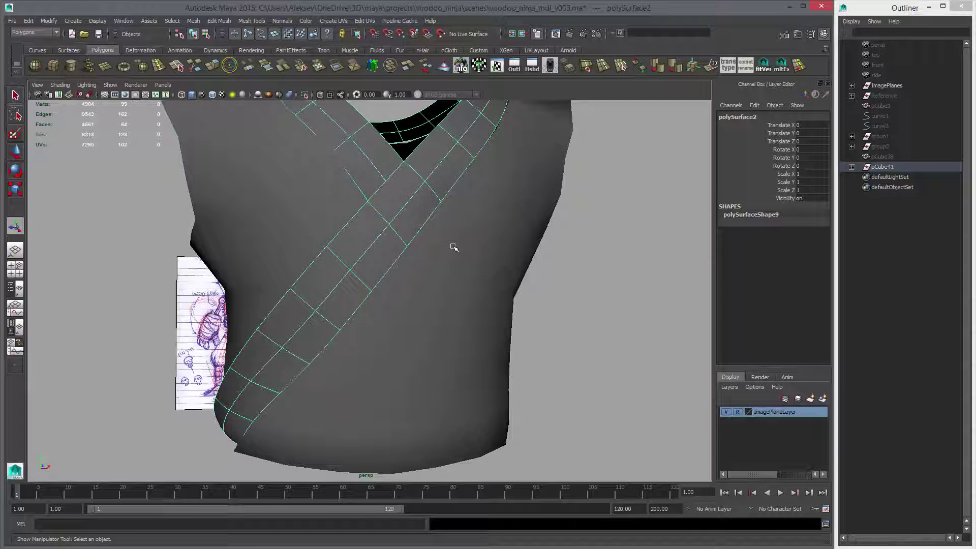
{"action": "key", "text": "1"}
Select both the collar band and the vest body and apply Smooth to the two meshes.
{"action": "left_click", "coordinate": [399, 231]}
{"action": "left_click", "coordinate": [413, 265], "text": "shift"}
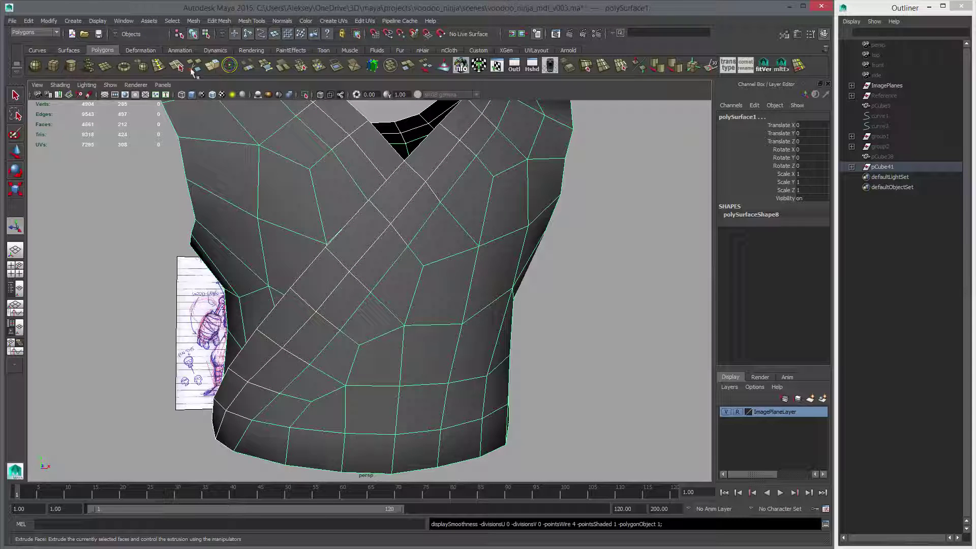
{"action": "left_click", "coordinate": [142, 64]}
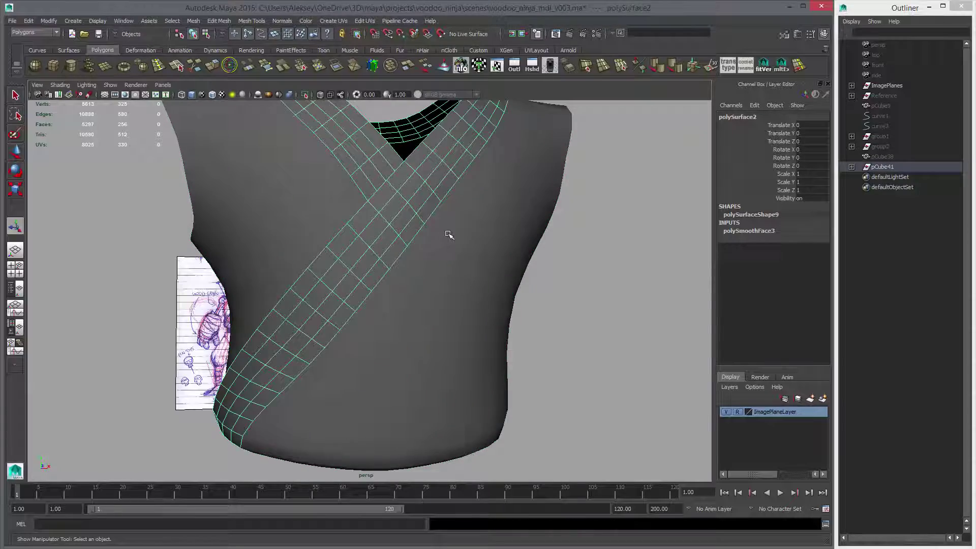
{"action": "left_click", "coordinate": [448, 235], "text": "shift"}
Examine the smoothed collar band and vest body along their shared border from the front and neckline.
{"action": "left_click_drag", "start_coordinate": [449, 235], "coordinate": [447, 211], "text": "alt"}
{"action": "left_click_drag", "start_coordinate": [360, 190], "coordinate": [363, 202], "text": "alt"}
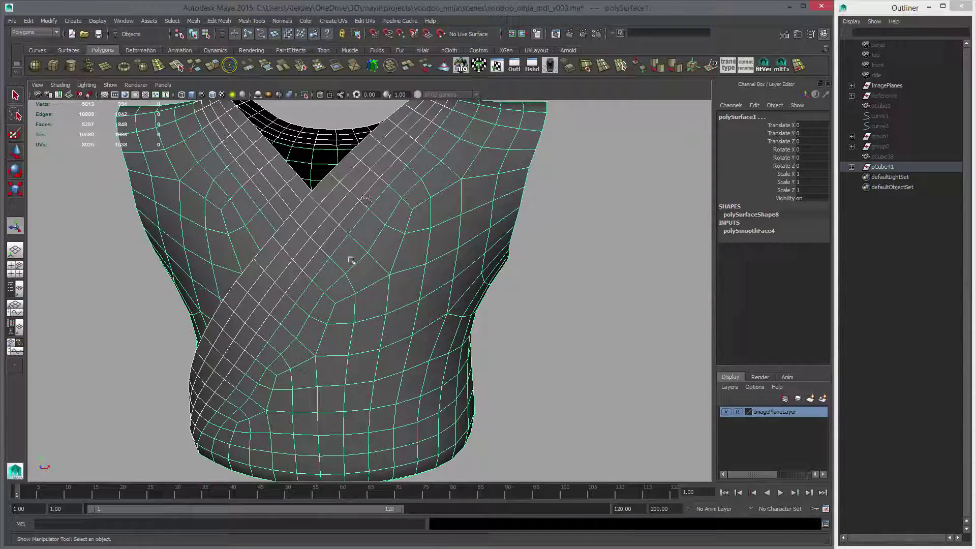
{"action": "left_click_drag", "start_coordinate": [263, 394], "coordinate": [307, 370], "text": "alt"}
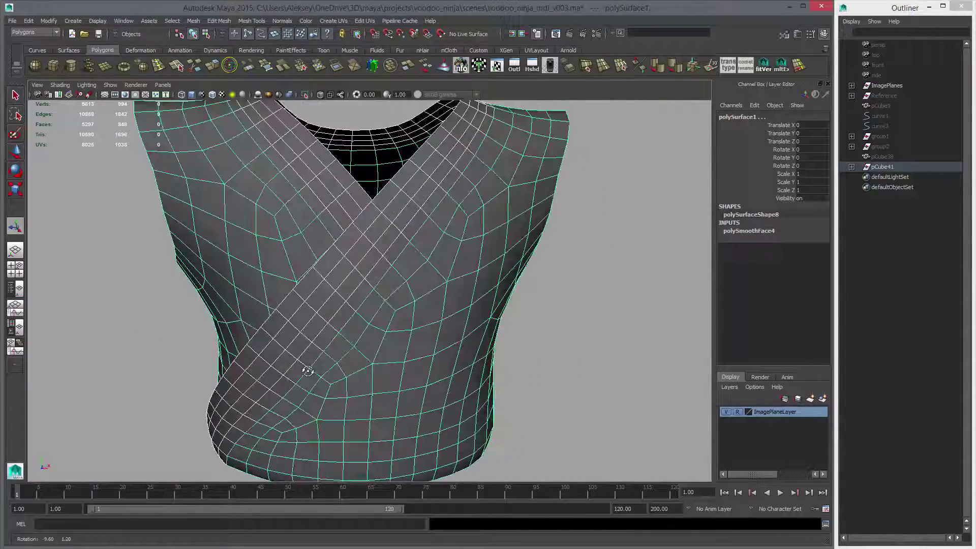
{"action": "right_click_drag", "start_coordinate": [307, 371], "coordinate": [399, 277], "text": "alt"}
{"action": "middle_click_drag", "start_coordinate": [398, 277], "coordinate": [361, 321], "text": "alt"}
{"action": "left_click", "coordinate": [384, 216]}
{"action": "left_click_drag", "start_coordinate": [436, 364], "coordinate": [414, 237], "text": "alt"}
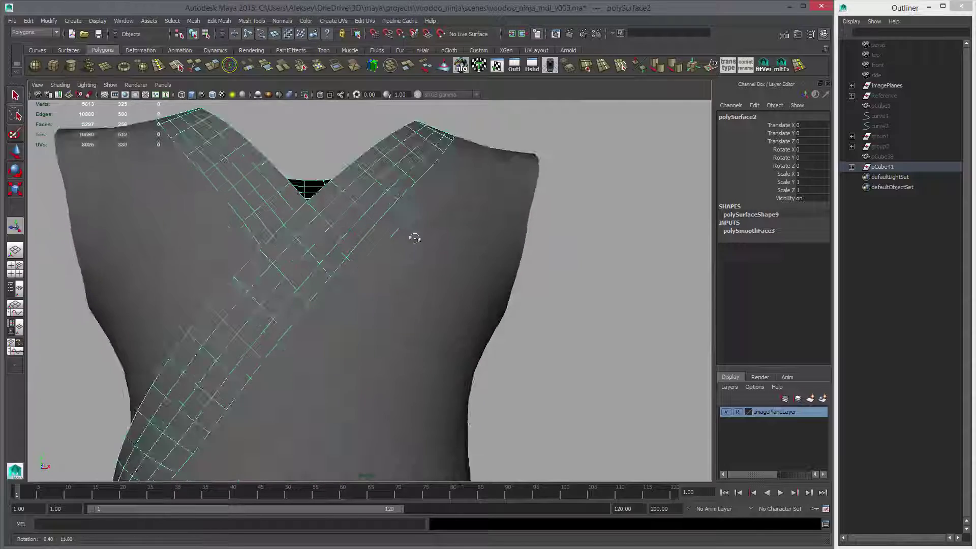
{"action": "right_click_drag", "start_coordinate": [414, 238], "coordinate": [394, 255], "text": "alt"}
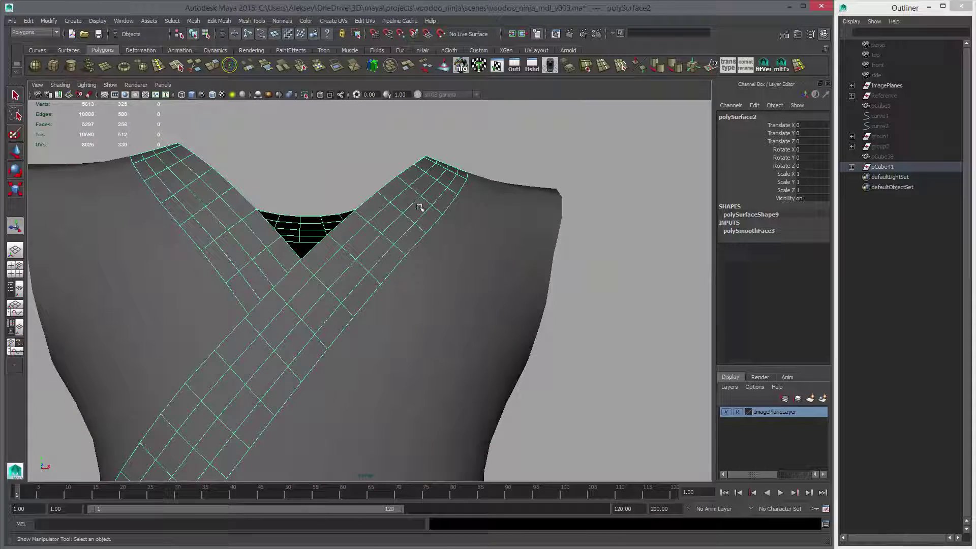
Extrude all faces of the collar band outward by about 0.039 and show the wireframe over the shaded meshes.
{"action": "left_click", "coordinate": [214, 66]}
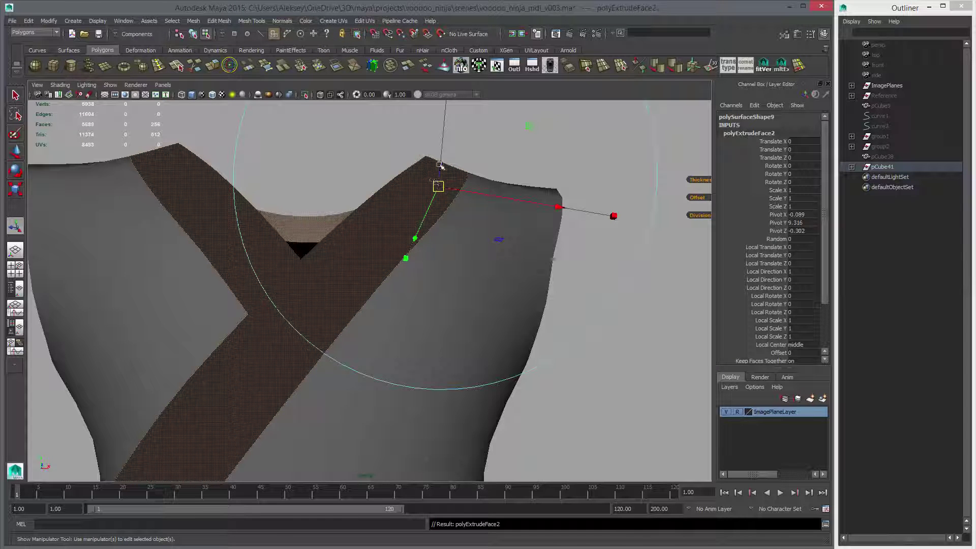
{"action": "middle_click_drag", "start_coordinate": [604, 214], "coordinate": [560, 235], "text": "alt"}
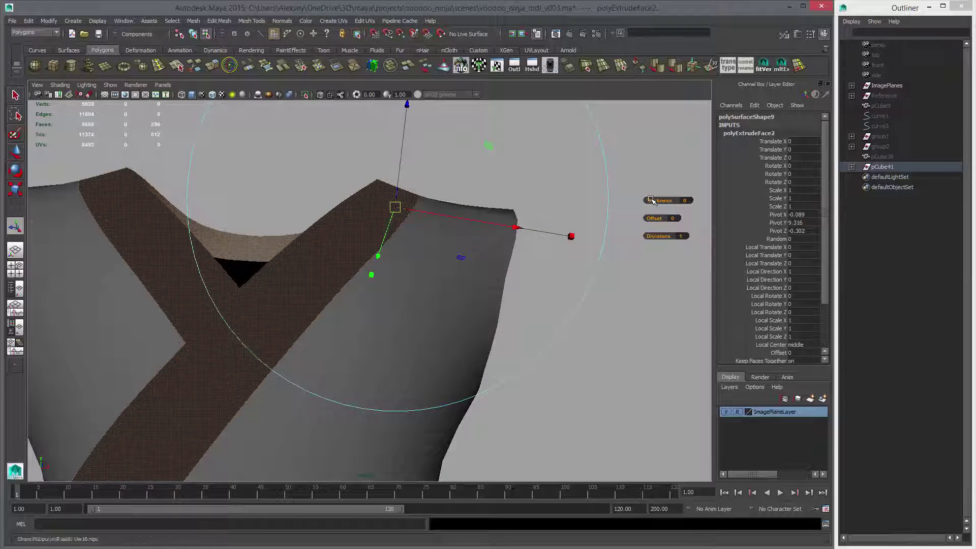
{"action": "left_click_drag", "start_coordinate": [651, 200], "coordinate": [349, 288]}
{"action": "right_click_drag", "start_coordinate": [348, 287], "coordinate": [385, 239], "text": "alt"}
{"action": "key", "text": "ctrl+z"}
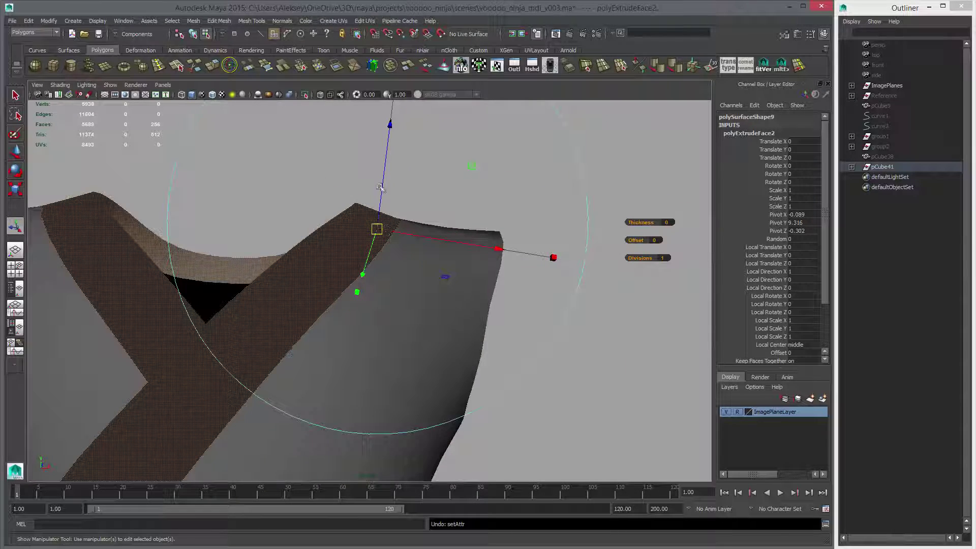
{"action": "left_click_drag", "start_coordinate": [381, 188], "coordinate": [354, 171]}
{"action": "left_click", "coordinate": [212, 95]}
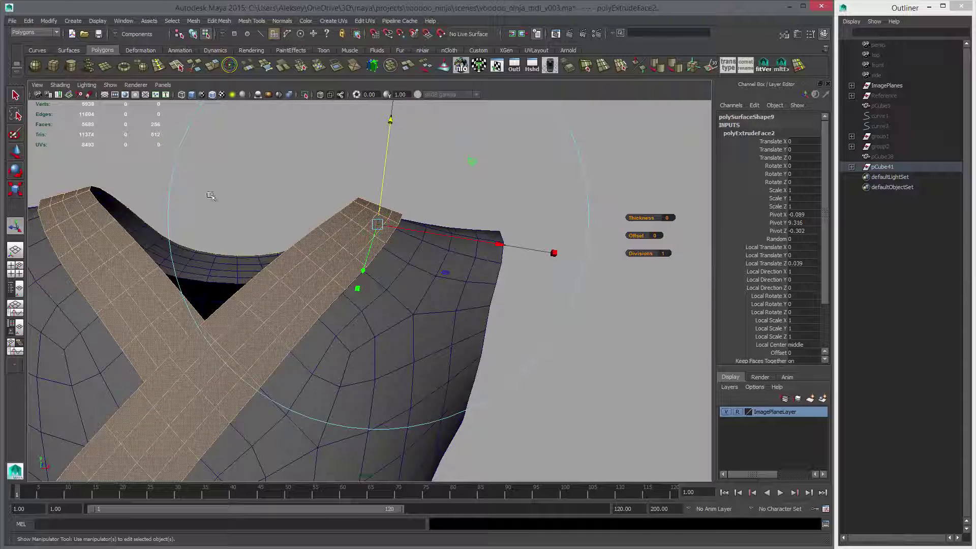
Set the collar band extrusion's offset to 0.03 and its local Z translation to about 0.025.
{"action": "mouse_move", "coordinate": [383, 181]}
{"action": "left_mouse_down"}
{"action": "mouse_move", "coordinate": [385, 172]}
{"action": "mouse_move", "coordinate": [368, 190]}
{"action": "left_mouse_up"}
{"action": "middle_click_drag", "start_coordinate": [372, 176], "coordinate": [371, 175]}
{"action": "left_click_drag", "start_coordinate": [385, 197], "coordinate": [587, 242], "text": "alt"}
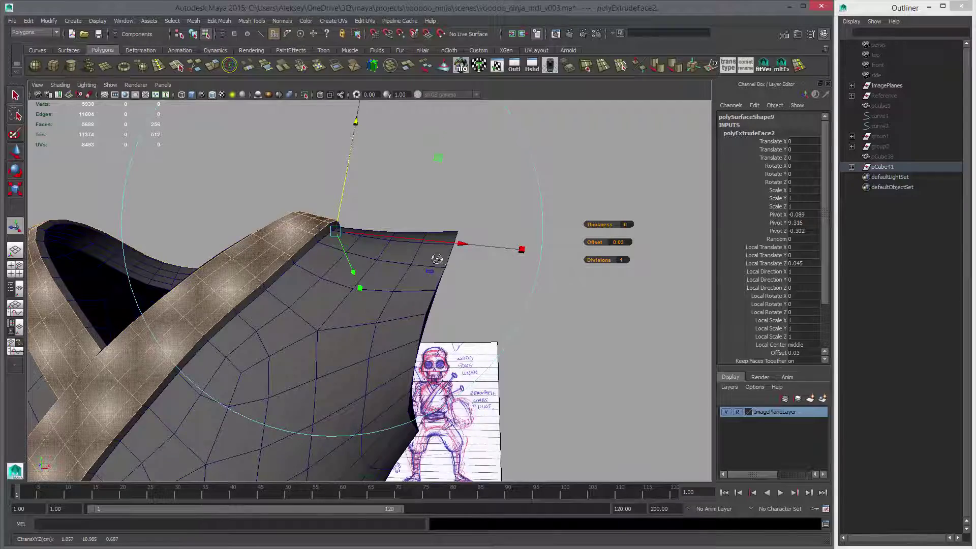
{"action": "left_click_drag", "start_coordinate": [437, 259], "coordinate": [503, 260], "text": "alt"}
{"action": "left_click_drag", "start_coordinate": [440, 273], "coordinate": [416, 290], "text": "alt"}
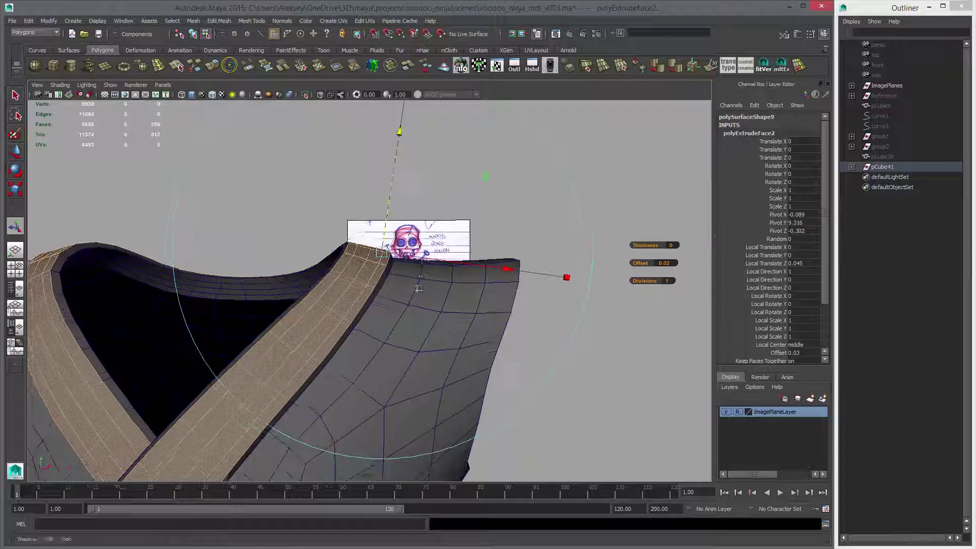
{"action": "left_click", "coordinate": [391, 183]}
{"action": "left_click_drag", "start_coordinate": [392, 184], "coordinate": [415, 251], "text": "alt"}
{"action": "middle_click_drag", "start_coordinate": [444, 247], "coordinate": [443, 252]}
{"action": "right_click_drag", "start_coordinate": [453, 264], "coordinate": [391, 290], "text": "alt"}
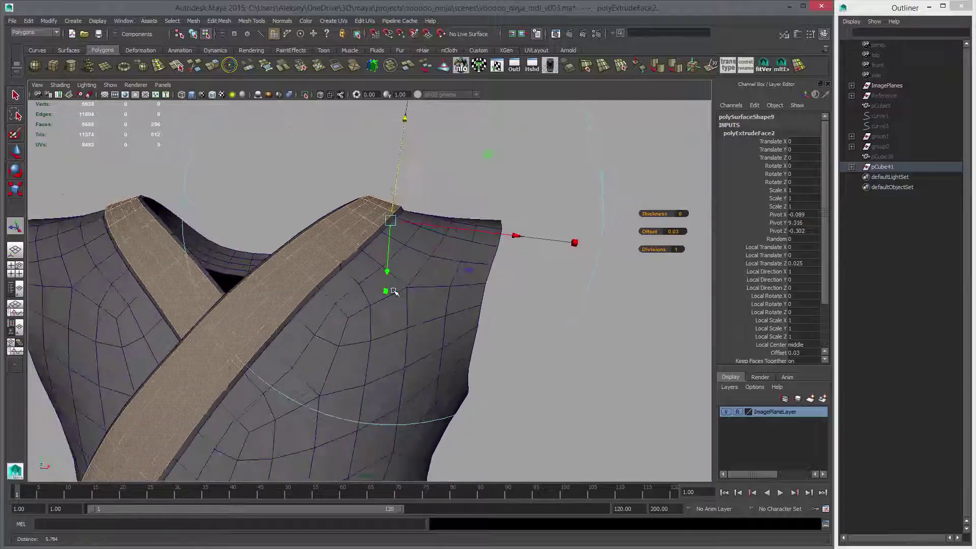
{"action": "middle_click_drag", "start_coordinate": [392, 290], "coordinate": [426, 276], "text": "alt"}
Return to object mode, preview the thickened band and vest in smoothed display, and examine the seam at the shoulder.
{"action": "key", "text": "w"}
{"action": "right_click", "coordinate": [363, 239]}
{"action": "left_click", "coordinate": [407, 227]}
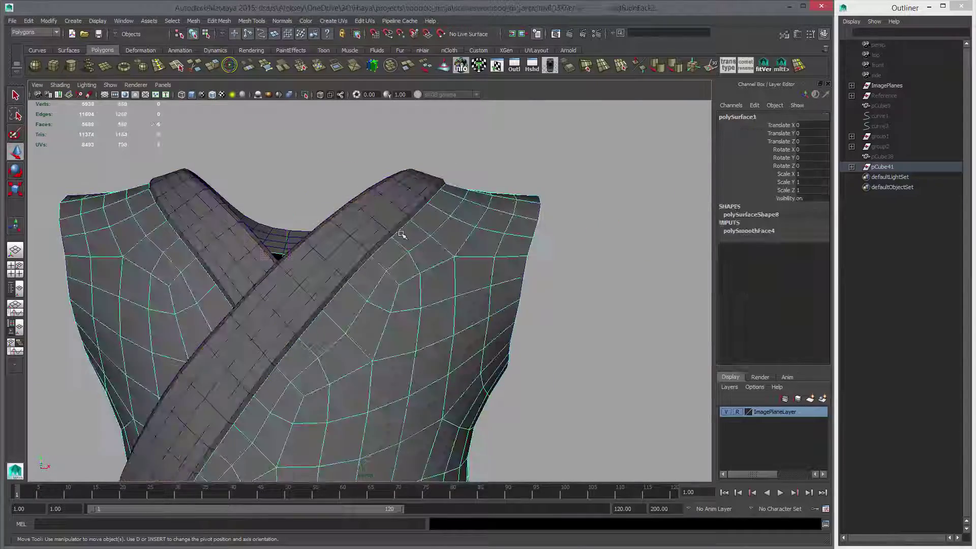
{"action": "key", "text": "3"}
{"action": "left_click", "coordinate": [465, 167]}
{"action": "left_click", "coordinate": [433, 273]}
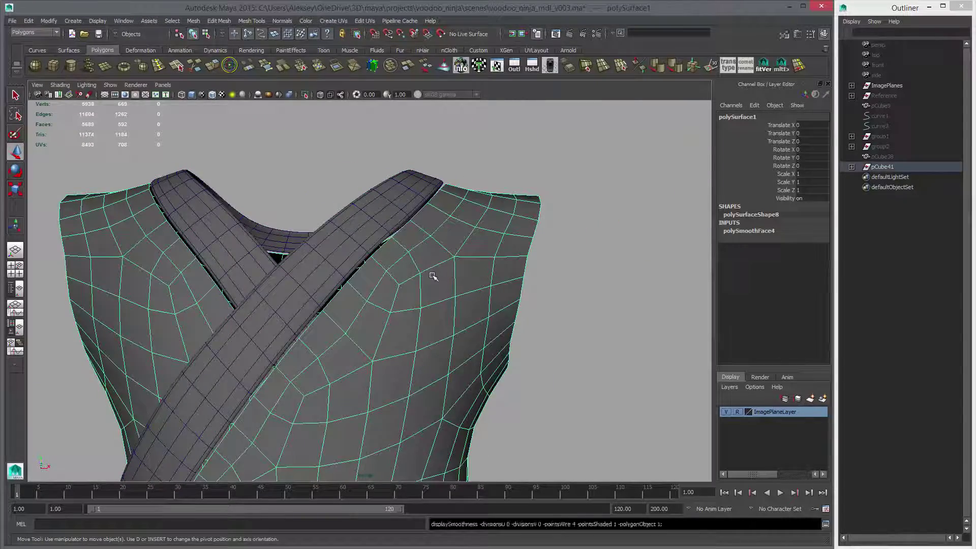
{"action": "left_click_drag", "start_coordinate": [395, 268], "coordinate": [420, 264], "text": "alt"}
{"action": "right_click_drag", "start_coordinate": [420, 263], "coordinate": [448, 305], "text": "alt"}
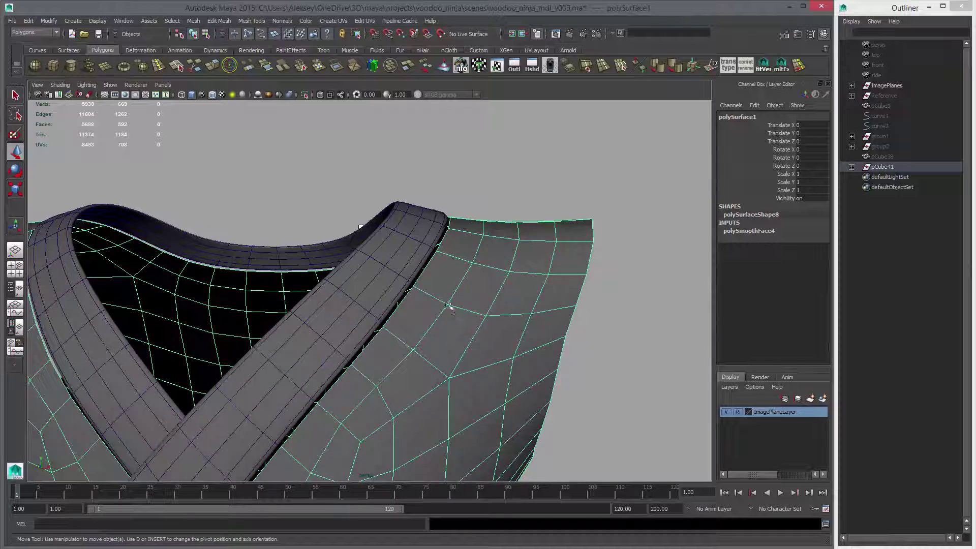
Undo back to the selection of the extruded outer collar band faces and restore the band's unsmoothed display.
{"action": "key", "text": "ctrl+z"}
{"action": "key", "text": "ctrl+z"}
{"action": "key", "text": "ctrl+z"}
{"action": "key", "text": "ctrl+z"}
{"action": "key", "text": "ctrl+z"}
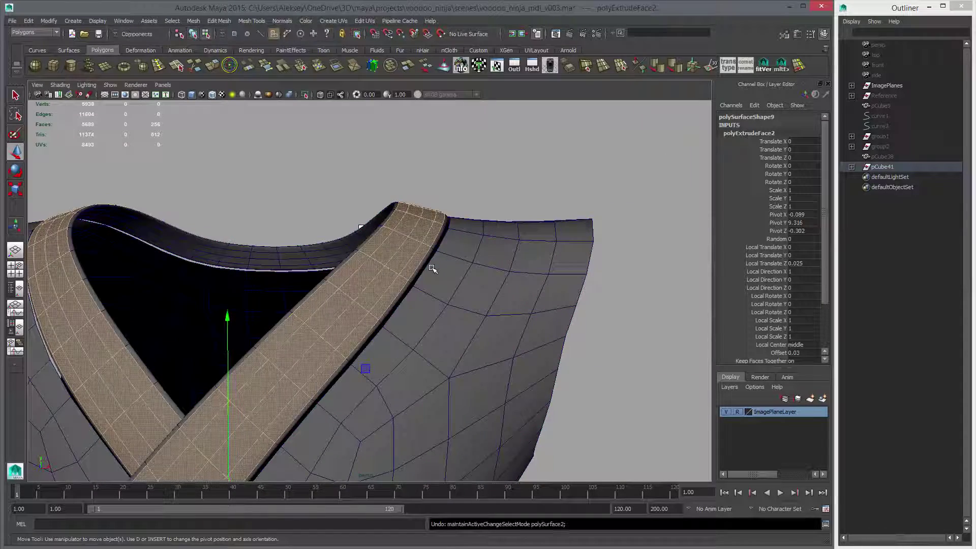
{"action": "key", "text": "1"}
{"action": "right_click", "coordinate": [388, 235]}
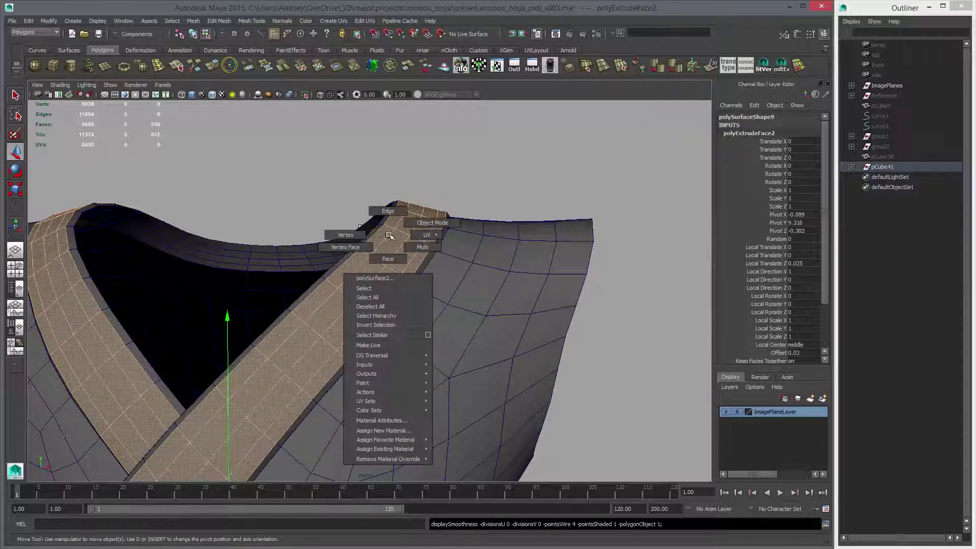
{"action": "right_click_drag", "start_coordinate": [389, 254], "coordinate": [410, 252]}
{"action": "key", "text": "ctrl+z"}
{"action": "key", "text": "ctrl+z"}
{"action": "key", "text": "ctrl+z"}
{"action": "key", "text": "ctrl+z"}
{"action": "key", "text": "shift+z"}
{"action": "key", "text": "shift+z"}
Grow the face selection to include the band's side walls, invert it and delete the hidden back faces.
{"action": "left_click_drag", "start_coordinate": [414, 254], "coordinate": [442, 228], "text": "alt"}
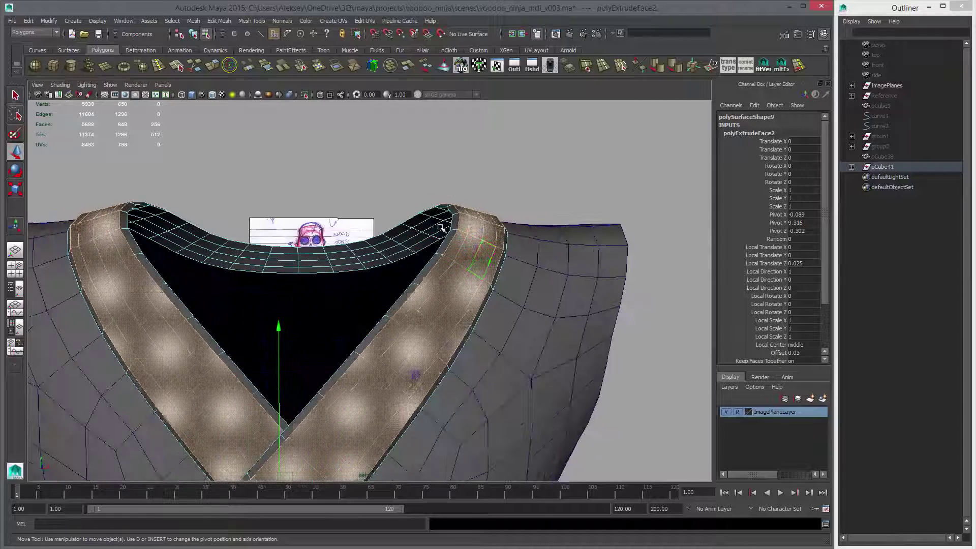
{"action": "left_click_drag", "start_coordinate": [418, 319], "coordinate": [396, 245], "text": "alt"}
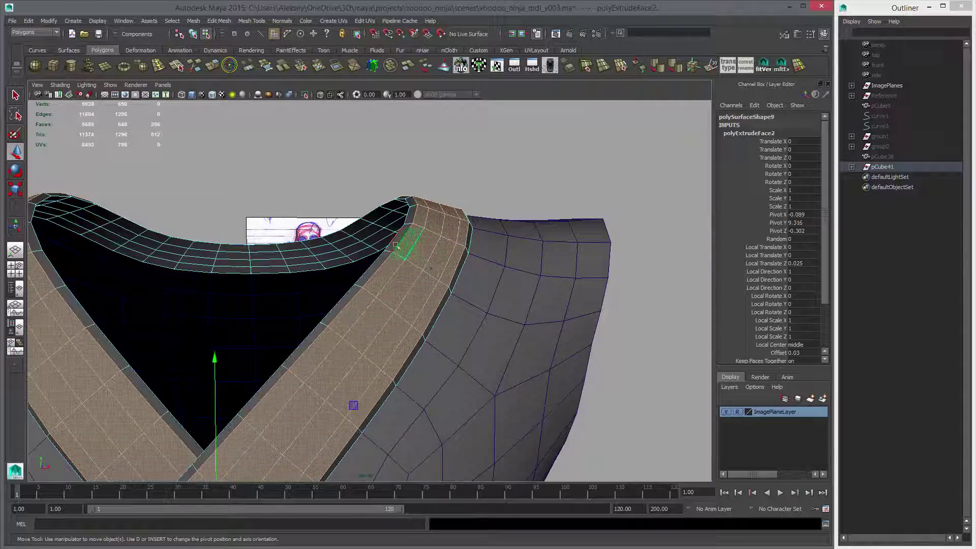
{"action": "right_click", "coordinate": [415, 224]}
{"action": "right_click_drag", "start_coordinate": [414, 224], "coordinate": [343, 239]}
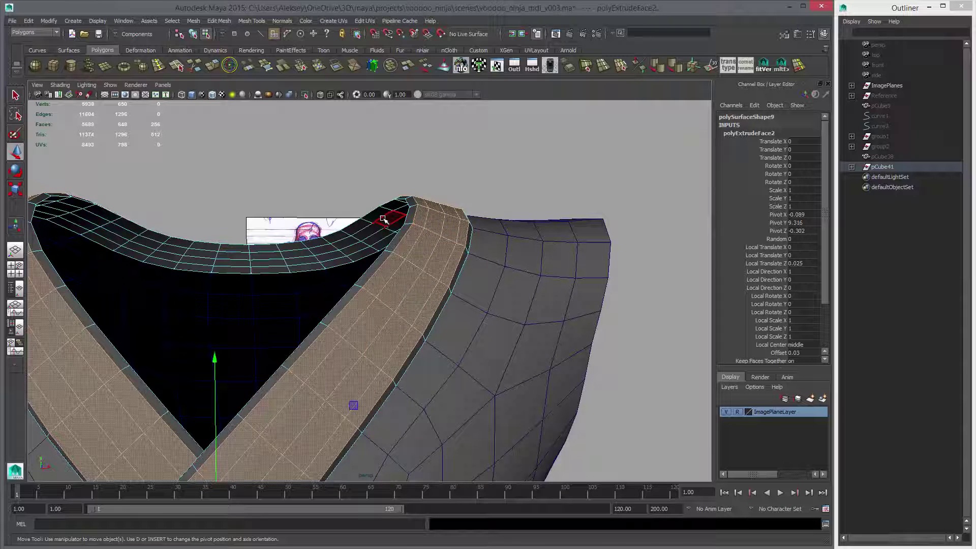
{"action": "right_click", "coordinate": [437, 224]}
{"action": "right_click_drag", "start_coordinate": [434, 276], "coordinate": [434, 243]}
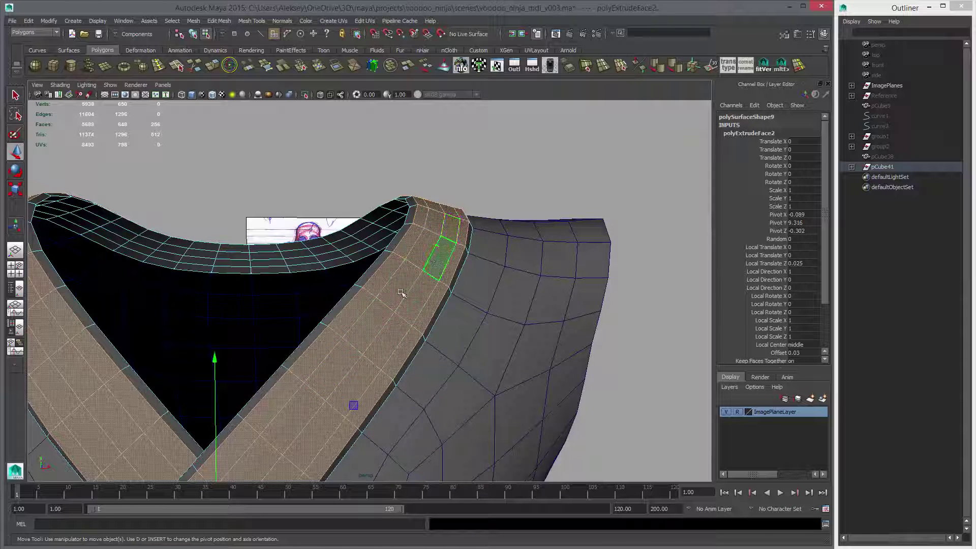
{"action": "middle_click_drag", "start_coordinate": [411, 296], "coordinate": [435, 272], "text": "alt"}
{"action": "right_click_drag", "start_coordinate": [435, 273], "coordinate": [447, 296], "text": "alt"}
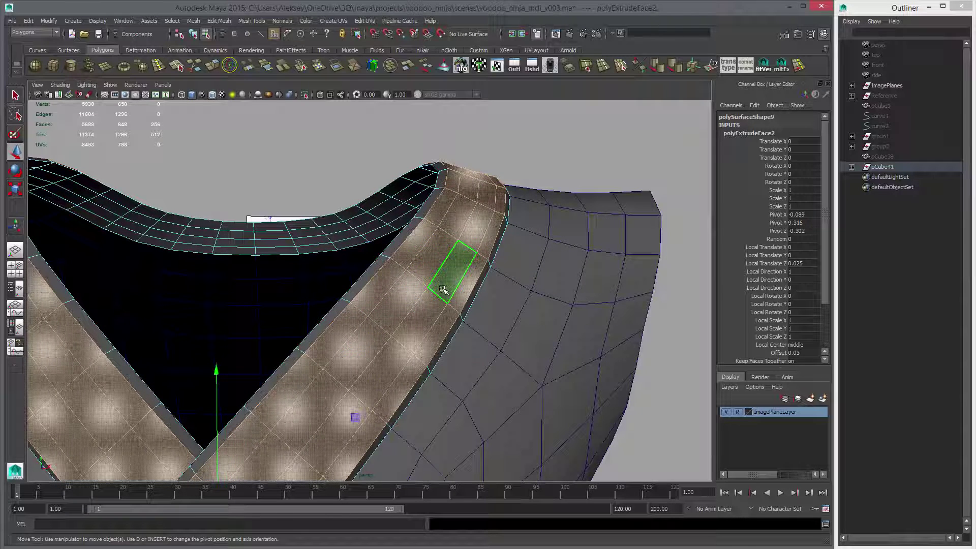
{"action": "key", "text": "shift+period"}
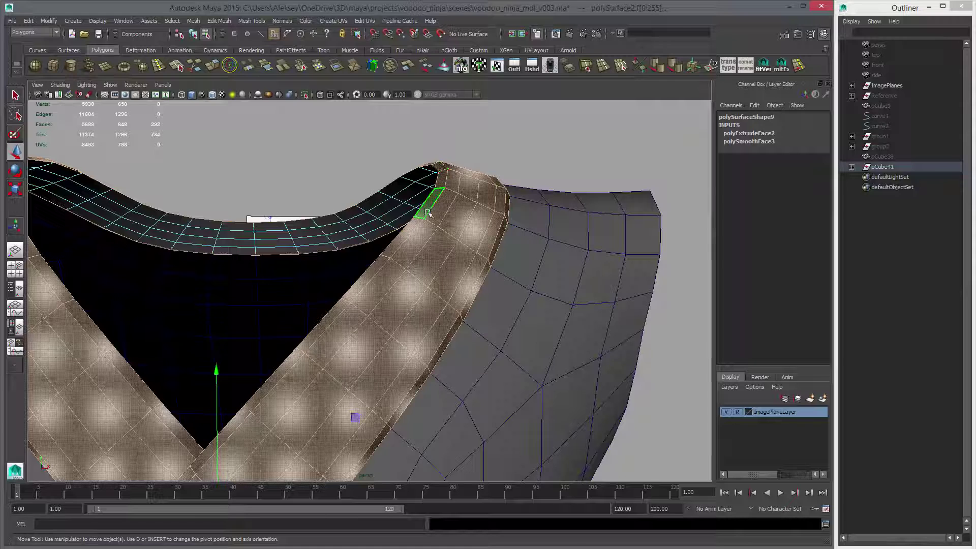
{"action": "right_click", "coordinate": [445, 200]}
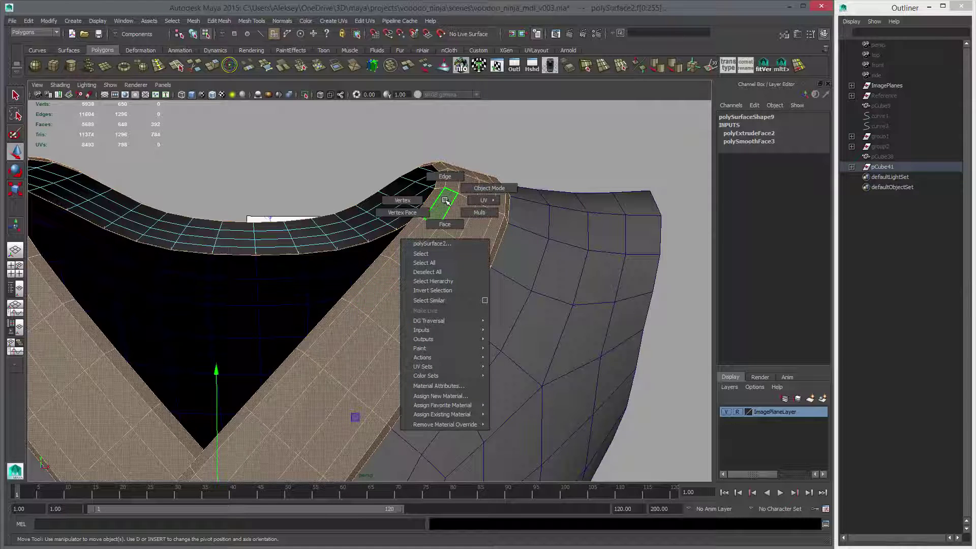
{"action": "left_click", "coordinate": [440, 289]}
{"action": "key", "text": "Delete"}
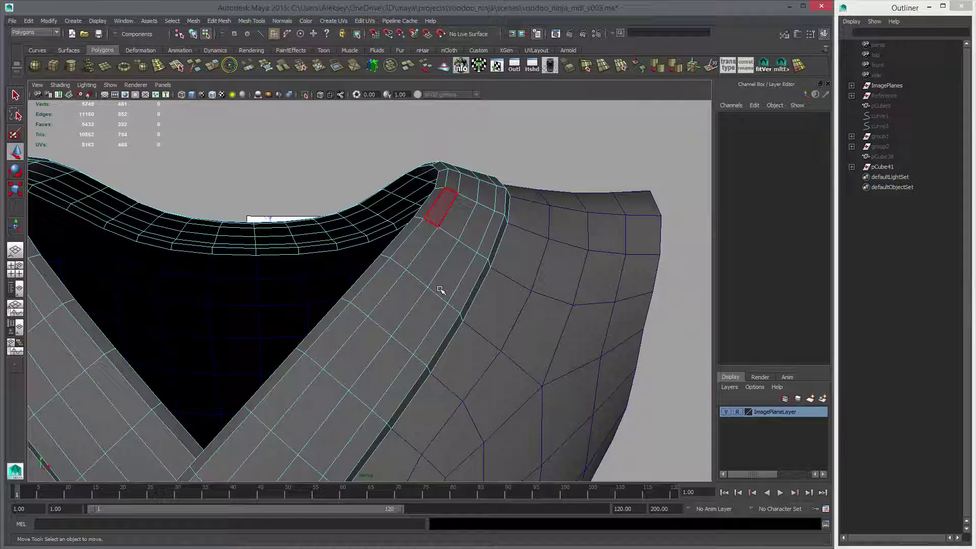
Return to object mode and examine the band and vest in smoothed display with the wireframe overlay off.
{"action": "right_click", "coordinate": [466, 215]}
{"action": "left_click", "coordinate": [509, 200]}
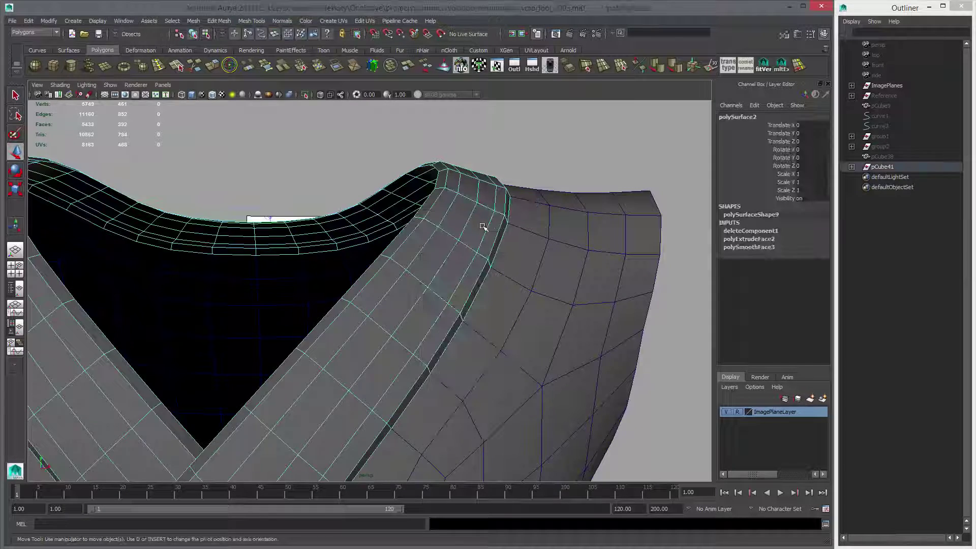
{"action": "right_click_drag", "start_coordinate": [598, 283], "coordinate": [452, 291], "text": "alt"}
{"action": "left_click", "coordinate": [459, 292]}
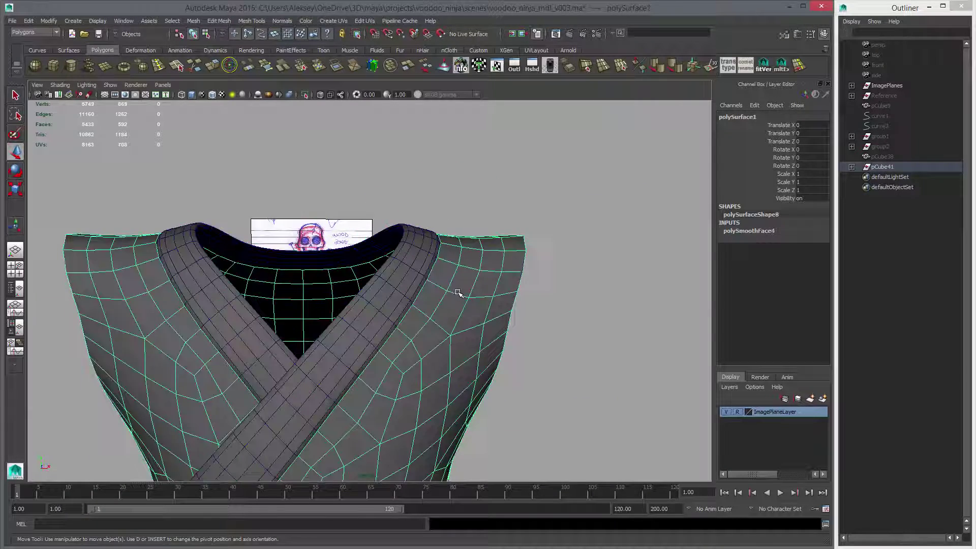
{"action": "key", "text": "3"}
{"action": "left_click", "coordinate": [545, 335]}
{"action": "left_click", "coordinate": [212, 94]}
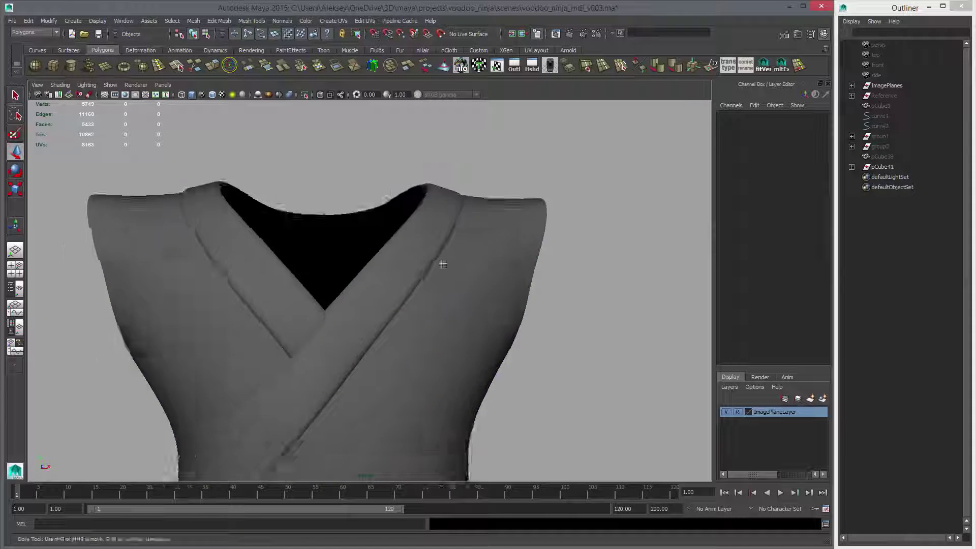
{"action": "mouse_move", "coordinate": [442, 266]}
{"action": "left_mouse_down", "text": "alt"}
{"action": "mouse_move", "coordinate": [364, 257]}
{"action": "mouse_move", "coordinate": [494, 268]}
{"action": "mouse_move", "coordinate": [364, 307]}
{"action": "mouse_move", "coordinate": [297, 267]}
{"action": "left_mouse_up", "text": "alt"}
{"action": "right_click_drag", "start_coordinate": [296, 267], "coordinate": [392, 331], "text": "alt"}
{"action": "middle_click_drag", "start_coordinate": [391, 330], "coordinate": [478, 389], "text": "alt"}
Select the collar band and vest body, return both to unsmoothed display and combine them into one mesh.
{"action": "left_click", "coordinate": [383, 280]}
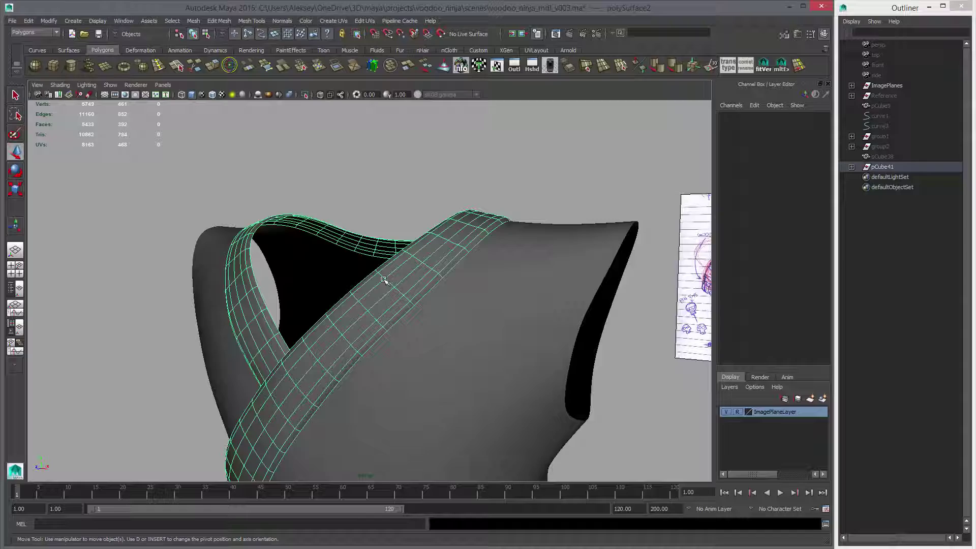
{"action": "left_click", "coordinate": [471, 298]}
{"action": "scroll", "coordinate": [468, 304], "scroll_direction": "up", "scroll_amount": 4}
{"action": "key", "text": "1"}
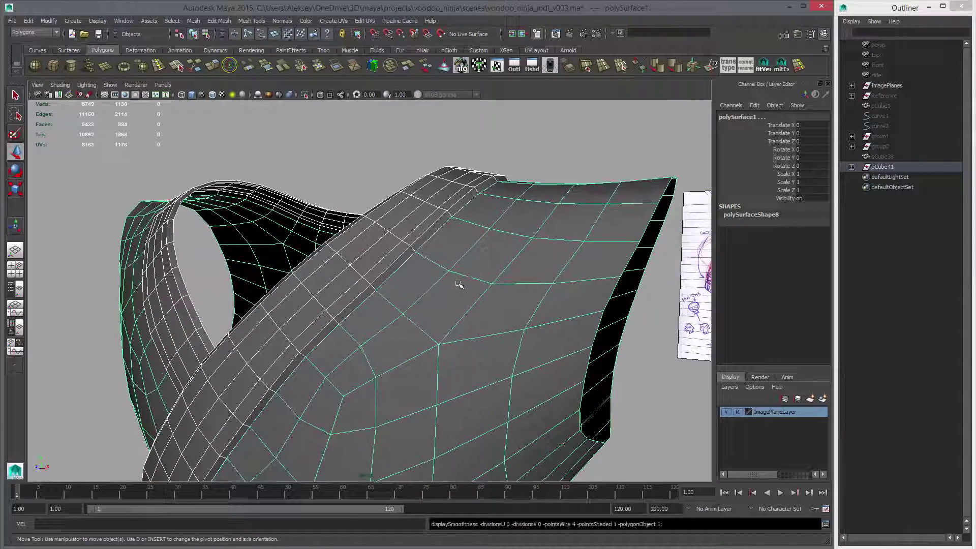
{"action": "left_click_drag", "start_coordinate": [460, 283], "coordinate": [481, 266], "text": "alt"}
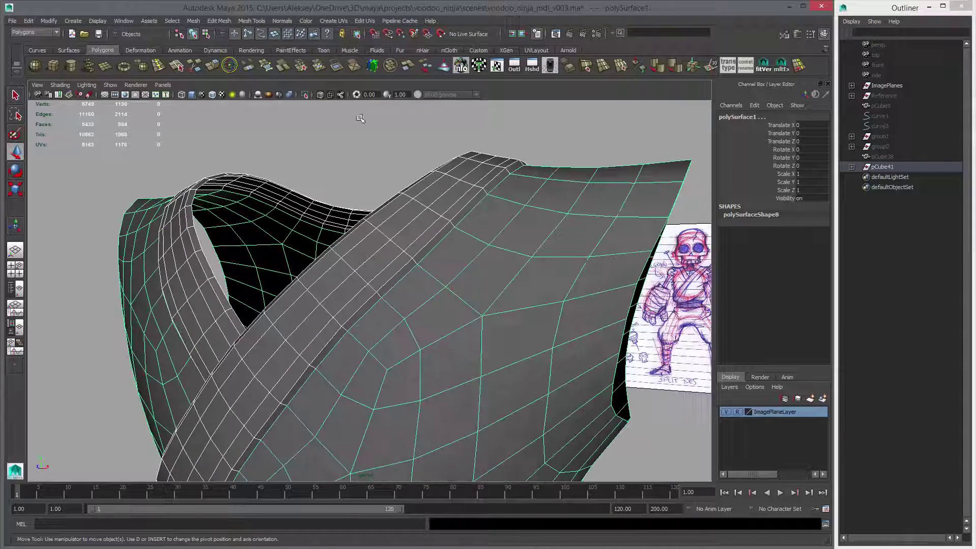
{"action": "left_click", "coordinate": [389, 66]}
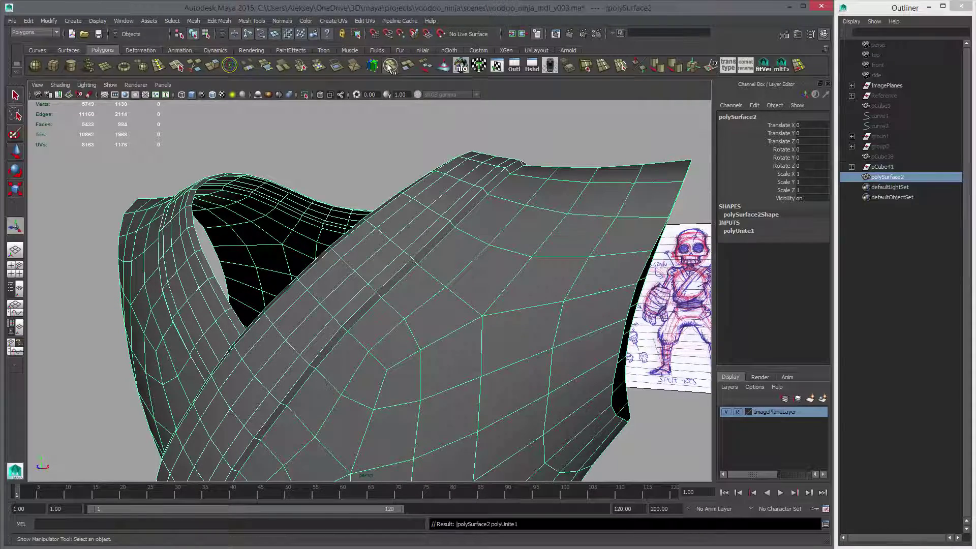
Merge the combined vest's vertices and soften all its edges, deleting the construction history in smoothed object display.
{"action": "left_click", "coordinate": [300, 65]}
{"action": "left_click", "coordinate": [657, 66]}
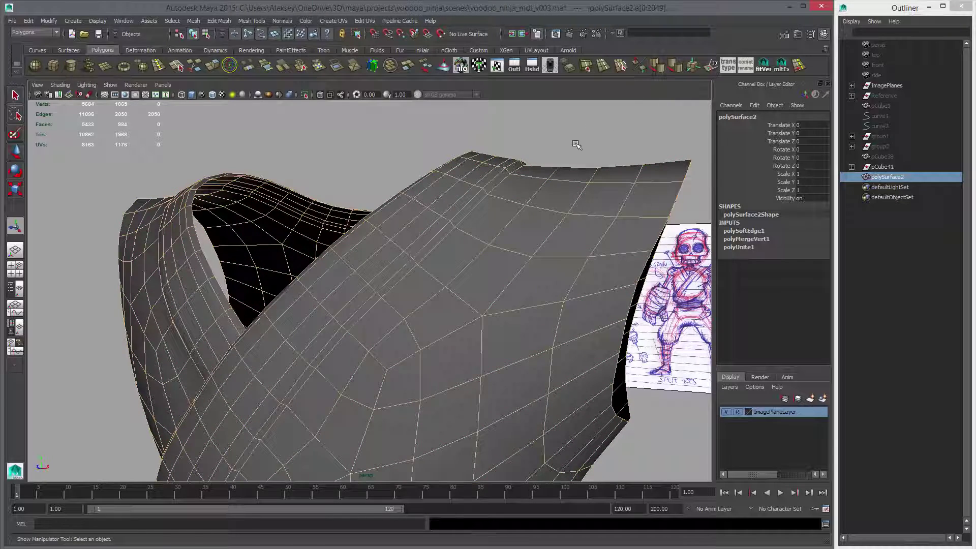
{"action": "key", "text": "F8"}
{"action": "key", "text": "3"}
{"action": "key", "text": "alt+shift+d"}
{"action": "key", "text": "alt+d"}
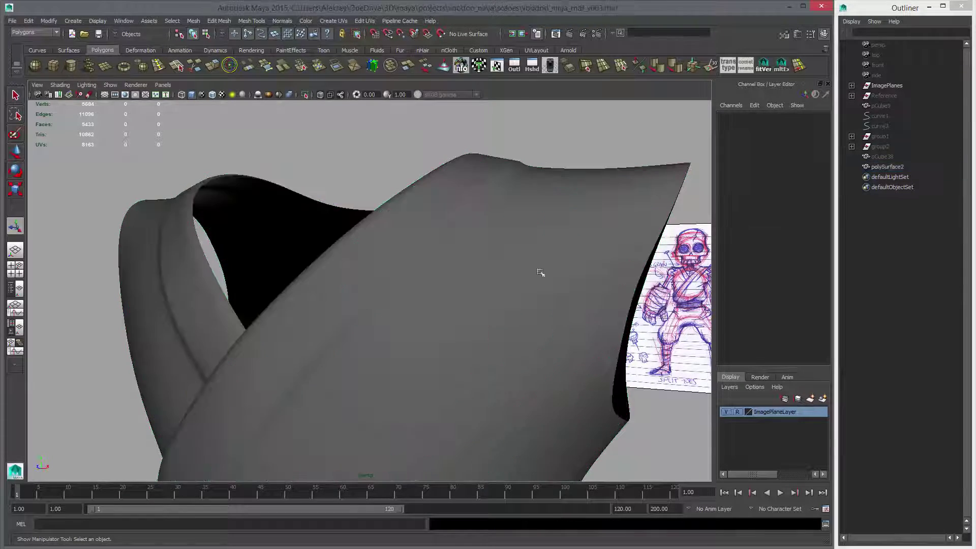
Show the combined vest unsmoothed and select the four underside faces at the collar band's end on the bottom rim.
{"action": "right_click_drag", "start_coordinate": [540, 272], "coordinate": [405, 168], "text": "alt"}
{"action": "left_click_drag", "start_coordinate": [405, 168], "coordinate": [420, 242], "text": "alt"}
{"action": "right_click_drag", "start_coordinate": [420, 242], "coordinate": [500, 358], "text": "alt"}
{"action": "left_click", "coordinate": [500, 358]}
{"action": "key", "text": "1"}
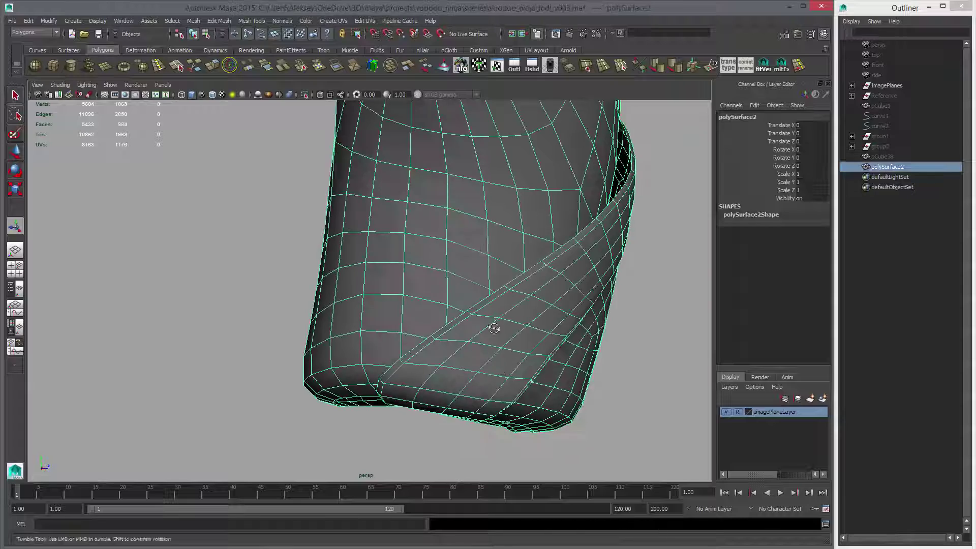
{"action": "left_click_drag", "start_coordinate": [494, 326], "coordinate": [485, 223], "text": "alt"}
{"action": "right_click_drag", "start_coordinate": [485, 224], "coordinate": [539, 406], "text": "alt"}
{"action": "right_click_drag", "start_coordinate": [406, 156], "coordinate": [408, 180]}
{"action": "left_click", "coordinate": [390, 178]}
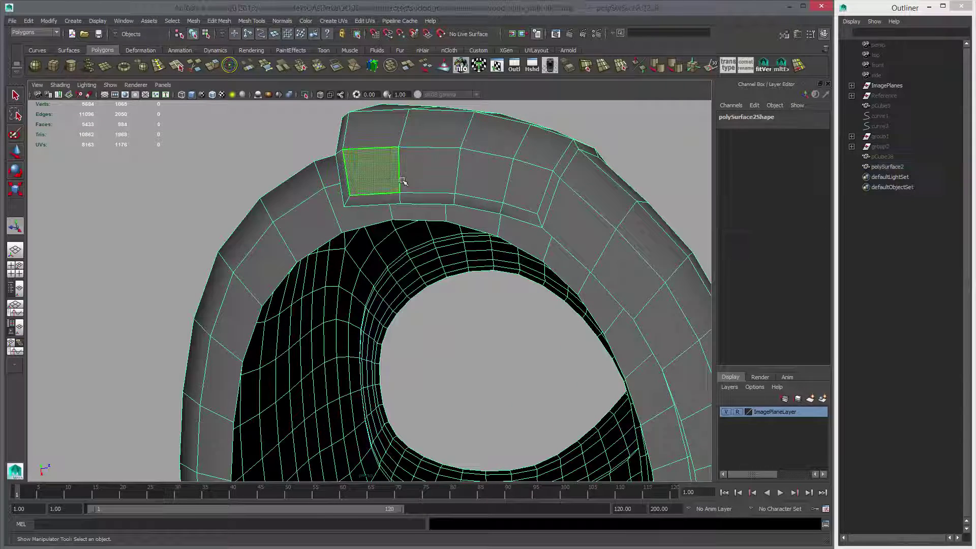
{"action": "left_click", "coordinate": [431, 177], "text": "shift"}
{"action": "left_click", "coordinate": [480, 178], "text": "shift"}
{"action": "left_click", "coordinate": [514, 187], "text": "shift"}
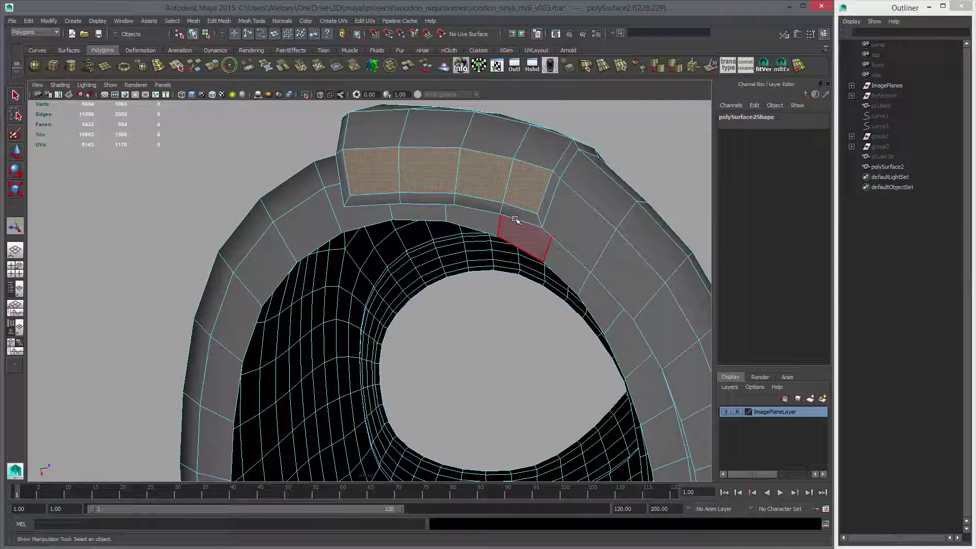
Move the four selected underside faces at the collar band's end toward the bottom rim's inner edge with soft selection.
{"action": "left_click_drag", "start_coordinate": [515, 219], "coordinate": [434, 260], "text": "alt"}
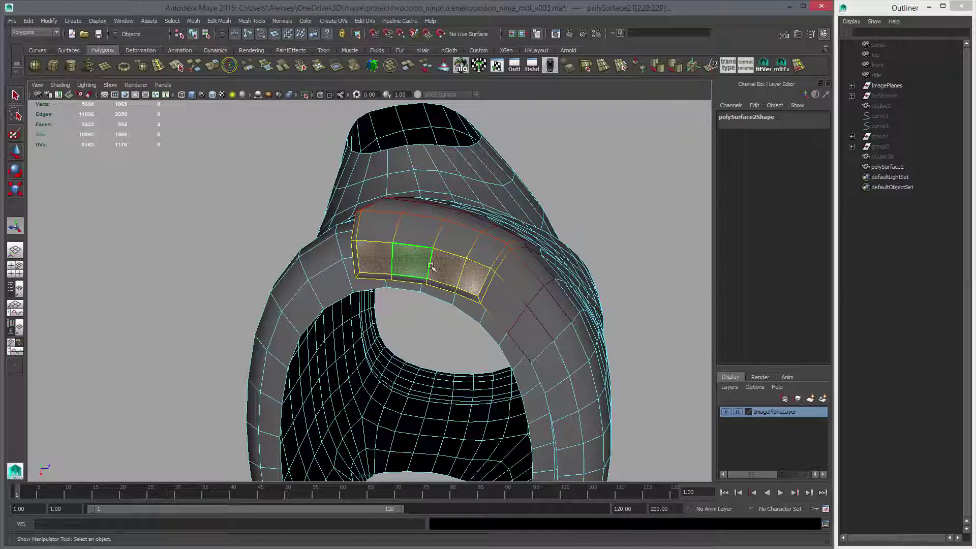
{"action": "key", "text": "w"}
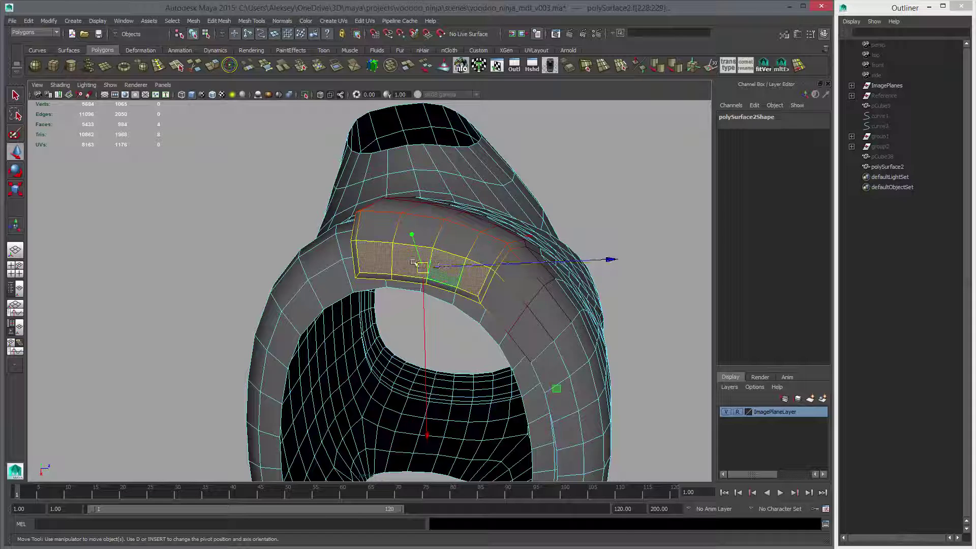
{"action": "left_click_drag", "start_coordinate": [398, 262], "coordinate": [540, 282]}
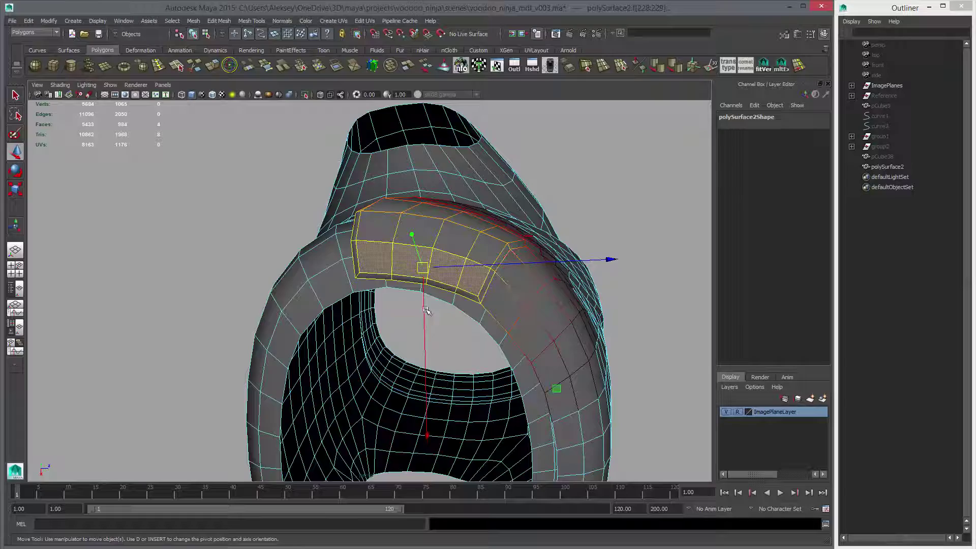
{"action": "left_click_drag", "start_coordinate": [425, 309], "coordinate": [427, 317]}
{"action": "left_click_drag", "start_coordinate": [430, 317], "coordinate": [500, 345], "text": "alt"}
{"action": "middle_click_drag", "start_coordinate": [500, 345], "coordinate": [489, 280], "text": "alt"}
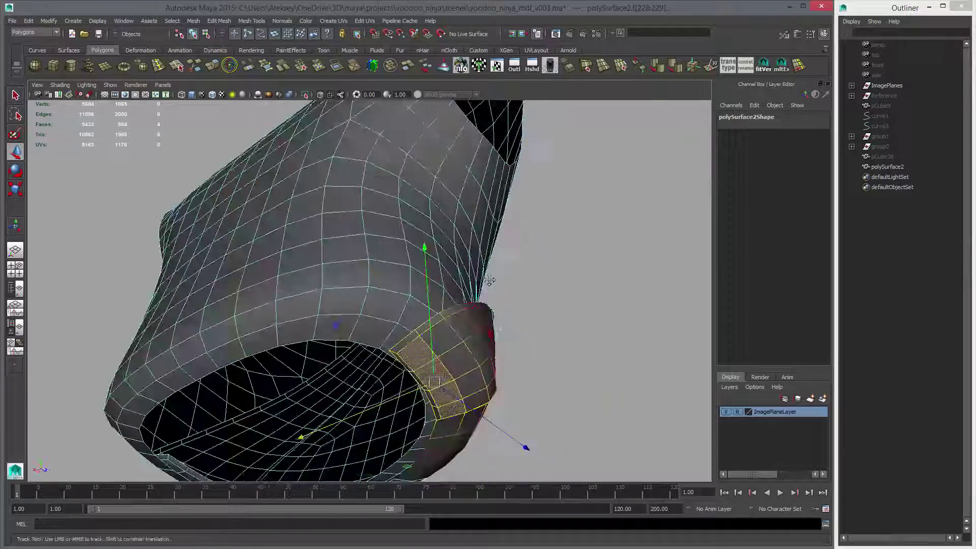
{"action": "left_click_drag", "start_coordinate": [489, 280], "coordinate": [487, 339], "text": "alt"}
Adjust the soft selection falloff radius and select the endmost underside face of the collar band.
{"action": "key", "text": "b"}
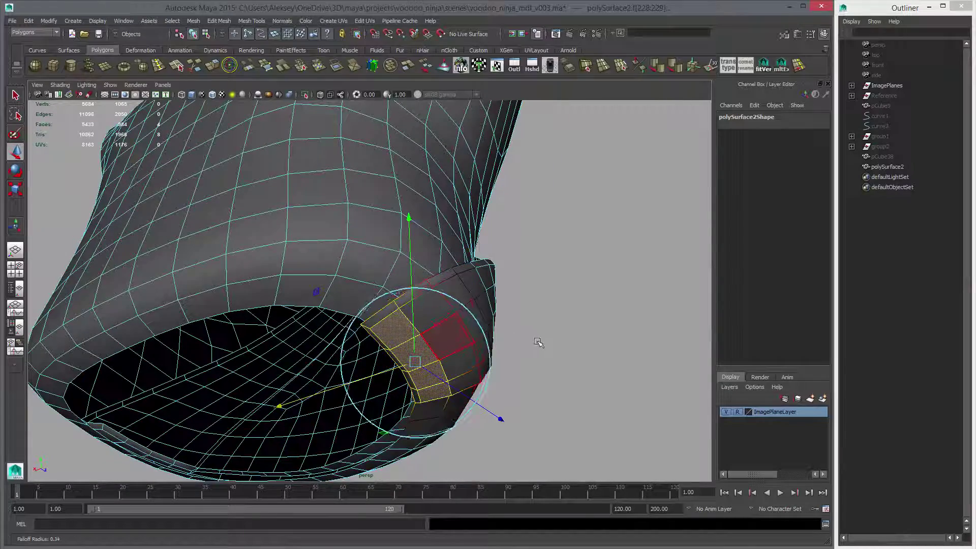
{"action": "middle_click_drag", "start_coordinate": [555, 344], "coordinate": [552, 346]}
{"action": "left_click_drag", "start_coordinate": [547, 345], "coordinate": [481, 293], "text": "alt"}
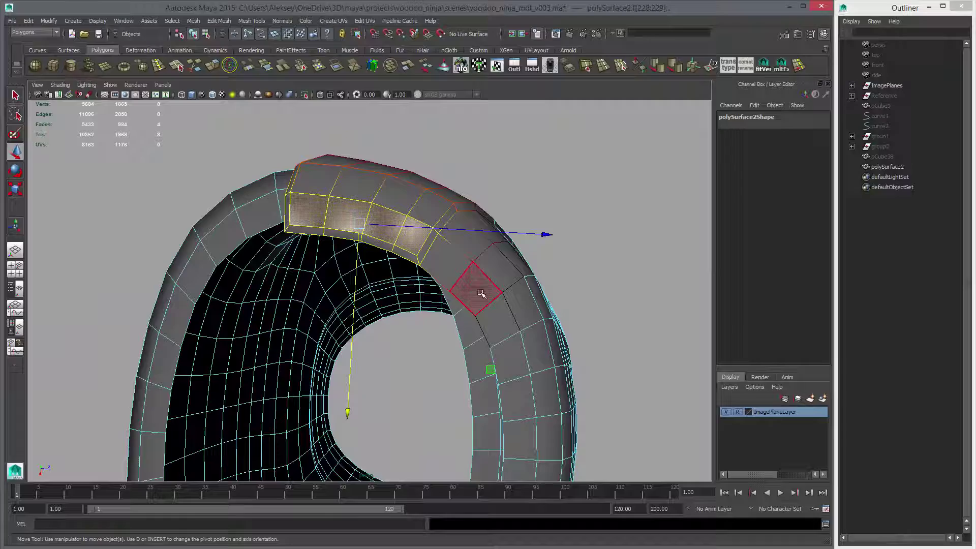
{"action": "left_click", "coordinate": [300, 208]}
{"action": "left_click_drag", "start_coordinate": [299, 208], "coordinate": [401, 272], "text": "alt"}
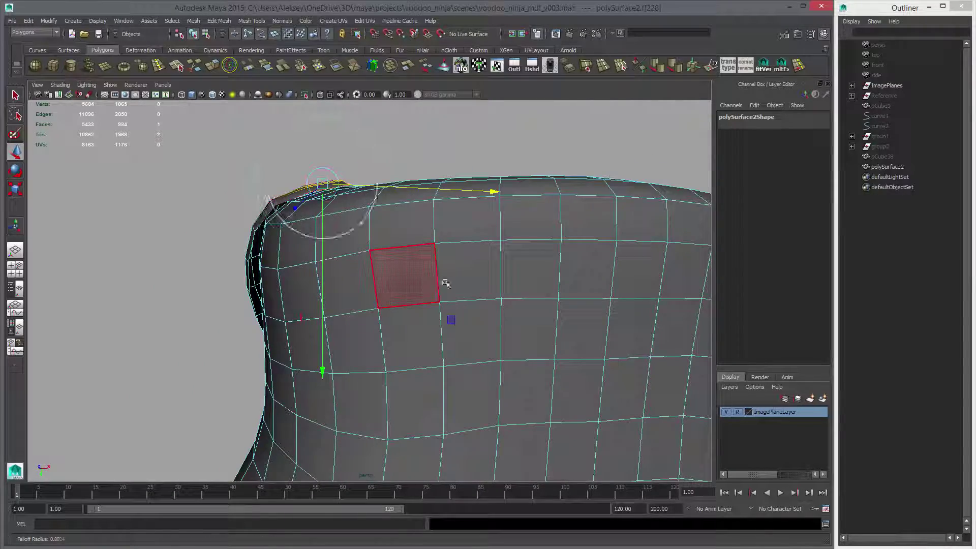
{"action": "left_click_drag", "start_coordinate": [394, 190], "coordinate": [416, 321], "text": "alt"}
Return to object mode and select the combined vest.
{"action": "right_click_drag", "start_coordinate": [310, 256], "coordinate": [333, 243]}
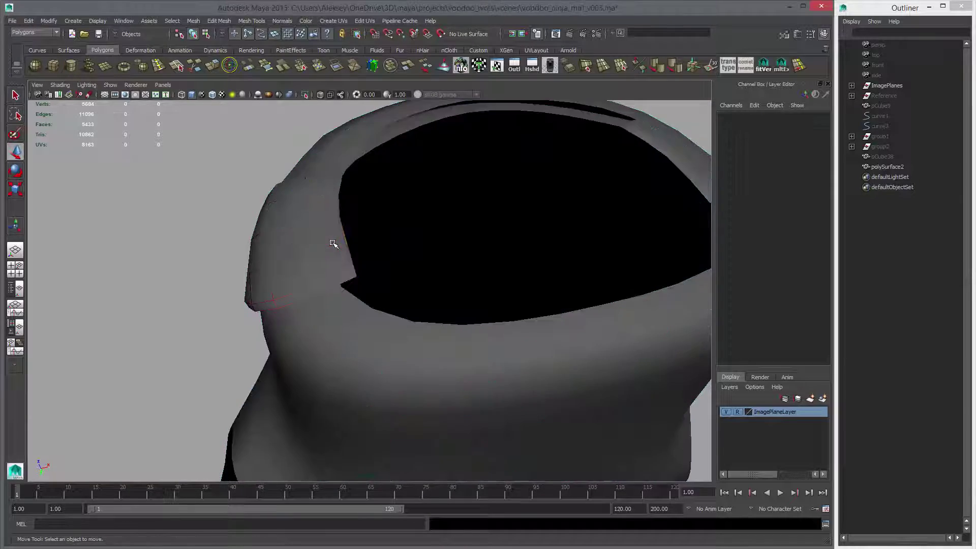
{"action": "left_click", "coordinate": [335, 245]}
{"action": "right_click_drag", "start_coordinate": [593, 337], "coordinate": [287, 279], "text": "alt"}
{"action": "left_click", "coordinate": [288, 279]}
{"action": "left_click_drag", "start_coordinate": [426, 224], "coordinate": [482, 200], "text": "alt"}
{"action": "left_click", "coordinate": [376, 276]}
{"action": "left_click_drag", "start_coordinate": [476, 304], "coordinate": [473, 222], "text": "alt"}
{"action": "left_click_drag", "start_coordinate": [428, 192], "coordinate": [506, 192], "text": "alt"}
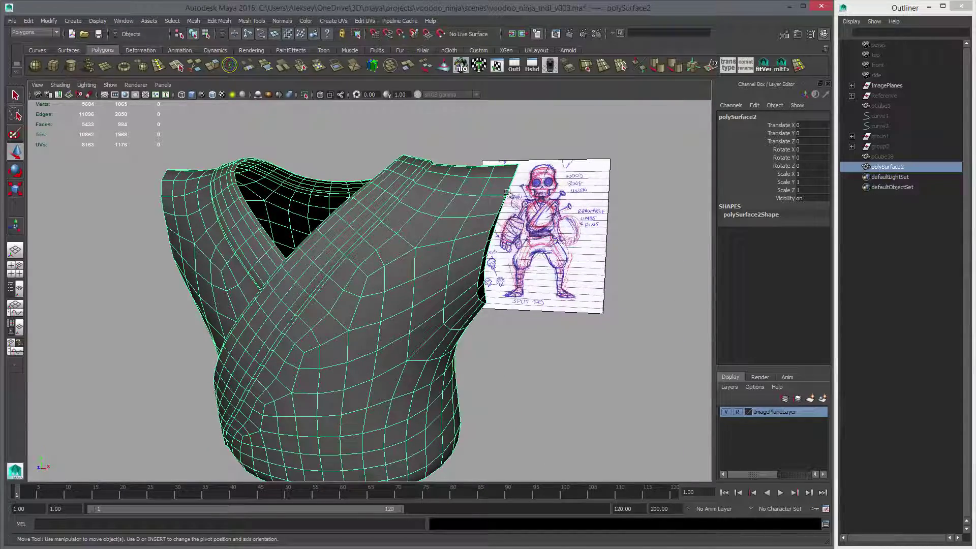
Start a zigzag split around the armhole, alternating between border vertices and the first inner loop across the shoulder.
{"action": "scroll", "coordinate": [497, 215], "scroll_direction": "up", "scroll_amount": 5}
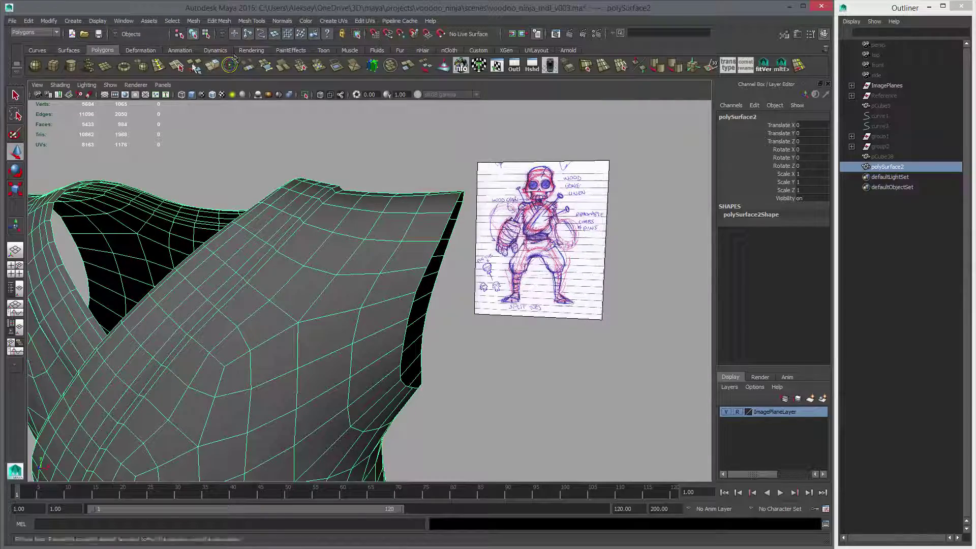
{"action": "left_click", "coordinate": [180, 66]}
{"action": "left_click", "coordinate": [197, 65]}
{"action": "scroll", "coordinate": [459, 259], "scroll_direction": "up", "scroll_amount": 4}
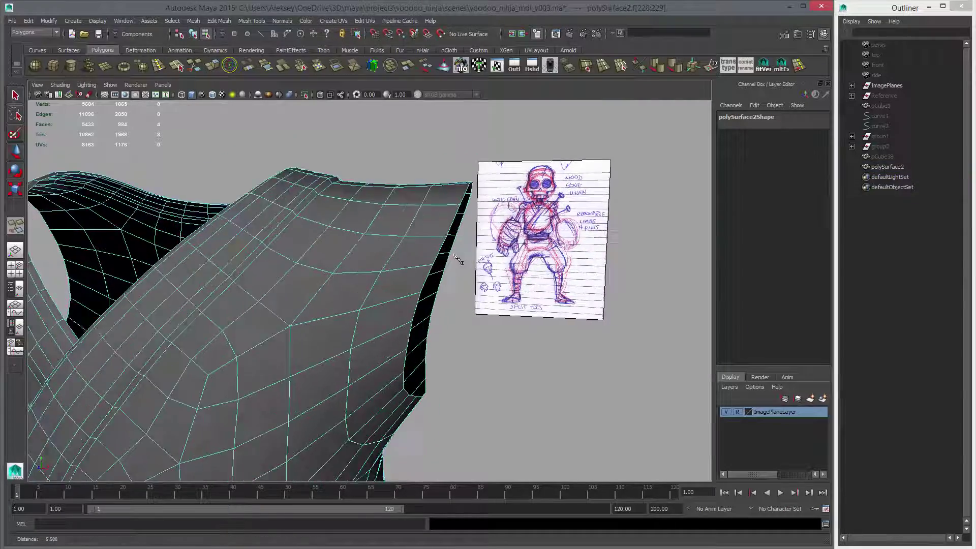
{"action": "left_click", "coordinate": [402, 137]}
{"action": "left_click_drag", "start_coordinate": [488, 164], "coordinate": [312, 232], "text": "alt"}
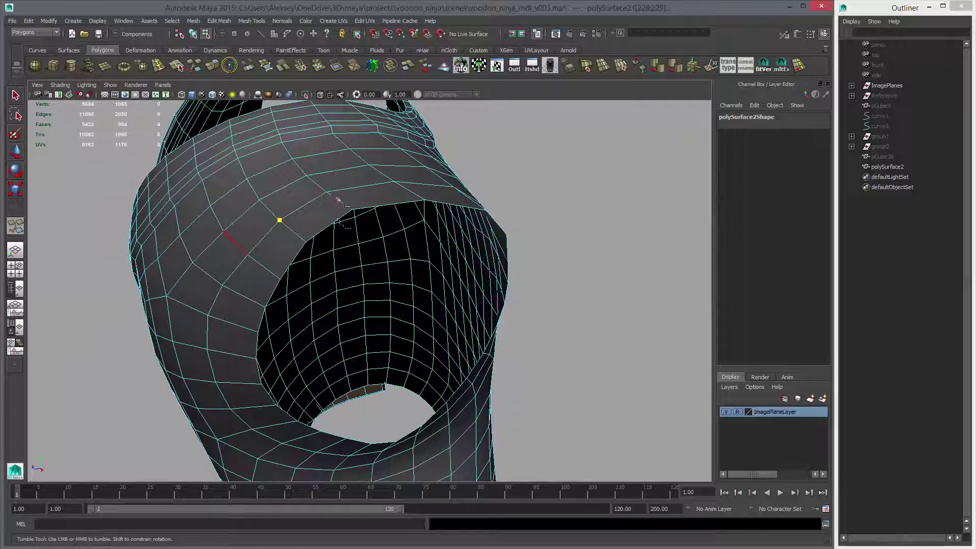
{"action": "left_click", "coordinate": [351, 208]}
{"action": "left_click_drag", "start_coordinate": [366, 173], "coordinate": [342, 245], "text": "alt"}
{"action": "left_click", "coordinate": [375, 279]}
{"action": "left_click_drag", "start_coordinate": [372, 279], "coordinate": [354, 215], "text": "alt"}
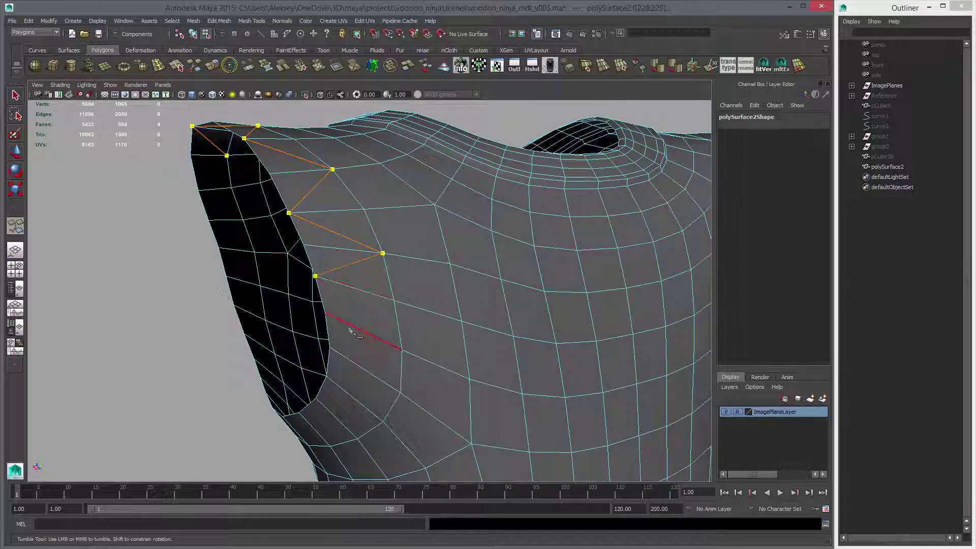
Continue the zigzag split under the arm and up the armhole's front side, and apply it.
{"action": "left_click_drag", "start_coordinate": [435, 389], "coordinate": [425, 337], "text": "alt"}
{"action": "left_click", "coordinate": [427, 297]}
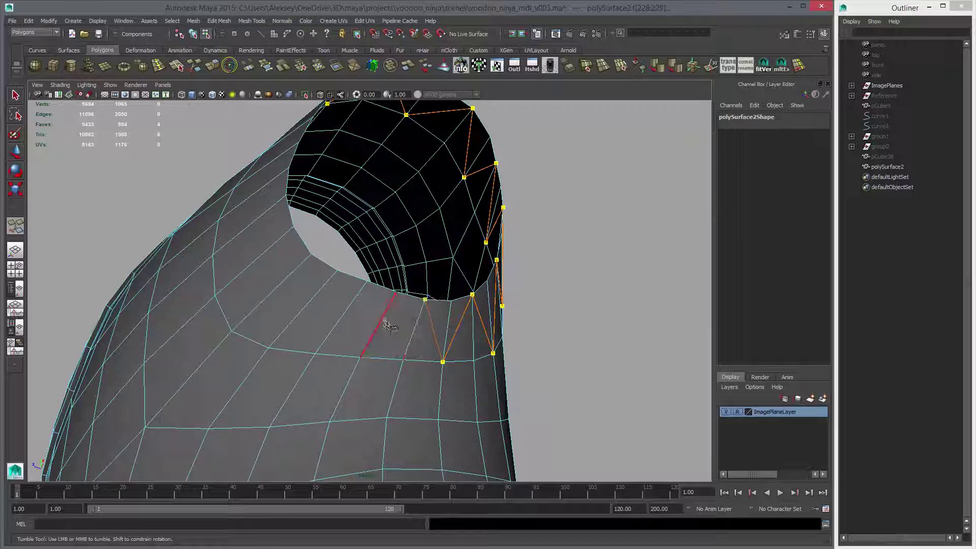
{"action": "left_click", "coordinate": [361, 356]}
{"action": "left_click", "coordinate": [367, 281]}
{"action": "left_click", "coordinate": [270, 347]}
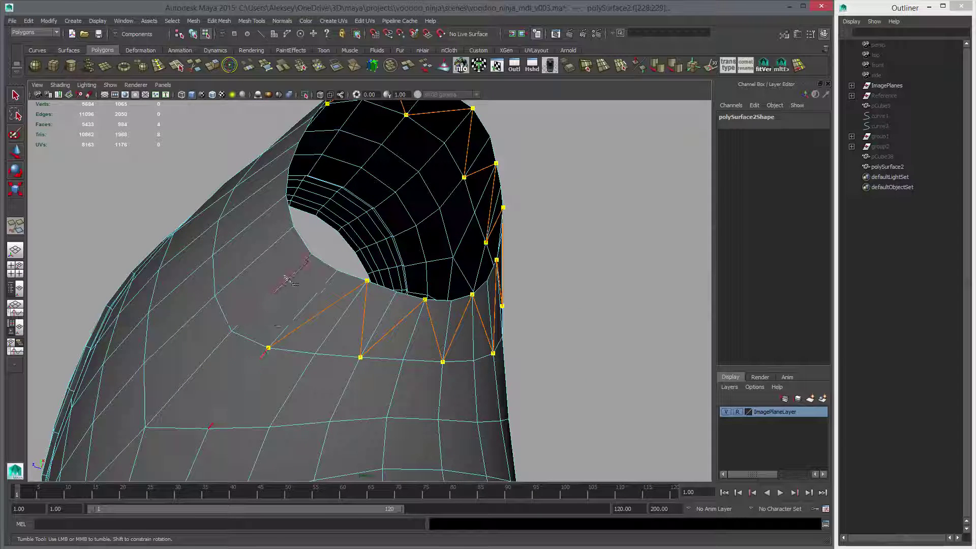
{"action": "left_click", "coordinate": [310, 255]}
{"action": "left_click", "coordinate": [214, 295]}
{"action": "left_click_drag", "start_coordinate": [284, 361], "coordinate": [364, 294], "text": "alt"}
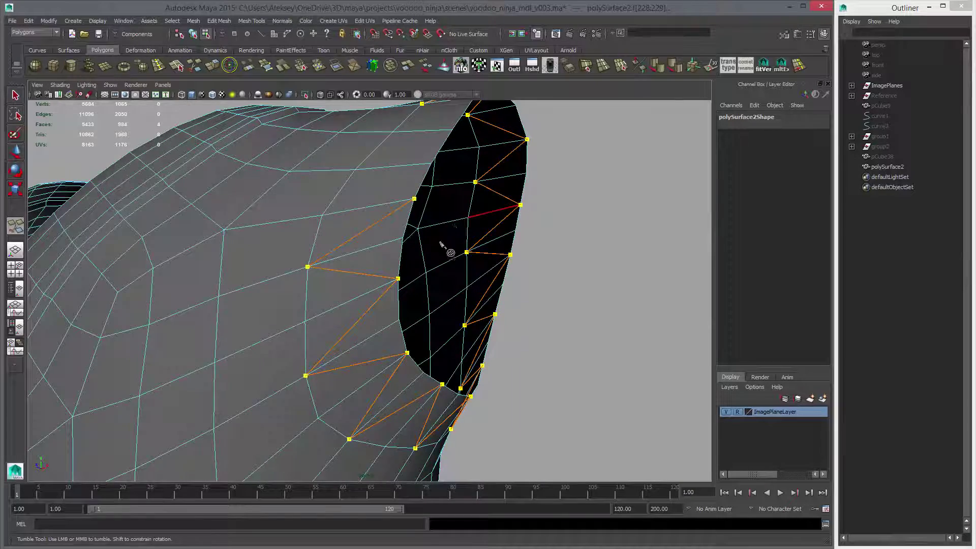
{"action": "left_click_drag", "start_coordinate": [450, 247], "coordinate": [279, 316], "text": "alt"}
{"action": "left_click_drag", "start_coordinate": [400, 244], "coordinate": [457, 237]}
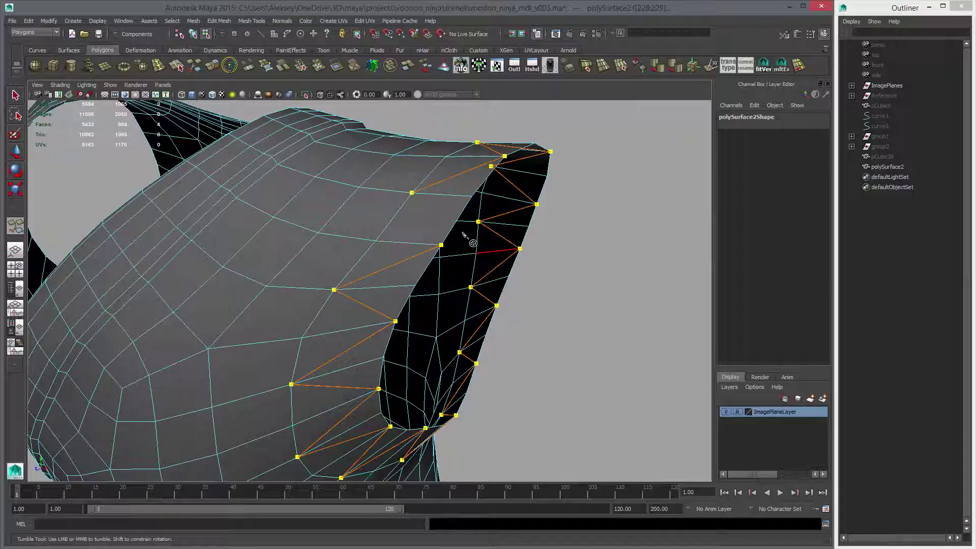
{"action": "key", "text": "Return"}
{"action": "left_click_drag", "start_coordinate": [442, 194], "coordinate": [456, 216], "text": "alt"}
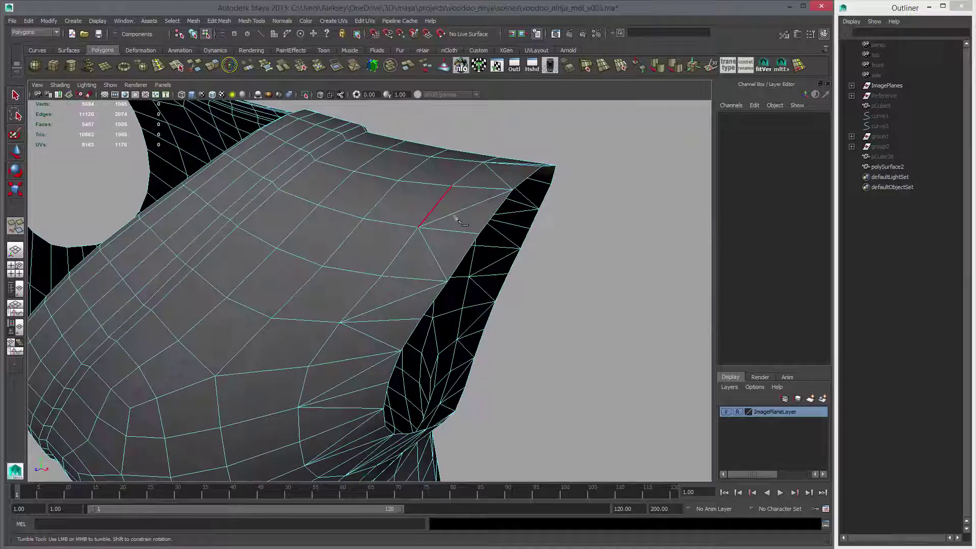
{"action": "key", "text": "w"}
{"action": "right_click_drag", "start_coordinate": [456, 216], "coordinate": [457, 240]}
{"action": "left_click", "coordinate": [469, 218]}
{"action": "left_click", "coordinate": [454, 250], "text": "shift"}
{"action": "left_click_drag", "start_coordinate": [477, 262], "coordinate": [388, 356], "text": "alt"}
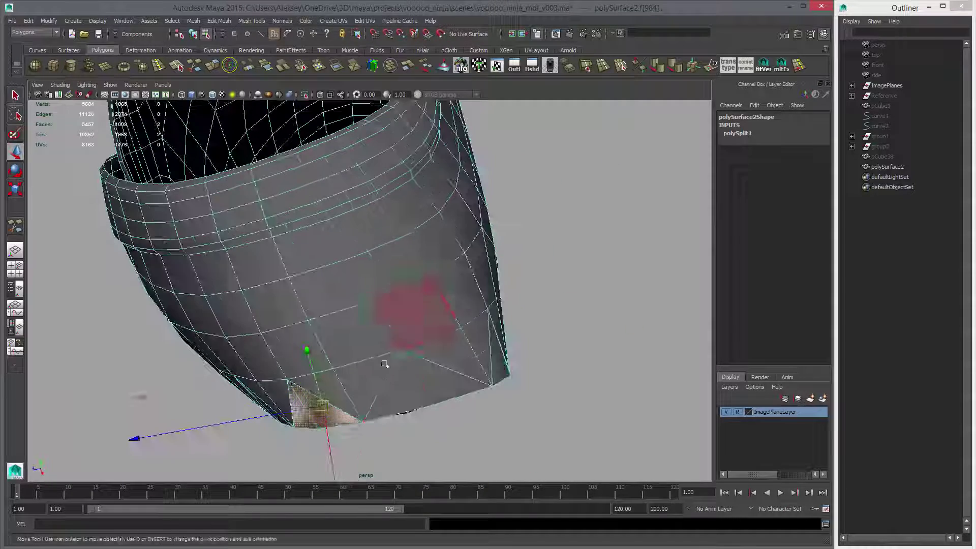
{"action": "left_click", "coordinate": [390, 388], "text": "shift"}
{"action": "left_click", "coordinate": [443, 390], "text": "shift"}
{"action": "left_click_drag", "start_coordinate": [445, 388], "coordinate": [368, 366], "text": "alt"}
{"action": "left_click", "coordinate": [254, 184], "text": "shift"}
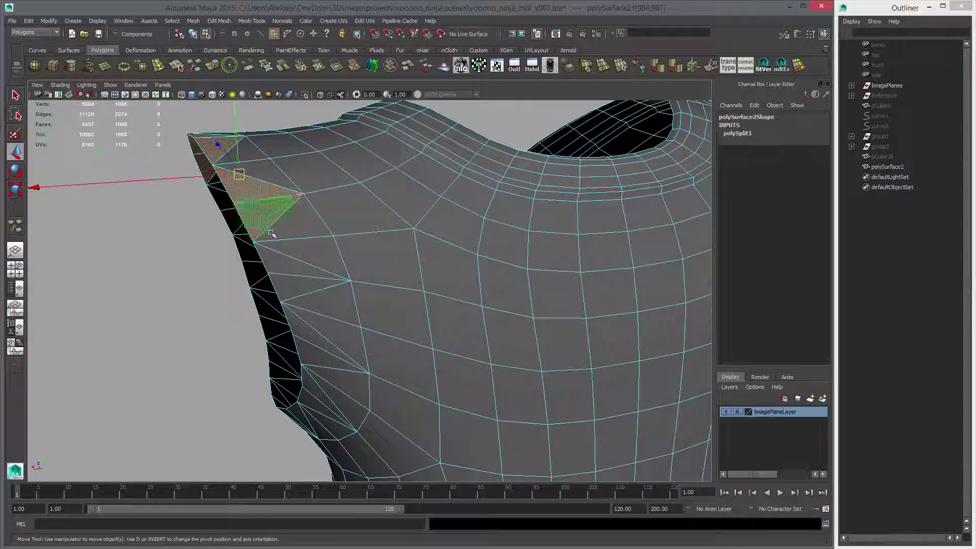
{"action": "left_click", "coordinate": [263, 209], "text": "shift"}
Select the middle edges of the gap triangles around the armhole, convert them to faces and delete those faces to leave a jagged border.
{"action": "right_click_drag", "start_coordinate": [262, 208], "coordinate": [261, 200]}
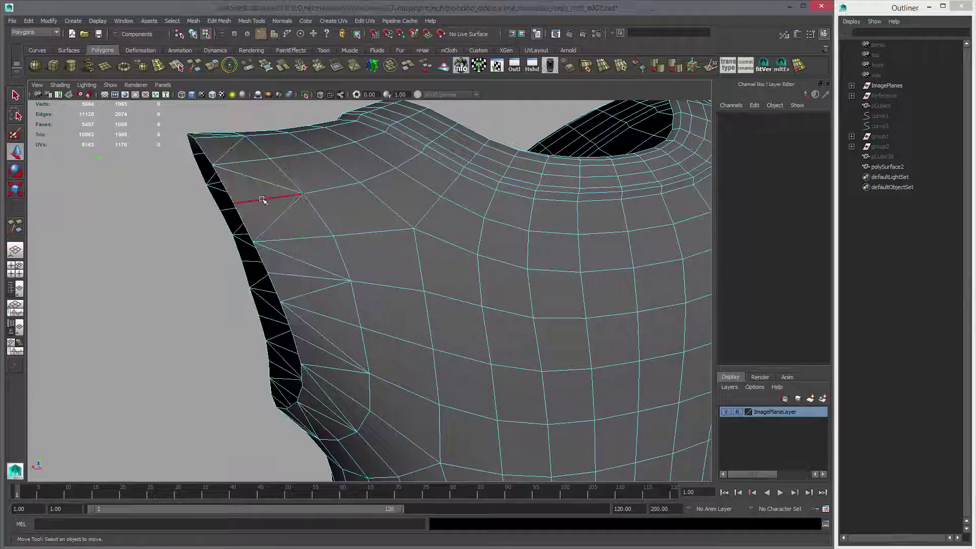
{"action": "left_click", "coordinate": [267, 198]}
{"action": "left_click_drag", "start_coordinate": [305, 278], "coordinate": [329, 287], "text": "alt"}
{"action": "left_click", "coordinate": [337, 251], "text": "shift"}
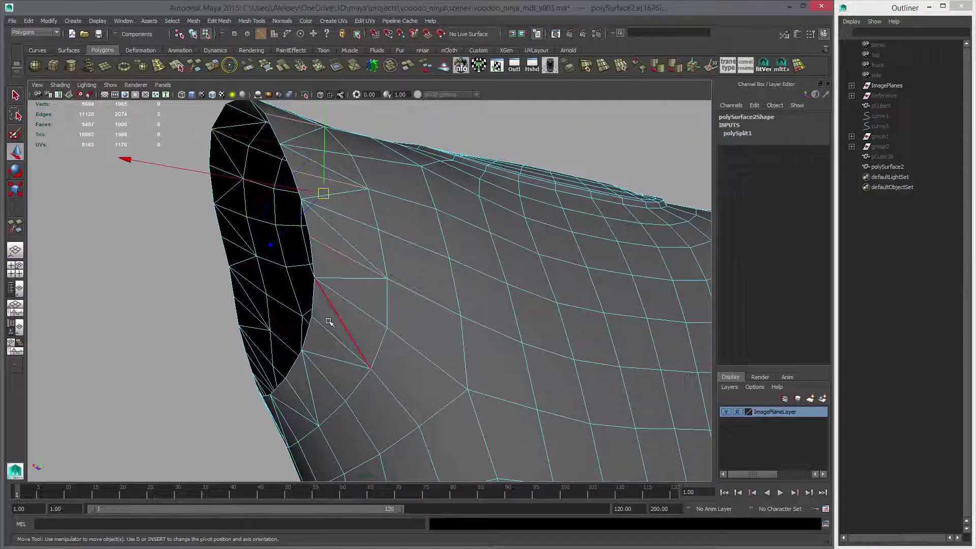
{"action": "left_click", "coordinate": [331, 333], "text": "shift"}
{"action": "left_click_drag", "start_coordinate": [332, 359], "coordinate": [451, 341], "text": "alt"}
{"action": "left_click", "coordinate": [459, 352], "text": "shift"}
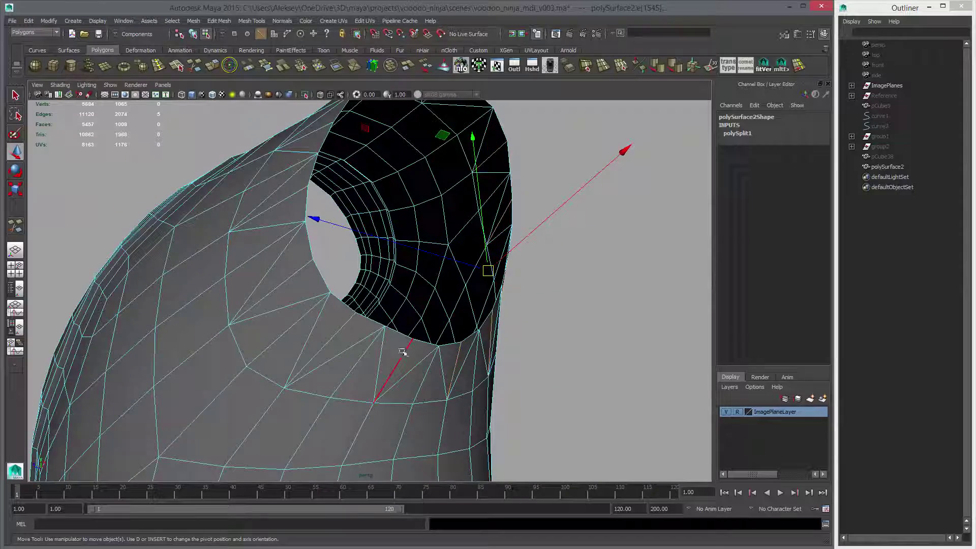
{"action": "left_click", "coordinate": [404, 351], "text": "shift"}
{"action": "left_click", "coordinate": [343, 320], "text": "shift"}
{"action": "left_click", "coordinate": [300, 271], "text": "shift"}
{"action": "left_click_drag", "start_coordinate": [301, 273], "coordinate": [348, 314], "text": "alt"}
{"action": "left_click", "coordinate": [322, 306], "text": "shift"}
{"action": "left_click", "coordinate": [341, 228], "text": "shift"}
{"action": "left_click_drag", "start_coordinate": [341, 228], "coordinate": [315, 305], "text": "alt"}
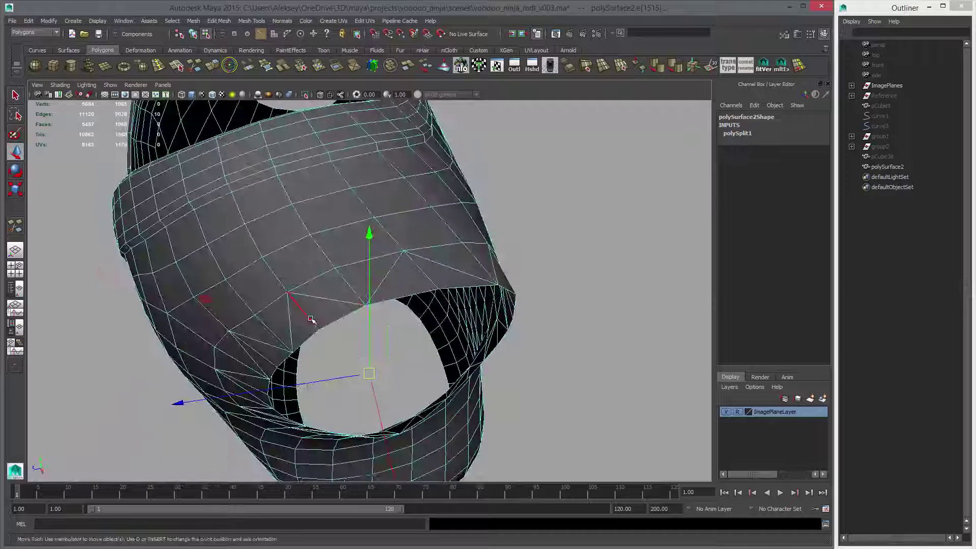
{"action": "left_click", "coordinate": [308, 316], "text": "shift"}
{"action": "left_click_drag", "start_coordinate": [427, 280], "coordinate": [358, 274], "text": "alt"}
{"action": "left_click", "coordinate": [359, 277], "text": "shift"}
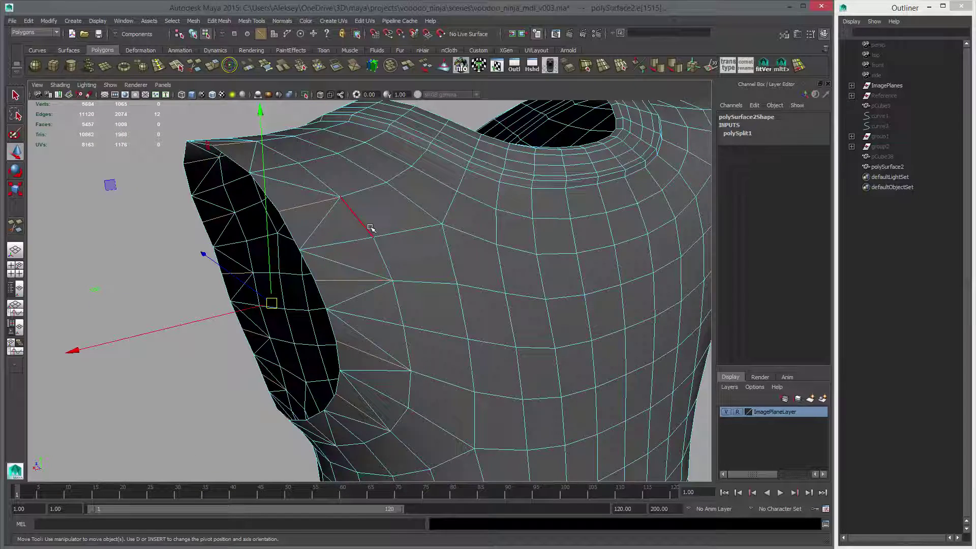
{"action": "right_click_drag", "start_coordinate": [370, 184], "coordinate": [377, 234], "text": "ctrl"}
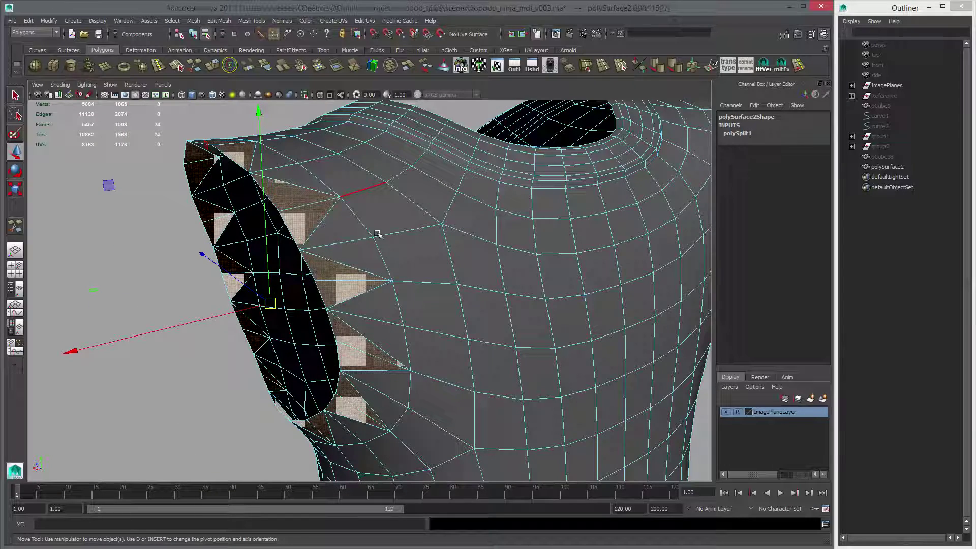
{"action": "key", "text": "Delete"}
Delete the edge running down the middle of each remaining tooth around the armhole.
{"action": "left_click_drag", "start_coordinate": [377, 233], "coordinate": [413, 285], "text": "alt"}
{"action": "right_click_drag", "start_coordinate": [385, 269], "coordinate": [387, 255]}
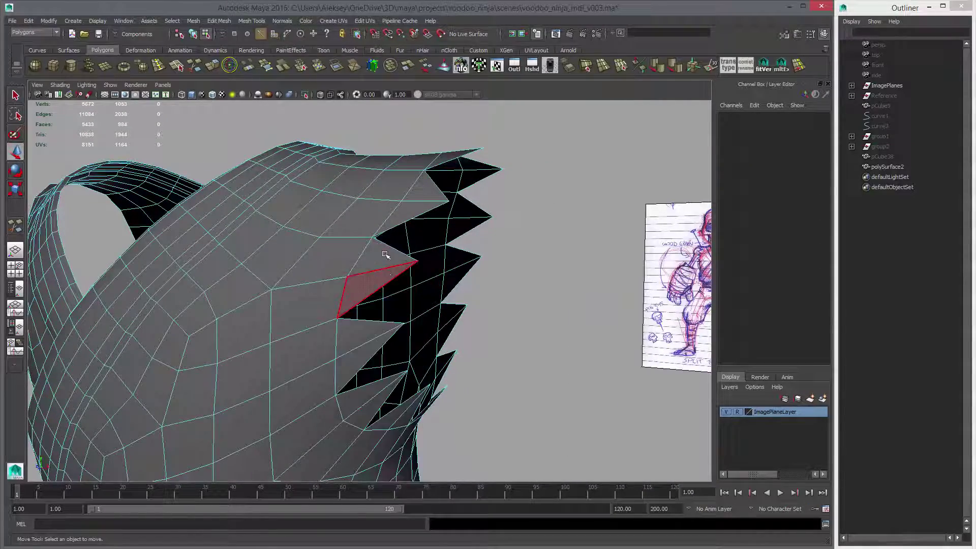
{"action": "left_click", "coordinate": [392, 267]}
{"action": "left_click_drag", "start_coordinate": [392, 267], "coordinate": [428, 296], "text": "alt"}
{"action": "left_click_drag", "start_coordinate": [426, 253], "coordinate": [360, 293], "text": "alt"}
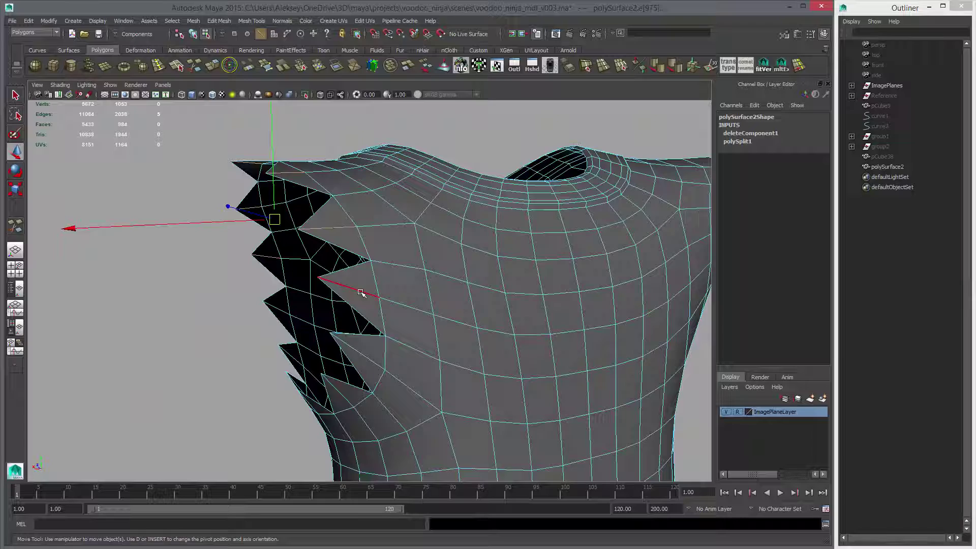
{"action": "left_click", "coordinate": [364, 358], "text": "shift"}
{"action": "left_click_drag", "start_coordinate": [353, 379], "coordinate": [405, 334], "text": "alt"}
{"action": "left_click", "coordinate": [397, 347], "text": "shift"}
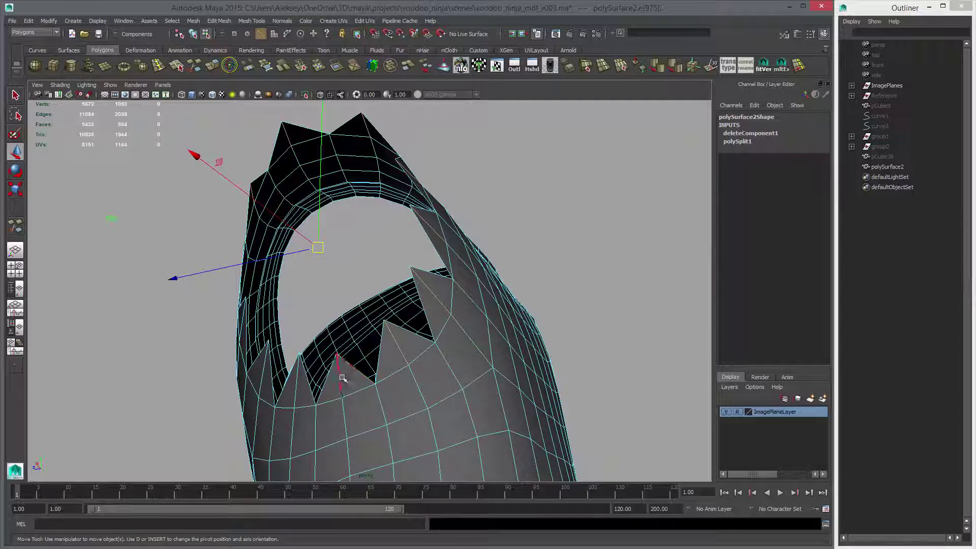
{"action": "left_click", "coordinate": [342, 378], "text": "shift"}
{"action": "left_click_drag", "start_coordinate": [342, 378], "coordinate": [345, 321], "text": "alt"}
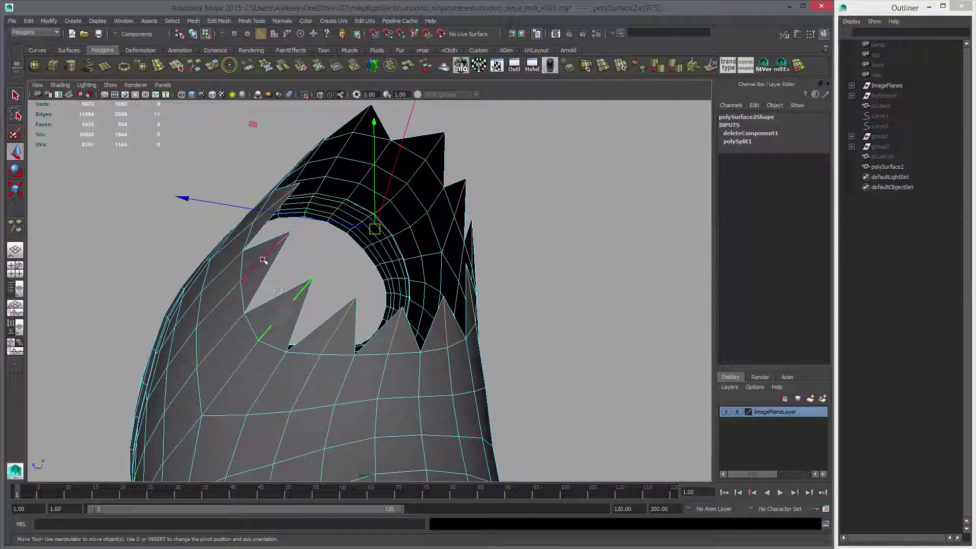
{"action": "left_click", "coordinate": [263, 260], "text": "shift"}
{"action": "left_click_drag", "start_coordinate": [263, 260], "coordinate": [309, 265], "text": "alt"}
{"action": "key", "text": "Delete"}
Return to object mode and examine the vest's jagged armhole in smoothed display, then restore unsmoothed display.
{"action": "right_click", "coordinate": [309, 265]}
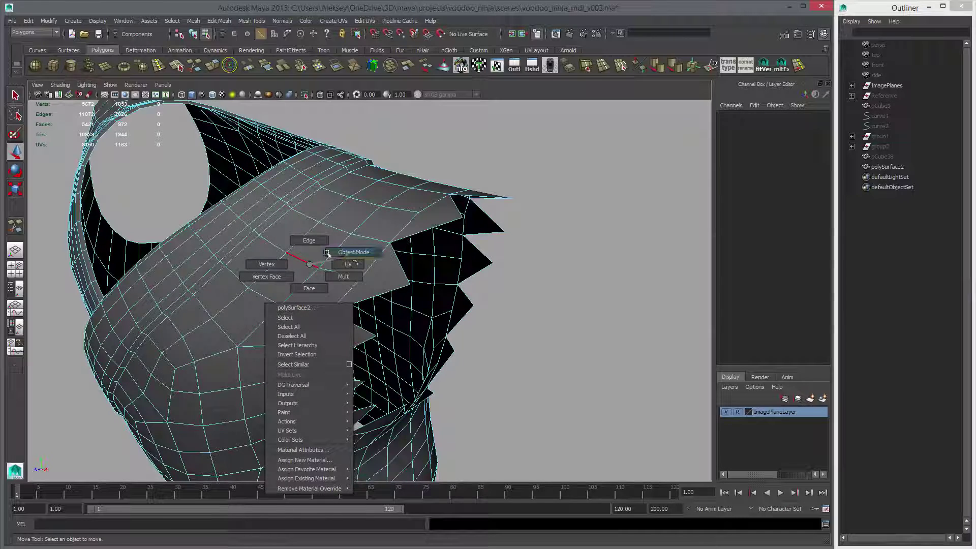
{"action": "right_click_drag", "start_coordinate": [326, 254], "coordinate": [340, 253]}
{"action": "left_click", "coordinate": [335, 263]}
{"action": "key", "text": "3"}
{"action": "left_click", "coordinate": [541, 397]}
{"action": "left_click_drag", "start_coordinate": [541, 397], "coordinate": [260, 368], "text": "alt"}
{"action": "right_click_drag", "start_coordinate": [259, 368], "coordinate": [456, 368], "text": "alt"}
{"action": "left_click", "coordinate": [435, 264]}
{"action": "key", "text": "1"}
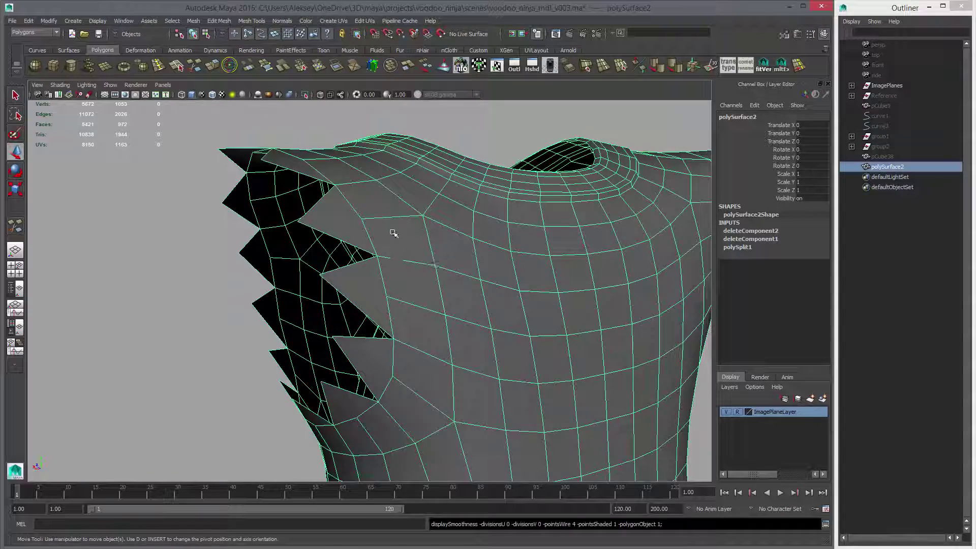
Switch the vest to vertex mode and move the middle vertex at the base of an upper-back armhole tooth inward, away from the jagged border.
{"action": "left_click_drag", "start_coordinate": [393, 233], "coordinate": [318, 255], "text": "alt"}
{"action": "right_click", "coordinate": [309, 263]}
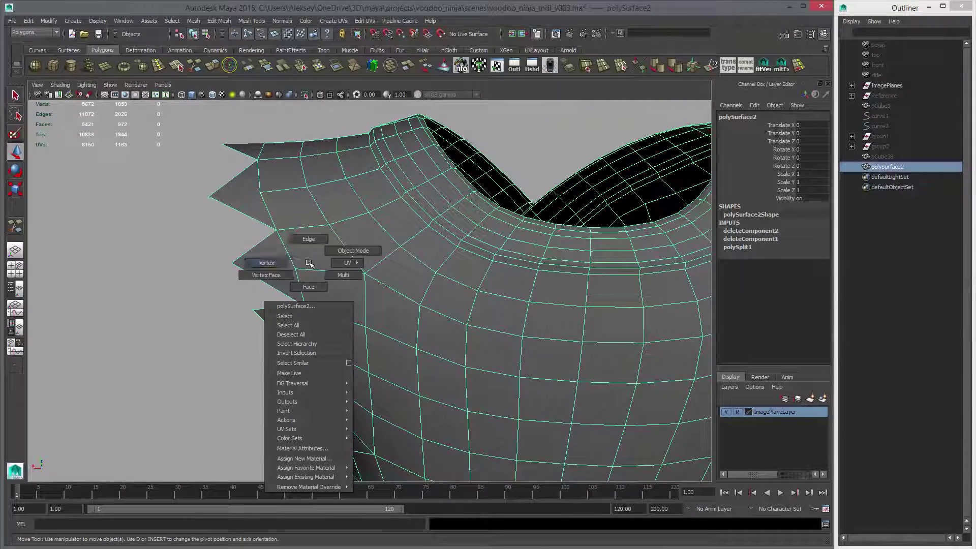
{"action": "right_click_drag", "start_coordinate": [309, 263], "coordinate": [275, 263]}
{"action": "left_click", "coordinate": [295, 268]}
{"action": "left_click_drag", "start_coordinate": [329, 286], "coordinate": [348, 269], "text": "alt"}
{"action": "right_click_drag", "start_coordinate": [349, 269], "coordinate": [371, 269], "text": "alt"}
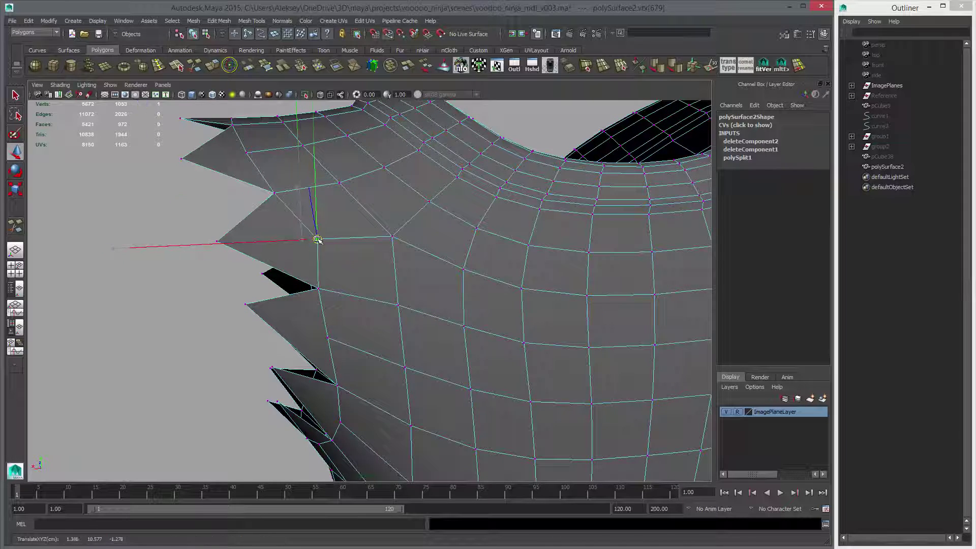
{"action": "left_click_drag", "start_coordinate": [316, 237], "coordinate": [352, 244], "text": "alt"}
Shift the middle base vertices of the teeth over the shoulder inward, sliding the upper-front one along its edge with curve snapping.
{"action": "left_click", "coordinate": [249, 251]}
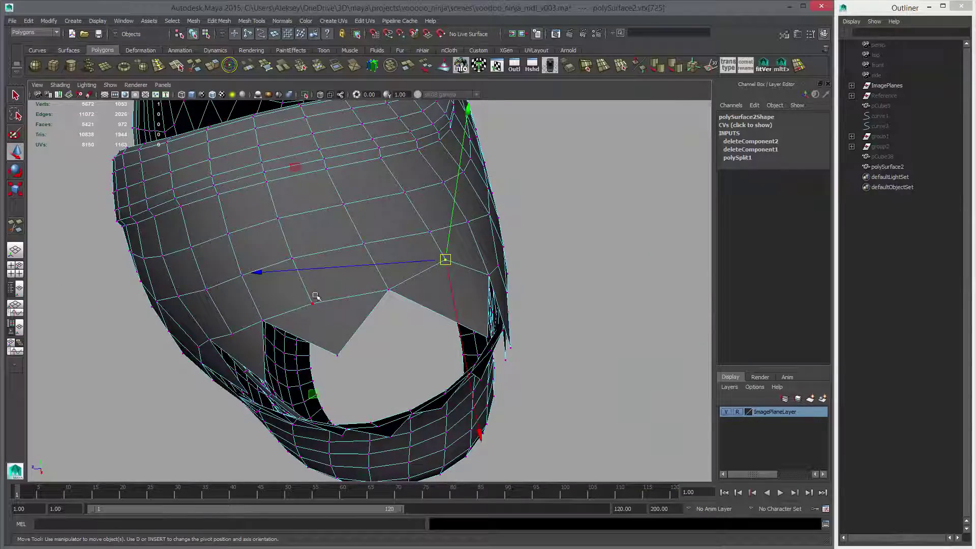
{"action": "left_click", "coordinate": [309, 302]}
{"action": "left_click_drag", "start_coordinate": [321, 308], "coordinate": [467, 293], "text": "alt"}
{"action": "left_click", "coordinate": [440, 281]}
{"action": "key", "text": "c"}
{"action": "middle_click", "coordinate": [413, 282]}
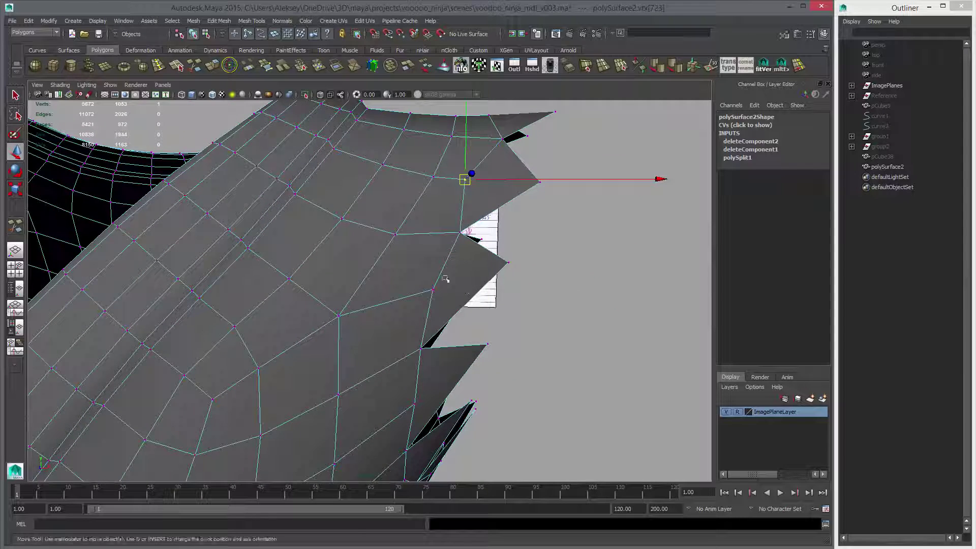
Slide the middle base vertices of the next two teeth down the armhole's front inward along their edges with curve snapping.
{"action": "left_click", "coordinate": [433, 290]}
{"action": "key", "text": "c"}
{"action": "middle_click", "coordinate": [406, 296]}
{"action": "left_click_drag", "start_coordinate": [427, 321], "coordinate": [394, 266], "text": "alt"}
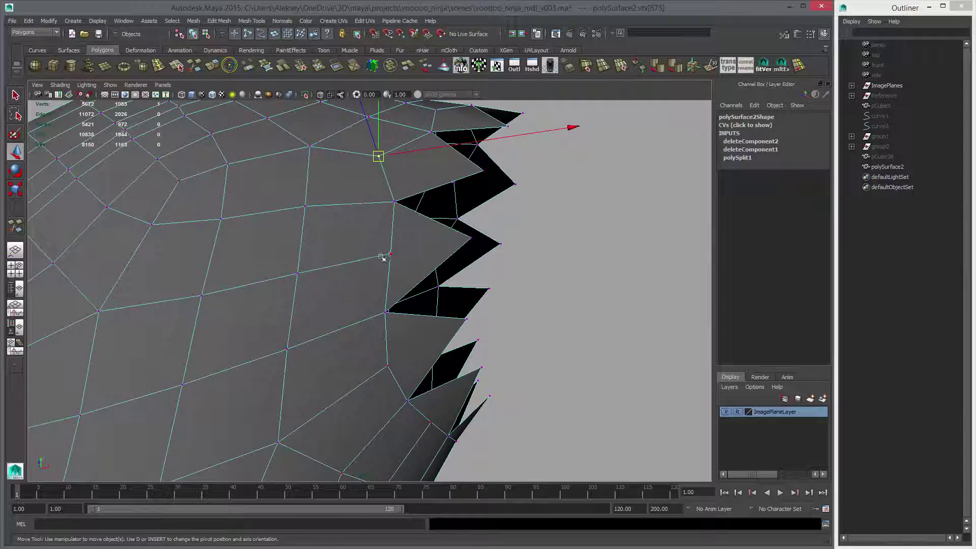
{"action": "left_click", "coordinate": [390, 254]}
{"action": "key", "text": "c"}
{"action": "middle_click", "coordinate": [362, 259]}
Move the middle base vertices of the remaining teeth under the arm and up the armhole's back inward, away from the jagged border.
{"action": "left_click_drag", "start_coordinate": [381, 320], "coordinate": [322, 225], "text": "alt"}
{"action": "left_click", "coordinate": [354, 224]}
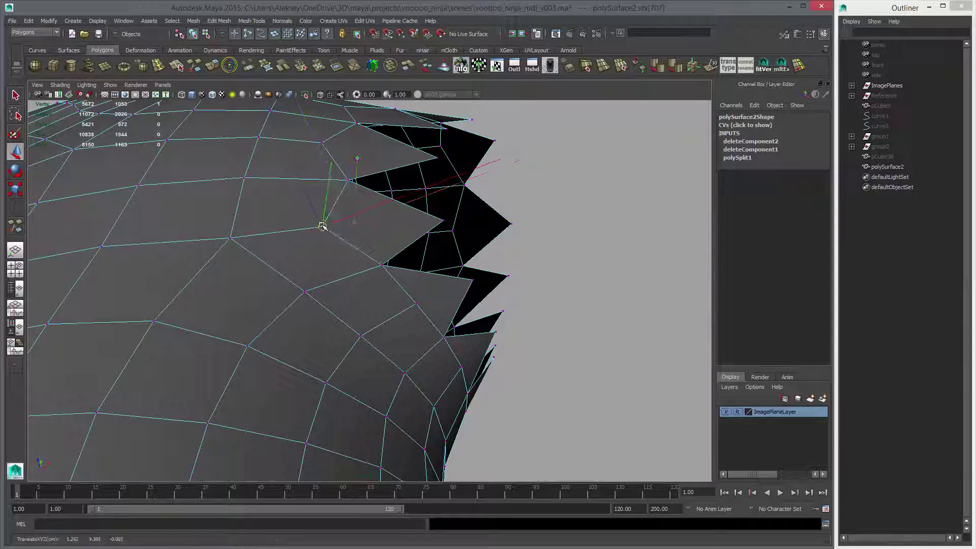
{"action": "left_click", "coordinate": [413, 305]}
{"action": "left_click_drag", "start_coordinate": [414, 306], "coordinate": [393, 373], "text": "alt"}
{"action": "left_click", "coordinate": [364, 304]}
{"action": "left_click", "coordinate": [375, 346]}
{"action": "left_click", "coordinate": [429, 268]}
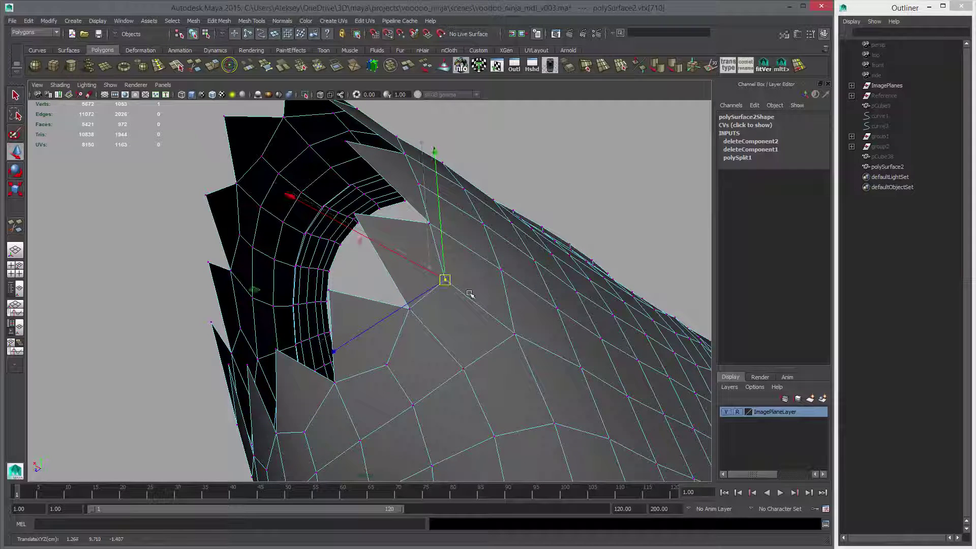
{"action": "left_click_drag", "start_coordinate": [444, 280], "coordinate": [364, 317], "text": "alt"}
{"action": "left_click", "coordinate": [317, 314]}
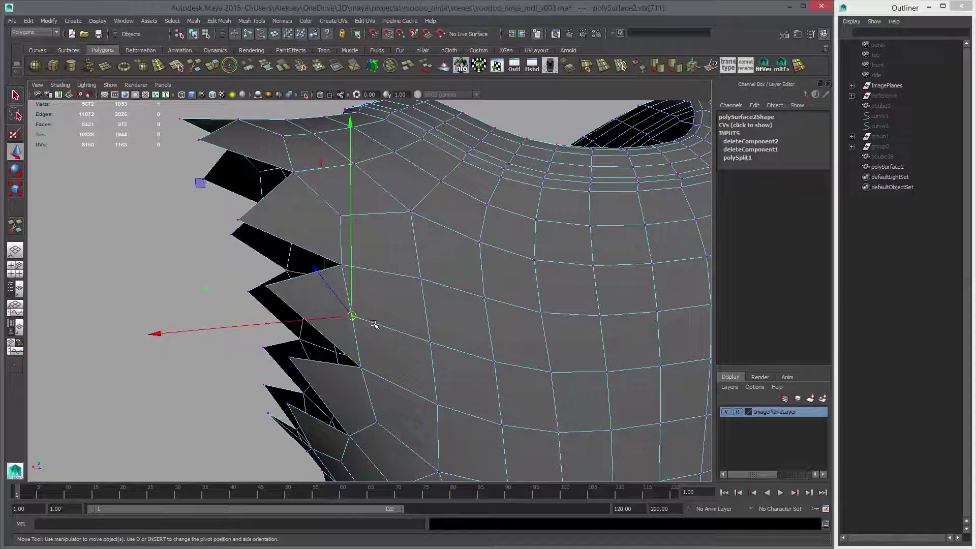
{"action": "left_click_drag", "start_coordinate": [351, 315], "coordinate": [374, 321]}
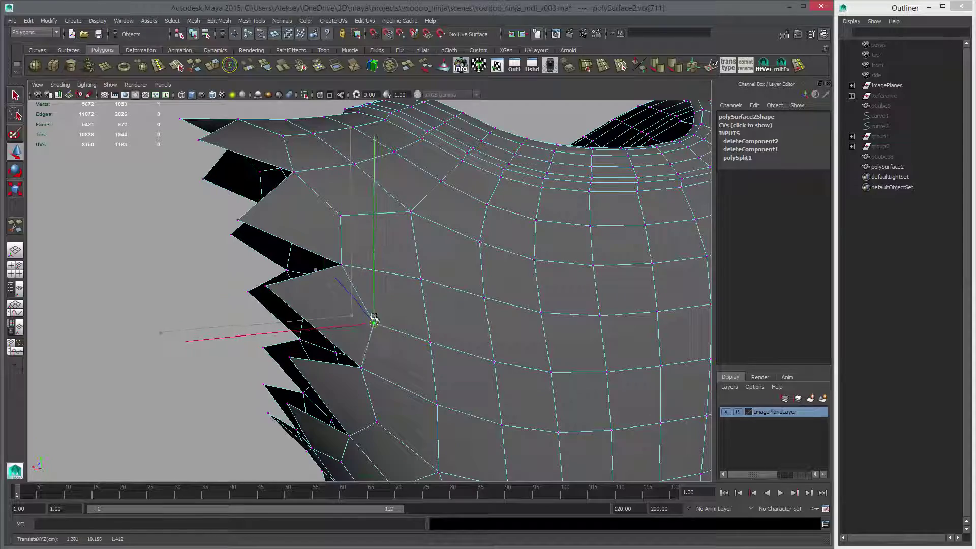
Insert an edge path beside the border around the shoulder notch, using Insert Edge Loop with equal distance from edge and auto complete off.
{"action": "left_click_drag", "start_coordinate": [447, 303], "coordinate": [394, 300], "text": "alt"}
{"action": "left_click_drag", "start_coordinate": [356, 256], "coordinate": [279, 308], "text": "alt"}
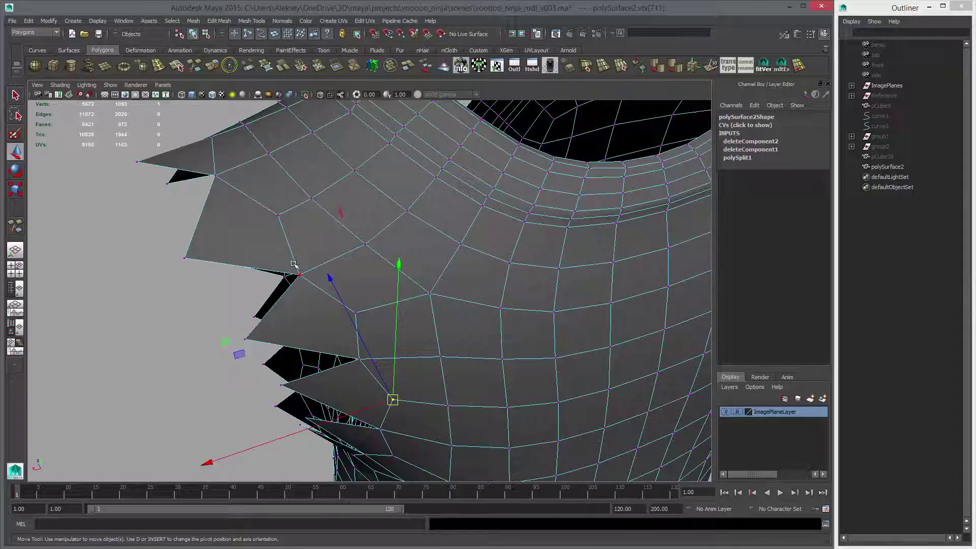
{"action": "left_click_drag", "start_coordinate": [255, 247], "coordinate": [325, 284], "text": "alt"}
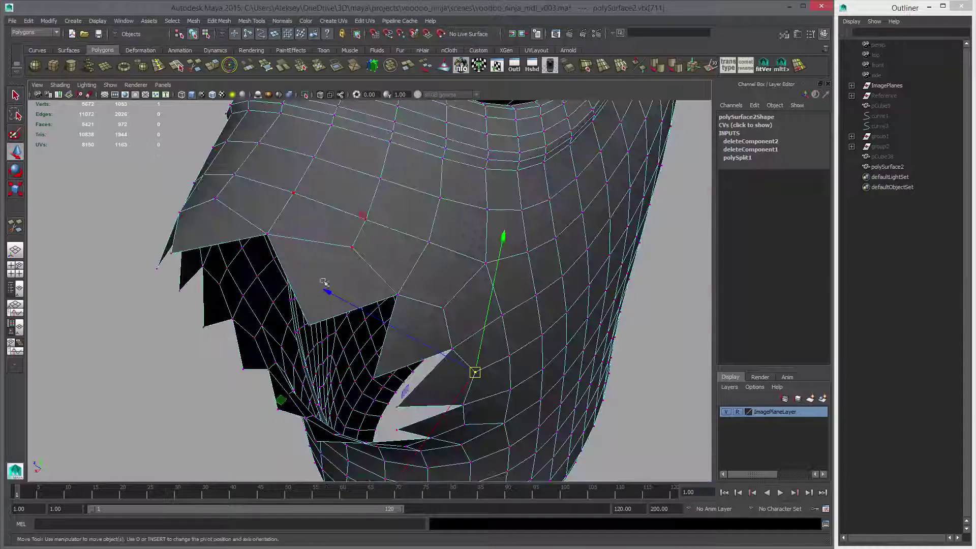
{"action": "left_click", "coordinate": [159, 66]}
{"action": "double_click", "coordinate": [17, 225]}
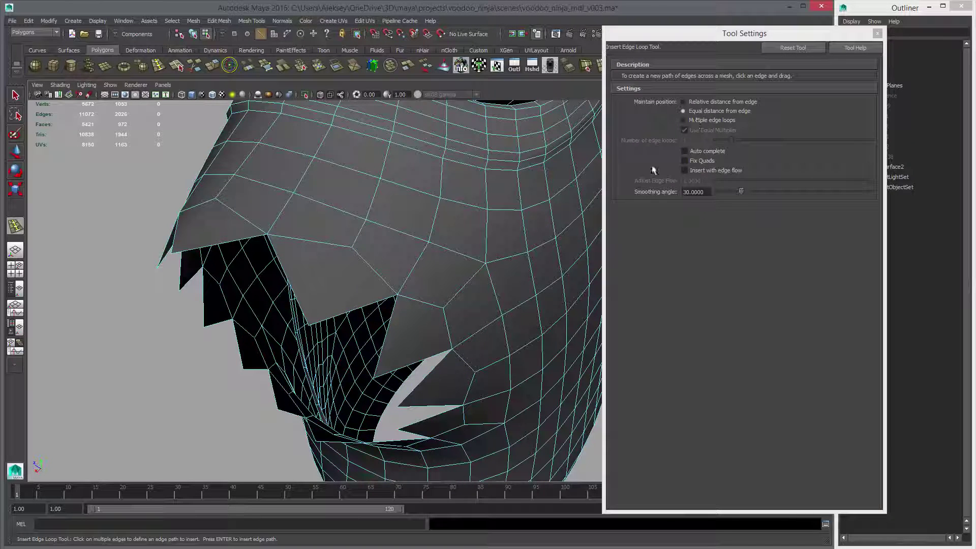
{"action": "left_click_drag", "start_coordinate": [296, 244], "coordinate": [270, 233], "text": "alt"}
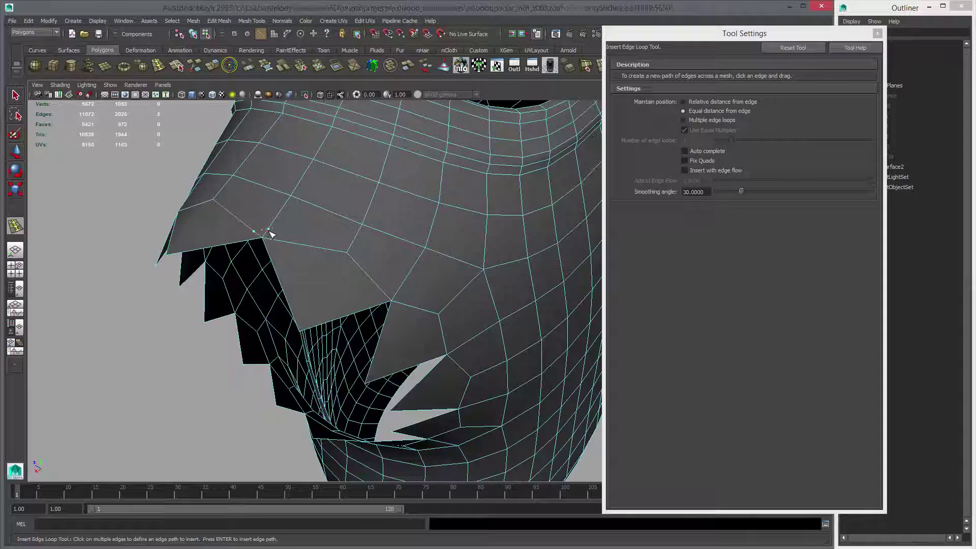
{"action": "left_click_drag", "start_coordinate": [310, 331], "coordinate": [386, 309], "text": "alt"}
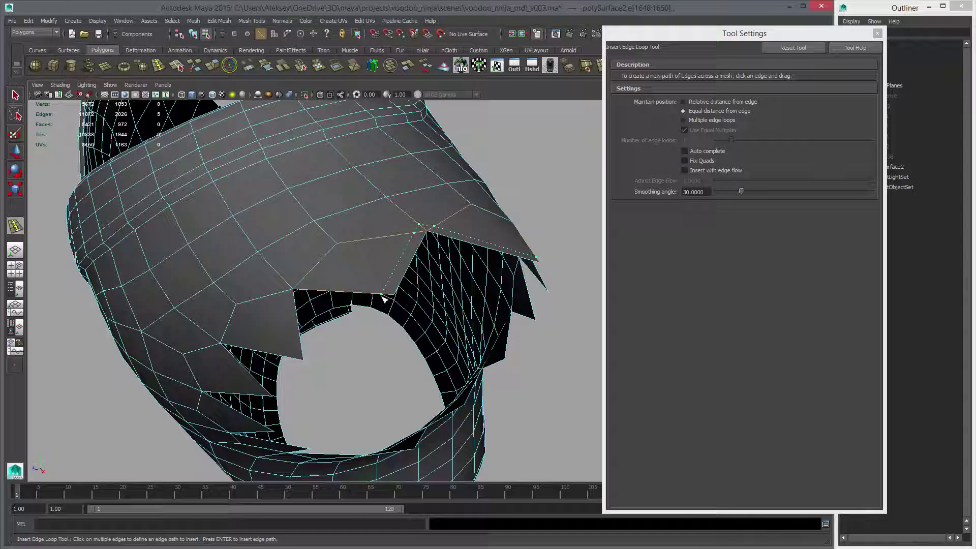
{"action": "key", "text": "Return"}
Insert an edge path around the next notch at the upper back, undoing a misplaced point before applying it.
{"action": "left_click_drag", "start_coordinate": [388, 290], "coordinate": [201, 229], "text": "alt"}
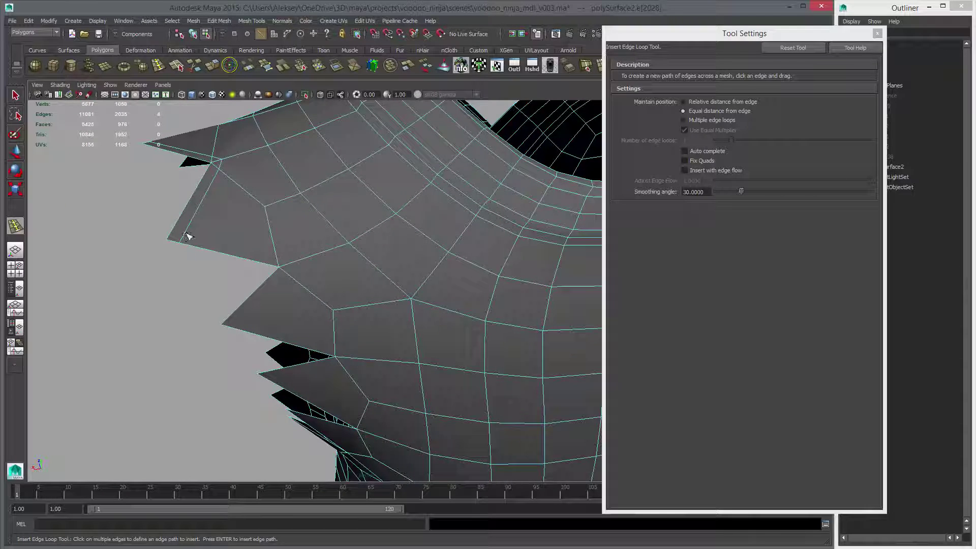
{"action": "left_click", "coordinate": [187, 235]}
{"action": "left_click", "coordinate": [174, 230]}
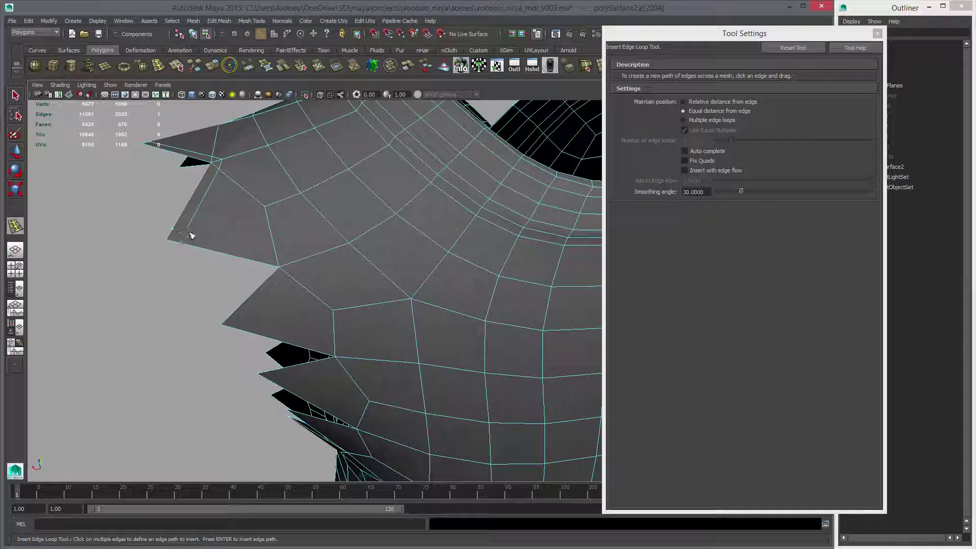
{"action": "left_click", "coordinate": [290, 261]}
{"action": "left_click", "coordinate": [287, 265]}
{"action": "left_click", "coordinate": [279, 261]}
{"action": "key", "text": "ctrl+z"}
{"action": "left_click", "coordinate": [292, 276]}
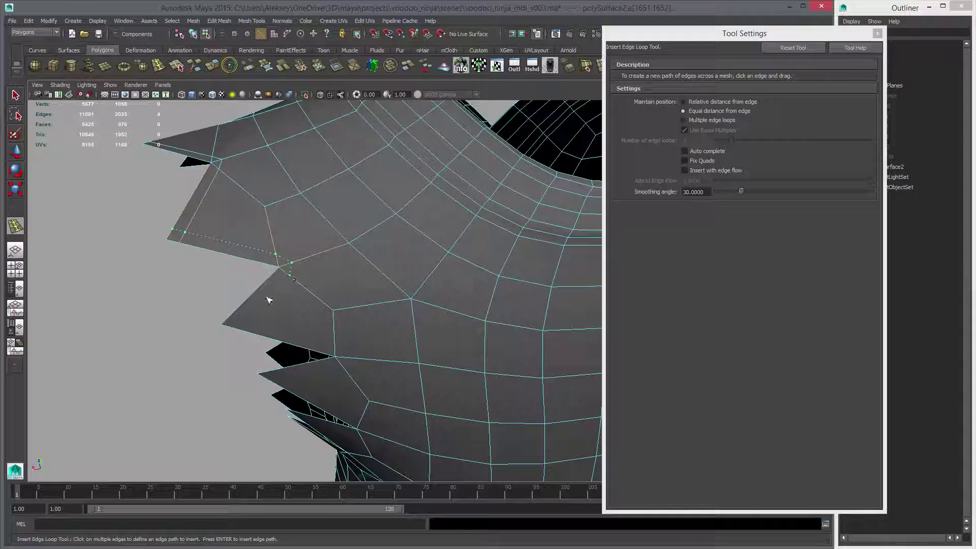
{"action": "key", "text": "Return"}
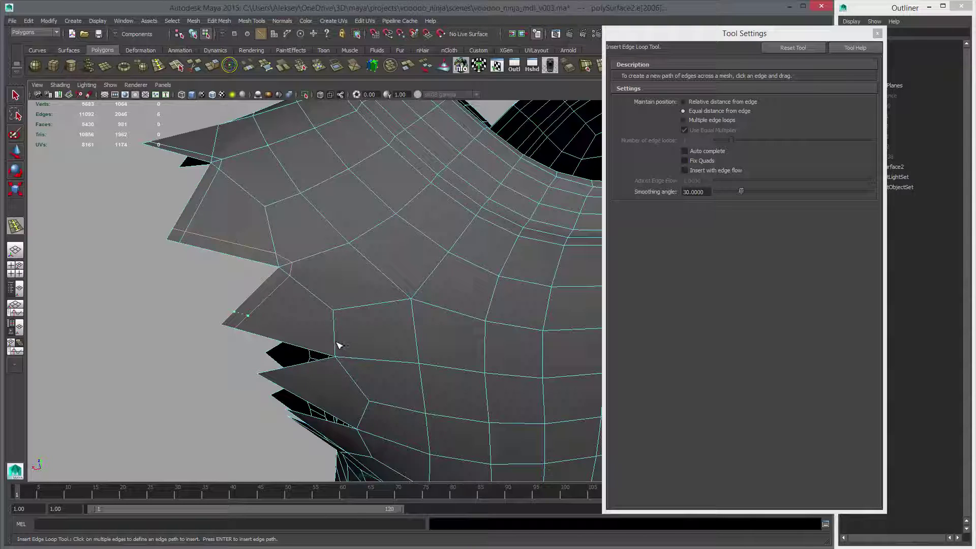
Insert an edge path around the following notch down the armhole's back and check the new edges briefly in smoothed display.
{"action": "left_click", "coordinate": [347, 361]}
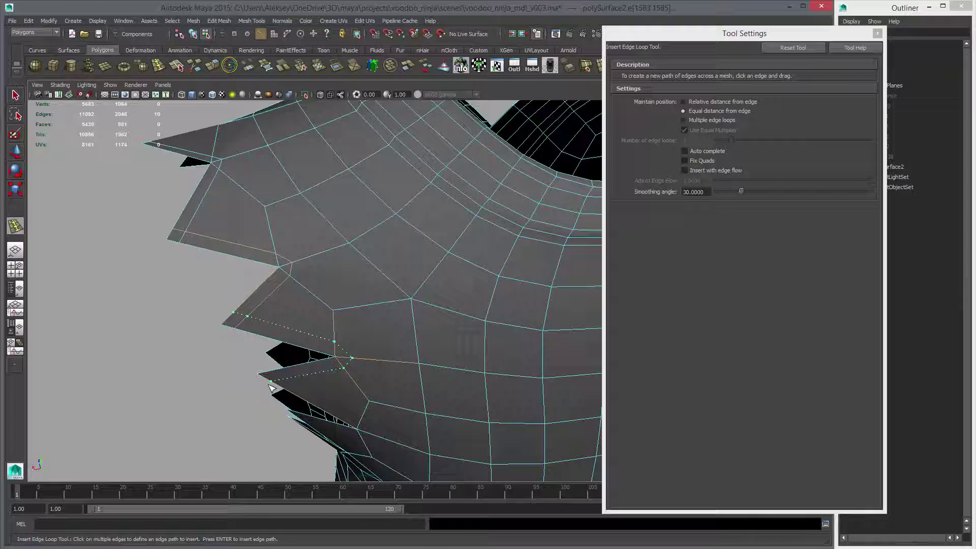
{"action": "key", "text": "Return"}
{"action": "key", "text": "3"}
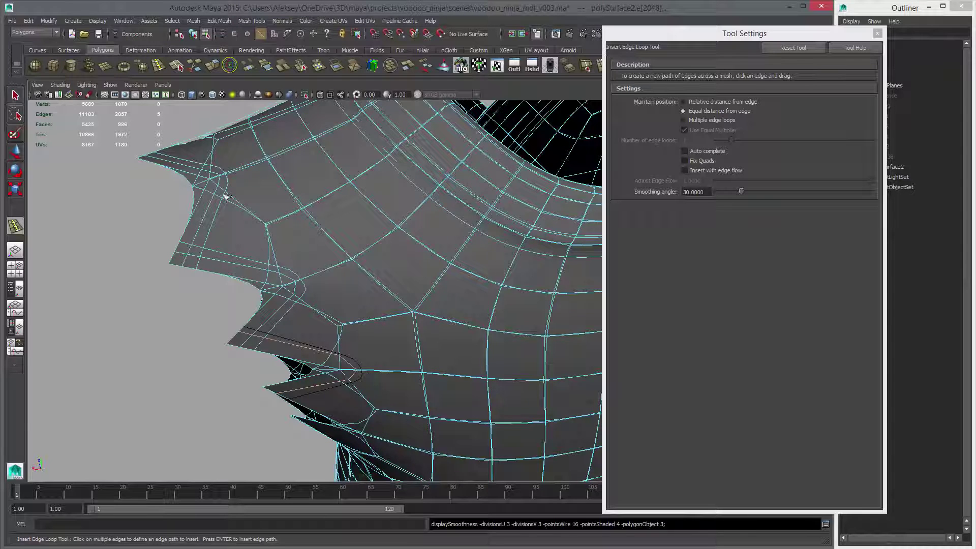
{"action": "key", "text": "1"}
{"action": "left_click_drag", "start_coordinate": [323, 323], "coordinate": [360, 292], "text": "alt"}
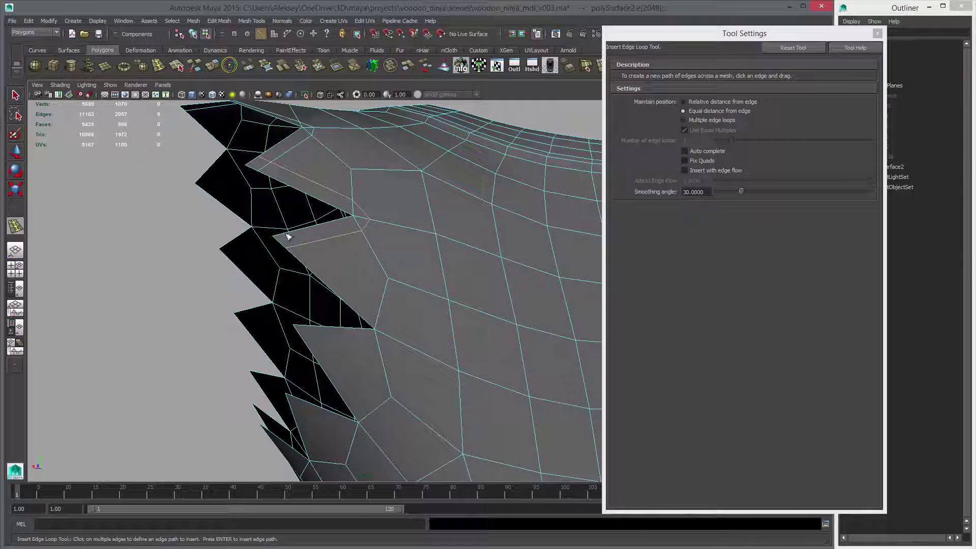
Insert edge paths around the next two notches down the lower back of the armhole.
{"action": "left_click", "coordinate": [386, 337]}
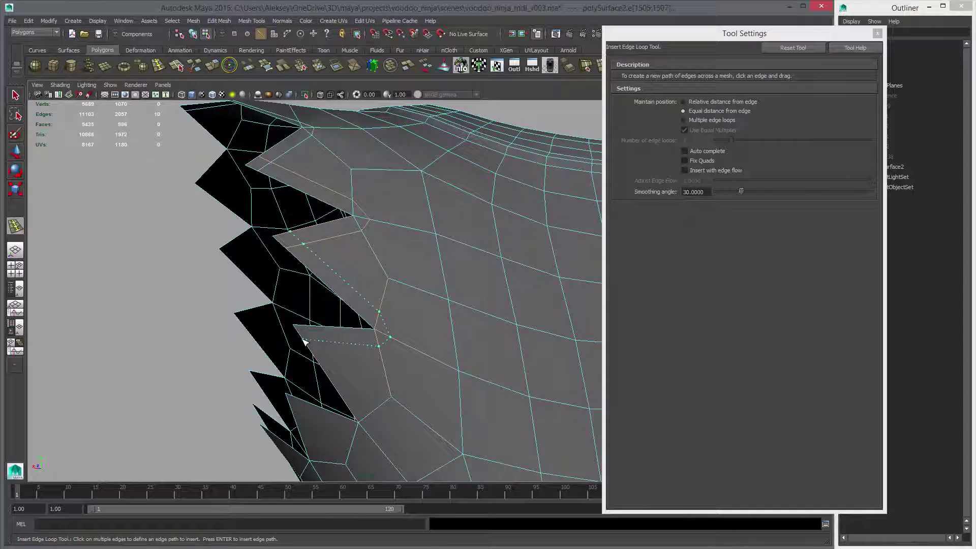
{"action": "key", "text": "Return"}
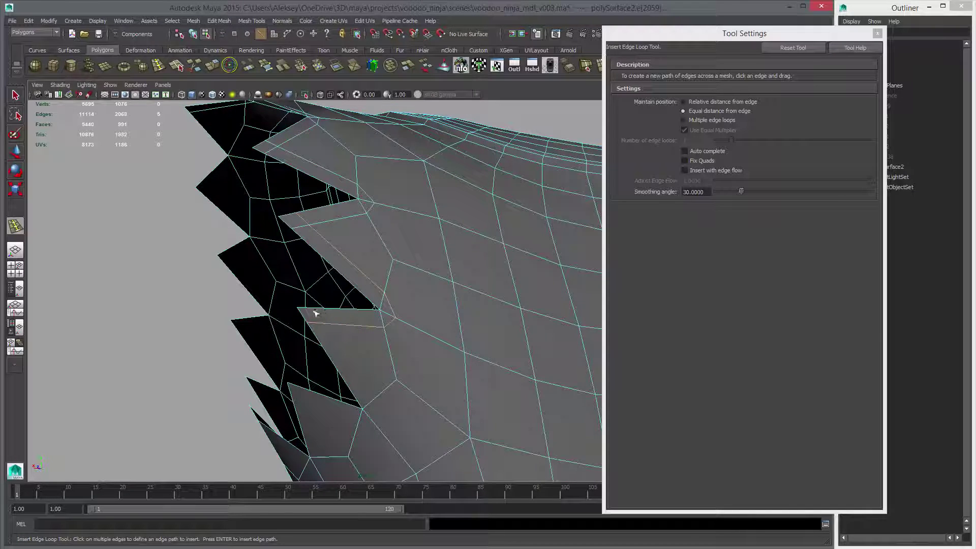
{"action": "left_click_drag", "start_coordinate": [368, 359], "coordinate": [374, 283], "text": "alt"}
{"action": "left_click", "coordinate": [376, 295]}
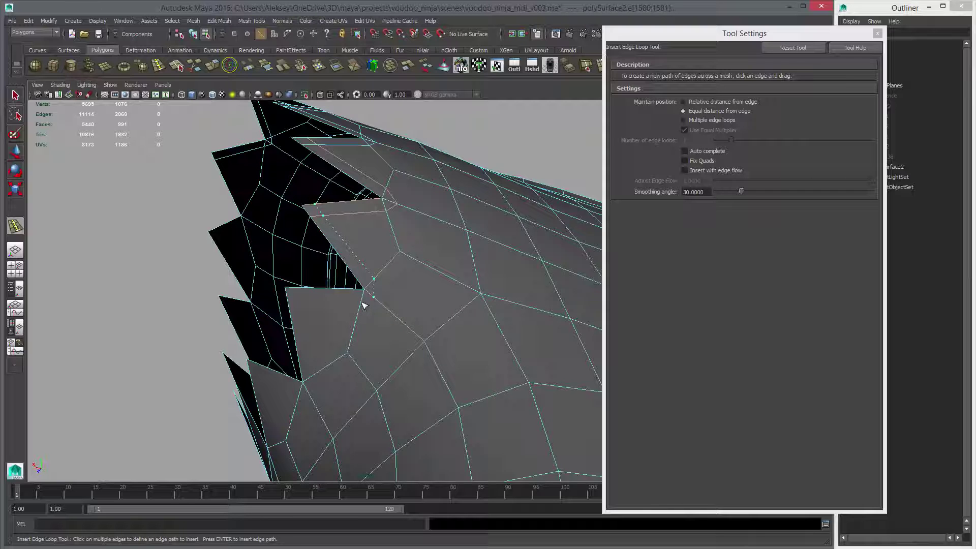
{"action": "key", "text": "Return"}
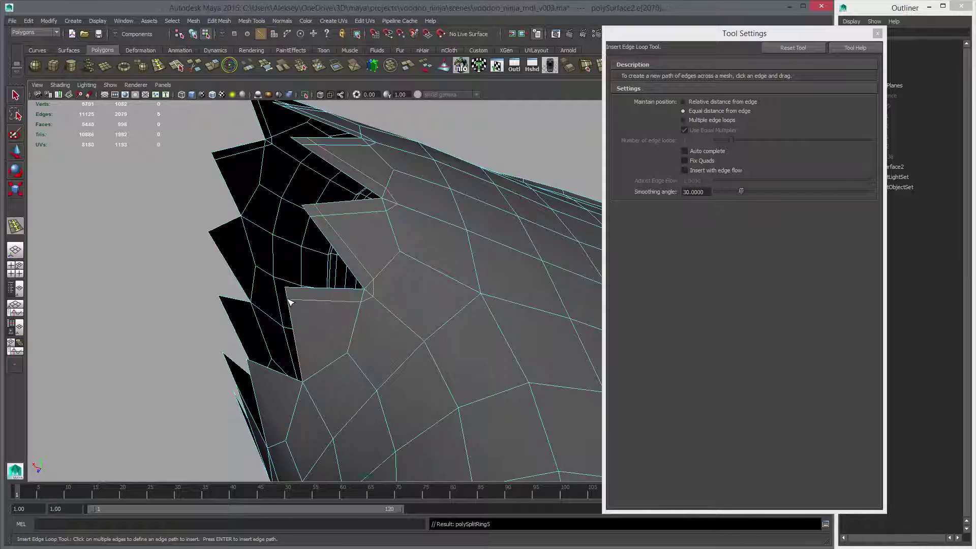
Start the path at the first tooth under the arm, undo its misplaced points, and insert the edge path around that notch.
{"action": "left_click_drag", "start_coordinate": [288, 302], "coordinate": [385, 298], "text": "alt"}
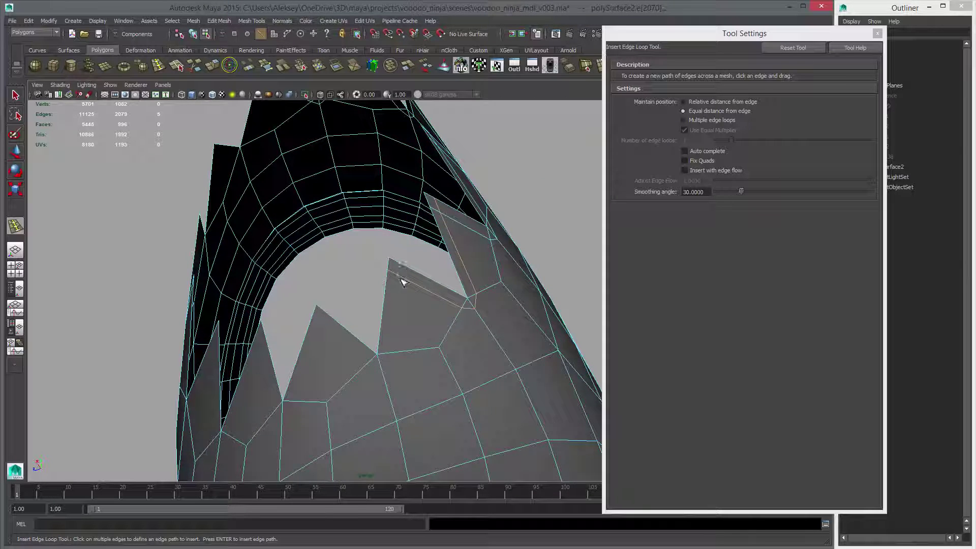
{"action": "key", "text": "ctrl+z"}
{"action": "key", "text": "ctrl+z"}
{"action": "left_click_drag", "start_coordinate": [404, 375], "coordinate": [407, 366], "text": "alt"}
{"action": "left_click", "coordinate": [407, 366]}
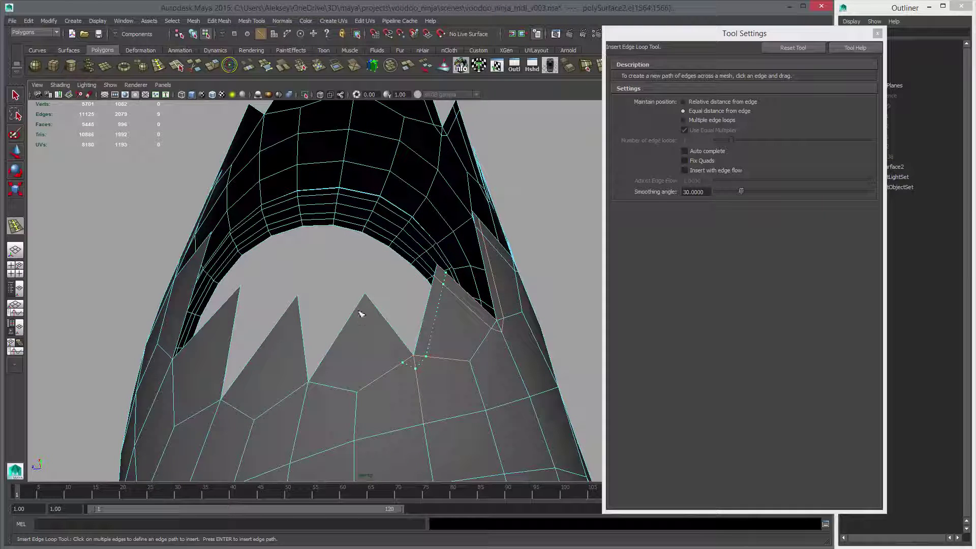
{"action": "left_click_drag", "start_coordinate": [360, 306], "coordinate": [392, 337], "text": "alt"}
{"action": "key", "text": "Return"}
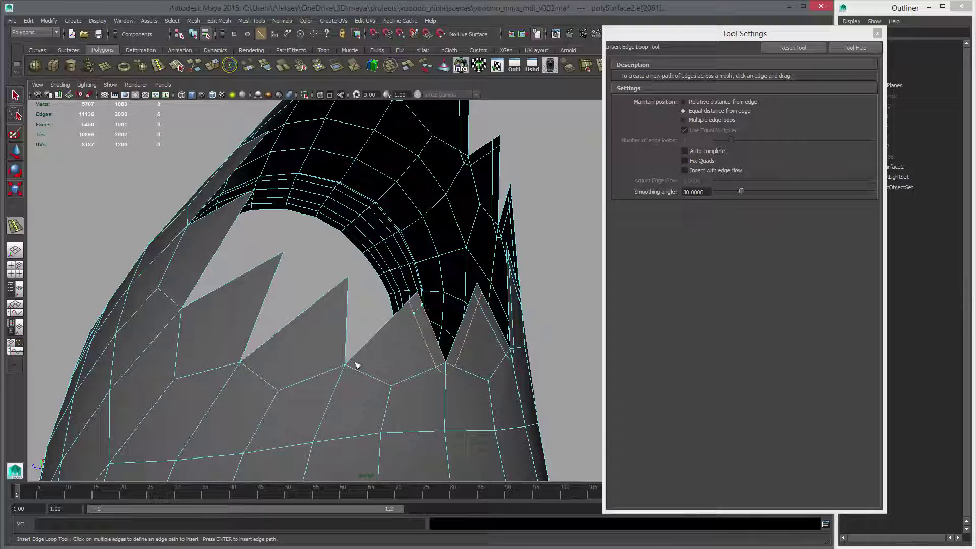
Insert edge paths around the next two notches from under the arm toward the armhole's front side.
{"action": "left_click", "coordinate": [336, 370]}
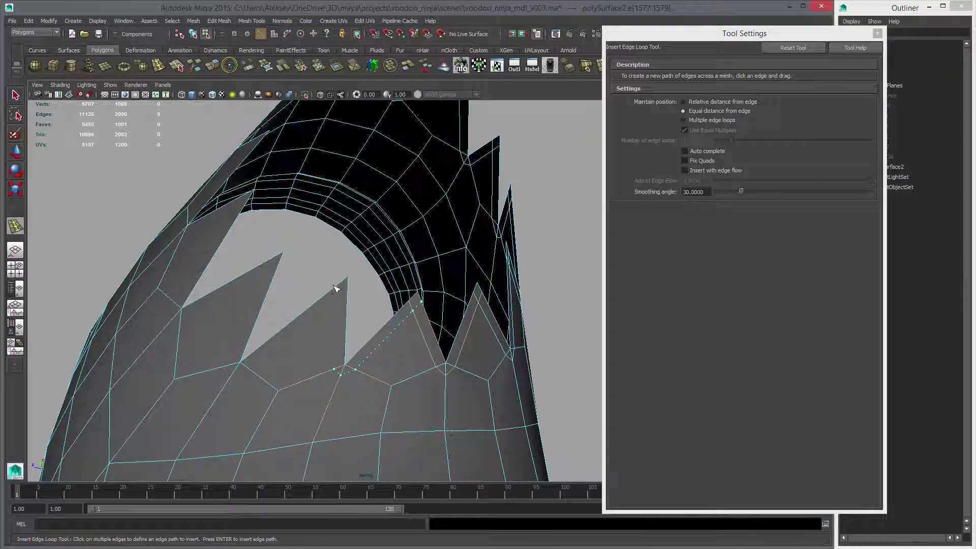
{"action": "key", "text": "Return"}
{"action": "left_click_drag", "start_coordinate": [338, 287], "coordinate": [385, 288], "text": "alt"}
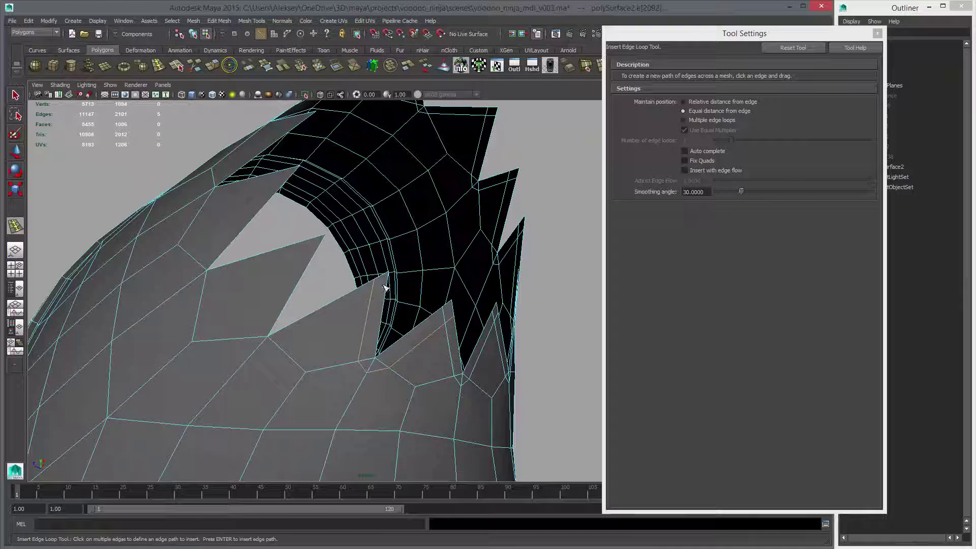
{"action": "left_click", "coordinate": [261, 340]}
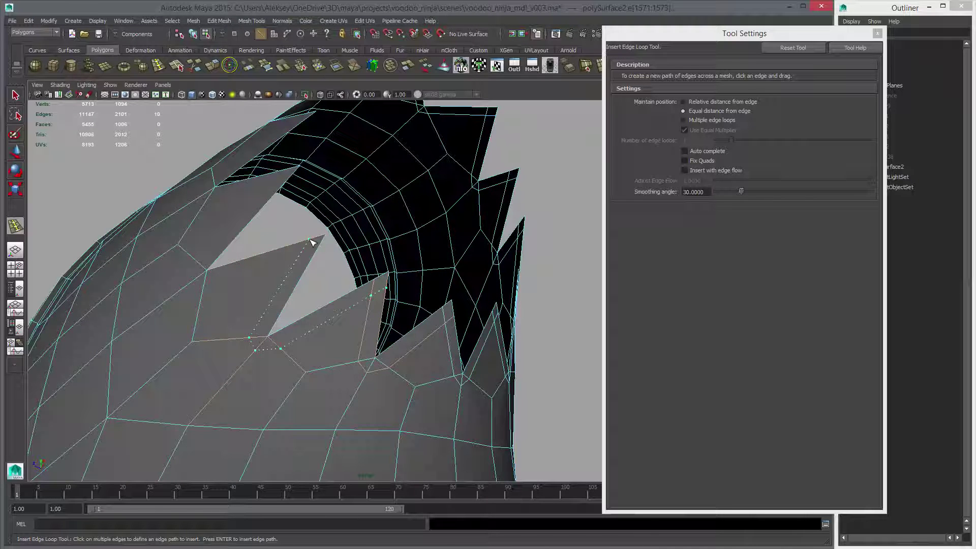
{"action": "key", "text": "Return"}
{"action": "left_click_drag", "start_coordinate": [311, 242], "coordinate": [316, 247], "text": "alt"}
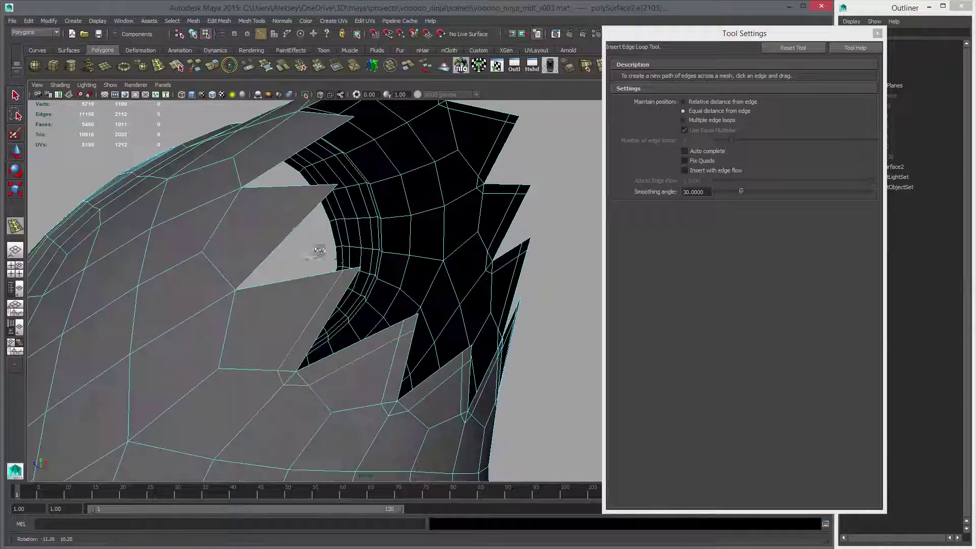
Insert edge paths around the remaining notches up the armhole's front side and over the shoulder.
{"action": "left_click", "coordinate": [351, 280]}
{"action": "left_click_drag", "start_coordinate": [352, 280], "coordinate": [342, 308], "text": "alt"}
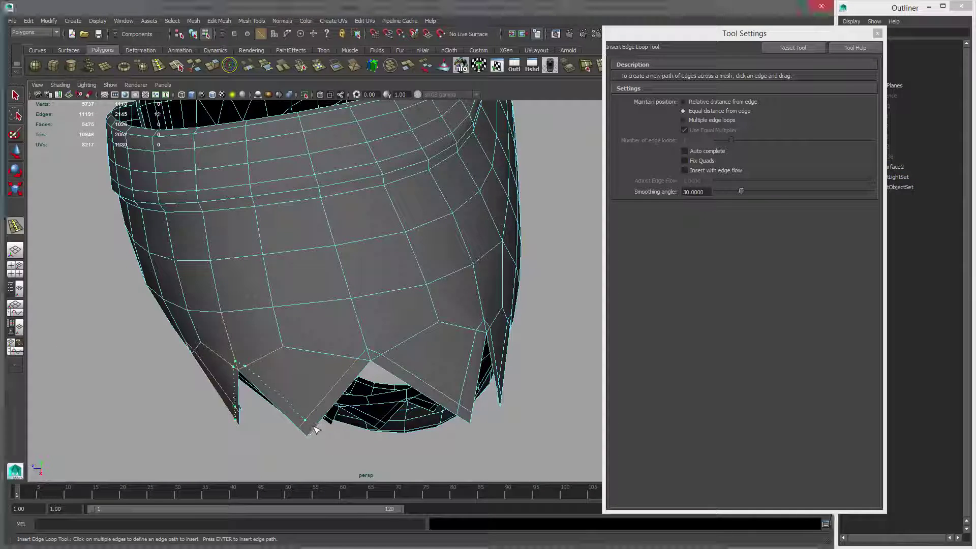
{"action": "left_click_drag", "start_coordinate": [315, 428], "coordinate": [370, 222], "text": "alt"}
{"action": "key", "text": "Return"}
Activate the Move tool, show the vest in smoothed display, and examine the jagged armhole with the new border edges.
{"action": "key", "text": "w"}
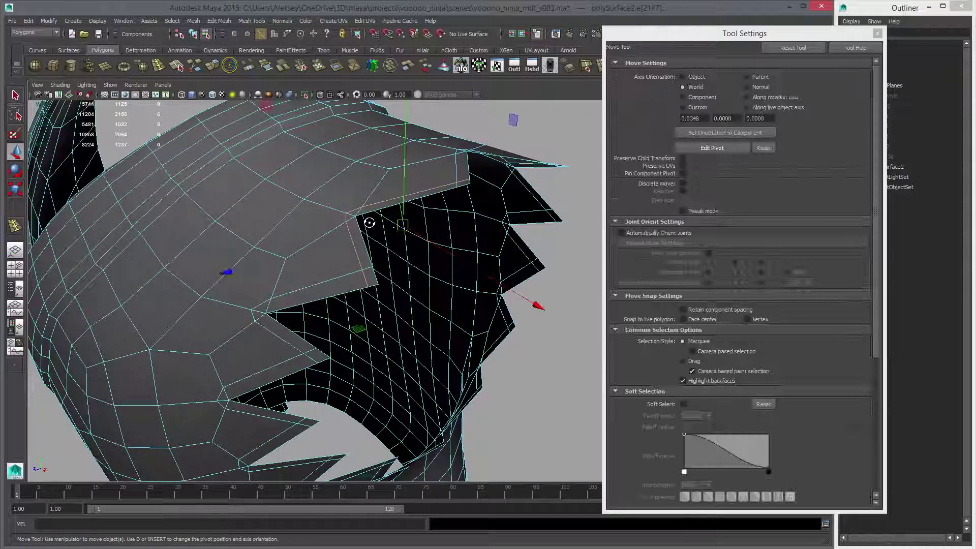
{"action": "key", "text": "3"}
{"action": "left_click_drag", "start_coordinate": [562, 269], "coordinate": [416, 301], "text": "alt"}
{"action": "left_click", "coordinate": [525, 281]}
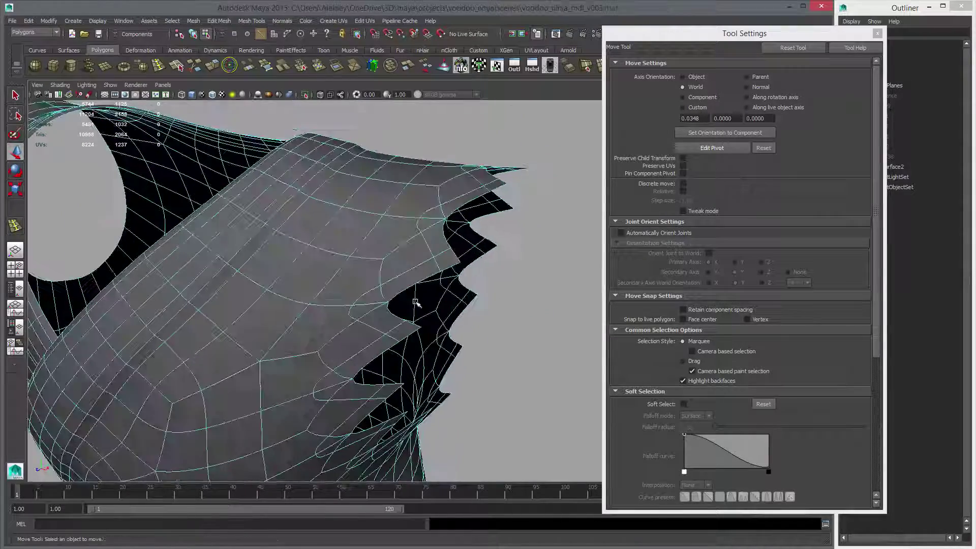
Select the vest, examine its jagged armhole from several angles, and return it to the unsmoothed display for a closer look.
{"action": "right_click_drag", "start_coordinate": [399, 228], "coordinate": [316, 320]}
{"action": "left_click", "coordinate": [438, 234]}
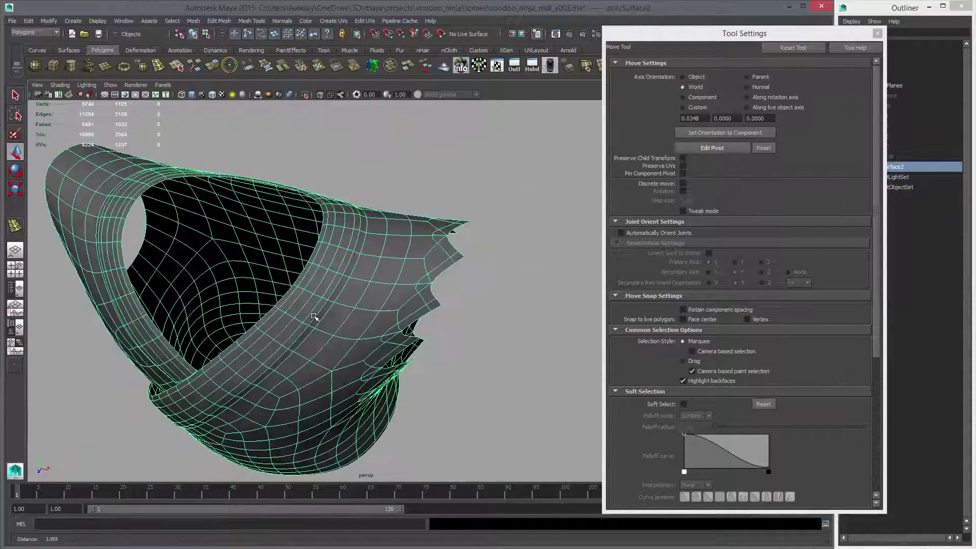
{"action": "left_click_drag", "start_coordinate": [316, 320], "coordinate": [410, 331], "text": "alt"}
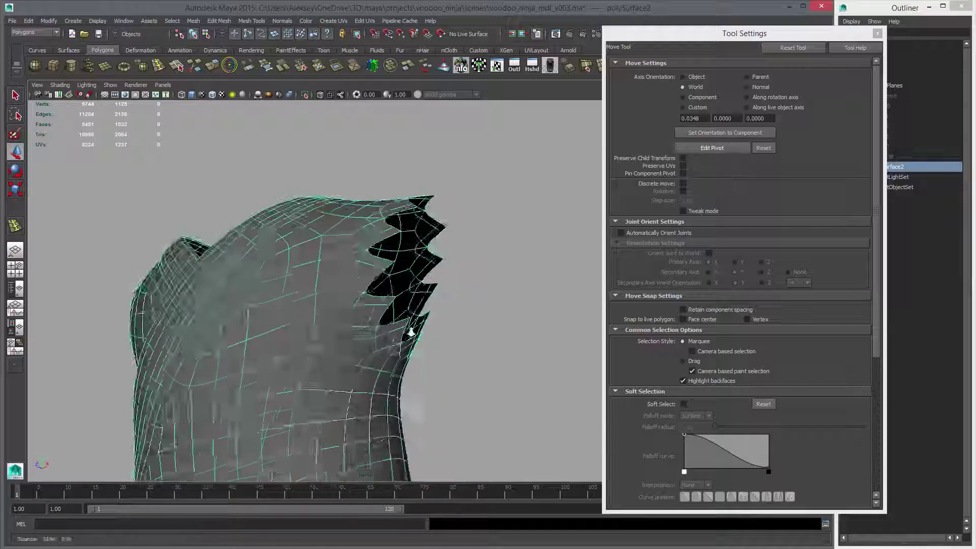
{"action": "right_click_drag", "start_coordinate": [409, 331], "coordinate": [437, 327], "text": "alt"}
{"action": "left_click_drag", "start_coordinate": [375, 303], "coordinate": [336, 334], "text": "alt"}
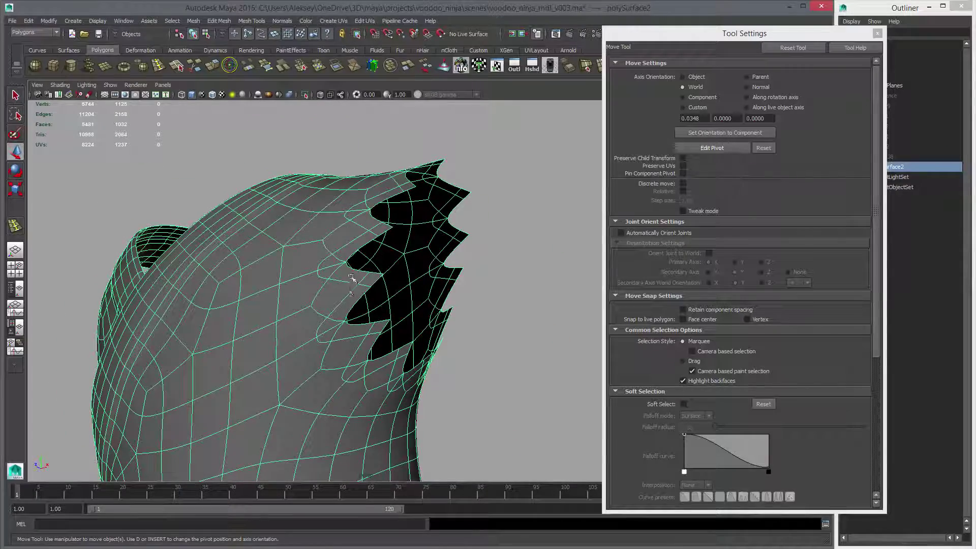
{"action": "key", "text": "1"}
{"action": "right_click_drag", "start_coordinate": [340, 296], "coordinate": [446, 335], "text": "alt"}
{"action": "left_click_drag", "start_coordinate": [447, 335], "coordinate": [320, 274], "text": "alt"}
{"action": "right_click_drag", "start_coordinate": [321, 268], "coordinate": [265, 263], "text": "alt"}
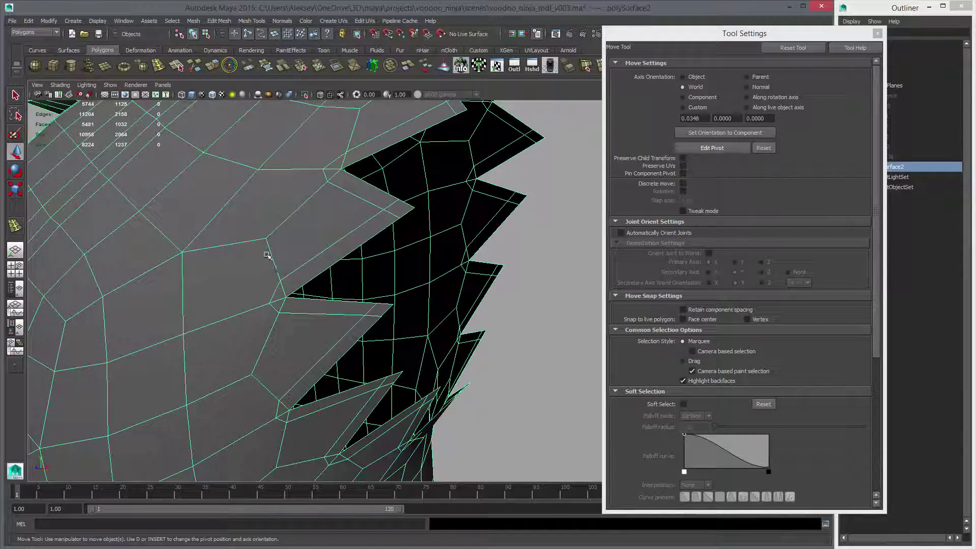
Try to Multi-Cut extra edges around one armhole notch, toward the neighbouring body vertex and out to the torn border.
{"action": "left_click", "coordinate": [196, 66]}
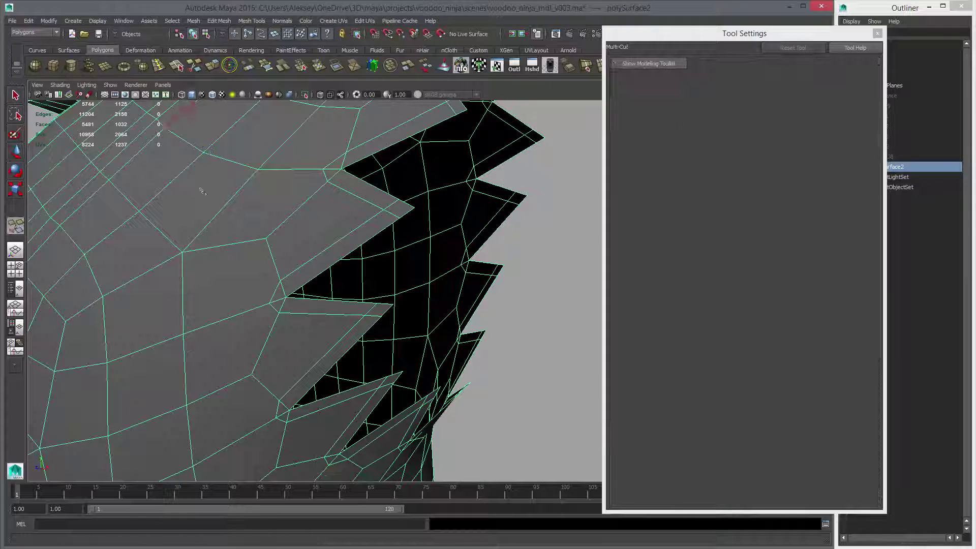
{"action": "left_click", "coordinate": [280, 280]}
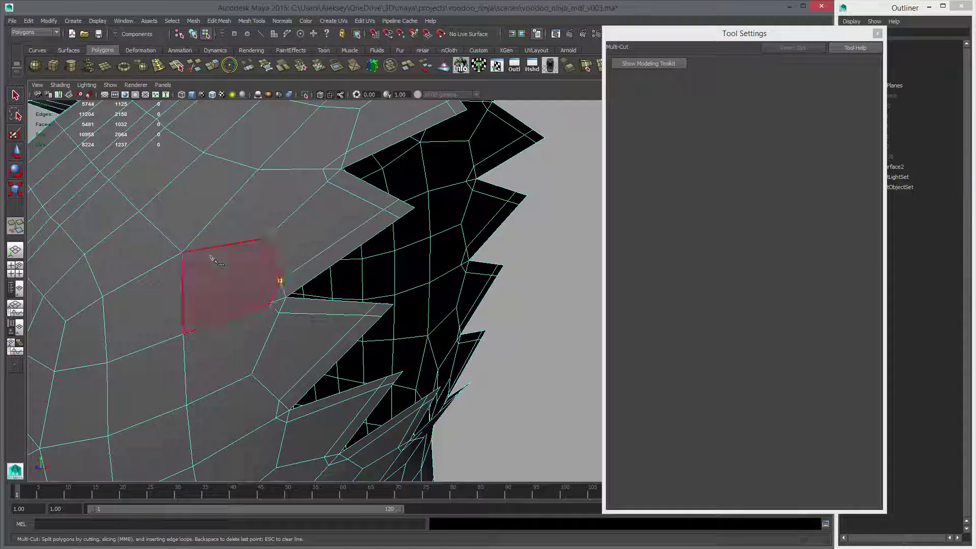
{"action": "left_click", "coordinate": [182, 253]}
{"action": "right_click", "coordinate": [230, 266]}
{"action": "left_click", "coordinate": [269, 244]}
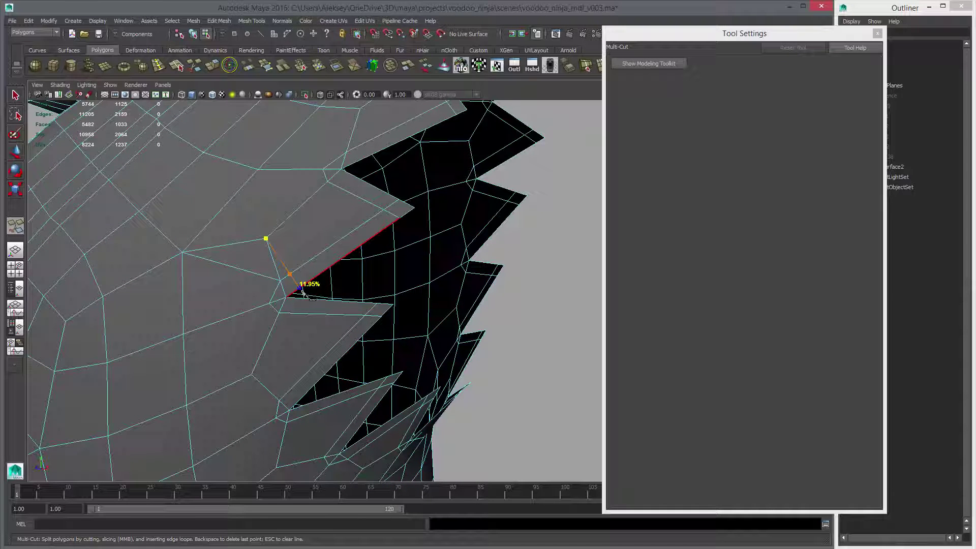
{"action": "left_click", "coordinate": [323, 273]}
{"action": "right_click", "coordinate": [297, 269]}
{"action": "left_click_drag", "start_coordinate": [331, 283], "coordinate": [320, 308], "text": "alt"}
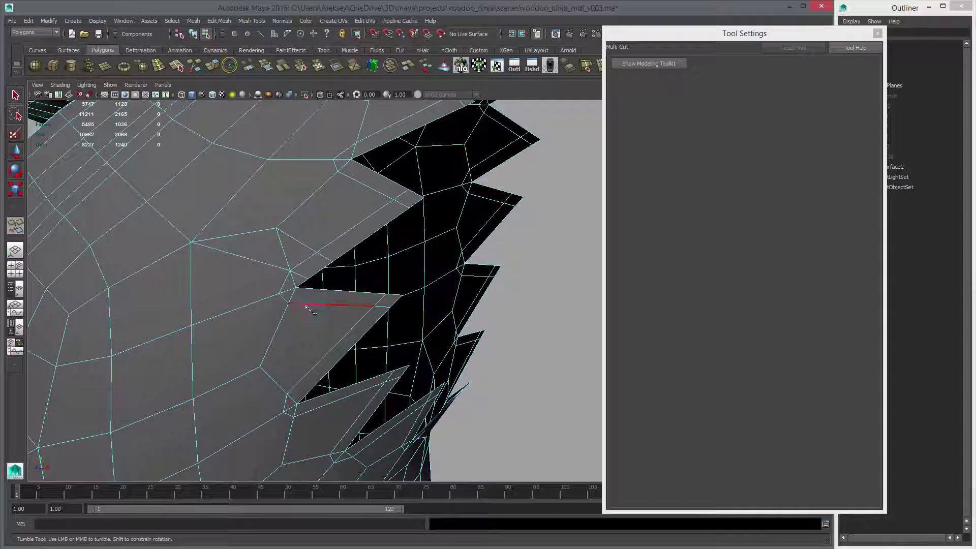
Try to add a Multi-Cut edge from the vest body to the support corner under the same notch.
{"action": "left_click", "coordinate": [193, 399]}
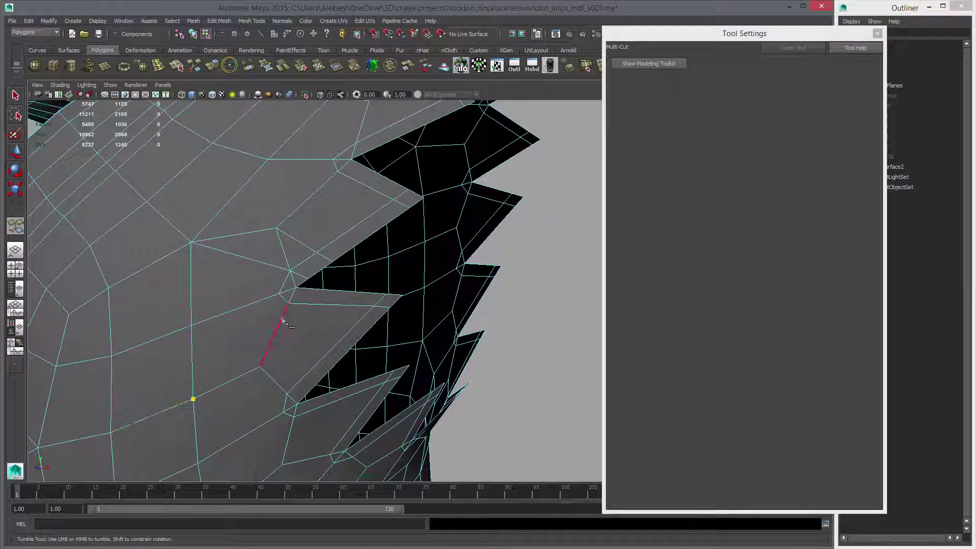
{"action": "left_click", "coordinate": [289, 304]}
{"action": "right_click", "coordinate": [315, 342]}
{"action": "left_click_drag", "start_coordinate": [315, 342], "coordinate": [306, 327], "text": "alt"}
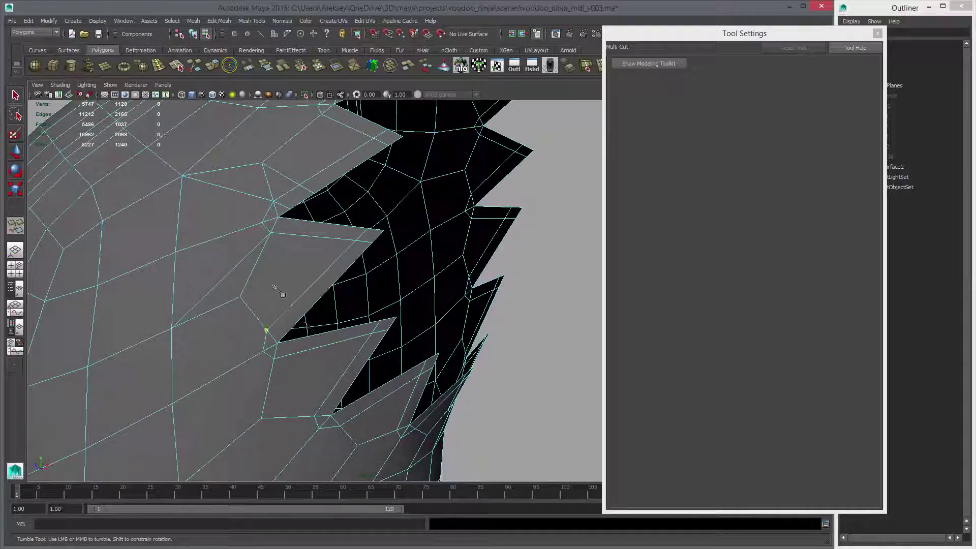
{"action": "left_click_drag", "start_coordinate": [290, 277], "coordinate": [305, 300], "text": "alt"}
Leave Multi-Cut with the Move tool and undo the extra cuts made around the notch.
{"action": "key", "text": "w"}
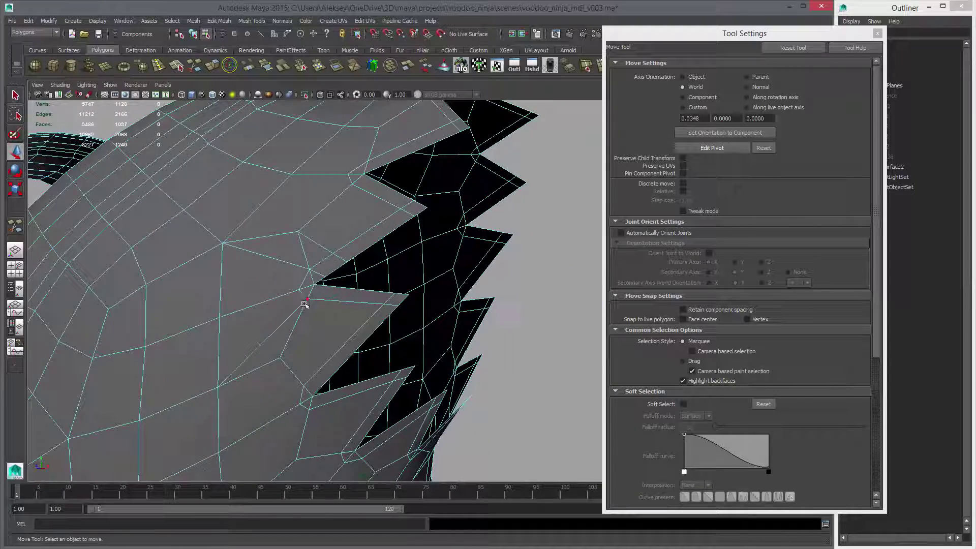
{"action": "left_click_drag", "start_coordinate": [344, 245], "coordinate": [321, 261], "text": "alt"}
{"action": "key", "text": "ctrl+z"}
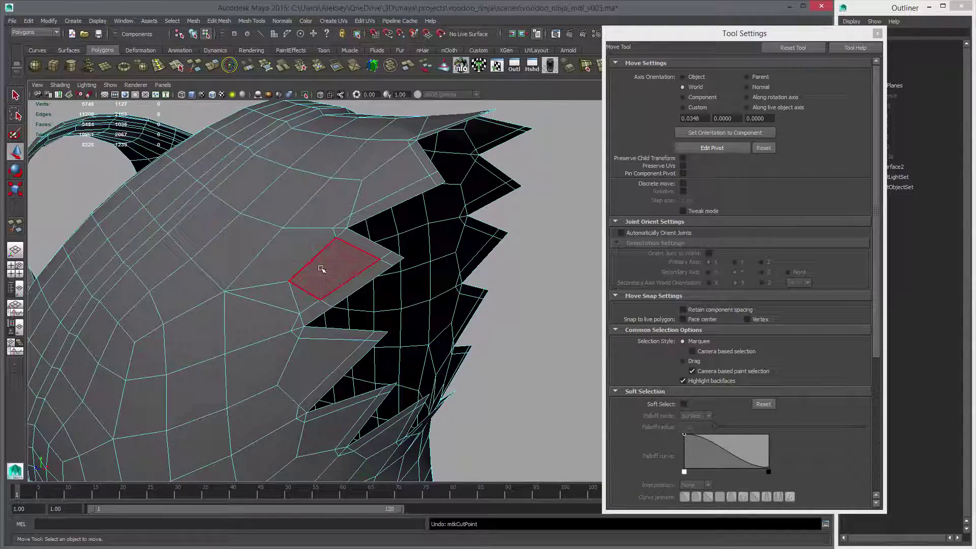
{"action": "left_click_drag", "start_coordinate": [346, 344], "coordinate": [307, 285], "text": "alt"}
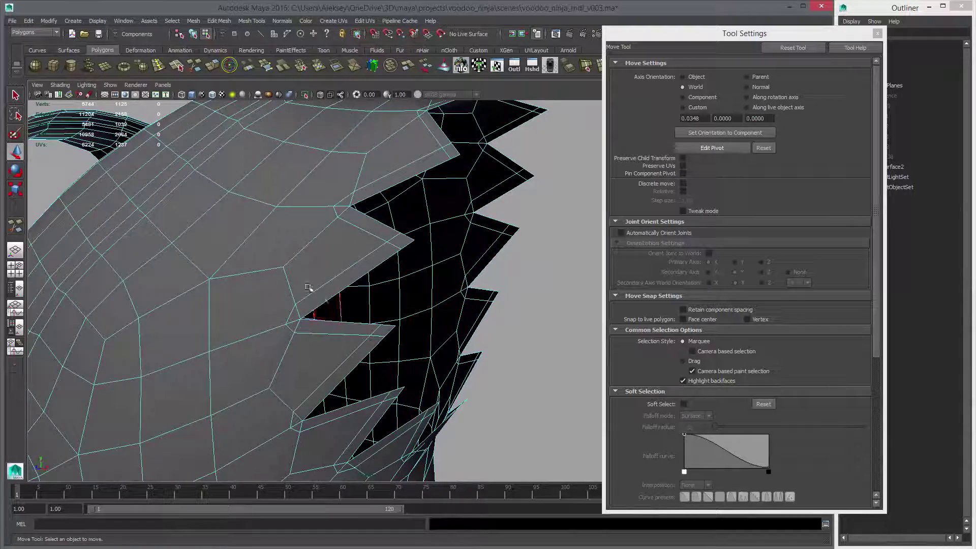
{"action": "left_click_drag", "start_coordinate": [226, 260], "coordinate": [361, 287], "text": "alt"}
{"action": "scroll", "coordinate": [404, 286], "scroll_direction": "up", "scroll_amount": 5}
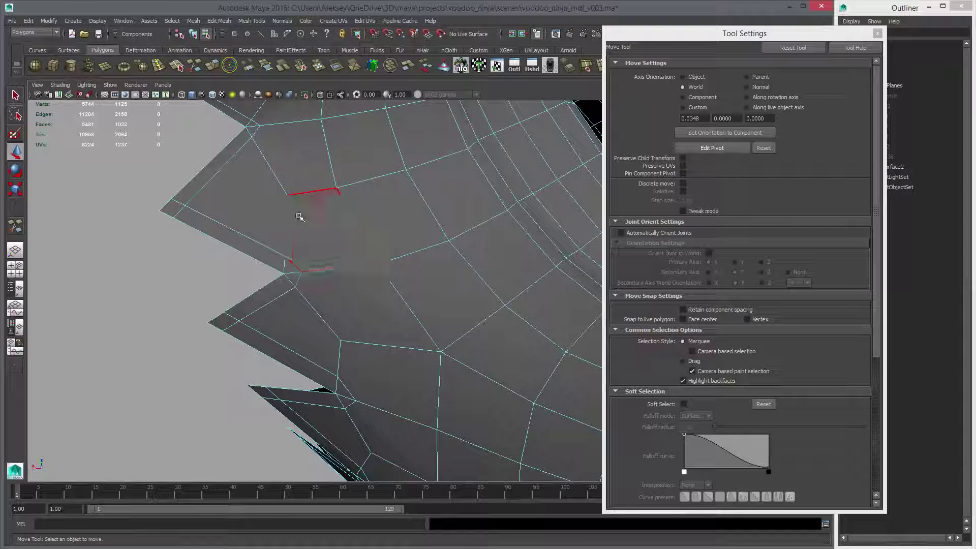
Select the face behind an armhole notch to check its shape, and select its corner vertex at the tooth's base.
{"action": "right_click_drag", "start_coordinate": [318, 219], "coordinate": [319, 241]}
{"action": "left_click", "coordinate": [334, 246]}
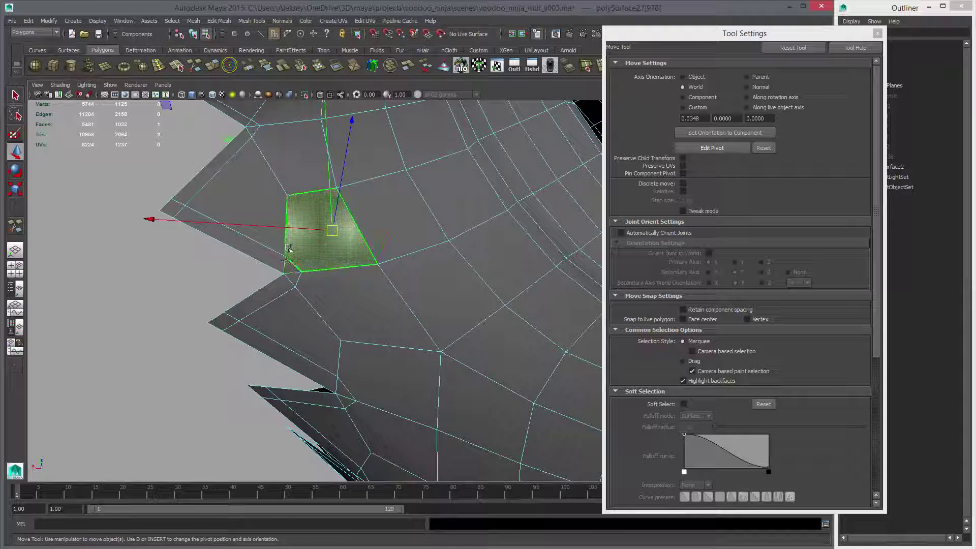
{"action": "middle_click_drag", "start_coordinate": [314, 207], "coordinate": [311, 250], "text": "alt"}
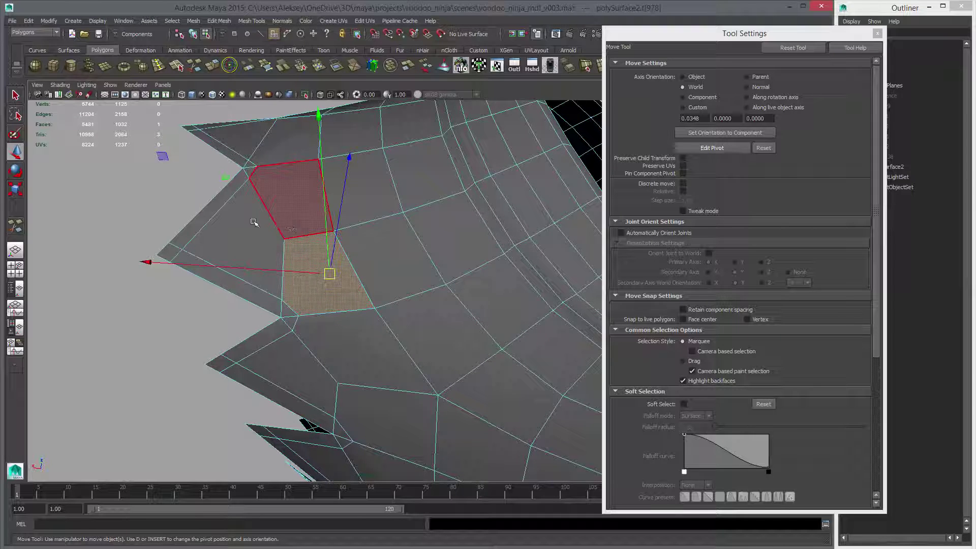
{"action": "left_click_drag", "start_coordinate": [301, 236], "coordinate": [280, 249], "text": "alt"}
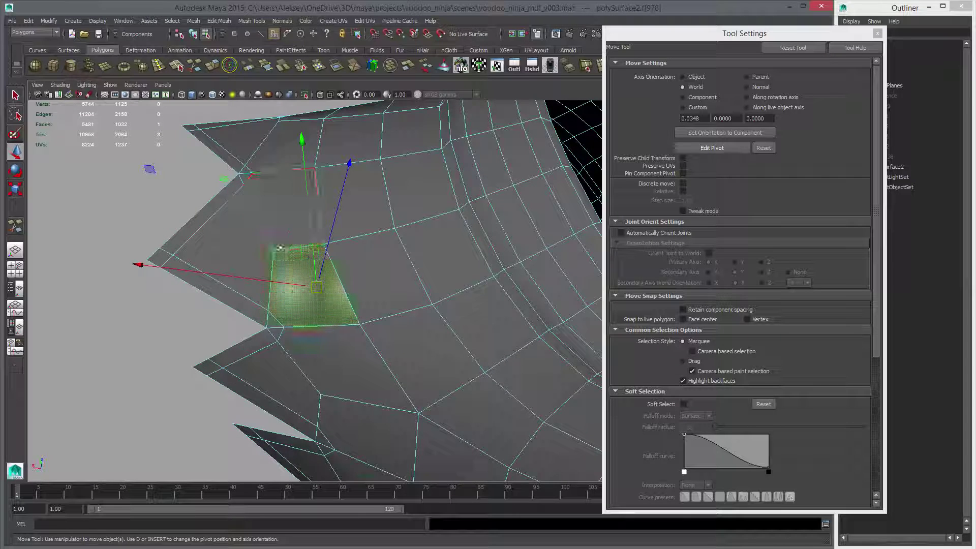
{"action": "right_click_drag", "start_coordinate": [280, 234], "coordinate": [255, 233]}
{"action": "left_click", "coordinate": [273, 249]}
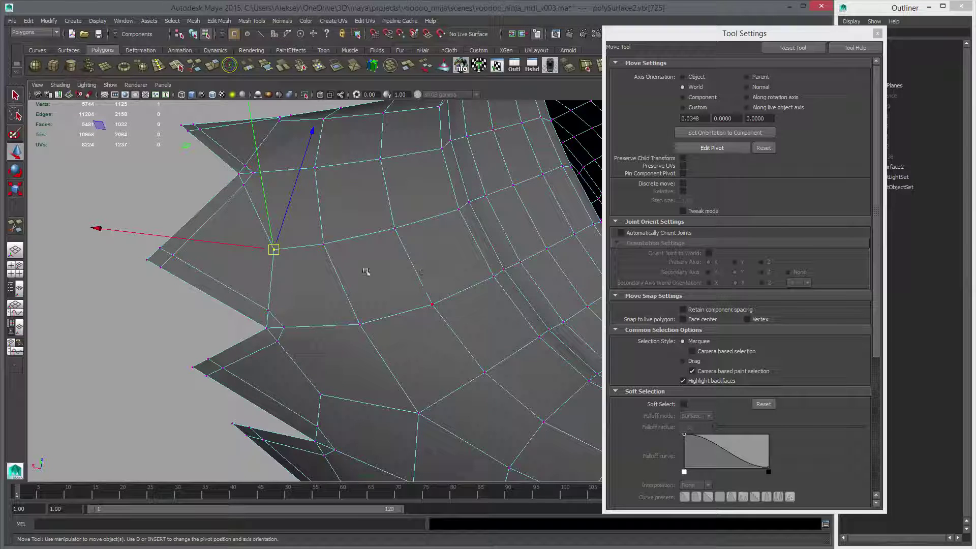
Replace the Tool Settings window with the Modeling Toolkit and target weld the tooth's base vertex to its inner neighbour.
{"action": "left_click", "coordinate": [878, 34]}
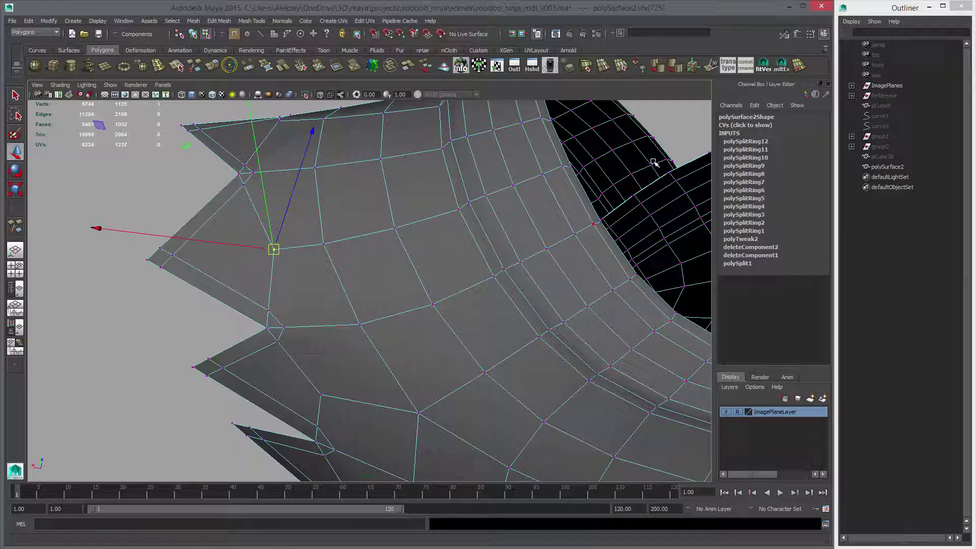
{"action": "left_click", "coordinate": [786, 35]}
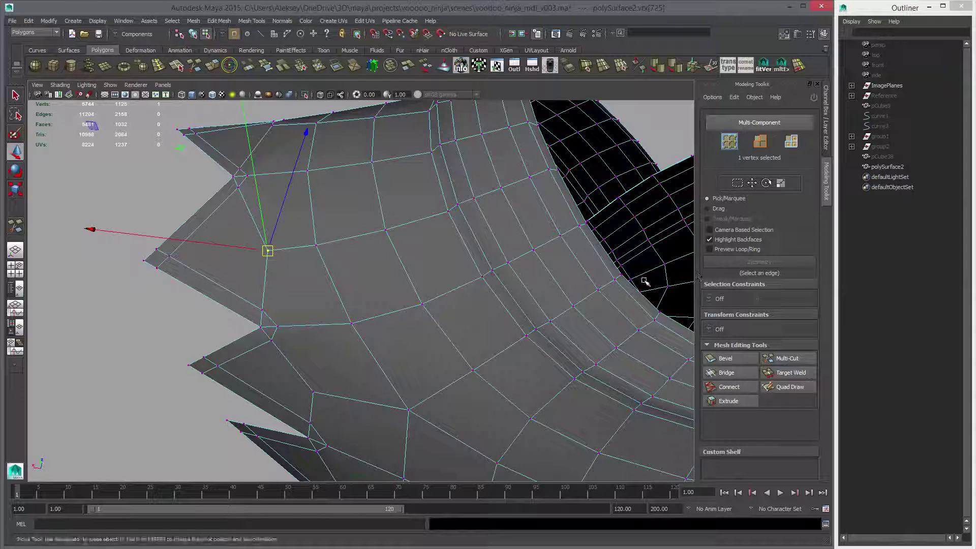
{"action": "middle_click_drag", "start_coordinate": [566, 263], "coordinate": [543, 269], "text": "alt"}
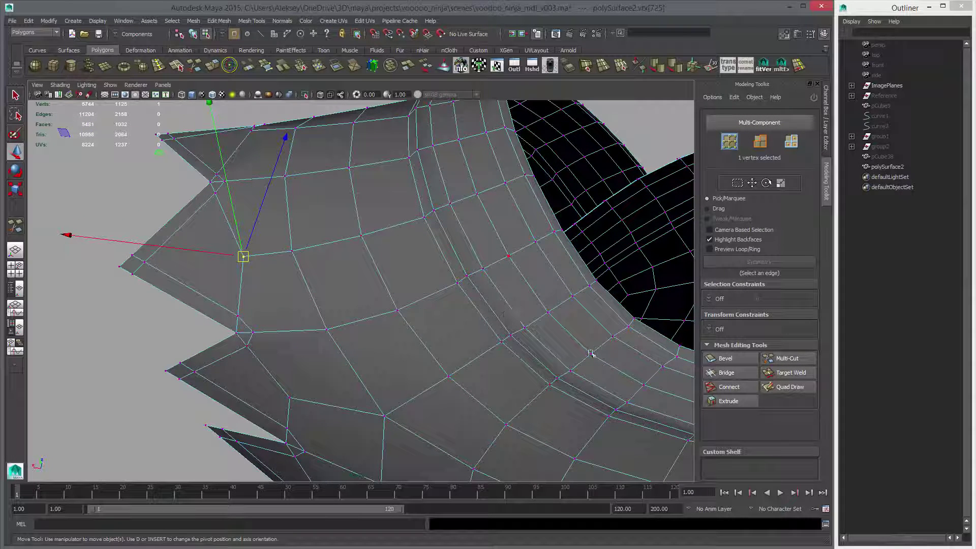
{"action": "left_click", "coordinate": [794, 374]}
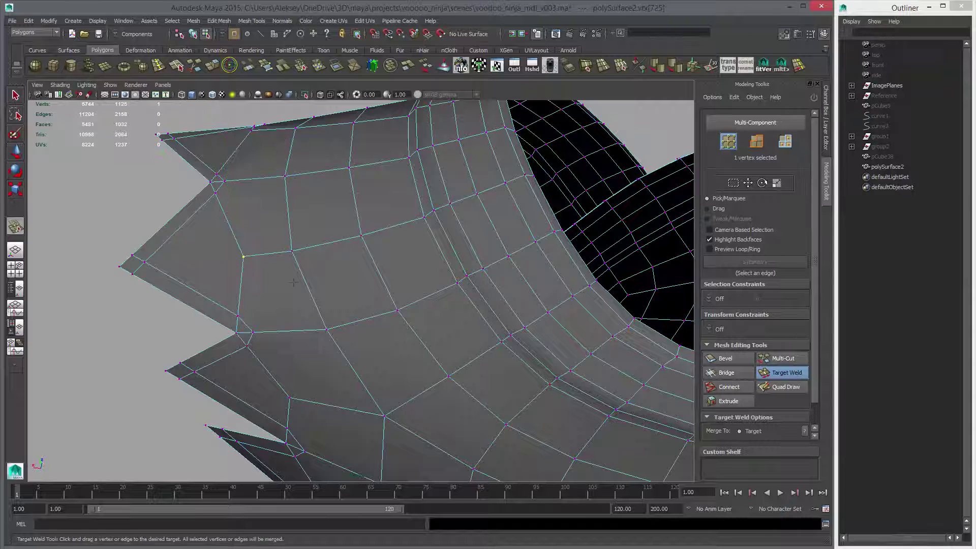
{"action": "left_click_drag", "start_coordinate": [243, 256], "coordinate": [356, 284]}
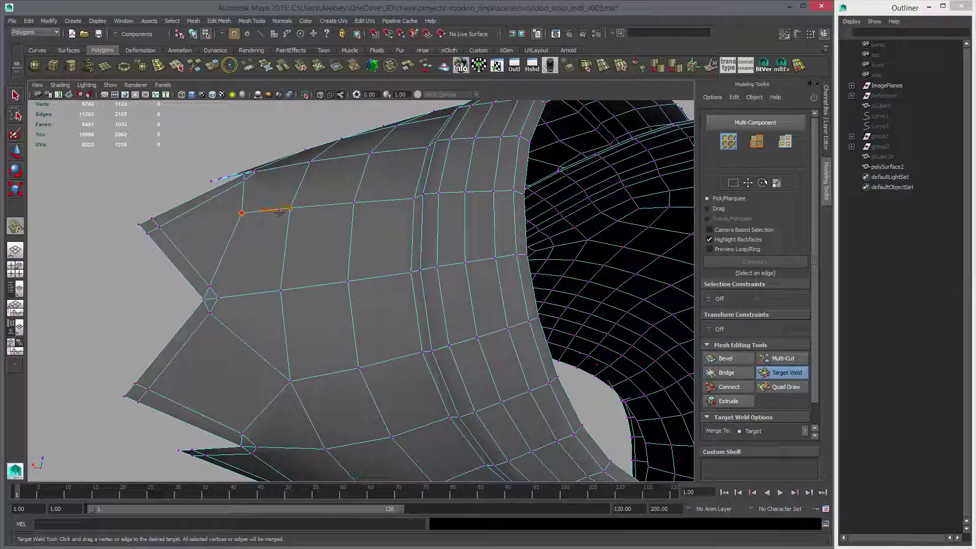
Target weld the base vertices of the remaining teeth around the armhole to their neighbouring vertices on the vest body.
{"action": "left_click_drag", "start_coordinate": [279, 212], "coordinate": [574, 298]}
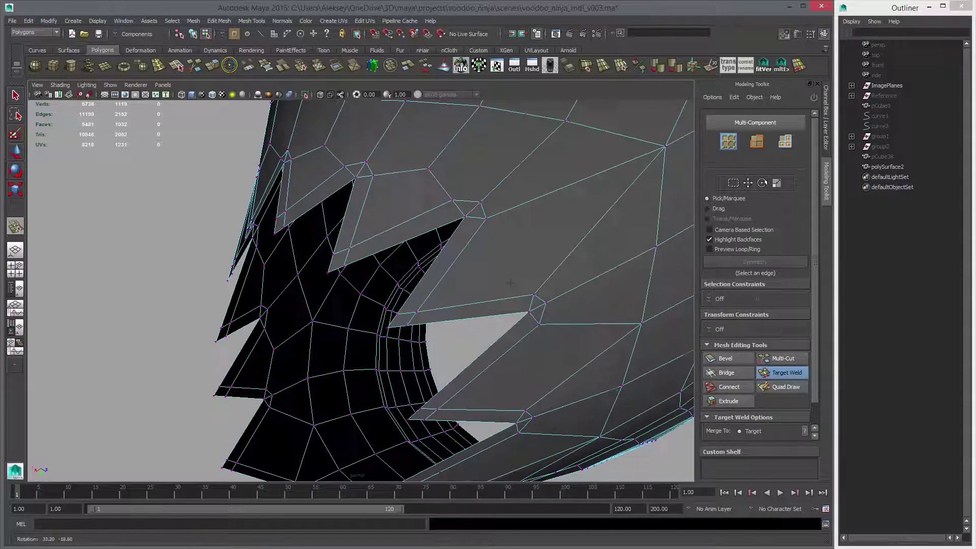
{"action": "left_click_drag", "start_coordinate": [469, 133], "coordinate": [479, 108]}
{"action": "left_click_drag", "start_coordinate": [479, 108], "coordinate": [579, 132], "text": "alt"}
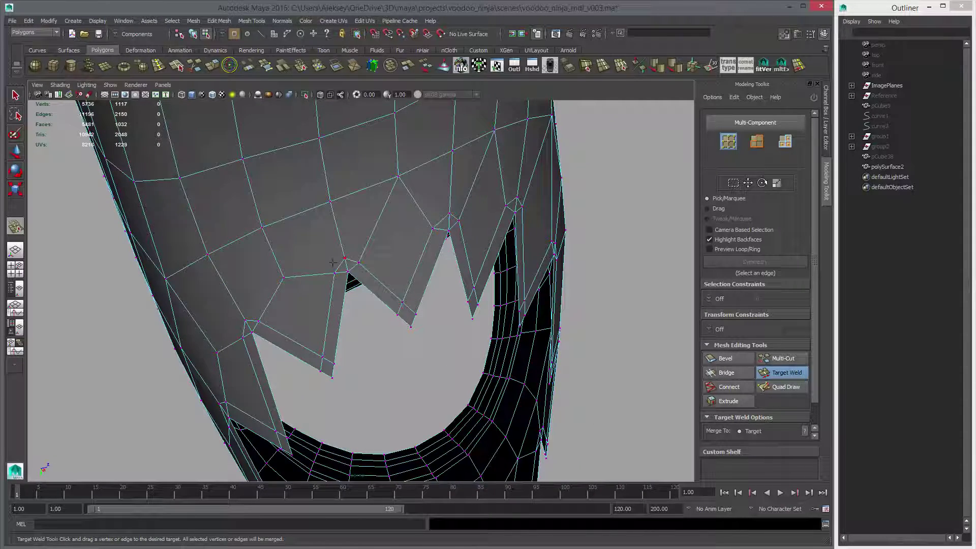
{"action": "left_click_drag", "start_coordinate": [285, 278], "coordinate": [262, 229]}
{"action": "left_click_drag", "start_coordinate": [261, 230], "coordinate": [300, 278], "text": "alt"}
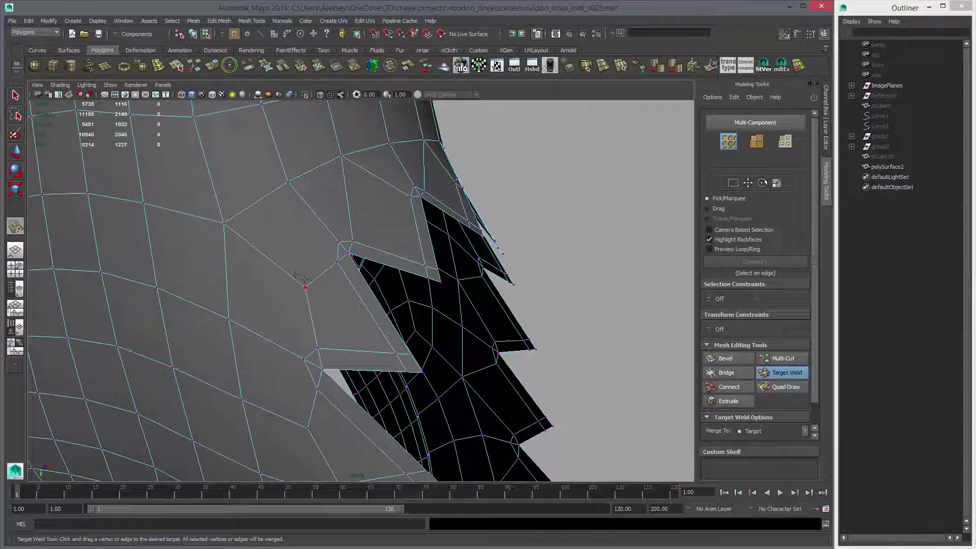
{"action": "left_click_drag", "start_coordinate": [250, 233], "coordinate": [319, 265]}
{"action": "left_click_drag", "start_coordinate": [319, 264], "coordinate": [279, 310], "text": "alt"}
{"action": "left_click_drag", "start_coordinate": [331, 291], "coordinate": [352, 280], "text": "alt"}
{"action": "scroll", "coordinate": [365, 276], "scroll_direction": "down", "scroll_amount": 4}
Activate the Move tool and select individual faces behind the teeth to examine the shapes left by the welds.
{"action": "key", "text": "w"}
{"action": "right_click_drag", "start_coordinate": [312, 260], "coordinate": [313, 278]}
{"action": "left_click", "coordinate": [310, 264]}
{"action": "left_click", "coordinate": [326, 279]}
{"action": "left_click", "coordinate": [298, 260]}
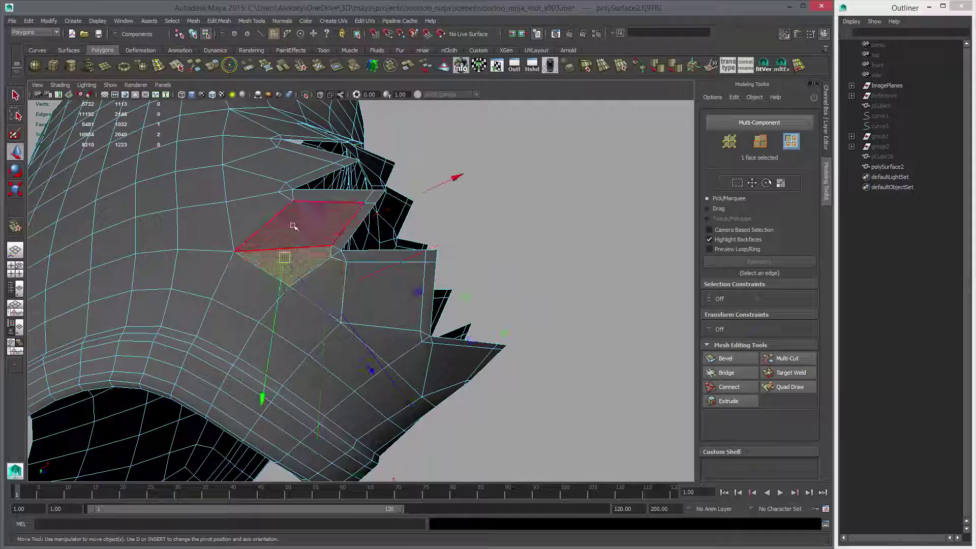
{"action": "left_click", "coordinate": [295, 227]}
{"action": "mouse_move", "coordinate": [299, 228]}
{"action": "left_mouse_down", "text": "alt"}
{"action": "mouse_move", "coordinate": [310, 247]}
{"action": "mouse_move", "coordinate": [302, 239]}
{"action": "left_mouse_up", "text": "alt"}
{"action": "left_click_drag", "start_coordinate": [368, 273], "coordinate": [354, 269], "text": "alt"}
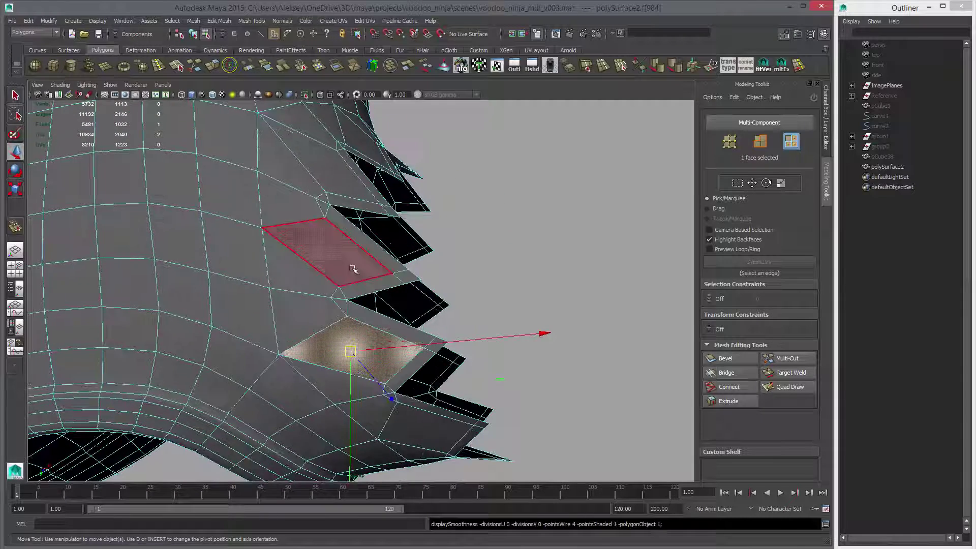
{"action": "middle_click_drag", "start_coordinate": [311, 263], "coordinate": [296, 306], "text": "alt"}
{"action": "right_click_drag", "start_coordinate": [296, 306], "coordinate": [341, 310], "text": "alt"}
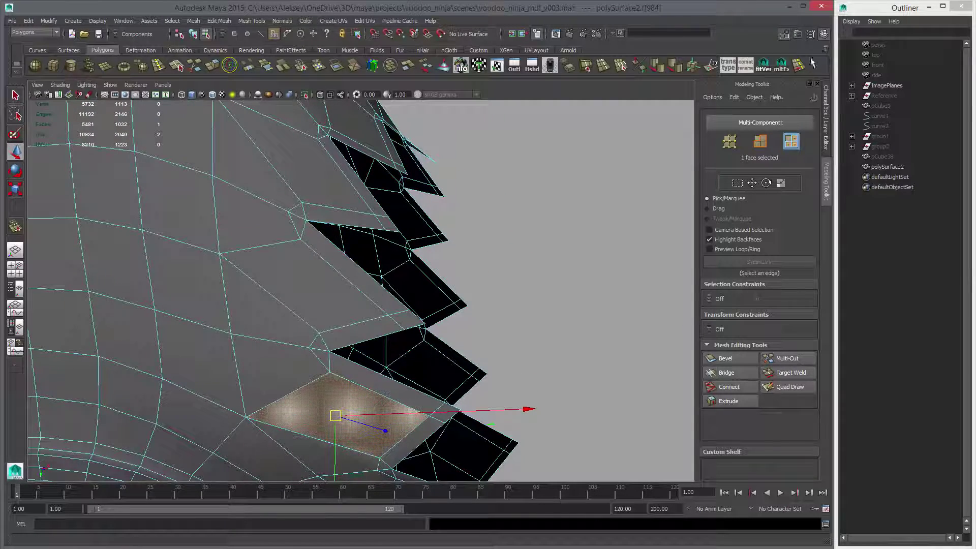
Show the Channel Box, select the whole vest, and split the border strip beside a notch from its support corner to the torn edge.
{"action": "left_click", "coordinate": [817, 83]}
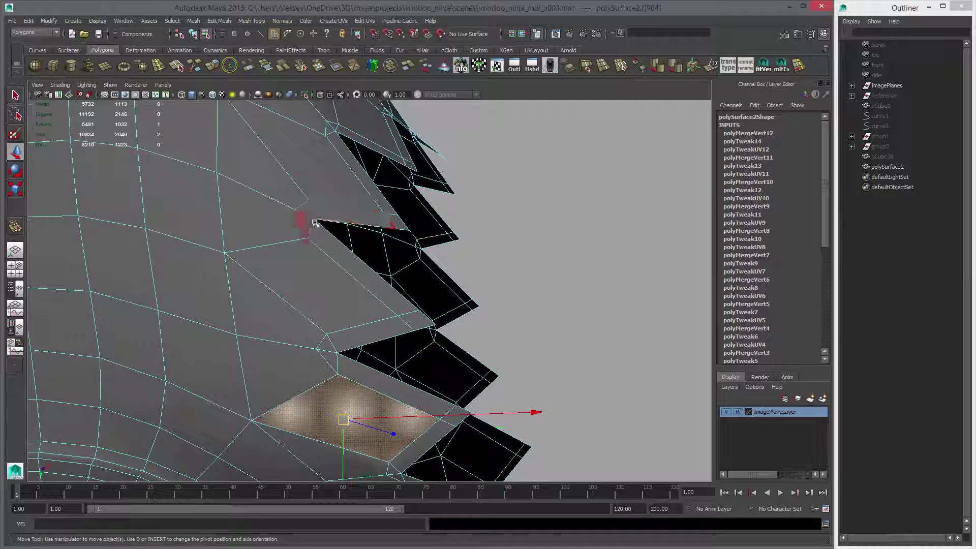
{"action": "left_click_drag", "start_coordinate": [316, 221], "coordinate": [272, 220], "text": "alt"}
{"action": "right_click", "coordinate": [271, 220]}
{"action": "right_click_drag", "start_coordinate": [271, 209], "coordinate": [315, 197]}
{"action": "left_click", "coordinate": [178, 64]}
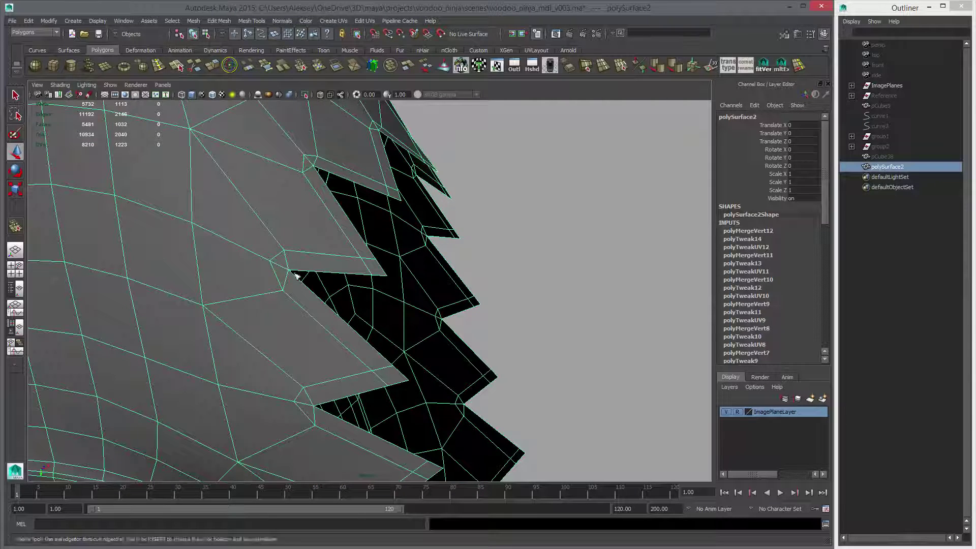
{"action": "scroll", "coordinate": [294, 267], "scroll_direction": "up", "scroll_amount": 2}
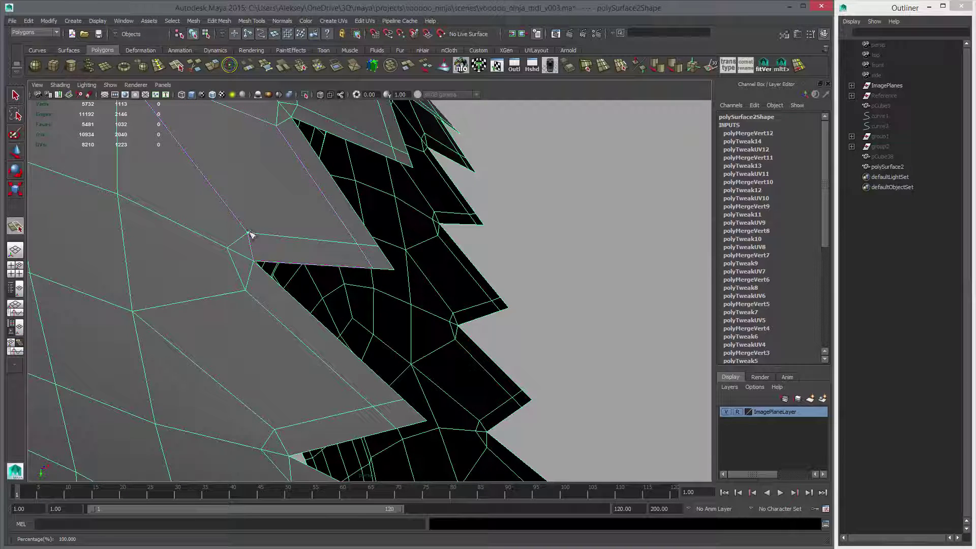
{"action": "key", "text": "Return"}
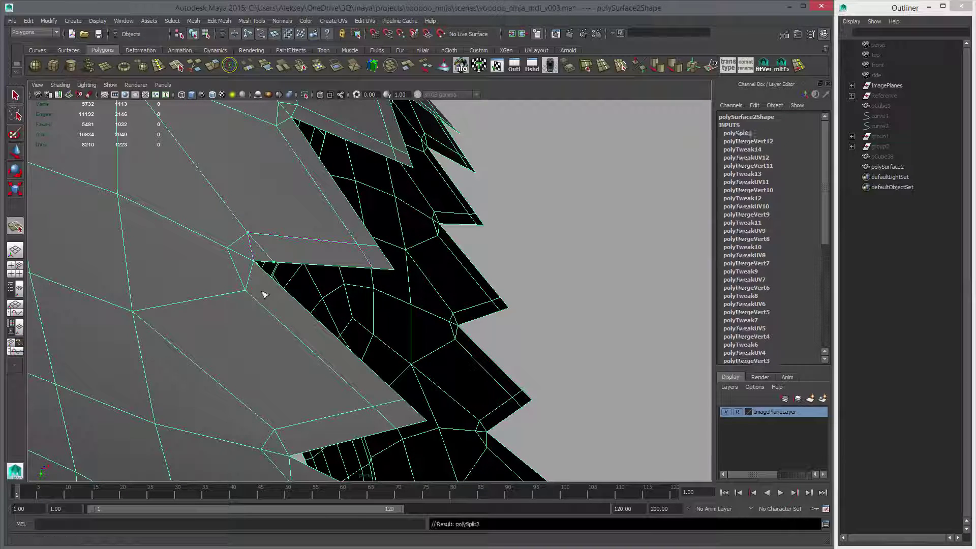
Split the border strip on the notch's other side with Multi-Cut, from its support corner to the torn edge.
{"action": "left_click_drag", "start_coordinate": [264, 293], "coordinate": [305, 278], "text": "alt"}
{"action": "left_click", "coordinate": [197, 71]}
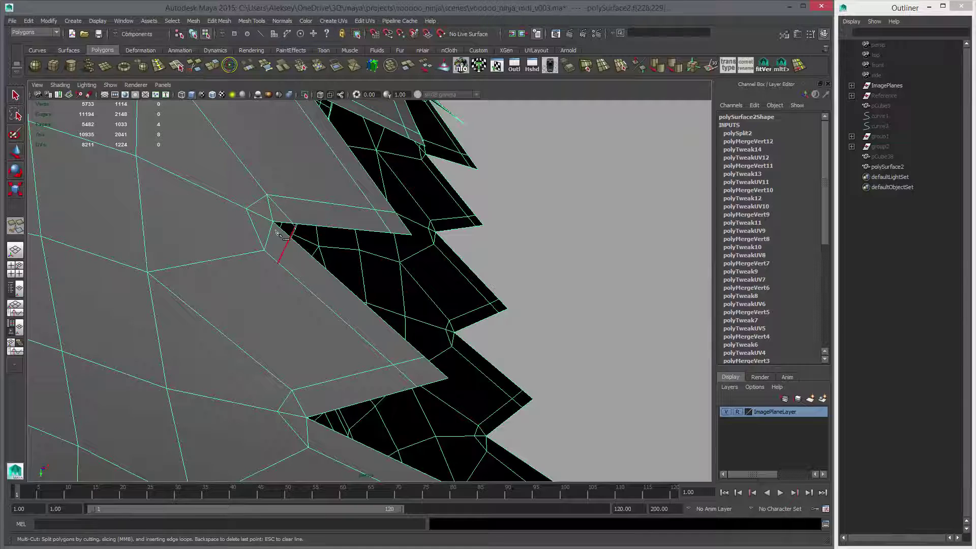
{"action": "left_click", "coordinate": [264, 250]}
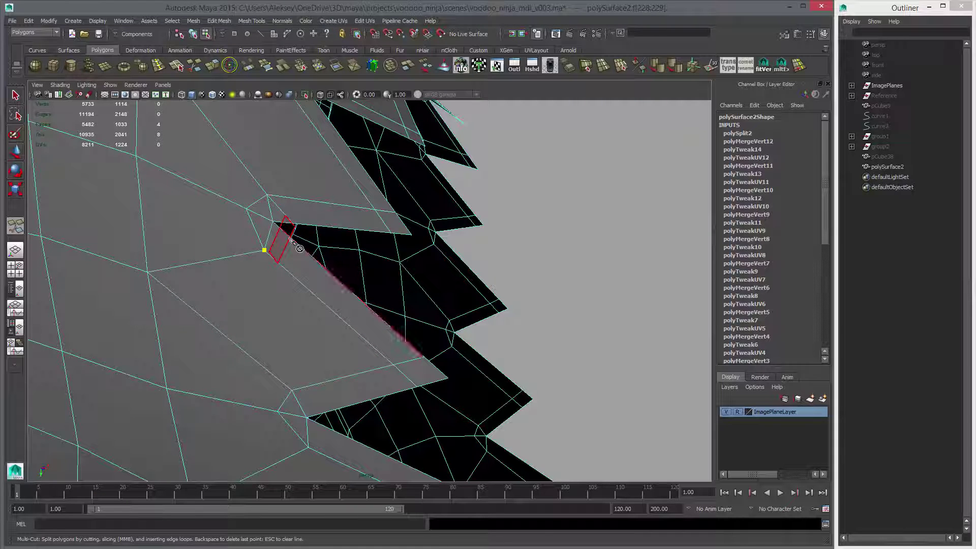
{"action": "left_click", "coordinate": [291, 239]}
{"action": "key", "text": "Return"}
{"action": "key", "text": "w"}
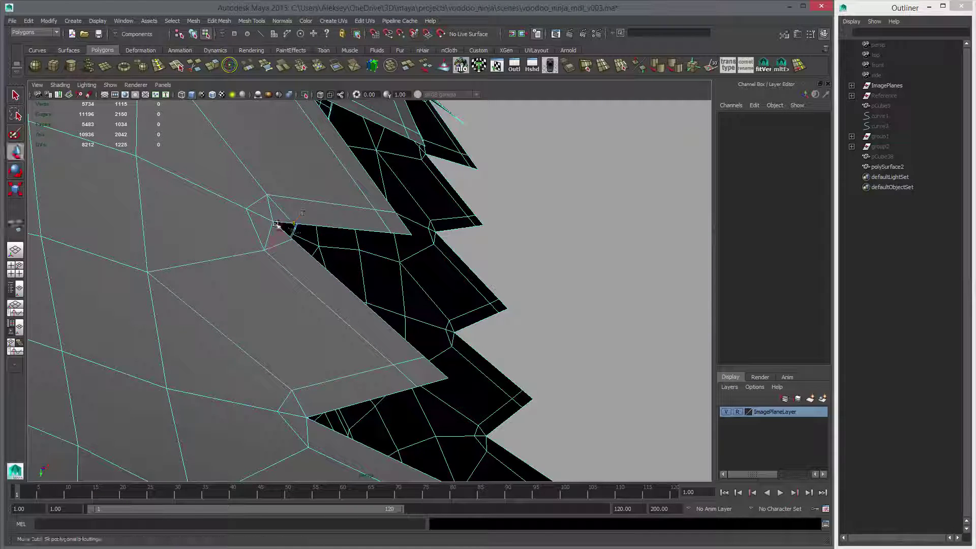
Select the two short edges that meet at the notch's inner corner and delete them.
{"action": "right_click_drag", "start_coordinate": [276, 223], "coordinate": [272, 214]}
{"action": "left_click", "coordinate": [271, 214]}
{"action": "left_click", "coordinate": [274, 231], "text": "shift"}
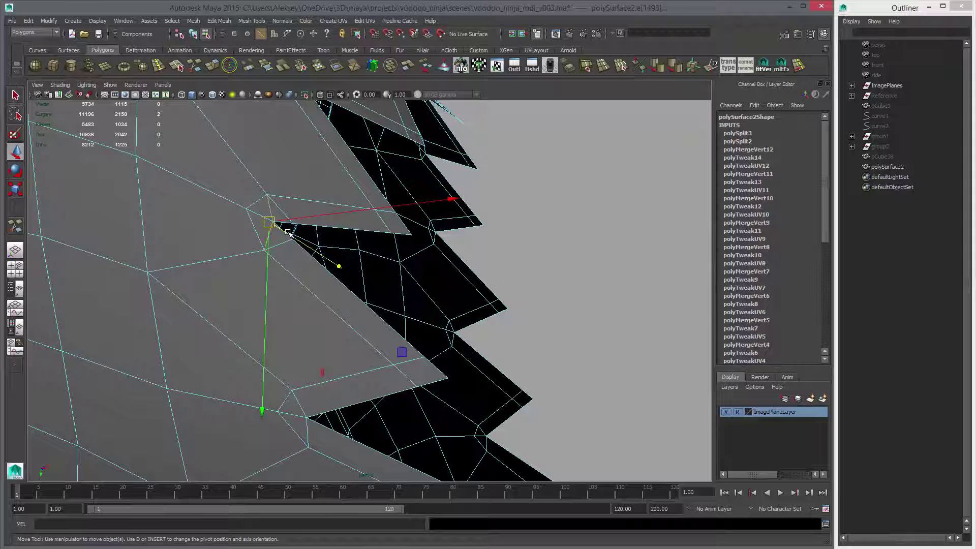
{"action": "key", "text": "Delete"}
Preview the vest smoothed and select the face strips bordering the notch to examine how they flow around it.
{"action": "key", "text": "F11"}
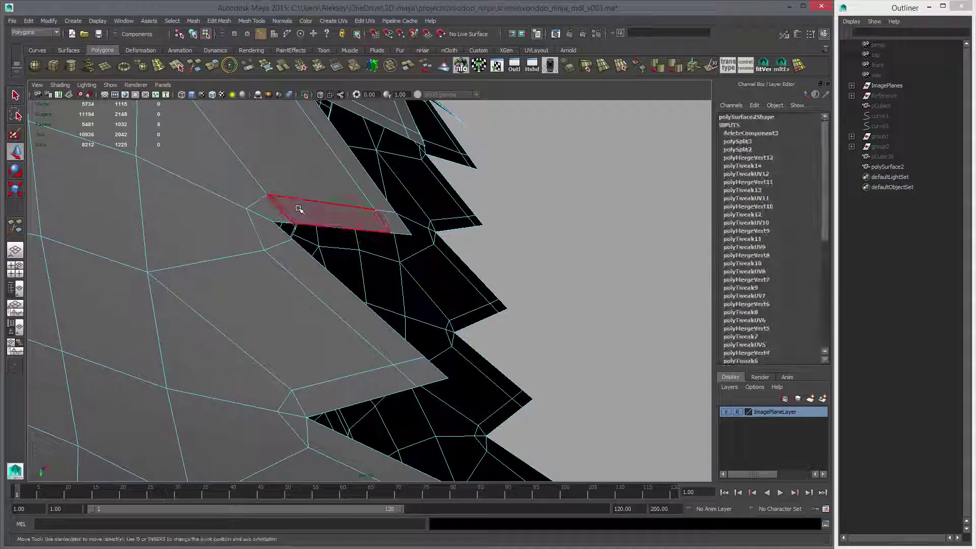
{"action": "left_click", "coordinate": [305, 210]}
{"action": "right_click_drag", "start_coordinate": [513, 331], "coordinate": [401, 303], "text": "alt"}
{"action": "right_click_drag", "start_coordinate": [294, 248], "coordinate": [371, 275]}
{"action": "left_click", "coordinate": [358, 242]}
{"action": "key", "text": "3"}
{"action": "left_click", "coordinate": [509, 288]}
{"action": "left_click", "coordinate": [374, 268]}
{"action": "left_click", "coordinate": [342, 267], "text": "shift"}
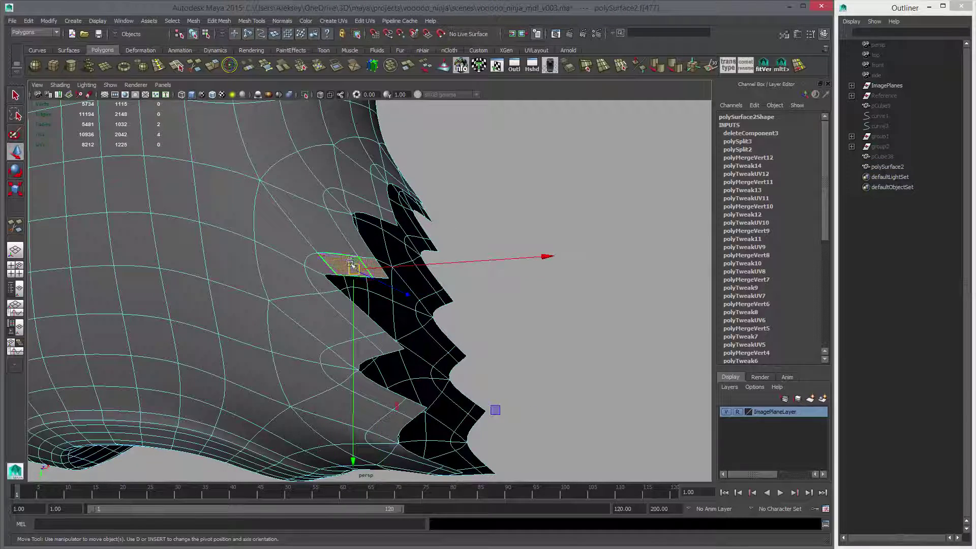
{"action": "double_click", "coordinate": [351, 264]}
{"action": "left_click", "coordinate": [369, 266]}
{"action": "double_click", "coordinate": [334, 268], "text": "shift"}
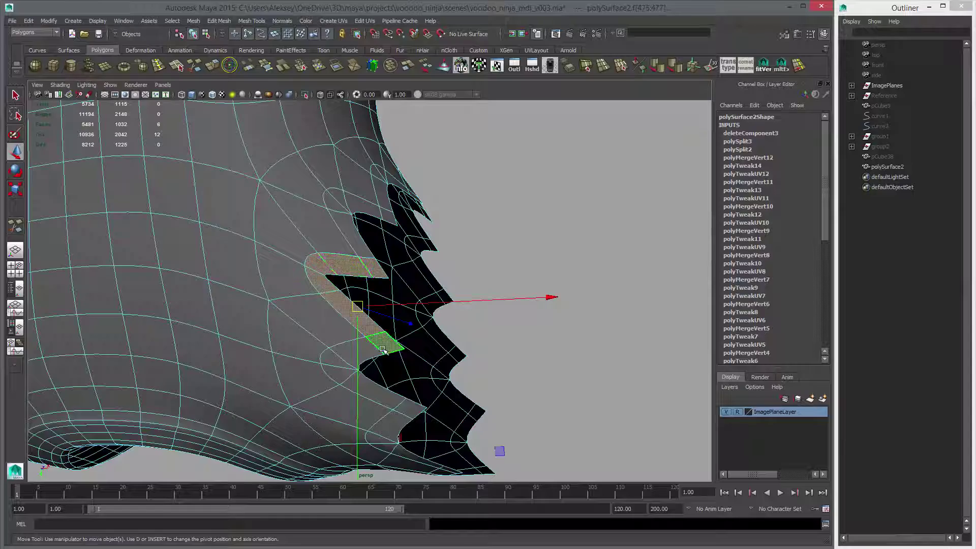
Delete the selected short corner edges at the remaining armhole notches, and return to object mode with nothing selected.
{"action": "left_click_drag", "start_coordinate": [384, 351], "coordinate": [280, 248], "text": "alt"}
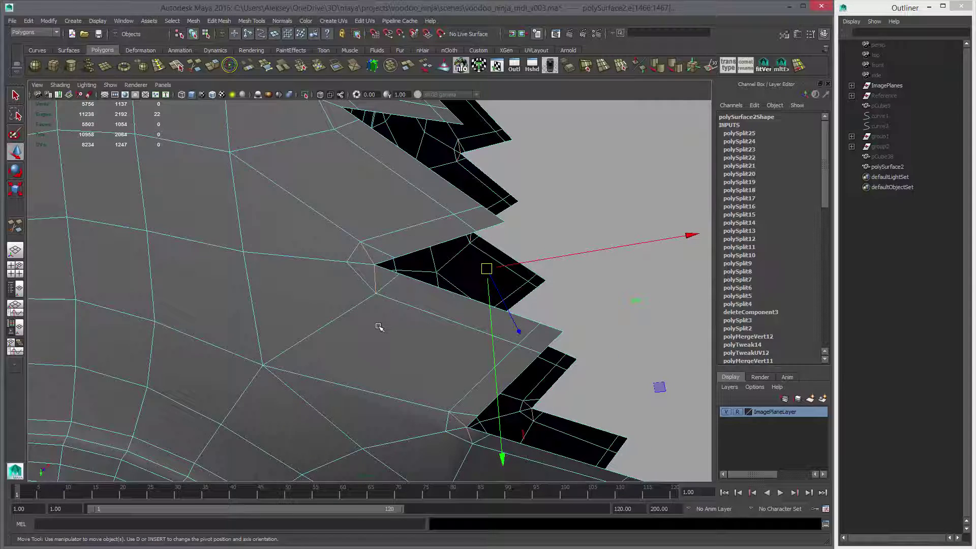
{"action": "key", "text": "Delete"}
{"action": "right_click_drag", "start_coordinate": [379, 226], "coordinate": [379, 226]}
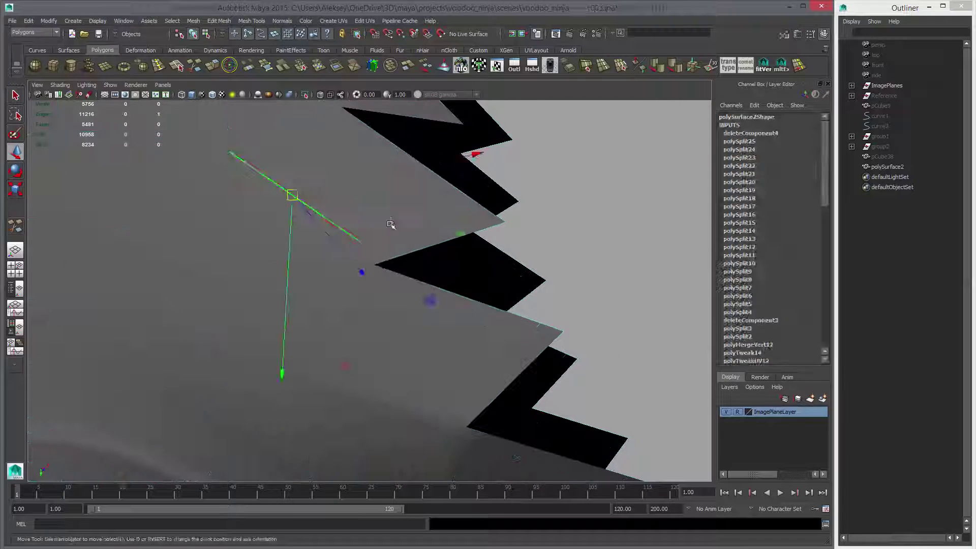
{"action": "left_click", "coordinate": [606, 301]}
Examine the whole vest and its torn armhole from the back and the front, with its wireframe shown.
{"action": "right_click_drag", "start_coordinate": [606, 300], "coordinate": [463, 300], "text": "alt"}
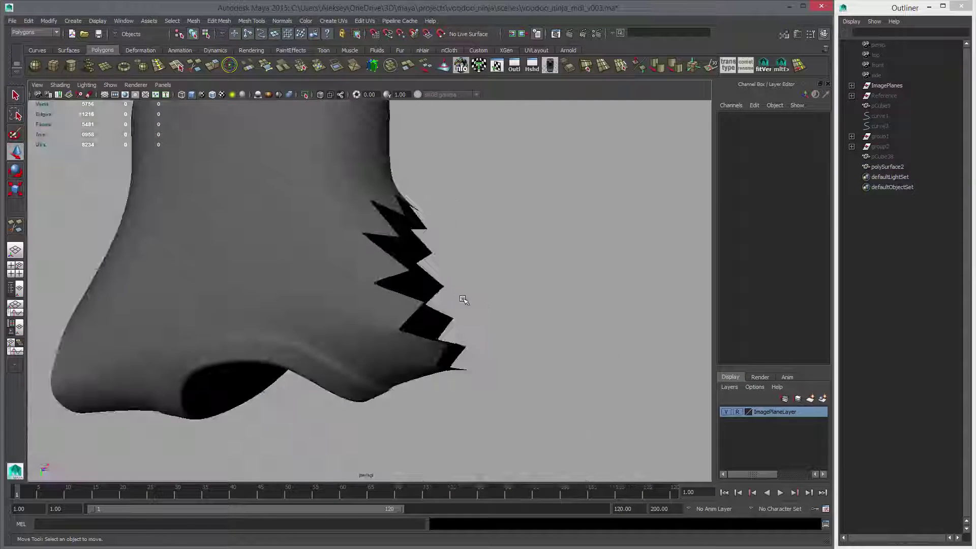
{"action": "mouse_move", "coordinate": [463, 300]}
{"action": "left_mouse_down", "text": "alt"}
{"action": "mouse_move", "coordinate": [298, 320]}
{"action": "mouse_move", "coordinate": [354, 371]}
{"action": "mouse_move", "coordinate": [435, 377]}
{"action": "mouse_move", "coordinate": [263, 405]}
{"action": "mouse_move", "coordinate": [333, 394]}
{"action": "mouse_move", "coordinate": [289, 352]}
{"action": "mouse_move", "coordinate": [388, 254]}
{"action": "mouse_move", "coordinate": [342, 274]}
{"action": "mouse_move", "coordinate": [300, 322]}
{"action": "mouse_move", "coordinate": [503, 327]}
{"action": "mouse_move", "coordinate": [550, 300]}
{"action": "mouse_move", "coordinate": [540, 316]}
{"action": "mouse_move", "coordinate": [575, 311]}
{"action": "left_mouse_up", "text": "alt"}
{"action": "left_click", "coordinate": [344, 296]}
{"action": "right_click_drag", "start_coordinate": [491, 338], "coordinate": [453, 239], "text": "alt"}
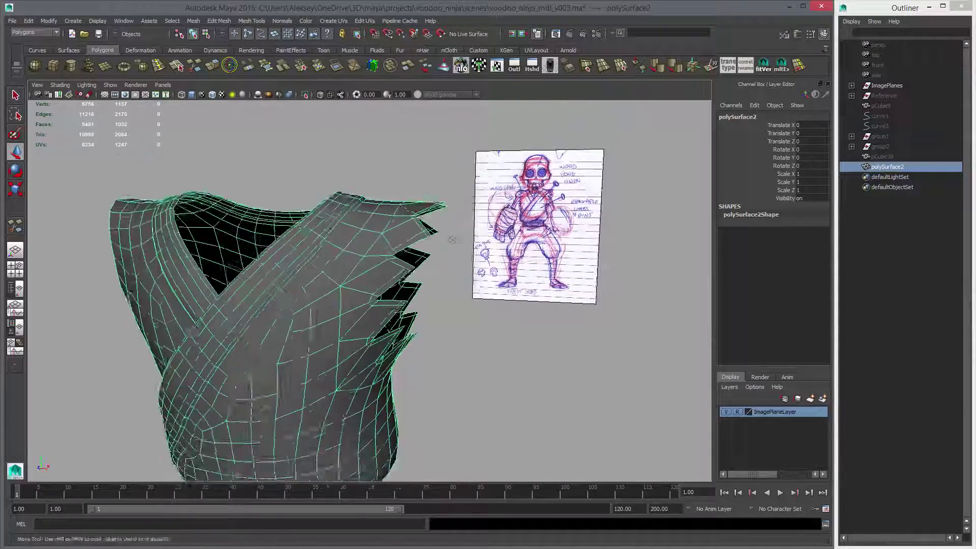
{"action": "left_click_drag", "start_coordinate": [453, 240], "coordinate": [429, 268], "text": "alt"}
{"action": "right_click_drag", "start_coordinate": [429, 268], "coordinate": [488, 337], "text": "alt"}
{"action": "left_click_drag", "start_coordinate": [502, 324], "coordinate": [475, 310], "text": "alt"}
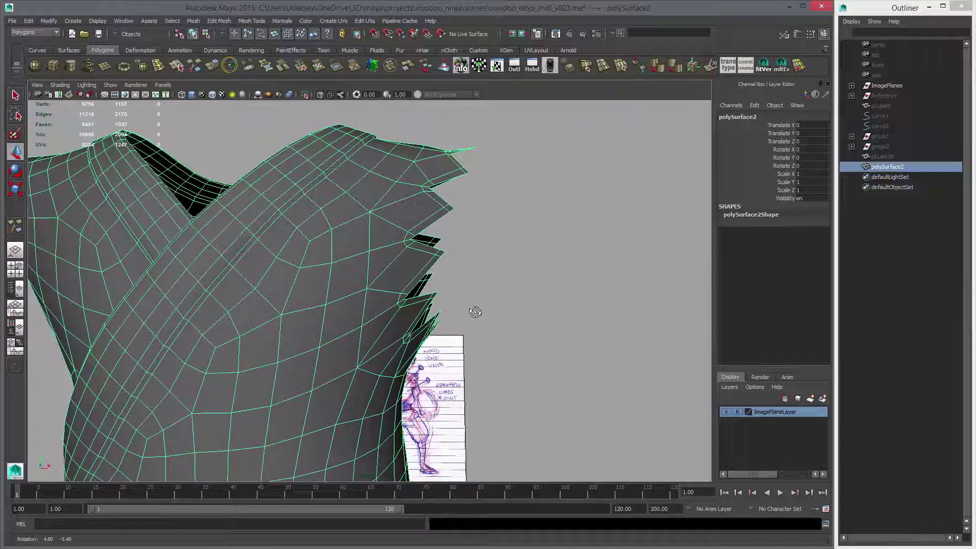
Turn on soft selection in face mode, and rotate and move the tip face of a front armhole tooth.
{"action": "right_click_drag", "start_coordinate": [424, 261], "coordinate": [460, 244], "text": "alt"}
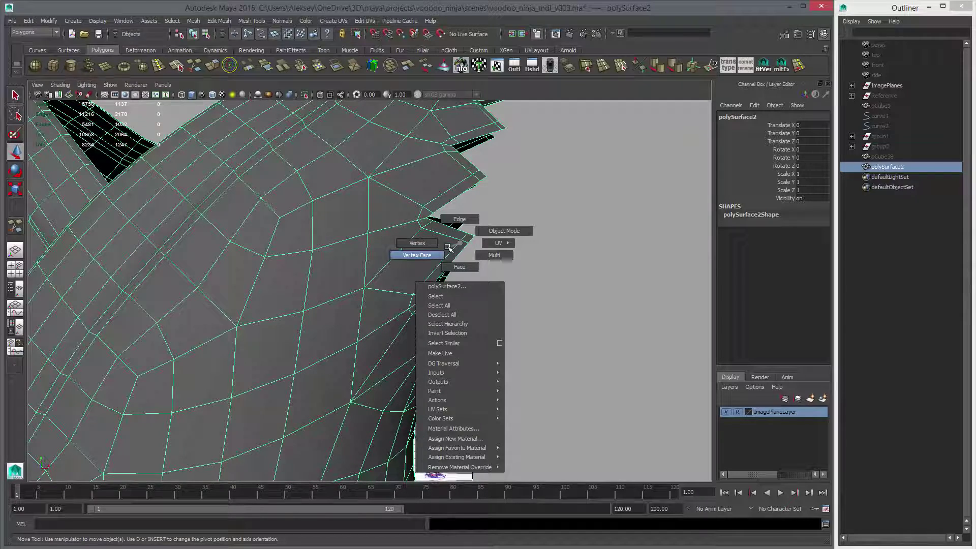
{"action": "right_click_drag", "start_coordinate": [458, 264], "coordinate": [458, 266]}
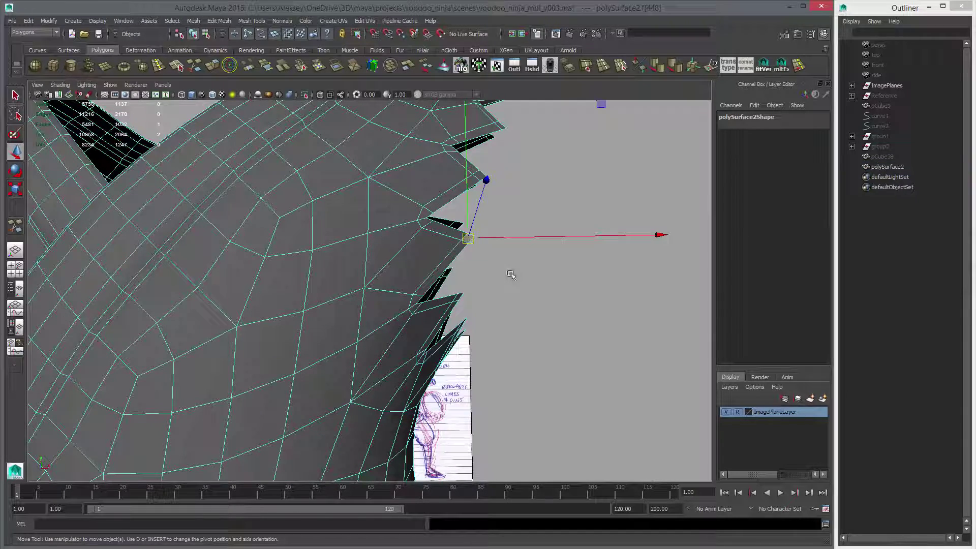
{"action": "key", "text": "b"}
{"action": "left_click_drag", "start_coordinate": [418, 270], "coordinate": [498, 318]}
{"action": "key", "text": "e"}
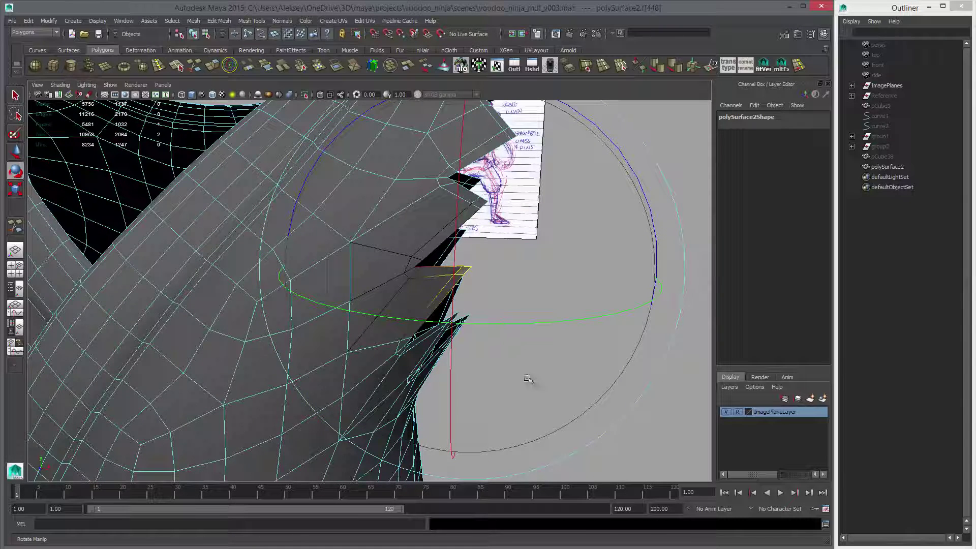
{"action": "key", "text": "w"}
{"action": "middle_click_drag", "start_coordinate": [540, 366], "coordinate": [551, 374]}
{"action": "left_click_drag", "start_coordinate": [531, 371], "coordinate": [509, 386], "text": "alt"}
{"action": "key", "text": "e"}
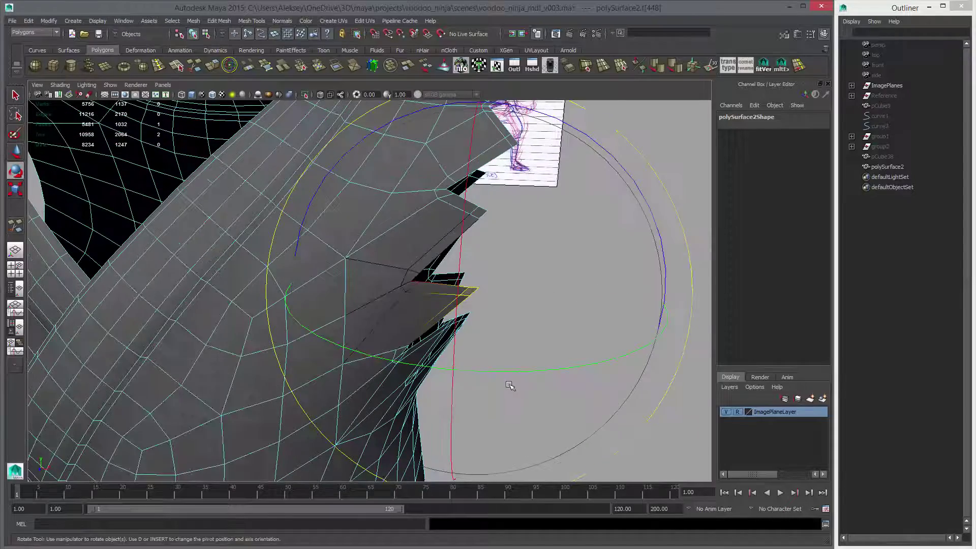
Select the tip faces of neighbouring front teeth and reposition them with the Rotate and Move tools.
{"action": "key", "text": "w"}
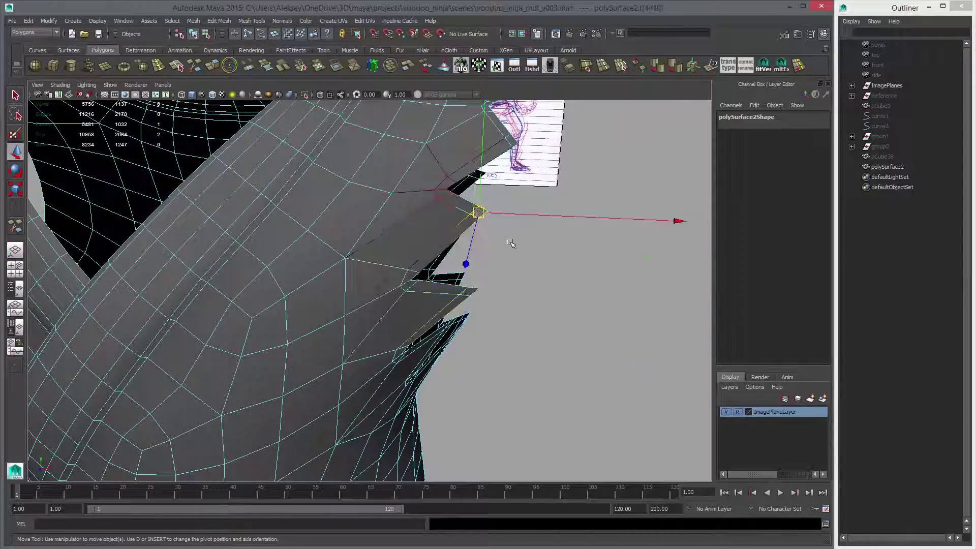
{"action": "left_click_drag", "start_coordinate": [512, 239], "coordinate": [457, 370], "text": "alt"}
{"action": "key", "text": "e"}
{"action": "key", "text": "w"}
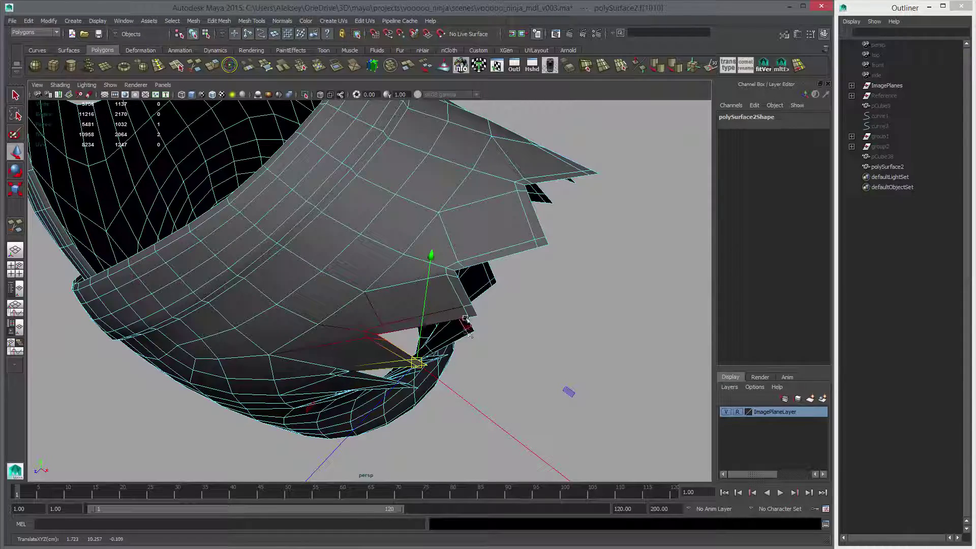
Rotate the tip face of the front tooth near the shoulder, adjusting its pivot, and return to the Move tool.
{"action": "left_click_drag", "start_coordinate": [467, 325], "coordinate": [538, 359], "text": "alt"}
{"action": "key", "text": "e"}
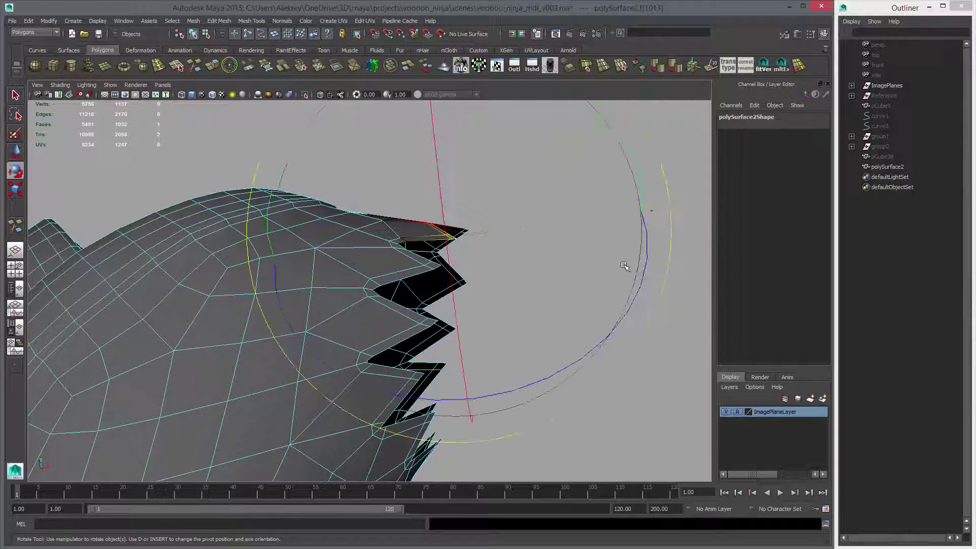
{"action": "left_click", "coordinate": [624, 232]}
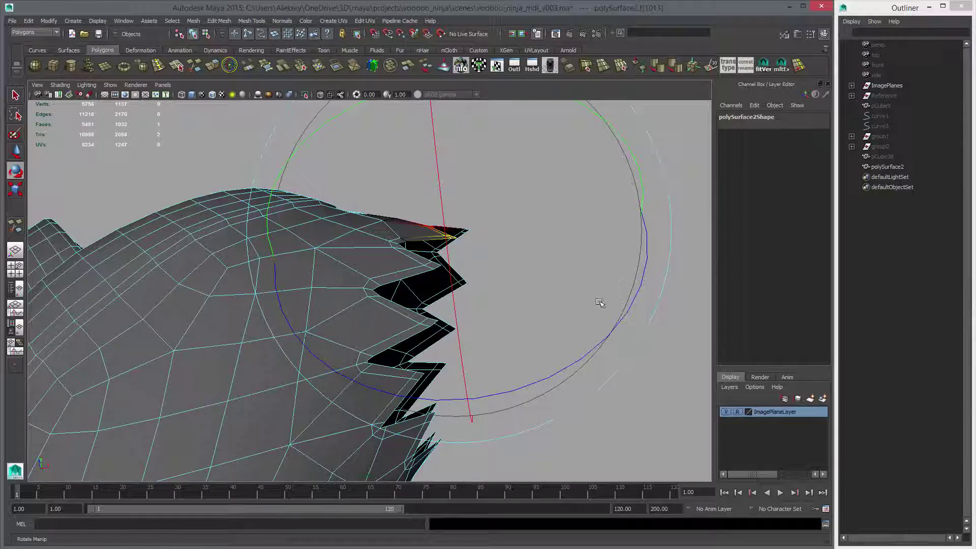
{"action": "key", "text": "Insert"}
{"action": "left_click_drag", "start_coordinate": [562, 311], "coordinate": [549, 283], "text": "alt"}
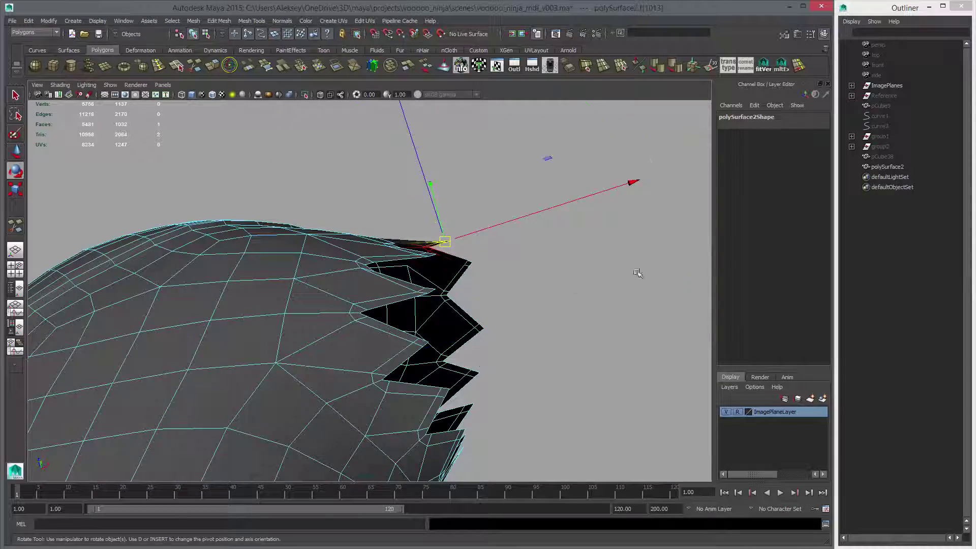
{"action": "key", "text": "Insert"}
{"action": "key", "text": "w"}
{"action": "mouse_move", "coordinate": [648, 231]}
{"action": "left_mouse_down", "text": "alt"}
{"action": "mouse_move", "coordinate": [533, 269]}
{"action": "mouse_move", "coordinate": [549, 294]}
{"action": "left_mouse_up", "text": "alt"}
{"action": "middle_click_drag", "start_coordinate": [549, 295], "coordinate": [539, 345], "text": "alt"}
{"action": "left_click_drag", "start_coordinate": [533, 325], "coordinate": [490, 371], "text": "alt"}
{"action": "left_click_drag", "start_coordinate": [477, 271], "coordinate": [471, 261], "text": "alt"}
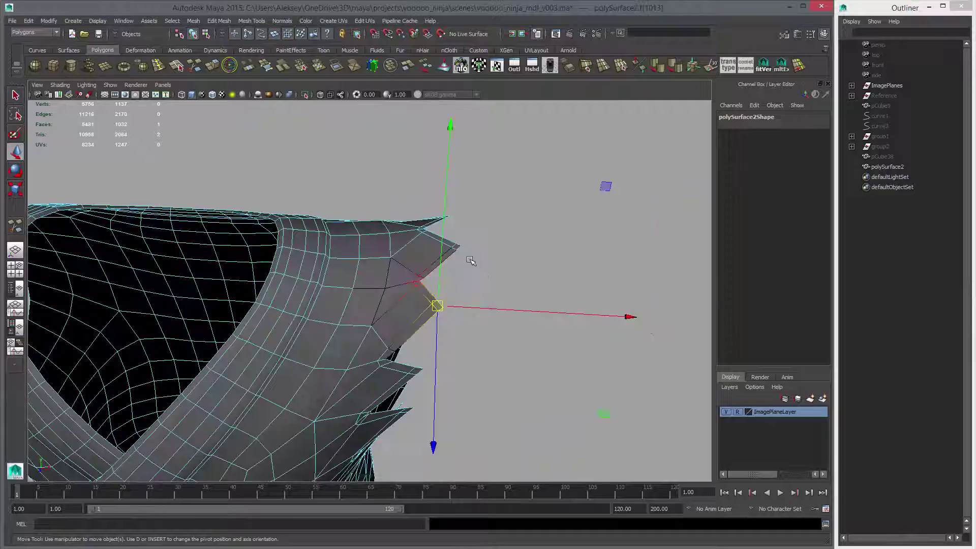
Select the tip face of the adjacent tooth closer to the shoulder top and rotate it to bend the tooth.
{"action": "left_click", "coordinate": [457, 246]}
{"action": "key", "text": "e"}
{"action": "left_click_drag", "start_coordinate": [510, 290], "coordinate": [586, 281], "text": "alt"}
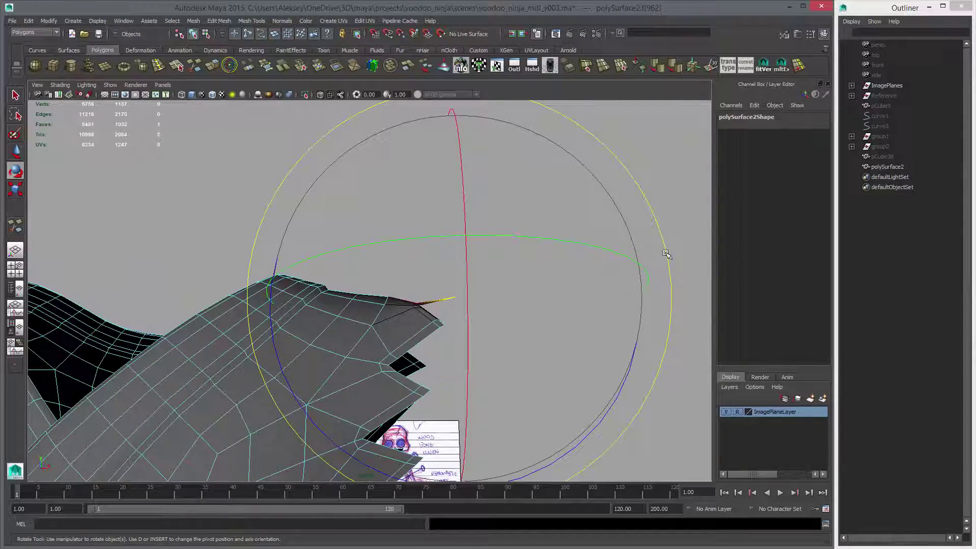
{"action": "key", "text": "w"}
{"action": "left_click_drag", "start_coordinate": [662, 232], "coordinate": [312, 329], "text": "alt"}
Select the tip face of the shoulder's uppermost tooth, seen from behind, rotate it and raise it slightly.
{"action": "left_click", "coordinate": [393, 331]}
{"action": "left_click_drag", "start_coordinate": [394, 329], "coordinate": [374, 272], "text": "alt"}
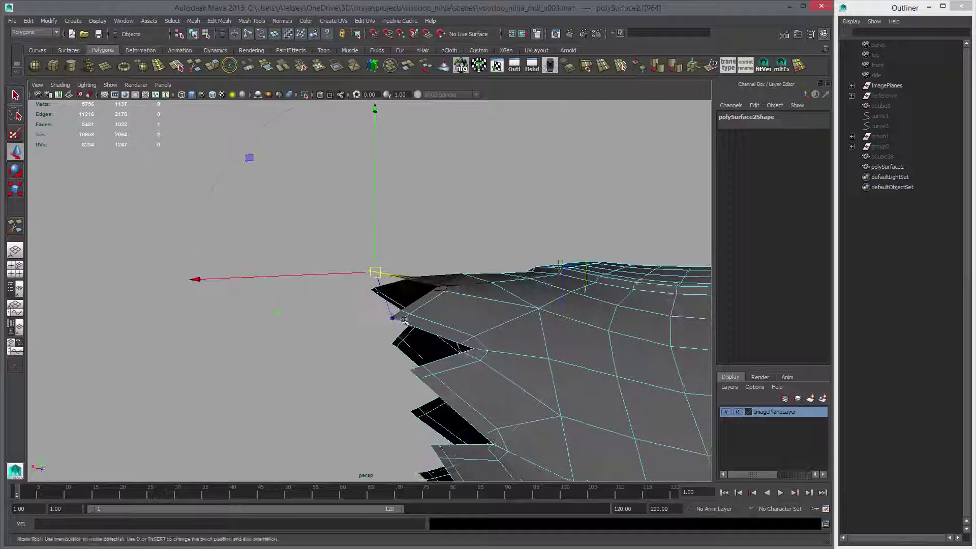
{"action": "key", "text": "e"}
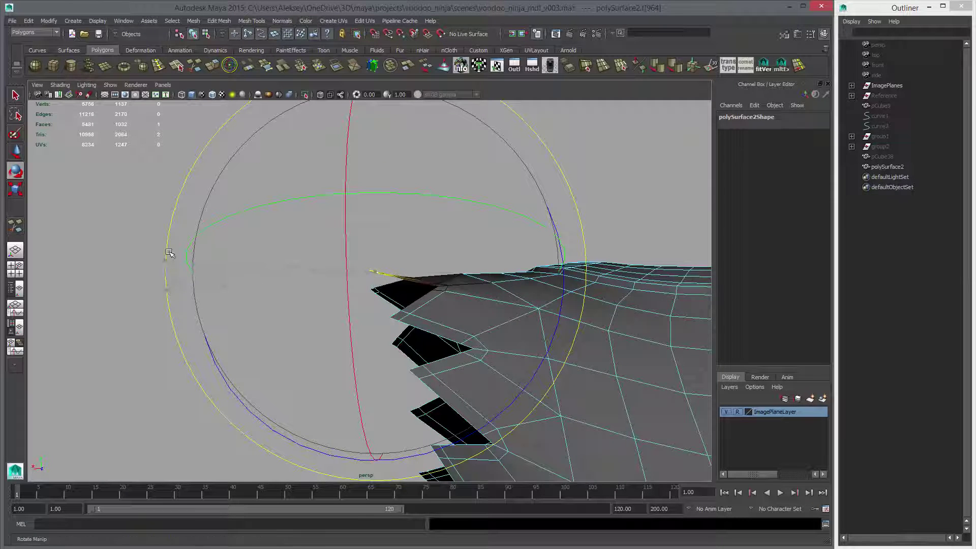
{"action": "key", "text": "w"}
{"action": "middle_click_drag", "start_coordinate": [283, 348], "coordinate": [285, 336]}
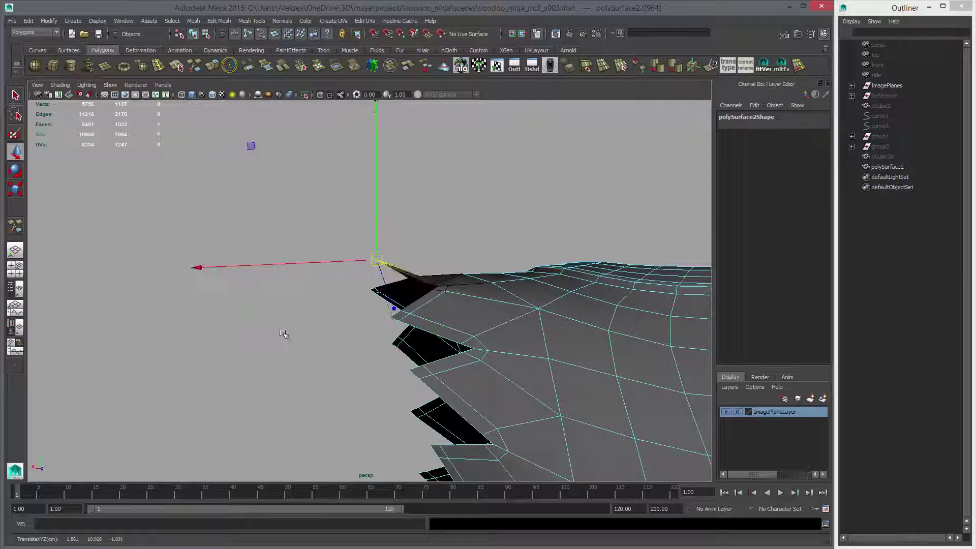
Select the tip face of the next tooth down the back of the armhole, rotate it and lift it slightly.
{"action": "left_click_drag", "start_coordinate": [381, 346], "coordinate": [390, 364], "text": "alt"}
{"action": "left_click", "coordinate": [386, 329]}
{"action": "left_click_drag", "start_coordinate": [385, 330], "coordinate": [341, 320], "text": "alt"}
{"action": "key", "text": "e"}
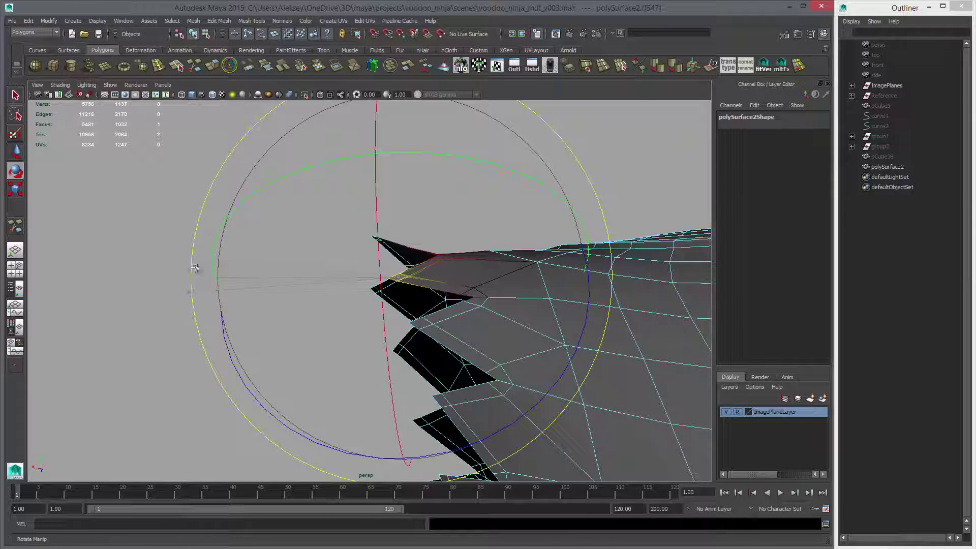
{"action": "key", "text": "w"}
{"action": "left_click_drag", "start_coordinate": [291, 316], "coordinate": [317, 331], "text": "alt"}
{"action": "middle_click_drag", "start_coordinate": [317, 331], "coordinate": [320, 319]}
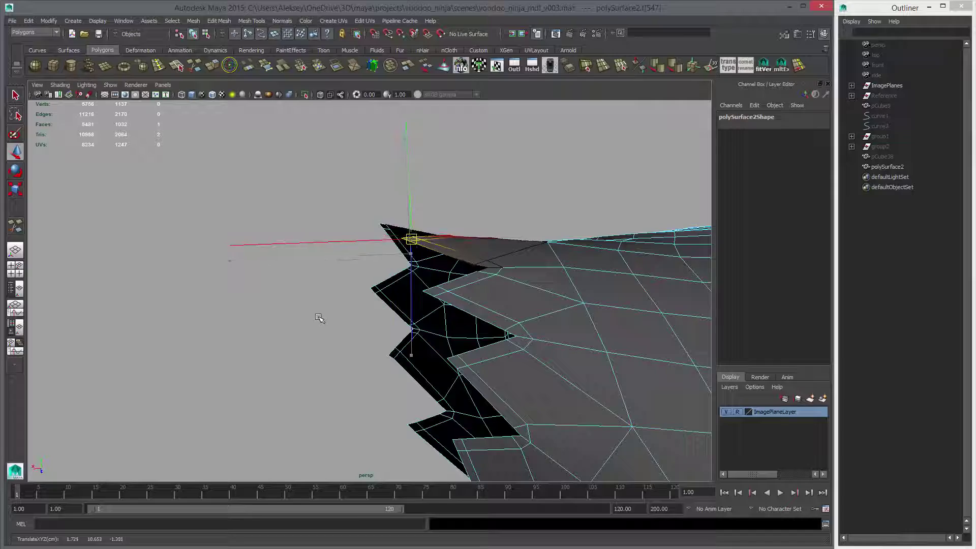
Select the tip face of the dark tooth near the armhole's lower back and adjust its angle.
{"action": "left_click_drag", "start_coordinate": [422, 355], "coordinate": [505, 371], "text": "alt"}
{"action": "left_click", "coordinate": [473, 371]}
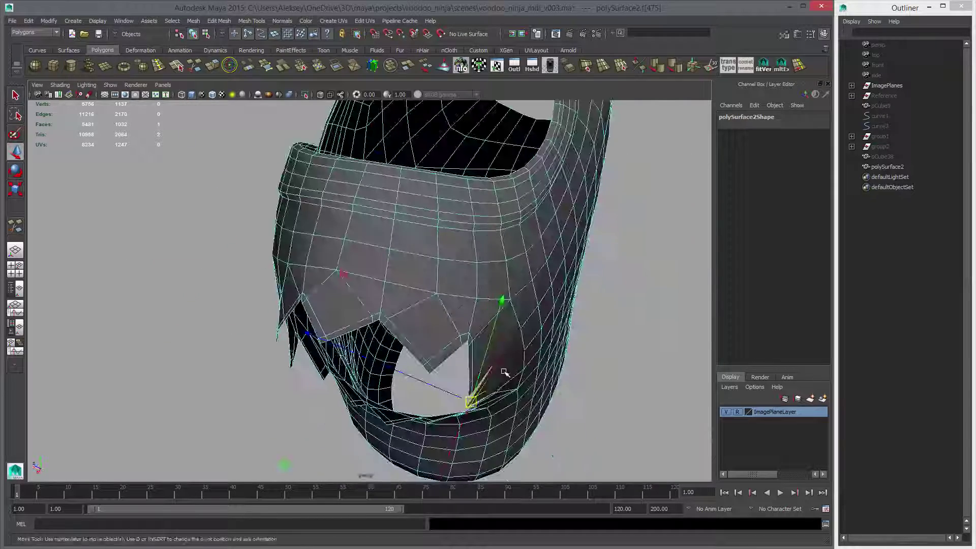
{"action": "key", "text": "e"}
{"action": "key", "text": "w"}
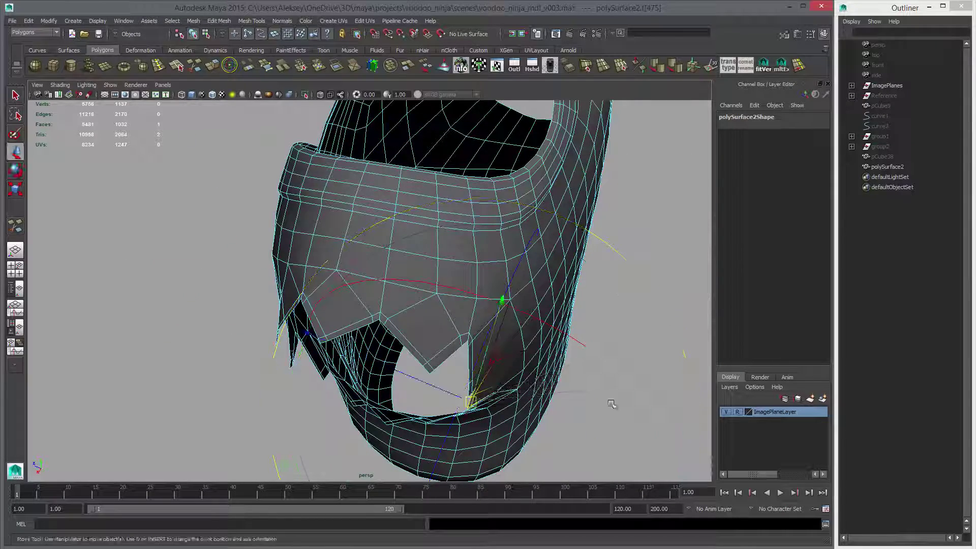
Select the tip face of the following lower tooth for rotating, and undo the accidental marquee selection.
{"action": "left_click_drag", "start_coordinate": [616, 410], "coordinate": [633, 275], "text": "alt"}
{"action": "left_click", "coordinate": [526, 399]}
{"action": "key", "text": "e"}
{"action": "left_click_drag", "start_coordinate": [667, 166], "coordinate": [622, 160], "text": "alt"}
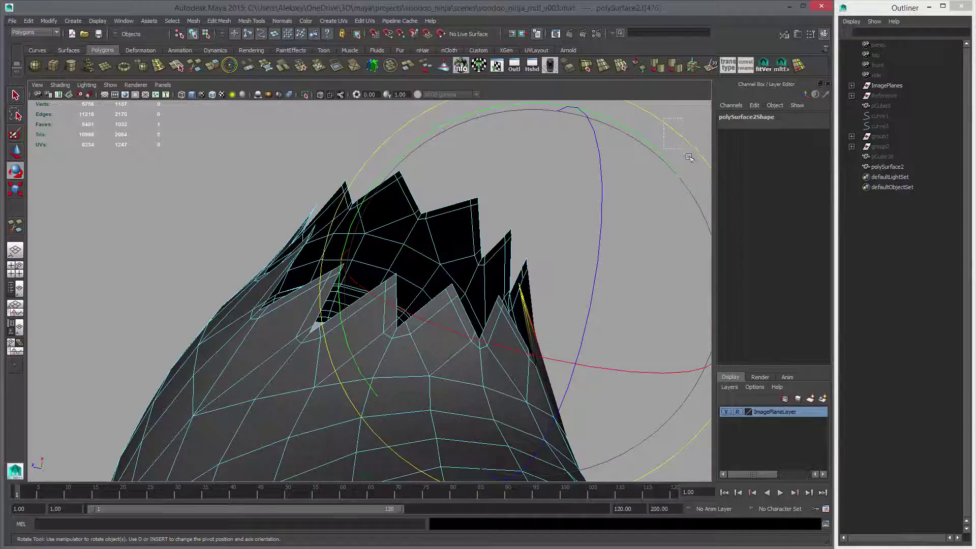
{"action": "left_click_drag", "start_coordinate": [689, 157], "coordinate": [686, 152]}
{"action": "key", "text": "ctrl+z"}
{"action": "key", "text": "w"}
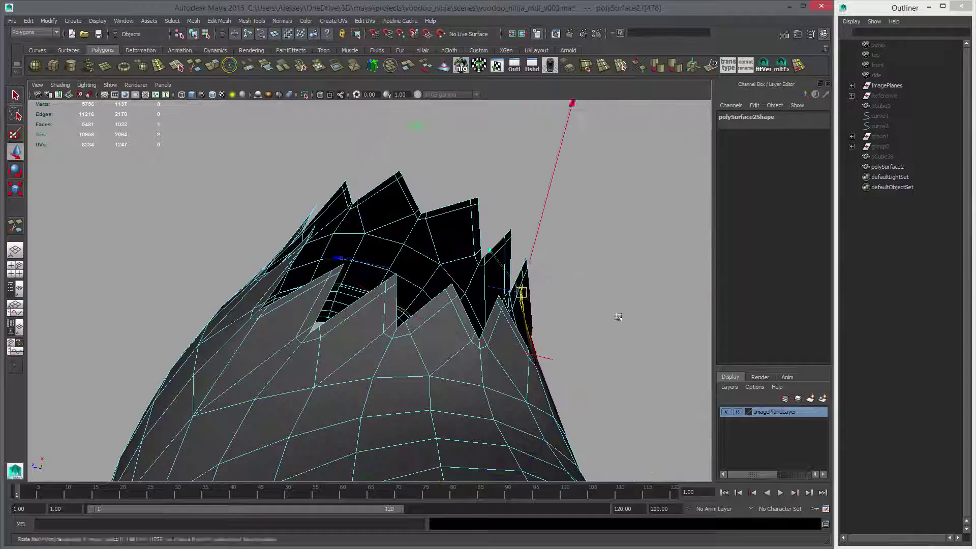
Select the tip face of the lowest tooth at the armhole's underside, rotate it and move it slightly outward.
{"action": "left_click", "coordinate": [507, 315]}
{"action": "left_click_drag", "start_coordinate": [510, 327], "coordinate": [566, 403], "text": "alt"}
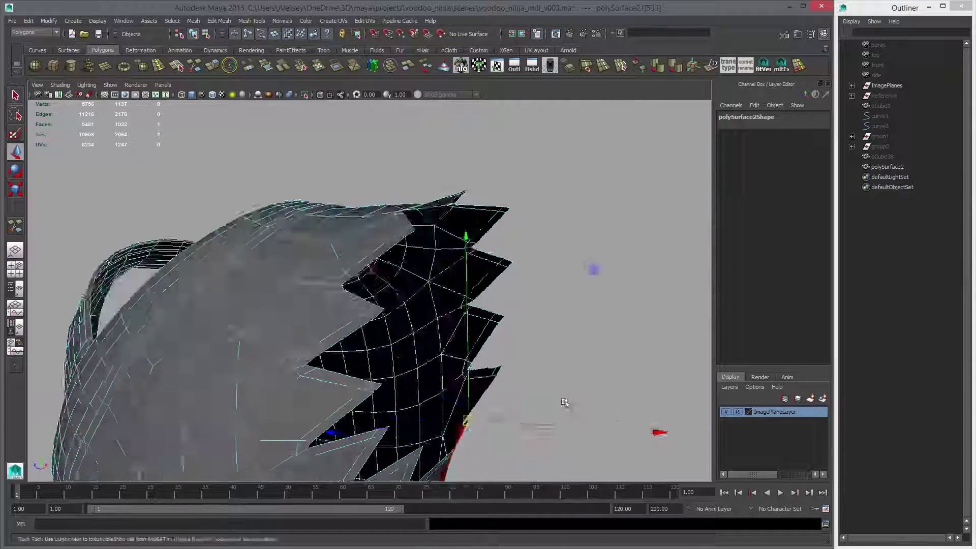
{"action": "middle_click_drag", "start_coordinate": [566, 403], "coordinate": [486, 242], "text": "alt"}
{"action": "left_click_drag", "start_coordinate": [486, 241], "coordinate": [580, 297], "text": "alt"}
{"action": "key", "text": "e"}
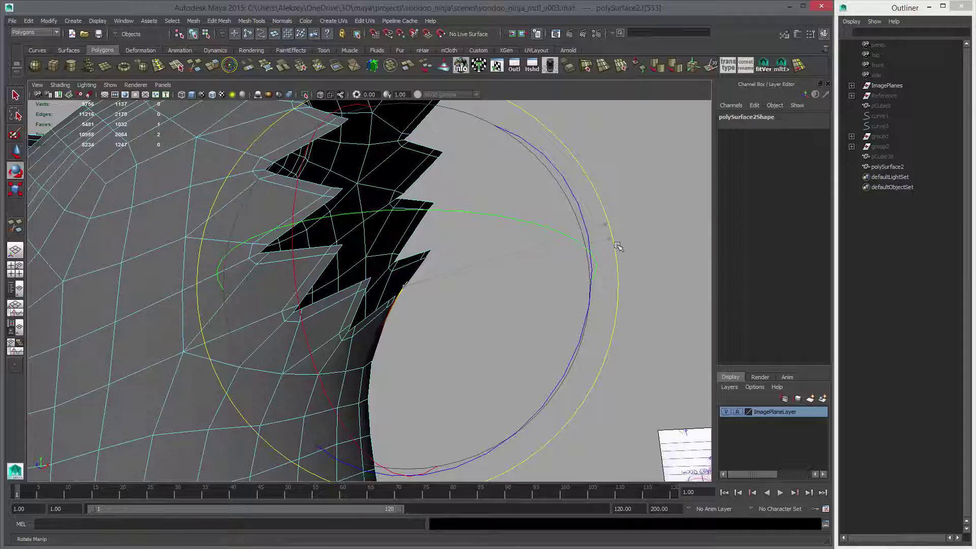
{"action": "key", "text": "w"}
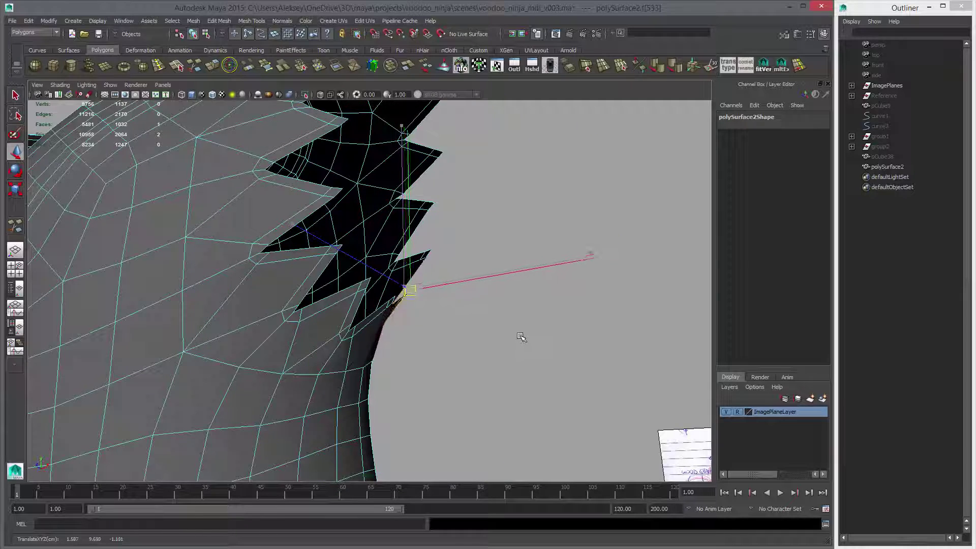
Select the tip face of the next tooth at the armhole's underside, rotate it and shift it slightly.
{"action": "left_click_drag", "start_coordinate": [501, 344], "coordinate": [457, 271], "text": "alt"}
{"action": "left_click", "coordinate": [366, 311]}
{"action": "key", "text": "e"}
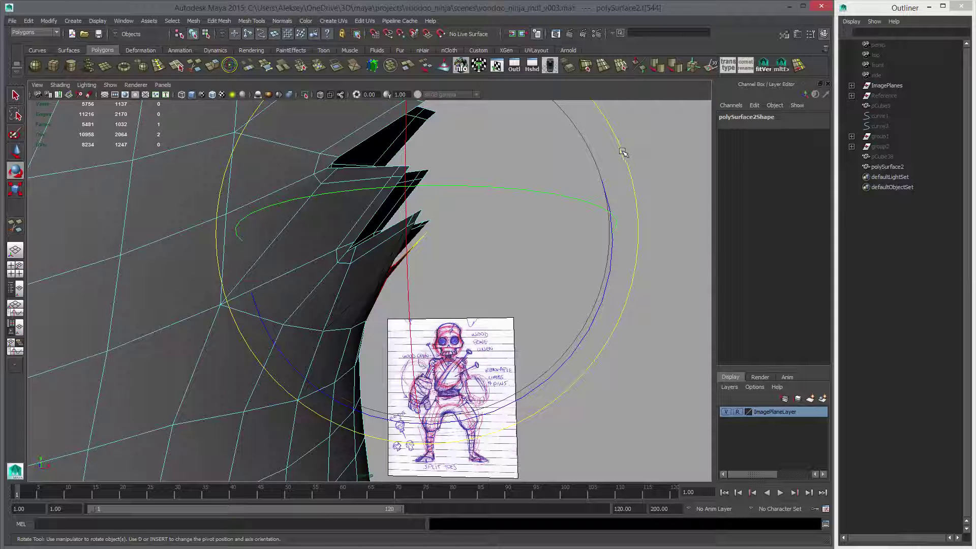
{"action": "key", "text": "w"}
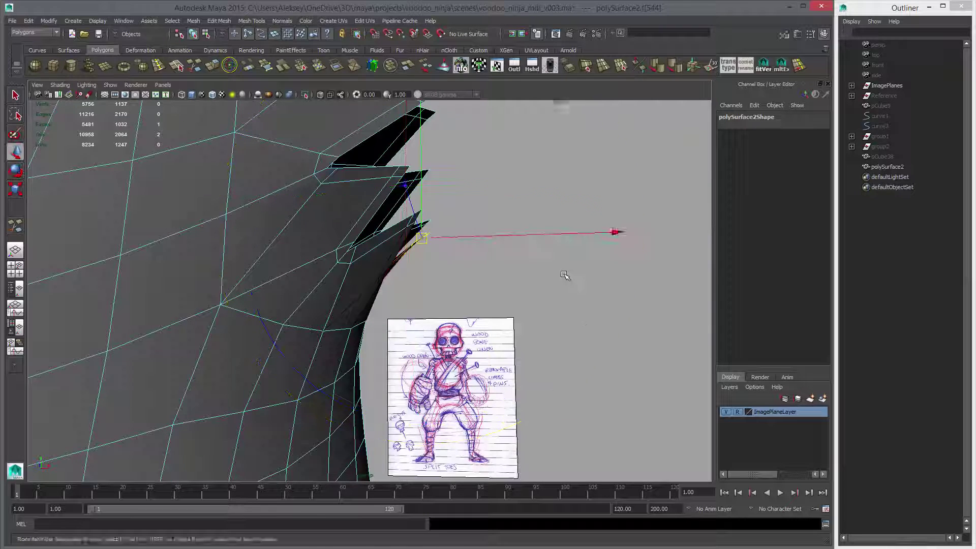
Select the tip face of the lowest front tooth beside the armhole's underside, rotate it and adjust its position.
{"action": "left_click_drag", "start_coordinate": [568, 275], "coordinate": [415, 229], "text": "alt"}
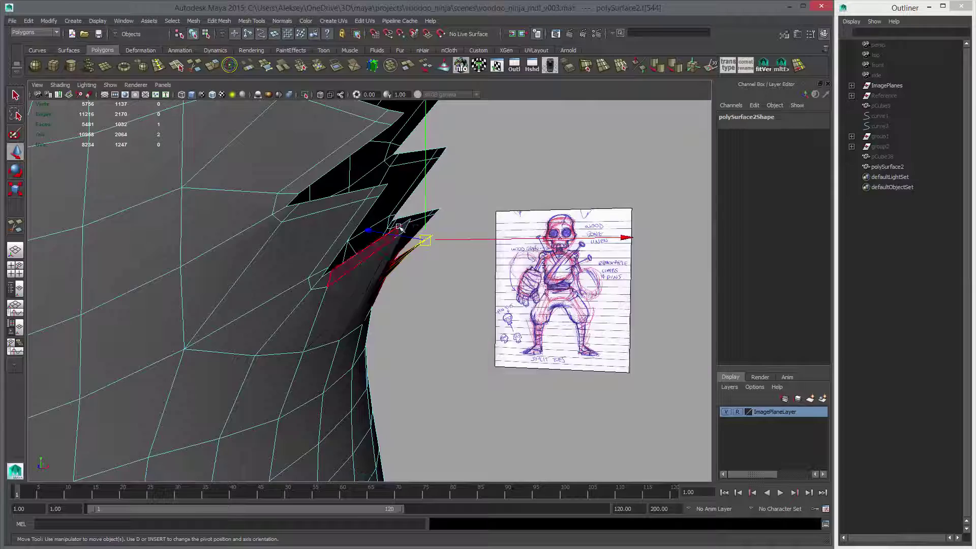
{"action": "left_click", "coordinate": [408, 228]}
{"action": "left_click_drag", "start_coordinate": [407, 265], "coordinate": [465, 280], "text": "alt"}
{"action": "key", "text": "e"}
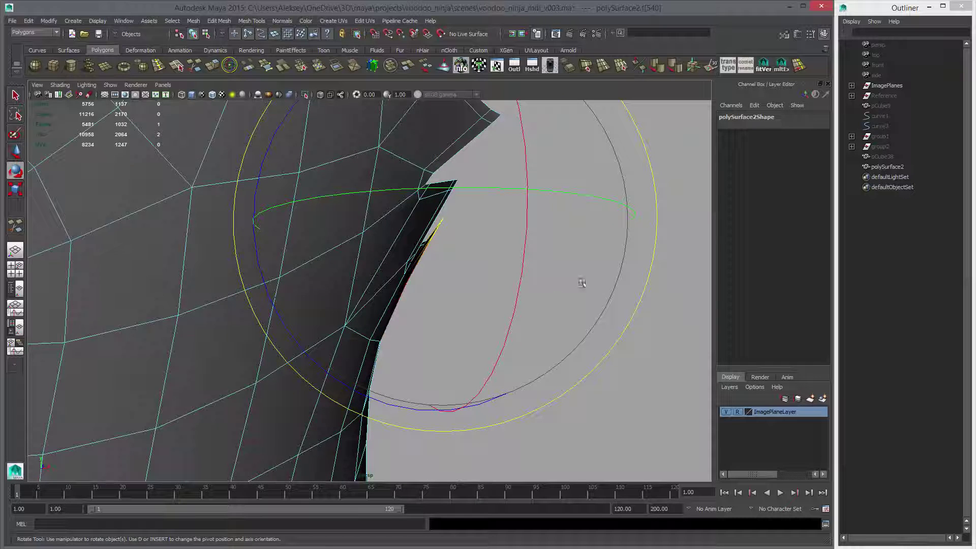
{"action": "left_click_drag", "start_coordinate": [580, 279], "coordinate": [574, 293], "text": "alt"}
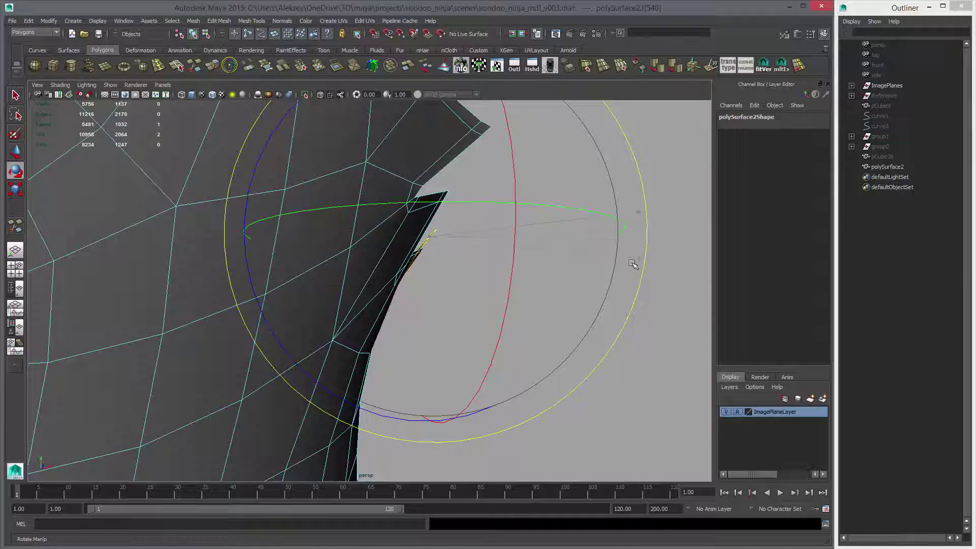
{"action": "key", "text": "w"}
Select the tip face of the tooth just above on the armhole's front side, rotate it and move it into place.
{"action": "key", "text": "q"}
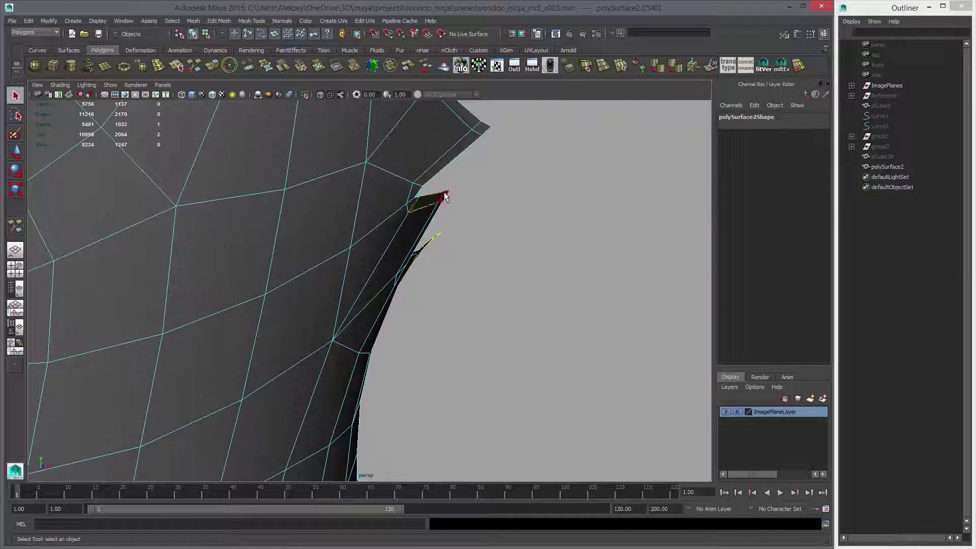
{"action": "left_click", "coordinate": [444, 196]}
{"action": "left_click_drag", "start_coordinate": [447, 203], "coordinate": [643, 219], "text": "alt"}
{"action": "key", "text": "e"}
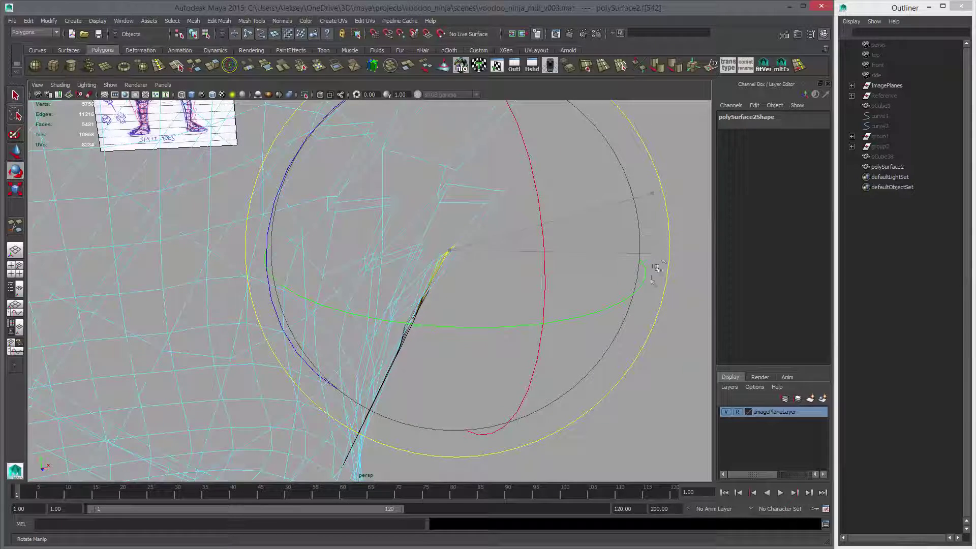
{"action": "key", "text": "w"}
{"action": "key", "text": "5"}
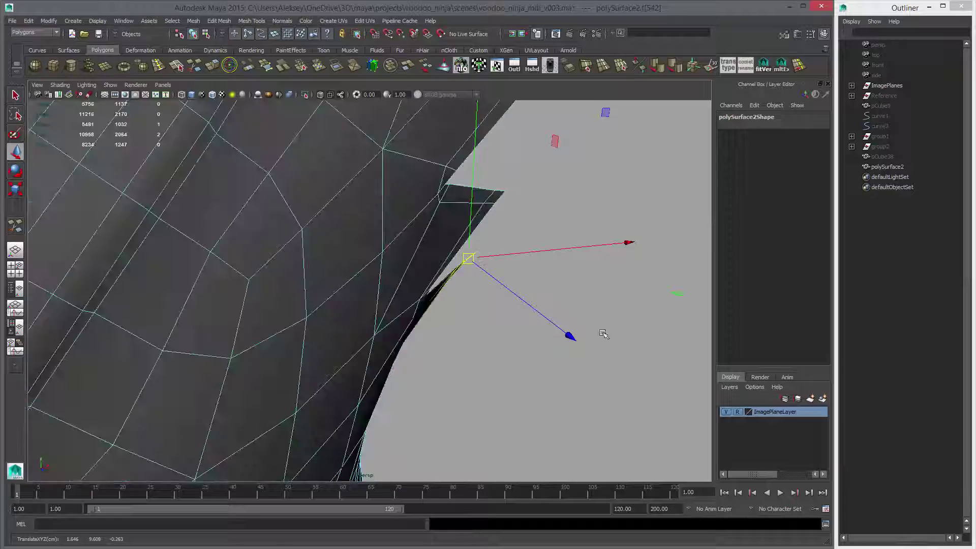
Return to object mode with the vest selected and check the torn armhole from several sides.
{"action": "mouse_move", "coordinate": [601, 333]}
{"action": "left_mouse_down", "text": "alt"}
{"action": "mouse_move", "coordinate": [455, 355]}
{"action": "mouse_move", "coordinate": [397, 297]}
{"action": "left_mouse_up", "text": "alt"}
{"action": "right_click_drag", "start_coordinate": [396, 297], "coordinate": [341, 284], "text": "alt"}
{"action": "left_click_drag", "start_coordinate": [341, 284], "coordinate": [394, 301], "text": "alt"}
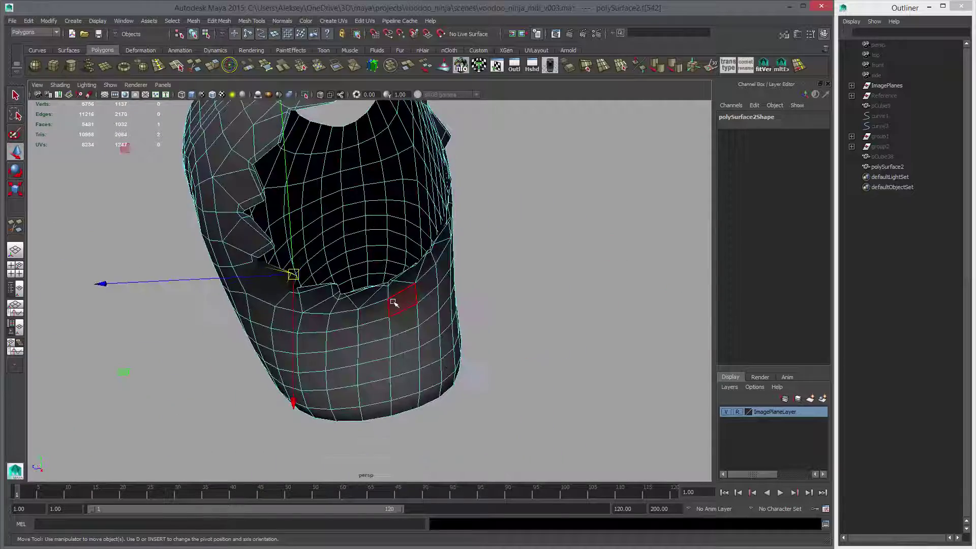
{"action": "right_click_drag", "start_coordinate": [394, 300], "coordinate": [435, 289]}
{"action": "left_click", "coordinate": [502, 347]}
{"action": "left_click_drag", "start_coordinate": [504, 349], "coordinate": [362, 350], "text": "alt"}
{"action": "left_click", "coordinate": [361, 351]}
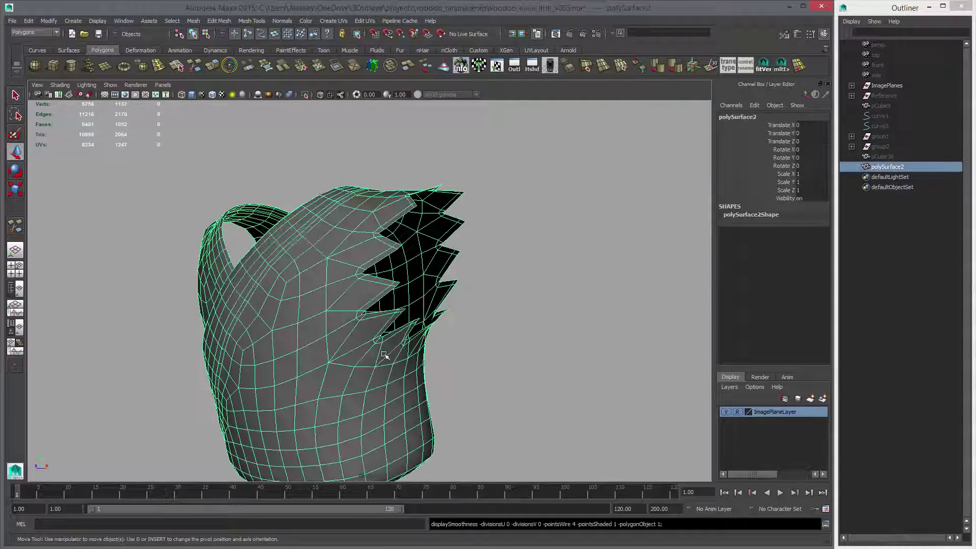
Switch to vertex selection and adjust the vertices on the vest's body below the front and underarm teeth.
{"action": "right_click_drag", "start_coordinate": [386, 351], "coordinate": [537, 395], "text": "alt"}
{"action": "left_click_drag", "start_coordinate": [537, 395], "coordinate": [359, 349], "text": "alt"}
{"action": "right_click_drag", "start_coordinate": [309, 320], "coordinate": [304, 320]}
{"action": "left_click", "coordinate": [267, 320]}
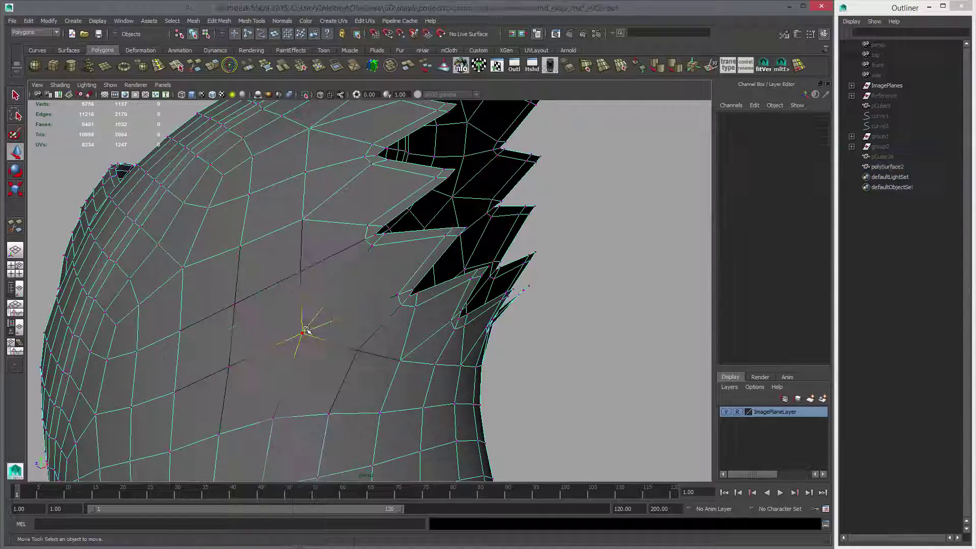
{"action": "left_click", "coordinate": [303, 333]}
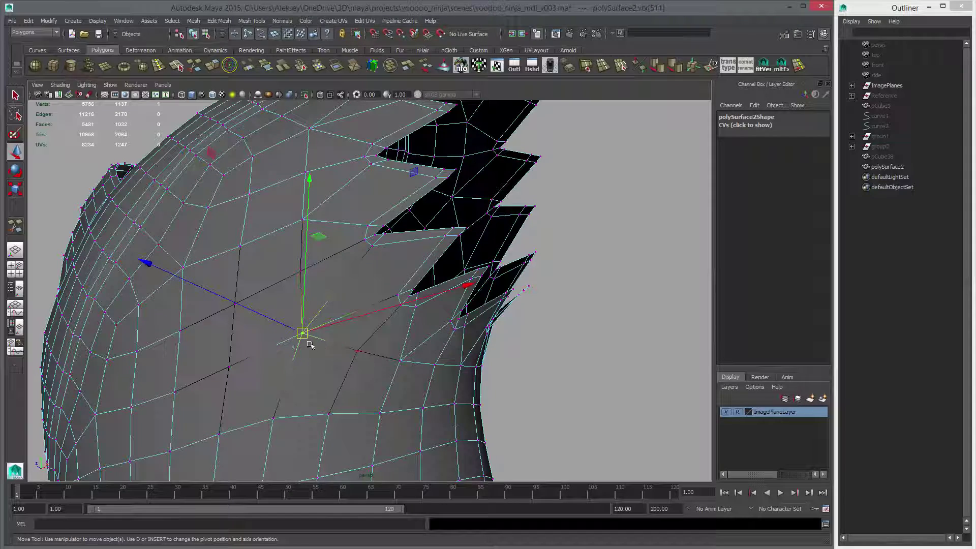
{"action": "left_click_drag", "start_coordinate": [302, 375], "coordinate": [343, 357], "text": "alt"}
{"action": "left_click", "coordinate": [337, 357]}
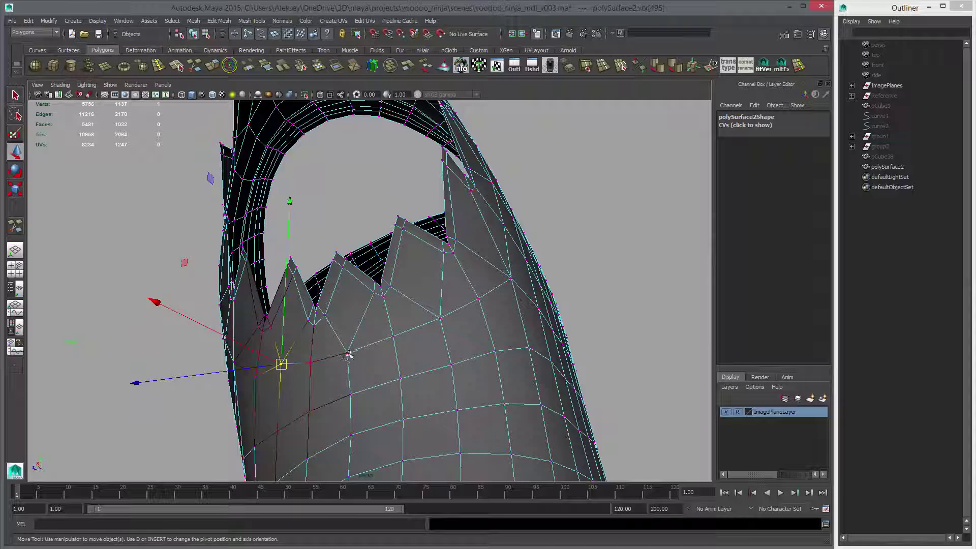
Reposition the vertices at the base of the lower back teeth to even out the spacing on the vest's back.
{"action": "left_click", "coordinate": [442, 319]}
{"action": "left_click_drag", "start_coordinate": [491, 356], "coordinate": [448, 350], "text": "alt"}
{"action": "left_click", "coordinate": [440, 358]}
{"action": "middle_click_drag", "start_coordinate": [456, 376], "coordinate": [432, 361]}
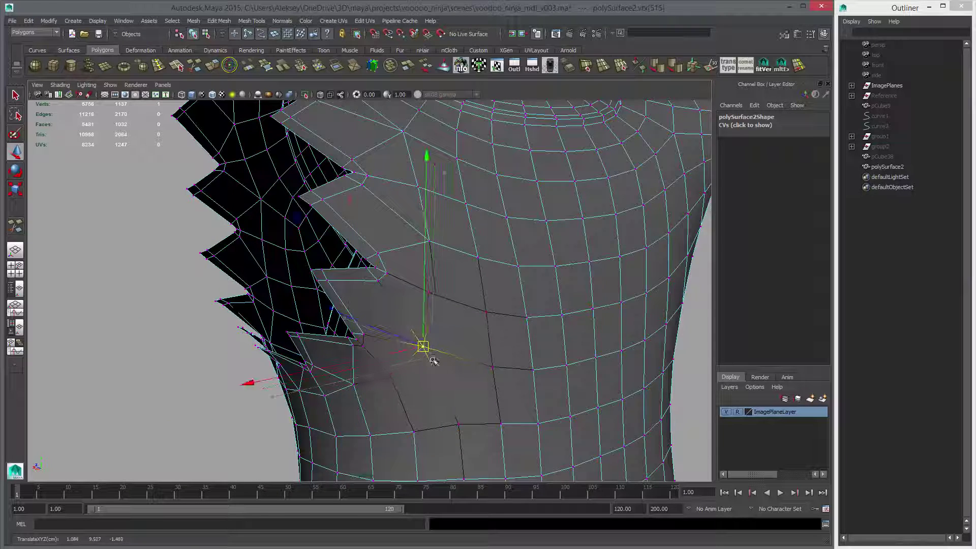
{"action": "left_click", "coordinate": [430, 242]}
{"action": "left_click_drag", "start_coordinate": [457, 298], "coordinate": [433, 316], "text": "alt"}
{"action": "middle_click_drag", "start_coordinate": [418, 295], "coordinate": [395, 290]}
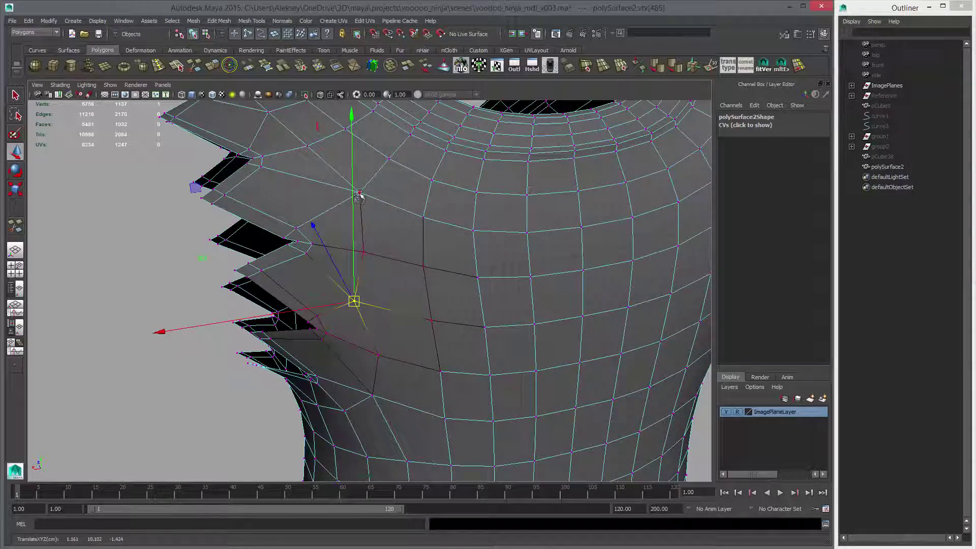
Move the vertices behind the upper back teeth and over the shoulder to smooth the mesh flow around the armhole.
{"action": "left_click", "coordinate": [358, 195]}
{"action": "left_click_drag", "start_coordinate": [359, 196], "coordinate": [369, 300], "text": "alt"}
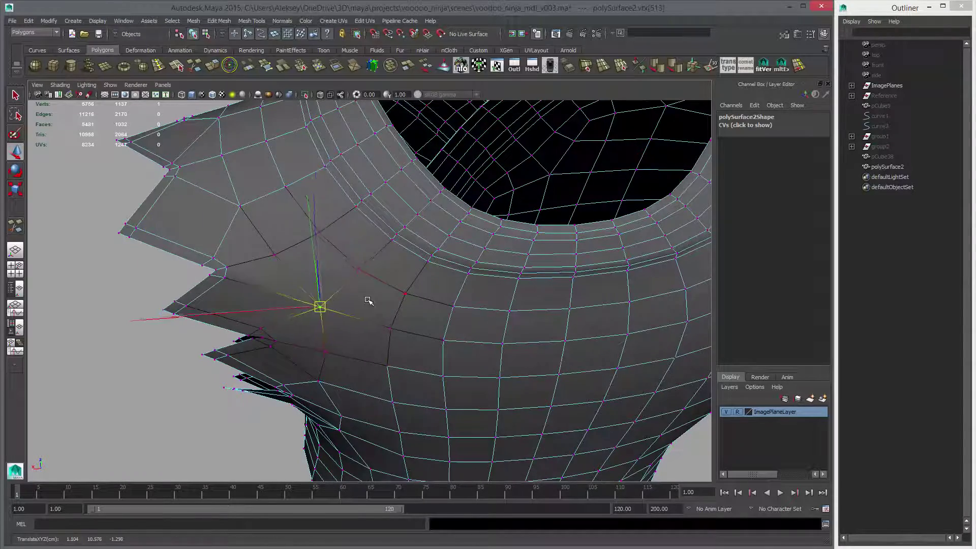
{"action": "left_click", "coordinate": [240, 204]}
{"action": "left_click_drag", "start_coordinate": [285, 234], "coordinate": [391, 268], "text": "alt"}
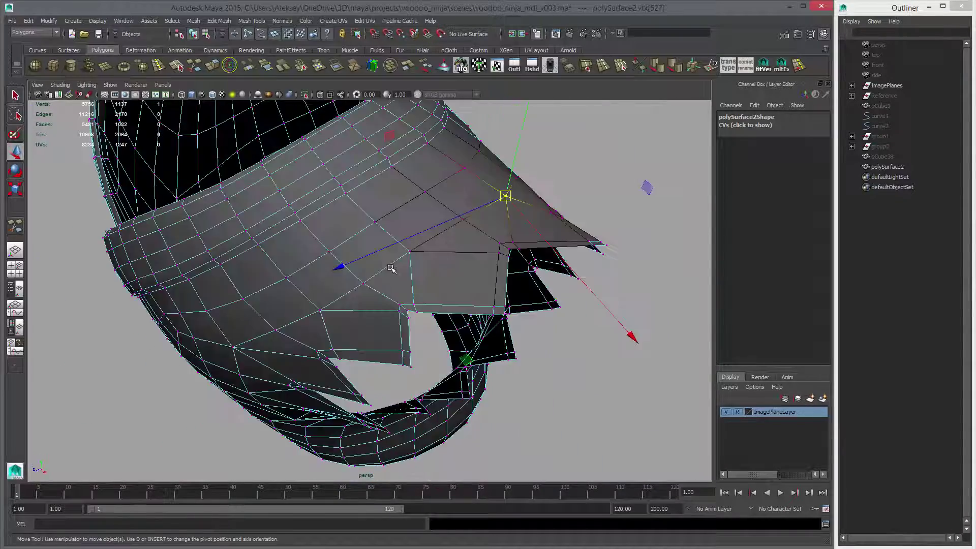
{"action": "left_click", "coordinate": [408, 252]}
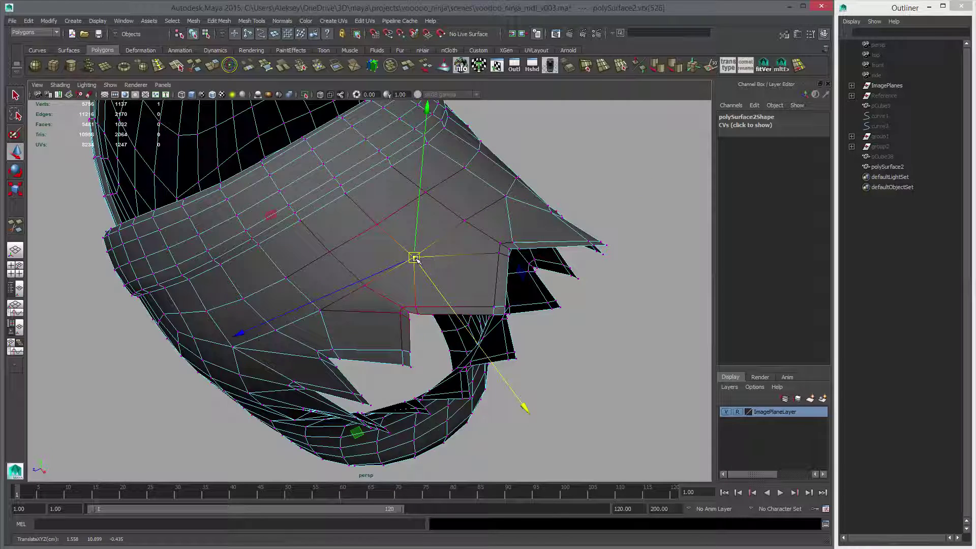
{"action": "left_click_drag", "start_coordinate": [365, 430], "coordinate": [426, 272], "text": "alt"}
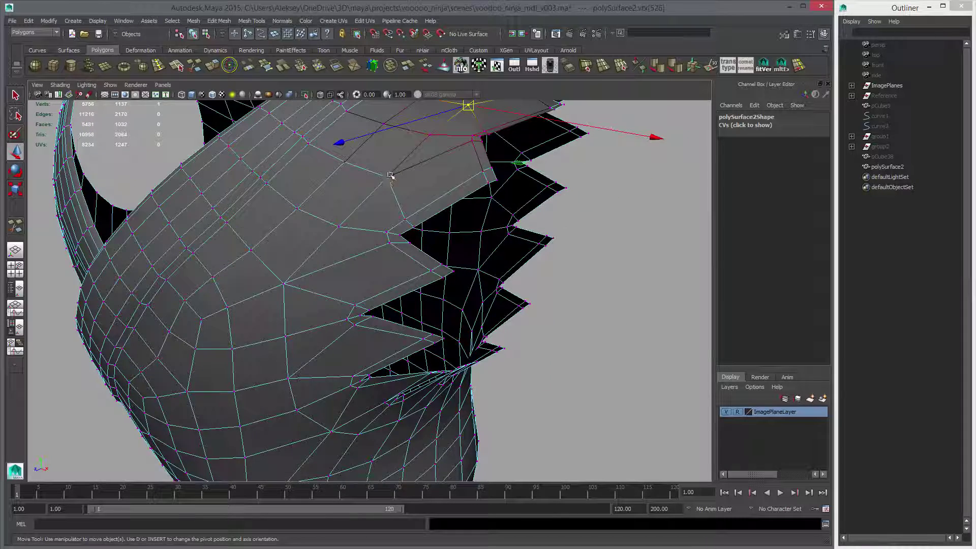
Reposition the vertices at the base of the front teeth from the shoulder down to the chest.
{"action": "left_click", "coordinate": [389, 179]}
{"action": "left_click_drag", "start_coordinate": [388, 179], "coordinate": [395, 175]}
{"action": "left_click_drag", "start_coordinate": [417, 229], "coordinate": [381, 268], "text": "alt"}
{"action": "left_click", "coordinate": [348, 231]}
{"action": "left_click", "coordinate": [317, 282]}
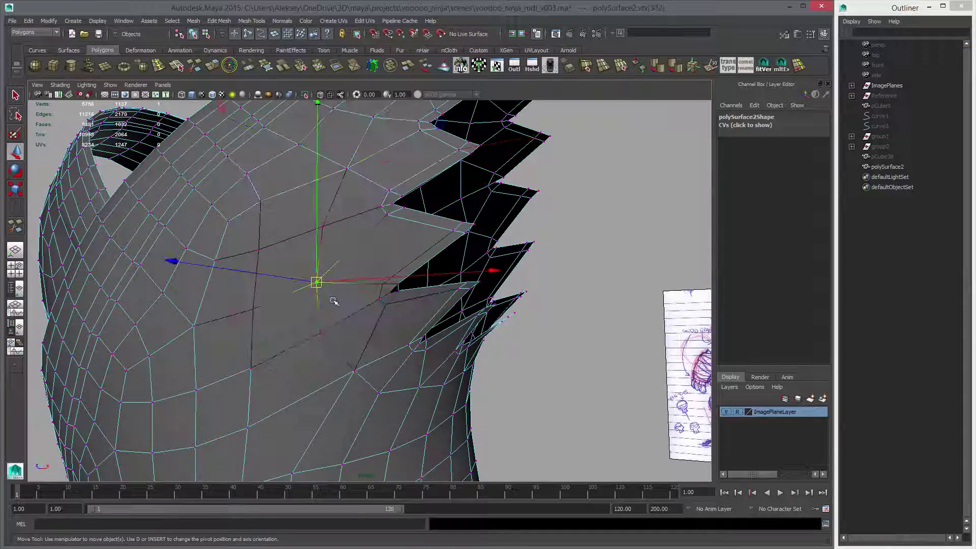
{"action": "middle_click_drag", "start_coordinate": [332, 299], "coordinate": [352, 289]}
Return to object mode and check the vest's shape in smooth preview and in its unsmoothed display.
{"action": "left_click_drag", "start_coordinate": [365, 325], "coordinate": [354, 303], "text": "alt"}
{"action": "right_click_drag", "start_coordinate": [326, 274], "coordinate": [344, 267]}
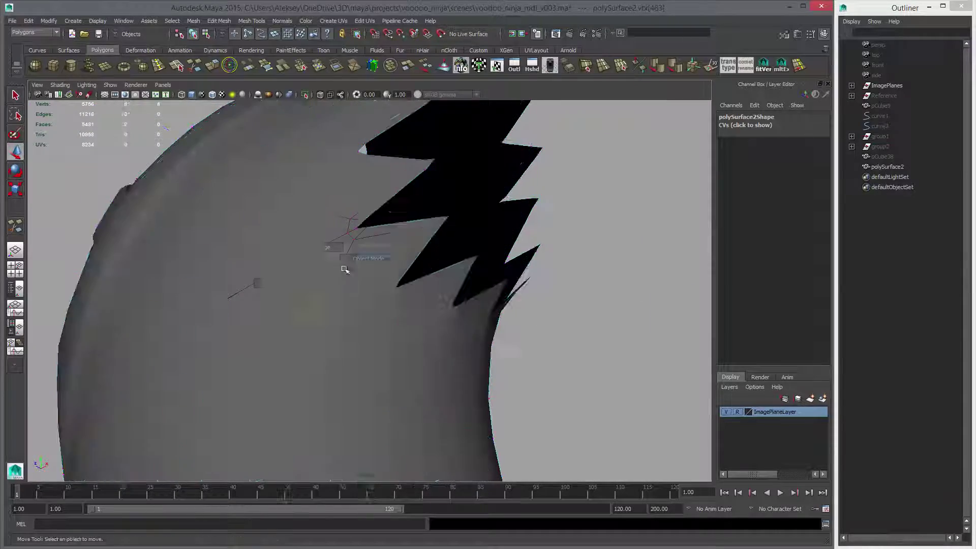
{"action": "left_click", "coordinate": [343, 286]}
{"action": "key", "text": "3"}
{"action": "key", "text": "1"}
{"action": "left_click", "coordinate": [577, 360]}
{"action": "right_click_drag", "start_coordinate": [575, 359], "coordinate": [365, 356], "text": "alt"}
{"action": "left_click_drag", "start_coordinate": [326, 356], "coordinate": [414, 370], "text": "alt"}
{"action": "right_click_drag", "start_coordinate": [414, 370], "coordinate": [281, 353], "text": "alt"}
{"action": "left_click_drag", "start_coordinate": [467, 376], "coordinate": [424, 376], "text": "alt"}
{"action": "left_click", "coordinate": [411, 323]}
{"action": "key", "text": "1"}
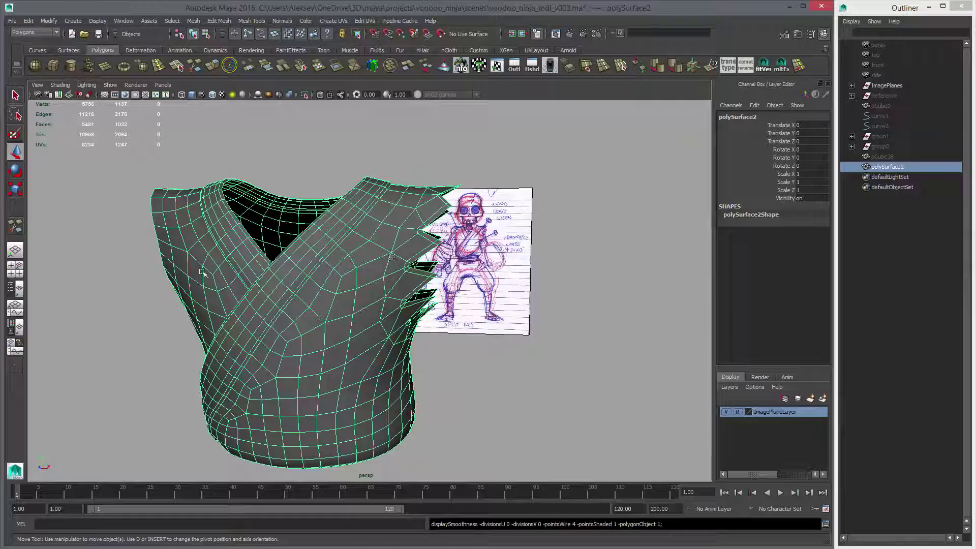
{"action": "left_click_drag", "start_coordinate": [202, 271], "coordinate": [375, 267], "text": "alt"}
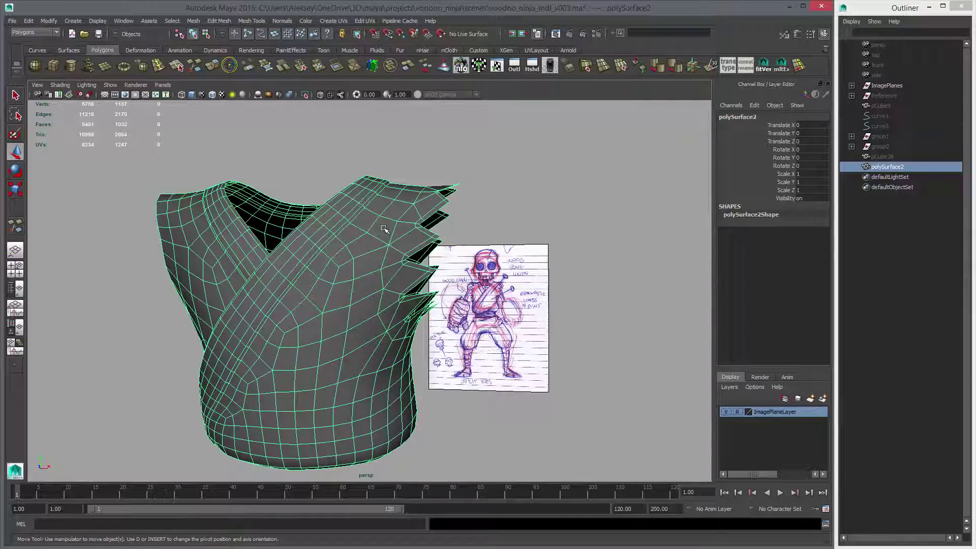
{"action": "right_click_drag", "start_coordinate": [383, 228], "coordinate": [387, 244]}
{"action": "key", "text": "q"}
{"action": "left_click", "coordinate": [391, 286]}
{"action": "mouse_move", "coordinate": [391, 287]}
{"action": "left_mouse_down", "text": "alt"}
{"action": "mouse_move", "coordinate": [358, 249]}
{"action": "mouse_move", "coordinate": [385, 274]}
{"action": "left_mouse_up", "text": "alt"}
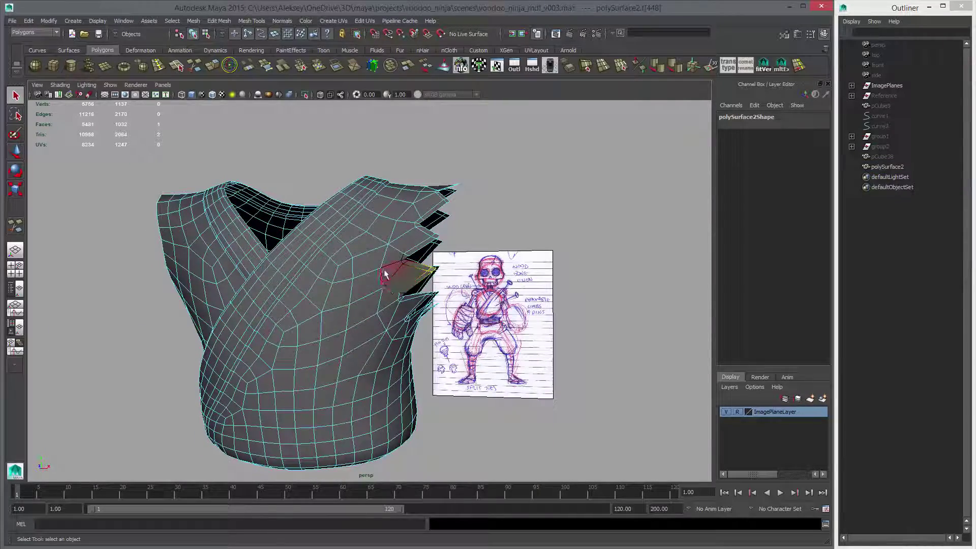
Switch to edge selection and select the edge ring around the base of the armhole's teeth, undoing the accidental deselection.
{"action": "right_click_drag", "start_coordinate": [385, 274], "coordinate": [385, 255]}
{"action": "double_click", "coordinate": [385, 255]}
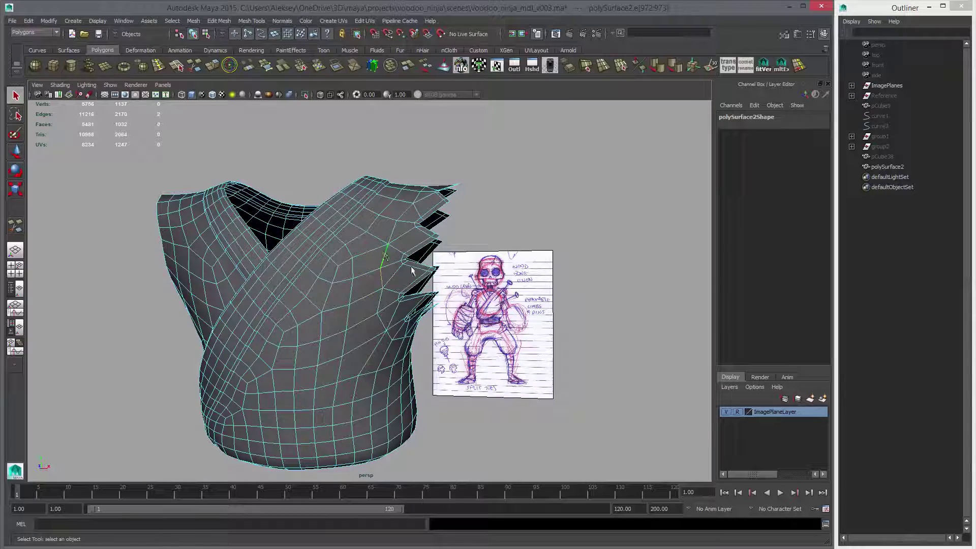
{"action": "left_click_drag", "start_coordinate": [412, 271], "coordinate": [400, 308], "text": "alt"}
{"action": "right_click_drag", "start_coordinate": [401, 307], "coordinate": [488, 285], "text": "alt"}
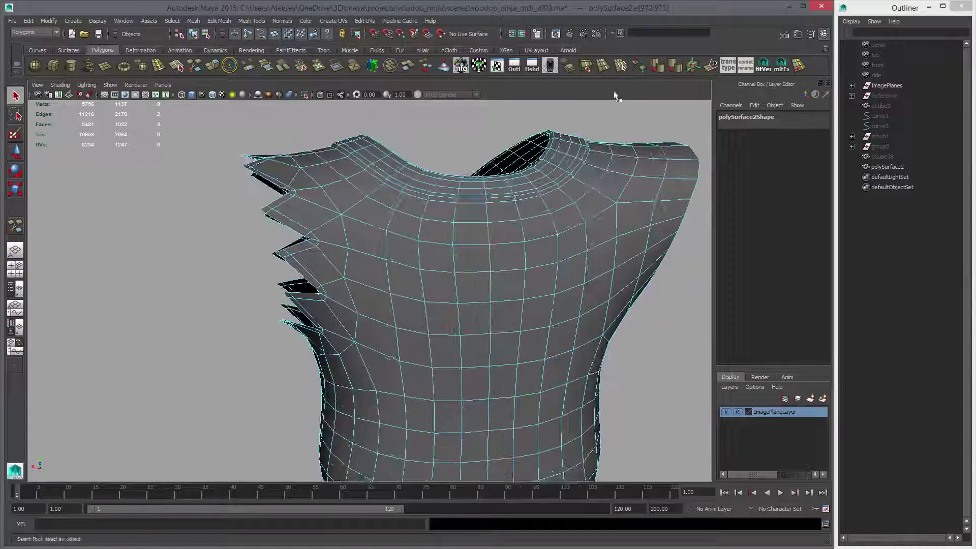
{"action": "left_click", "coordinate": [586, 72]}
{"action": "left_click_drag", "start_coordinate": [330, 248], "coordinate": [377, 279], "text": "alt"}
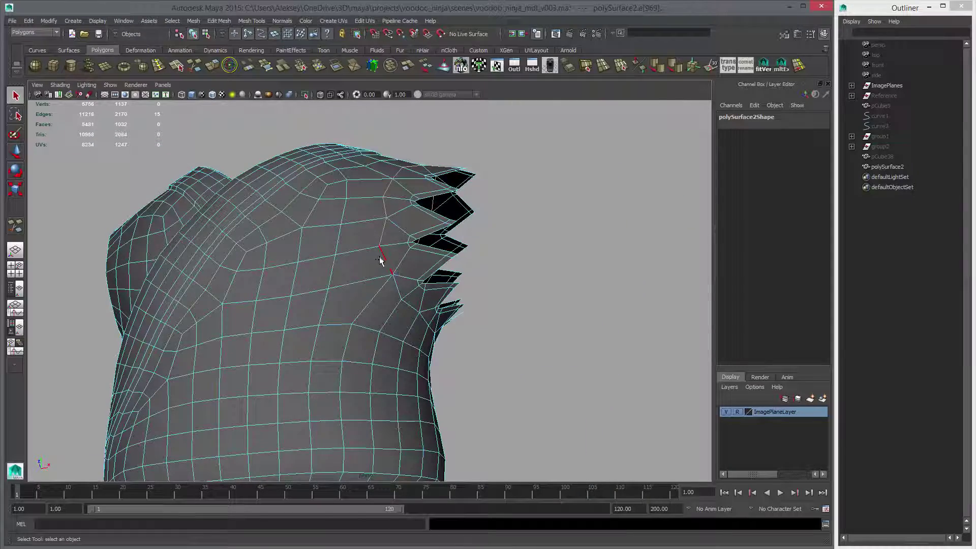
{"action": "left_click", "coordinate": [380, 260], "text": "shift"}
{"action": "left_click", "coordinate": [460, 305], "text": "shift"}
{"action": "left_click_drag", "start_coordinate": [463, 310], "coordinate": [465, 341], "text": "alt"}
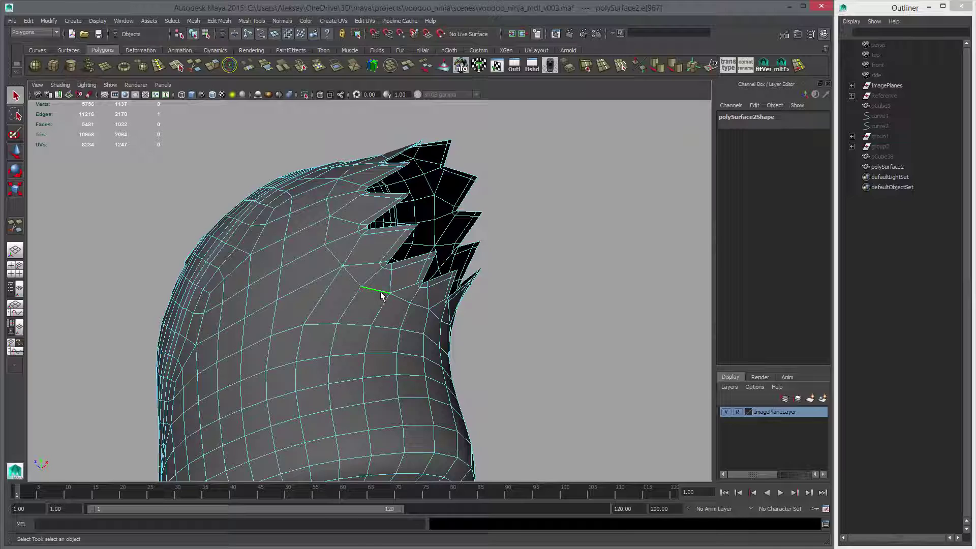
{"action": "key", "text": "ctrl+z"}
Add the remaining edges behind the upper back teeth to the selection and convert the edge selection to faces.
{"action": "left_click_drag", "start_coordinate": [485, 333], "coordinate": [345, 293], "text": "alt"}
{"action": "left_click_drag", "start_coordinate": [410, 222], "coordinate": [401, 284], "text": "alt"}
{"action": "left_click", "coordinate": [390, 219], "text": "shift"}
{"action": "left_click", "coordinate": [377, 194], "text": "shift"}
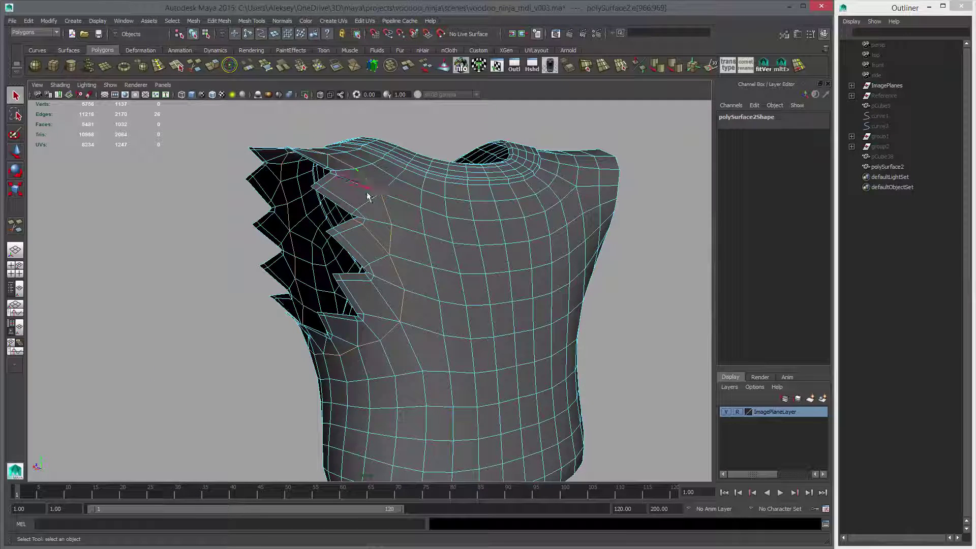
{"action": "right_click", "coordinate": [368, 196], "text": "ctrl"}
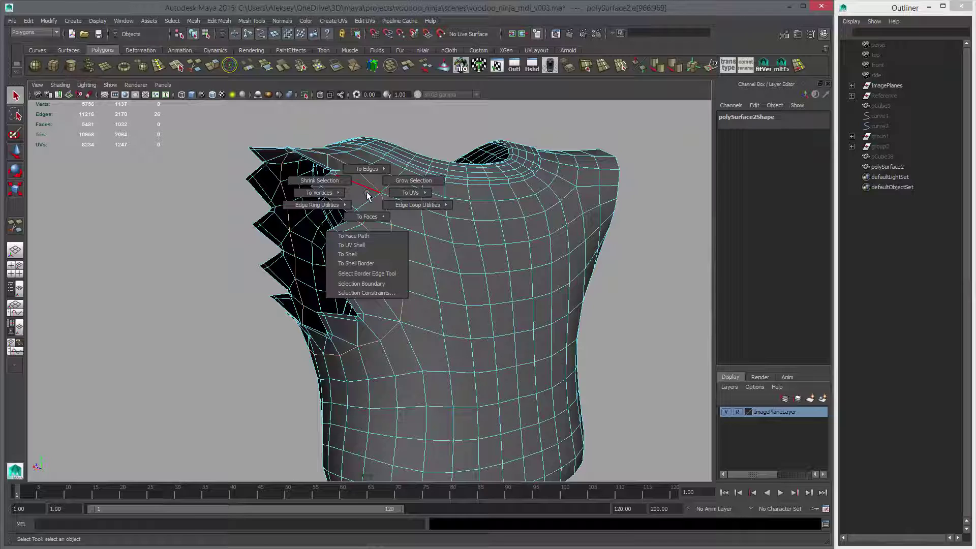
{"action": "left_click", "coordinate": [374, 218]}
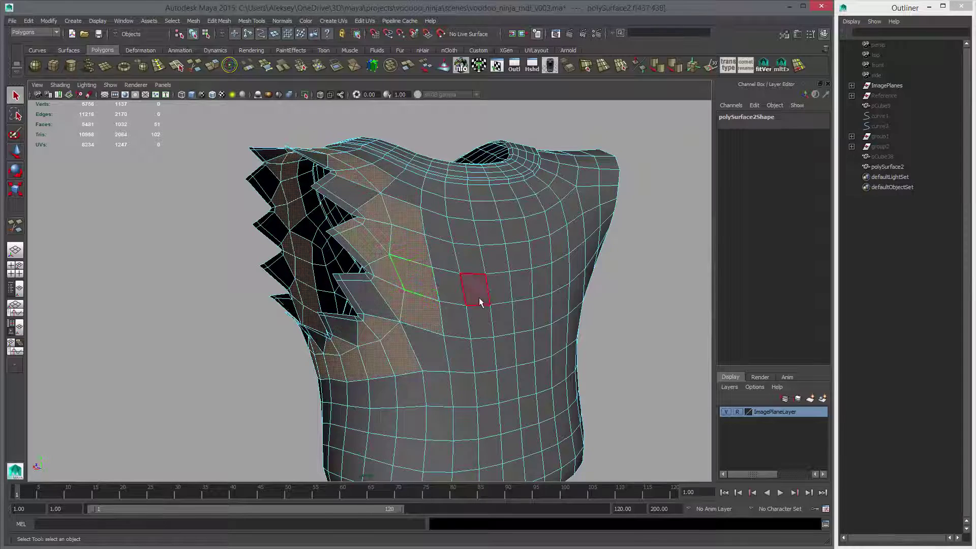
Add the missing corner faces at the back and front of the armhole band to the selection and deselect the stray lower-front face.
{"action": "left_click_drag", "start_coordinate": [479, 295], "coordinate": [447, 310], "text": "alt"}
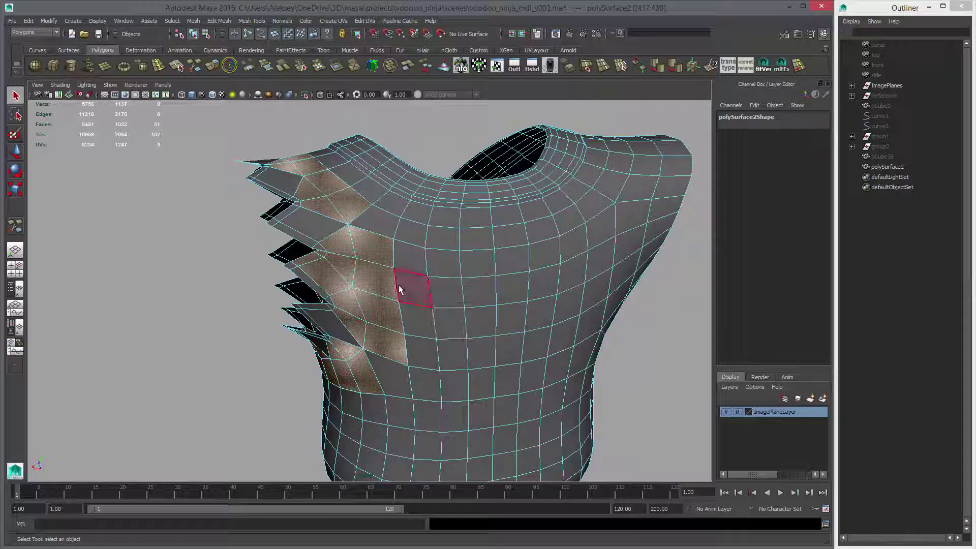
{"action": "mouse_move", "coordinate": [397, 278]}
{"action": "left_mouse_down", "text": "alt"}
{"action": "mouse_move", "coordinate": [396, 289]}
{"action": "mouse_move", "coordinate": [395, 279]}
{"action": "left_mouse_up", "text": "alt"}
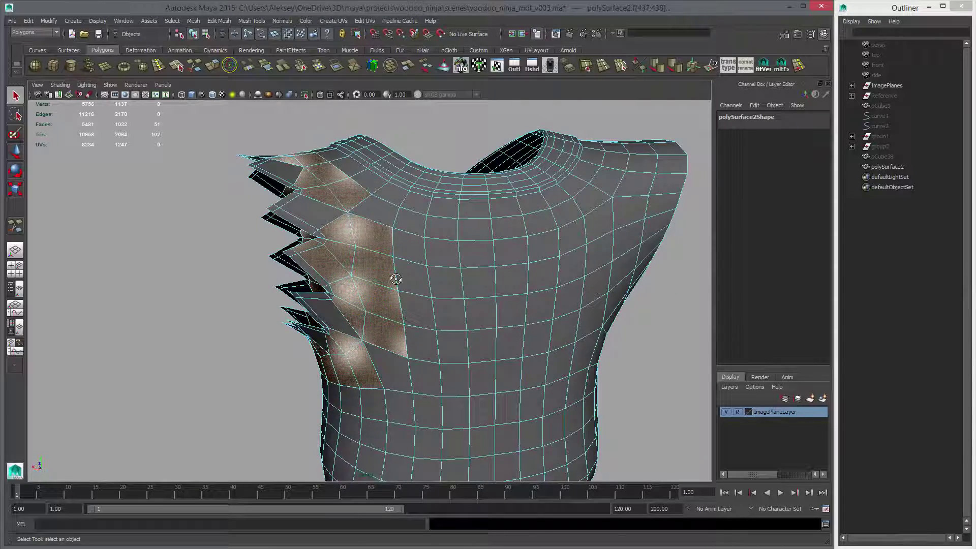
{"action": "left_click_drag", "start_coordinate": [335, 254], "coordinate": [353, 247], "text": "alt"}
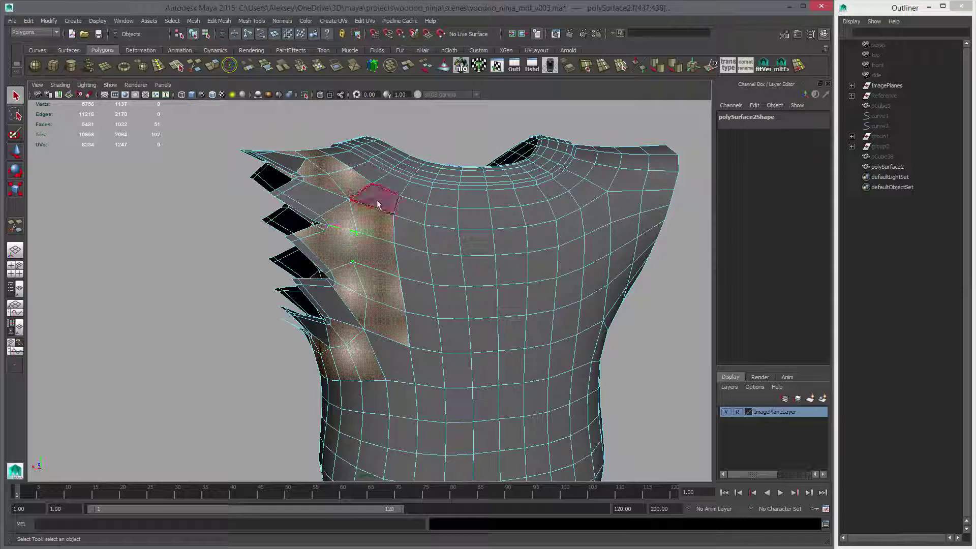
{"action": "left_click", "coordinate": [399, 364], "text": "shift"}
{"action": "left_click_drag", "start_coordinate": [344, 362], "coordinate": [477, 334], "text": "alt"}
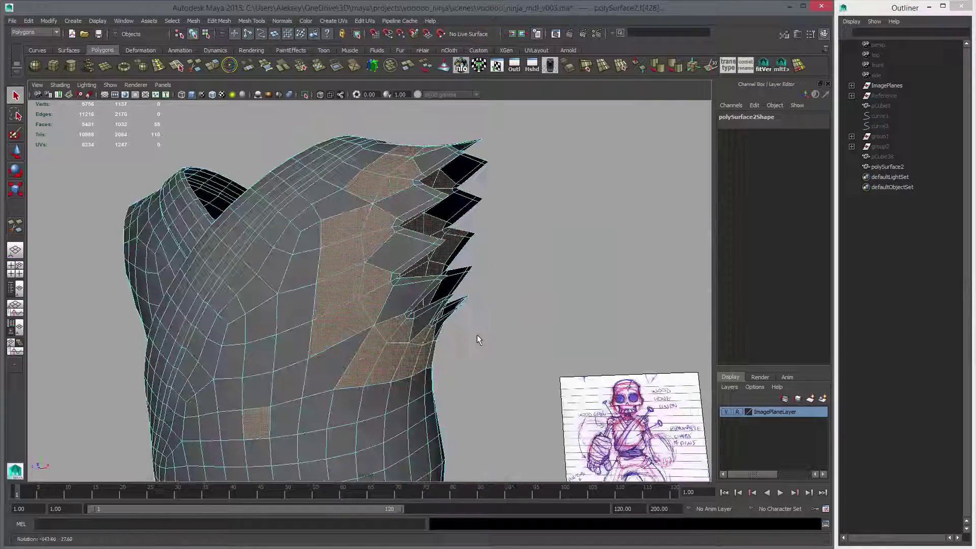
{"action": "left_click", "coordinate": [340, 343], "text": "shift"}
{"action": "left_click", "coordinate": [254, 427], "text": "shift"}
{"action": "left_click_drag", "start_coordinate": [351, 310], "coordinate": [380, 345], "text": "alt"}
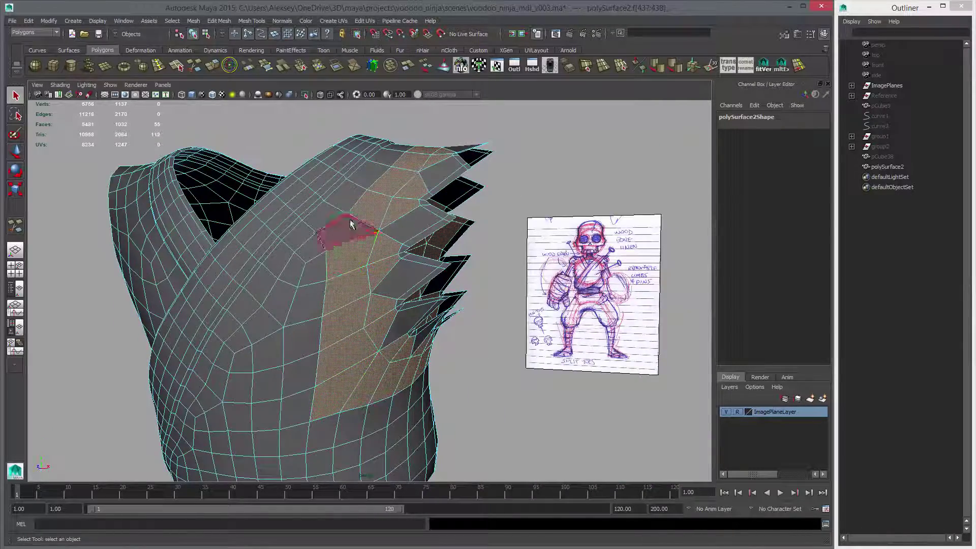
{"action": "left_click_drag", "start_coordinate": [385, 270], "coordinate": [441, 280], "text": "alt"}
Extend the face selection to all the torn teeth around the armhole in see-through display and return to shaded display.
{"action": "key", "text": "alt+x"}
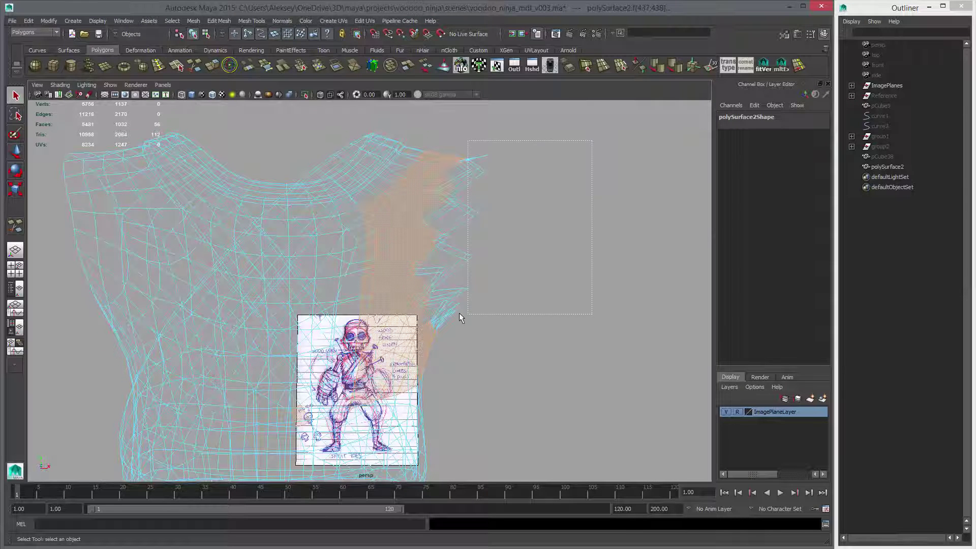
{"action": "left_click_drag", "start_coordinate": [460, 318], "coordinate": [440, 316], "text": "shift"}
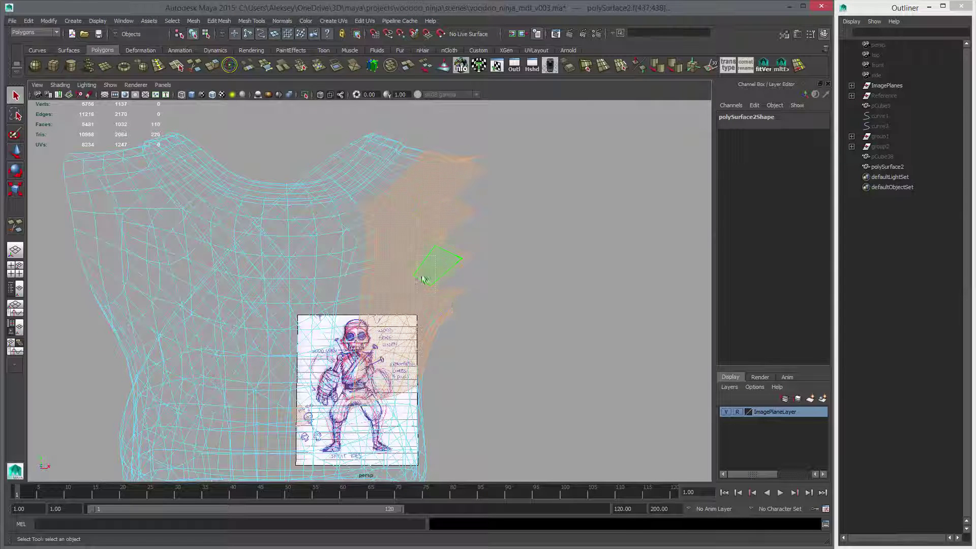
{"action": "mouse_move", "coordinate": [520, 340]}
{"action": "left_mouse_down", "text": "alt"}
{"action": "mouse_move", "coordinate": [533, 275]}
{"action": "mouse_move", "coordinate": [464, 290]}
{"action": "mouse_move", "coordinate": [505, 307]}
{"action": "mouse_move", "coordinate": [485, 289]}
{"action": "mouse_move", "coordinate": [416, 326]}
{"action": "mouse_move", "coordinate": [396, 300]}
{"action": "left_mouse_up", "text": "alt"}
{"action": "key", "text": "alt+x"}
{"action": "key", "text": "alt+x"}
{"action": "left_click", "coordinate": [323, 293], "text": "ctrl"}
{"action": "key", "text": "5"}
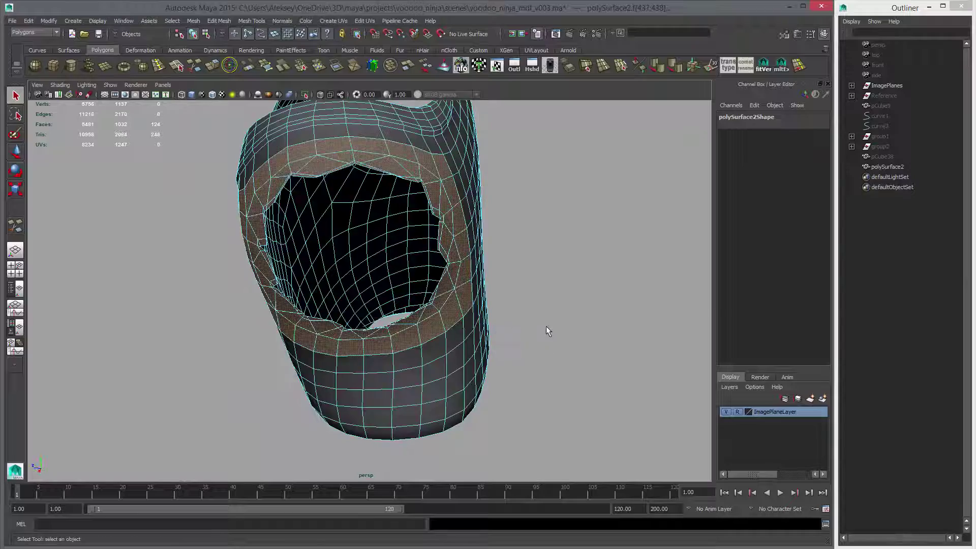
Inspect the selected armhole band and teeth from the side, above and the front for missing or stray faces.
{"action": "left_click_drag", "start_coordinate": [546, 329], "coordinate": [317, 284], "text": "alt"}
{"action": "left_click_drag", "start_coordinate": [294, 316], "coordinate": [459, 224], "text": "alt"}
{"action": "left_click_drag", "start_coordinate": [377, 254], "coordinate": [372, 341], "text": "alt"}
{"action": "right_click_drag", "start_coordinate": [374, 340], "coordinate": [432, 322], "text": "alt"}
{"action": "middle_click_drag", "start_coordinate": [476, 229], "coordinate": [471, 271], "text": "alt"}
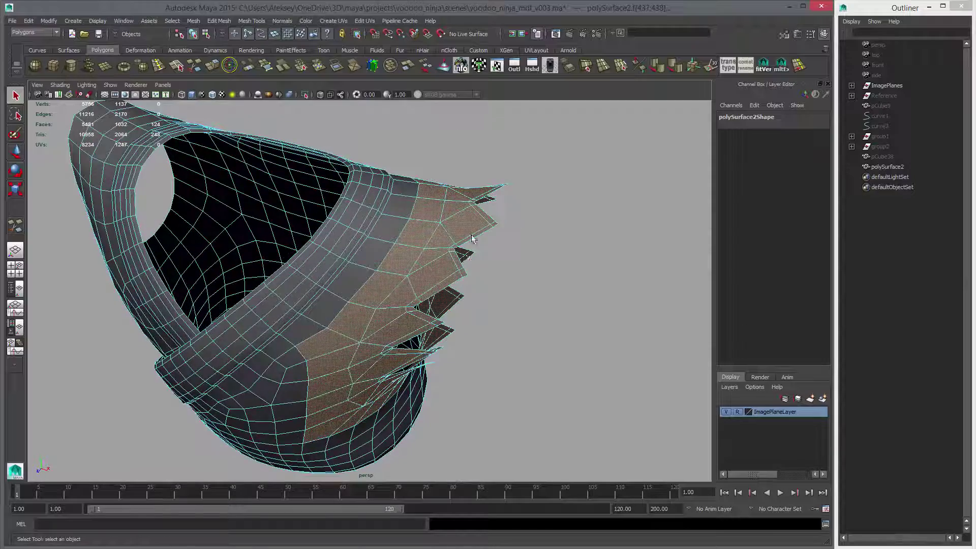
{"action": "left_click_drag", "start_coordinate": [470, 271], "coordinate": [511, 282], "text": "alt"}
{"action": "right_click_drag", "start_coordinate": [510, 282], "coordinate": [399, 310], "text": "alt"}
{"action": "left_click_drag", "start_coordinate": [391, 317], "coordinate": [350, 166], "text": "alt"}
{"action": "left_click_drag", "start_coordinate": [401, 282], "coordinate": [487, 274], "text": "alt"}
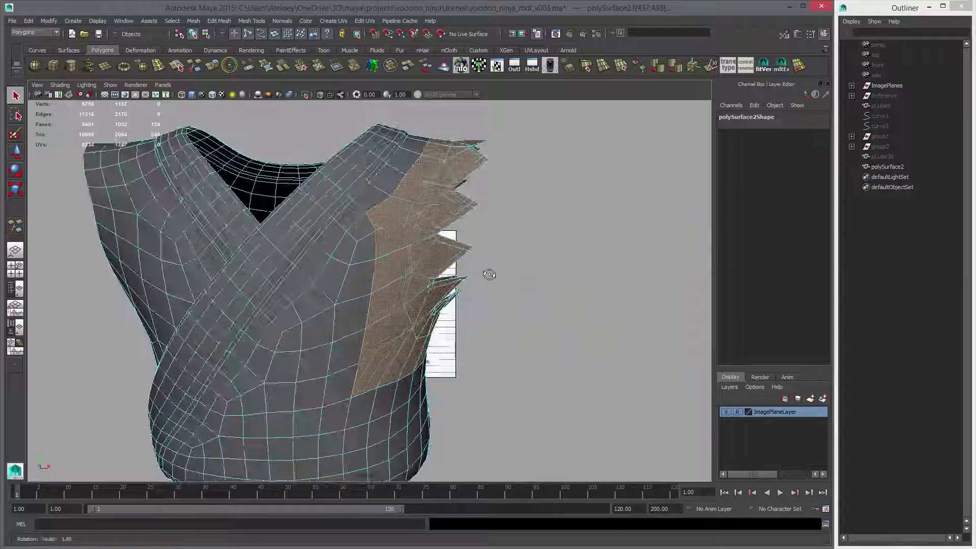
Duplicate the selected armhole faces as a separate mesh and delete the construction history.
{"action": "left_click", "coordinate": [193, 21]}
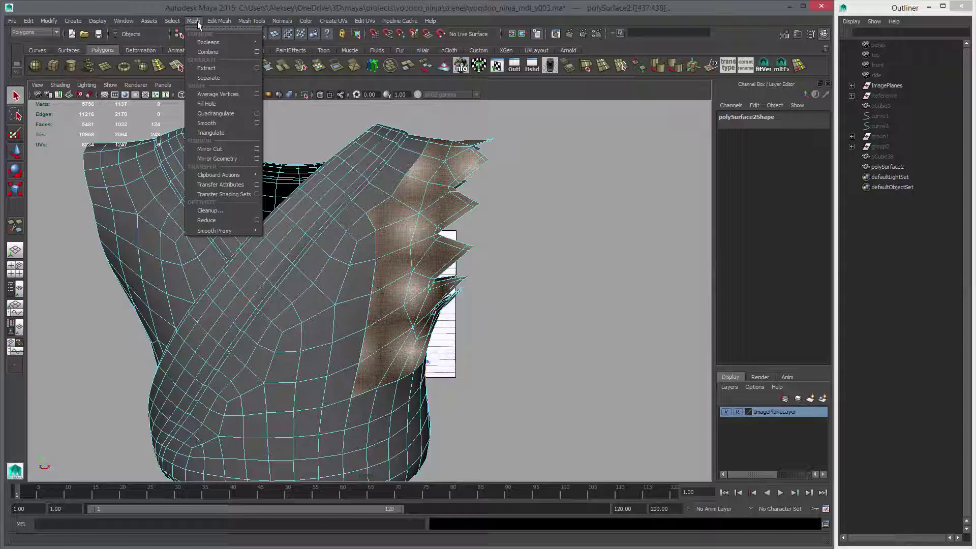
{"action": "mouse_move", "coordinate": [217, 23]}
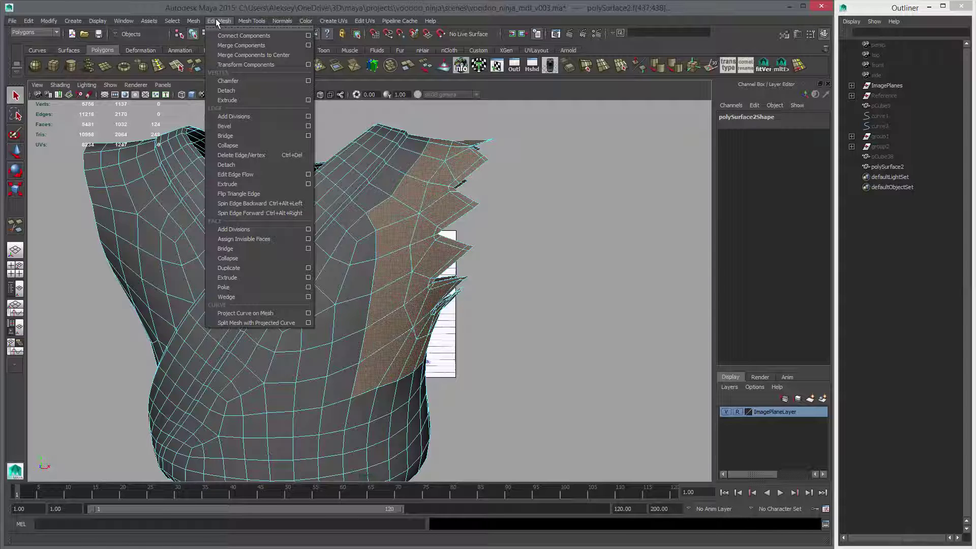
{"action": "left_click", "coordinate": [239, 269]}
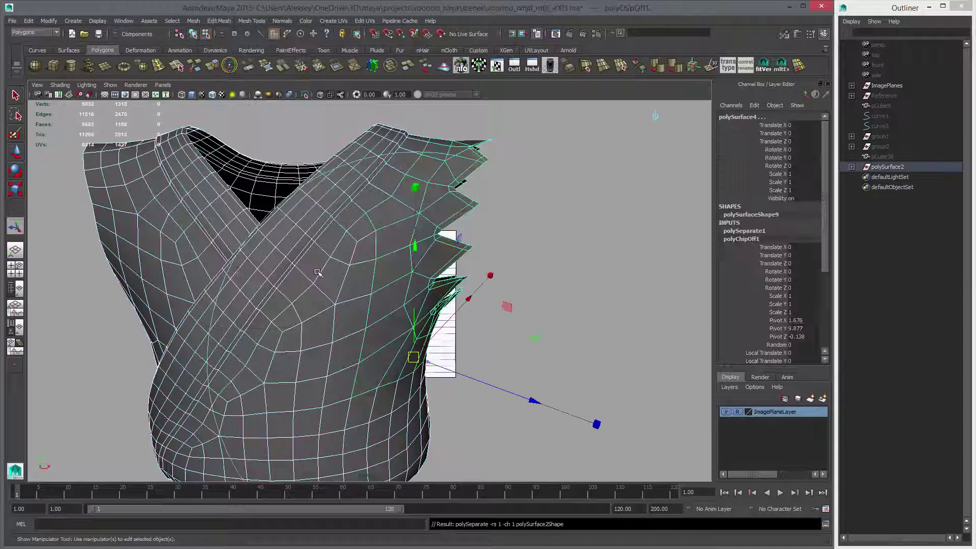
{"action": "key", "text": "alt+shift+d"}
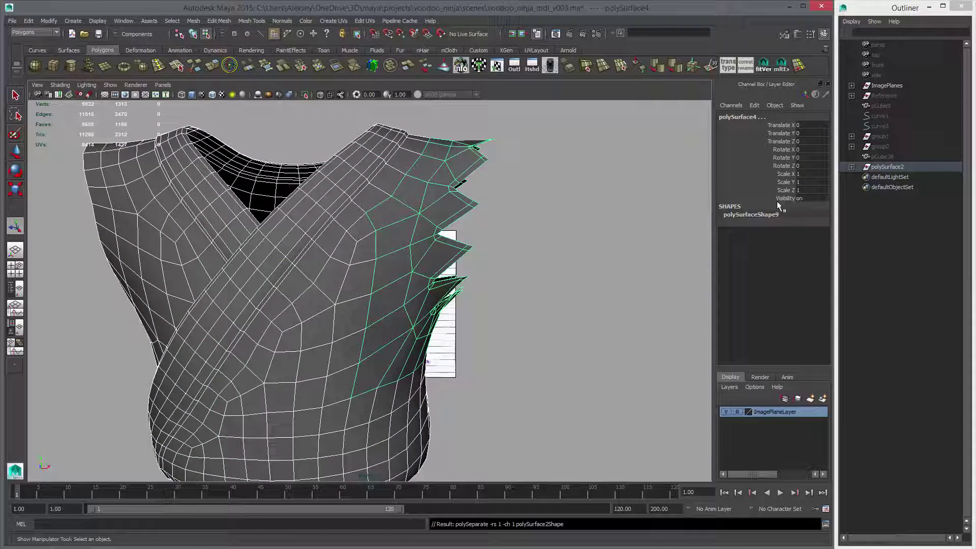
Select the duplicated armhole piece in the vest's group and mirror it to the opposite side with Scale X -1.
{"action": "left_click", "coordinate": [851, 167]}
{"action": "left_click", "coordinate": [894, 177]}
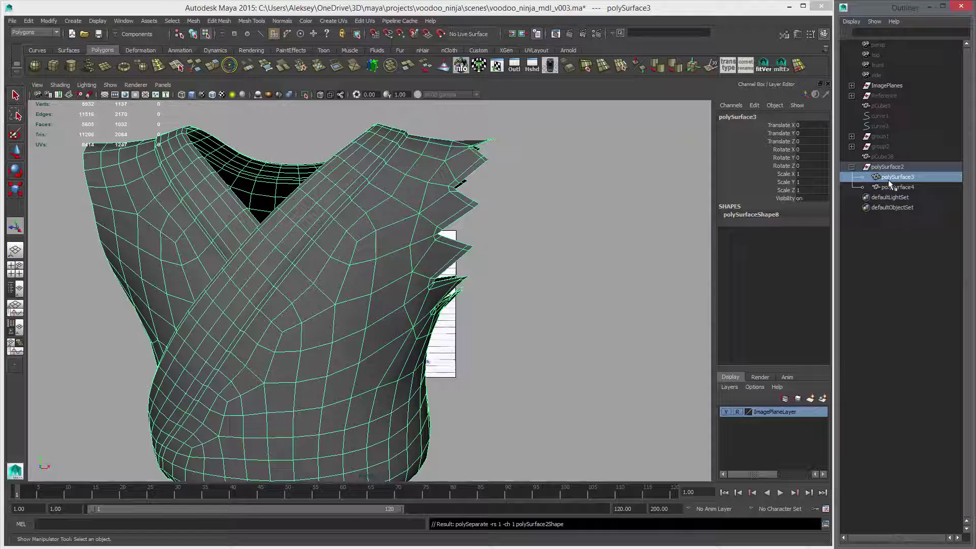
{"action": "left_click", "coordinate": [890, 188]}
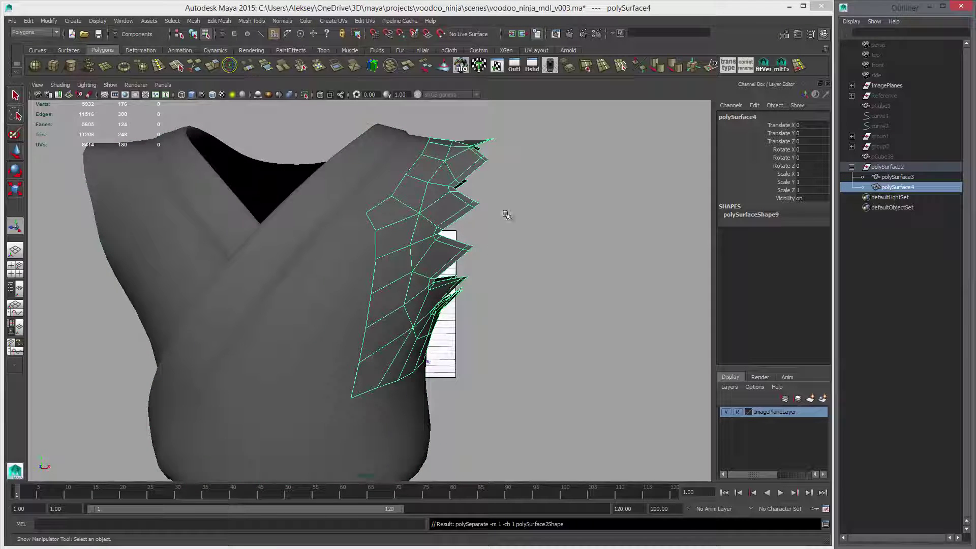
{"action": "scroll", "coordinate": [359, 217], "scroll_direction": "down", "scroll_amount": 5}
{"action": "key", "text": "w"}
{"action": "key", "text": "r"}
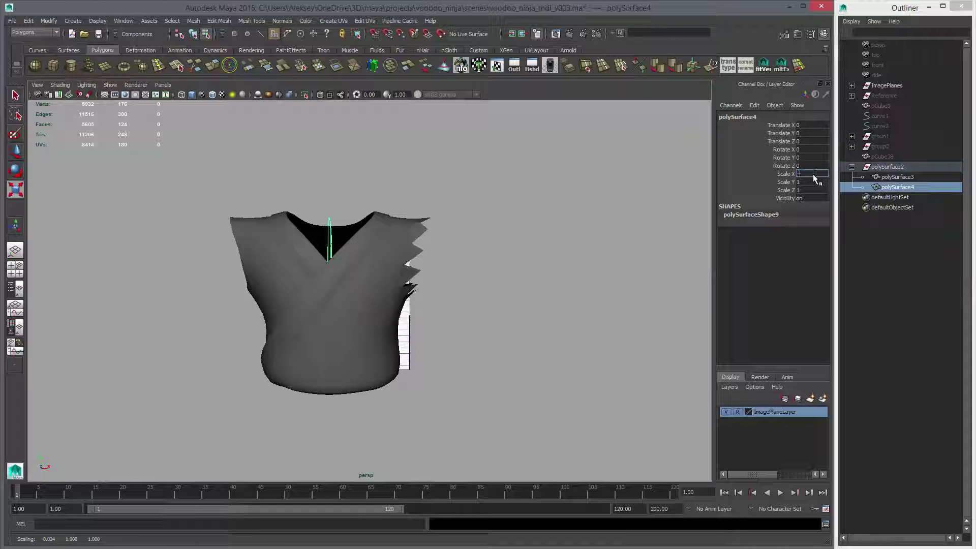
{"action": "key", "text": "Return"}
{"action": "right_click_drag", "start_coordinate": [360, 257], "coordinate": [488, 318], "text": "alt"}
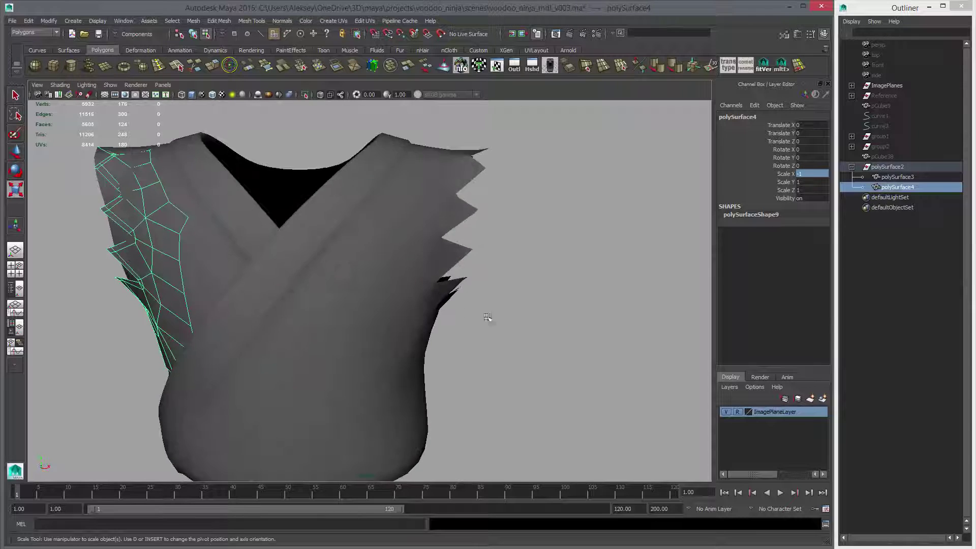
Select the vest body's faces along the mirrored band's inner edge at the upper chest and upper back and delete them.
{"action": "left_click_drag", "start_coordinate": [313, 266], "coordinate": [330, 281], "text": "alt"}
{"action": "middle_click_drag", "start_coordinate": [247, 270], "coordinate": [310, 229], "text": "alt"}
{"action": "left_click_drag", "start_coordinate": [306, 244], "coordinate": [342, 224], "text": "alt"}
{"action": "key", "text": "e"}
{"action": "key", "text": "w"}
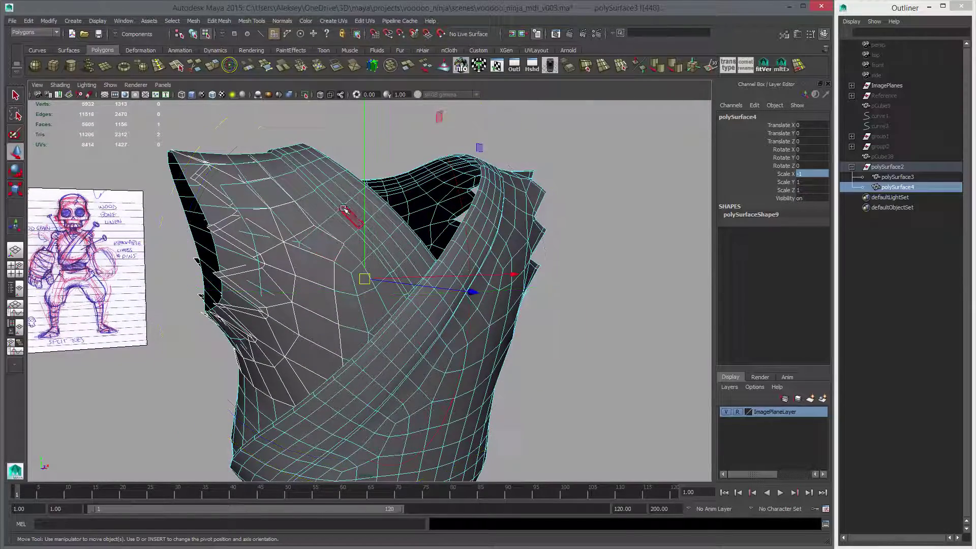
{"action": "left_click", "coordinate": [290, 218]}
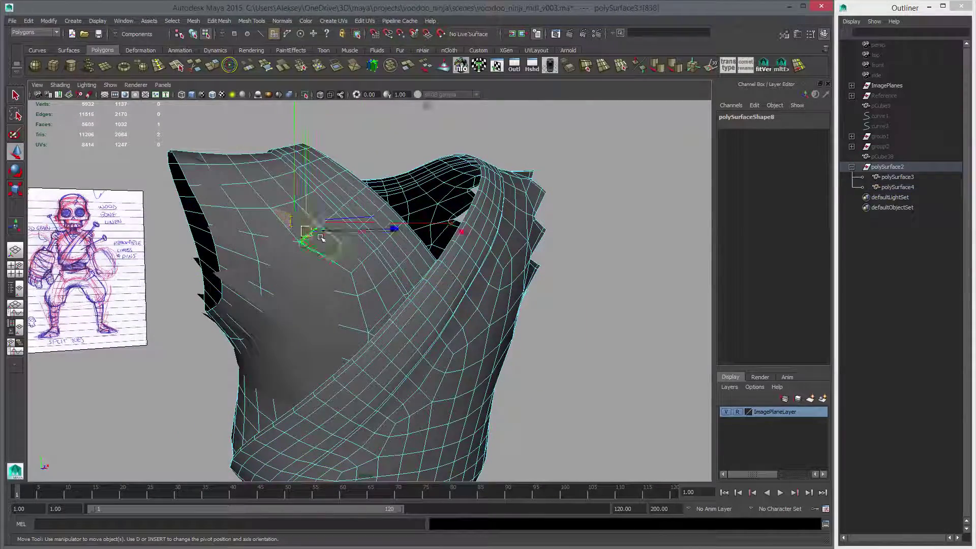
{"action": "left_click", "coordinate": [213, 95]}
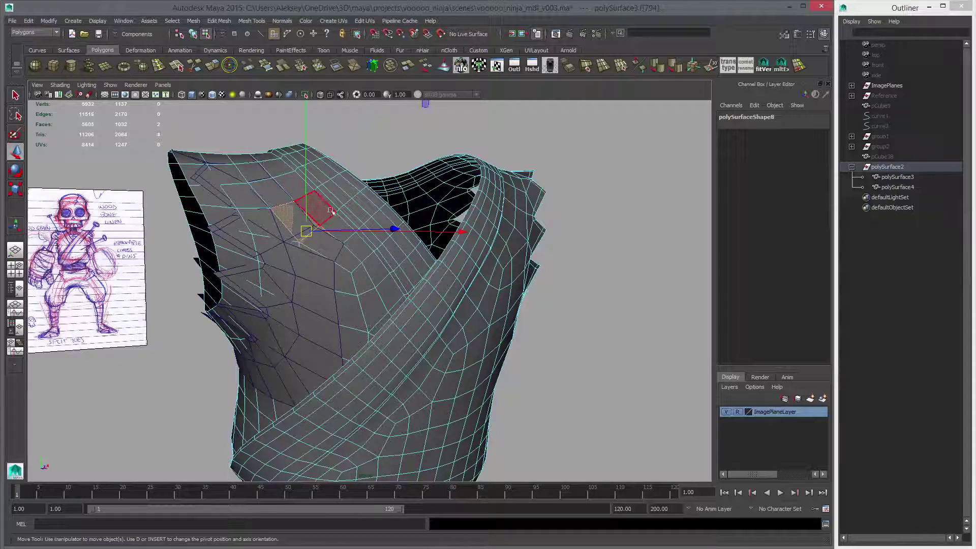
{"action": "mouse_move", "coordinate": [312, 212]}
{"action": "left_mouse_down", "text": "alt"}
{"action": "mouse_move", "coordinate": [326, 236]}
{"action": "mouse_move", "coordinate": [308, 303]}
{"action": "mouse_move", "coordinate": [348, 351]}
{"action": "mouse_move", "coordinate": [483, 320]}
{"action": "left_mouse_up", "text": "alt"}
{"action": "left_click", "coordinate": [307, 306], "text": "shift"}
{"action": "left_click", "coordinate": [285, 279], "text": "shift"}
{"action": "left_click", "coordinate": [433, 262], "text": "shift"}
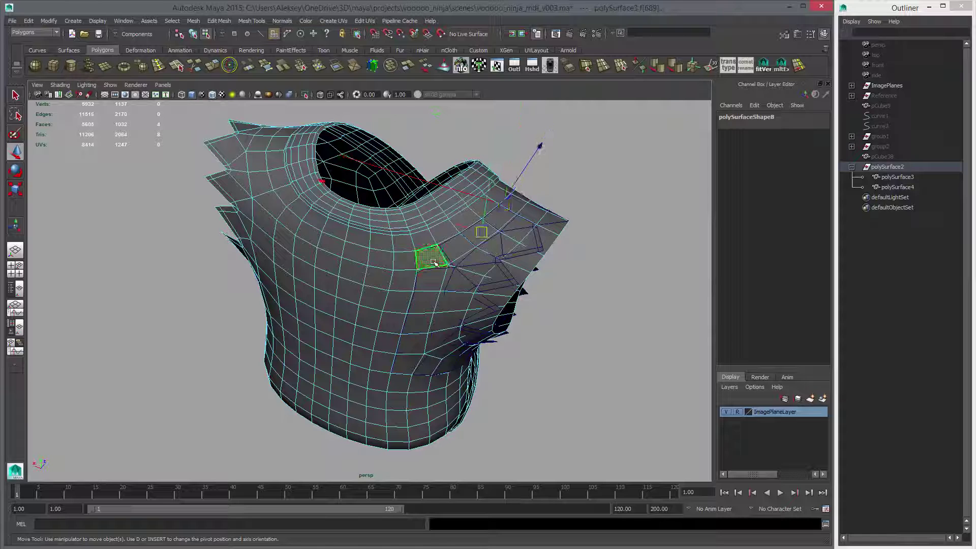
{"action": "key", "text": "Delete"}
Delete the strip of body faces running over the shoulder along the mirrored band's edge.
{"action": "left_click", "coordinate": [457, 246]}
{"action": "left_click", "coordinate": [482, 237], "text": "shift"}
{"action": "double_click", "coordinate": [482, 238], "text": "shift"}
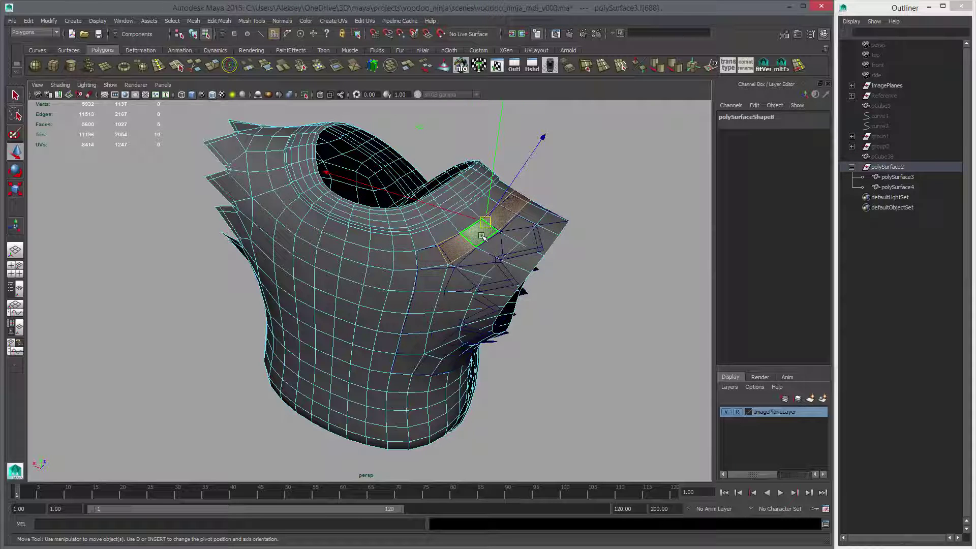
{"action": "key", "text": "Delete"}
Delete the column of body faces running down the back along the mirrored band's edge.
{"action": "left_click_drag", "start_coordinate": [444, 292], "coordinate": [429, 249], "text": "alt"}
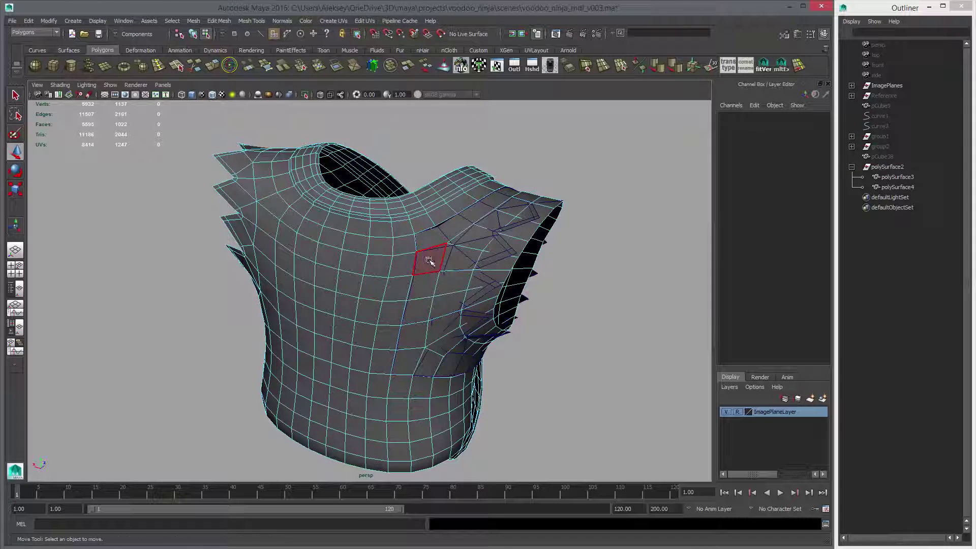
{"action": "left_click", "coordinate": [429, 260]}
{"action": "double_click", "coordinate": [404, 360], "text": "shift"}
{"action": "key", "text": "Delete"}
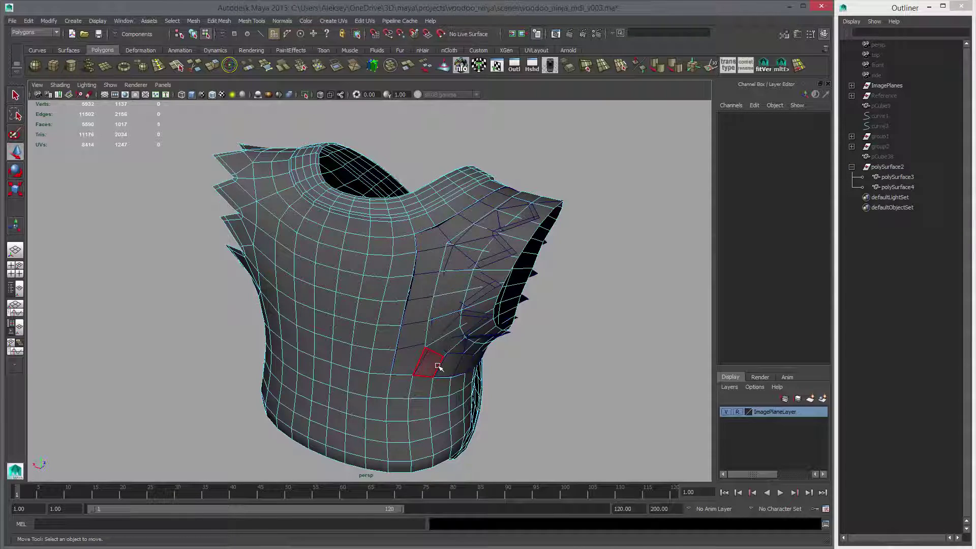
Delete the row of body faces below the armpit along the mirrored band's lower edge.
{"action": "left_click", "coordinate": [438, 367]}
{"action": "mouse_move", "coordinate": [438, 367]}
{"action": "left_mouse_down", "text": "alt"}
{"action": "mouse_move", "coordinate": [355, 355]}
{"action": "mouse_move", "coordinate": [377, 348]}
{"action": "mouse_move", "coordinate": [432, 377]}
{"action": "left_mouse_up", "text": "alt"}
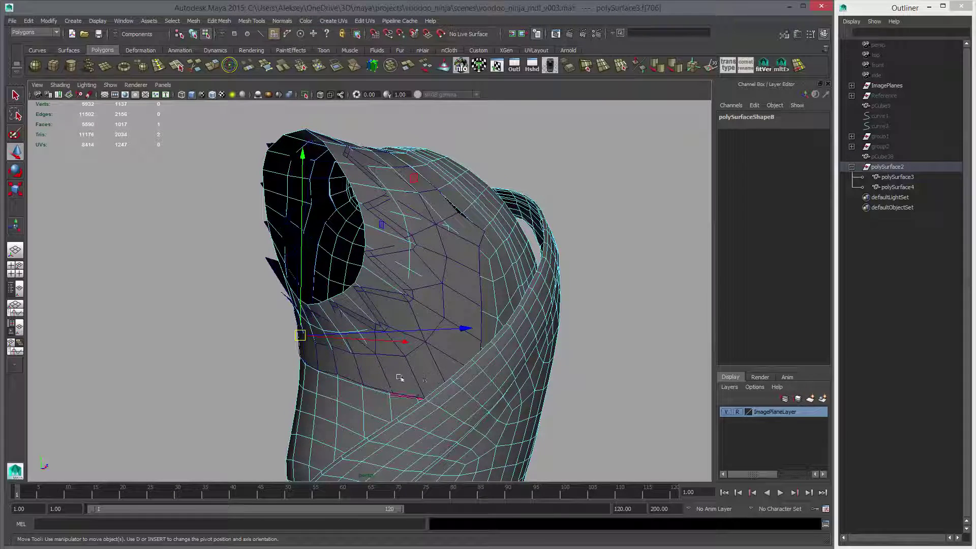
{"action": "left_click", "coordinate": [399, 377]}
{"action": "key", "text": "Delete"}
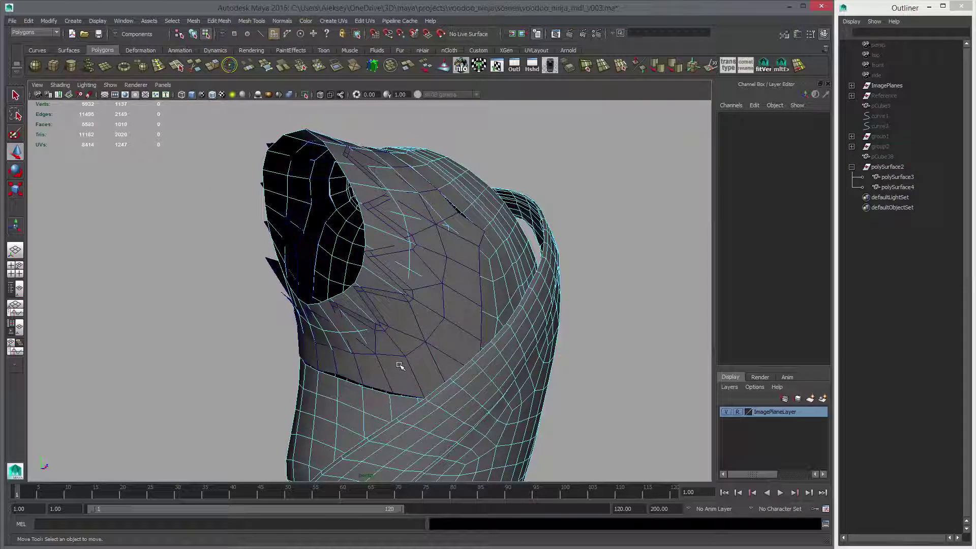
Select the front chest face column under the mirrored band, deselect its faces below the band, and delete the remaining ones.
{"action": "left_click_drag", "start_coordinate": [399, 363], "coordinate": [311, 369], "text": "alt"}
{"action": "middle_click_drag", "start_coordinate": [311, 370], "coordinate": [532, 366], "text": "alt"}
{"action": "left_click_drag", "start_coordinate": [532, 366], "coordinate": [612, 353], "text": "alt"}
{"action": "middle_click_drag", "start_coordinate": [611, 353], "coordinate": [529, 311], "text": "alt"}
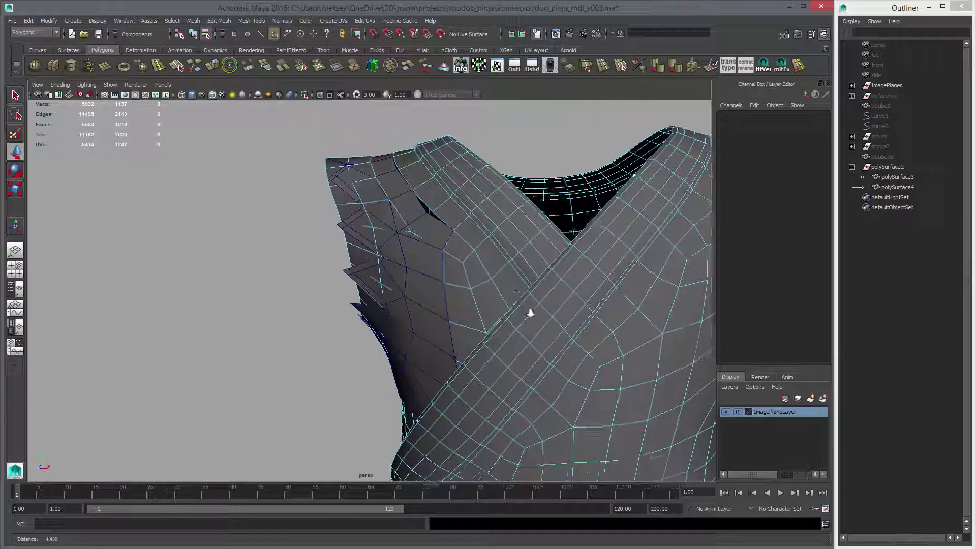
{"action": "scroll", "coordinate": [529, 311], "scroll_direction": "up", "scroll_amount": 2}
{"action": "left_click", "coordinate": [433, 250]}
{"action": "double_click", "coordinate": [440, 299], "text": "shift"}
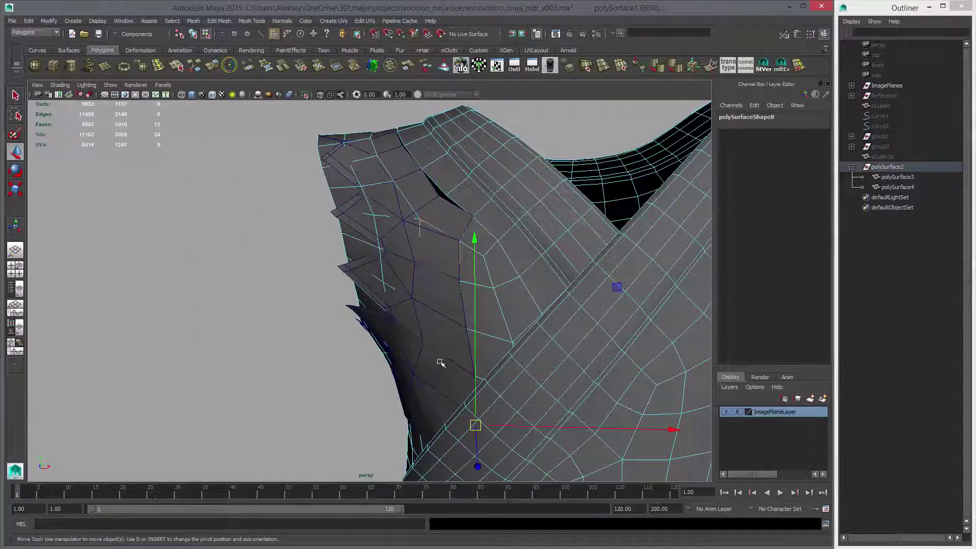
{"action": "left_click_drag", "start_coordinate": [440, 361], "coordinate": [554, 353], "text": "alt"}
{"action": "middle_click_drag", "start_coordinate": [554, 353], "coordinate": [490, 261], "text": "alt"}
{"action": "key", "text": "4"}
{"action": "left_click_drag", "start_coordinate": [328, 380], "coordinate": [405, 453], "text": "ctrl"}
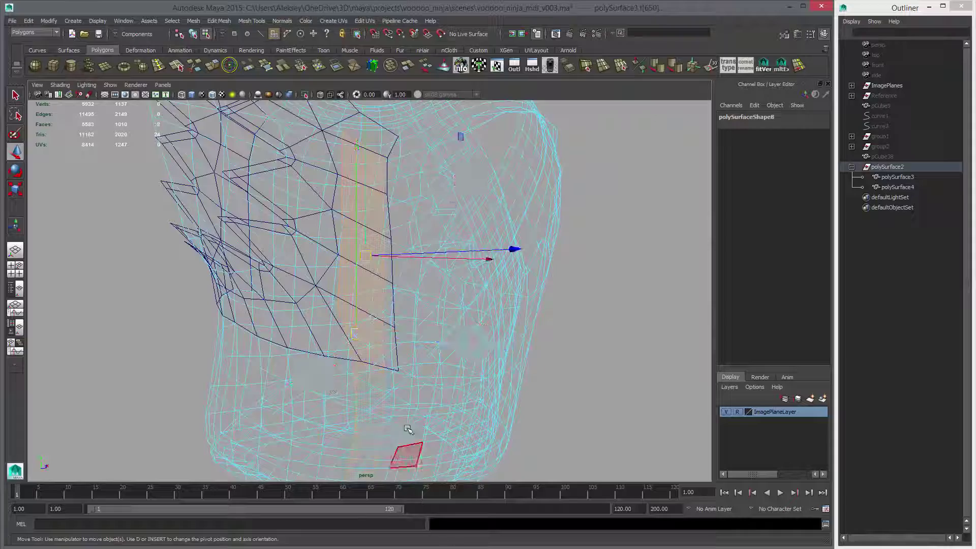
{"action": "middle_click_drag", "start_coordinate": [426, 368], "coordinate": [447, 274], "text": "alt"}
{"action": "mouse_move", "coordinate": [447, 272]}
{"action": "left_mouse_down", "text": "alt"}
{"action": "mouse_move", "coordinate": [340, 270]}
{"action": "mouse_move", "coordinate": [407, 311]}
{"action": "left_mouse_up", "text": "alt"}
{"action": "left_click", "coordinate": [415, 276]}
{"action": "key", "text": "5"}
{"action": "left_click_drag", "start_coordinate": [420, 248], "coordinate": [399, 219], "text": "alt"}
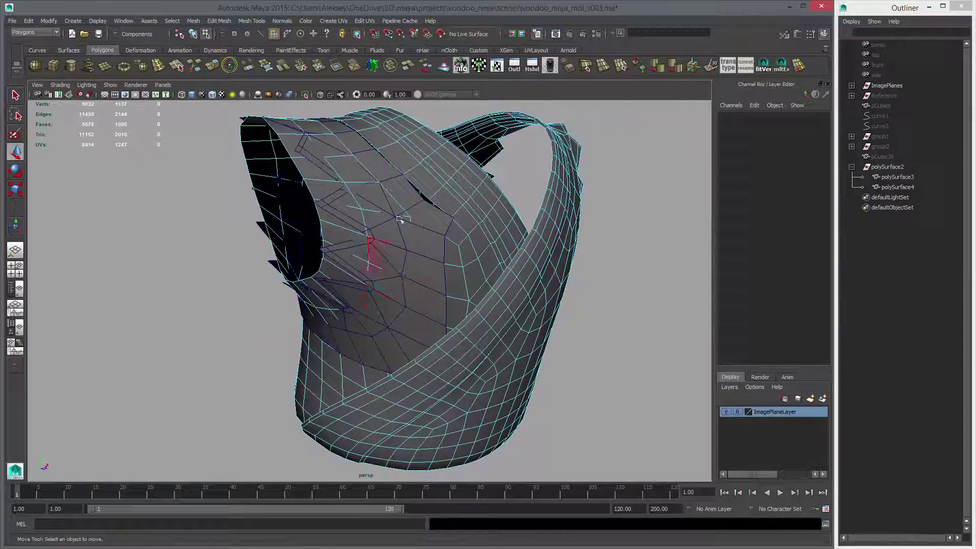
Delete the last face connecting the old armhole area at the band's lower front corner, and remove the whole detached armhole section.
{"action": "left_click", "coordinate": [340, 216]}
{"action": "mouse_move", "coordinate": [340, 289]}
{"action": "left_mouse_down", "text": "alt"}
{"action": "mouse_move", "coordinate": [434, 270]}
{"action": "mouse_move", "coordinate": [371, 288]}
{"action": "mouse_move", "coordinate": [427, 337]}
{"action": "mouse_move", "coordinate": [432, 300]}
{"action": "left_mouse_up", "text": "alt"}
{"action": "left_click", "coordinate": [450, 344]}
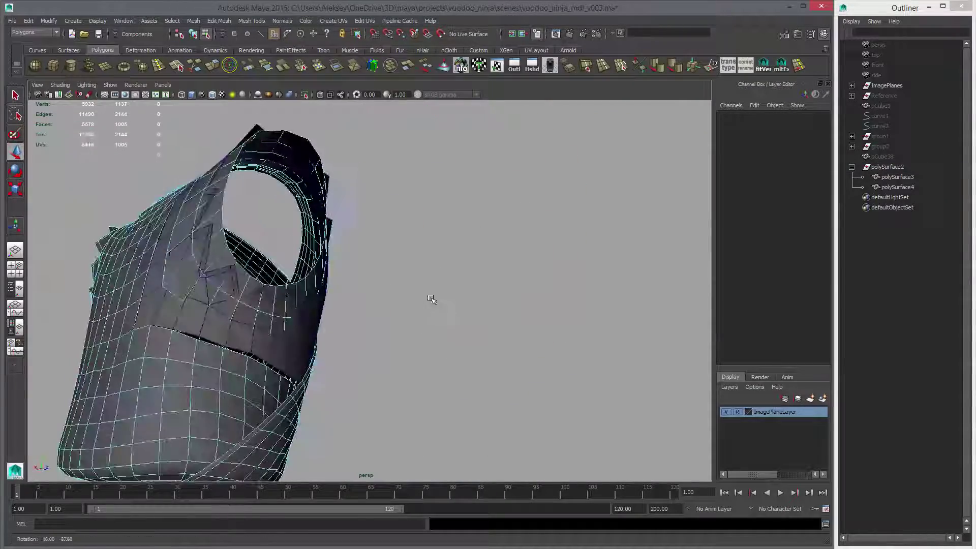
{"action": "key", "text": "4"}
{"action": "mouse_move", "coordinate": [438, 353]}
{"action": "left_mouse_down", "text": "alt"}
{"action": "mouse_move", "coordinate": [352, 370]}
{"action": "mouse_move", "coordinate": [358, 362]}
{"action": "left_mouse_up", "text": "alt"}
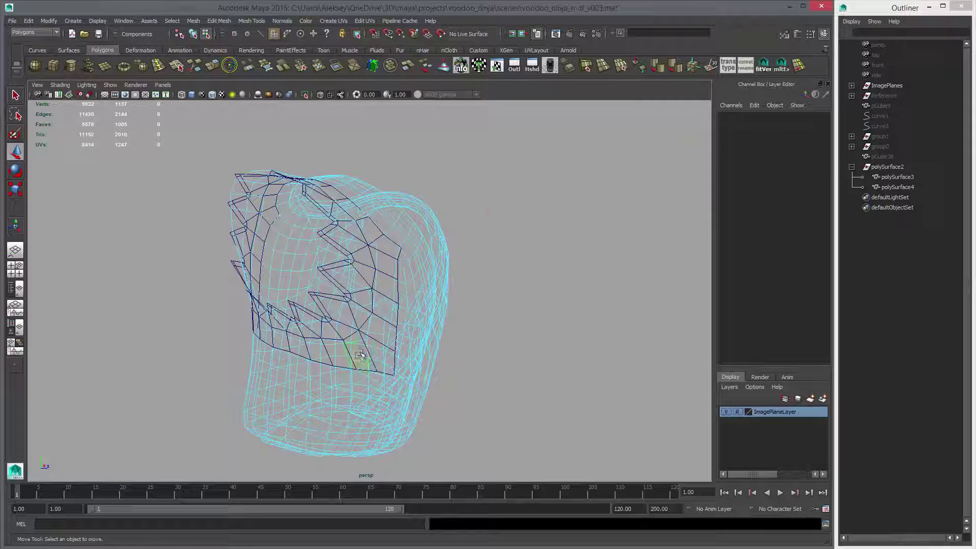
{"action": "left_click", "coordinate": [359, 362]}
{"action": "key", "text": "Delete"}
{"action": "key", "text": "5"}
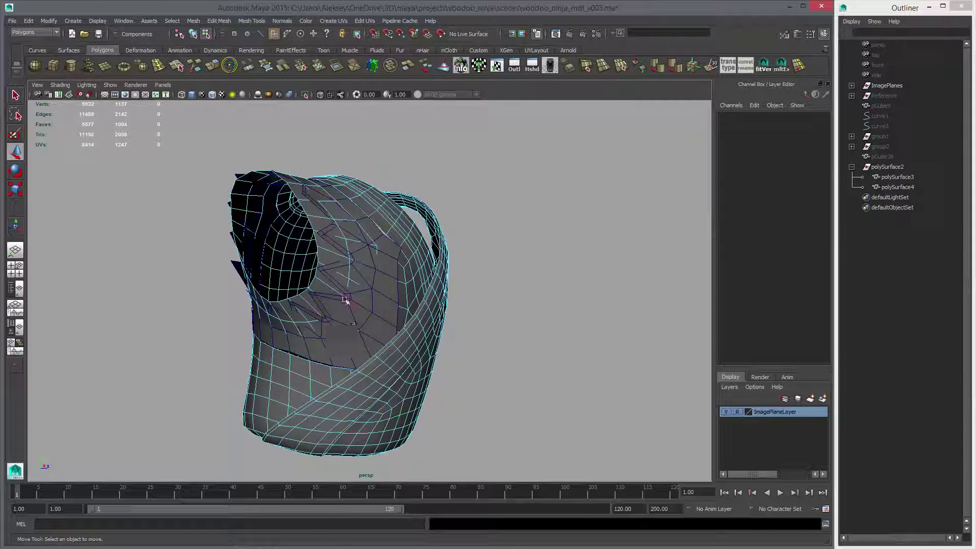
{"action": "double_click", "coordinate": [342, 292]}
{"action": "key", "text": "Delete"}
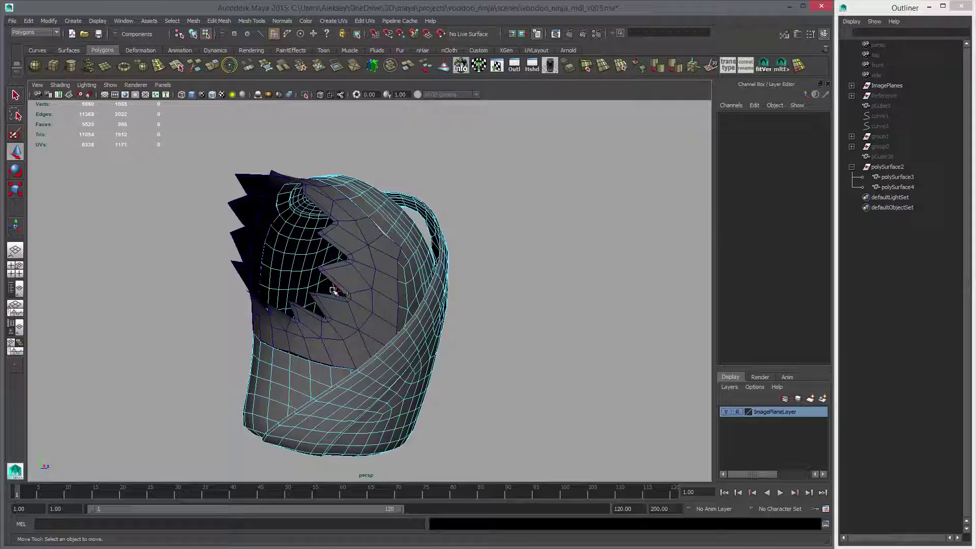
Select the outer ring of faces on the mirrored torn armhole band and delete it.
{"action": "left_click_drag", "start_coordinate": [334, 291], "coordinate": [366, 299], "text": "alt"}
{"action": "left_click", "coordinate": [367, 301]}
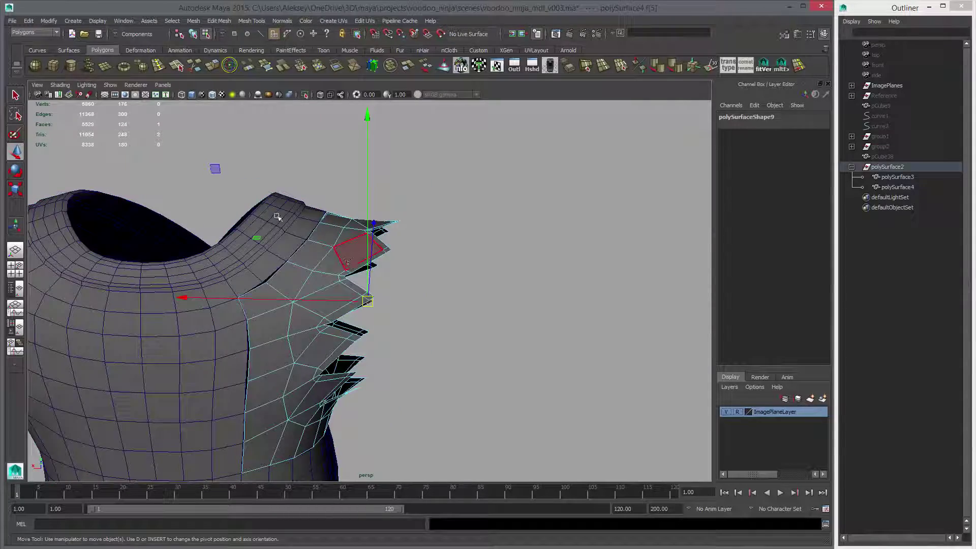
{"action": "middle_click_drag", "start_coordinate": [294, 300], "coordinate": [384, 243], "text": "alt"}
{"action": "right_click_drag", "start_coordinate": [384, 243], "coordinate": [435, 198], "text": "alt"}
{"action": "middle_click_drag", "start_coordinate": [460, 168], "coordinate": [409, 246], "text": "alt"}
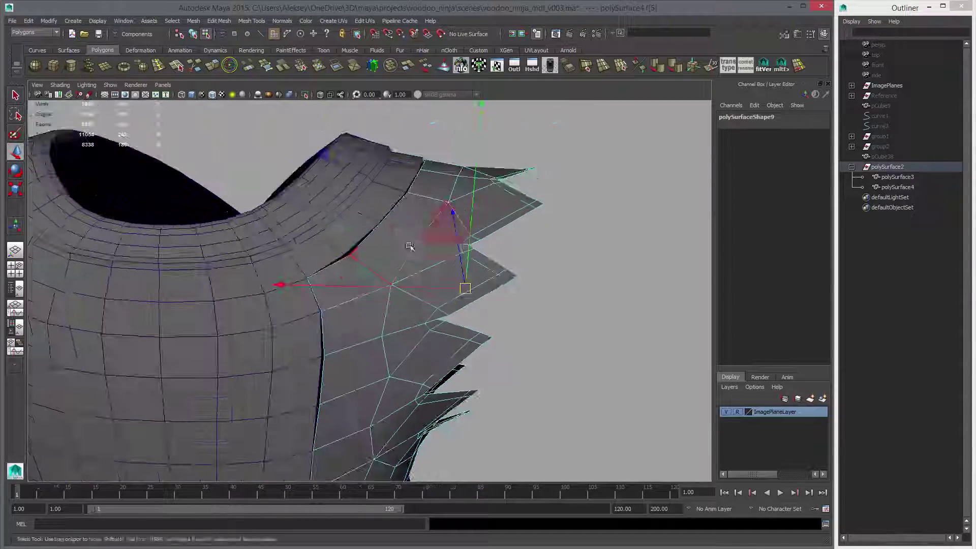
{"action": "key", "text": "q"}
{"action": "right_click_drag", "start_coordinate": [393, 247], "coordinate": [370, 236]}
{"action": "left_click", "coordinate": [392, 261]}
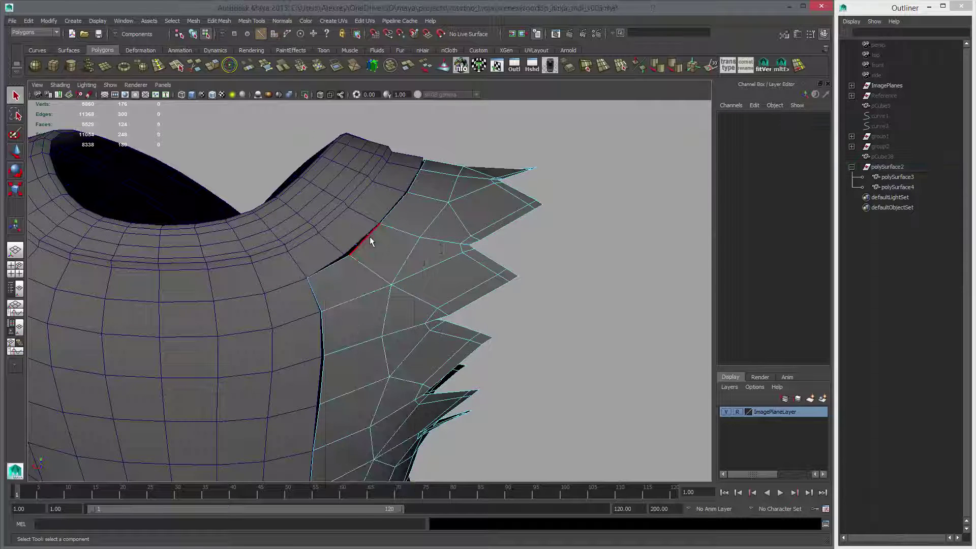
{"action": "left_click", "coordinate": [369, 235]}
{"action": "mouse_move", "coordinate": [381, 275]}
{"action": "right_mouse_down", "text": "alt"}
{"action": "mouse_move", "coordinate": [364, 269]}
{"action": "mouse_move", "coordinate": [391, 272]}
{"action": "mouse_move", "coordinate": [390, 290]}
{"action": "right_mouse_up", "text": "alt"}
{"action": "key", "text": "Delete"}
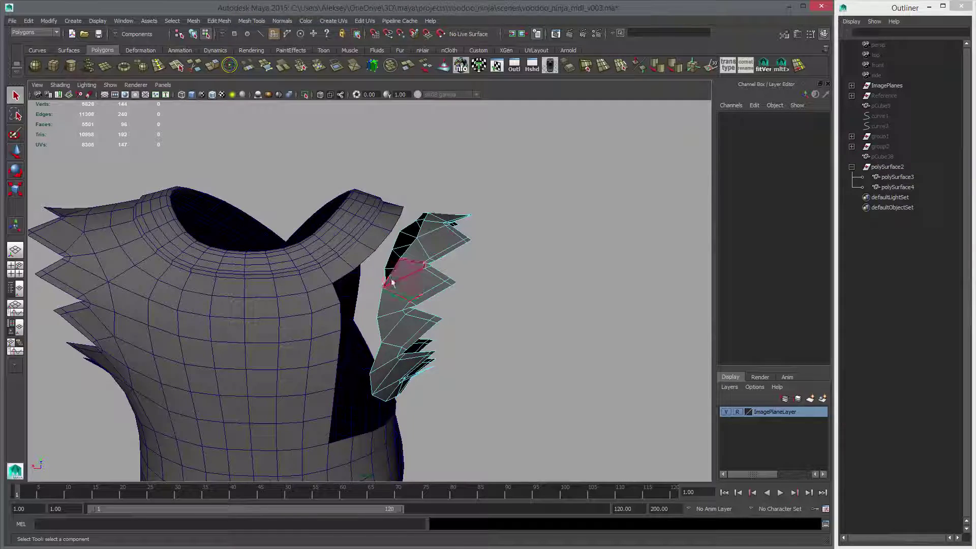
Undo the ring deletion, check the selected faces around the whole armhole, and delete the ring again.
{"action": "left_click_drag", "start_coordinate": [502, 303], "coordinate": [342, 296], "text": "alt"}
{"action": "middle_click_drag", "start_coordinate": [370, 276], "coordinate": [382, 295], "text": "alt"}
{"action": "right_click_drag", "start_coordinate": [382, 294], "coordinate": [458, 307], "text": "alt"}
{"action": "left_click_drag", "start_coordinate": [457, 307], "coordinate": [431, 304], "text": "alt"}
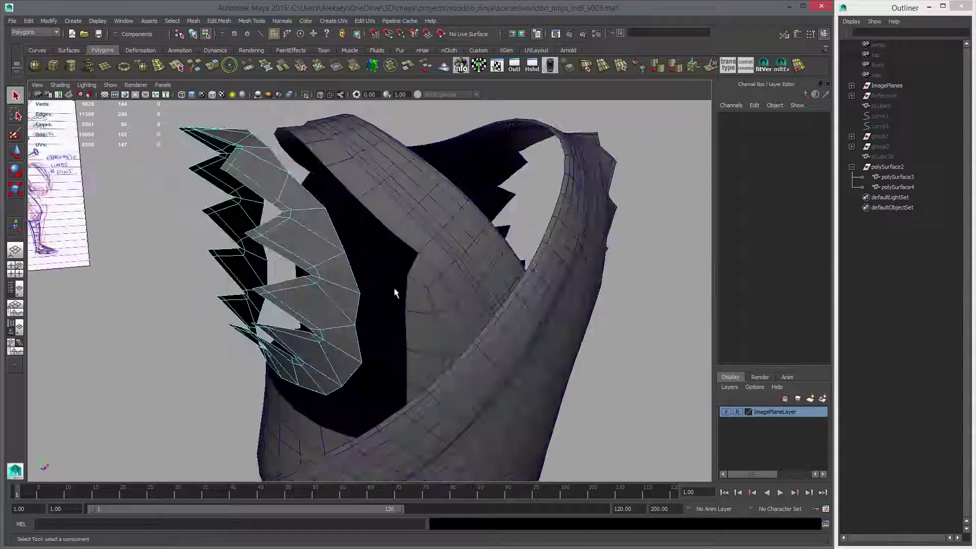
{"action": "key", "text": "ctrl+z"}
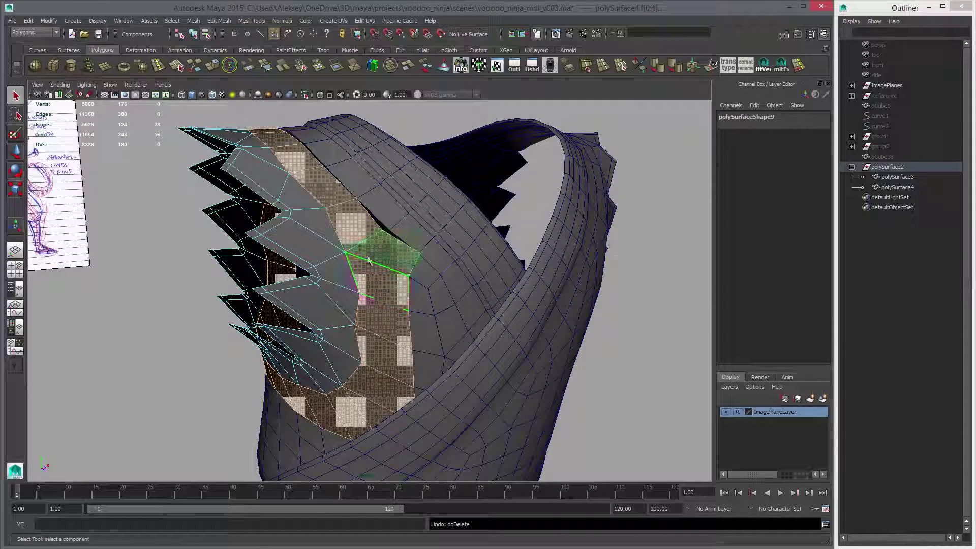
{"action": "left_click_drag", "start_coordinate": [375, 321], "coordinate": [433, 298], "text": "alt"}
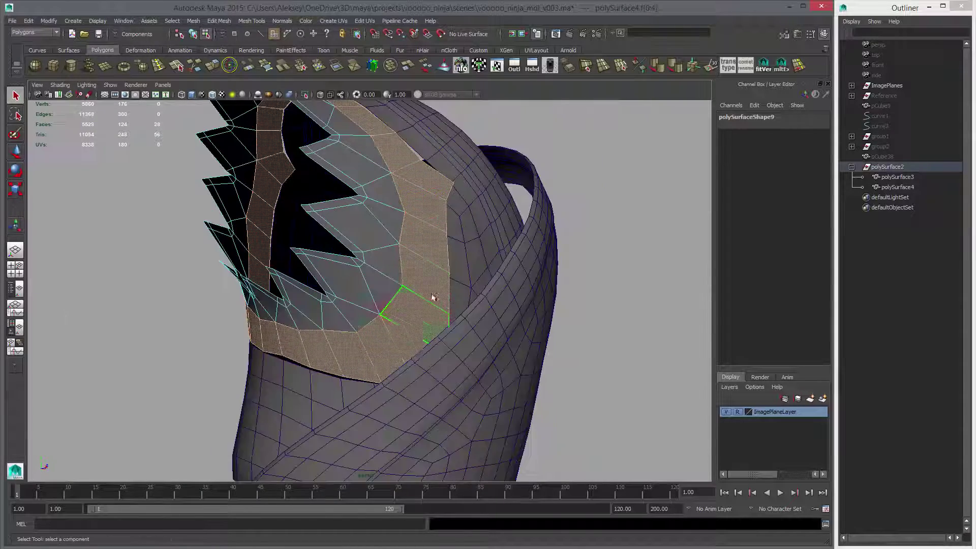
{"action": "left_click_drag", "start_coordinate": [404, 343], "coordinate": [302, 326], "text": "alt"}
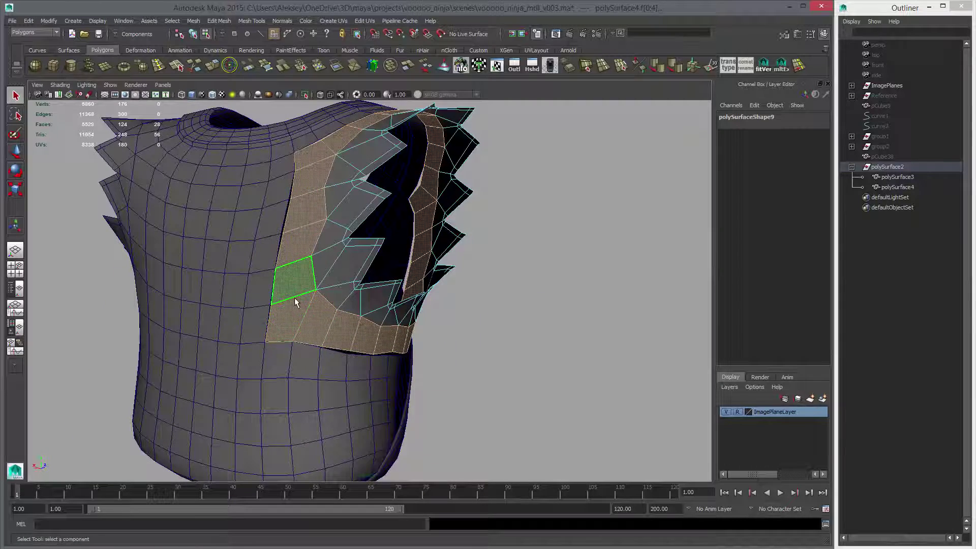
{"action": "left_click_drag", "start_coordinate": [335, 253], "coordinate": [286, 214], "text": "alt"}
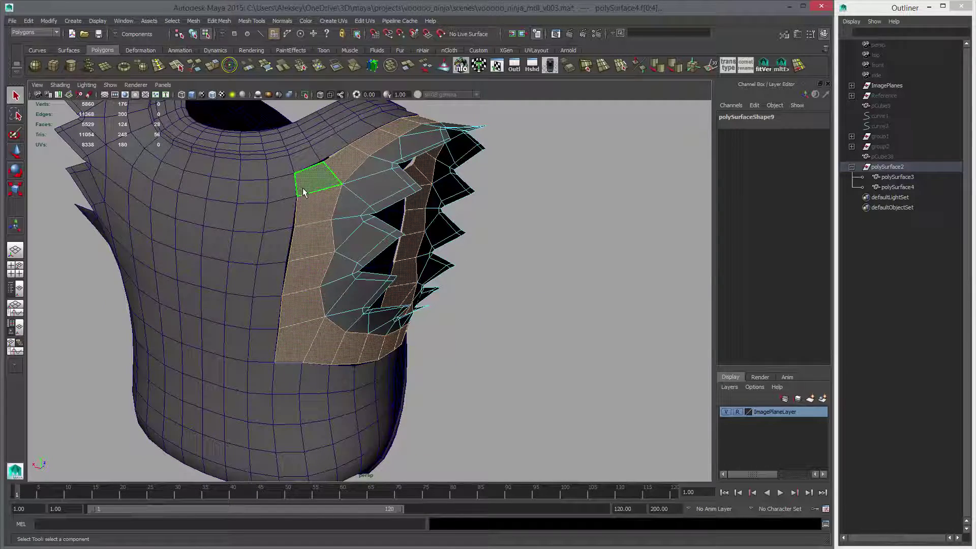
{"action": "left_click_drag", "start_coordinate": [294, 248], "coordinate": [400, 292], "text": "alt"}
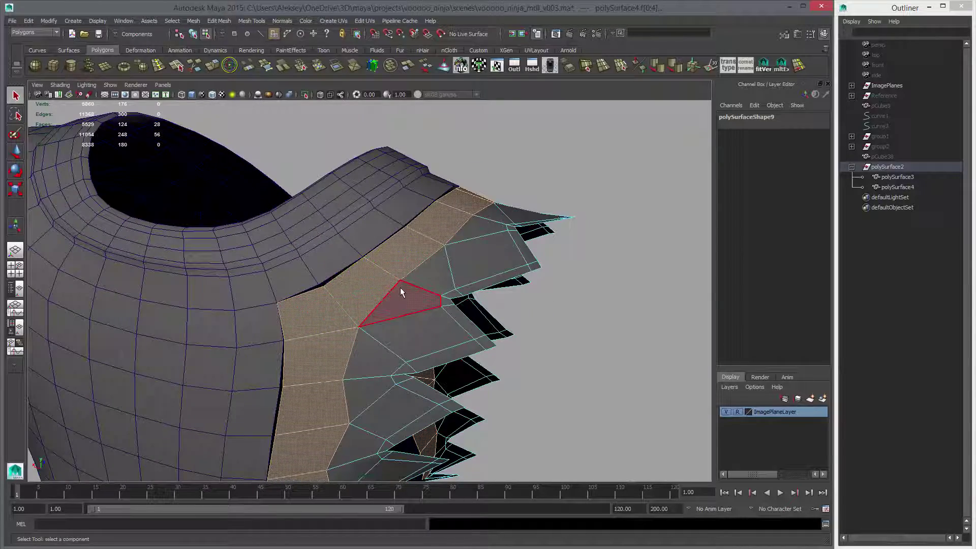
{"action": "key", "text": "Delete"}
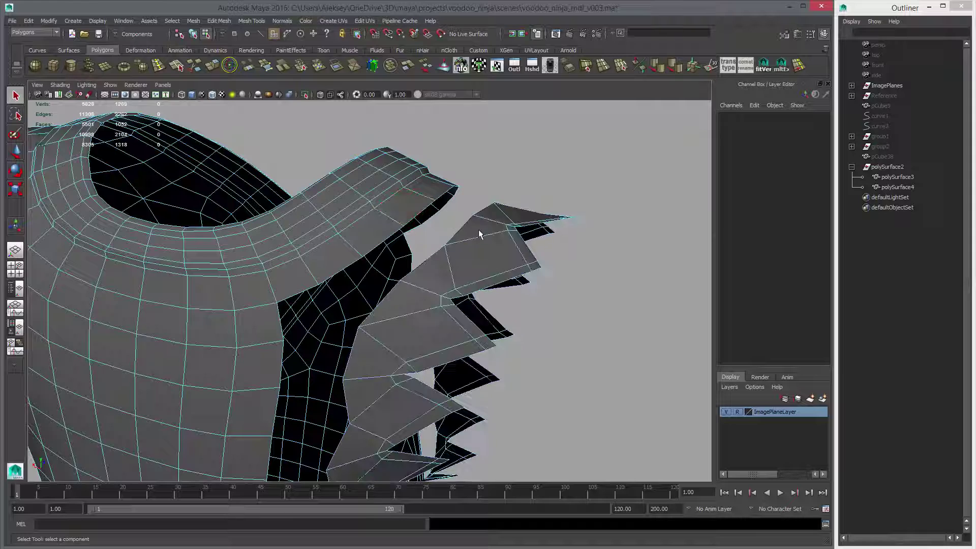
Combine the vest body and the mirrored torn band into one mesh and switch to edge selection.
{"action": "right_click_drag", "start_coordinate": [478, 230], "coordinate": [501, 216]}
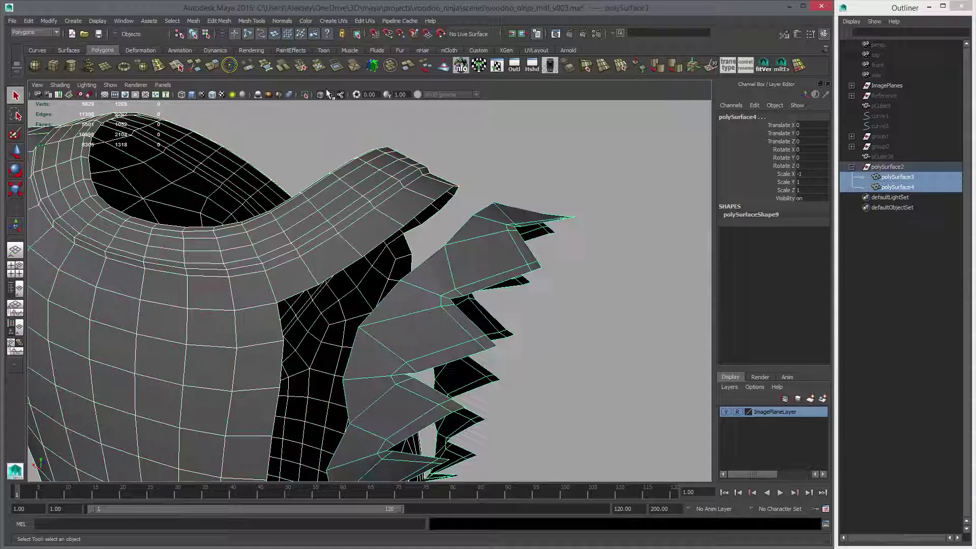
{"action": "left_click", "coordinate": [308, 67]}
{"action": "right_click_drag", "start_coordinate": [365, 225], "coordinate": [357, 264]}
Select the facing border edges of the band and vest body over the shoulder and bridge the gap between them.
{"action": "left_click", "coordinate": [351, 266]}
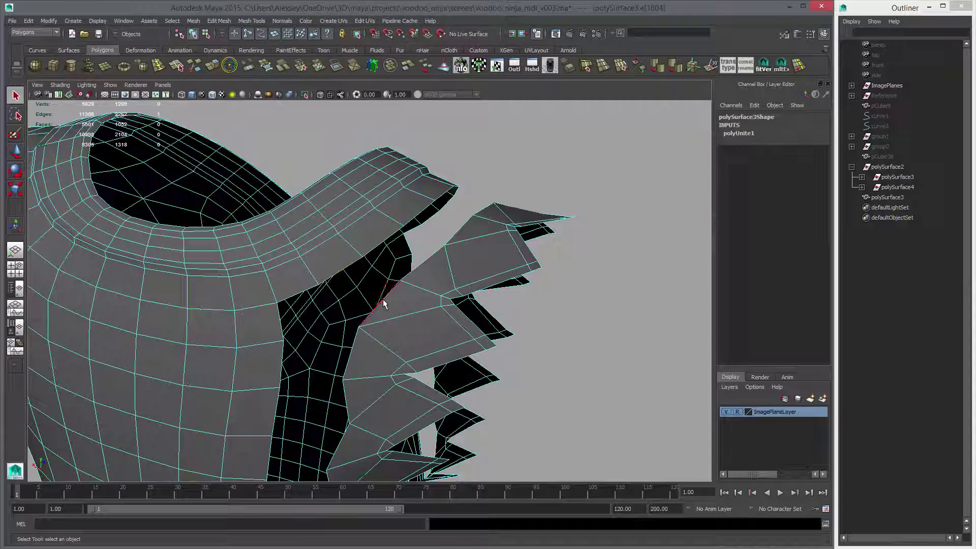
{"action": "left_click_drag", "start_coordinate": [386, 304], "coordinate": [346, 251], "text": "alt"}
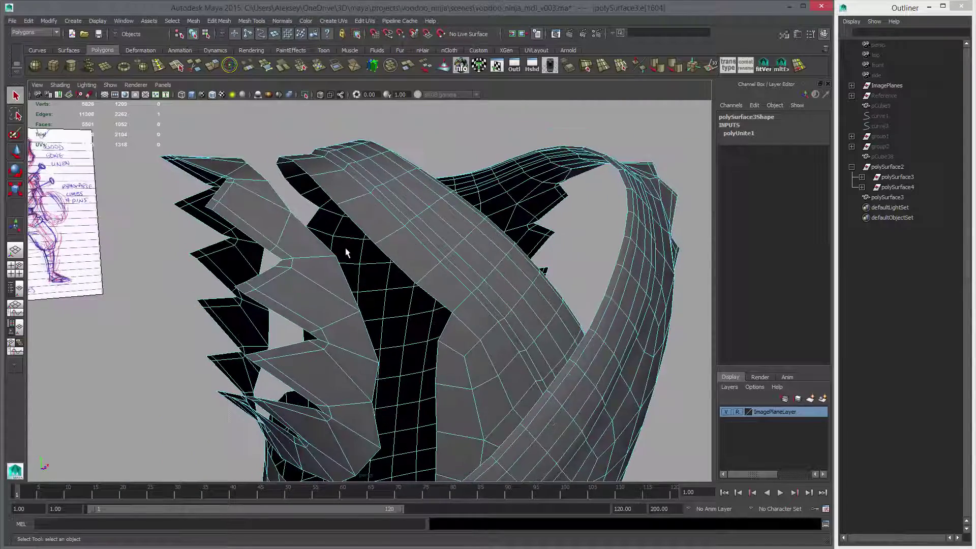
{"action": "double_click", "coordinate": [345, 278]}
{"action": "left_click", "coordinate": [344, 278], "text": "shift"}
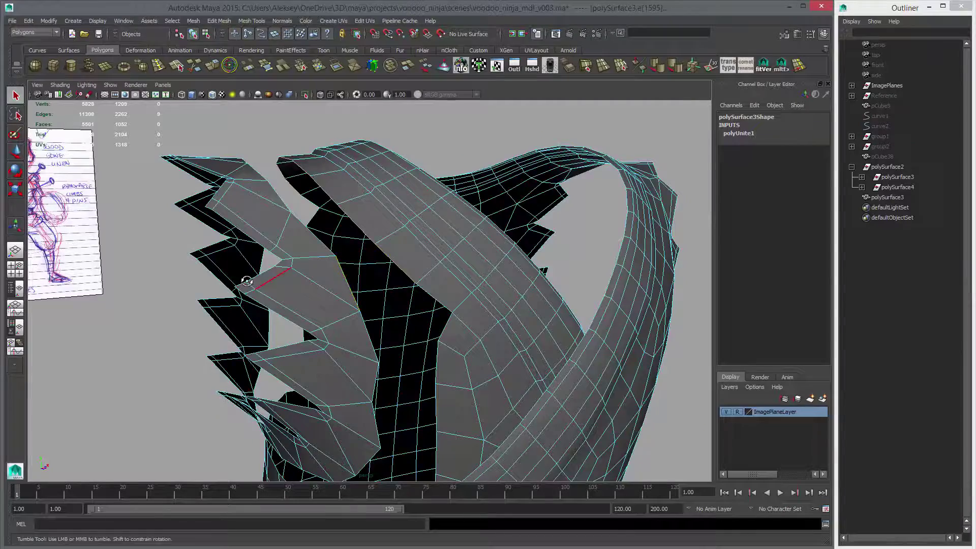
{"action": "left_click_drag", "start_coordinate": [245, 285], "coordinate": [434, 293], "text": "alt"}
{"action": "left_click_drag", "start_coordinate": [470, 262], "coordinate": [413, 274], "text": "alt"}
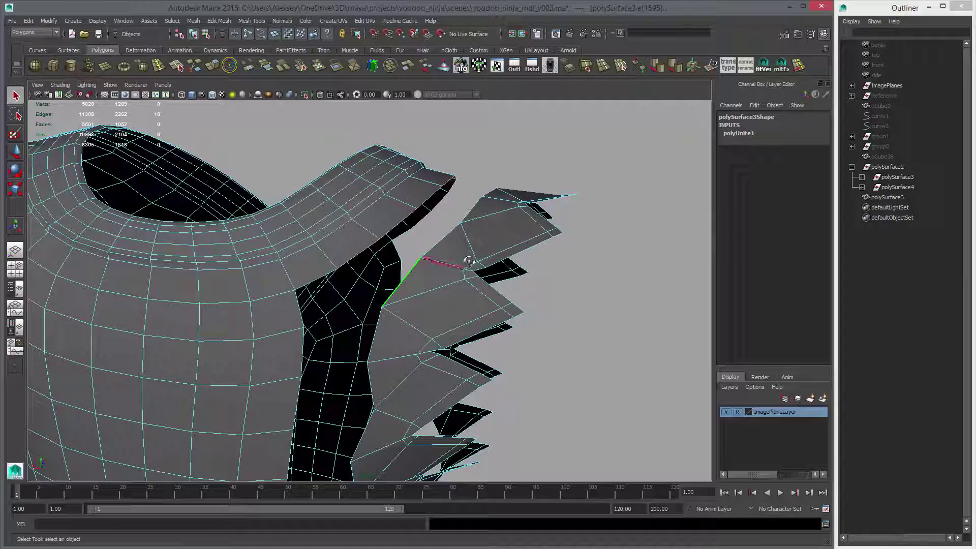
{"action": "left_click_drag", "start_coordinate": [468, 262], "coordinate": [449, 196], "text": "alt"}
{"action": "left_click", "coordinate": [247, 69]}
Bridge the band's front border edges to the facing chest edges below the shoulder, and briefly preview the mesh smoothed.
{"action": "left_click", "coordinate": [350, 248]}
{"action": "left_click", "coordinate": [380, 315]}
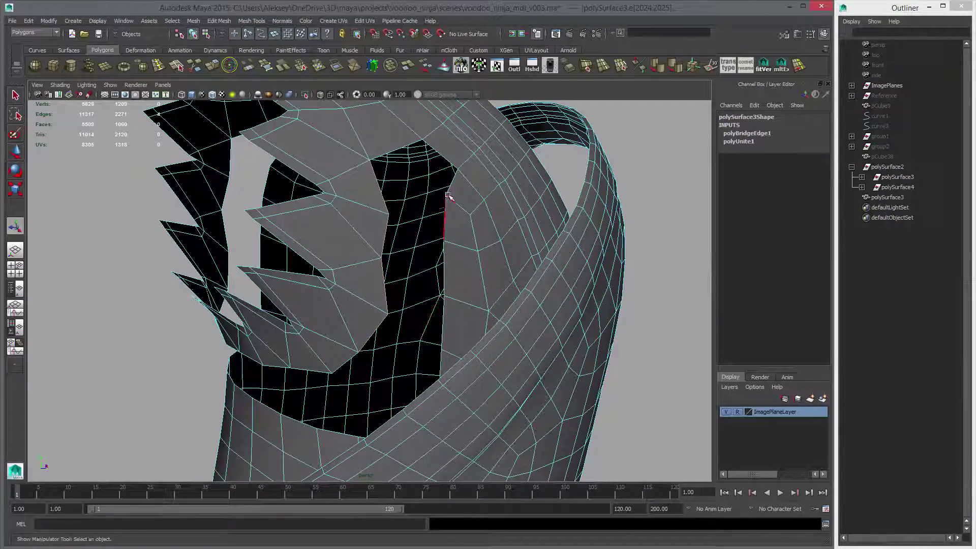
{"action": "left_click", "coordinate": [448, 225], "text": "shift"}
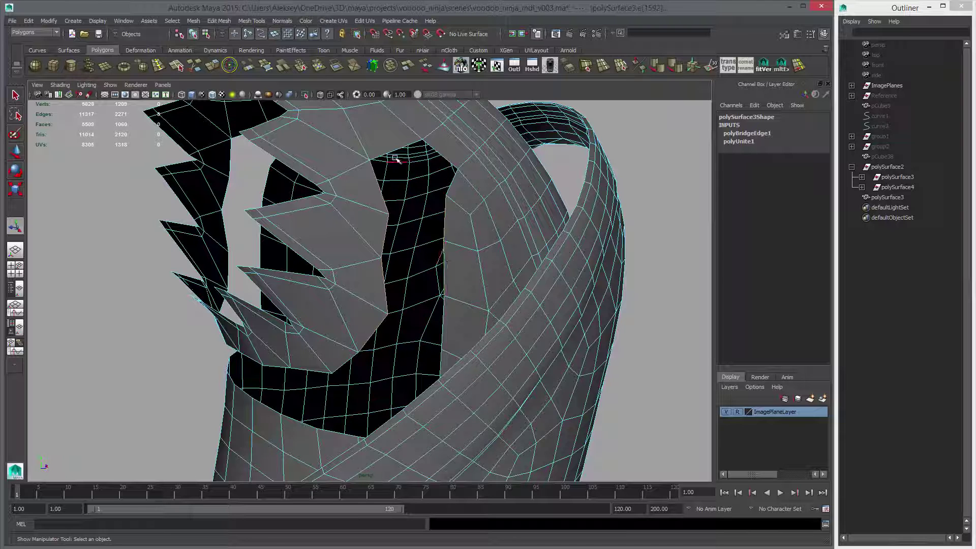
{"action": "left_click_drag", "start_coordinate": [458, 263], "coordinate": [459, 224], "text": "alt"}
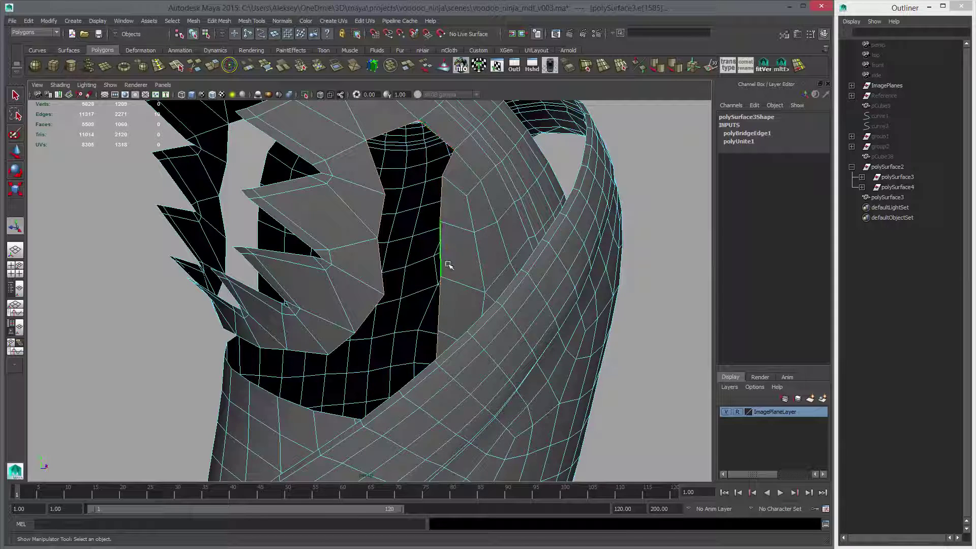
{"action": "left_click_drag", "start_coordinate": [449, 265], "coordinate": [447, 252], "text": "alt"}
{"action": "left_click", "coordinate": [248, 66]}
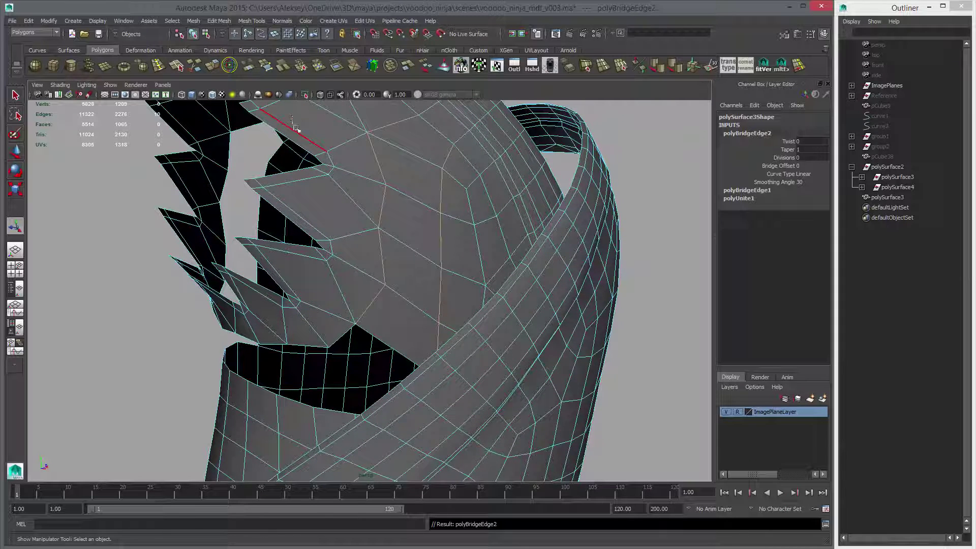
{"action": "key", "text": "3"}
{"action": "key", "text": "1"}
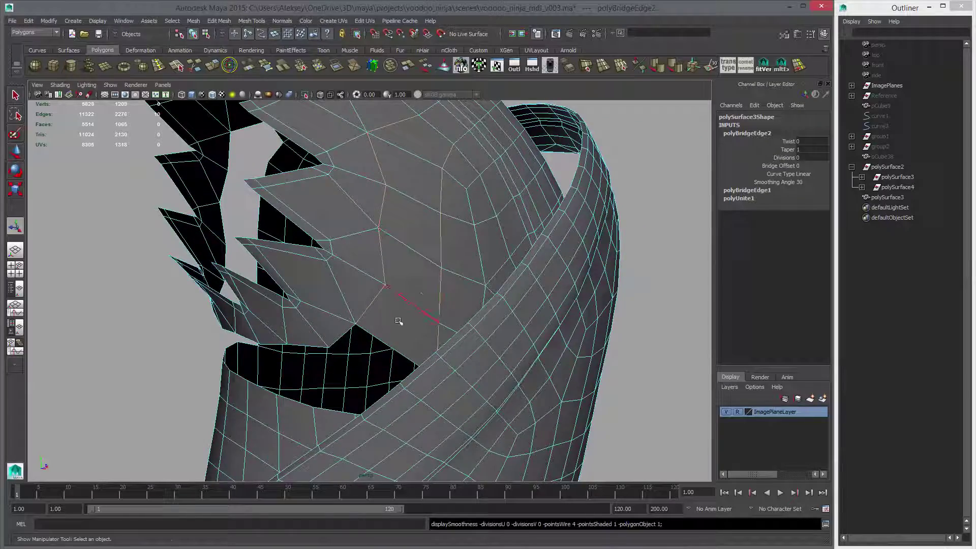
Select the hole's border edges, keep only the facing edges under the armpit, bridge them, and briefly preview the mesh smoothed.
{"action": "left_click_drag", "start_coordinate": [399, 320], "coordinate": [391, 235], "text": "alt"}
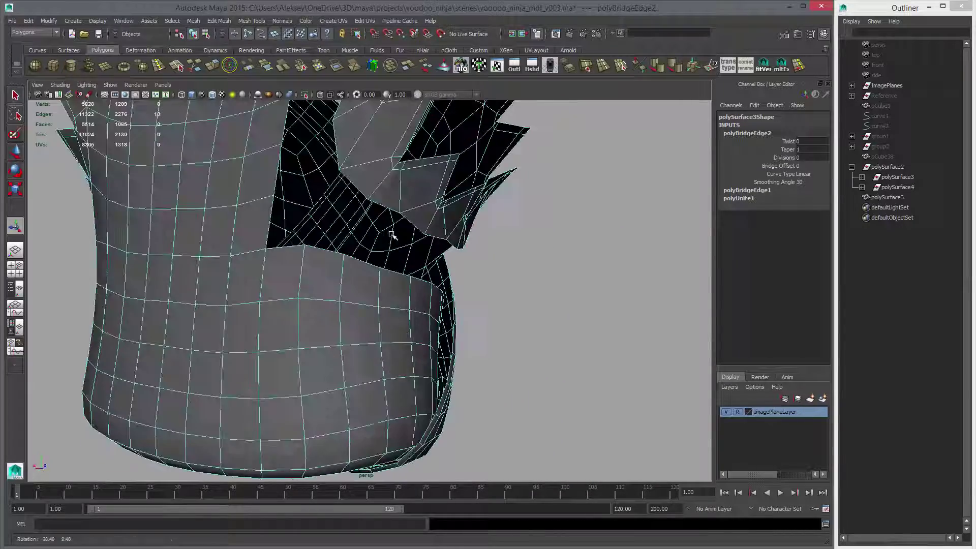
{"action": "left_click", "coordinate": [354, 214]}
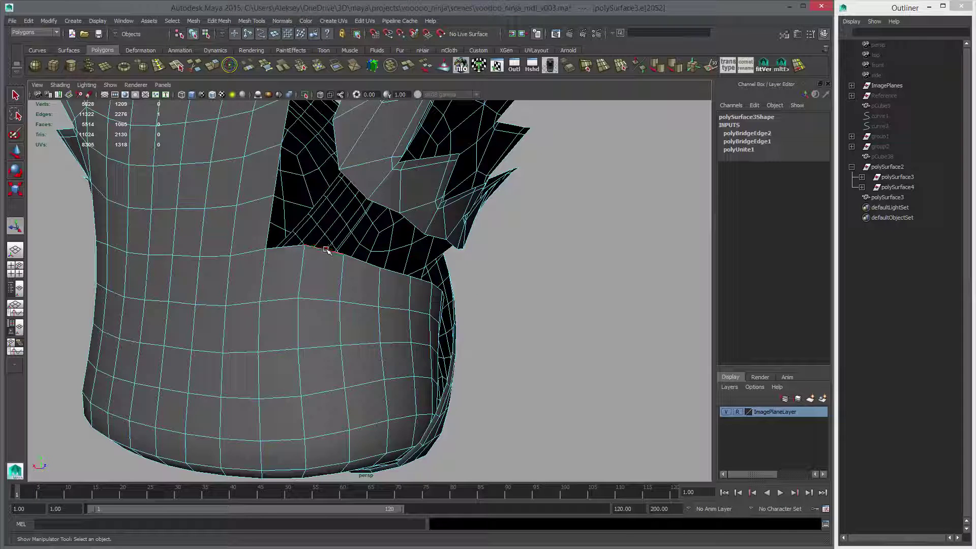
{"action": "left_click", "coordinate": [326, 250]}
{"action": "key", "text": "ctrl+z"}
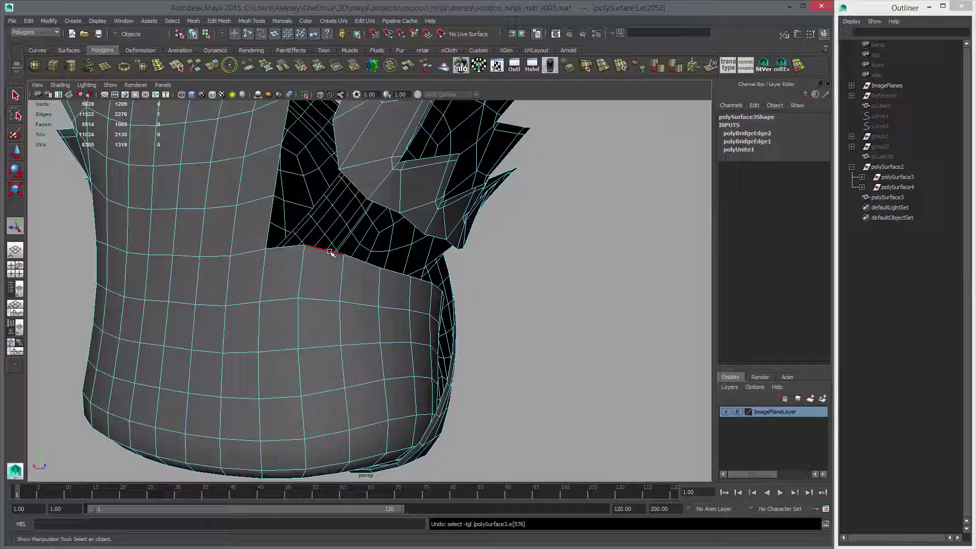
{"action": "double_click", "coordinate": [333, 253]}
{"action": "right_click_drag", "start_coordinate": [332, 253], "coordinate": [288, 277], "text": "alt"}
{"action": "left_click_drag", "start_coordinate": [289, 276], "coordinate": [327, 256], "text": "alt"}
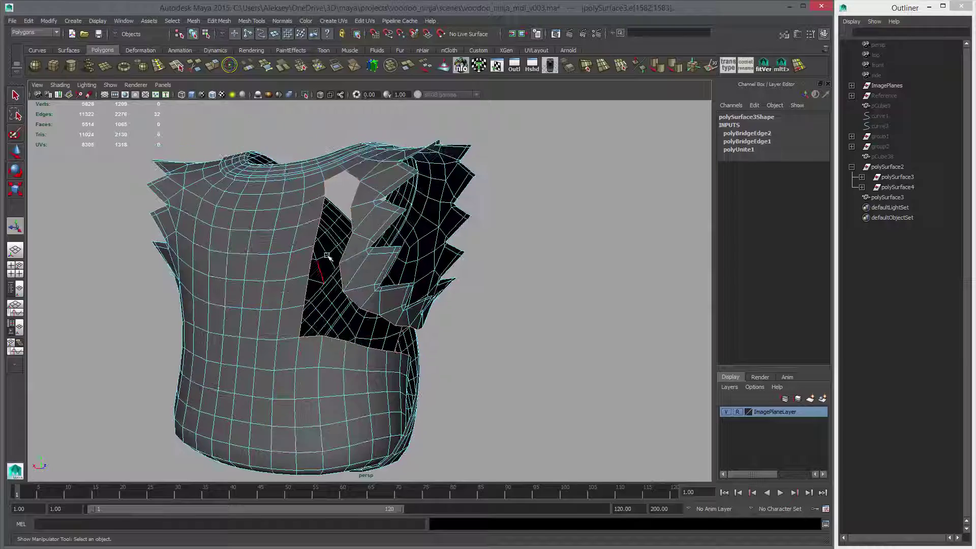
{"action": "left_click_drag", "start_coordinate": [397, 274], "coordinate": [397, 275], "text": "ctrl"}
{"action": "middle_click_drag", "start_coordinate": [397, 275], "coordinate": [368, 215], "text": "alt"}
{"action": "right_click_drag", "start_coordinate": [367, 216], "coordinate": [414, 206], "text": "alt"}
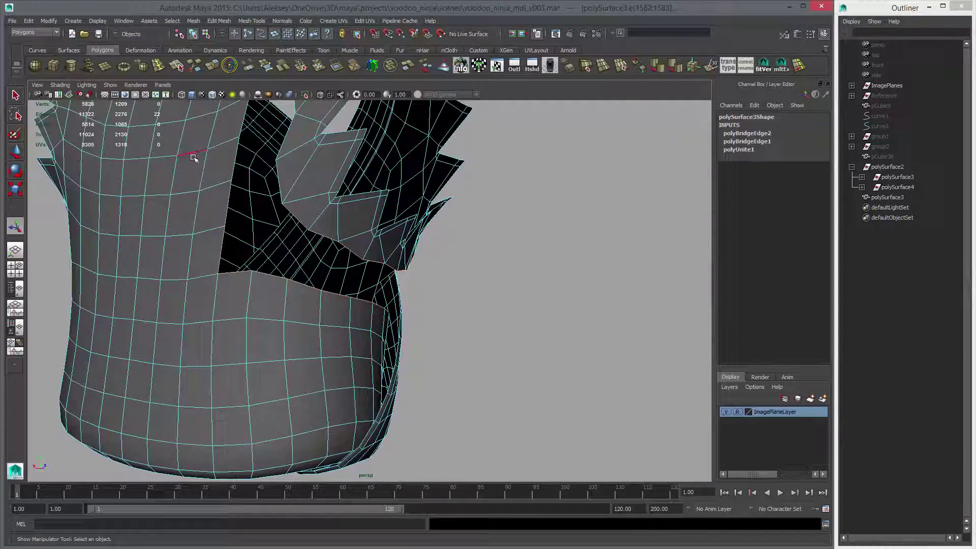
{"action": "left_click_drag", "start_coordinate": [243, 290], "coordinate": [320, 321], "text": "alt"}
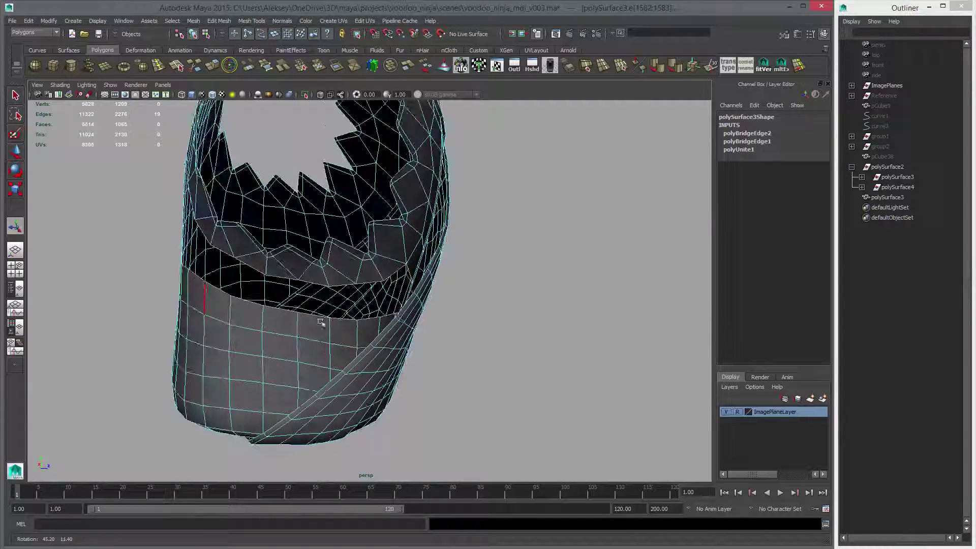
{"action": "left_click_drag", "start_coordinate": [442, 304], "coordinate": [301, 346], "text": "alt"}
{"action": "left_click", "coordinate": [248, 66]}
{"action": "key", "text": "1"}
{"action": "key", "text": "3"}
{"action": "key", "text": "1"}
Bridge the remaining gap between the band and the vest's back, and display the vest smoothed.
{"action": "left_click", "coordinate": [366, 203]}
{"action": "left_click", "coordinate": [304, 335]}
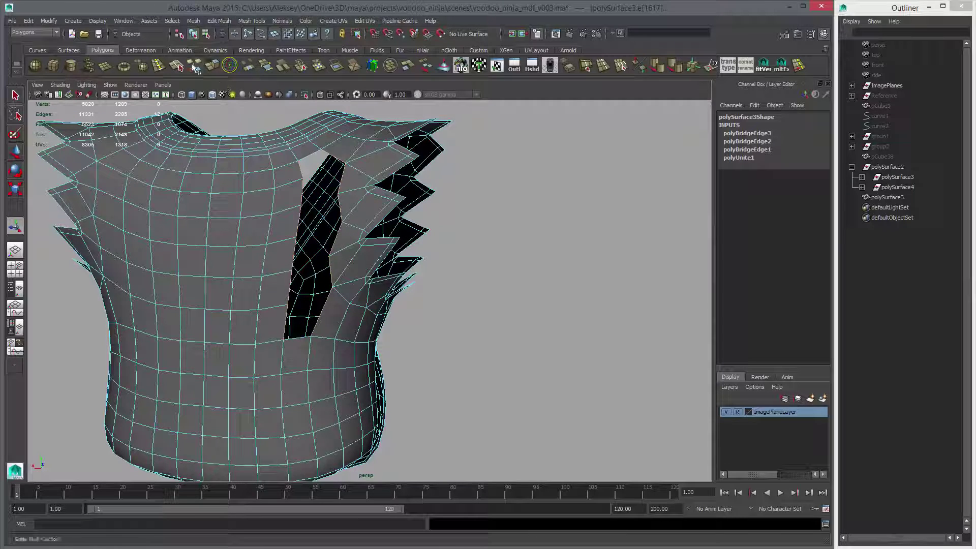
{"action": "left_click", "coordinate": [247, 67]}
{"action": "left_click_drag", "start_coordinate": [315, 254], "coordinate": [348, 217], "text": "alt"}
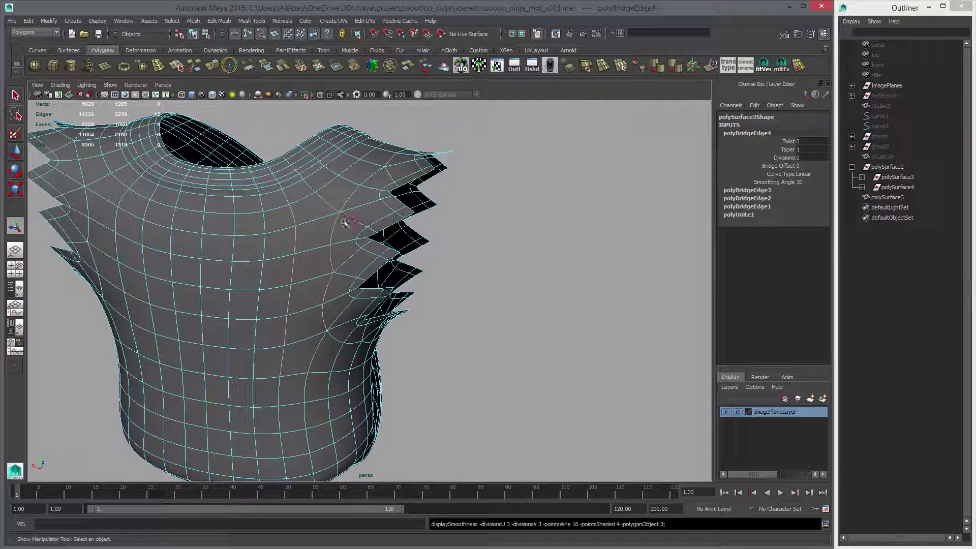
Return to object selection, select the combined vest, and turn off its smooth preview.
{"action": "right_click", "coordinate": [320, 196]}
{"action": "left_click", "coordinate": [363, 185]}
{"action": "left_click", "coordinate": [355, 229]}
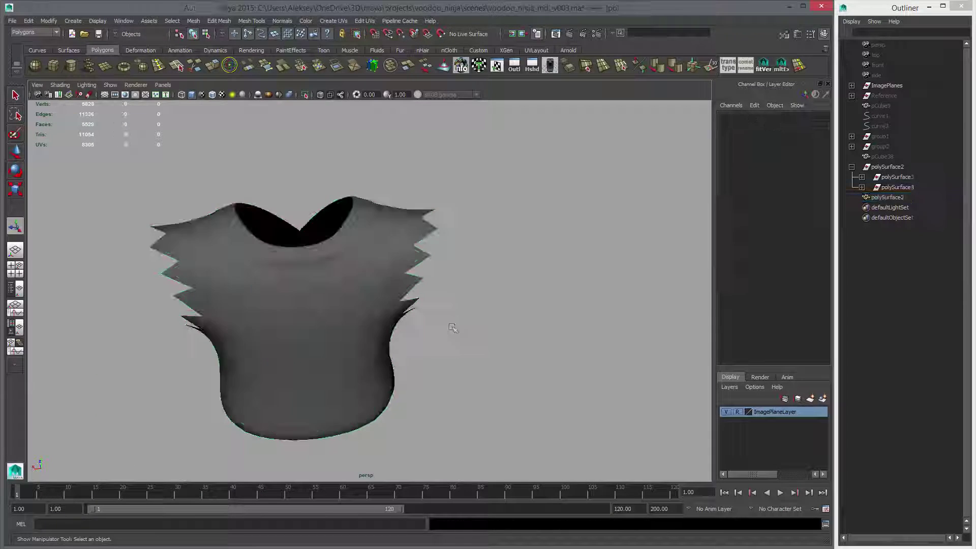
{"action": "mouse_move", "coordinate": [452, 323]}
{"action": "left_mouse_down", "text": "alt"}
{"action": "mouse_move", "coordinate": [318, 283]}
{"action": "mouse_move", "coordinate": [447, 262]}
{"action": "mouse_move", "coordinate": [616, 423]}
{"action": "mouse_move", "coordinate": [498, 273]}
{"action": "mouse_move", "coordinate": [476, 257]}
{"action": "mouse_move", "coordinate": [424, 260]}
{"action": "left_mouse_up", "text": "alt"}
{"action": "left_click", "coordinate": [407, 303]}
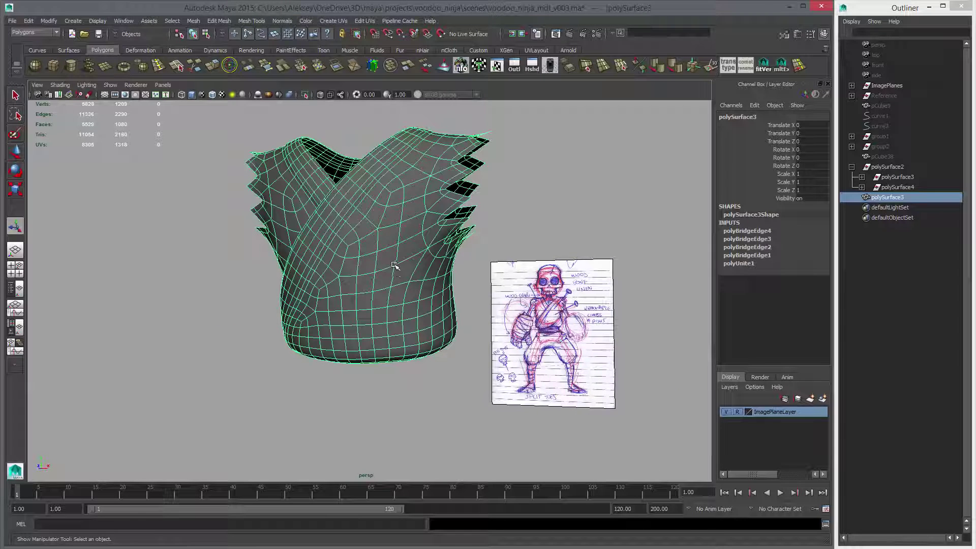
{"action": "key", "text": "1"}
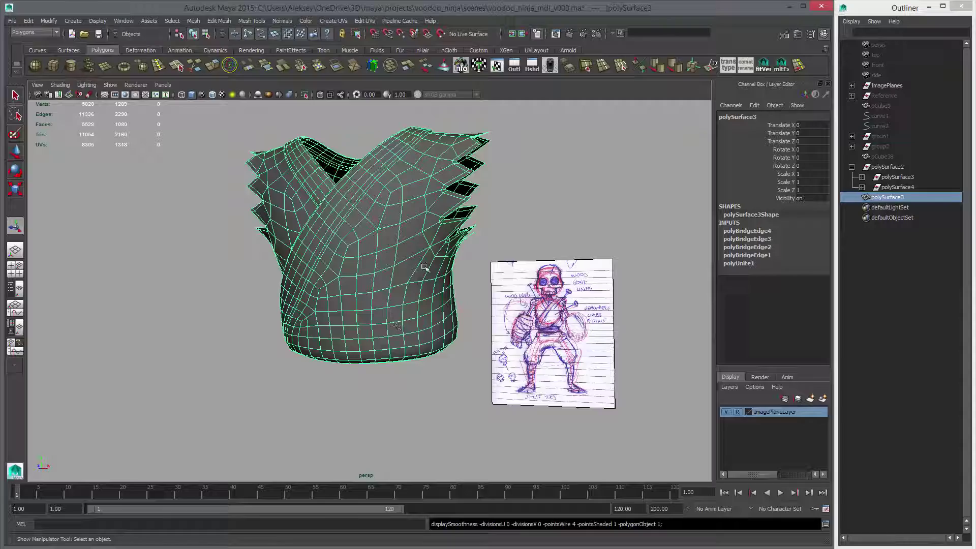
Examine the topology below the armhole and compare the vest with the reference sketch in the front view.
{"action": "mouse_move", "coordinate": [424, 266]}
{"action": "left_mouse_down", "text": "alt"}
{"action": "mouse_move", "coordinate": [483, 285]}
{"action": "mouse_move", "coordinate": [440, 279]}
{"action": "mouse_move", "coordinate": [429, 296]}
{"action": "mouse_move", "coordinate": [395, 300]}
{"action": "mouse_move", "coordinate": [390, 292]}
{"action": "left_mouse_up", "text": "alt"}
{"action": "right_click_drag", "start_coordinate": [390, 292], "coordinate": [453, 310], "text": "alt"}
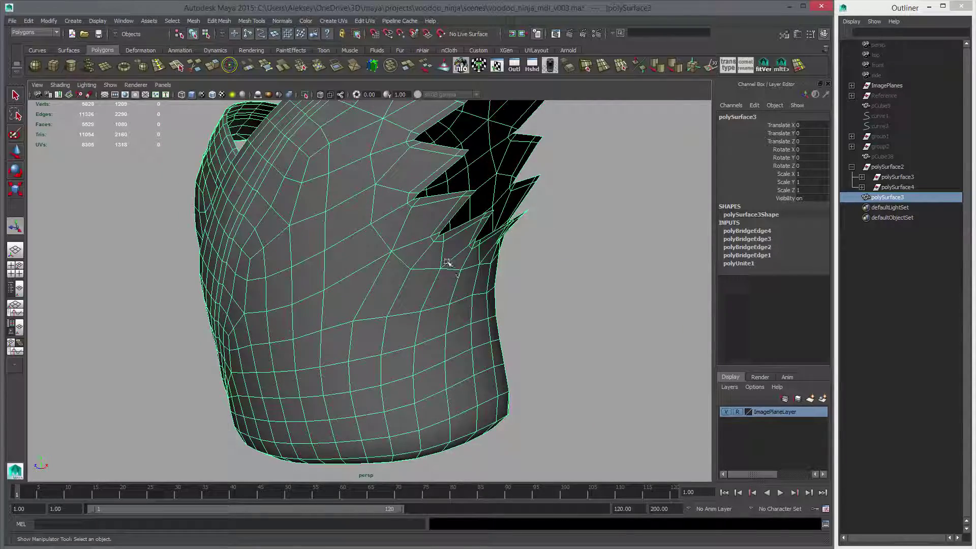
{"action": "scroll", "coordinate": [415, 281], "scroll_direction": "down", "scroll_amount": 3}
{"action": "mouse_move", "coordinate": [444, 266]}
{"action": "left_mouse_down", "text": "alt"}
{"action": "mouse_move", "coordinate": [453, 279]}
{"action": "mouse_move", "coordinate": [380, 268]}
{"action": "left_mouse_up", "text": "alt"}
{"action": "key", "text": "space"}
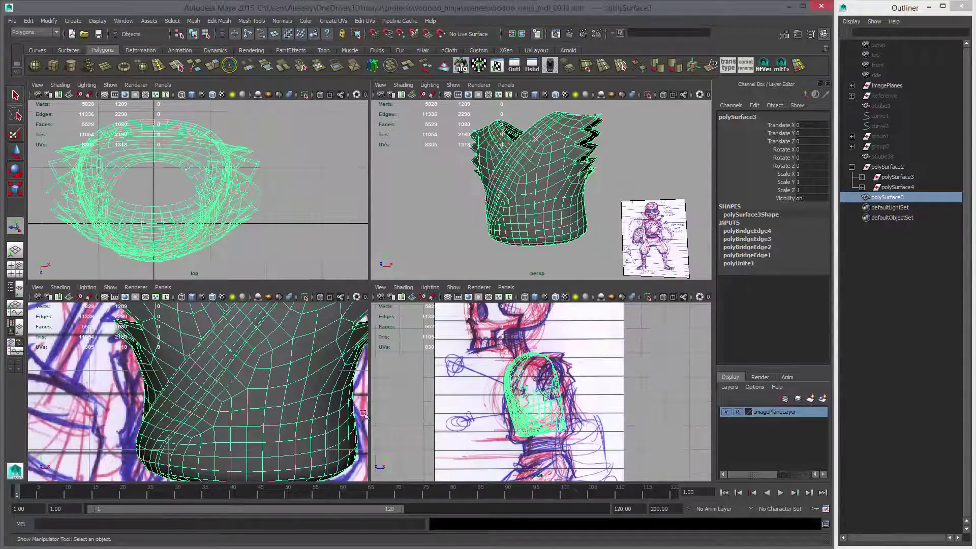
{"action": "key", "text": "space"}
{"action": "scroll", "coordinate": [308, 337], "scroll_direction": "up", "scroll_amount": 5}
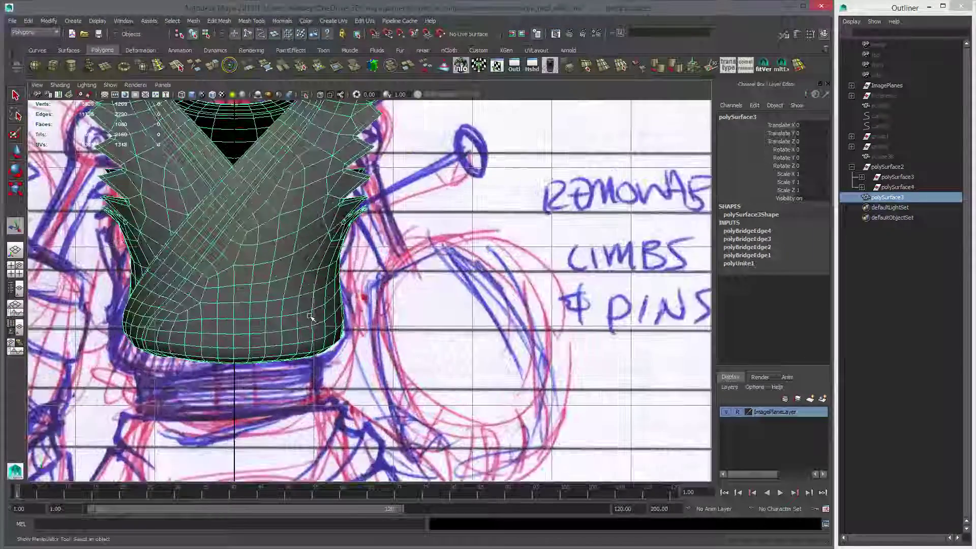
Move the vest along X to 5.395 so that it stands clear of the torso in the front sketch.
{"action": "key", "text": "w"}
{"action": "middle_click_drag", "start_coordinate": [311, 325], "coordinate": [198, 330]}
{"action": "scroll", "coordinate": [198, 331], "scroll_direction": "down", "scroll_amount": 5}
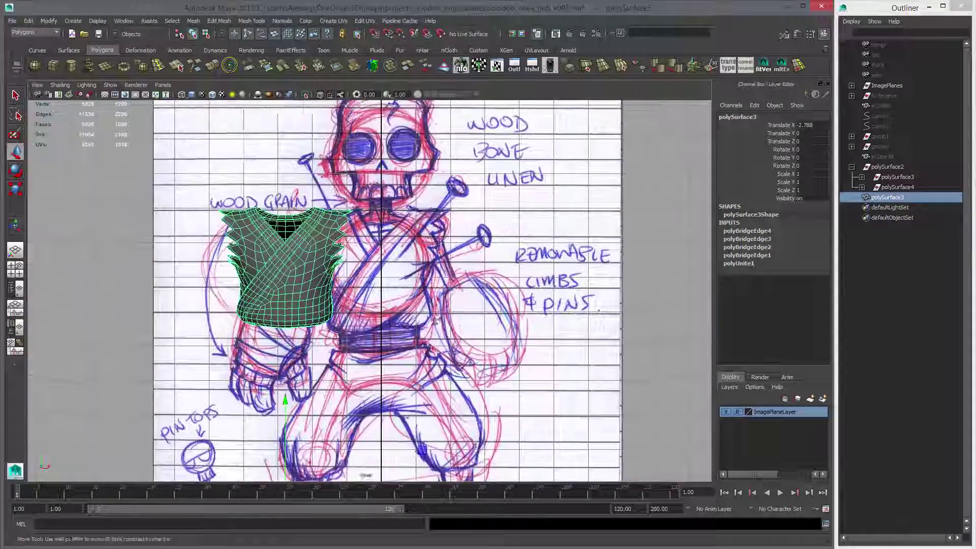
{"action": "key", "text": "ctrl+z"}
{"action": "middle_click_drag", "start_coordinate": [317, 315], "coordinate": [580, 305]}
{"action": "scroll", "coordinate": [579, 300], "scroll_direction": "up", "scroll_amount": 3}
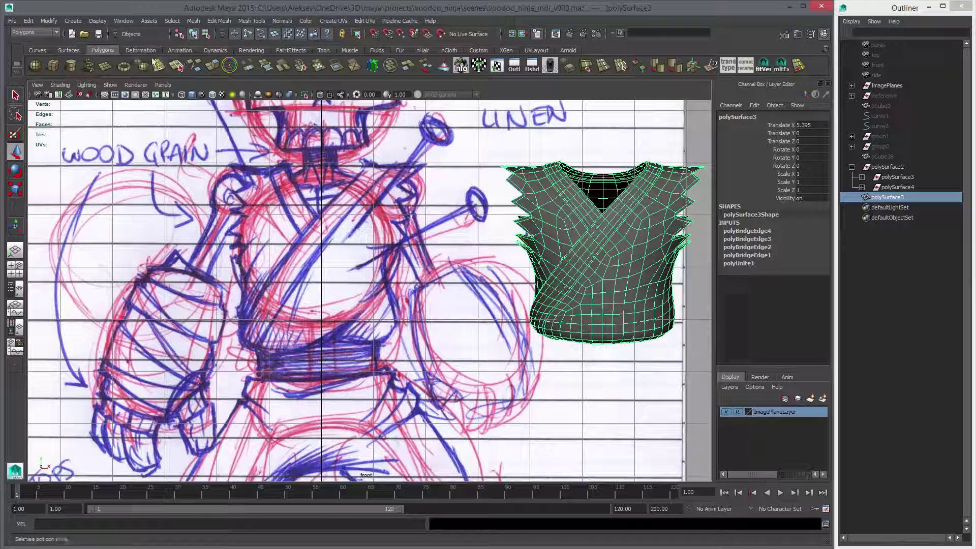
Draw two short EP curves along the sketched fold lines on the torso's edge beside the bandaged arm.
{"action": "left_click", "coordinate": [43, 52]}
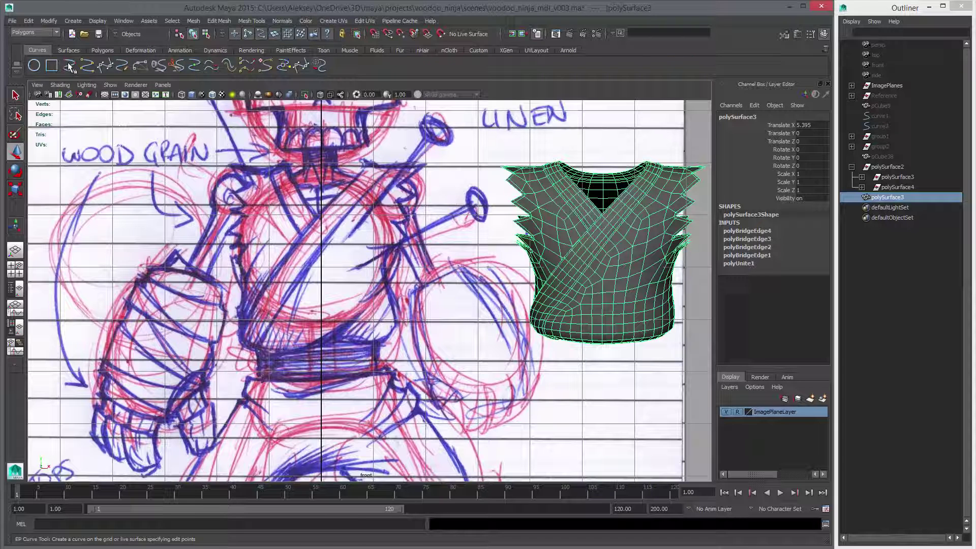
{"action": "left_click", "coordinate": [70, 66]}
{"action": "left_click", "coordinate": [230, 265]}
{"action": "left_click", "coordinate": [258, 235]}
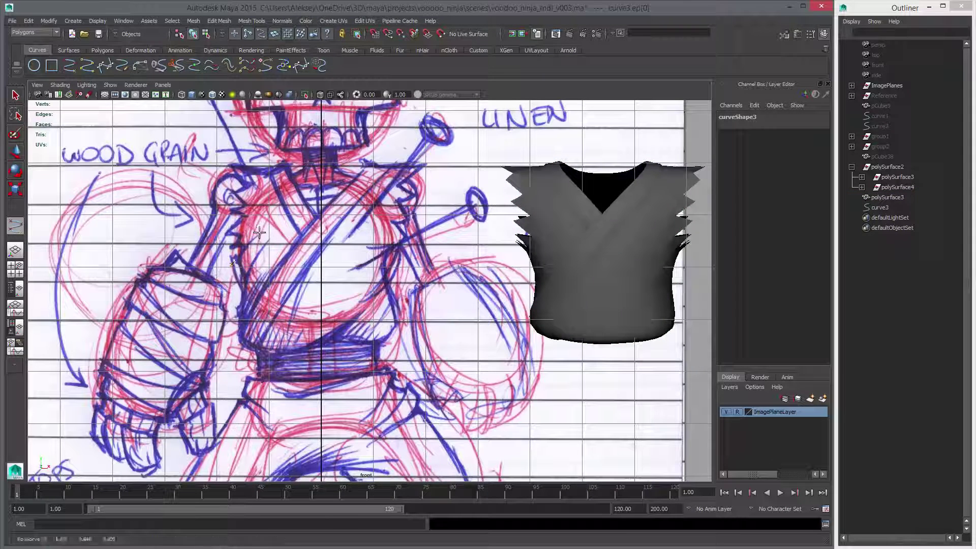
{"action": "key", "text": "g"}
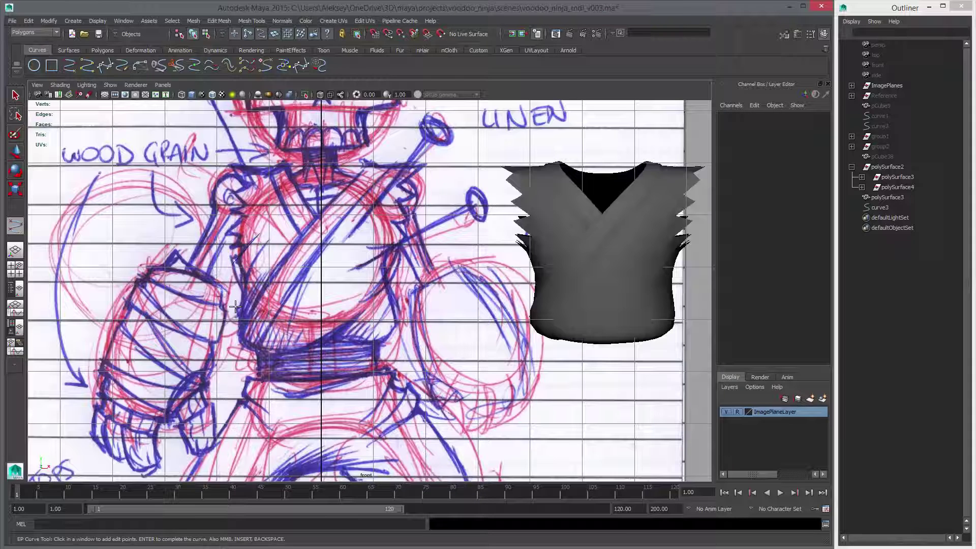
{"action": "left_click", "coordinate": [241, 308]}
{"action": "key", "text": "g"}
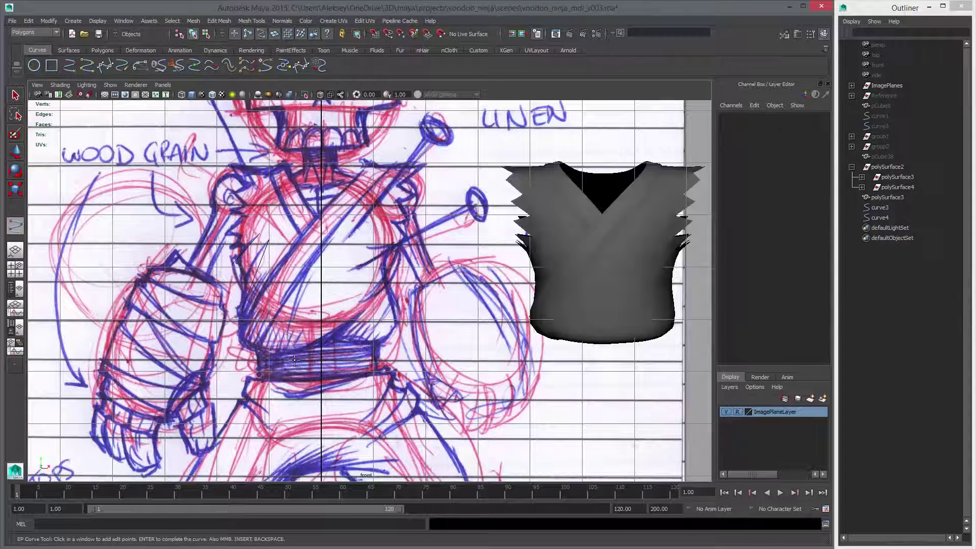
Draw three more EP curves over the sketched folds above the belt and up the opposite side of the torso.
{"action": "left_click", "coordinate": [279, 351]}
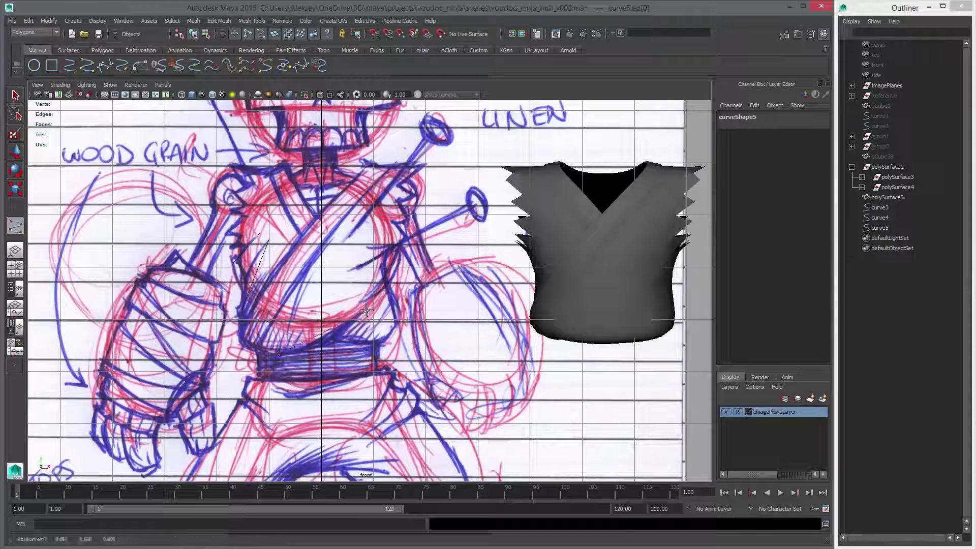
{"action": "left_click", "coordinate": [366, 311]}
{"action": "left_click", "coordinate": [368, 296]}
{"action": "left_click", "coordinate": [404, 245]}
{"action": "key", "text": "g"}
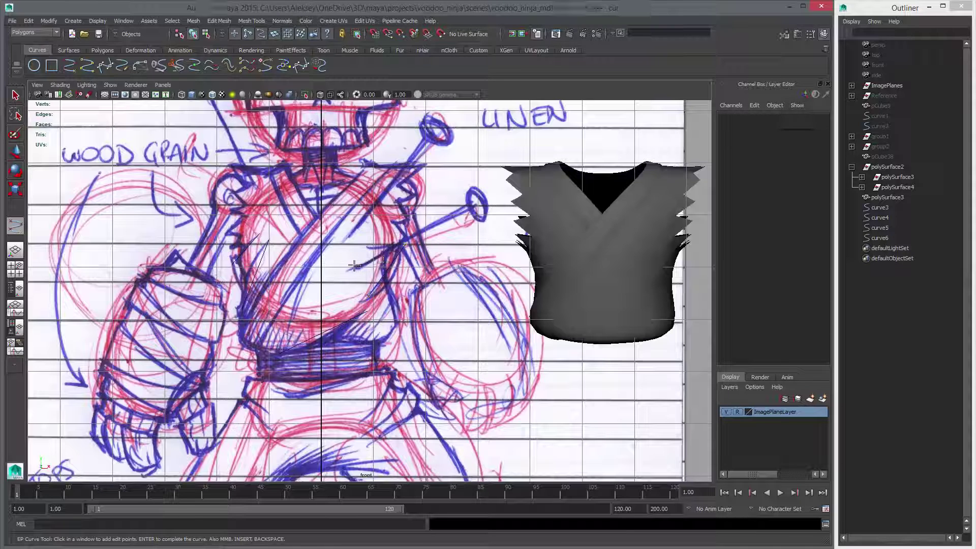
{"action": "left_click", "coordinate": [364, 247]}
{"action": "left_click", "coordinate": [395, 248]}
{"action": "key", "text": "Return"}
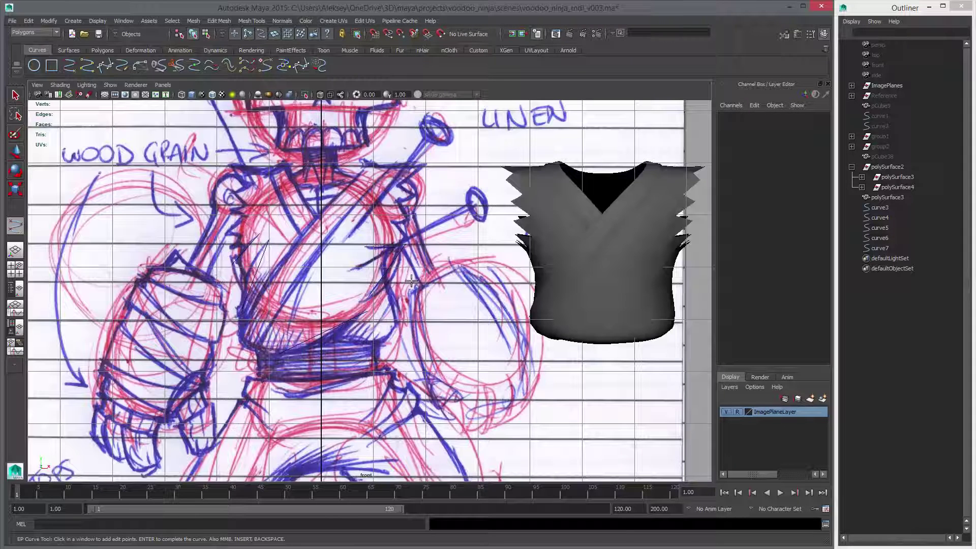
Show the control points of all five curves and bend the lower side curve and the curve above the belt to match the sketch.
{"action": "key", "text": "w"}
{"action": "left_click_drag", "start_coordinate": [317, 291], "coordinate": [408, 351]}
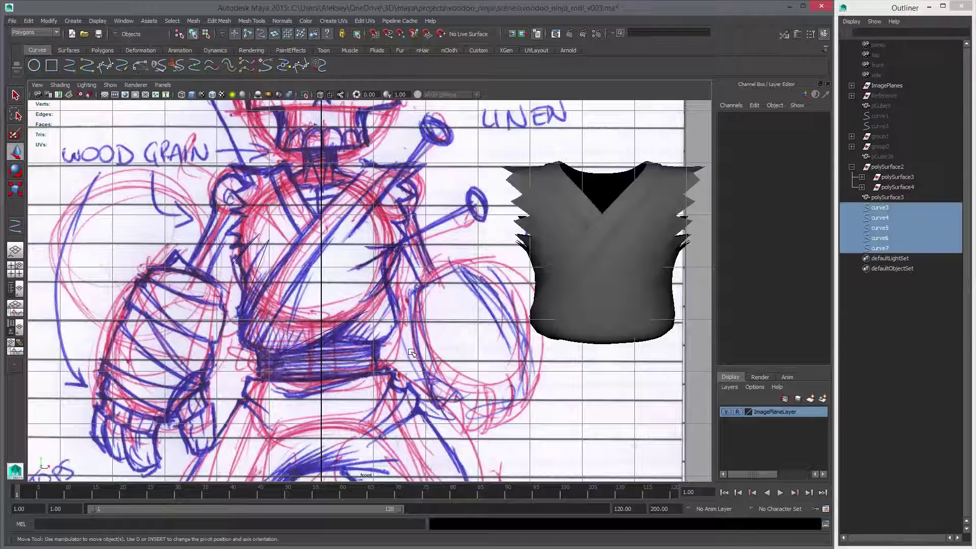
{"action": "key", "text": "F8"}
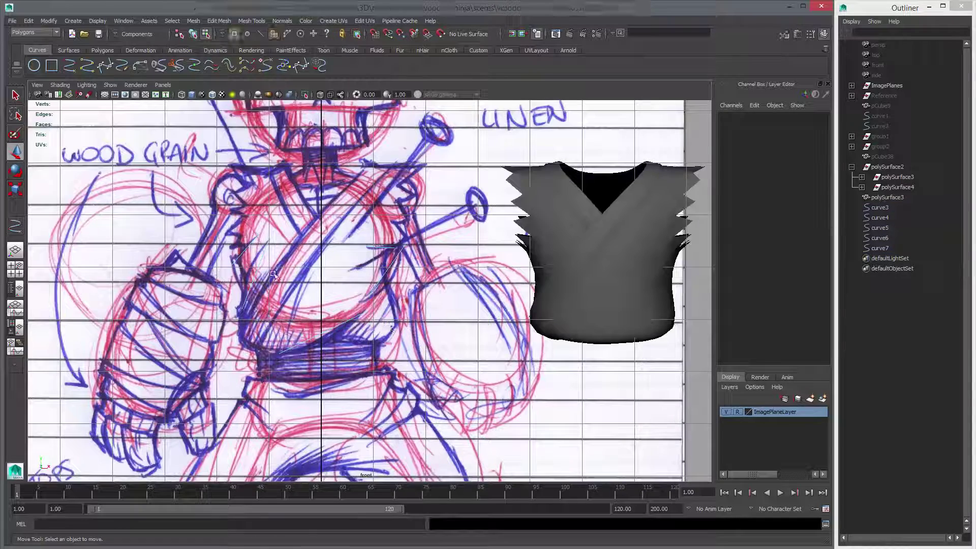
{"action": "right_click_drag", "start_coordinate": [277, 275], "coordinate": [620, 351], "text": "alt"}
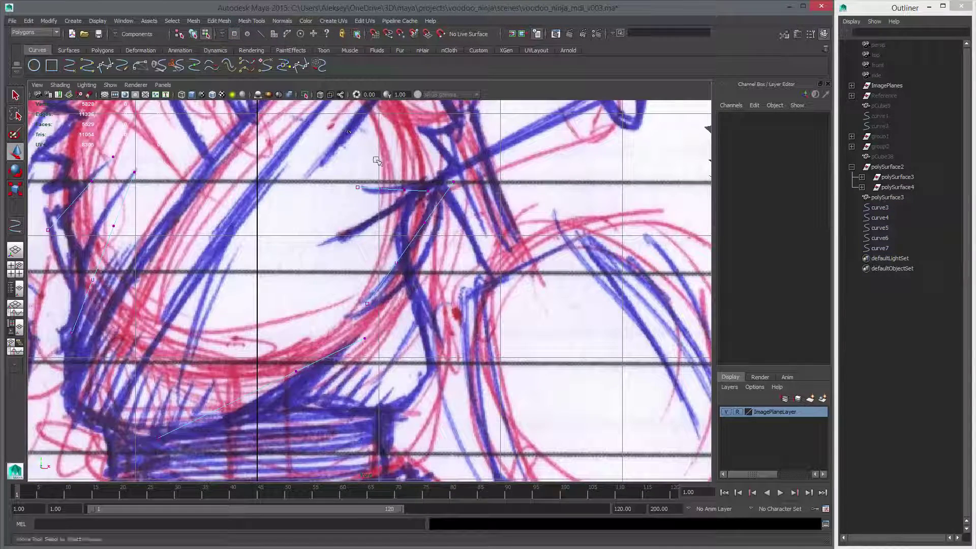
{"action": "left_click_drag", "start_coordinate": [420, 179], "coordinate": [449, 279]}
{"action": "left_click_drag", "start_coordinate": [411, 243], "coordinate": [418, 252]}
{"action": "middle_click_drag", "start_coordinate": [317, 351], "coordinate": [404, 264], "text": "alt"}
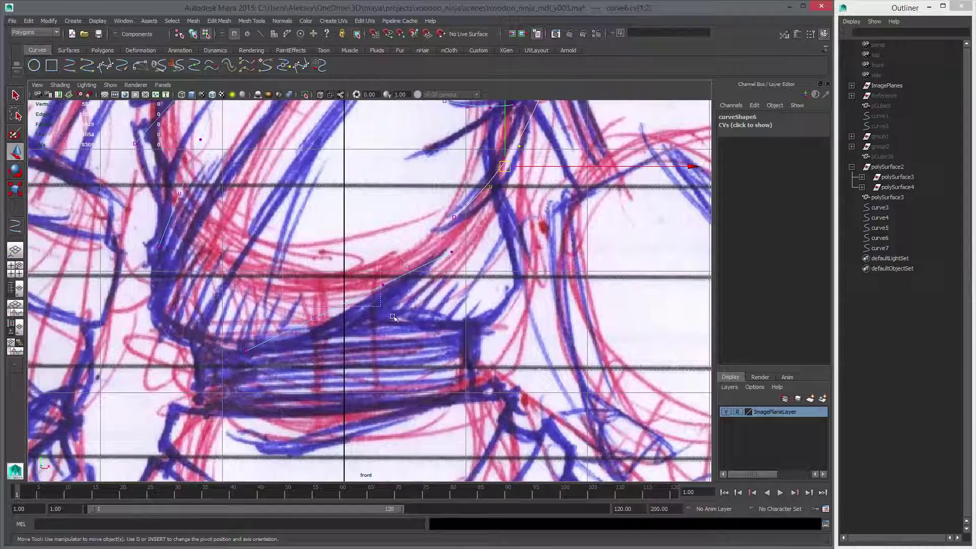
{"action": "left_click_drag", "start_coordinate": [392, 316], "coordinate": [406, 337]}
{"action": "left_click_drag", "start_coordinate": [348, 301], "coordinate": [353, 322]}
{"action": "middle_click_drag", "start_coordinate": [251, 256], "coordinate": [413, 337], "text": "alt"}
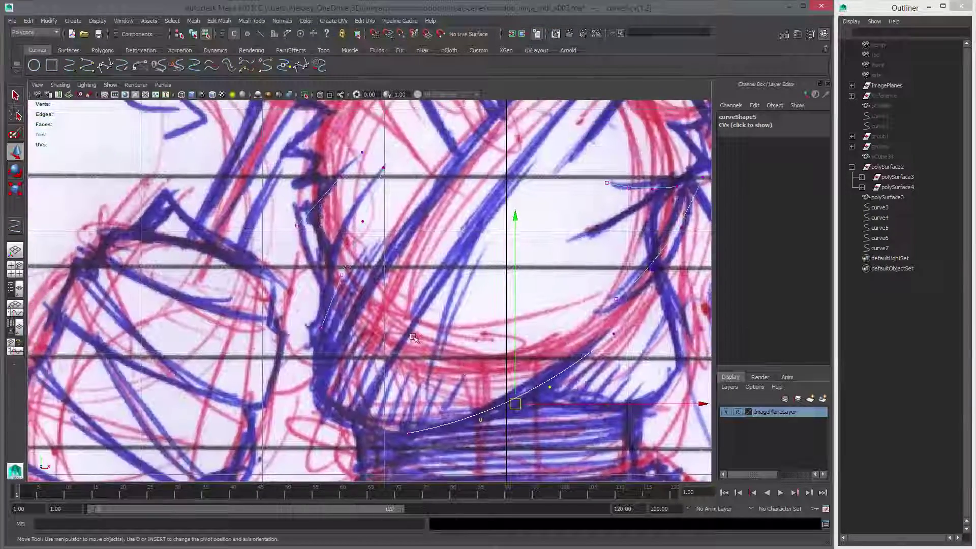
Bend the two fold curves beside the bandaged arm by moving their middle control points onto the sketched lines.
{"action": "left_click_drag", "start_coordinate": [405, 279], "coordinate": [406, 285]}
{"action": "left_click", "coordinate": [361, 220], "text": "shift"}
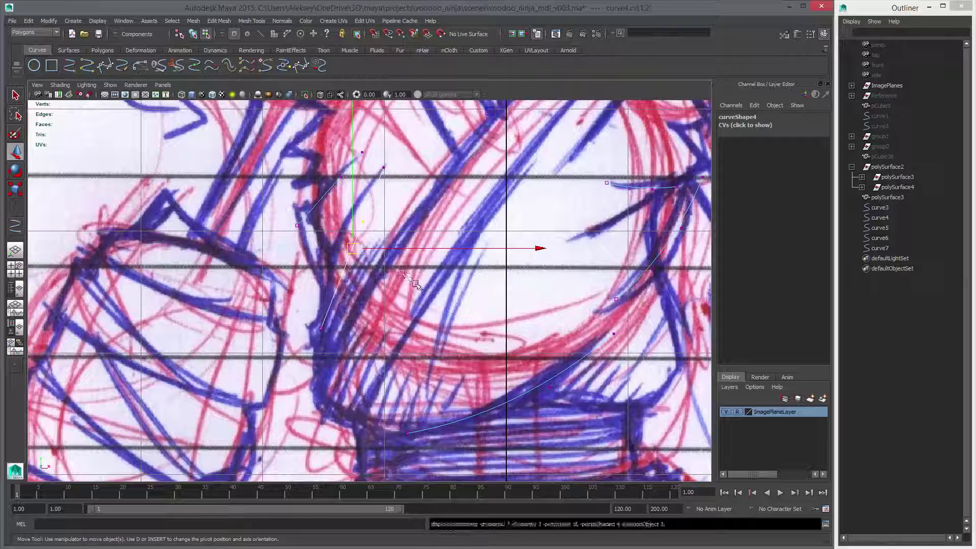
{"action": "left_click_drag", "start_coordinate": [352, 248], "coordinate": [334, 235]}
{"action": "left_click_drag", "start_coordinate": [307, 190], "coordinate": [353, 192]}
{"action": "left_click_drag", "start_coordinate": [340, 176], "coordinate": [338, 175]}
{"action": "right_click_drag", "start_coordinate": [501, 290], "coordinate": [417, 294], "text": "alt"}
{"action": "middle_click_drag", "start_coordinate": [416, 294], "coordinate": [398, 297], "text": "alt"}
{"action": "right_click_drag", "start_coordinate": [398, 298], "coordinate": [437, 295], "text": "alt"}
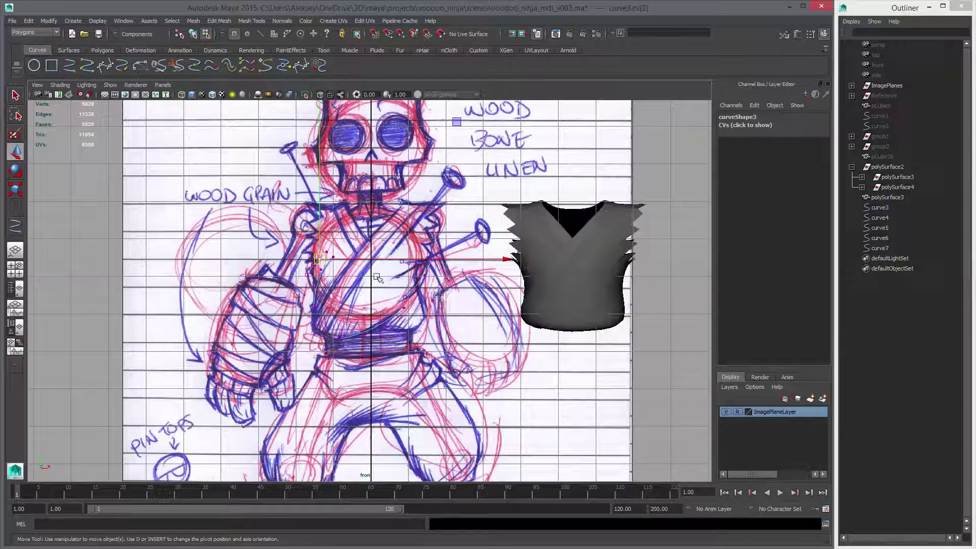
Return to object selection and move the five curves forward in the perspective view, clear of the image plane and vest.
{"action": "key", "text": "F8"}
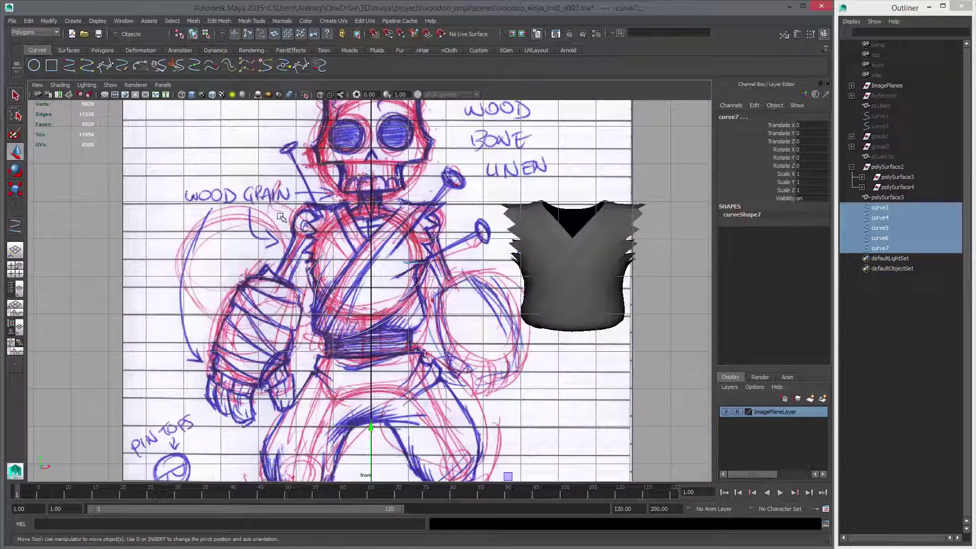
{"action": "key", "text": "space"}
{"action": "key", "text": "space"}
{"action": "left_click_drag", "start_coordinate": [425, 279], "coordinate": [488, 277], "text": "alt"}
{"action": "right_click_drag", "start_coordinate": [356, 275], "coordinate": [238, 271], "text": "alt"}
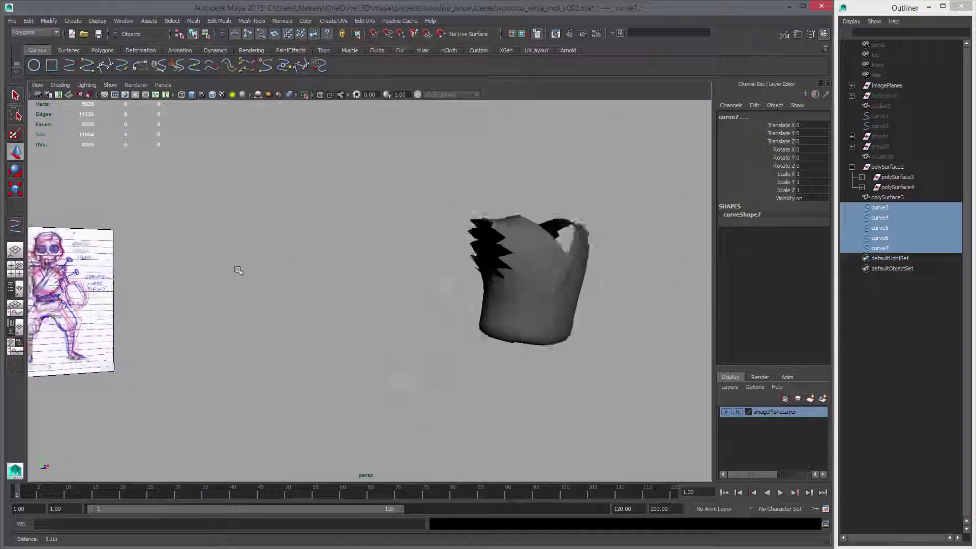
{"action": "left_click_drag", "start_coordinate": [238, 270], "coordinate": [447, 359], "text": "alt"}
{"action": "middle_click_drag", "start_coordinate": [289, 349], "coordinate": [452, 356]}
Select the vest and reset its Translate X to 0.
{"action": "left_click", "coordinate": [420, 240]}
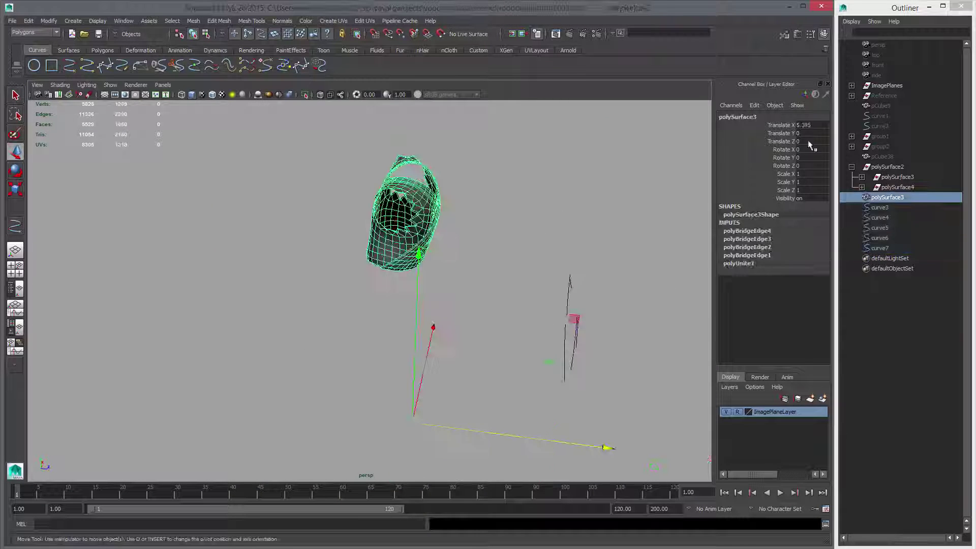
{"action": "double_click", "coordinate": [818, 126]}
{"action": "type", "text": "0"}
{"action": "key", "text": "Return"}
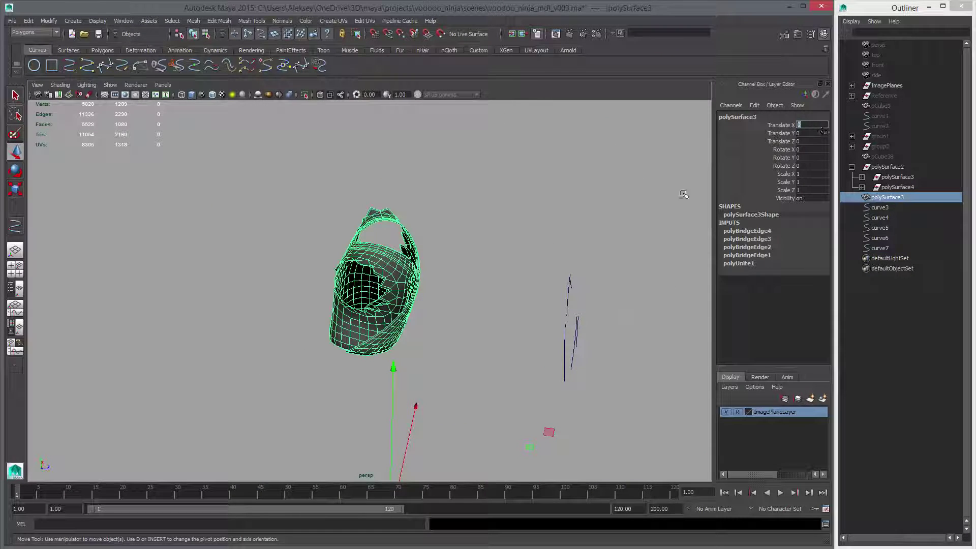
Delete the vest's construction history and save the scene.
{"action": "left_click_drag", "start_coordinate": [521, 274], "coordinate": [395, 253], "text": "alt"}
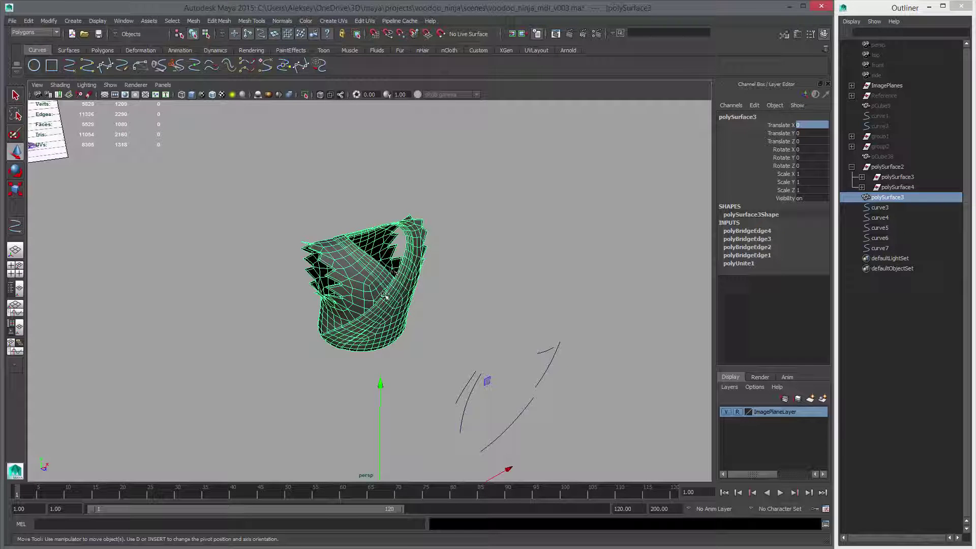
{"action": "key", "text": "alt+shift+d"}
{"action": "left_click_drag", "start_coordinate": [498, 313], "coordinate": [388, 314], "text": "alt"}
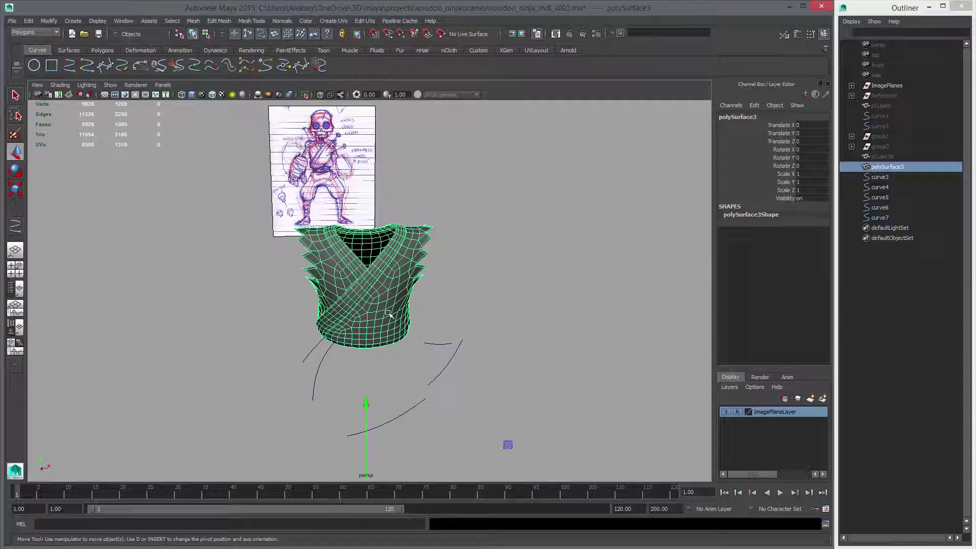
{"action": "key", "text": "ctrl+s"}
Hide the ImagePlaneLayer in the front view, frame the curves over the lower vest, and clear the selection.
{"action": "right_click_drag", "start_coordinate": [397, 361], "coordinate": [303, 287], "text": "alt"}
{"action": "left_click_drag", "start_coordinate": [503, 335], "coordinate": [417, 344], "text": "alt"}
{"action": "right_click_drag", "start_coordinate": [416, 344], "coordinate": [421, 345], "text": "alt"}
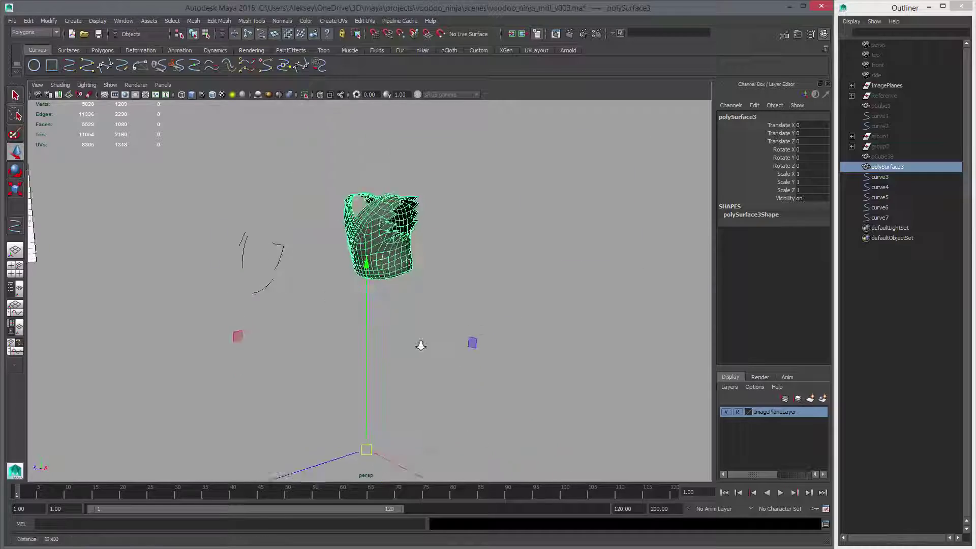
{"action": "left_click_drag", "start_coordinate": [421, 345], "coordinate": [366, 376], "text": "alt"}
{"action": "key", "text": "space"}
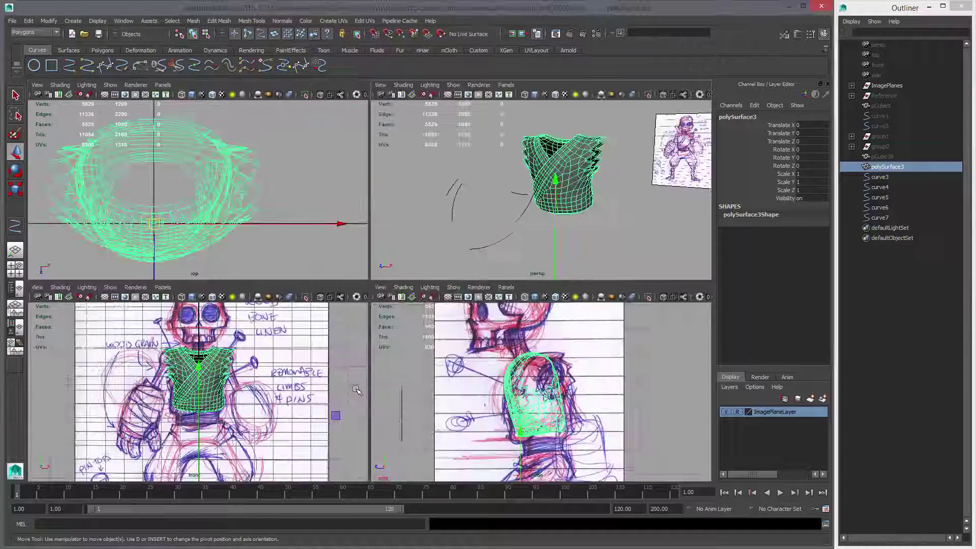
{"action": "key", "text": "space"}
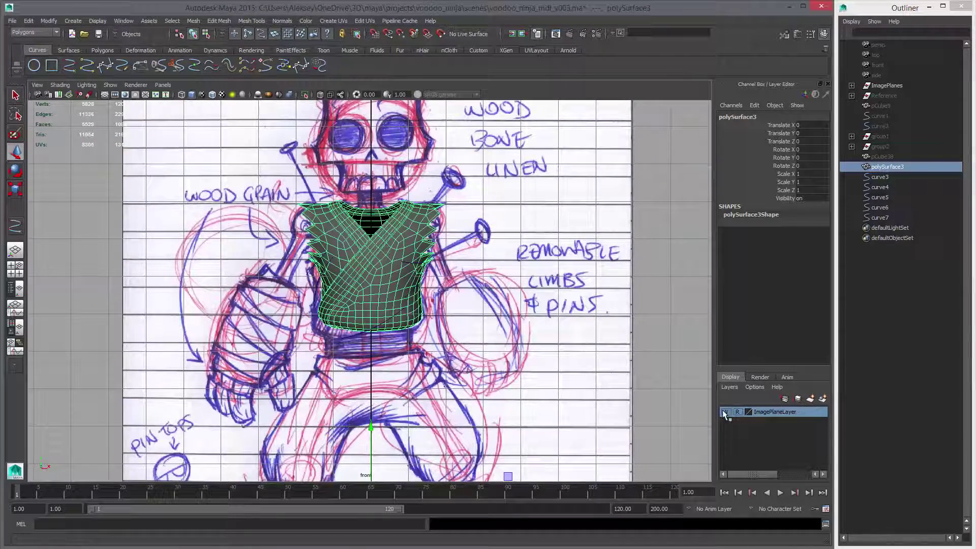
{"action": "left_click", "coordinate": [725, 412]}
{"action": "right_click_drag", "start_coordinate": [446, 322], "coordinate": [627, 390], "text": "alt"}
{"action": "middle_click_drag", "start_coordinate": [627, 389], "coordinate": [538, 399], "text": "alt"}
{"action": "left_click", "coordinate": [510, 331]}
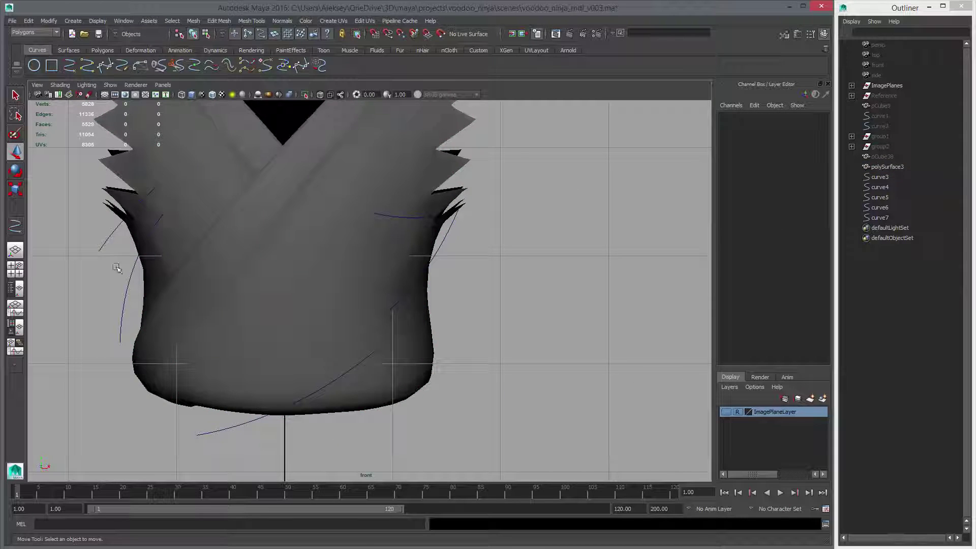
Split polySurface3 along the diagonal guide curve on its lower front, placing cut points down toward the hem.
{"action": "left_click", "coordinate": [173, 234]}
{"action": "scroll", "coordinate": [429, 318], "scroll_direction": "up", "scroll_amount": 3}
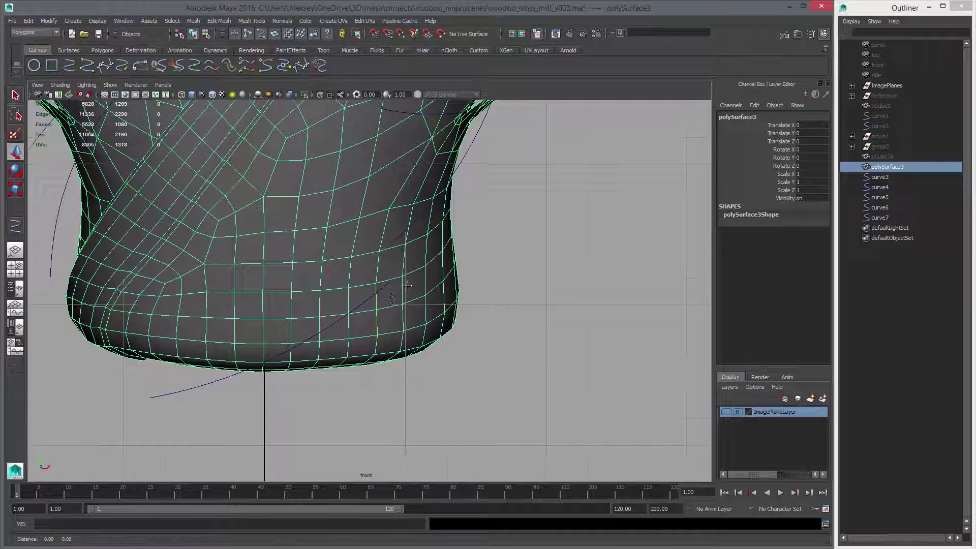
{"action": "middle_click_drag", "start_coordinate": [397, 274], "coordinate": [437, 246], "text": "alt"}
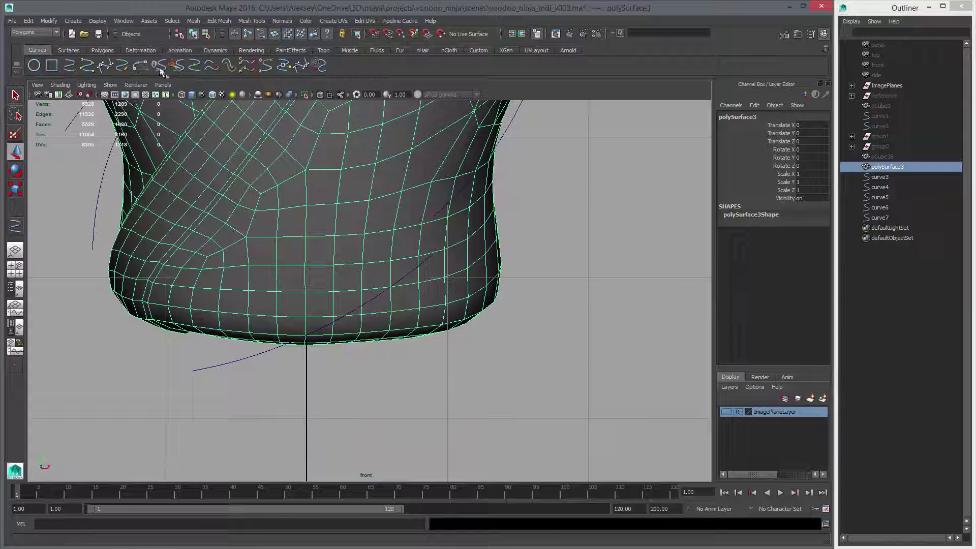
{"action": "left_click", "coordinate": [102, 49]}
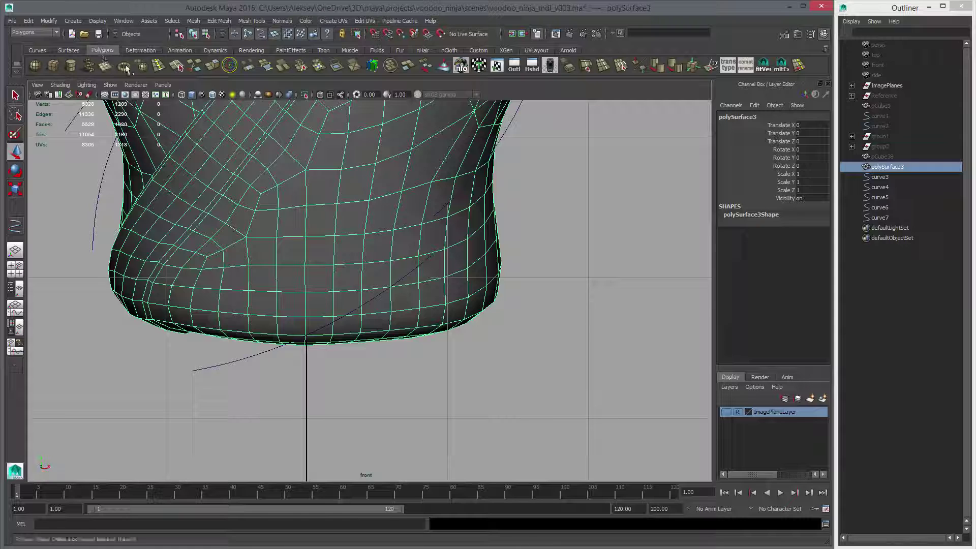
{"action": "left_click", "coordinate": [198, 67]}
{"action": "scroll", "coordinate": [483, 220], "scroll_direction": "up", "scroll_amount": 4}
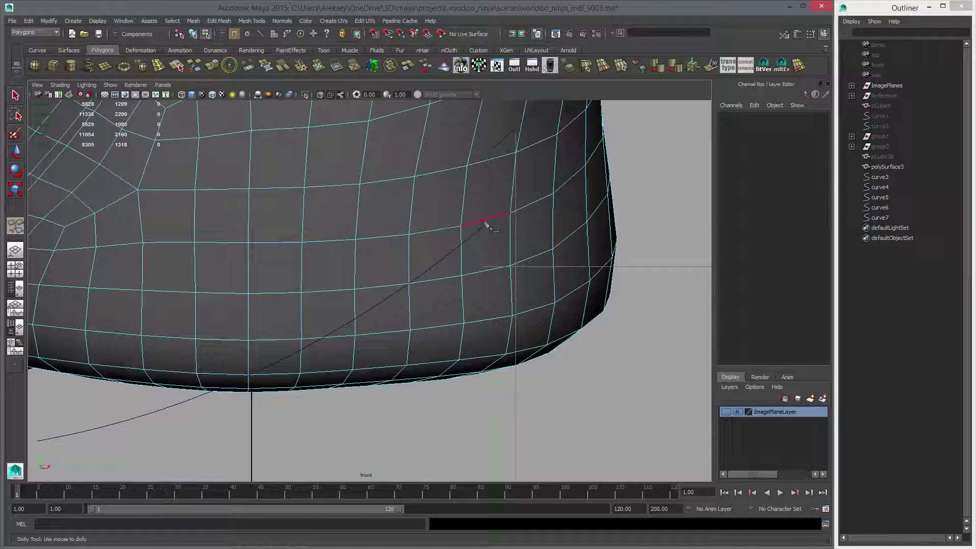
{"action": "left_click", "coordinate": [511, 213]}
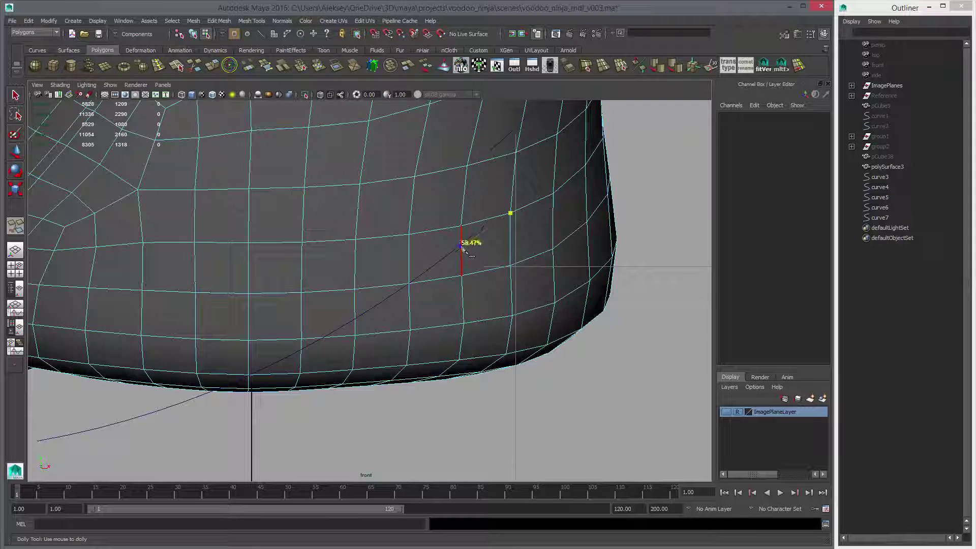
{"action": "left_click", "coordinate": [409, 284]}
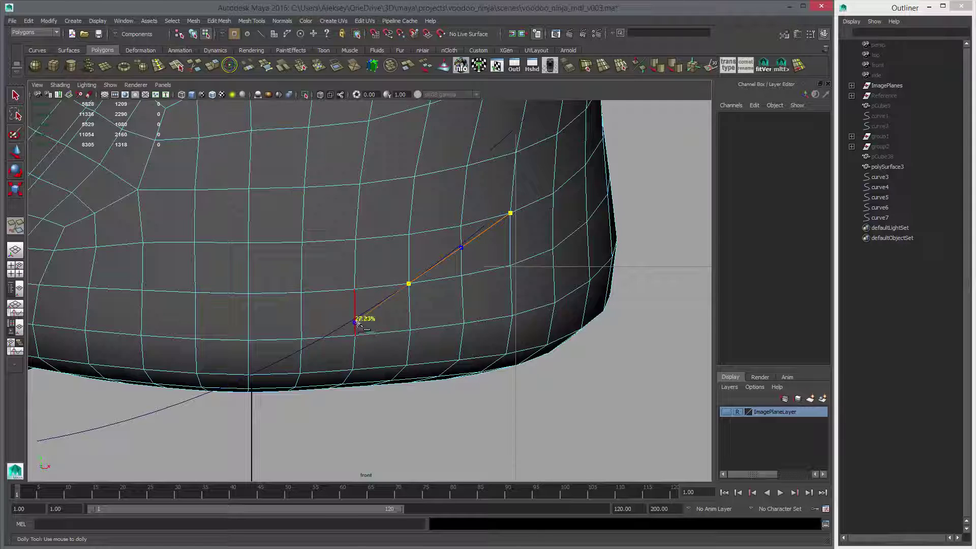
{"action": "left_click", "coordinate": [355, 320]}
{"action": "left_click", "coordinate": [322, 338]}
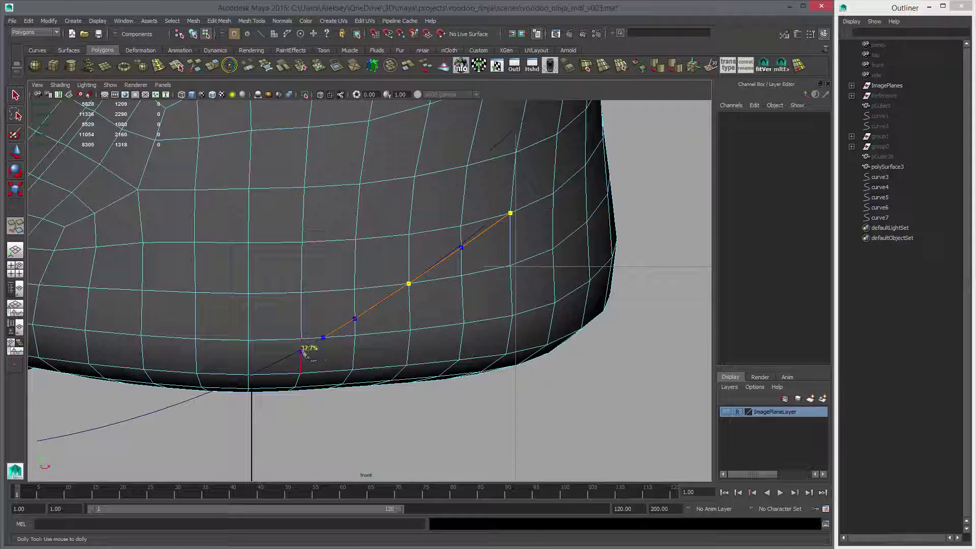
Extend the diagonal split in the perspective view under the rounded hem toward the bottom opening and complete the cut.
{"action": "key", "text": "space"}
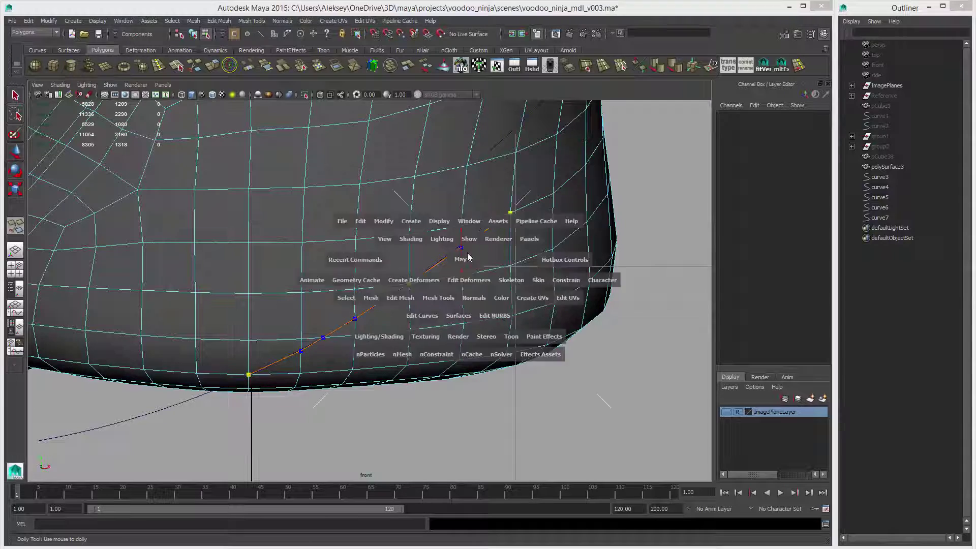
{"action": "key", "text": "space"}
{"action": "left_click_drag", "start_coordinate": [399, 333], "coordinate": [443, 275], "text": "alt"}
{"action": "right_click_drag", "start_coordinate": [443, 277], "coordinate": [670, 401], "text": "alt"}
{"action": "middle_click_drag", "start_coordinate": [492, 334], "coordinate": [448, 223], "text": "alt"}
{"action": "right_click_drag", "start_coordinate": [448, 223], "coordinate": [458, 314], "text": "alt"}
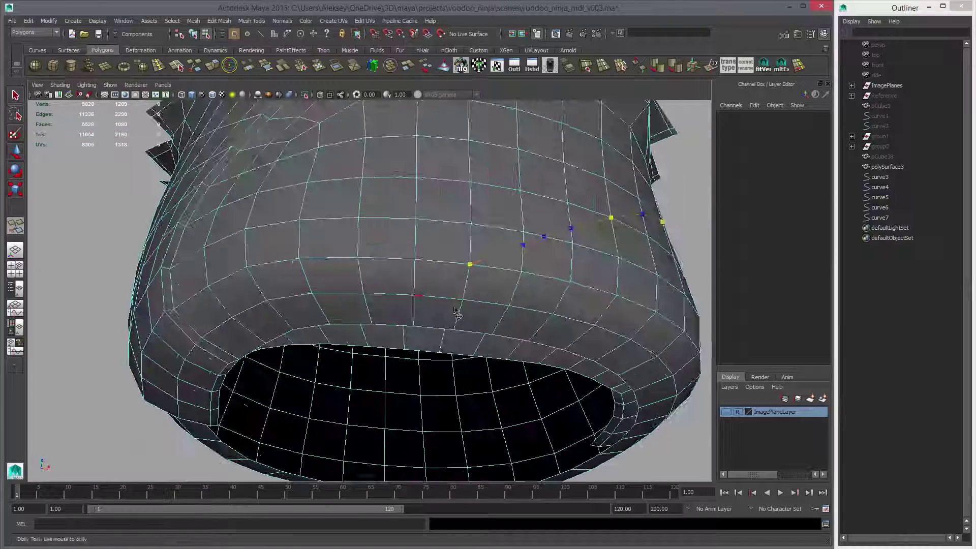
{"action": "left_click", "coordinate": [413, 296]}
{"action": "left_click", "coordinate": [371, 325]}
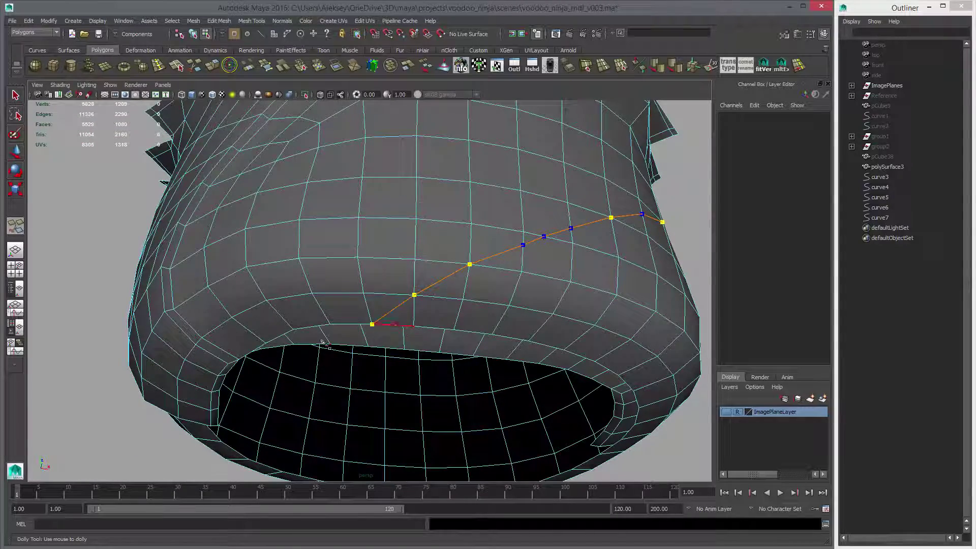
{"action": "right_click", "coordinate": [514, 285]}
Split a V-shaped pair of edges through the upper end of the diagonal cut, reaching the vertices above on either side.
{"action": "left_click_drag", "start_coordinate": [514, 285], "coordinate": [367, 298], "text": "alt"}
{"action": "scroll", "coordinate": [543, 315], "scroll_direction": "down", "scroll_amount": 3}
{"action": "left_click_drag", "start_coordinate": [438, 277], "coordinate": [429, 280], "text": "alt"}
{"action": "left_click_drag", "start_coordinate": [382, 299], "coordinate": [392, 277], "text": "alt"}
{"action": "left_click", "coordinate": [194, 66]}
{"action": "right_click_drag", "start_coordinate": [391, 277], "coordinate": [373, 316], "text": "alt"}
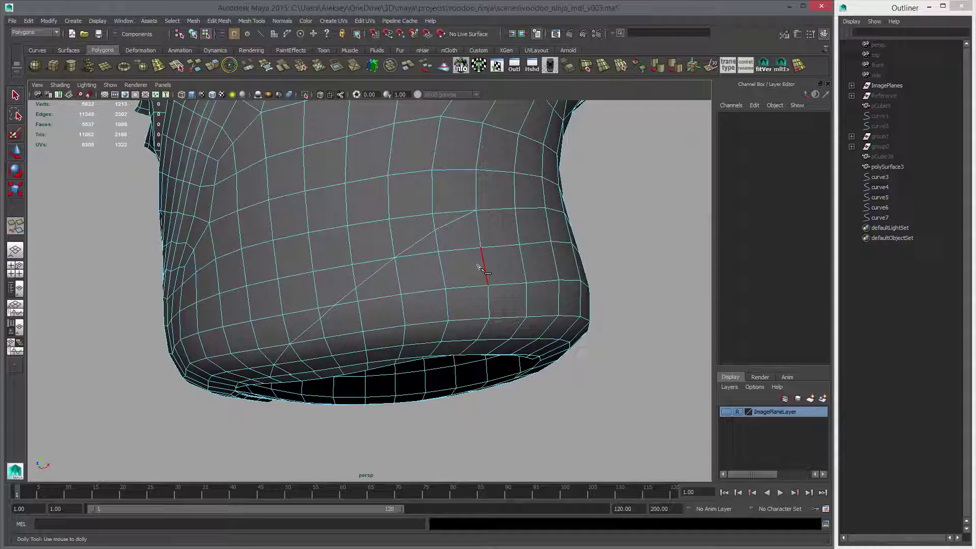
{"action": "left_click_drag", "start_coordinate": [481, 266], "coordinate": [387, 224], "text": "alt"}
{"action": "left_click", "coordinate": [359, 209]}
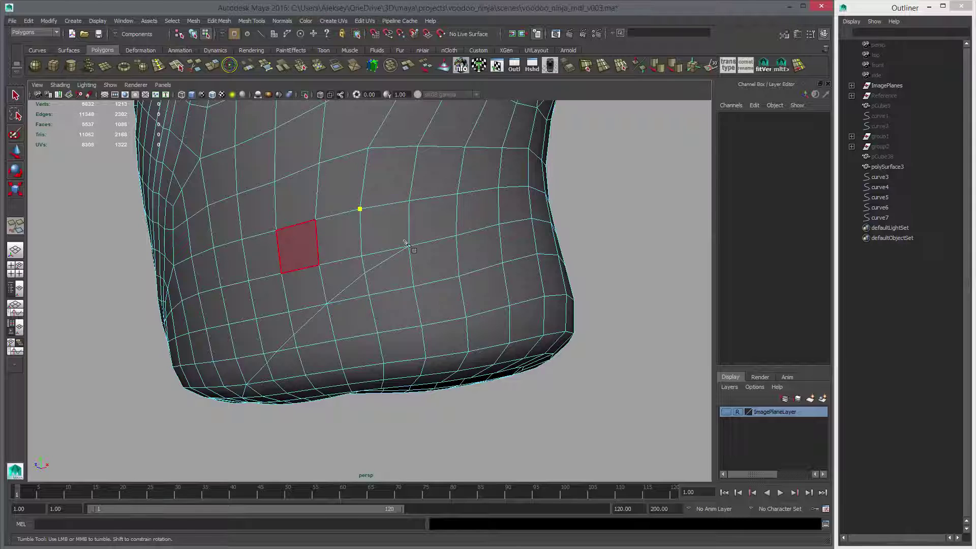
{"action": "left_click", "coordinate": [409, 246]}
{"action": "left_click", "coordinate": [457, 193]}
{"action": "right_click", "coordinate": [440, 237]}
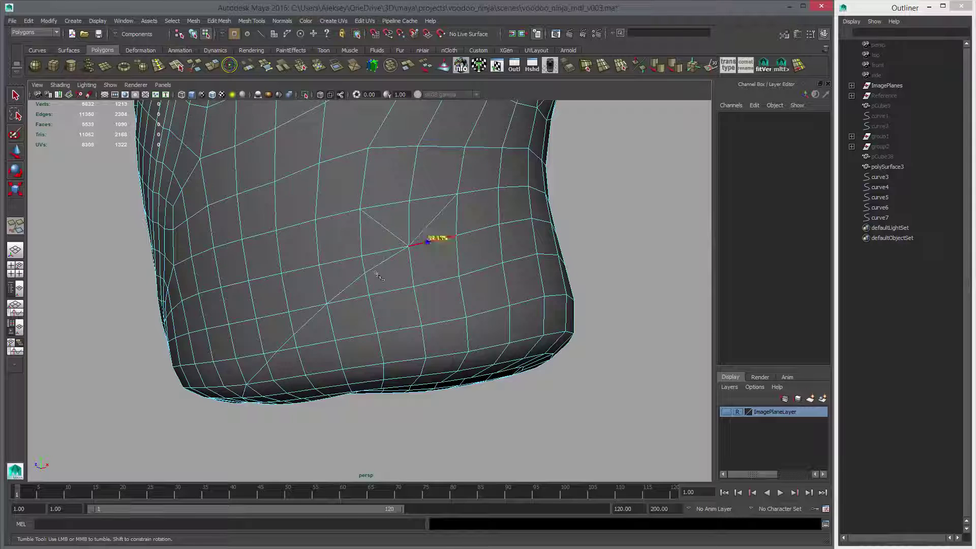
Split a face diagonally from the V's junction vertex down to the opposite corner on the side away from the first cut.
{"action": "left_click", "coordinate": [408, 246]}
{"action": "left_click", "coordinate": [459, 276]}
{"action": "right_click", "coordinate": [437, 259]}
Split a second diagonal edge line below and parallel to the first, from the short edge's lower end down toward the hem.
{"action": "left_click_drag", "start_coordinate": [425, 302], "coordinate": [438, 286], "text": "alt"}
{"action": "left_click", "coordinate": [472, 263]}
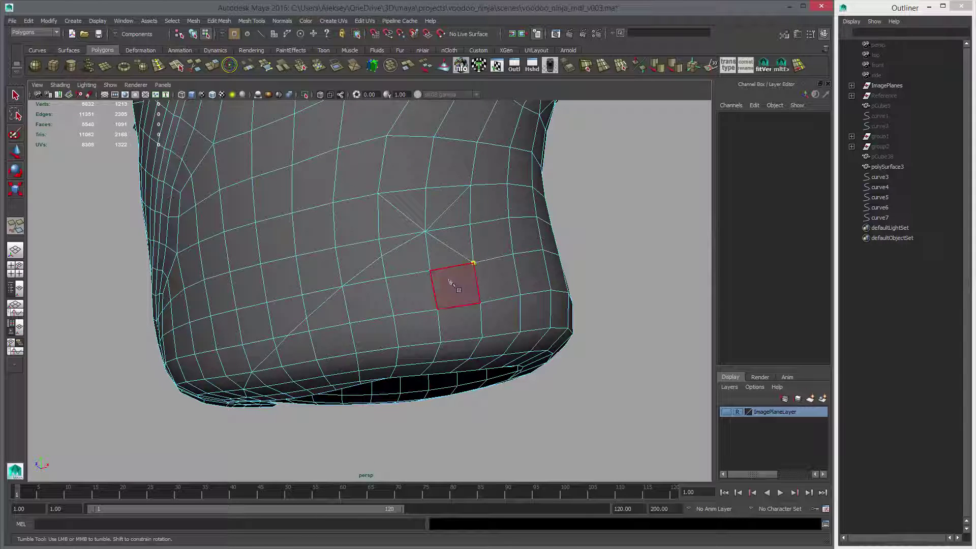
{"action": "left_click", "coordinate": [391, 314]}
{"action": "left_click_drag", "start_coordinate": [392, 314], "coordinate": [345, 322], "text": "alt"}
{"action": "left_click", "coordinate": [329, 309]}
Split a third diagonal edge line above the first, from the V's free upper tip down around the hem.
{"action": "left_click", "coordinate": [423, 193]}
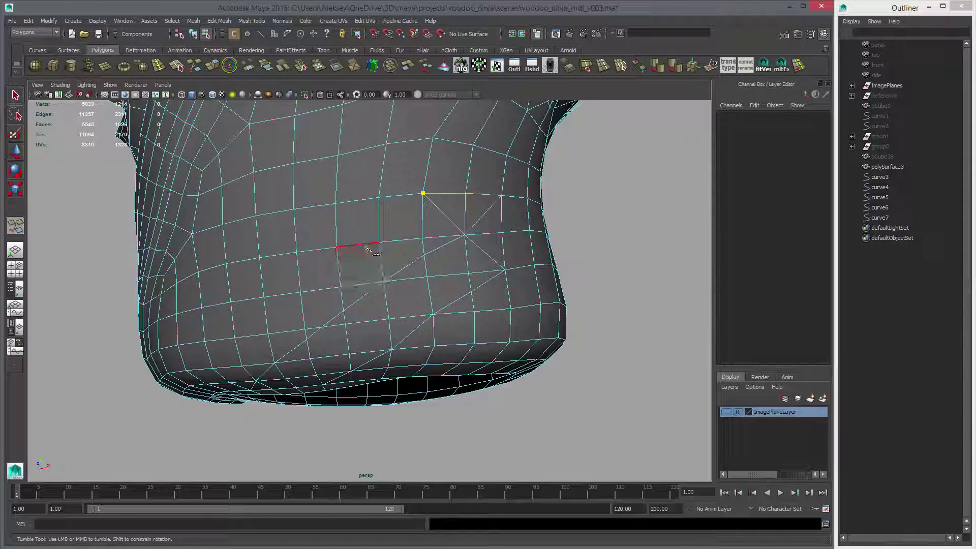
{"action": "left_click", "coordinate": [336, 247]}
{"action": "left_click_drag", "start_coordinate": [279, 273], "coordinate": [348, 282], "text": "alt"}
{"action": "left_click", "coordinate": [321, 268]}
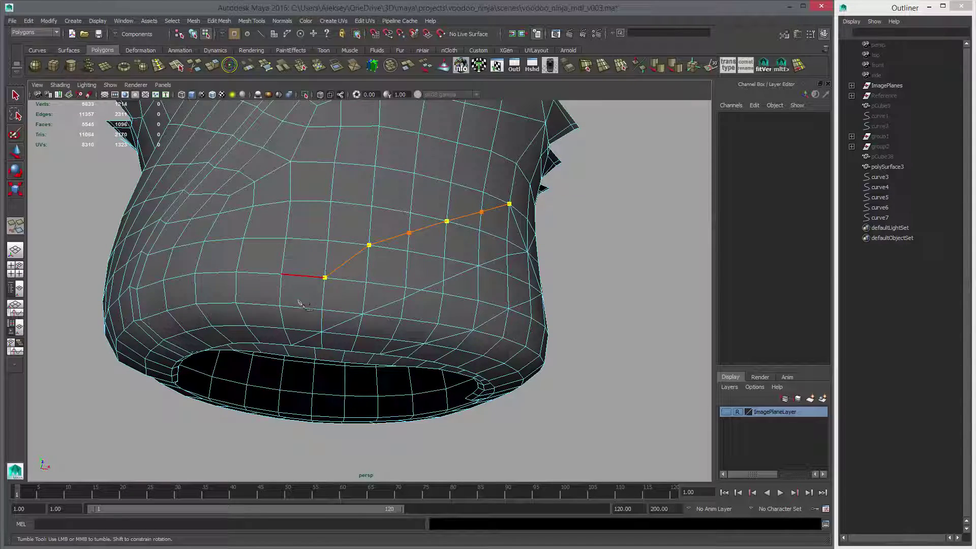
{"action": "left_click_drag", "start_coordinate": [244, 311], "coordinate": [339, 258], "text": "alt"}
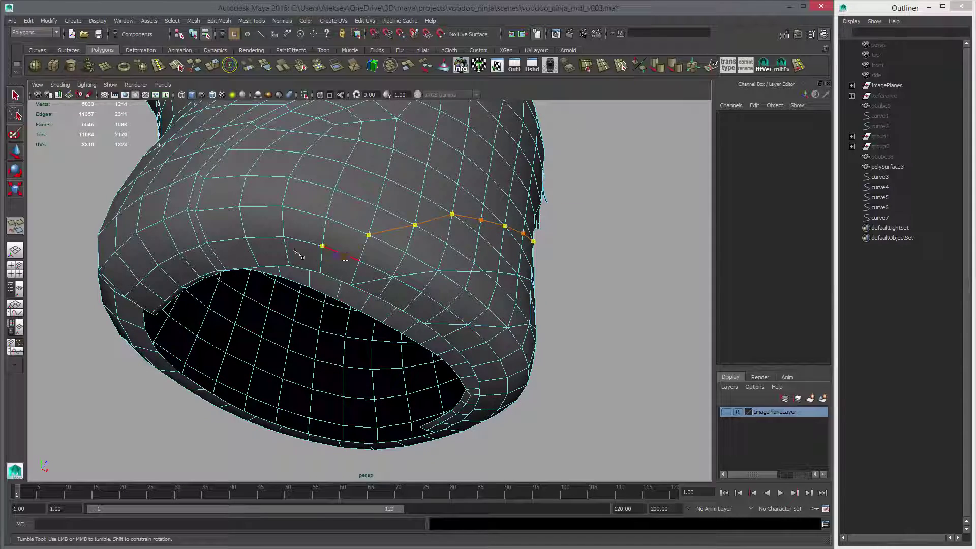
{"action": "right_click", "coordinate": [476, 272]}
Raise the vertex between the V's two upper tips to form a peak at the end of the bands.
{"action": "left_click_drag", "start_coordinate": [475, 273], "coordinate": [364, 273], "text": "alt"}
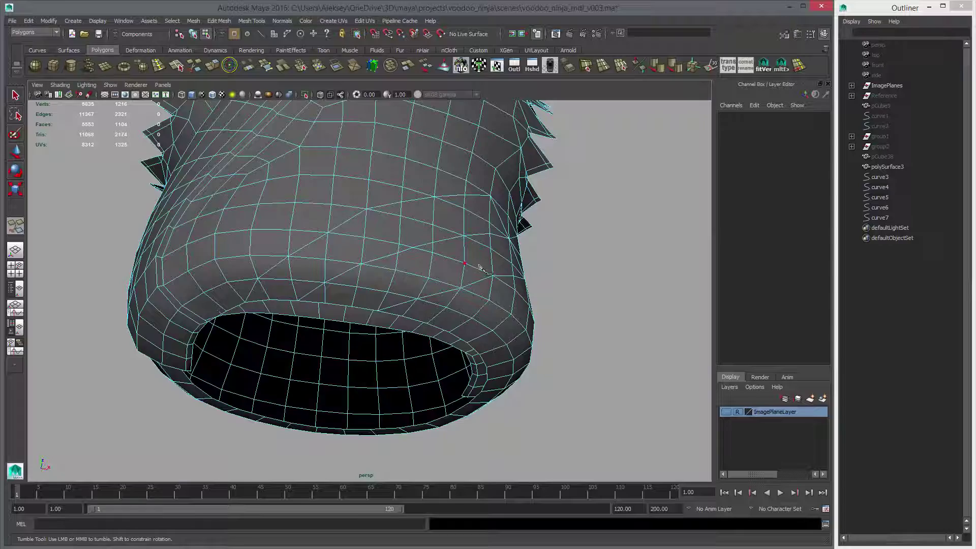
{"action": "left_click_drag", "start_coordinate": [482, 268], "coordinate": [385, 281], "text": "alt"}
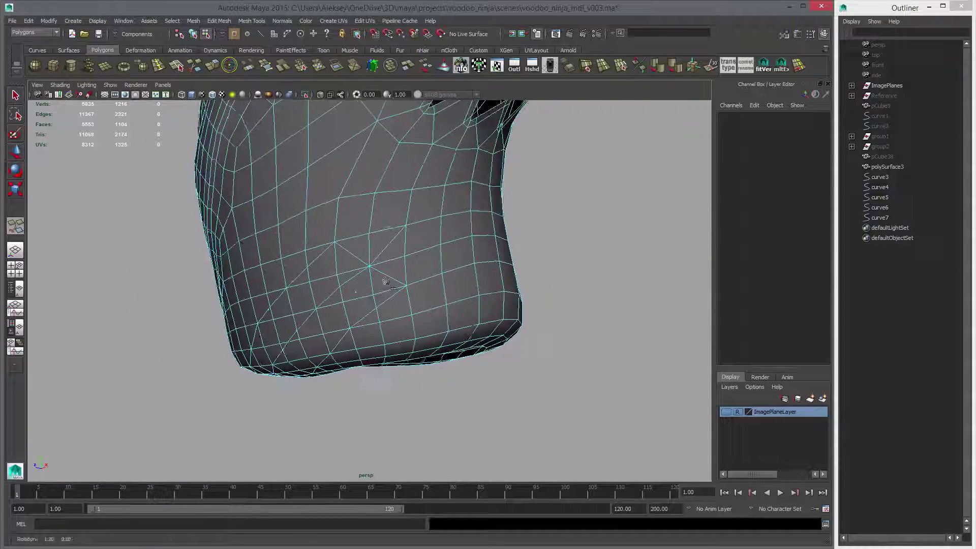
{"action": "scroll", "coordinate": [385, 283], "scroll_direction": "up", "scroll_amount": 4}
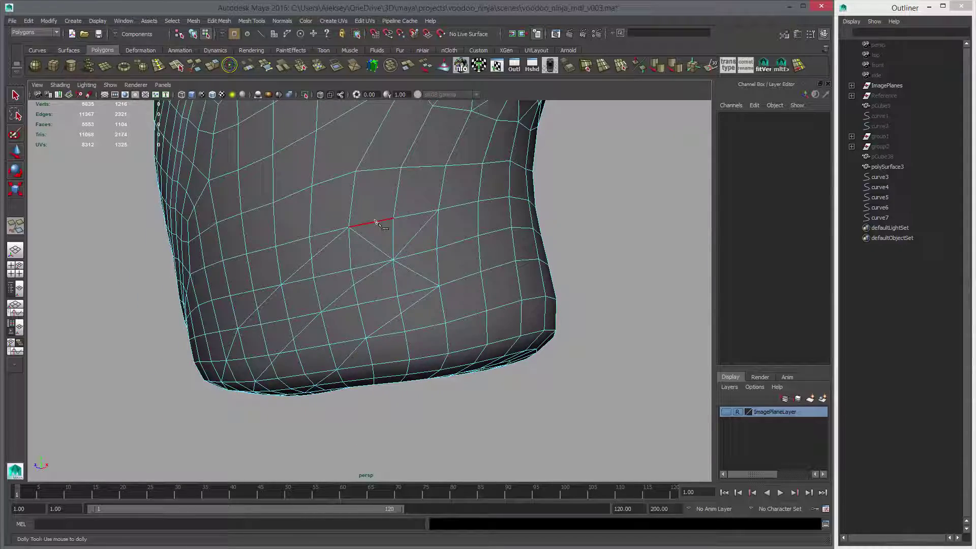
{"action": "key", "text": "w"}
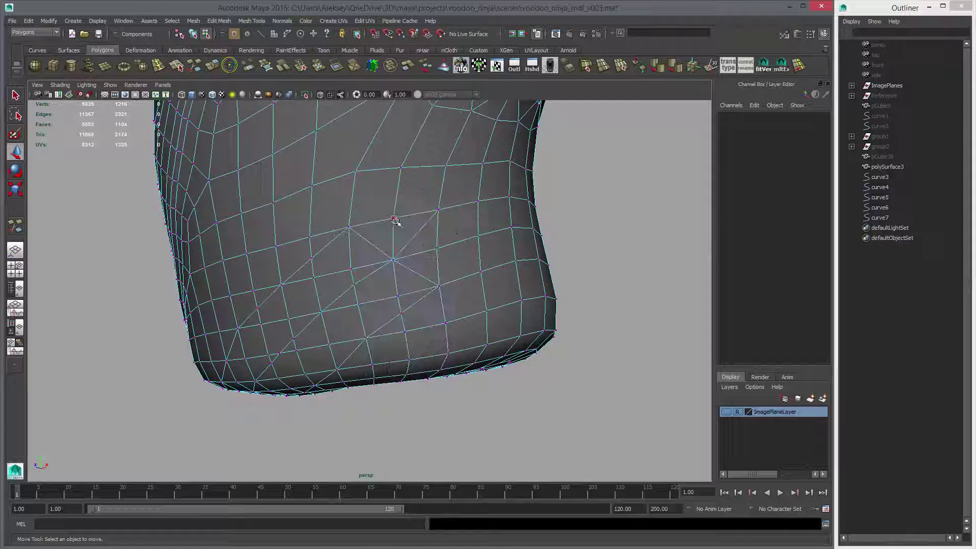
{"action": "left_click", "coordinate": [393, 216]}
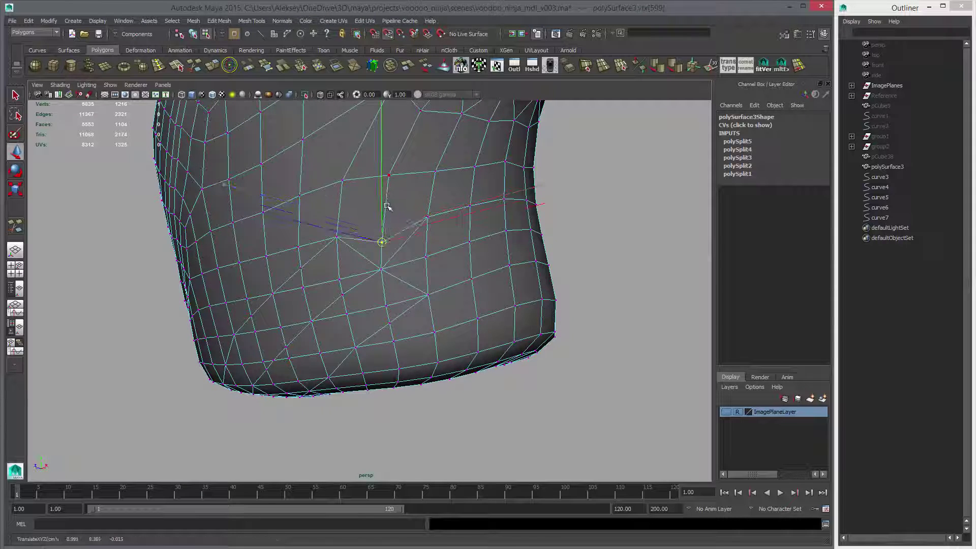
{"action": "left_click_drag", "start_coordinate": [389, 193], "coordinate": [346, 214], "text": "alt"}
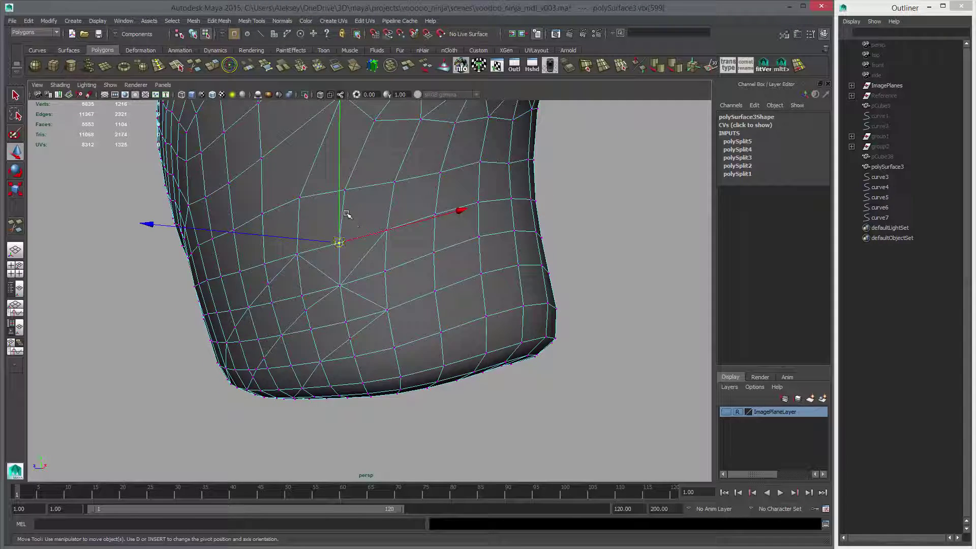
{"action": "middle_click_drag", "start_coordinate": [345, 201], "coordinate": [341, 227]}
{"action": "left_click", "coordinate": [386, 270]}
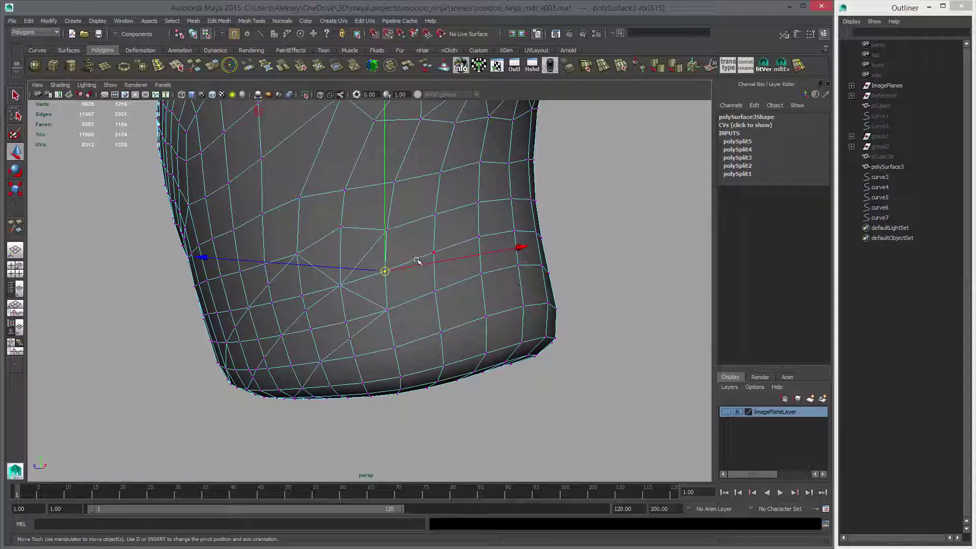
{"action": "mouse_move", "coordinate": [388, 269]}
{"action": "left_mouse_down", "text": "alt"}
{"action": "mouse_move", "coordinate": [440, 269]}
{"action": "mouse_move", "coordinate": [401, 258]}
{"action": "left_mouse_up", "text": "alt"}
Delete the old grid edges inside the upper diagonal band, between the first and third cuts.
{"action": "key", "text": "q"}
{"action": "right_click_drag", "start_coordinate": [386, 249], "coordinate": [386, 227]}
{"action": "left_click_drag", "start_coordinate": [389, 268], "coordinate": [436, 213], "text": "alt"}
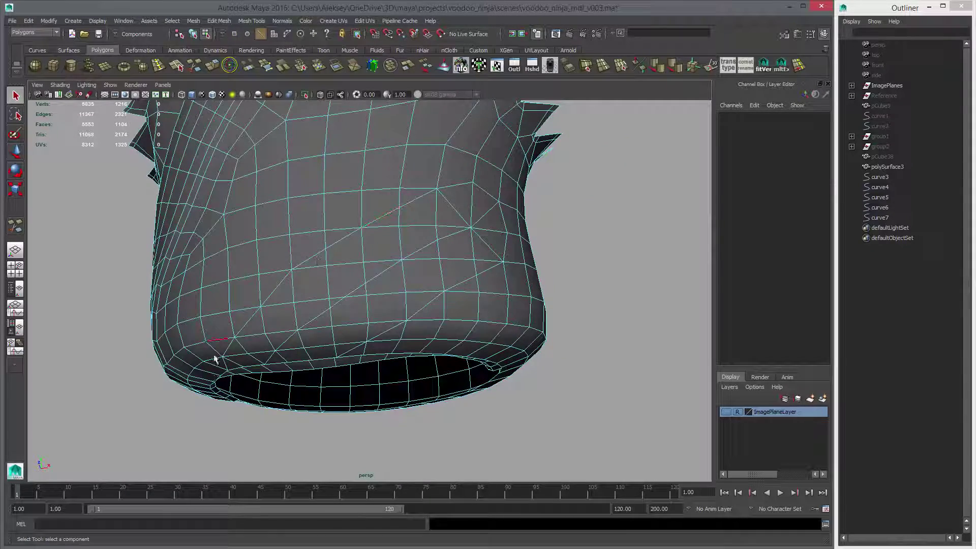
{"action": "left_click_drag", "start_coordinate": [317, 308], "coordinate": [352, 279], "text": "alt"}
{"action": "left_click", "coordinate": [271, 311]}
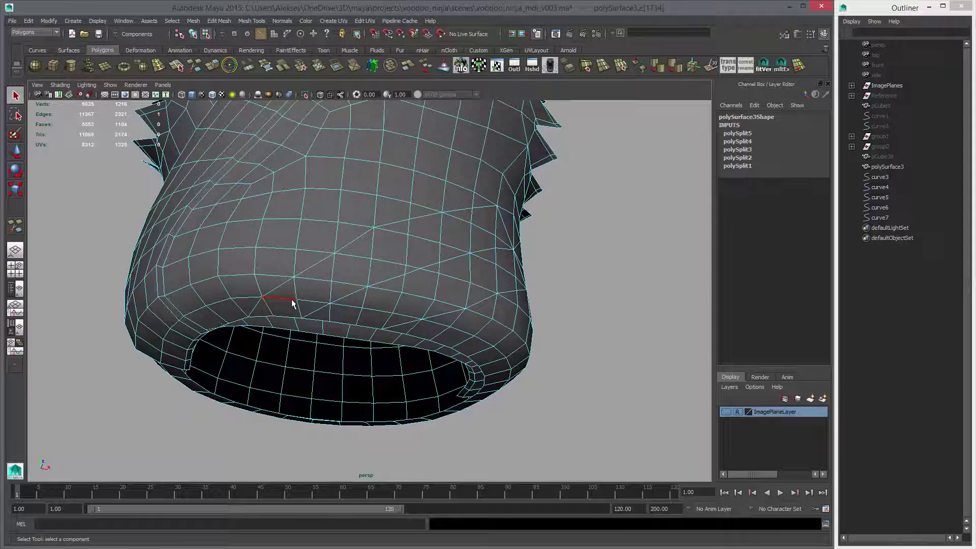
{"action": "left_click", "coordinate": [291, 298], "text": "shift"}
{"action": "left_click", "coordinate": [299, 309], "text": "shift"}
{"action": "left_click", "coordinate": [296, 289], "text": "shift"}
{"action": "left_click", "coordinate": [300, 291], "text": "shift"}
{"action": "left_click", "coordinate": [316, 299], "text": "shift"}
{"action": "left_click", "coordinate": [331, 292], "text": "shift"}
{"action": "left_click", "coordinate": [322, 280], "text": "shift"}
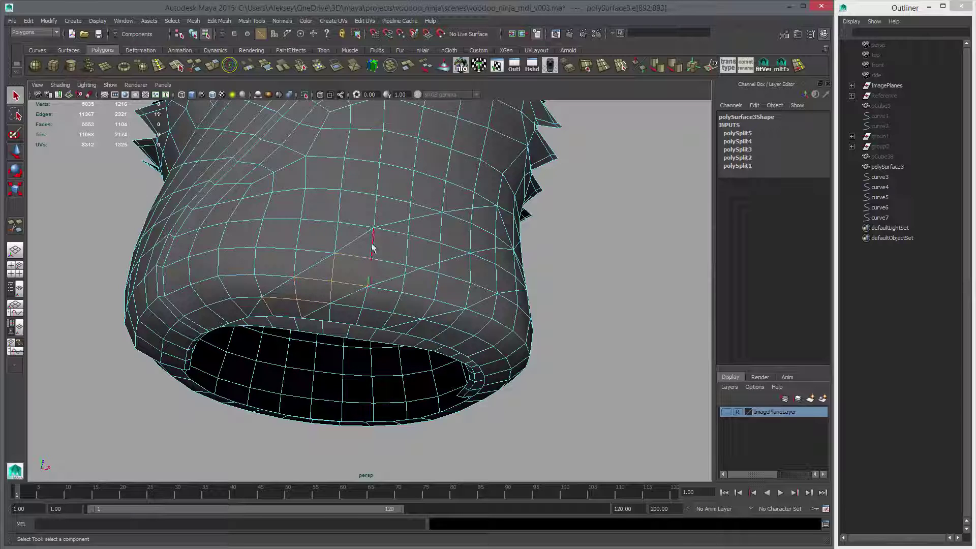
{"action": "left_click", "coordinate": [410, 267], "text": "shift"}
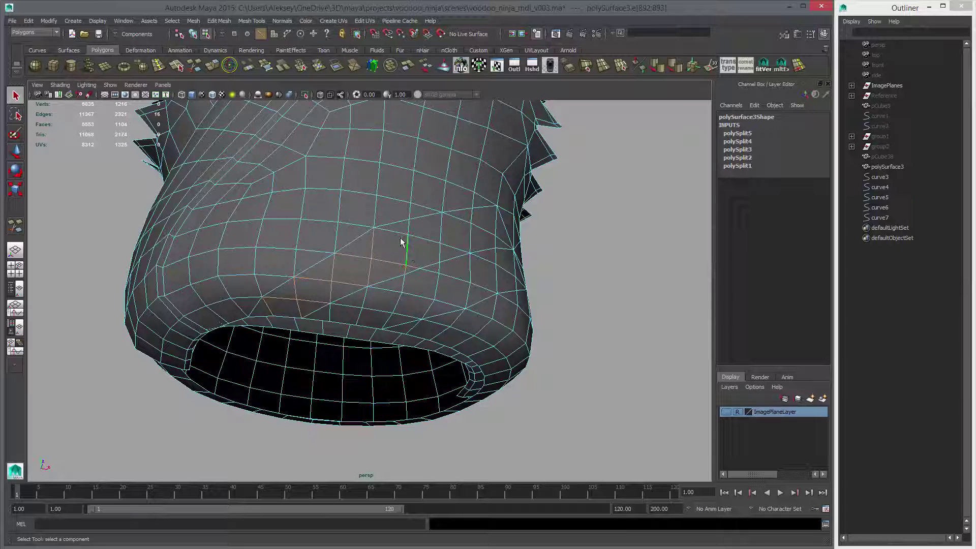
{"action": "left_click", "coordinate": [411, 230], "text": "shift"}
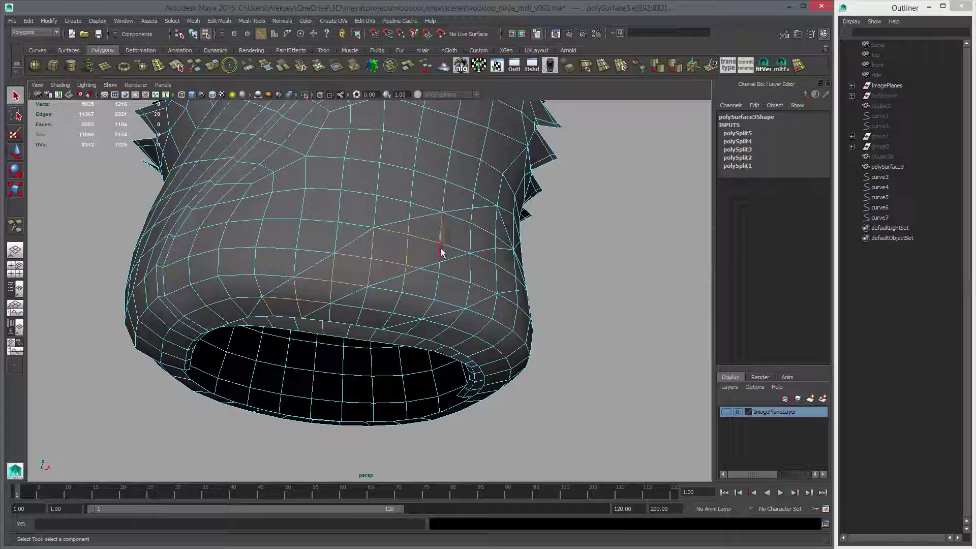
{"action": "left_click", "coordinate": [441, 249], "text": "shift"}
{"action": "left_click", "coordinate": [455, 248], "text": "shift"}
{"action": "left_click_drag", "start_coordinate": [469, 257], "coordinate": [428, 280], "text": "alt"}
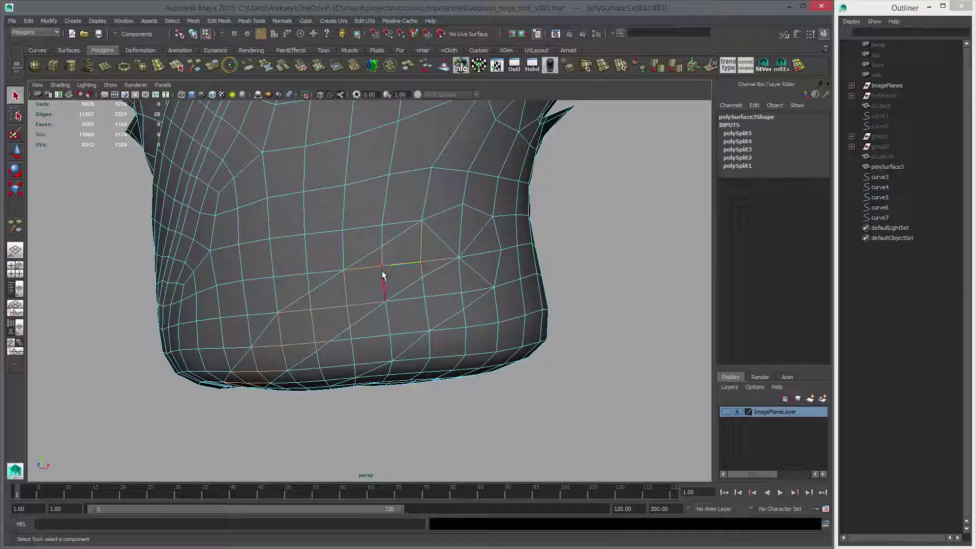
{"action": "left_click_drag", "start_coordinate": [383, 275], "coordinate": [436, 299], "text": "alt"}
{"action": "key", "text": "Delete"}
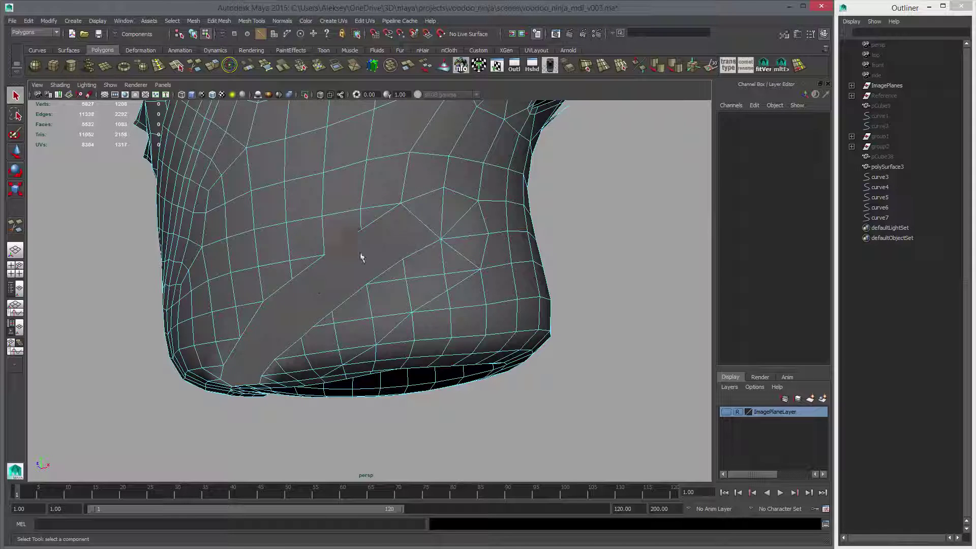
Delete the old grid edges inside the lower diagonal band, between the first and second cuts, from the V tip to the hem.
{"action": "left_click_drag", "start_coordinate": [360, 257], "coordinate": [390, 290], "text": "alt"}
{"action": "left_click", "coordinate": [283, 345]}
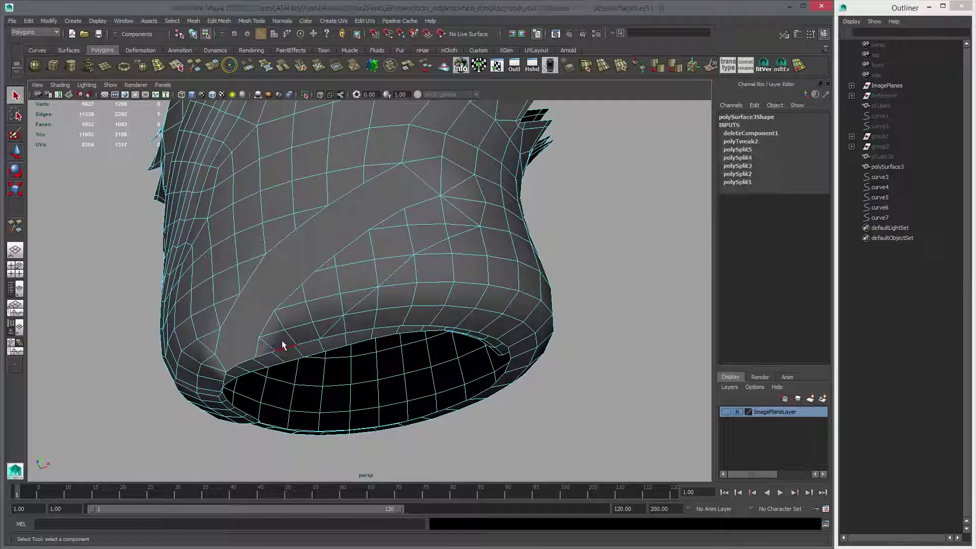
{"action": "left_click", "coordinate": [296, 332], "text": "shift"}
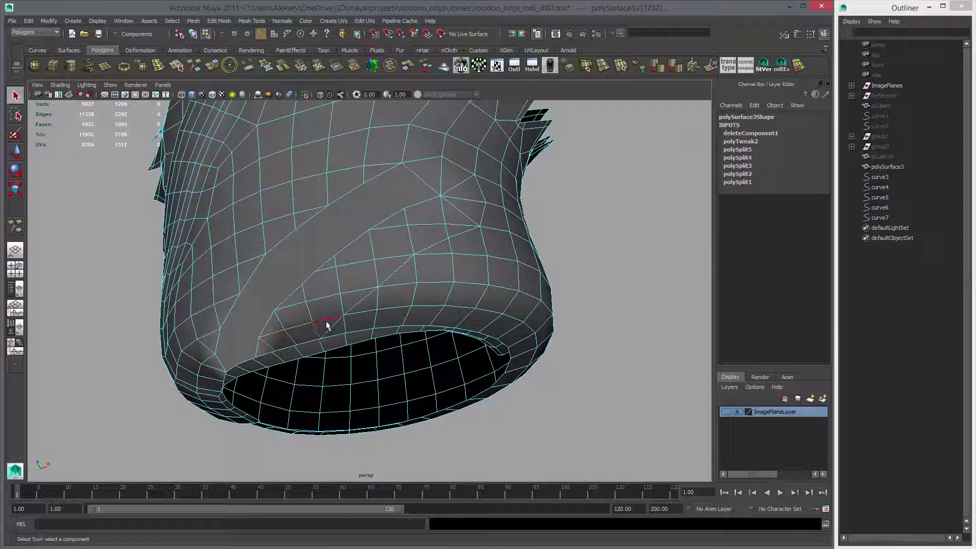
{"action": "left_click", "coordinate": [343, 304], "text": "shift"}
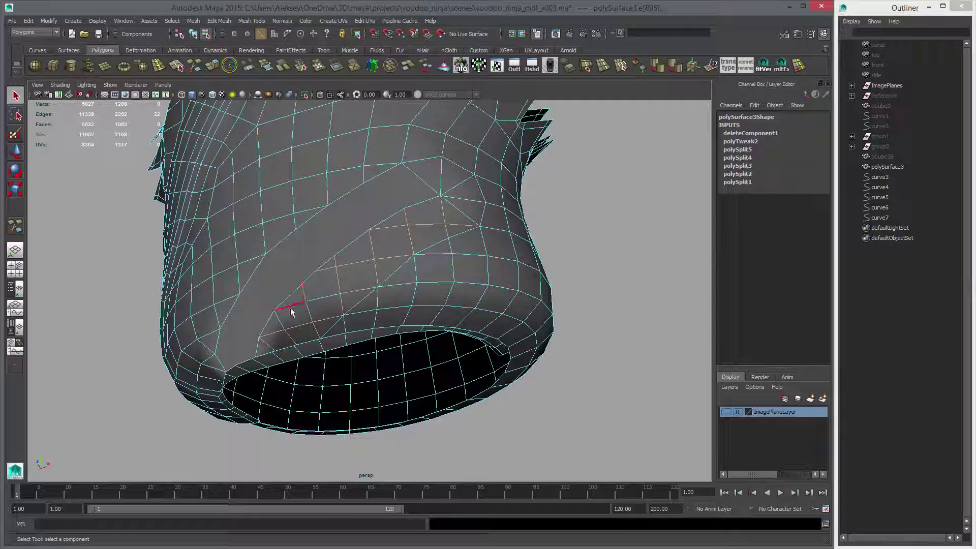
{"action": "left_click", "coordinate": [321, 299], "text": "shift"}
{"action": "left_click_drag", "start_coordinate": [427, 306], "coordinate": [542, 288], "text": "alt"}
{"action": "key", "text": "w"}
{"action": "key", "text": "4"}
{"action": "mouse_move", "coordinate": [415, 310]}
{"action": "left_mouse_down", "text": "alt"}
{"action": "mouse_move", "coordinate": [296, 331]}
{"action": "mouse_move", "coordinate": [361, 342]}
{"action": "mouse_move", "coordinate": [375, 316]}
{"action": "mouse_move", "coordinate": [329, 304]}
{"action": "left_mouse_up", "text": "alt"}
{"action": "key", "text": "5"}
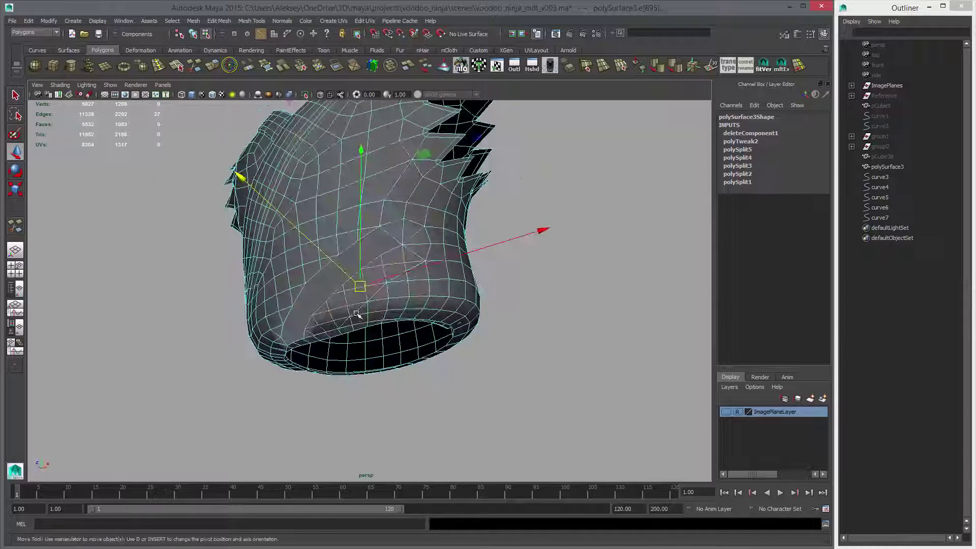
{"action": "key", "text": "Delete"}
{"action": "right_click_drag", "start_coordinate": [356, 325], "coordinate": [444, 384], "text": "alt"}
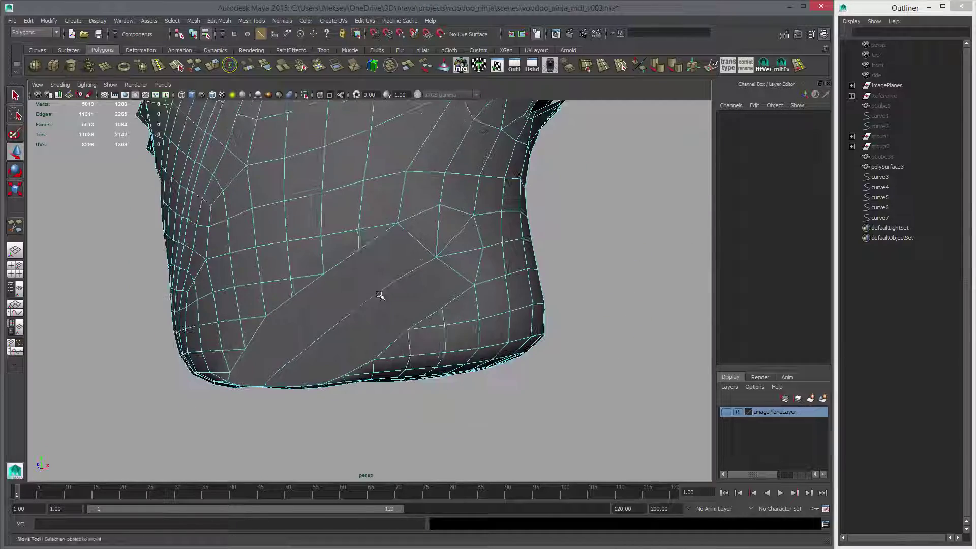
Examine from several angles how the surrounding grid edges meet the borders of the two cleared diagonal bands around the hem.
{"action": "left_click_drag", "start_coordinate": [377, 292], "coordinate": [404, 283], "text": "alt"}
{"action": "left_click_drag", "start_coordinate": [287, 340], "coordinate": [264, 331], "text": "alt"}
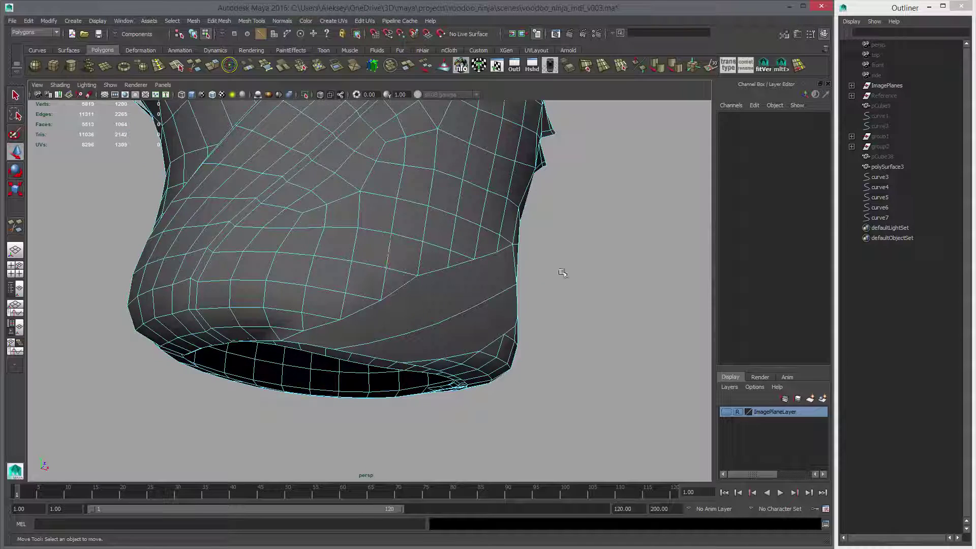
{"action": "left_click_drag", "start_coordinate": [562, 273], "coordinate": [442, 215], "text": "alt"}
{"action": "left_click_drag", "start_coordinate": [529, 246], "coordinate": [425, 295], "text": "alt"}
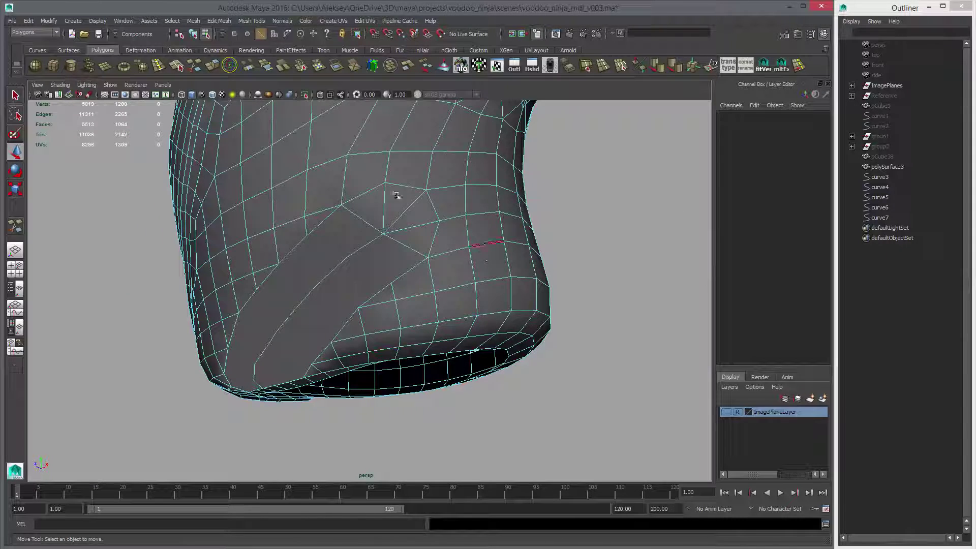
{"action": "left_click", "coordinate": [194, 66]}
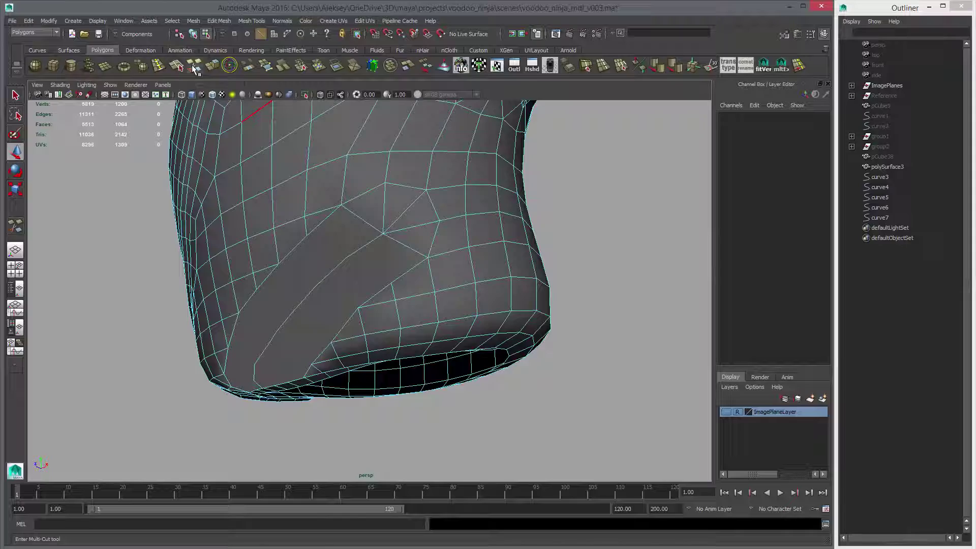
{"action": "left_click_drag", "start_coordinate": [392, 246], "coordinate": [397, 273], "text": "alt"}
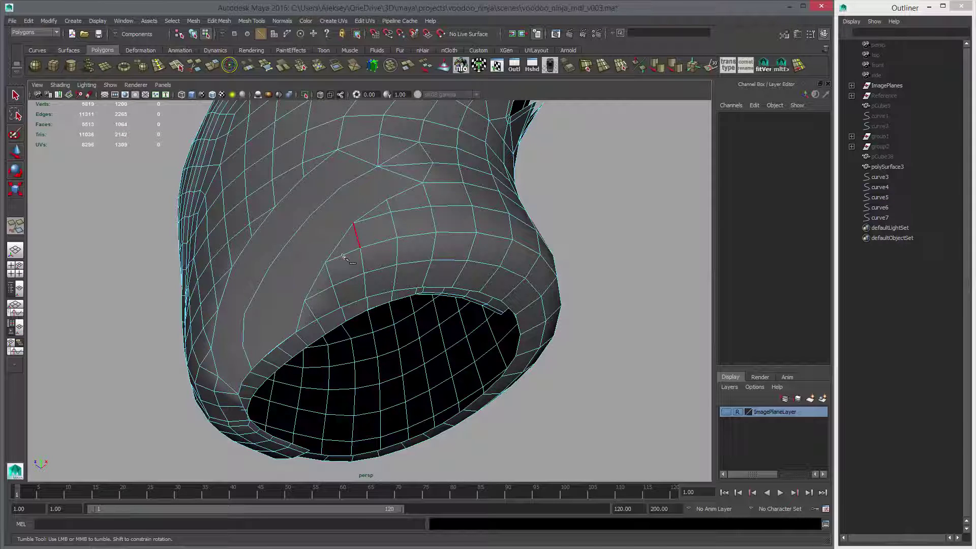
{"action": "left_click_drag", "start_coordinate": [315, 318], "coordinate": [250, 277], "text": "alt"}
{"action": "left_click_drag", "start_coordinate": [216, 169], "coordinate": [242, 143], "text": "alt"}
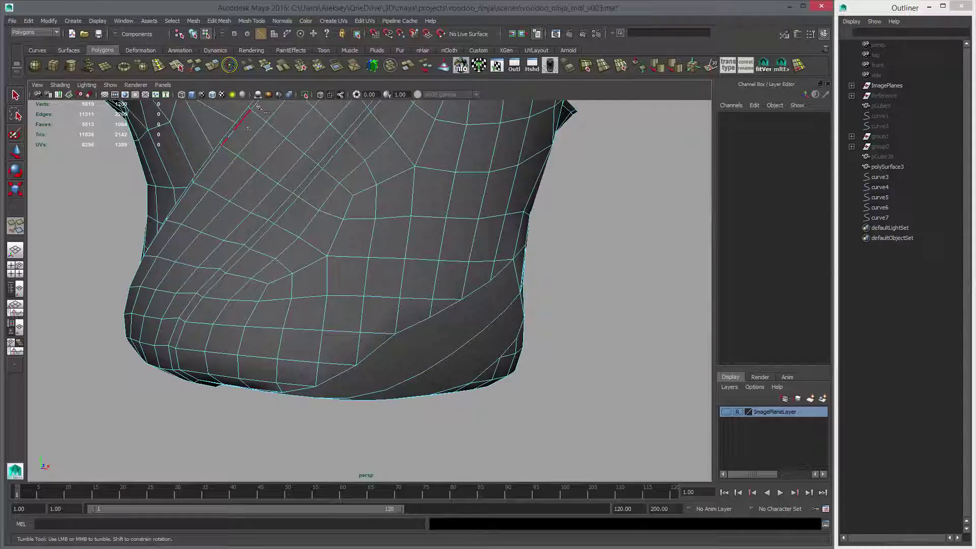
{"action": "left_click_drag", "start_coordinate": [259, 106], "coordinate": [334, 290], "text": "alt"}
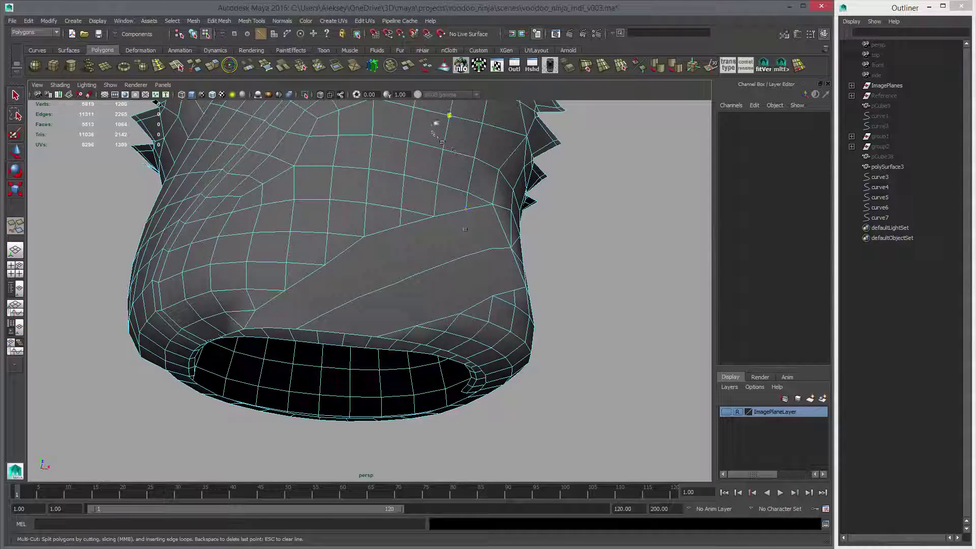
{"action": "left_click_drag", "start_coordinate": [416, 229], "coordinate": [313, 229], "text": "alt"}
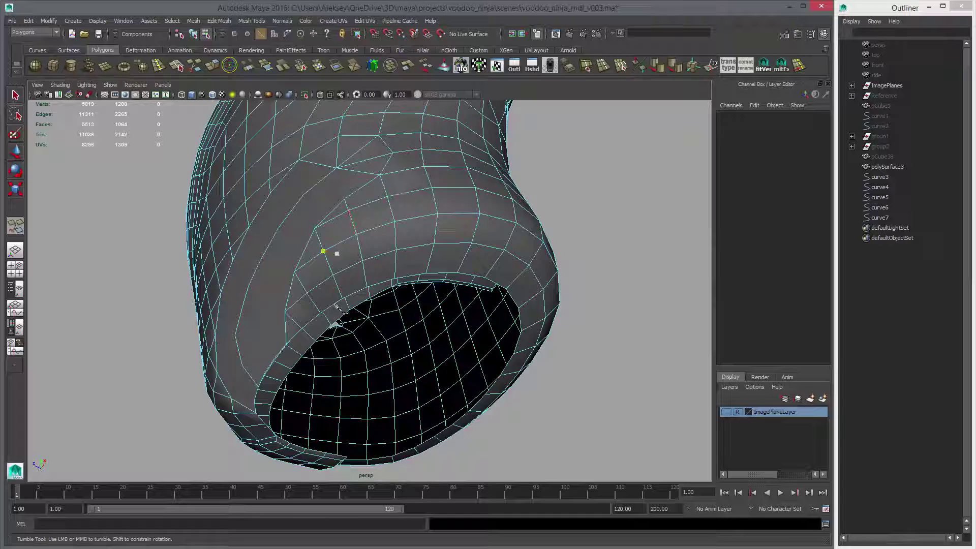
{"action": "left_click_drag", "start_coordinate": [389, 196], "coordinate": [327, 196], "text": "alt"}
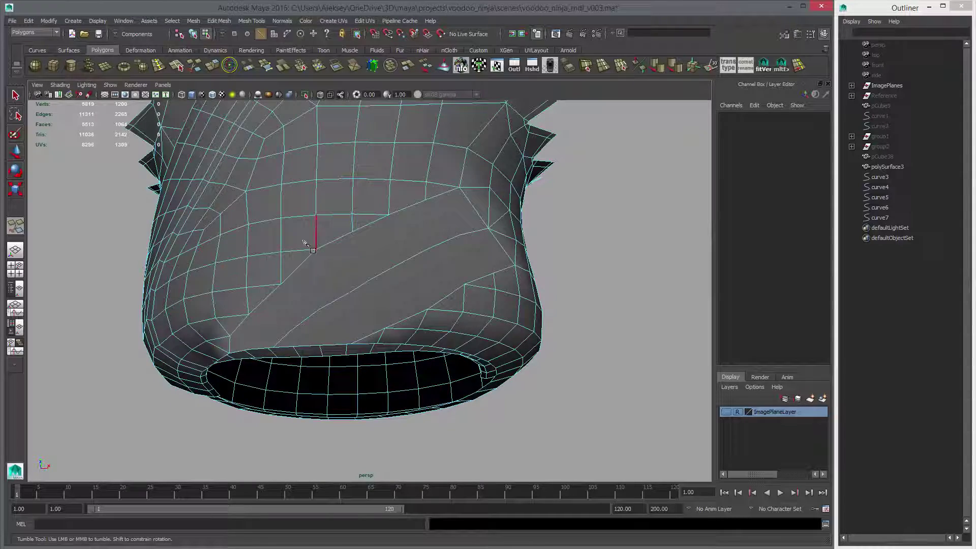
{"action": "left_click_drag", "start_coordinate": [392, 208], "coordinate": [388, 235], "text": "alt"}
{"action": "right_click_drag", "start_coordinate": [388, 235], "coordinate": [423, 244], "text": "alt"}
{"action": "left_click_drag", "start_coordinate": [424, 244], "coordinate": [405, 228], "text": "alt"}
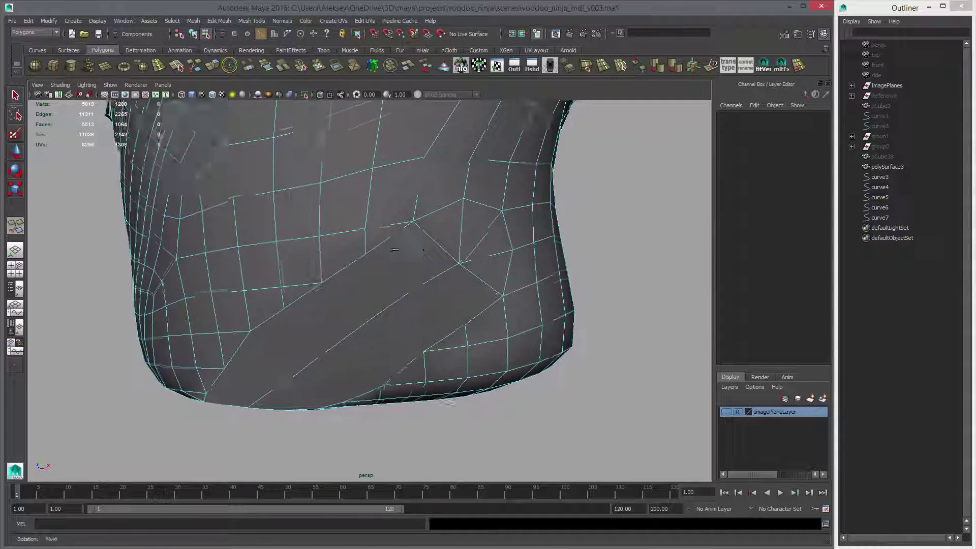
{"action": "middle_click_drag", "start_coordinate": [333, 188], "coordinate": [349, 211], "text": "alt"}
Cut a diagonal edge from a grid vertex to the upper band's border near the peak, and delete the old vertical edge beside it.
{"action": "left_click_drag", "start_coordinate": [399, 246], "coordinate": [425, 239], "text": "alt"}
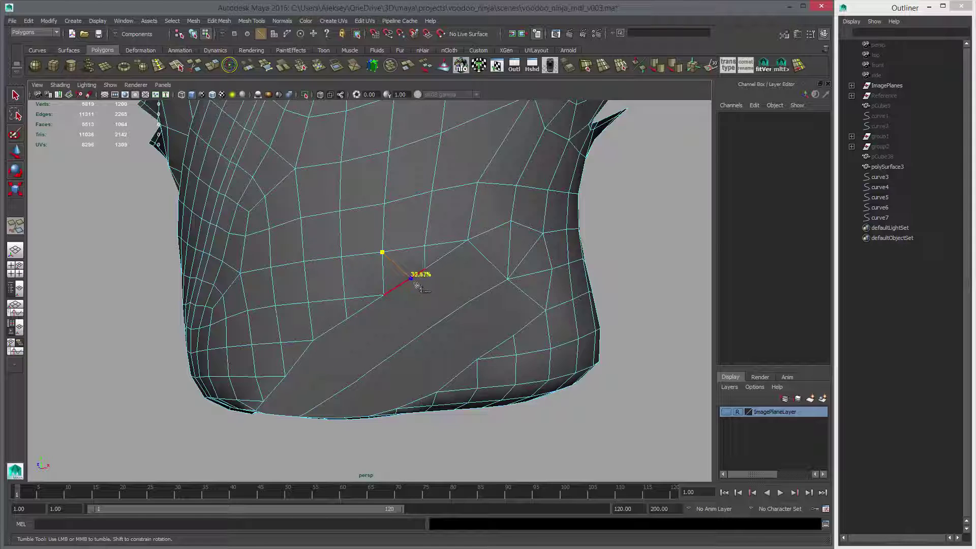
{"action": "key", "text": "w"}
{"action": "right_click_drag", "start_coordinate": [424, 255], "coordinate": [401, 237]}
{"action": "left_click", "coordinate": [425, 256]}
{"action": "key", "text": "Delete"}
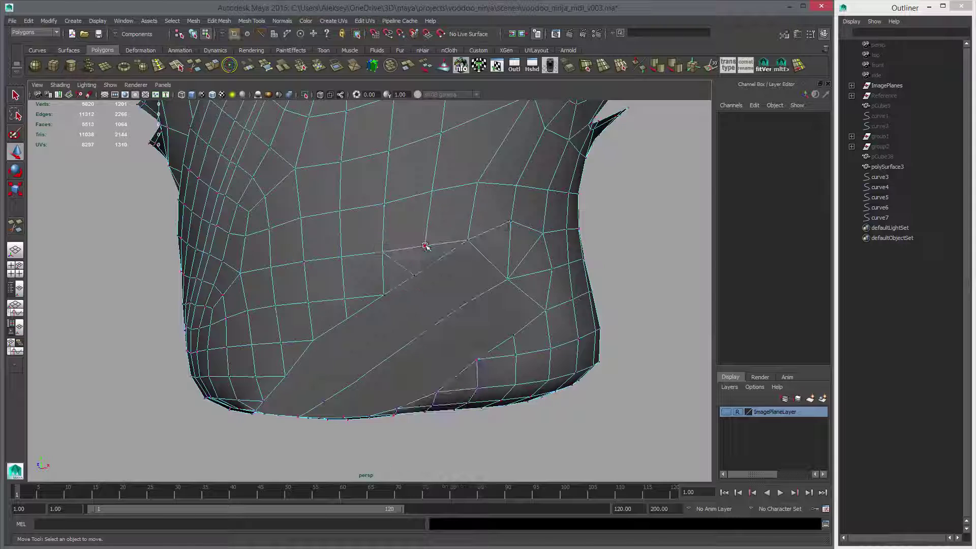
Raise the vertex freed by the deleted edge so its row follows the upper band's border.
{"action": "left_click", "coordinate": [425, 246]}
{"action": "middle_click_drag", "start_coordinate": [430, 208], "coordinate": [428, 227]}
{"action": "left_click_drag", "start_coordinate": [432, 275], "coordinate": [459, 255], "text": "alt"}
{"action": "right_click_drag", "start_coordinate": [459, 255], "coordinate": [467, 257], "text": "alt"}
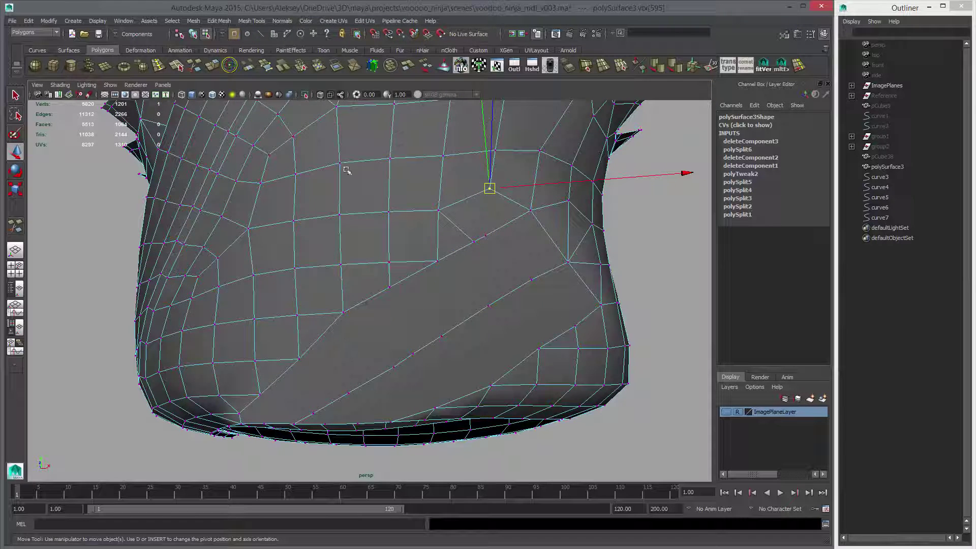
Cut three more diagonal edges between neighbouring grid vertices and the upper band's border, working down from the first diagonal.
{"action": "left_click", "coordinate": [195, 66]}
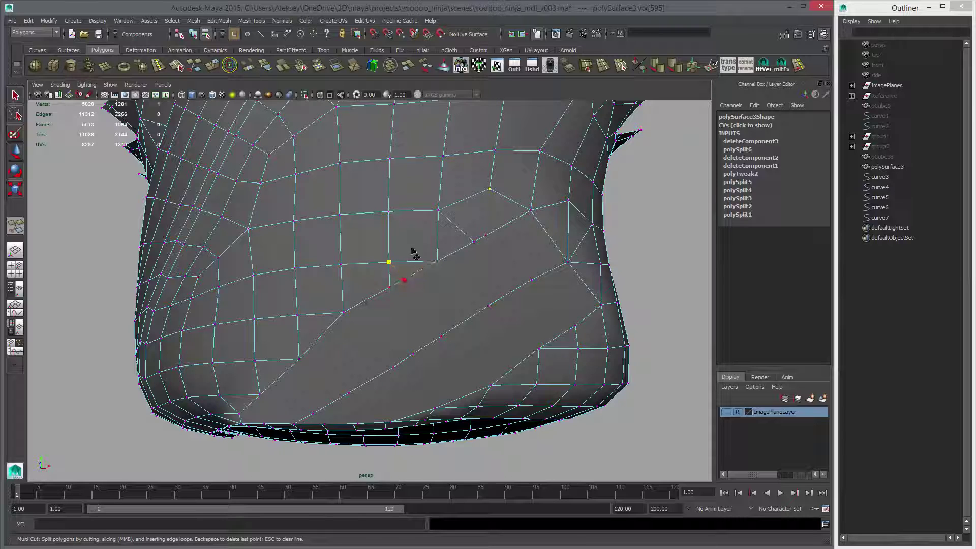
{"action": "key", "text": "Return"}
{"action": "left_click", "coordinate": [437, 260]}
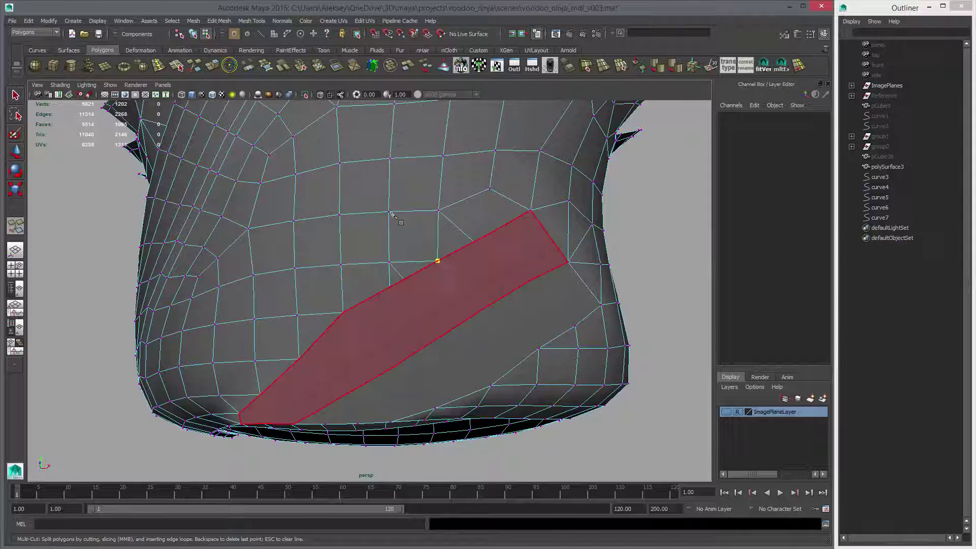
{"action": "left_click", "coordinate": [389, 212]}
{"action": "key", "text": "Return"}
{"action": "left_click_drag", "start_coordinate": [423, 243], "coordinate": [417, 264], "text": "alt"}
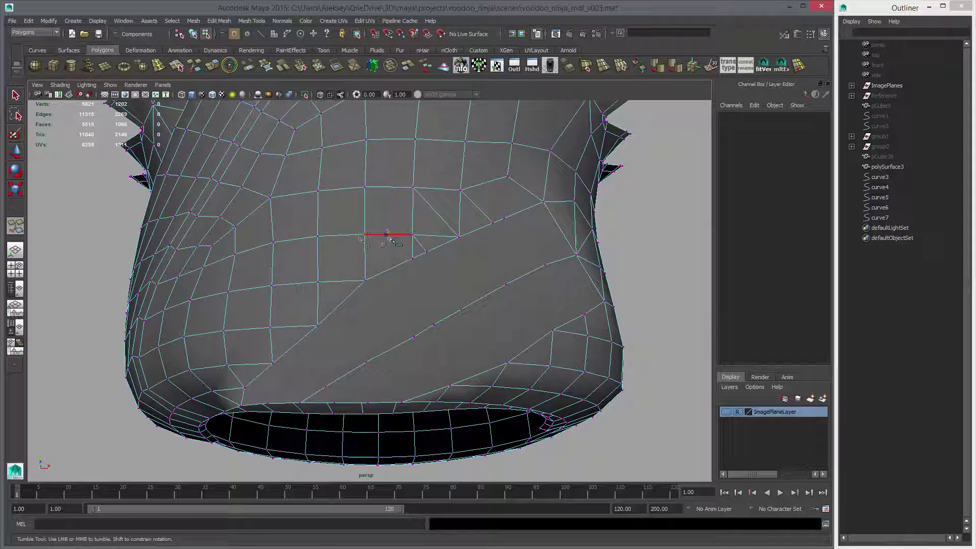
{"action": "left_click", "coordinate": [365, 234]}
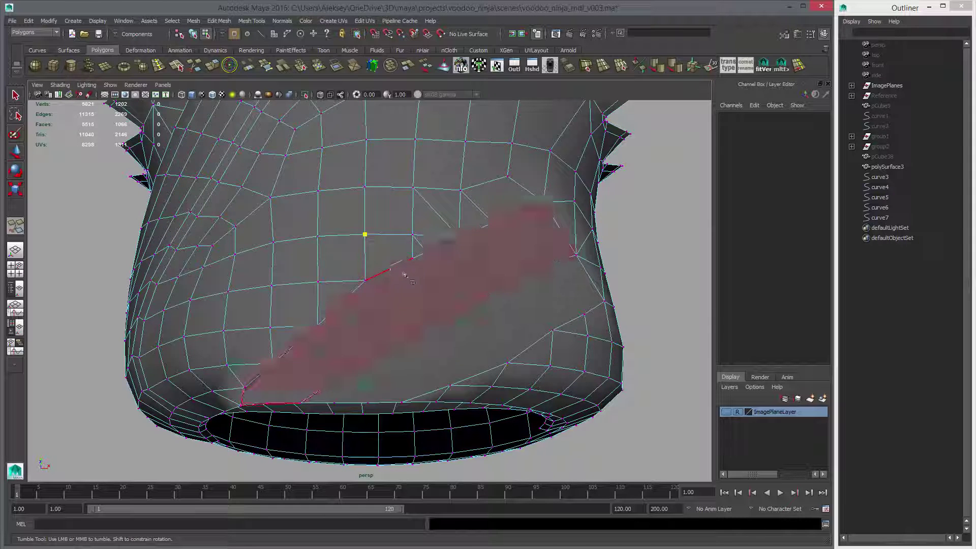
Delete the three old grid edges crossing the new diagonals along the upper part of the band's border.
{"action": "key", "text": "w"}
{"action": "right_click_drag", "start_coordinate": [410, 248], "coordinate": [409, 223]}
{"action": "left_click", "coordinate": [411, 247]}
{"action": "left_click", "coordinate": [444, 237], "text": "shift"}
{"action": "left_click", "coordinate": [457, 213], "text": "shift"}
{"action": "key", "text": "Delete"}
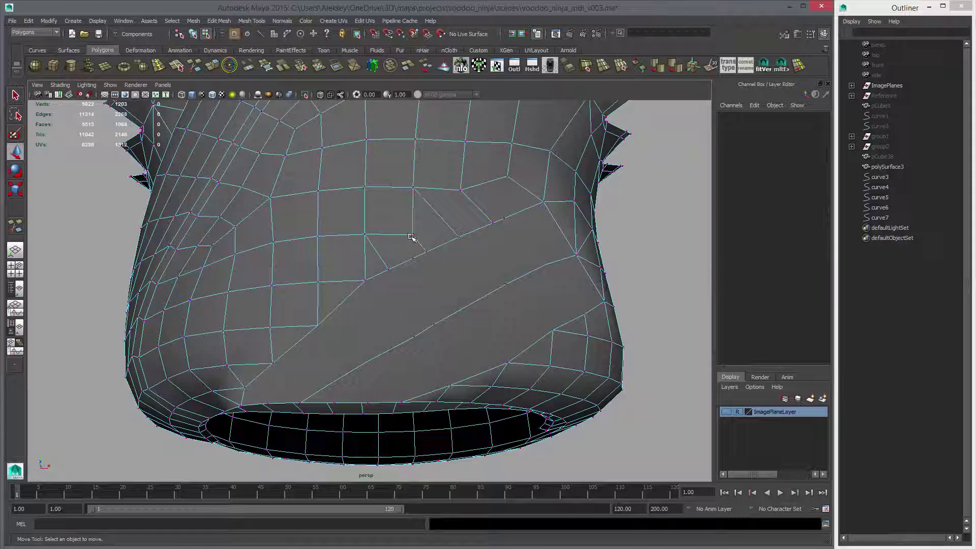
Reposition the grid vertex between the new diagonals, moving it up to even out the surrounding faces.
{"action": "left_click", "coordinate": [411, 236]}
{"action": "key", "text": "e"}
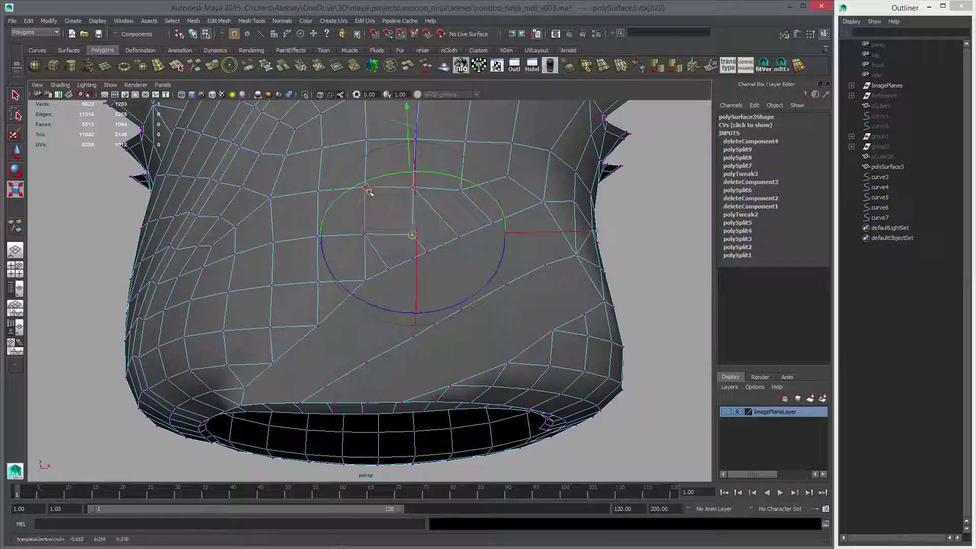
{"action": "middle_click_drag", "start_coordinate": [447, 235], "coordinate": [436, 236]}
{"action": "left_click_drag", "start_coordinate": [417, 253], "coordinate": [426, 249], "text": "alt"}
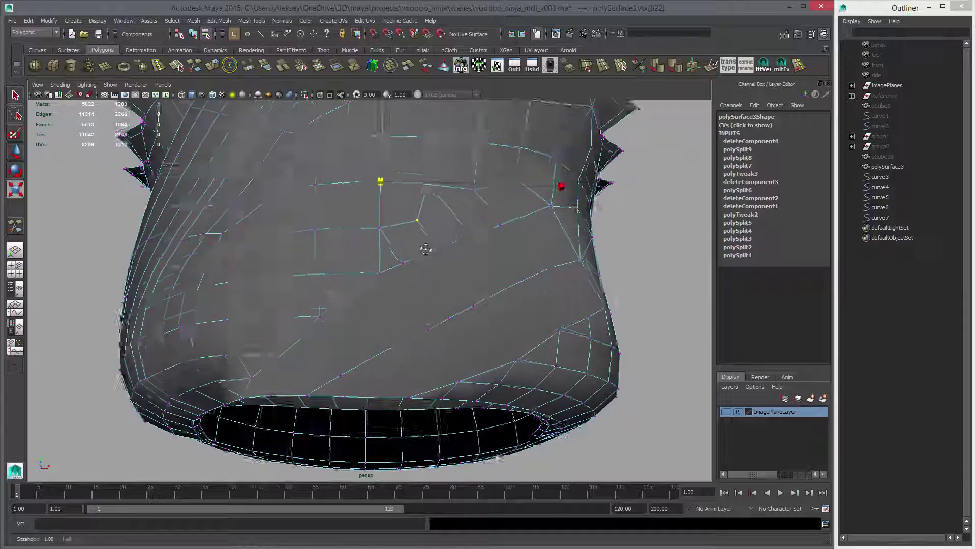
Cut three diagonal edges from grid vertices to the middle stretch of the upper band's border.
{"action": "left_click", "coordinate": [212, 65]}
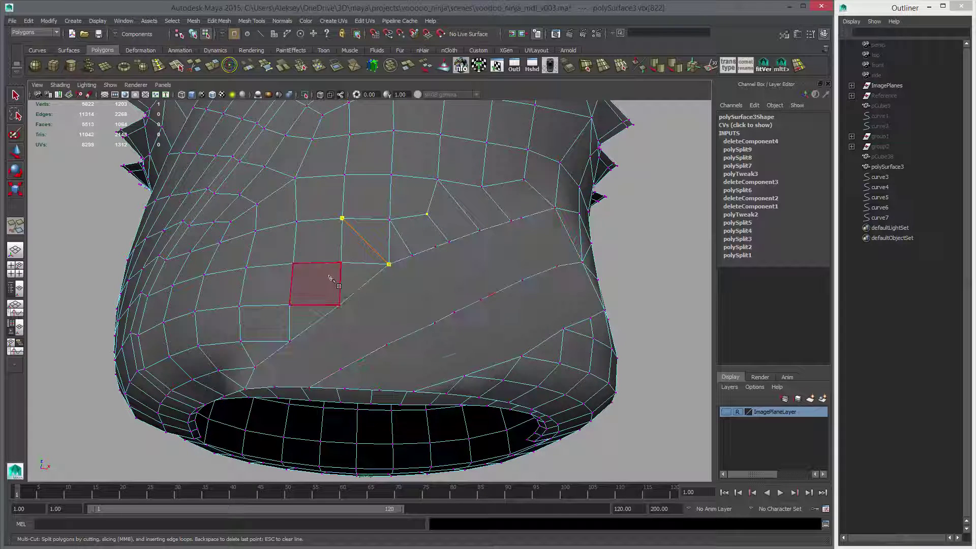
{"action": "key", "text": "Return"}
{"action": "left_click", "coordinate": [293, 264]}
{"action": "key", "text": "Return"}
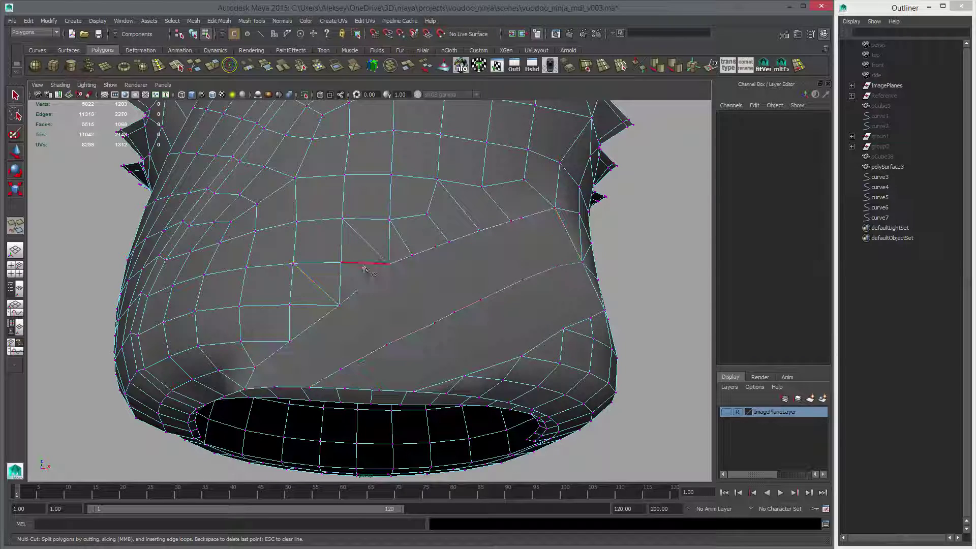
{"action": "left_click", "coordinate": [340, 262]}
{"action": "key", "text": "Return"}
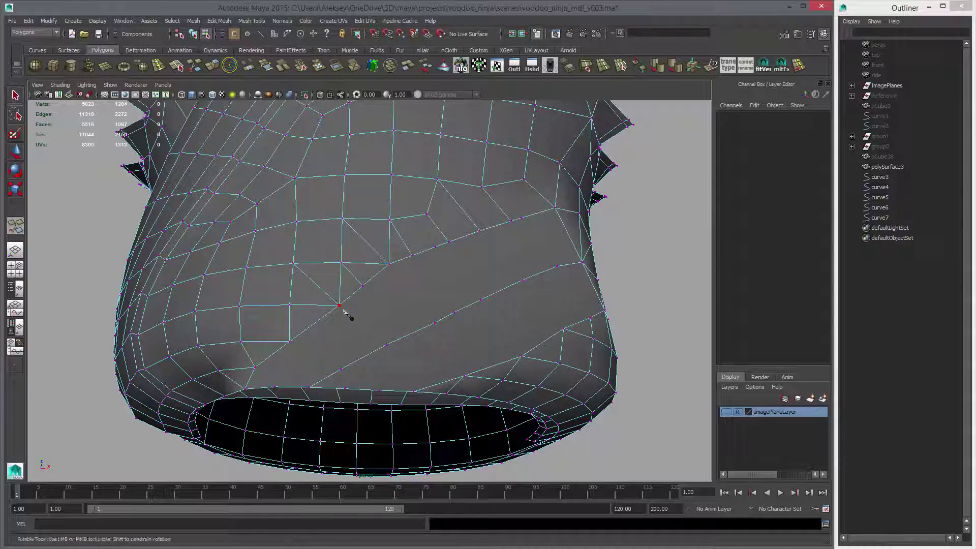
Continue with three diagonal edges from grid vertices to the lower stretch of the band's border, approaching the hem.
{"action": "left_click_drag", "start_coordinate": [390, 304], "coordinate": [386, 252], "text": "alt"}
{"action": "key", "text": "Return"}
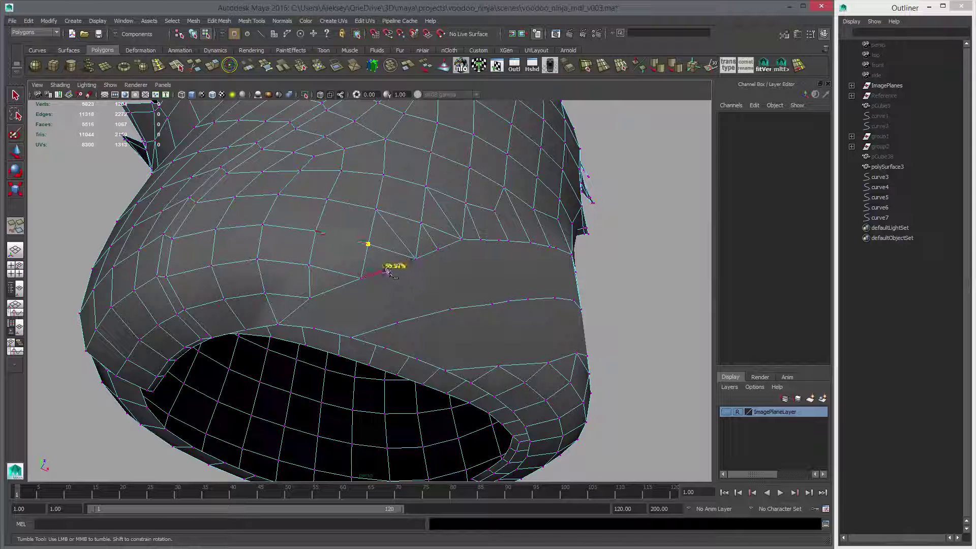
{"action": "left_click", "coordinate": [309, 265]}
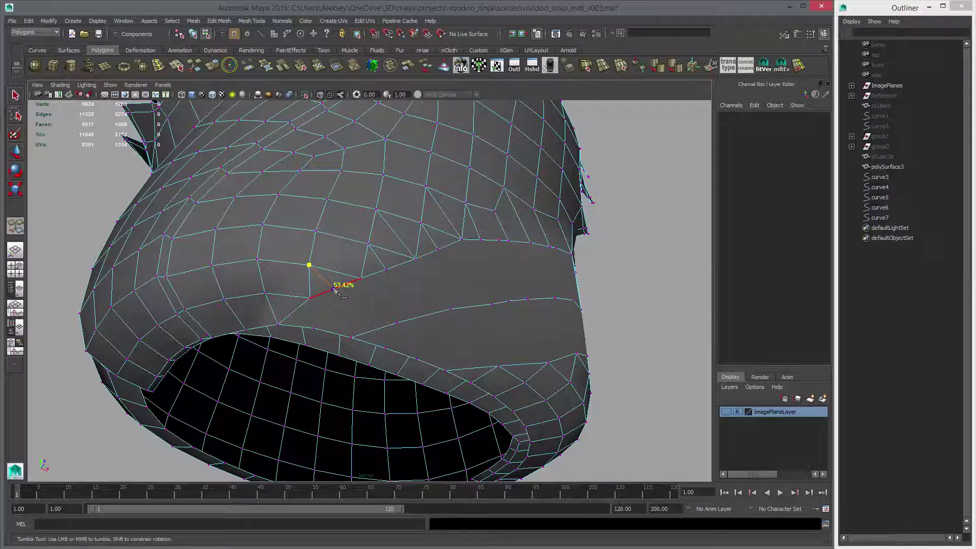
{"action": "left_click", "coordinate": [361, 279]}
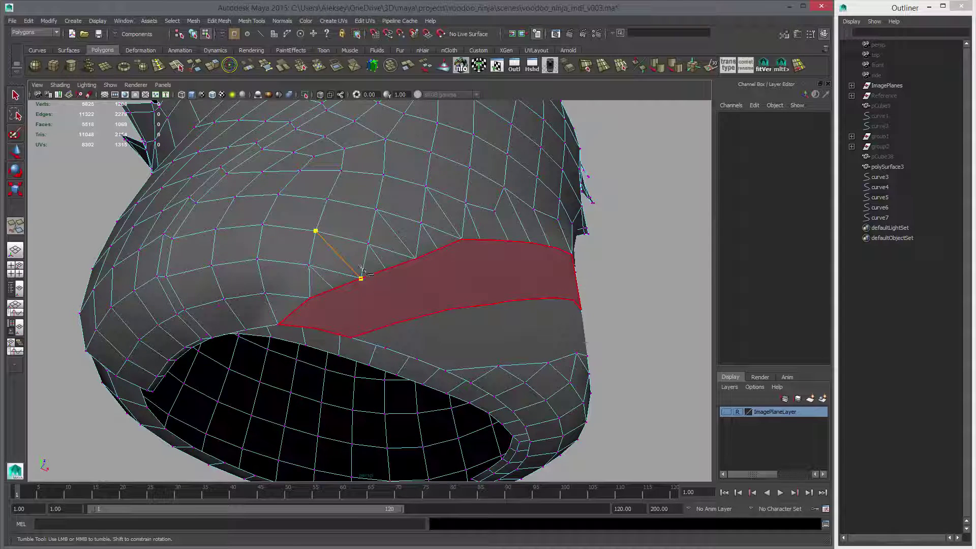
{"action": "key", "text": "Return"}
Try cutting two more diagonals beside the hem, one to the band's border and one to the hem edge, and select the adjoining vertical edge.
{"action": "left_click_drag", "start_coordinate": [329, 285], "coordinate": [342, 263], "text": "alt"}
{"action": "left_click", "coordinate": [345, 253]}
{"action": "left_click", "coordinate": [300, 205]}
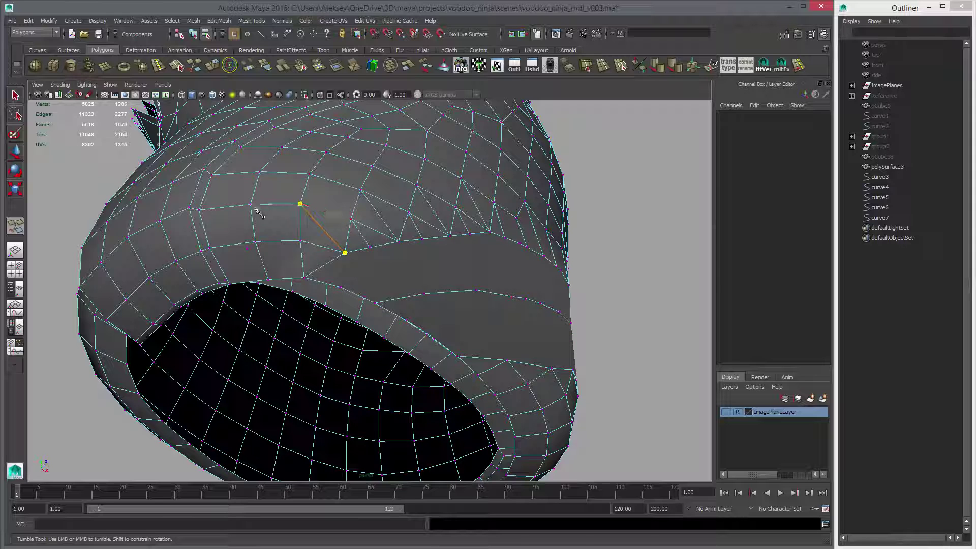
{"action": "key", "text": "Return"}
{"action": "left_click", "coordinate": [300, 241]}
{"action": "left_click_drag", "start_coordinate": [298, 281], "coordinate": [300, 248], "text": "alt"}
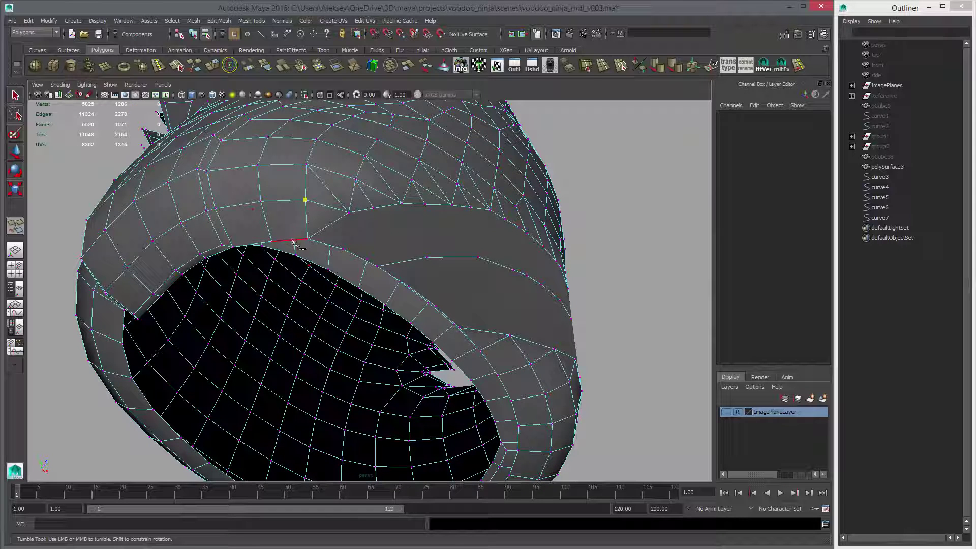
{"action": "key", "text": "Return"}
{"action": "key", "text": "w"}
{"action": "right_click_drag", "start_coordinate": [307, 226], "coordinate": [304, 215]}
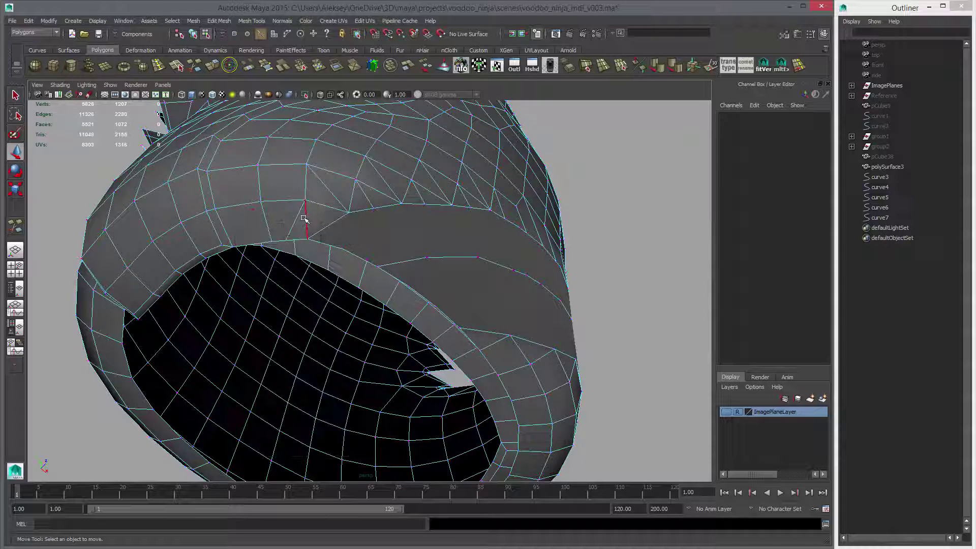
{"action": "left_click", "coordinate": [306, 217]}
{"action": "key", "text": "q"}
{"action": "left_click_drag", "start_coordinate": [307, 223], "coordinate": [323, 301], "text": "alt"}
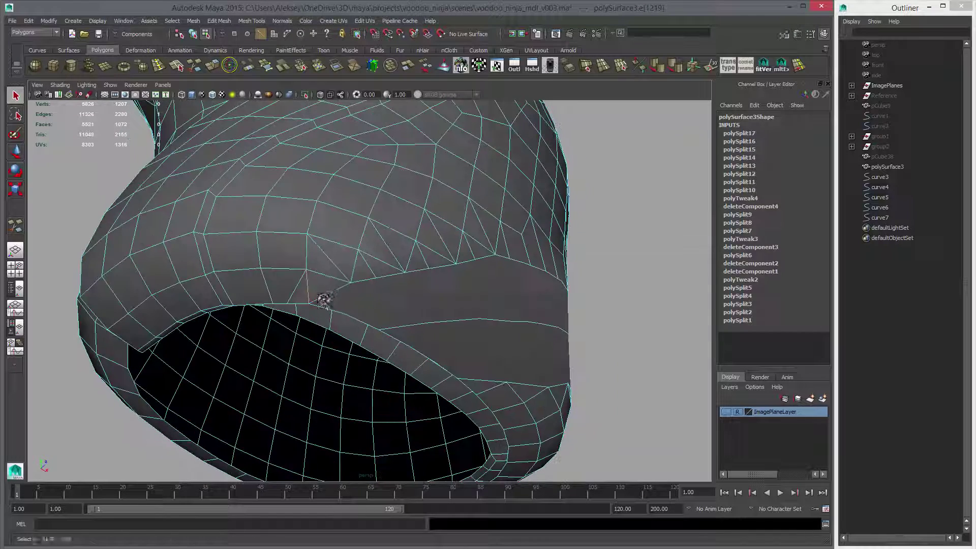
Undo the edge selection and the last two cuts beside the hem.
{"action": "key", "text": "ctrl+z"}
{"action": "key", "text": "ctrl+z"}
{"action": "key", "text": "ctrl+z"}
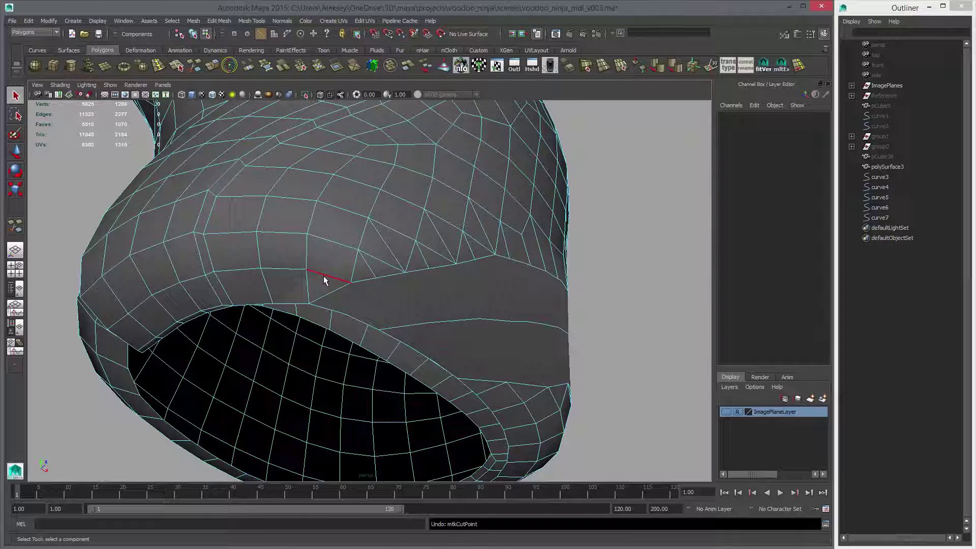
Select the leftover triangle edges along the upper band's border, from the hem upward, and delete them.
{"action": "left_click", "coordinate": [328, 274]}
{"action": "left_click", "coordinate": [357, 264], "text": "shift"}
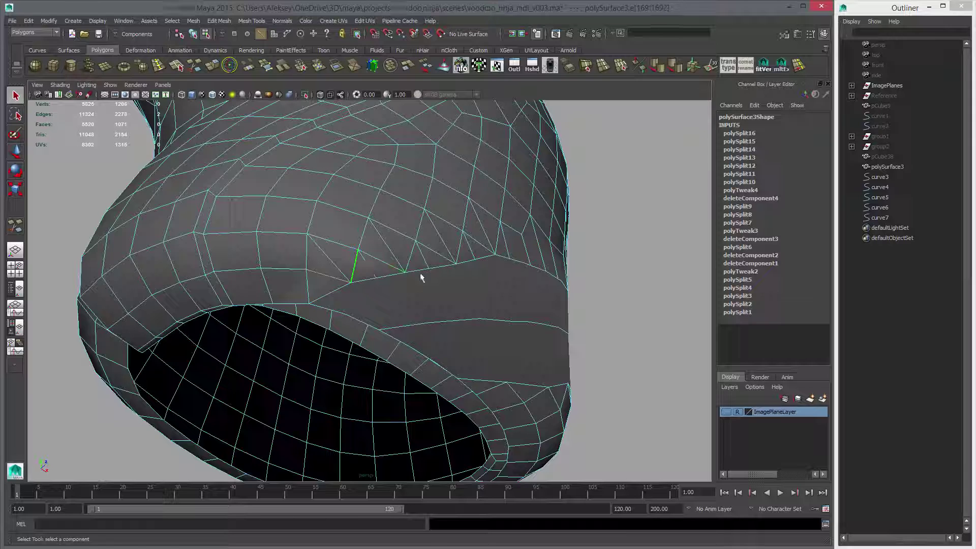
{"action": "left_click", "coordinate": [389, 265], "text": "shift"}
{"action": "left_click_drag", "start_coordinate": [420, 277], "coordinate": [336, 282], "text": "alt"}
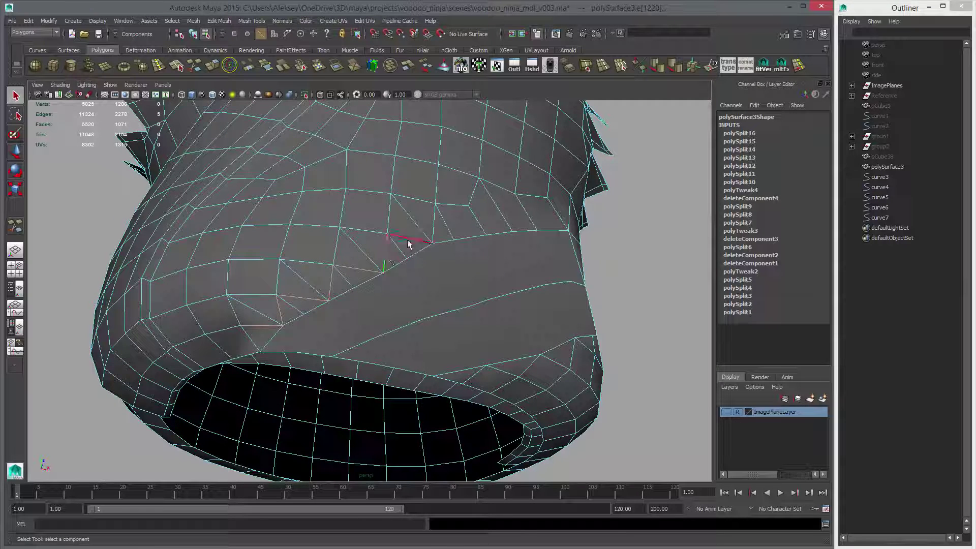
{"action": "left_click", "coordinate": [408, 239], "text": "shift"}
{"action": "left_click", "coordinate": [428, 229], "text": "shift"}
{"action": "key", "text": "Delete"}
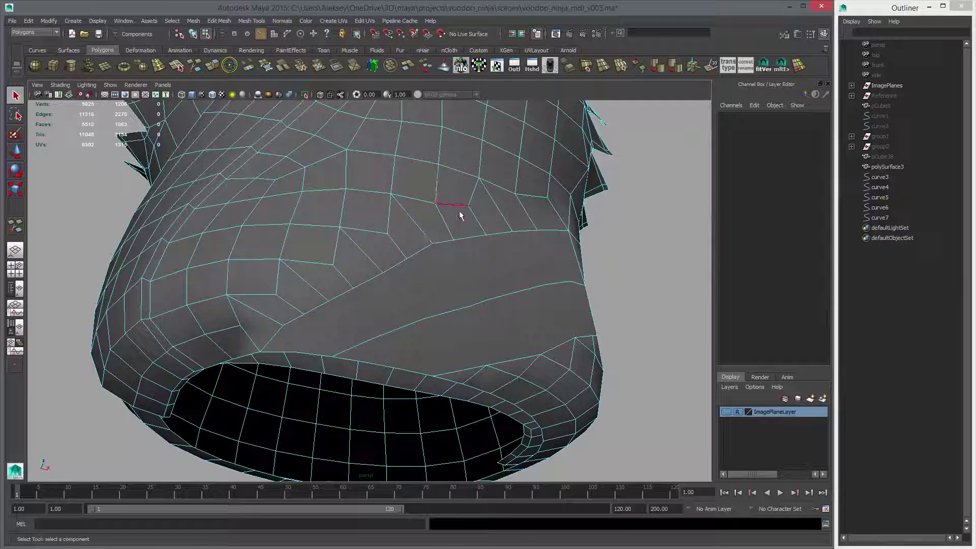
Switch to vertex editing and move two grid vertices near the hem end of the upper band toward its border.
{"action": "left_click_drag", "start_coordinate": [481, 228], "coordinate": [373, 264], "text": "alt"}
{"action": "scroll", "coordinate": [432, 246], "scroll_direction": "down", "scroll_amount": 4}
{"action": "scroll", "coordinate": [373, 265], "scroll_direction": "up", "scroll_amount": 5}
{"action": "right_click_drag", "start_coordinate": [358, 249], "coordinate": [330, 249]}
{"action": "left_click_drag", "start_coordinate": [383, 259], "coordinate": [285, 259], "text": "alt"}
{"action": "scroll", "coordinate": [372, 264], "scroll_direction": "down", "scroll_amount": 4}
{"action": "right_click_drag", "start_coordinate": [364, 257], "coordinate": [426, 291]}
{"action": "left_click", "coordinate": [356, 266]}
{"action": "key", "text": "w"}
{"action": "middle_click_drag", "start_coordinate": [426, 290], "coordinate": [403, 283]}
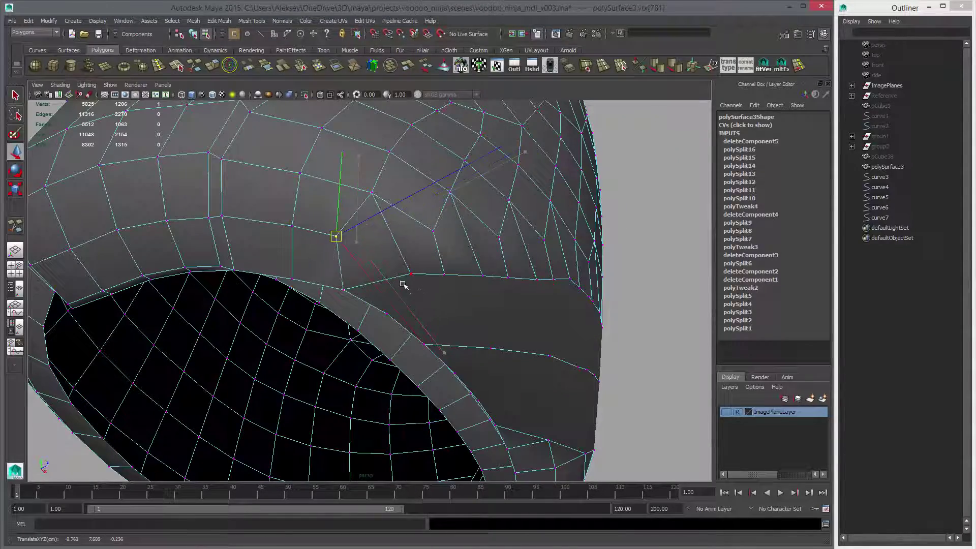
{"action": "left_click", "coordinate": [374, 196]}
{"action": "middle_click_drag", "start_coordinate": [376, 211], "coordinate": [385, 224]}
Shift the next grid vertex above the lower stretch of the band to even out the surrounding quads.
{"action": "left_click_drag", "start_coordinate": [406, 266], "coordinate": [352, 317], "text": "alt"}
{"action": "left_click", "coordinate": [176, 299]}
{"action": "middle_click_drag", "start_coordinate": [359, 316], "coordinate": [370, 327]}
{"action": "left_click", "coordinate": [350, 304]}
{"action": "left_click_drag", "start_coordinate": [403, 270], "coordinate": [382, 311], "text": "alt"}
{"action": "key", "text": "q"}
Reposition the grid vertices above the band's middle stretch so the faces along its border are more even.
{"action": "left_click", "coordinate": [380, 283]}
{"action": "key", "text": "w"}
{"action": "middle_click_drag", "start_coordinate": [389, 313], "coordinate": [404, 323]}
{"action": "left_click", "coordinate": [429, 247]}
{"action": "middle_click_drag", "start_coordinate": [440, 266], "coordinate": [453, 279]}
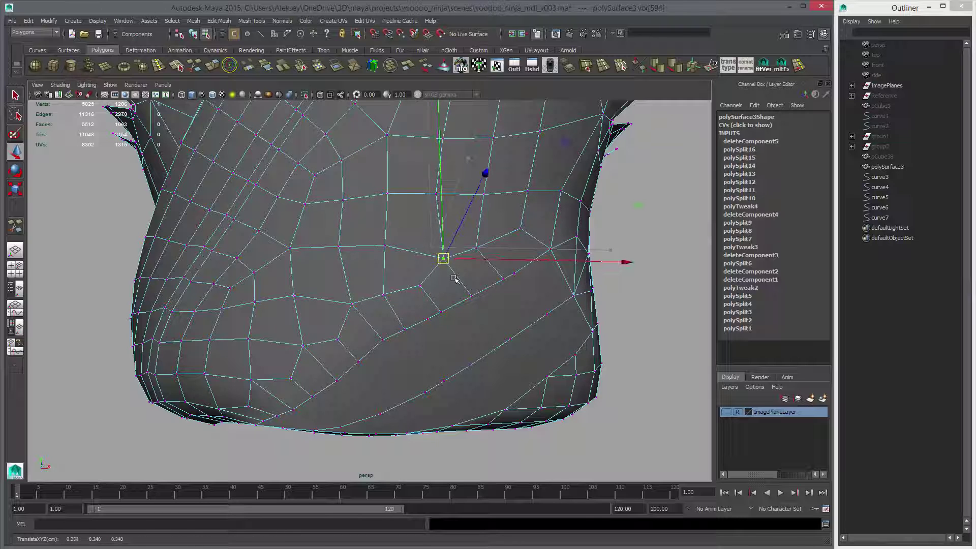
{"action": "left_click", "coordinate": [520, 231]}
{"action": "left_click_drag", "start_coordinate": [523, 271], "coordinate": [495, 274], "text": "alt"}
Select the two redundant vertices on the upper band's border and delete them.
{"action": "right_click_drag", "start_coordinate": [436, 223], "coordinate": [412, 223]}
{"action": "left_click", "coordinate": [453, 228]}
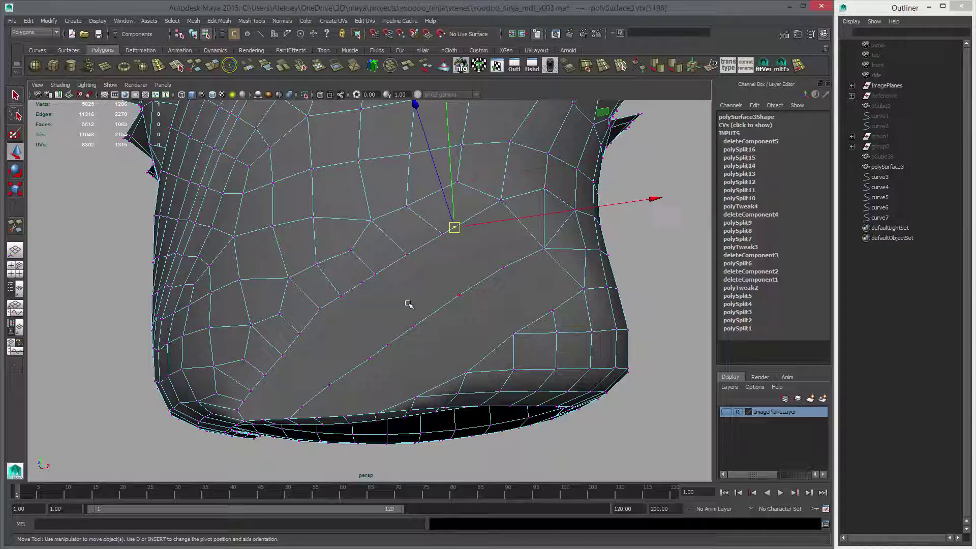
{"action": "left_click", "coordinate": [363, 279], "text": "shift"}
{"action": "left_click_drag", "start_coordinate": [355, 303], "coordinate": [299, 269], "text": "alt"}
{"action": "key", "text": "Delete"}
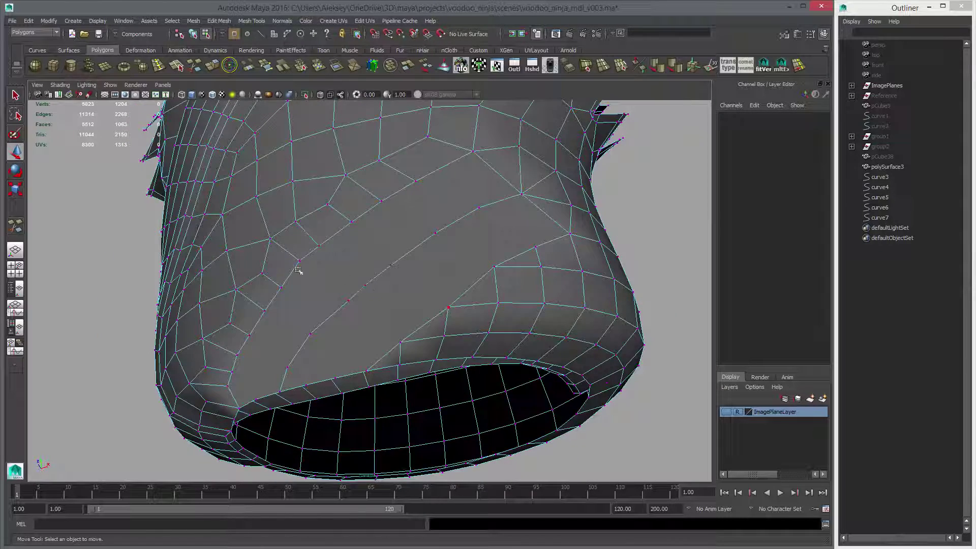
With Multi-Cut, cut two edges across both diagonal bands, from the upper border through the middle line to the lower border.
{"action": "left_click", "coordinate": [194, 66]}
{"action": "left_click_drag", "start_coordinate": [407, 247], "coordinate": [447, 274], "text": "alt"}
{"action": "key", "text": "q"}
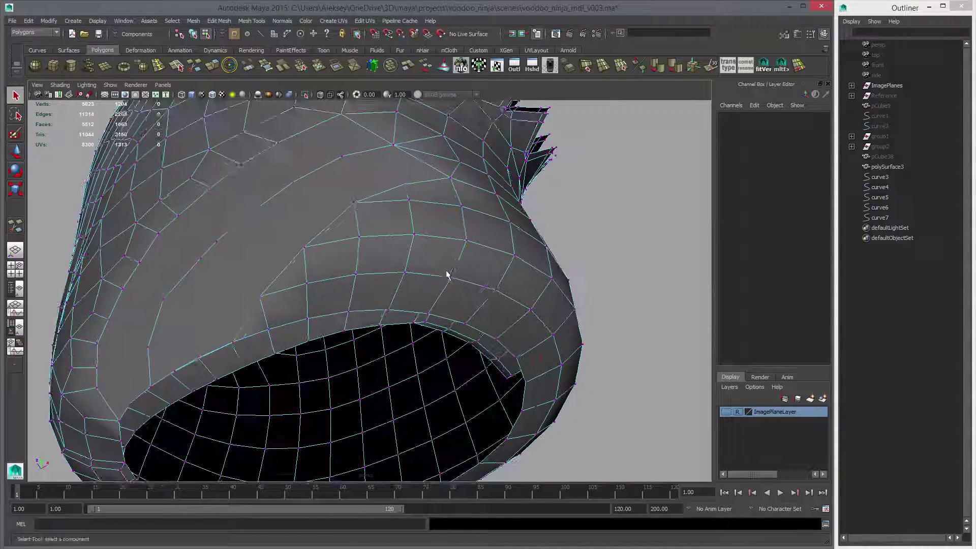
{"action": "mouse_move", "coordinate": [331, 300]}
{"action": "left_mouse_down", "text": "alt"}
{"action": "mouse_move", "coordinate": [373, 221]}
{"action": "mouse_move", "coordinate": [346, 291]}
{"action": "left_mouse_up", "text": "alt"}
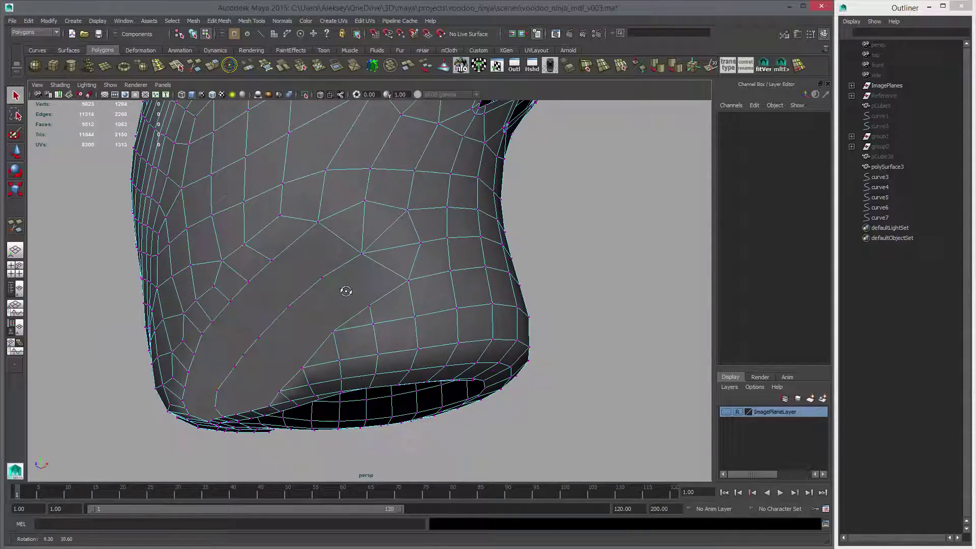
{"action": "left_click", "coordinate": [195, 65]}
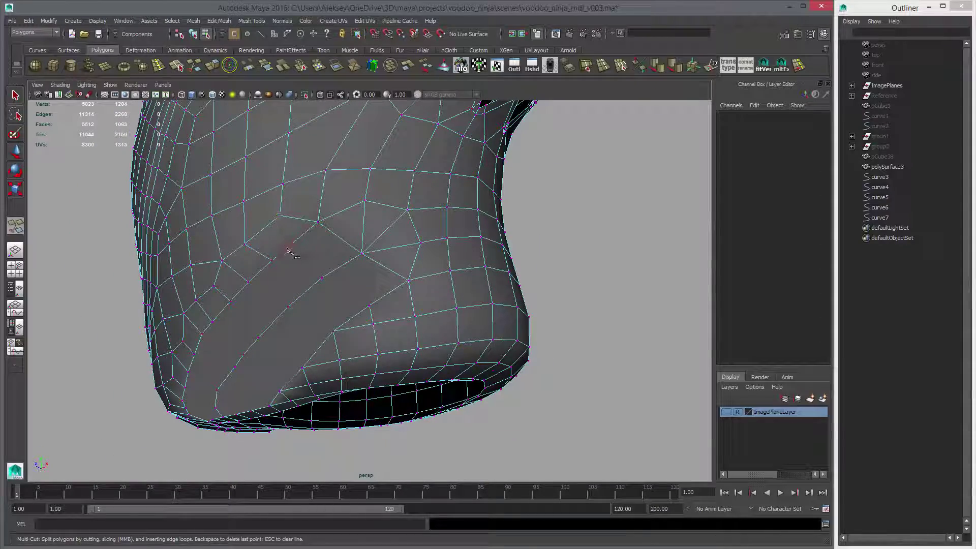
{"action": "left_click", "coordinate": [368, 306]}
{"action": "right_click", "coordinate": [394, 300]}
{"action": "left_click_drag", "start_coordinate": [351, 315], "coordinate": [372, 285], "text": "alt"}
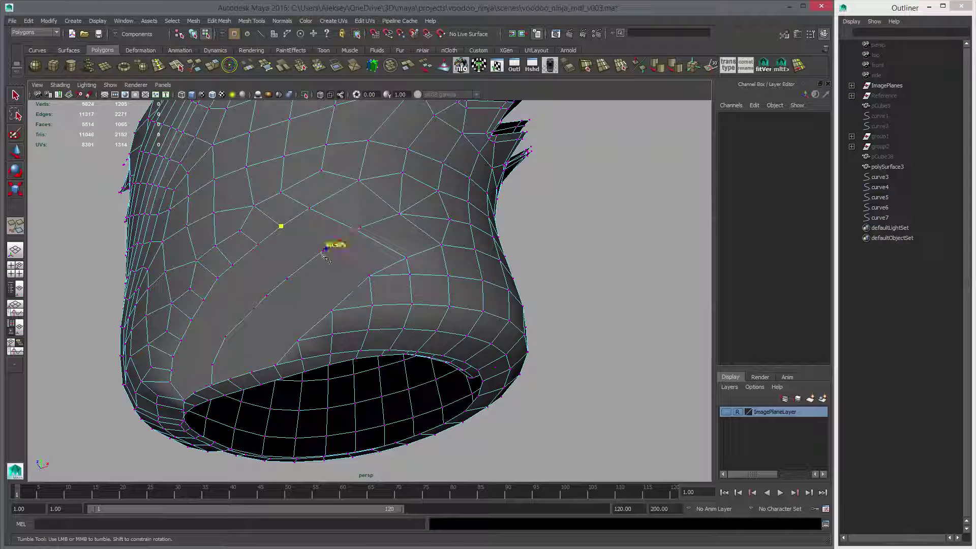
{"action": "left_click", "coordinate": [370, 276]}
{"action": "right_click", "coordinate": [374, 284]}
Cut a third edge across both bands into the grid below, and add a short diagonal from the adjacent lower-border vertex.
{"action": "left_click_drag", "start_coordinate": [339, 299], "coordinate": [362, 274], "text": "alt"}
{"action": "left_click", "coordinate": [285, 211]}
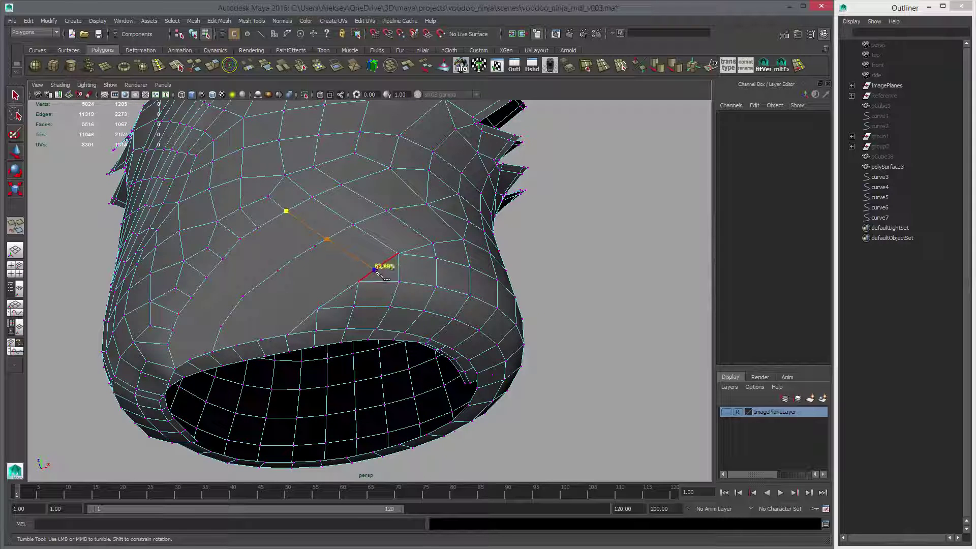
{"action": "left_click_drag", "start_coordinate": [386, 281], "coordinate": [444, 299]}
{"action": "right_click", "coordinate": [412, 285]}
{"action": "key", "text": "w"}
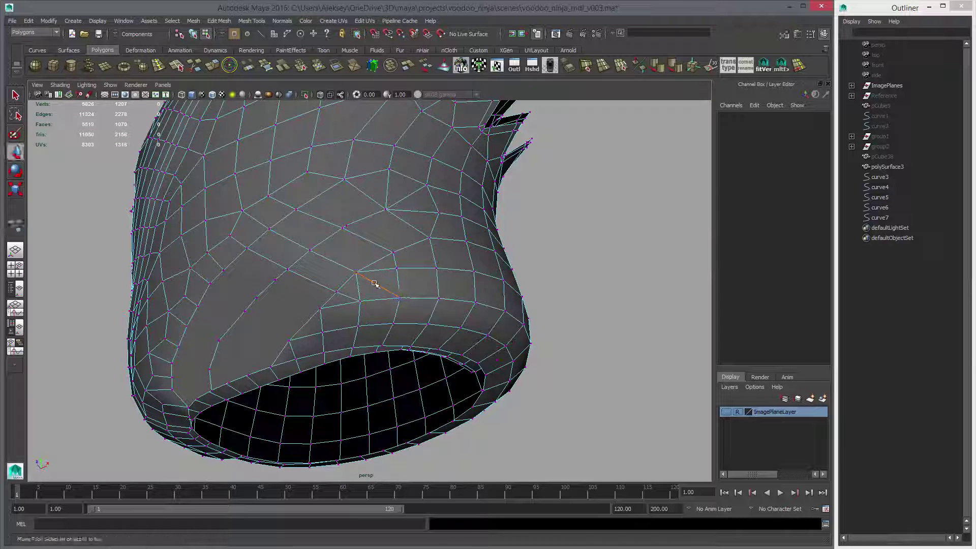
{"action": "key", "text": "y"}
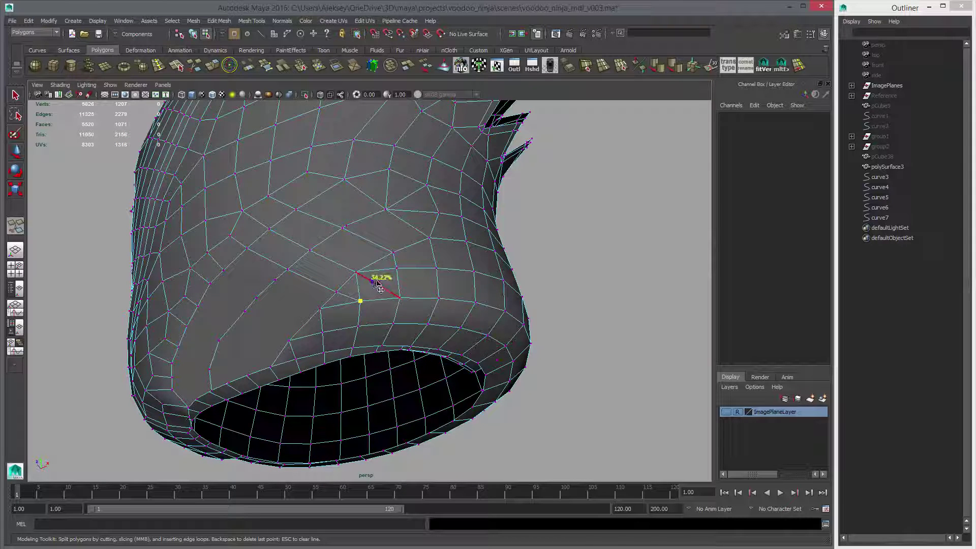
{"action": "key", "text": "w"}
Switch to edge editing and delete the redundant edges around the short diagonal at the lower band's border.
{"action": "right_click_drag", "start_coordinate": [385, 276], "coordinate": [386, 253]}
{"action": "left_click", "coordinate": [377, 270]}
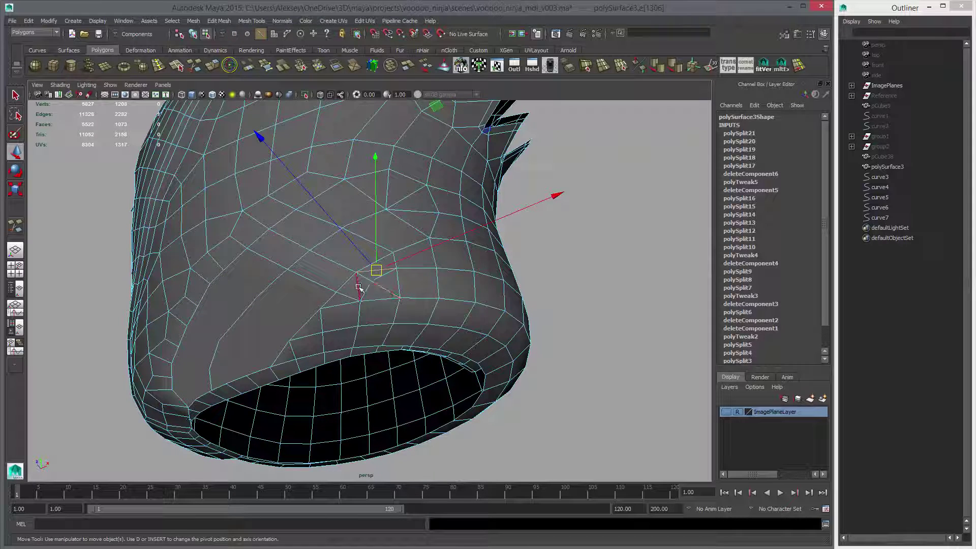
{"action": "left_click", "coordinate": [358, 286], "text": "shift"}
{"action": "key", "text": "ctrl+z"}
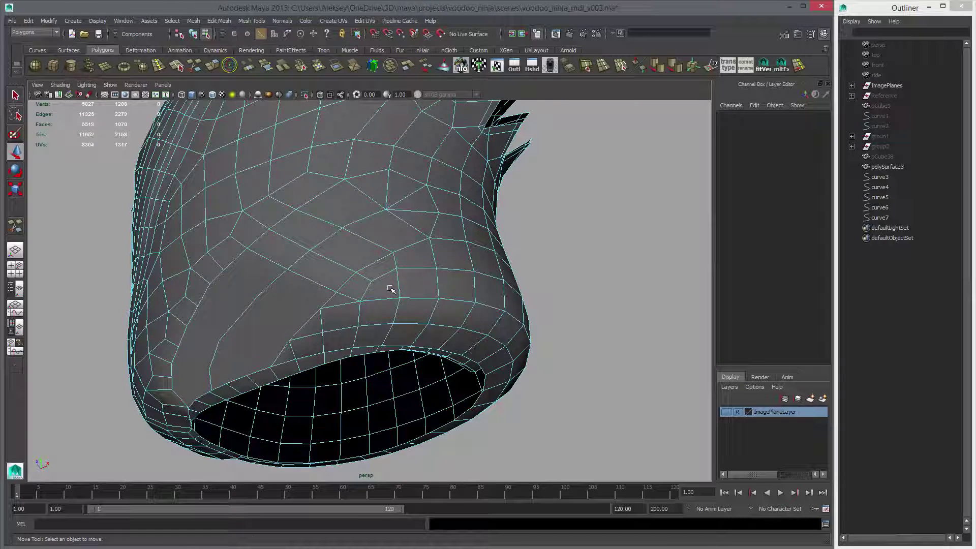
Cut the next edge across both bands, ending at the neighbouring grid vertex on the lower border.
{"action": "left_click_drag", "start_coordinate": [388, 285], "coordinate": [283, 229], "text": "alt"}
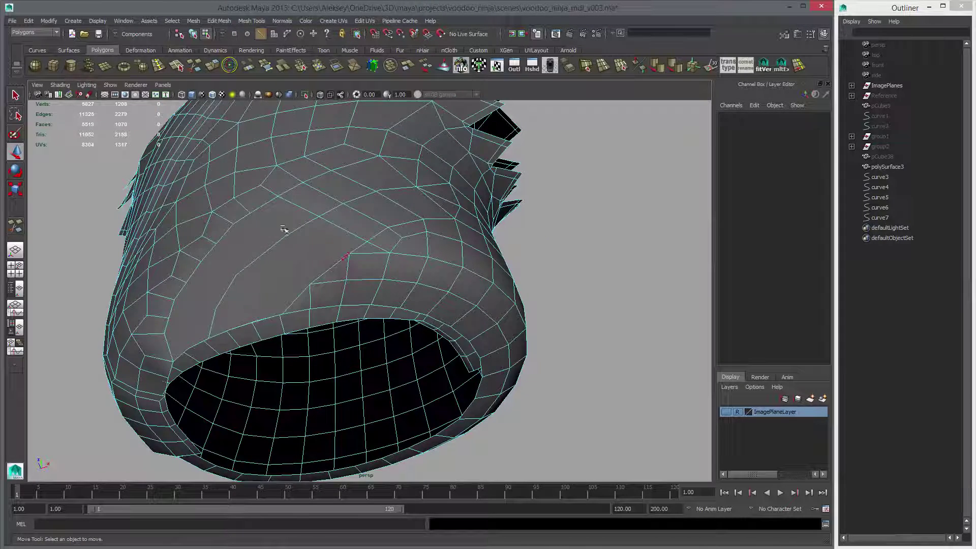
{"action": "left_click", "coordinate": [194, 66]}
{"action": "left_click", "coordinate": [251, 211]}
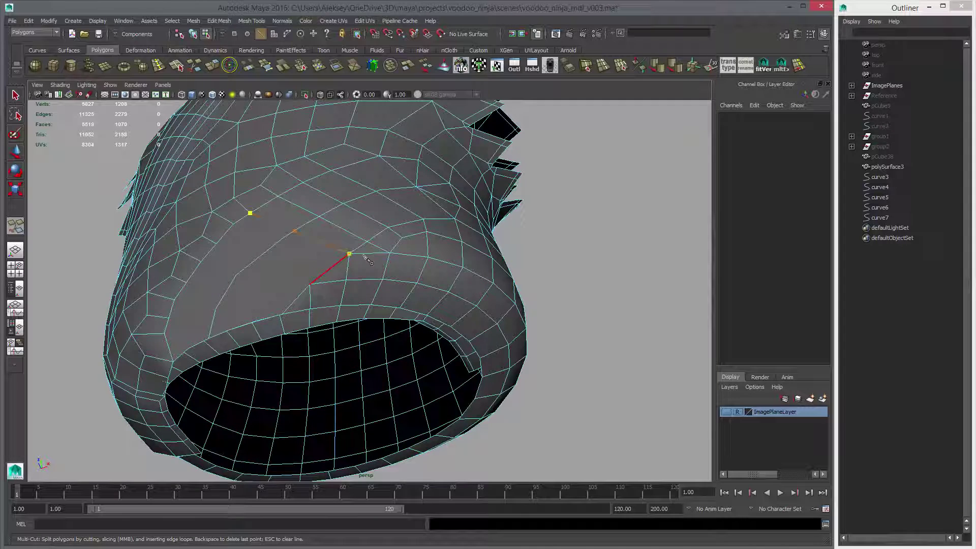
{"action": "left_click", "coordinate": [348, 257]}
{"action": "left_click_drag", "start_coordinate": [349, 257], "coordinate": [349, 284], "text": "alt"}
{"action": "key", "text": "Return"}
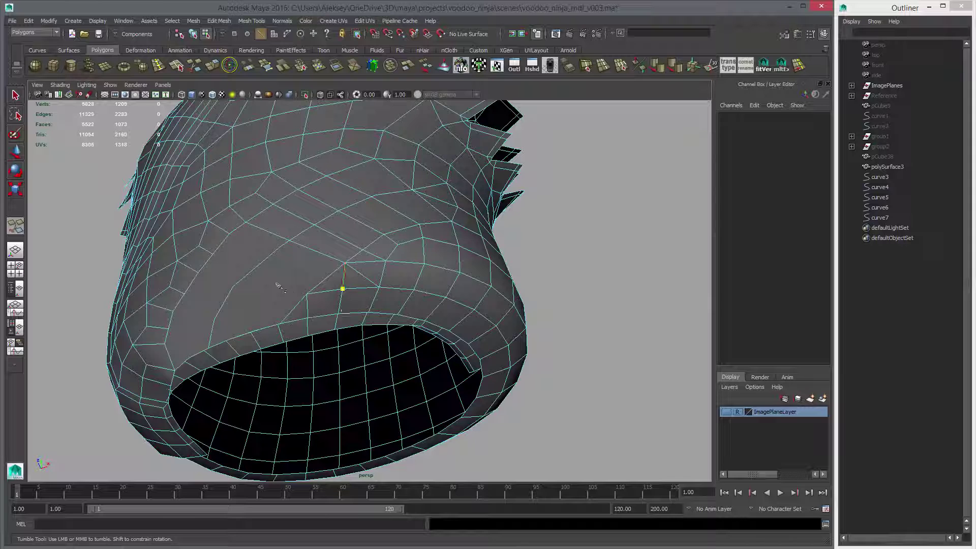
Cut two further edges across both bands toward the hem, with a short diagonal in the grid beyond the lower border.
{"action": "left_click", "coordinate": [227, 233]}
{"action": "key", "text": "Return"}
{"action": "left_click", "coordinate": [216, 255]}
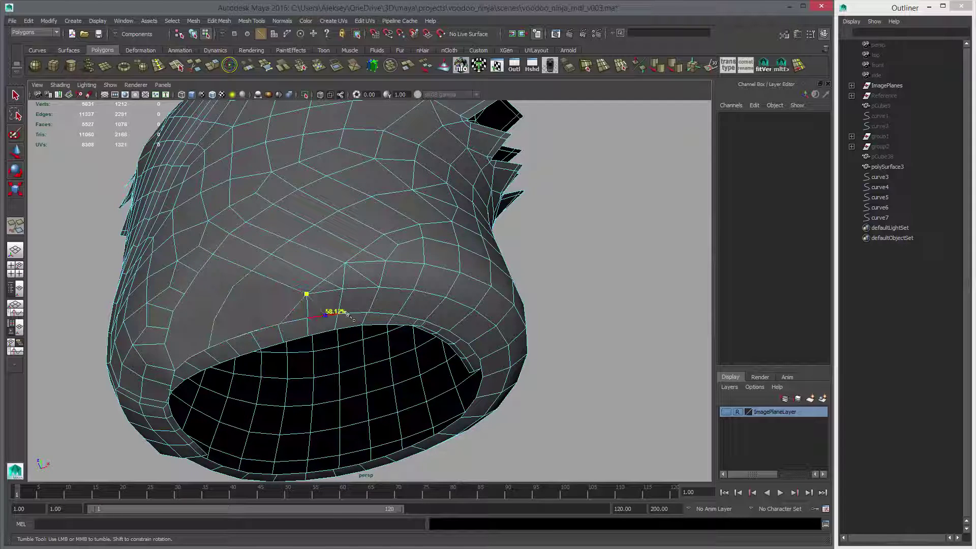
{"action": "key", "text": "Return"}
{"action": "left_click_drag", "start_coordinate": [357, 305], "coordinate": [388, 278], "text": "alt"}
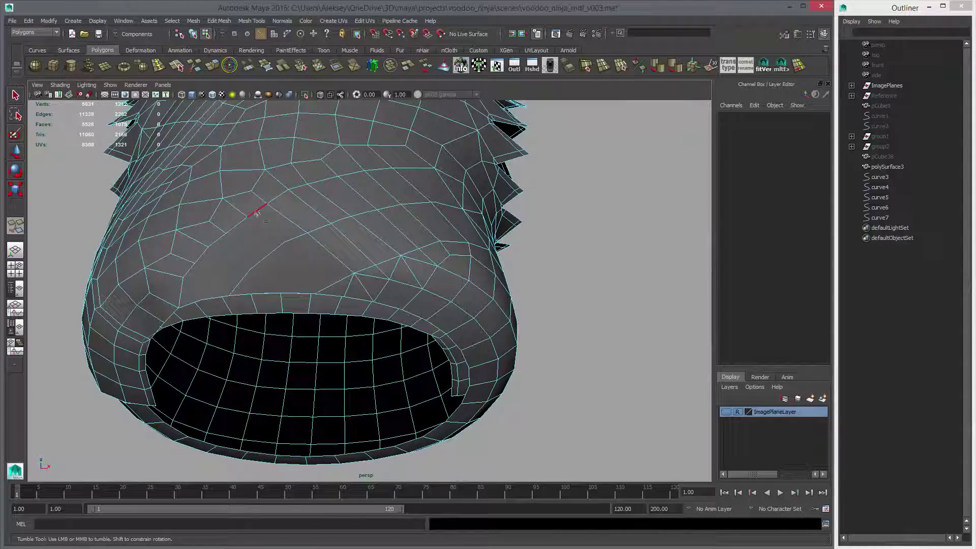
Continue cutting edges from the upper border's vertices across both bands to the lower border where it approaches the hem.
{"action": "left_click", "coordinate": [248, 217]}
{"action": "left_click_drag", "start_coordinate": [373, 282], "coordinate": [346, 277], "text": "alt"}
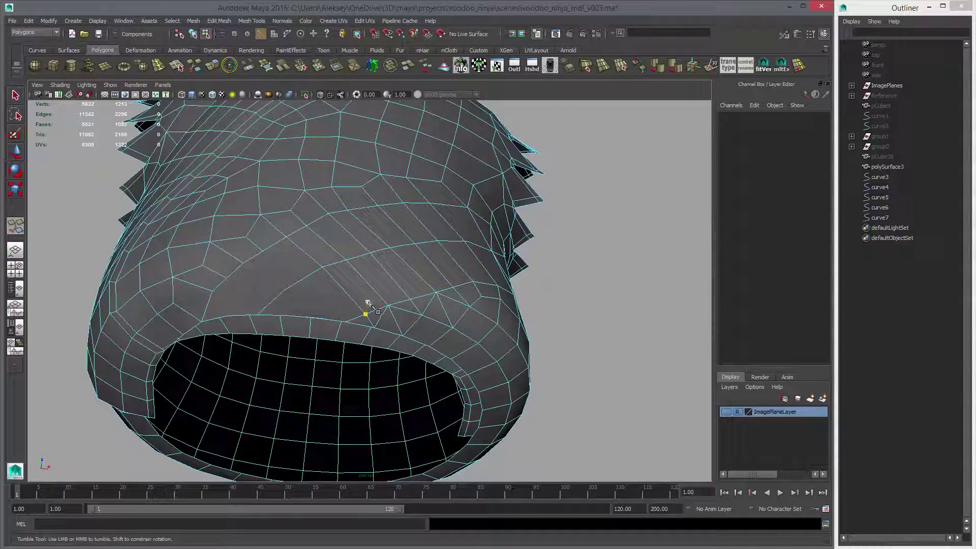
{"action": "left_click_drag", "start_coordinate": [368, 303], "coordinate": [294, 276], "text": "alt"}
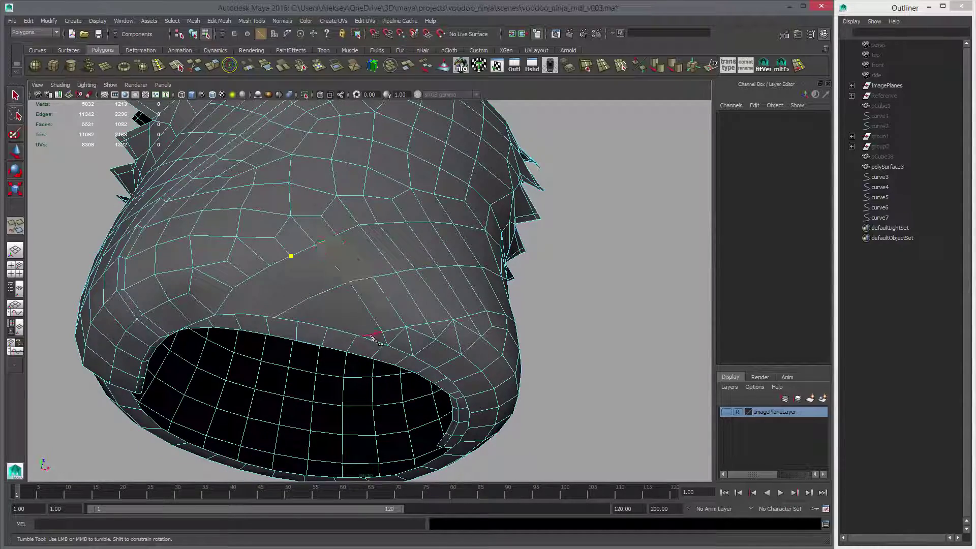
{"action": "left_click_drag", "start_coordinate": [372, 337], "coordinate": [357, 291], "text": "alt"}
{"action": "right_click_drag", "start_coordinate": [357, 291], "coordinate": [377, 301], "text": "alt"}
{"action": "left_click_drag", "start_coordinate": [377, 301], "coordinate": [373, 318], "text": "alt"}
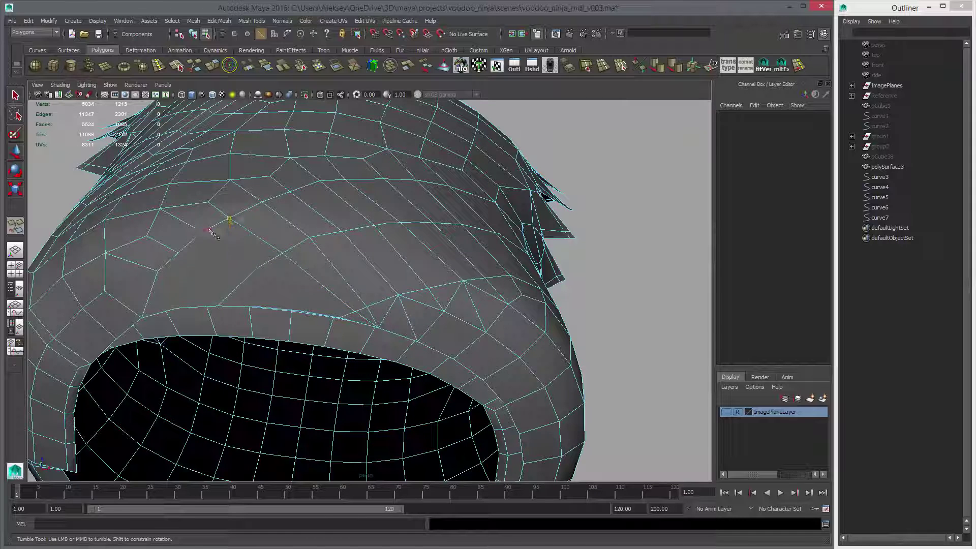
Cut an edge from the upper border across the middle line and lower border to the vertex on the hem loop.
{"action": "left_click", "coordinate": [263, 265]}
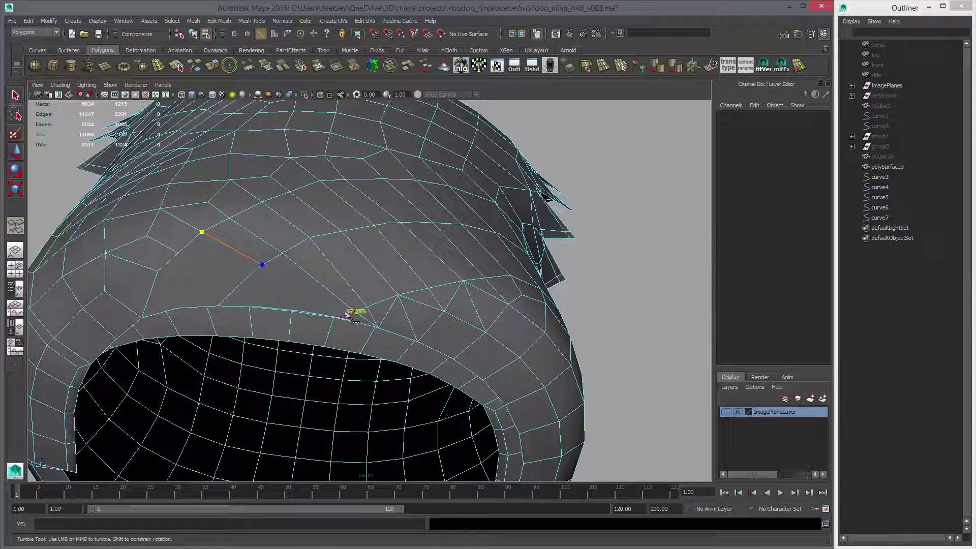
{"action": "left_click", "coordinate": [347, 315]}
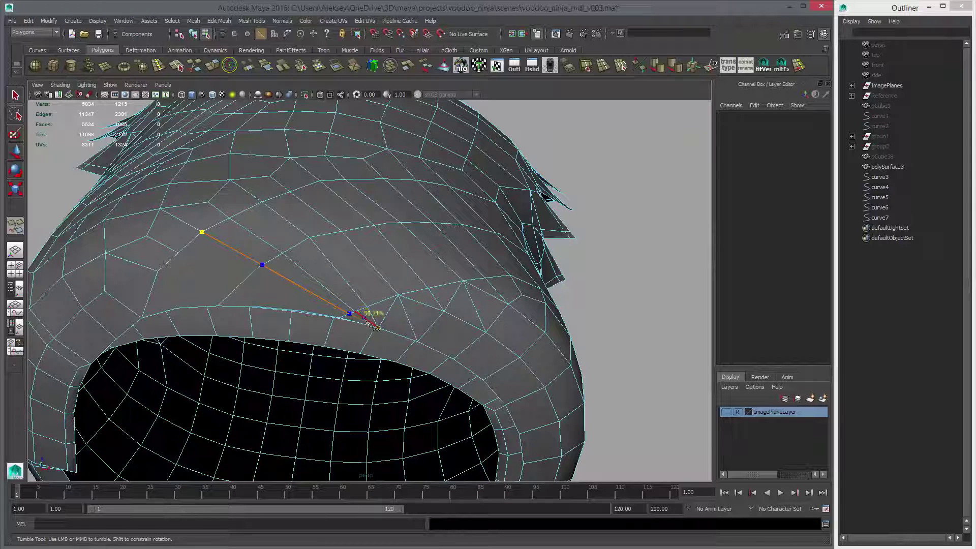
{"action": "right_click", "coordinate": [198, 251]}
Cut the next edge down the upper border across both bands to the same hem-loop vertex.
{"action": "left_click", "coordinate": [179, 253]}
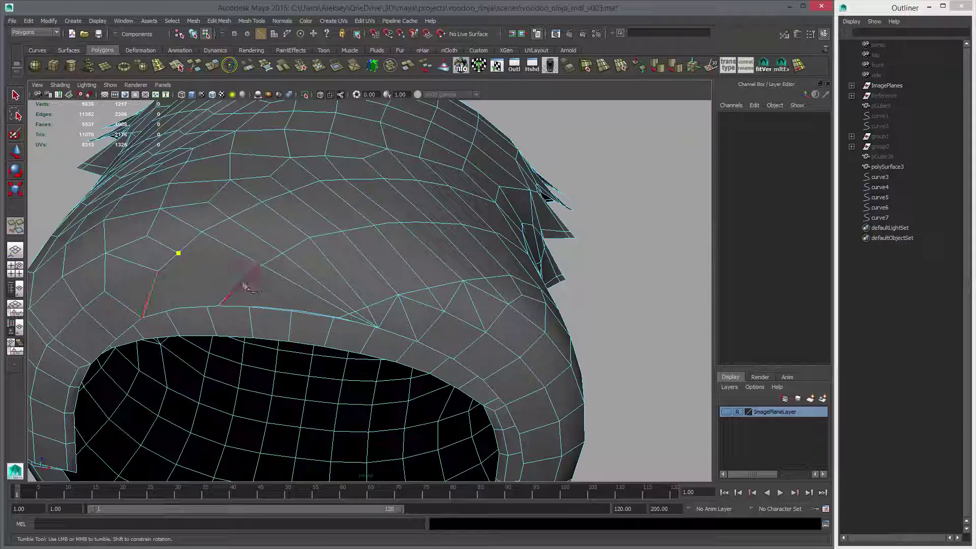
{"action": "left_click", "coordinate": [248, 279]}
{"action": "left_click", "coordinate": [248, 279]}
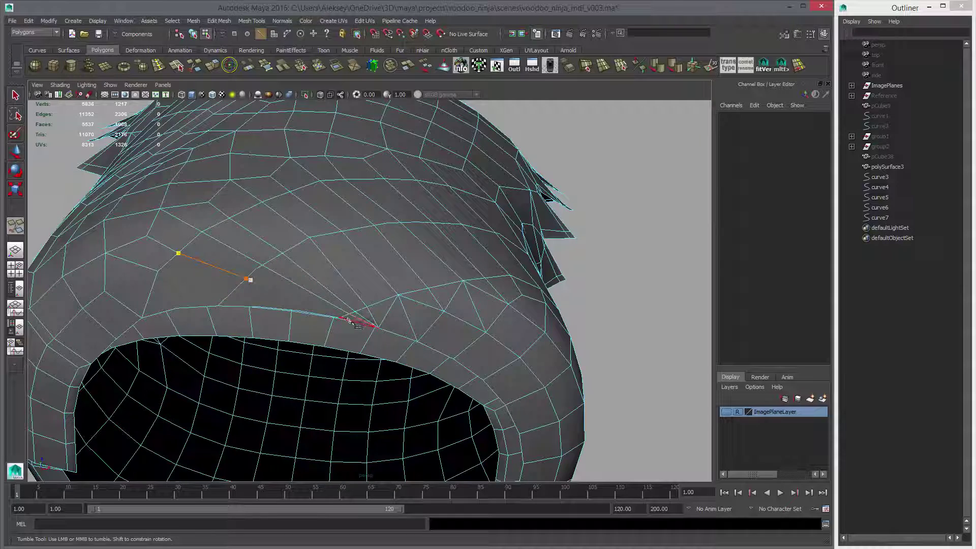
{"action": "scroll", "coordinate": [348, 320], "scroll_direction": "up", "scroll_amount": 5}
{"action": "left_click", "coordinate": [195, 219]}
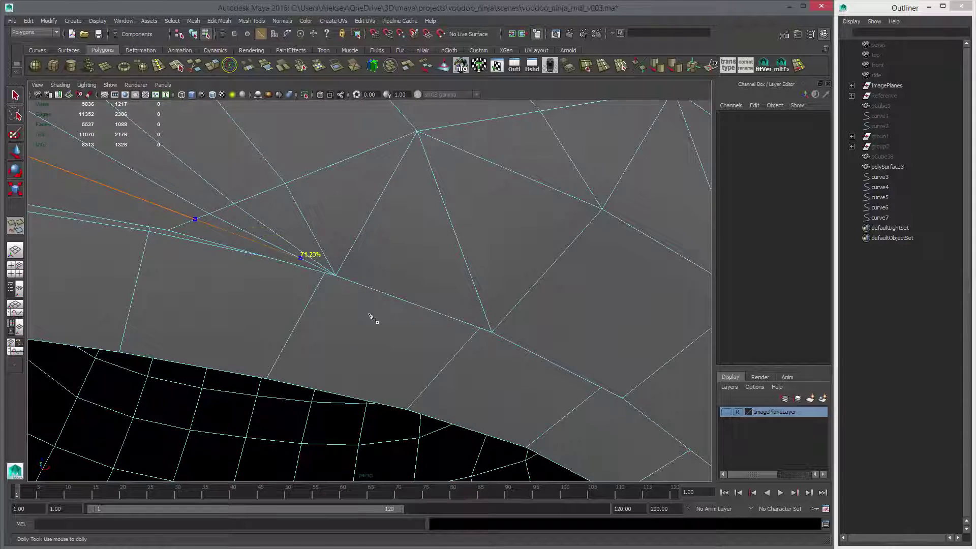
{"action": "left_click", "coordinate": [335, 275]}
{"action": "right_click", "coordinate": [395, 303]}
Cut the last cross edge, from the upper border's vertex nearest the hem to the shared hem-loop vertex.
{"action": "scroll", "coordinate": [328, 281], "scroll_direction": "down", "scroll_amount": 2}
{"action": "middle_click_drag", "start_coordinate": [327, 281], "coordinate": [429, 303], "text": "alt"}
{"action": "scroll", "coordinate": [429, 304], "scroll_direction": "down", "scroll_amount": 2}
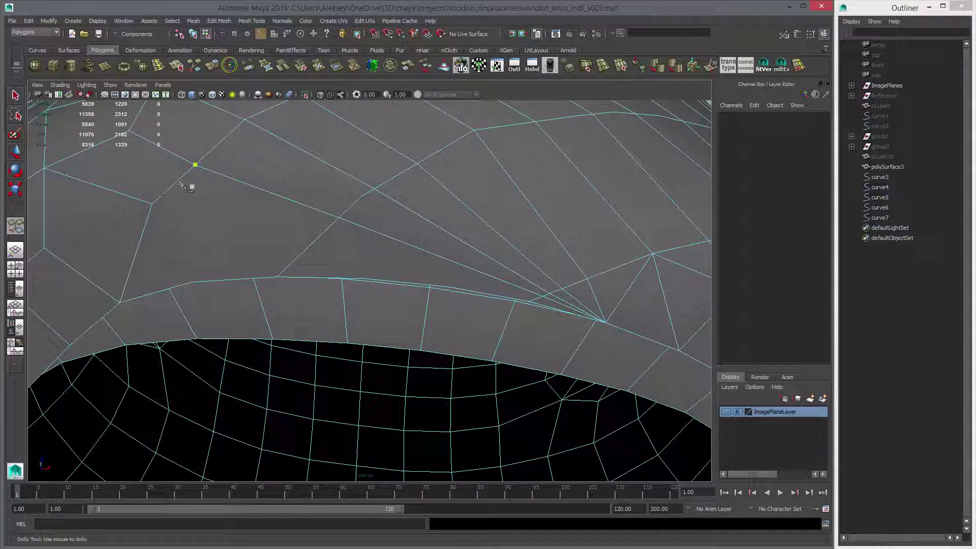
{"action": "left_click", "coordinate": [152, 204]}
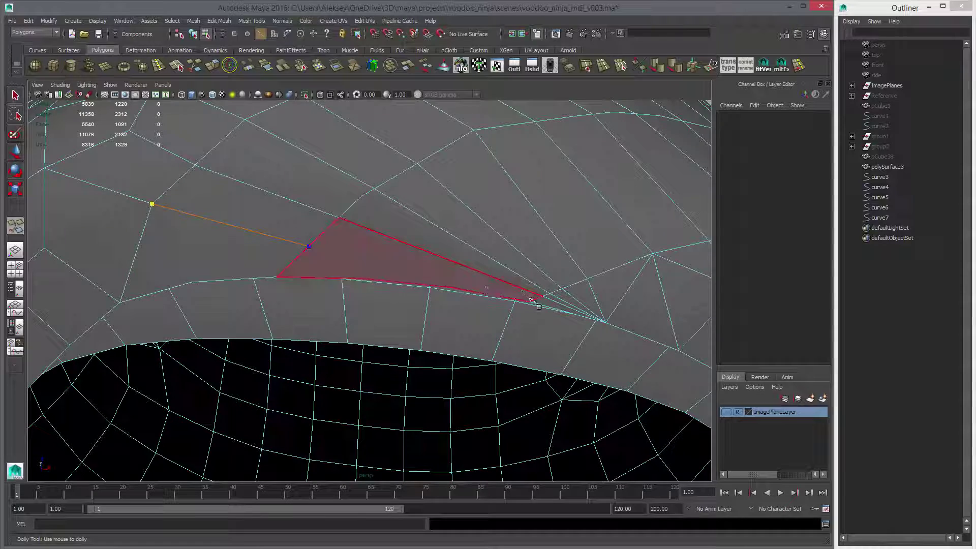
{"action": "scroll", "coordinate": [509, 290], "scroll_direction": "up", "scroll_amount": 3}
{"action": "left_click", "coordinate": [440, 297]}
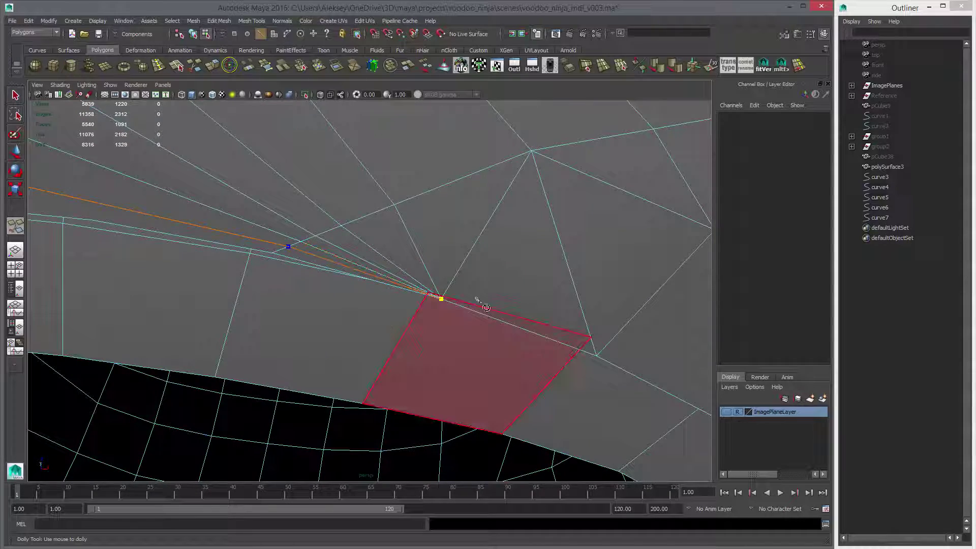
{"action": "right_click", "coordinate": [483, 303]}
{"action": "scroll", "coordinate": [553, 294], "scroll_direction": "down", "scroll_amount": 4}
Cut a zigzag of short edges from the shared hem vertex through the triangles along the lower border, and switch to edge selection.
{"action": "key", "text": "w"}
{"action": "left_click_drag", "start_coordinate": [379, 257], "coordinate": [373, 283], "text": "alt"}
{"action": "key", "text": "q"}
{"action": "key", "text": "y"}
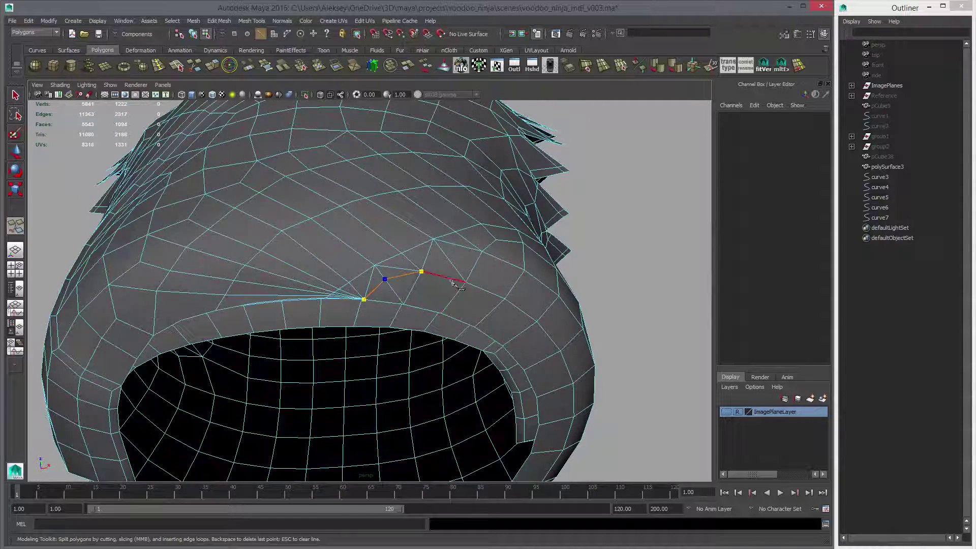
{"action": "left_click_drag", "start_coordinate": [454, 282], "coordinate": [400, 273], "text": "alt"}
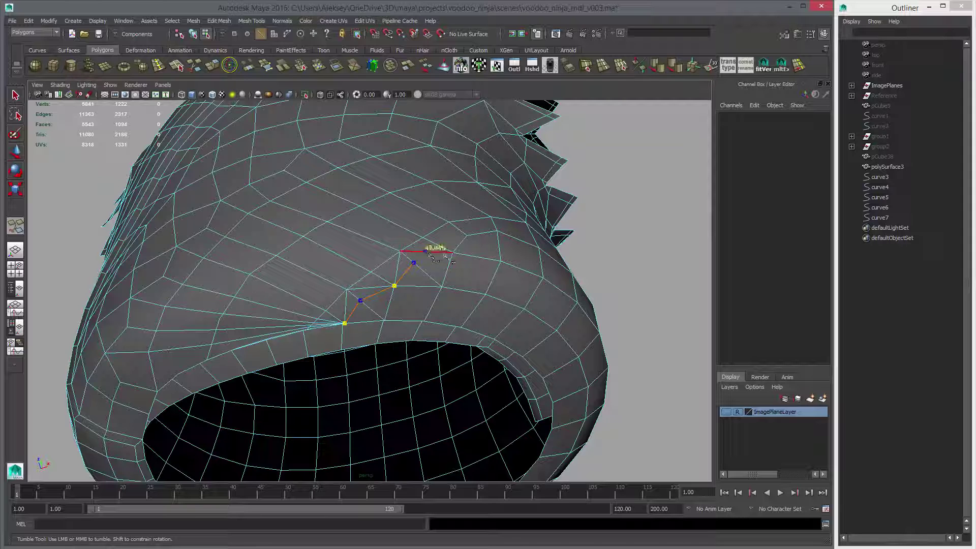
{"action": "key", "text": "w"}
{"action": "right_click_drag", "start_coordinate": [435, 258], "coordinate": [435, 236]}
{"action": "key", "text": "q"}
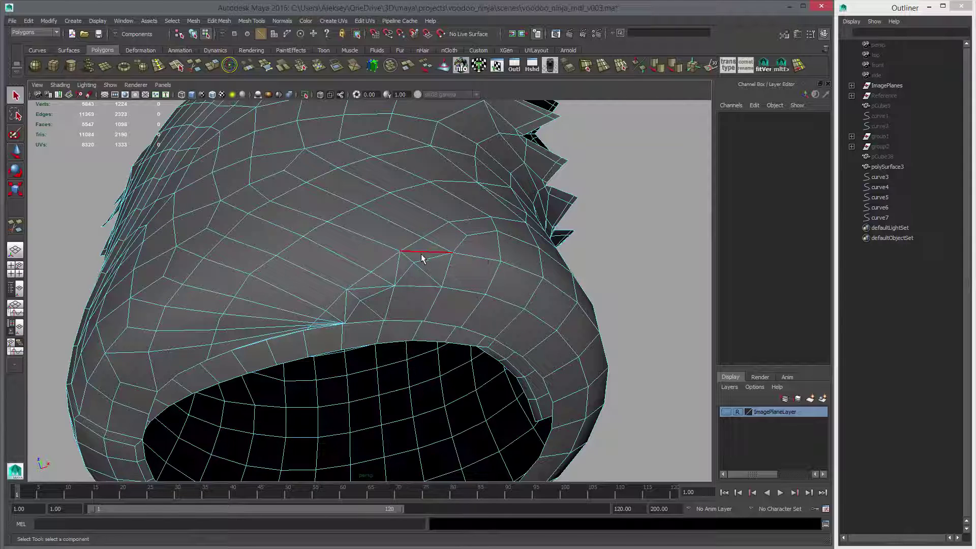
Delete the selected zigzag edges bordering the lower band, from above the hem opening down to the shared hem vertex.
{"action": "left_click", "coordinate": [421, 254]}
{"action": "left_click", "coordinate": [404, 268], "text": "shift"}
{"action": "left_click", "coordinate": [384, 286], "text": "shift"}
{"action": "left_click", "coordinate": [345, 304], "text": "shift"}
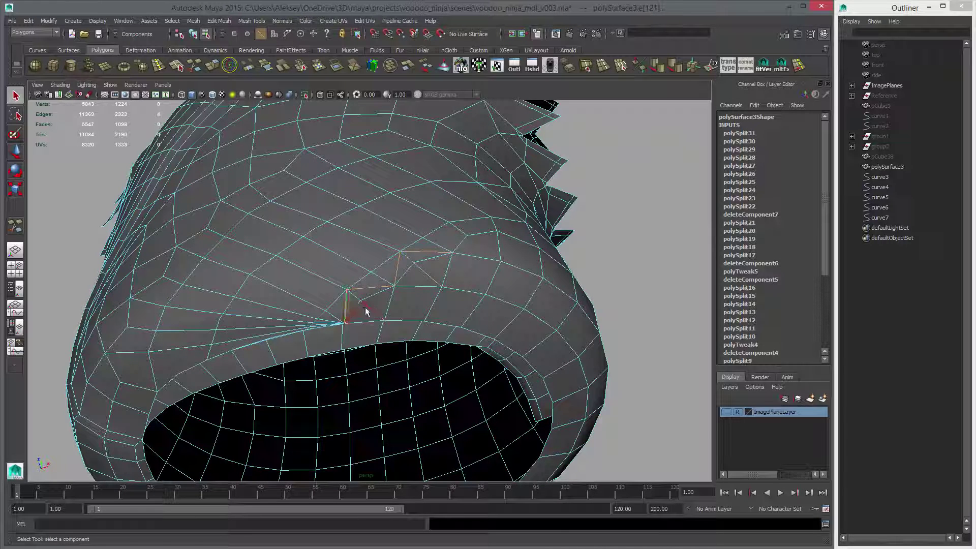
{"action": "key", "text": "Delete"}
Select the vertices over the reworked half of the garment and delete the stray ones left behind by the removed edges.
{"action": "left_click_drag", "start_coordinate": [366, 283], "coordinate": [349, 297], "text": "alt"}
{"action": "right_click_drag", "start_coordinate": [348, 296], "coordinate": [382, 287], "text": "alt"}
{"action": "right_click_drag", "start_coordinate": [486, 297], "coordinate": [411, 283], "text": "alt"}
{"action": "key", "text": "4"}
{"action": "mouse_move", "coordinate": [472, 322]}
{"action": "left_mouse_down", "text": "alt"}
{"action": "mouse_move", "coordinate": [499, 324]}
{"action": "mouse_move", "coordinate": [297, 280]}
{"action": "mouse_move", "coordinate": [527, 440]}
{"action": "left_mouse_up", "text": "alt"}
{"action": "key", "text": "5"}
{"action": "left_click_drag", "start_coordinate": [437, 376], "coordinate": [270, 300], "text": "alt"}
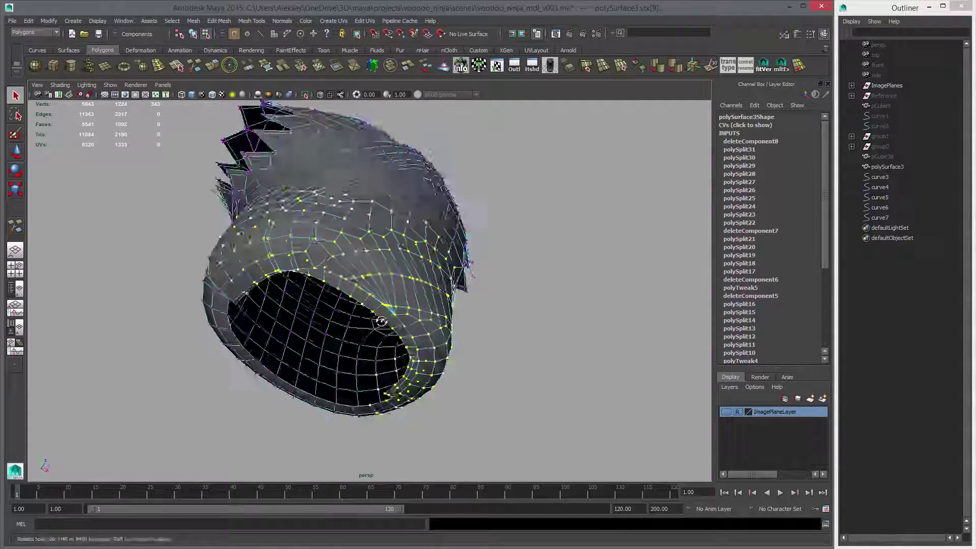
{"action": "right_click_drag", "start_coordinate": [249, 300], "coordinate": [301, 298], "text": "alt"}
{"action": "left_click_drag", "start_coordinate": [300, 299], "coordinate": [370, 221], "text": "alt"}
{"action": "left_click_drag", "start_coordinate": [420, 235], "coordinate": [542, 282], "text": "alt"}
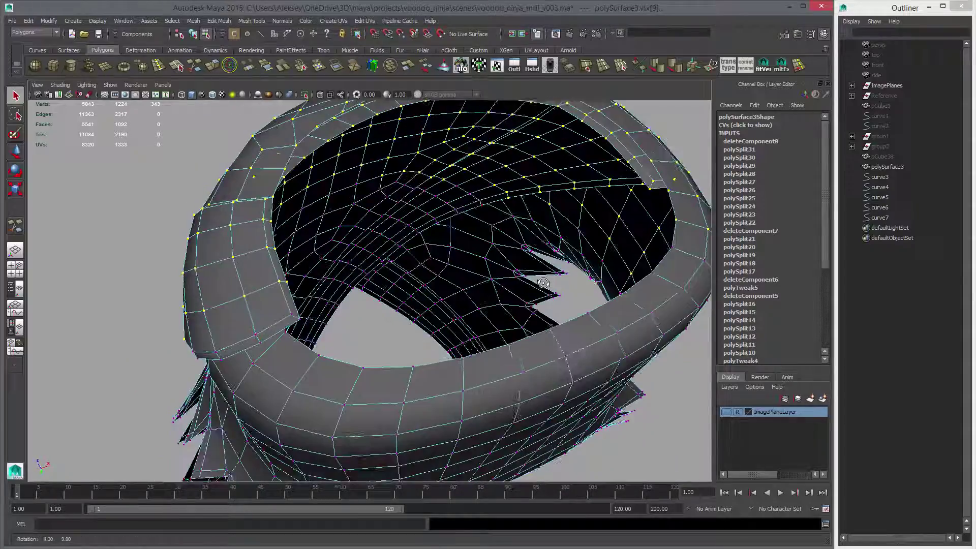
{"action": "left_click_drag", "start_coordinate": [554, 237], "coordinate": [368, 319], "text": "alt"}
{"action": "key", "text": "Delete"}
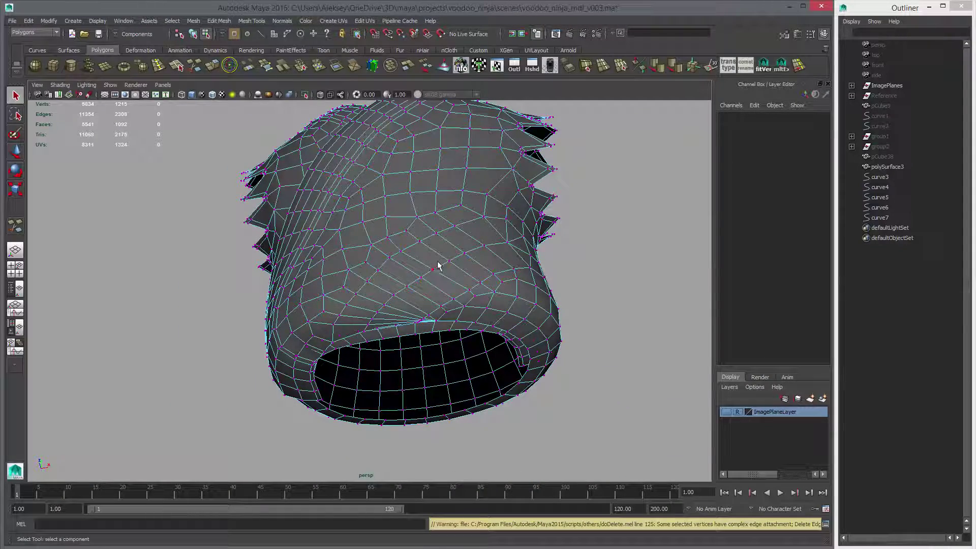
Soften the edges of the whole garment mesh and delete its construction history.
{"action": "right_click_drag", "start_coordinate": [446, 255], "coordinate": [465, 247]}
{"action": "left_click", "coordinate": [492, 252]}
{"action": "left_click_drag", "start_coordinate": [493, 257], "coordinate": [523, 326], "text": "alt"}
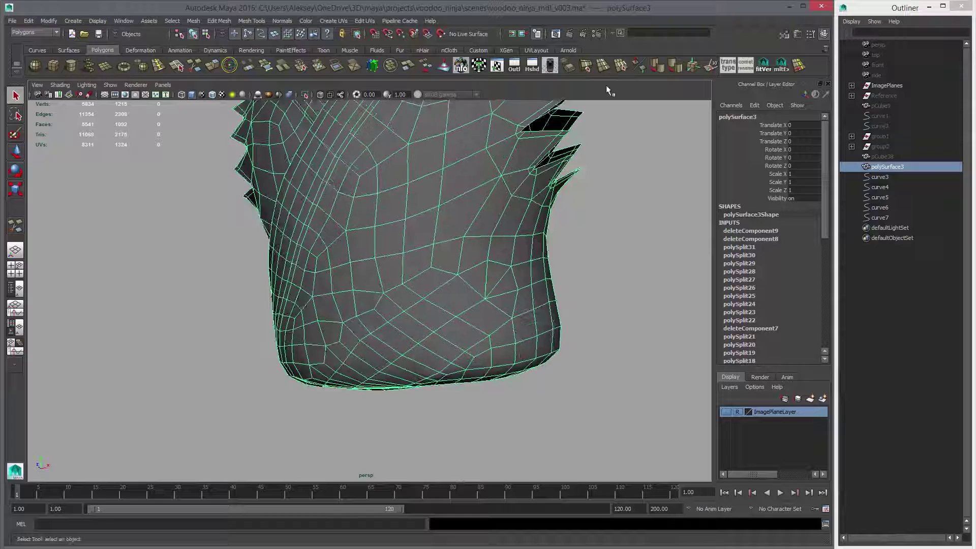
{"action": "left_click", "coordinate": [660, 64]}
{"action": "left_click", "coordinate": [598, 214]}
{"action": "left_click", "coordinate": [538, 283]}
{"action": "left_click", "coordinate": [628, 311]}
{"action": "left_click_drag", "start_coordinate": [628, 312], "coordinate": [425, 320], "text": "alt"}
{"action": "right_click_drag", "start_coordinate": [425, 320], "coordinate": [455, 307], "text": "alt"}
{"action": "left_click", "coordinate": [454, 305]}
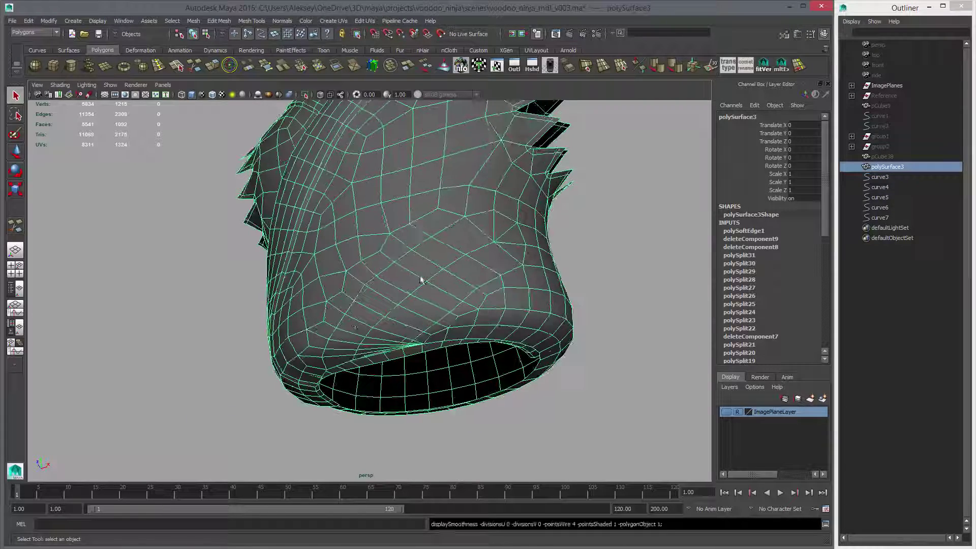
{"action": "left_click_drag", "start_coordinate": [482, 246], "coordinate": [448, 296], "text": "alt"}
{"action": "key", "text": "alt+shift+d"}
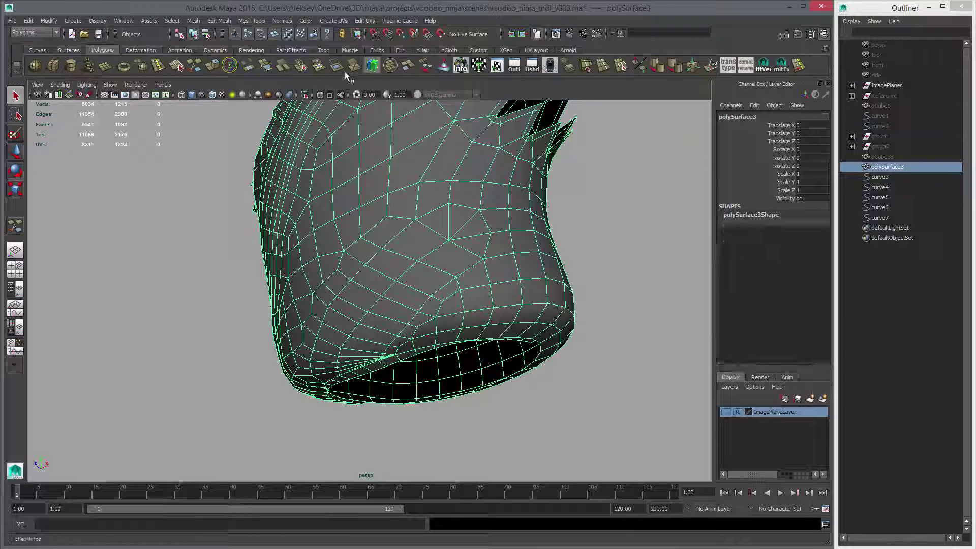
Set the Insert Edge Loop tool to relative distance from edge and insert one tight and one wider loop around the band border.
{"action": "double_click", "coordinate": [158, 65]}
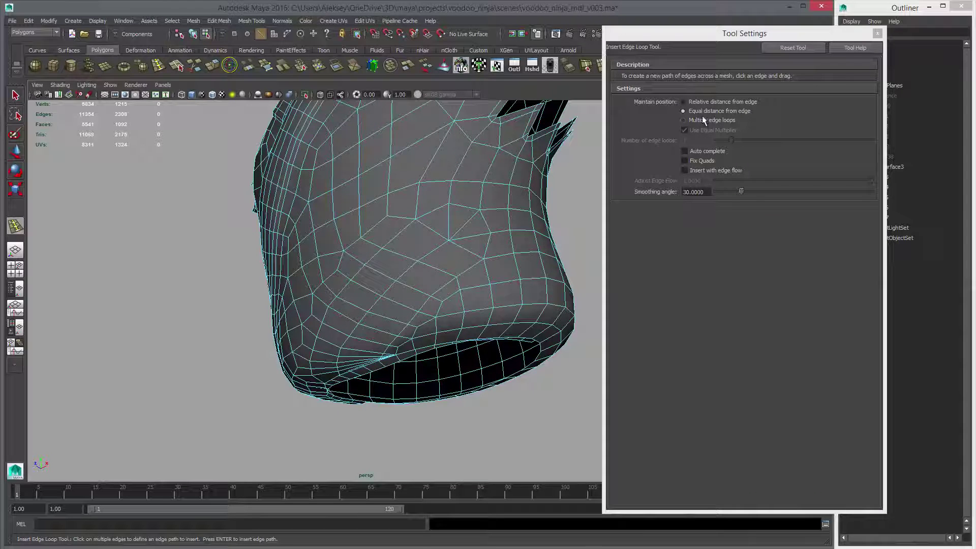
{"action": "left_click", "coordinate": [703, 104]}
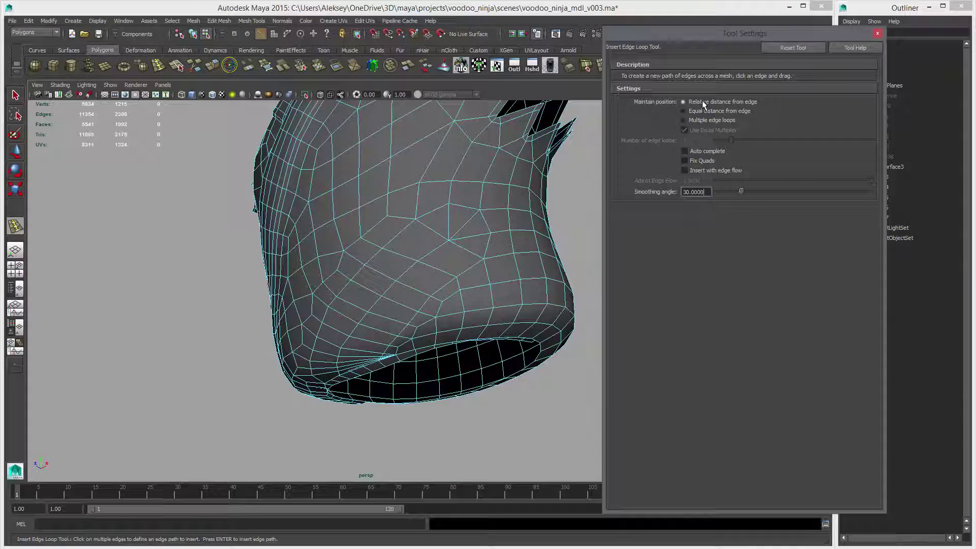
{"action": "scroll", "coordinate": [468, 287], "scroll_direction": "up", "scroll_amount": 4}
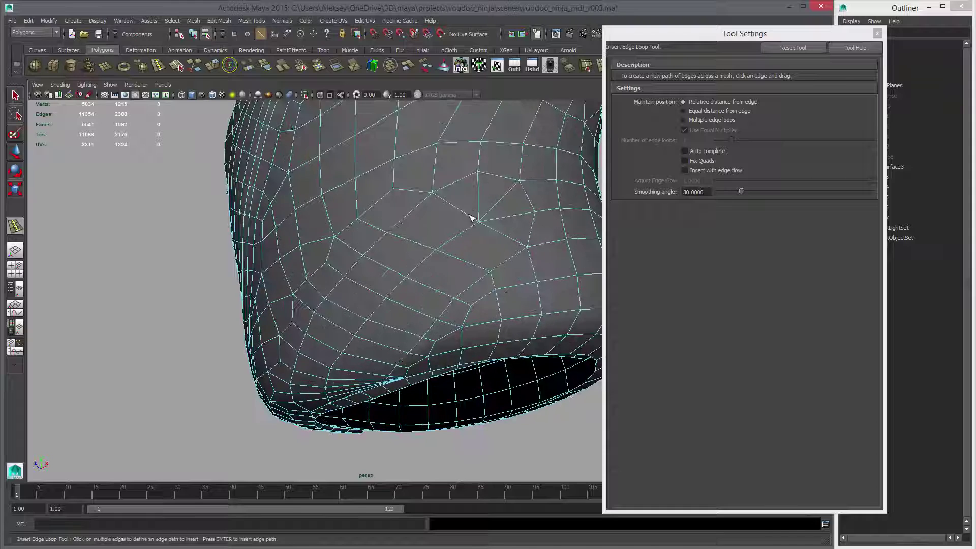
{"action": "left_click_drag", "start_coordinate": [473, 217], "coordinate": [488, 232]}
{"action": "left_click", "coordinate": [493, 229]}
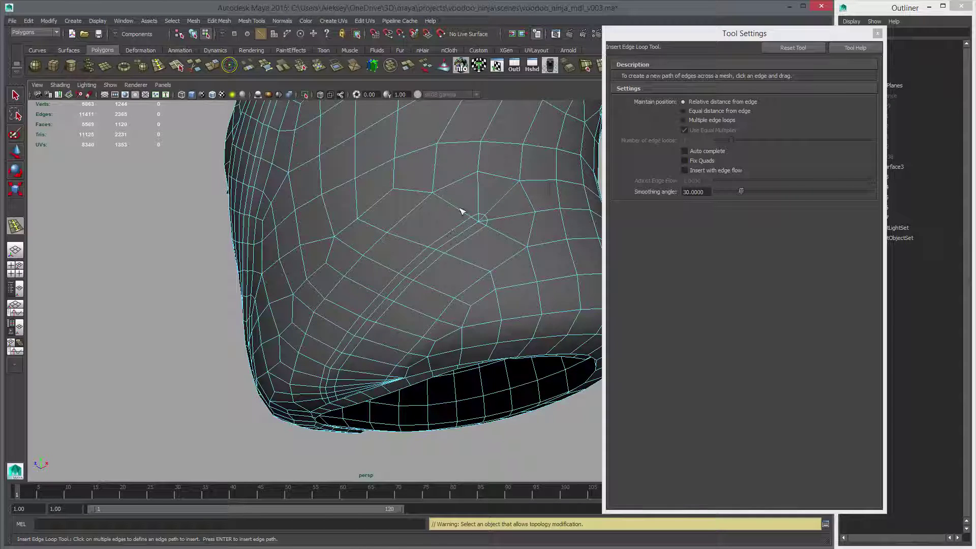
{"action": "left_click_drag", "start_coordinate": [459, 213], "coordinate": [457, 205]}
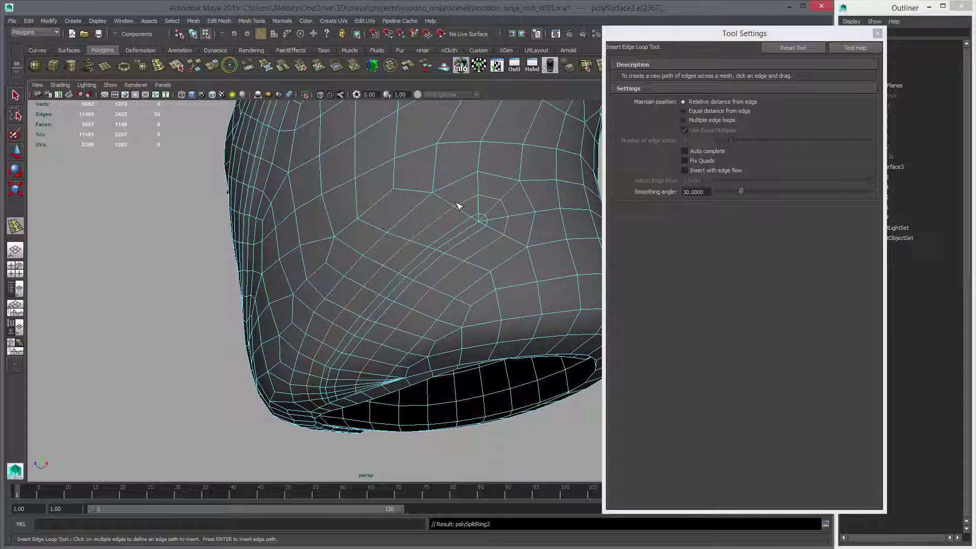
{"action": "left_click", "coordinate": [878, 35]}
Delete the two short edges inside the small loop at the band border's upper tip.
{"action": "middle_click_drag", "start_coordinate": [478, 221], "coordinate": [379, 260], "text": "alt"}
{"action": "key", "text": "w"}
{"action": "right_click_drag", "start_coordinate": [379, 260], "coordinate": [385, 234], "text": "alt"}
{"action": "key", "text": "q"}
{"action": "left_click", "coordinate": [389, 227]}
{"action": "left_click", "coordinate": [397, 233], "text": "shift"}
{"action": "key", "text": "Delete"}
Try to slide the centre vertex at the band border's tip with curve snapping.
{"action": "left_click", "coordinate": [386, 237]}
{"action": "key", "text": "w"}
{"action": "key", "text": "c"}
{"action": "middle_click_drag", "start_coordinate": [374, 246], "coordinate": [329, 253]}
{"action": "left_click", "coordinate": [371, 226]}
{"action": "key", "text": "c"}
{"action": "key", "text": "ctrl+z"}
{"action": "key", "text": "ctrl+z"}
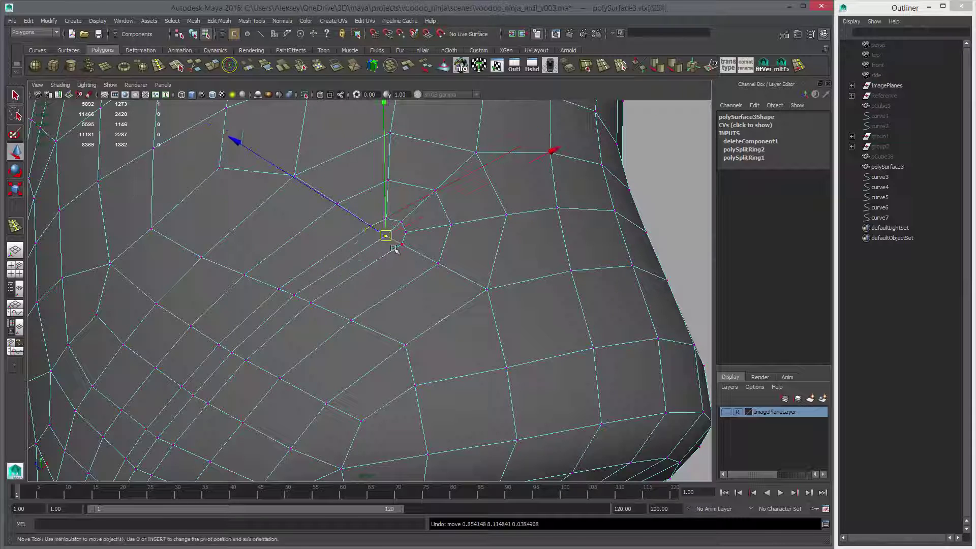
Cut two shallow V-shaped cross lines over the narrow loops, bending at the band border just below its tip.
{"action": "left_click", "coordinate": [202, 65]}
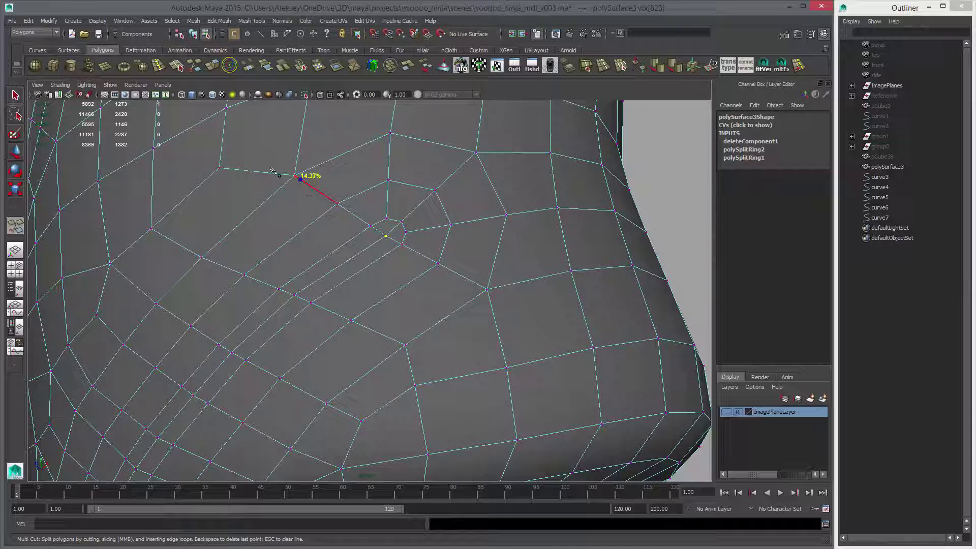
{"action": "left_click", "coordinate": [295, 175]}
{"action": "left_click", "coordinate": [486, 289]}
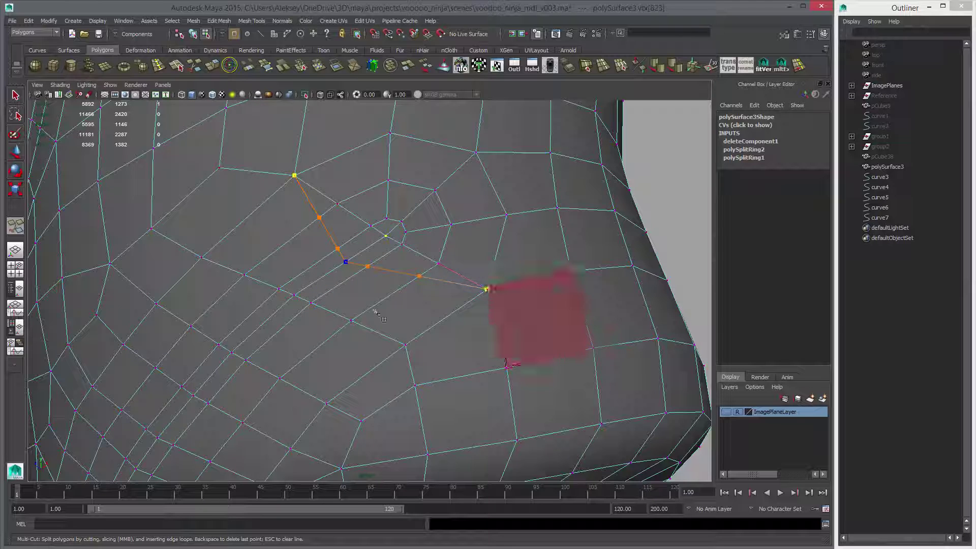
{"action": "right_click", "coordinate": [372, 307]}
{"action": "left_click", "coordinate": [201, 258]}
{"action": "left_click", "coordinate": [283, 305]}
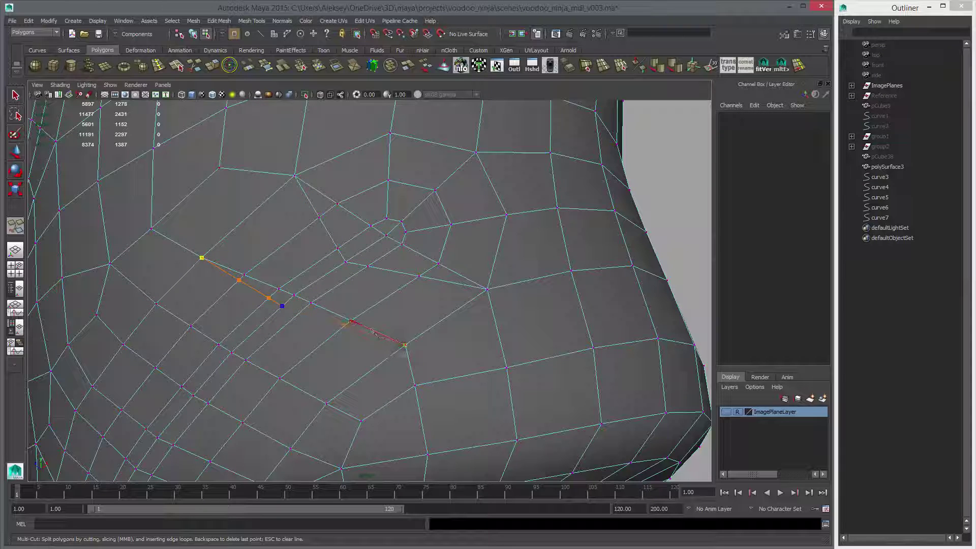
{"action": "left_click", "coordinate": [405, 345]}
{"action": "key", "text": "w"}
Delete the old straight cross edges that the two V-shaped lines replace.
{"action": "left_click", "coordinate": [327, 308]}
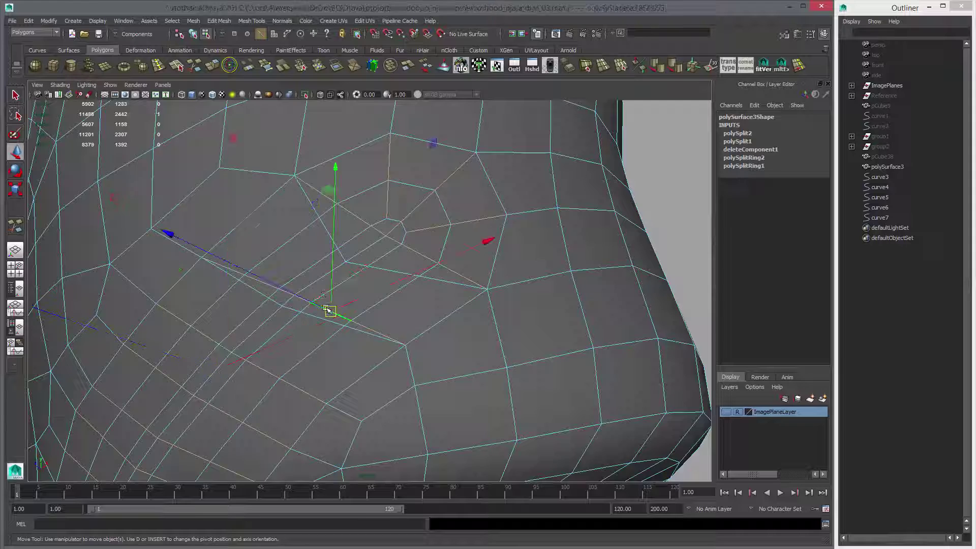
{"action": "double_click", "coordinate": [327, 309]}
{"action": "double_click", "coordinate": [420, 255], "text": "shift"}
{"action": "key", "text": "Delete"}
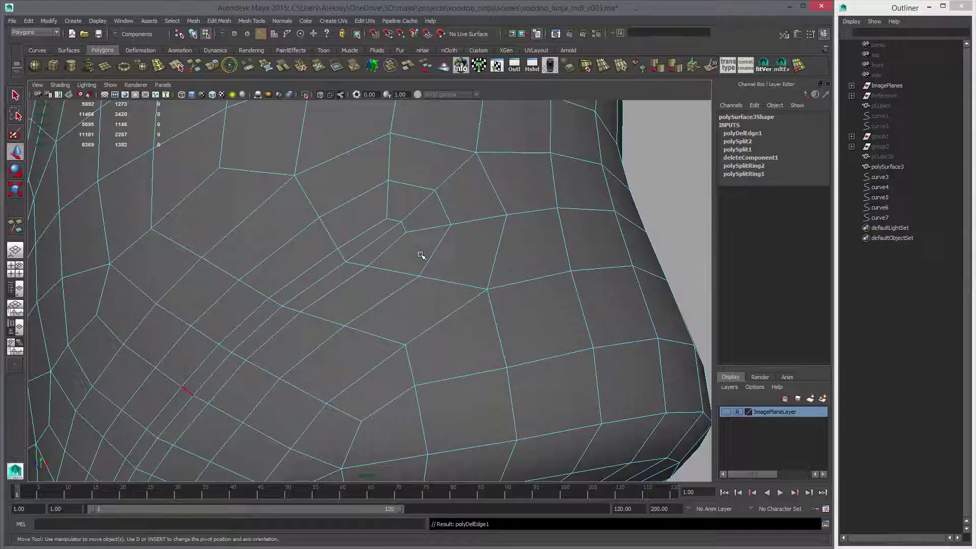
Examine the rerouted edges around the band tip in smooth preview.
{"action": "right_click_drag", "start_coordinate": [398, 202], "coordinate": [384, 185], "text": "alt"}
{"action": "middle_click_drag", "start_coordinate": [384, 185], "coordinate": [405, 227], "text": "alt"}
{"action": "key", "text": "3"}
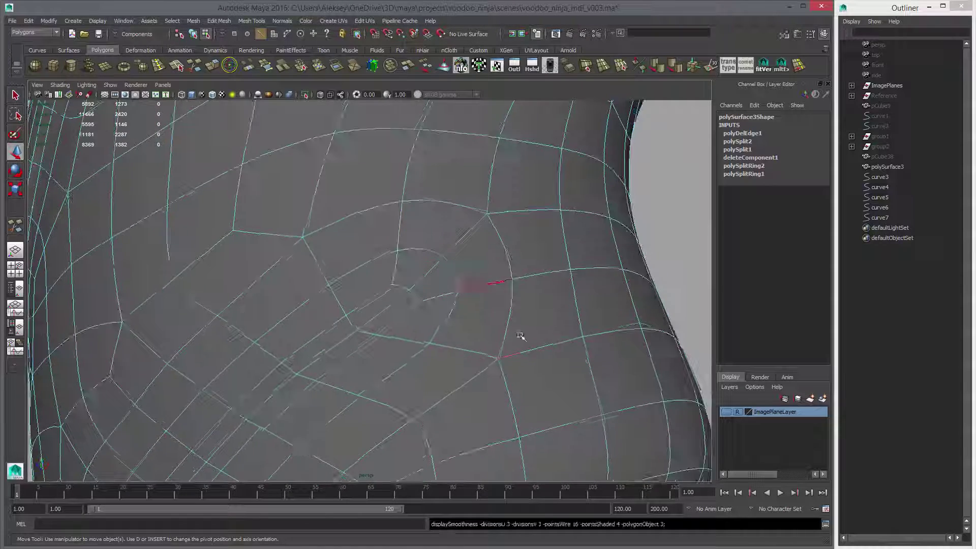
{"action": "right_click_drag", "start_coordinate": [520, 335], "coordinate": [349, 320], "text": "alt"}
{"action": "left_click_drag", "start_coordinate": [348, 320], "coordinate": [523, 383], "text": "alt"}
{"action": "right_click_drag", "start_coordinate": [522, 383], "coordinate": [423, 279], "text": "alt"}
{"action": "key", "text": "1"}
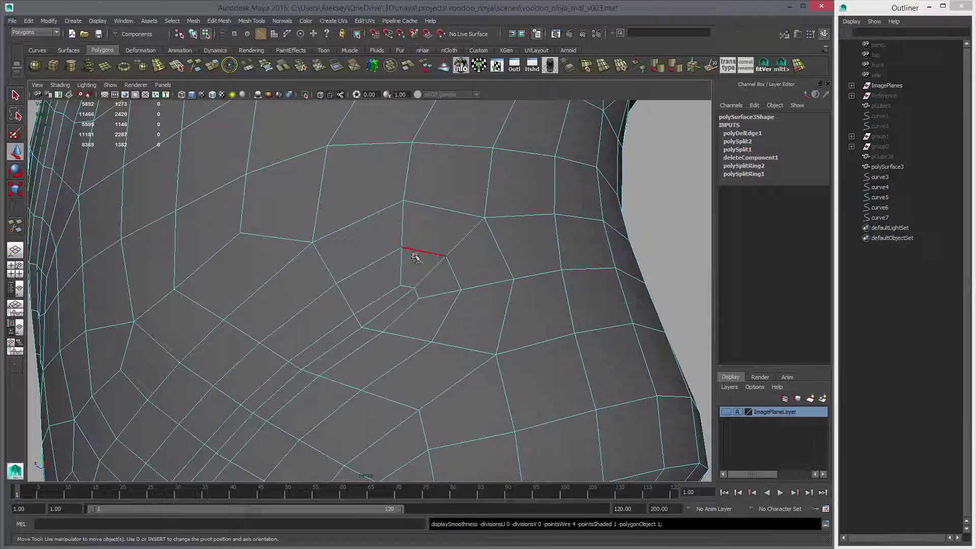
Cut edges from the outer vertices above and beside the band tip down to the narrow loops on both sides.
{"action": "key", "text": "y"}
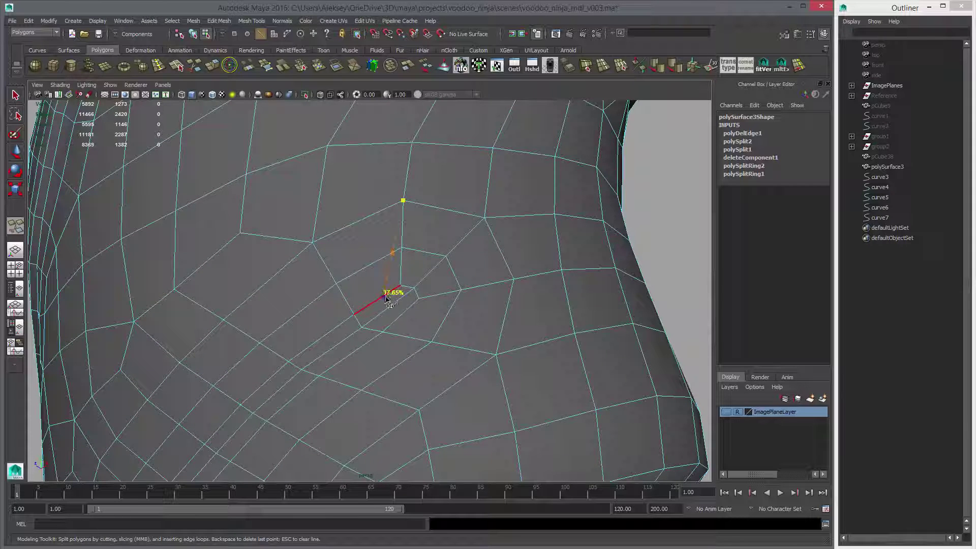
{"action": "left_click", "coordinate": [385, 297]}
{"action": "key", "text": "Return"}
{"action": "key", "text": "w"}
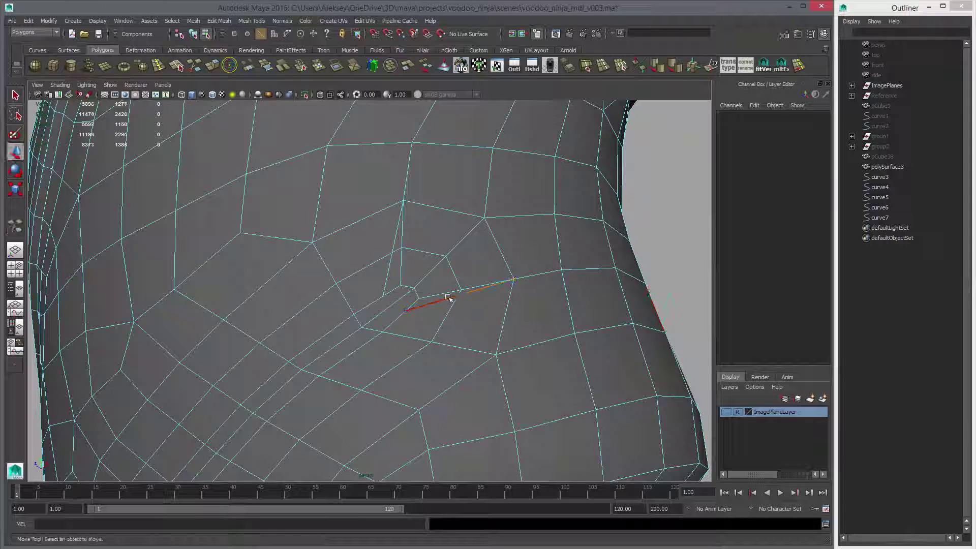
Delete the four old edge segments running from those two outer vertices to the ends of the band tip.
{"action": "right_click_drag", "start_coordinate": [450, 293], "coordinate": [452, 265]}
{"action": "left_click", "coordinate": [481, 285]}
{"action": "left_click", "coordinate": [435, 293], "text": "shift"}
{"action": "left_click", "coordinate": [405, 270], "text": "shift"}
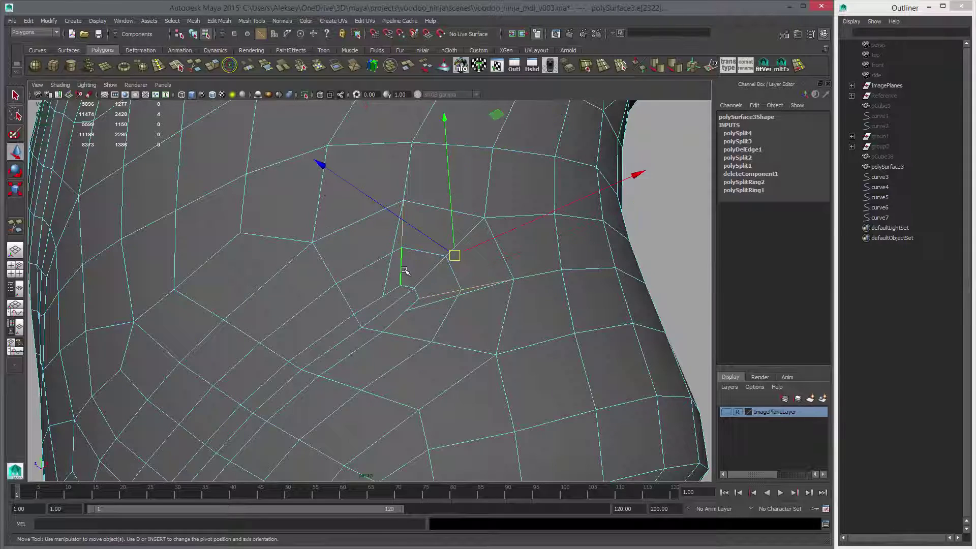
{"action": "key", "text": "Delete"}
Inspect the garment in smooth preview from several angles to judge the new tip topology.
{"action": "right_click_drag", "start_coordinate": [393, 262], "coordinate": [429, 256]}
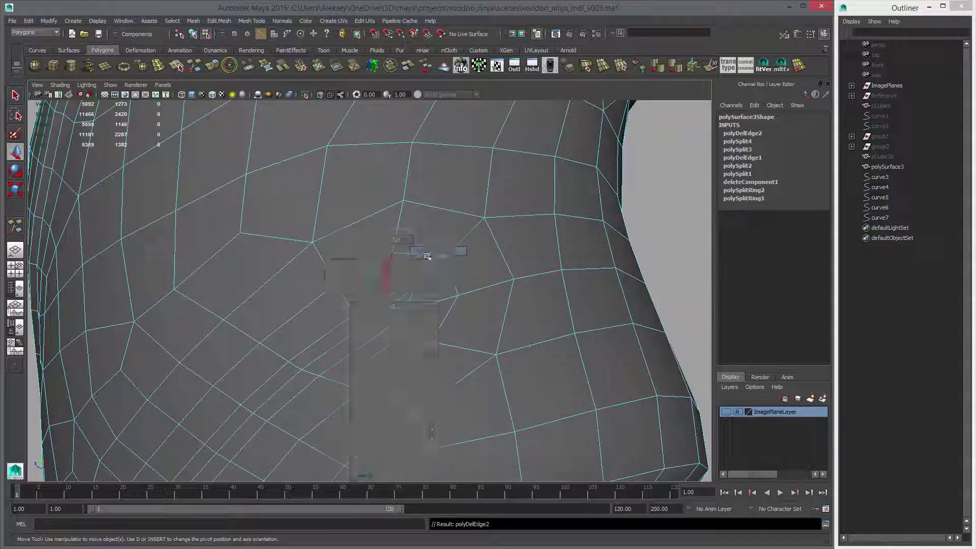
{"action": "left_click", "coordinate": [527, 355]}
{"action": "left_click_drag", "start_coordinate": [527, 355], "coordinate": [554, 351], "text": "alt"}
{"action": "right_click_drag", "start_coordinate": [554, 350], "coordinate": [497, 352], "text": "alt"}
{"action": "key", "text": "3"}
{"action": "left_click", "coordinate": [557, 340]}
{"action": "left_click_drag", "start_coordinate": [557, 340], "coordinate": [457, 457], "text": "alt"}
{"action": "left_click", "coordinate": [440, 379]}
{"action": "key", "text": "1"}
{"action": "right_click_drag", "start_coordinate": [457, 457], "coordinate": [488, 406], "text": "alt"}
{"action": "left_click_drag", "start_coordinate": [488, 407], "coordinate": [325, 353], "text": "alt"}
Select the edge line along the middle of the narrow band and offset it by -0.018 in local Z with a component move.
{"action": "key", "text": "q"}
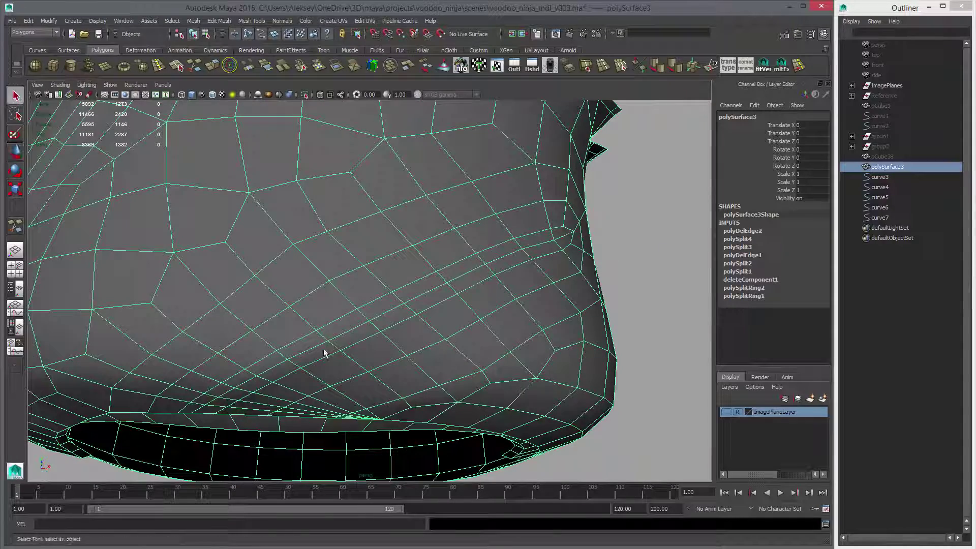
{"action": "key", "text": "F10"}
{"action": "left_click", "coordinate": [198, 411]}
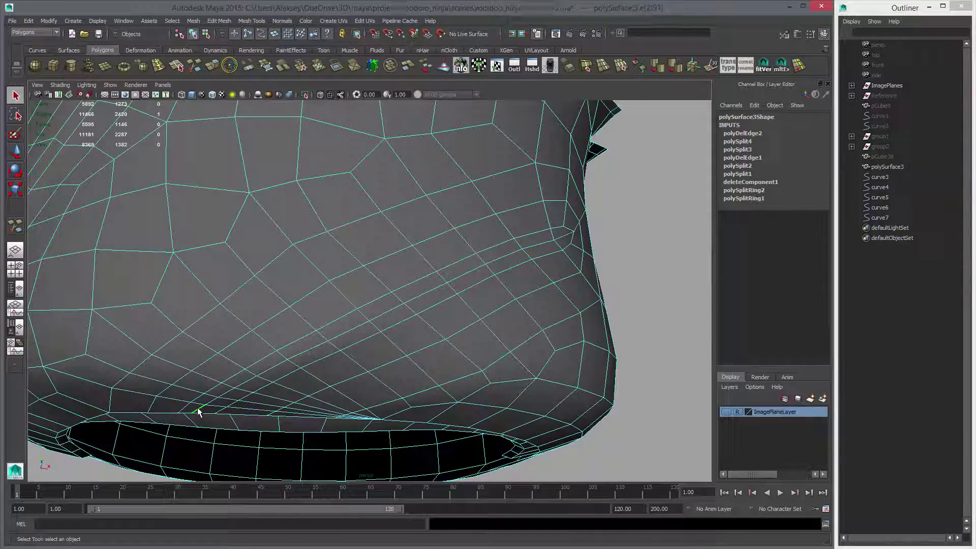
{"action": "left_click_drag", "start_coordinate": [373, 366], "coordinate": [400, 339], "text": "alt"}
{"action": "left_click_drag", "start_coordinate": [325, 151], "coordinate": [489, 264], "text": "ctrl"}
{"action": "left_click_drag", "start_coordinate": [447, 308], "coordinate": [473, 308], "text": "alt"}
{"action": "right_click_drag", "start_coordinate": [472, 308], "coordinate": [301, 106], "text": "alt"}
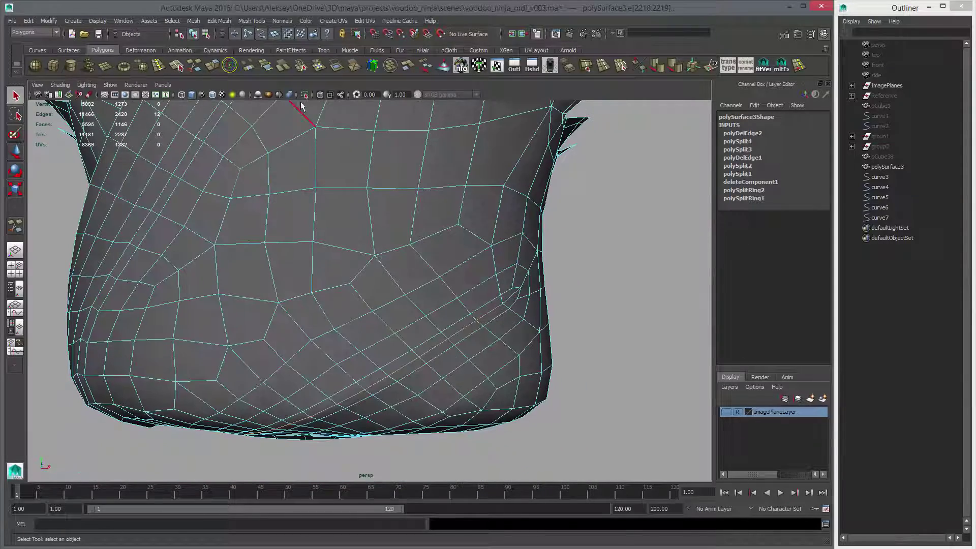
{"action": "left_click", "coordinate": [229, 67]}
{"action": "left_click_drag", "start_coordinate": [409, 288], "coordinate": [409, 261], "text": "alt"}
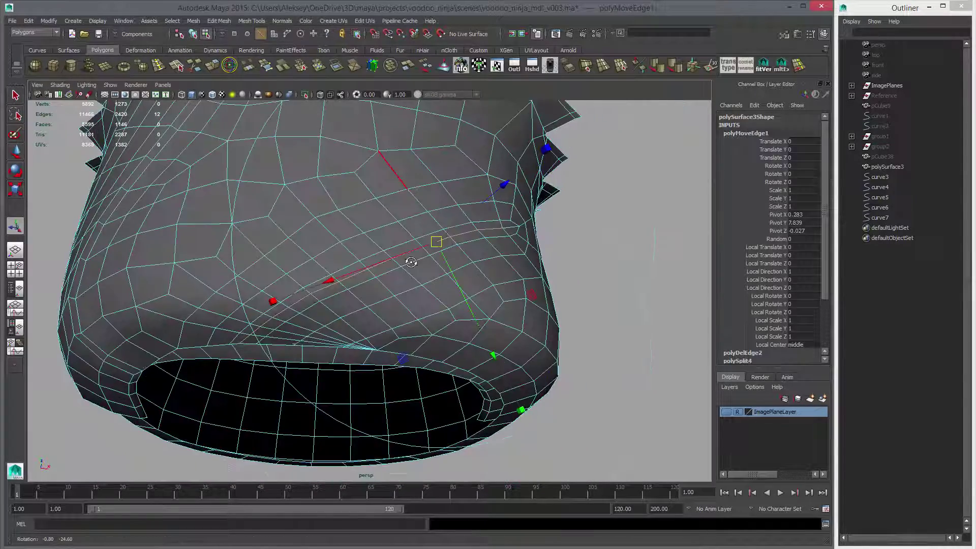
{"action": "right_click_drag", "start_coordinate": [410, 261], "coordinate": [473, 254], "text": "alt"}
{"action": "middle_click_drag", "start_coordinate": [473, 254], "coordinate": [483, 231], "text": "alt"}
{"action": "left_click_drag", "start_coordinate": [523, 140], "coordinate": [516, 138]}
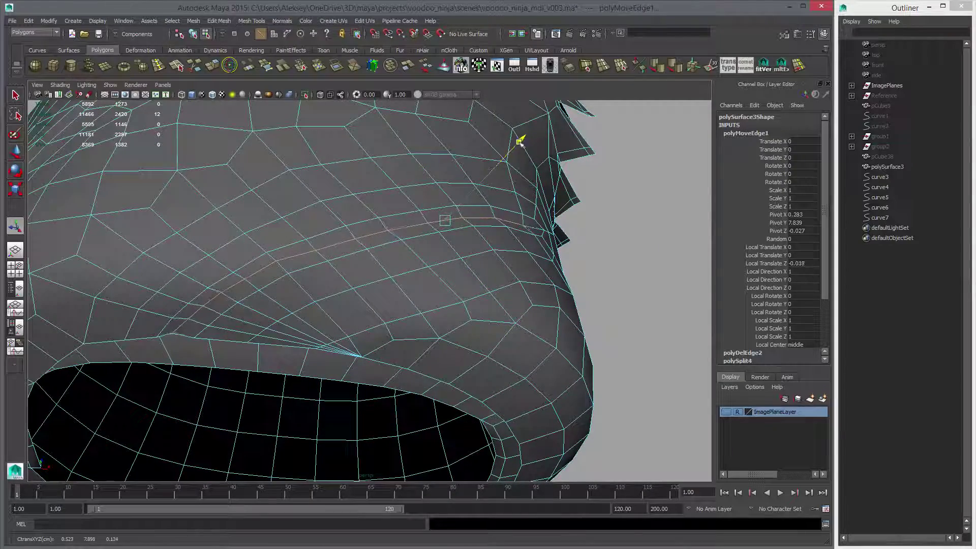
{"action": "left_click_drag", "start_coordinate": [404, 259], "coordinate": [456, 256], "text": "alt"}
Nudge the crease edge line and scale it about a pivot placed at its hem end.
{"action": "key", "text": "w"}
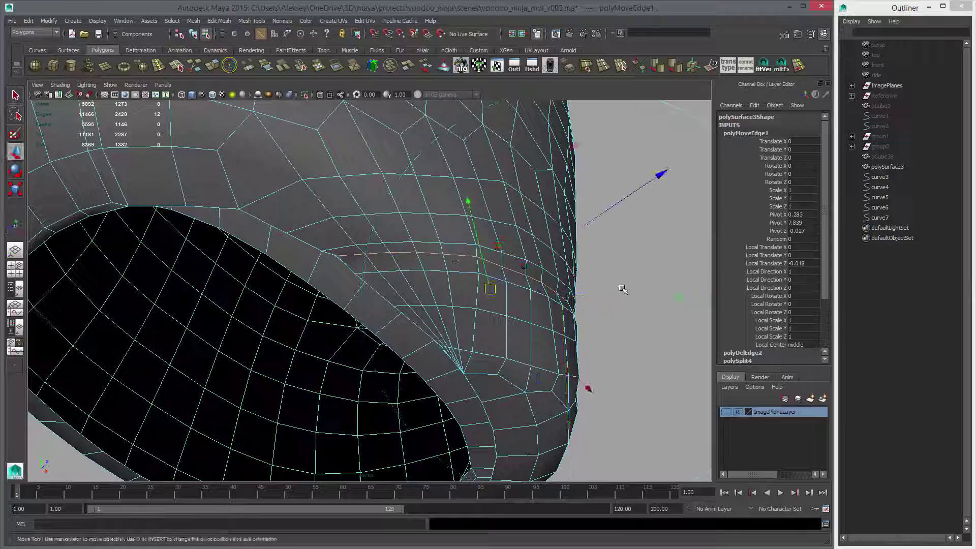
{"action": "mouse_move", "coordinate": [561, 241]}
{"action": "left_mouse_down"}
{"action": "mouse_move", "coordinate": [552, 249]}
{"action": "mouse_move", "coordinate": [563, 243]}
{"action": "left_mouse_up"}
{"action": "left_click_drag", "start_coordinate": [475, 263], "coordinate": [418, 271], "text": "alt"}
{"action": "key", "text": "r"}
{"action": "key", "text": "d"}
{"action": "middle_click_drag", "start_coordinate": [266, 279], "coordinate": [221, 263]}
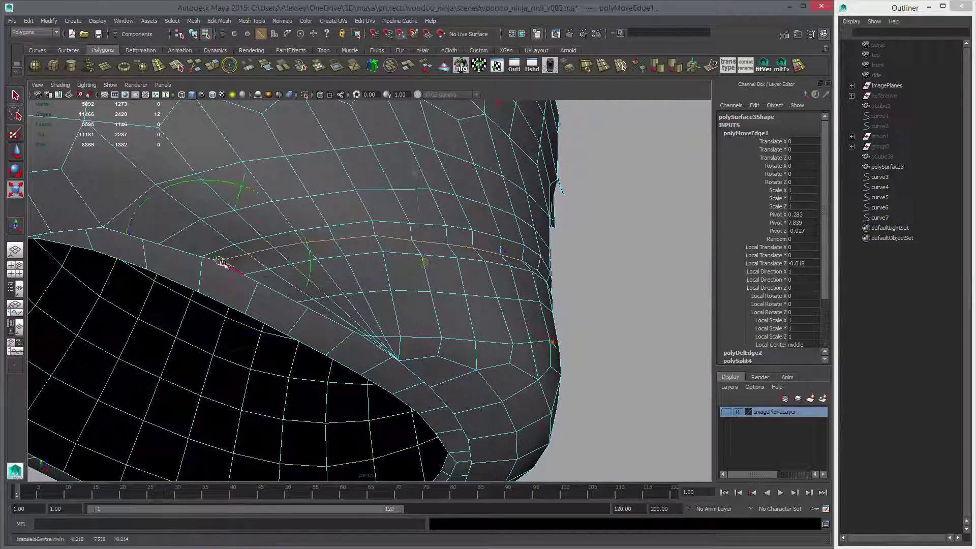
{"action": "left_click_drag", "start_coordinate": [221, 262], "coordinate": [363, 312], "text": "alt"}
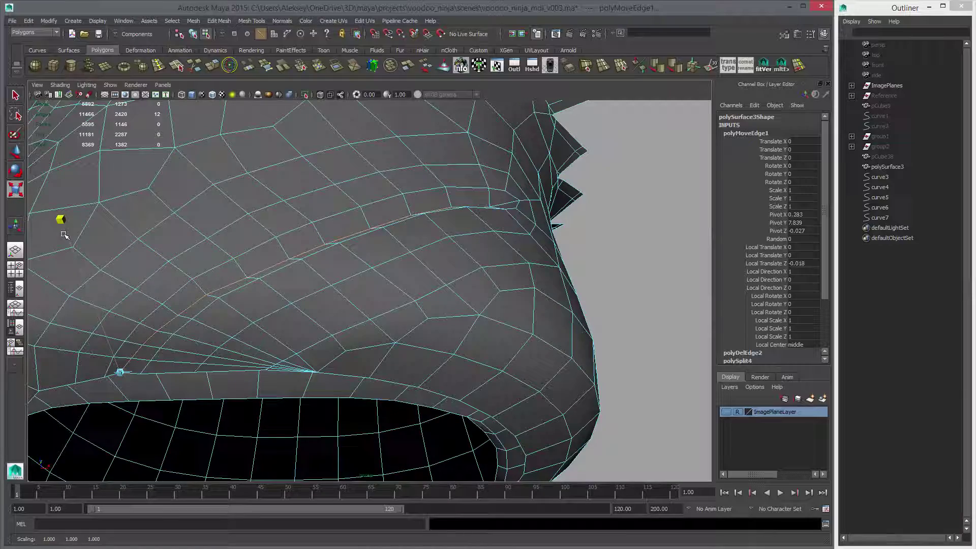
{"action": "left_click_drag", "start_coordinate": [65, 238], "coordinate": [516, 346], "text": "alt"}
{"action": "key", "text": "w"}
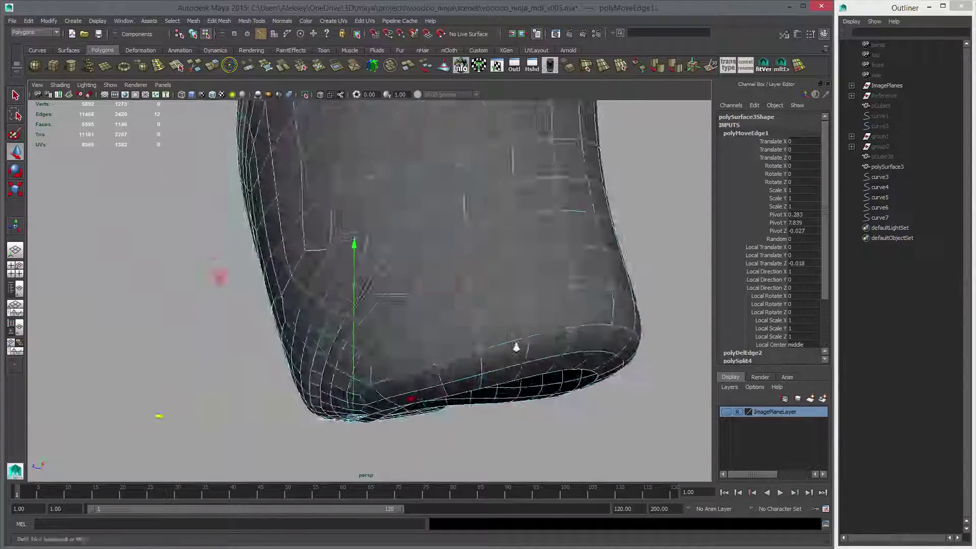
Move the crease line's vertex nearest the band tip sideways into the fold.
{"action": "right_click_drag", "start_coordinate": [516, 346], "coordinate": [574, 346], "text": "alt"}
{"action": "key", "text": "1"}
{"action": "right_click_drag", "start_coordinate": [373, 288], "coordinate": [333, 288]}
{"action": "left_click_drag", "start_coordinate": [397, 315], "coordinate": [472, 335], "text": "alt"}
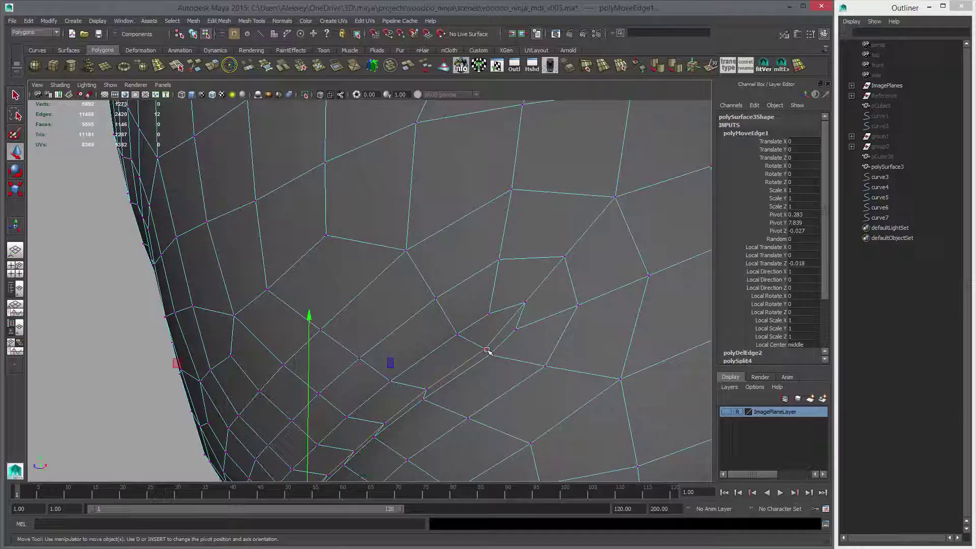
{"action": "left_click", "coordinate": [487, 349]}
{"action": "left_click_drag", "start_coordinate": [466, 375], "coordinate": [436, 376]}
{"action": "left_click_drag", "start_coordinate": [442, 369], "coordinate": [496, 342], "text": "alt"}
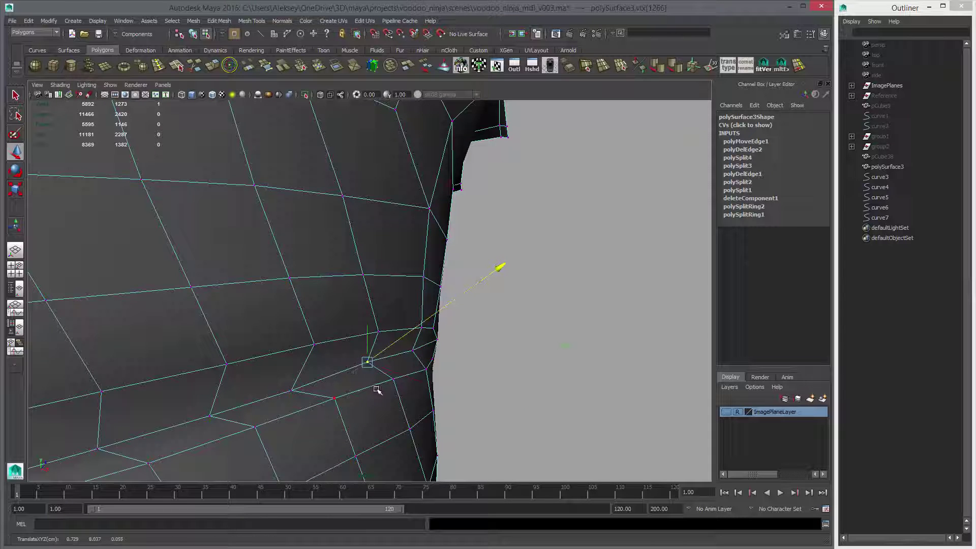
Check the creased fold along the band in smooth preview, close up near the band tip.
{"action": "key", "text": "F8"}
{"action": "left_click", "coordinate": [537, 361]}
{"action": "right_click_drag", "start_coordinate": [300, 303], "coordinate": [217, 300], "text": "alt"}
{"action": "mouse_move", "coordinate": [217, 300]}
{"action": "left_mouse_down", "text": "alt"}
{"action": "mouse_move", "coordinate": [35, 322]}
{"action": "mouse_move", "coordinate": [198, 298]}
{"action": "left_mouse_up", "text": "alt"}
{"action": "right_click_drag", "start_coordinate": [198, 298], "coordinate": [407, 364], "text": "alt"}
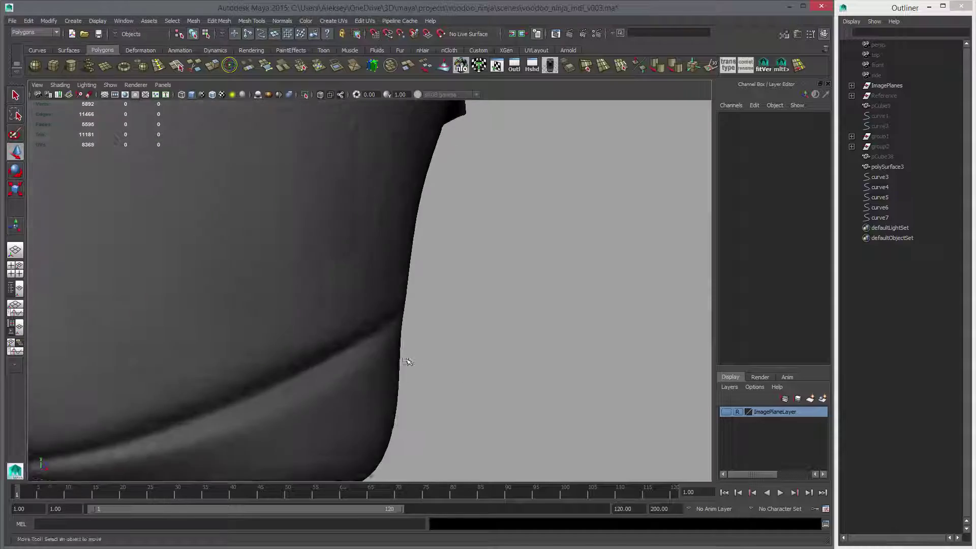
{"action": "left_click", "coordinate": [397, 323]}
{"action": "middle_click_drag", "start_coordinate": [398, 322], "coordinate": [425, 291], "text": "alt"}
Select the two edge lines flanking the crease and offset them by -0.013 in local Z with a component move.
{"action": "key", "text": "1"}
{"action": "right_click_drag", "start_coordinate": [425, 292], "coordinate": [425, 266]}
{"action": "left_click_drag", "start_coordinate": [425, 266], "coordinate": [414, 292], "text": "alt"}
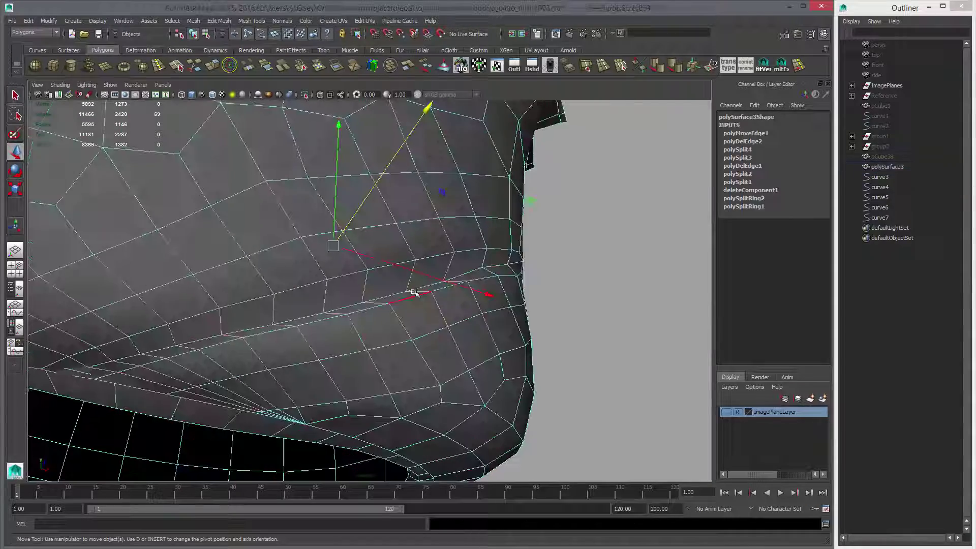
{"action": "double_click", "coordinate": [385, 266]}
{"action": "left_click_drag", "start_coordinate": [435, 335], "coordinate": [340, 353], "text": "alt"}
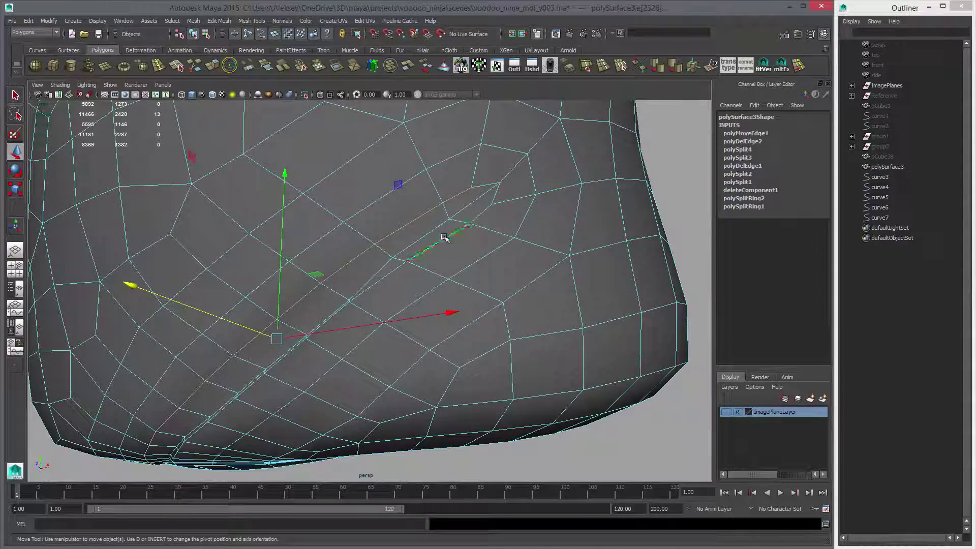
{"action": "double_click", "coordinate": [443, 237], "text": "shift"}
{"action": "left_click_drag", "start_coordinate": [444, 237], "coordinate": [378, 181], "text": "alt"}
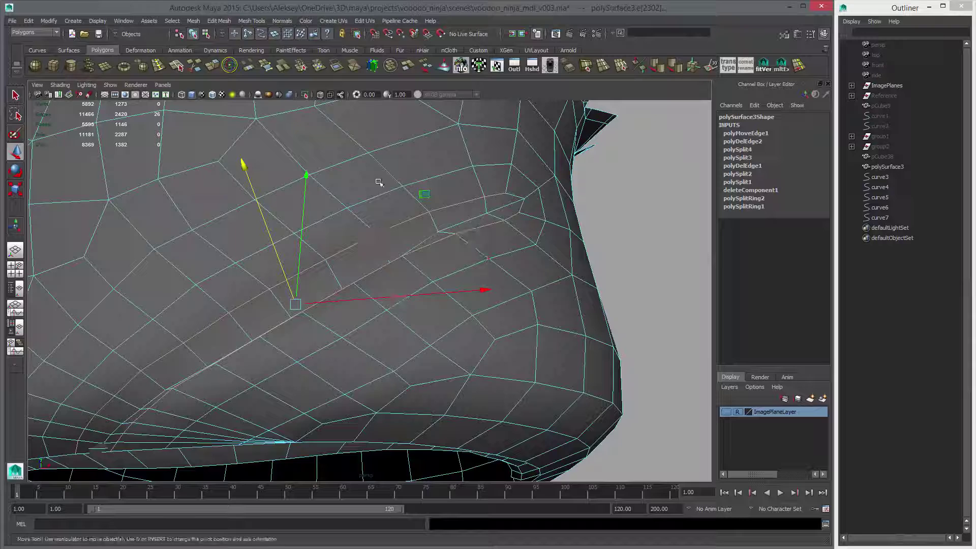
{"action": "left_click", "coordinate": [228, 67]}
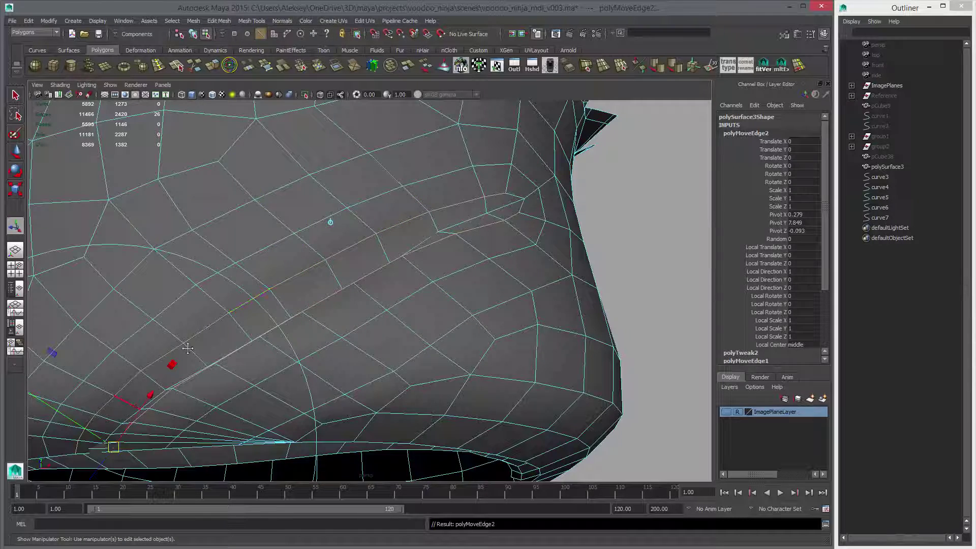
{"action": "left_click_drag", "start_coordinate": [188, 348], "coordinate": [205, 367], "text": "alt"}
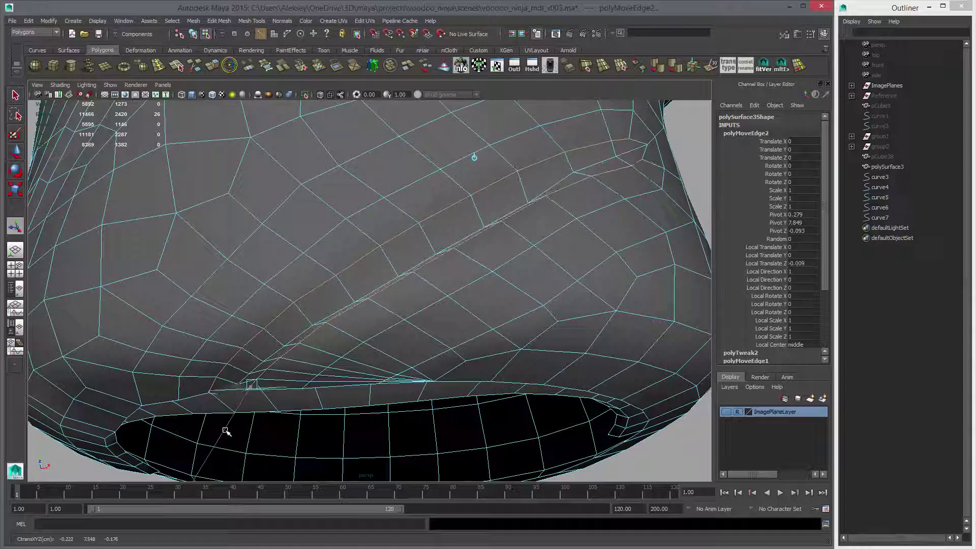
{"action": "left_click_drag", "start_coordinate": [232, 428], "coordinate": [487, 358], "text": "alt"}
{"action": "mouse_move", "coordinate": [544, 373]}
{"action": "middle_mouse_down"}
{"action": "mouse_move", "coordinate": [549, 366]}
{"action": "mouse_move", "coordinate": [541, 370]}
{"action": "middle_mouse_up"}
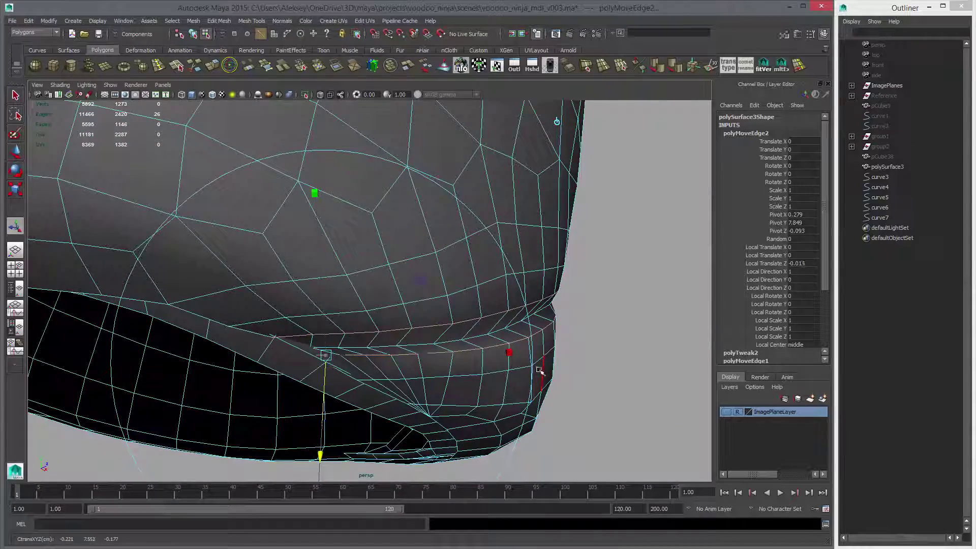
Inspect the offset fold and its fading end in smooth preview with nothing selected.
{"action": "left_click_drag", "start_coordinate": [569, 373], "coordinate": [516, 220], "text": "alt"}
{"action": "right_click_drag", "start_coordinate": [516, 219], "coordinate": [543, 205]}
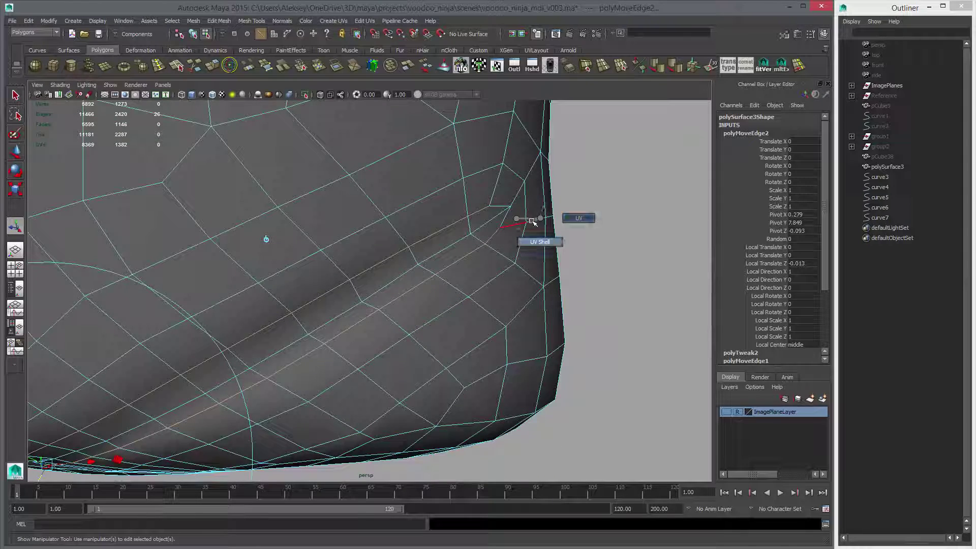
{"action": "right_click_drag", "start_coordinate": [490, 227], "coordinate": [514, 217]}
{"action": "left_click", "coordinate": [603, 277]}
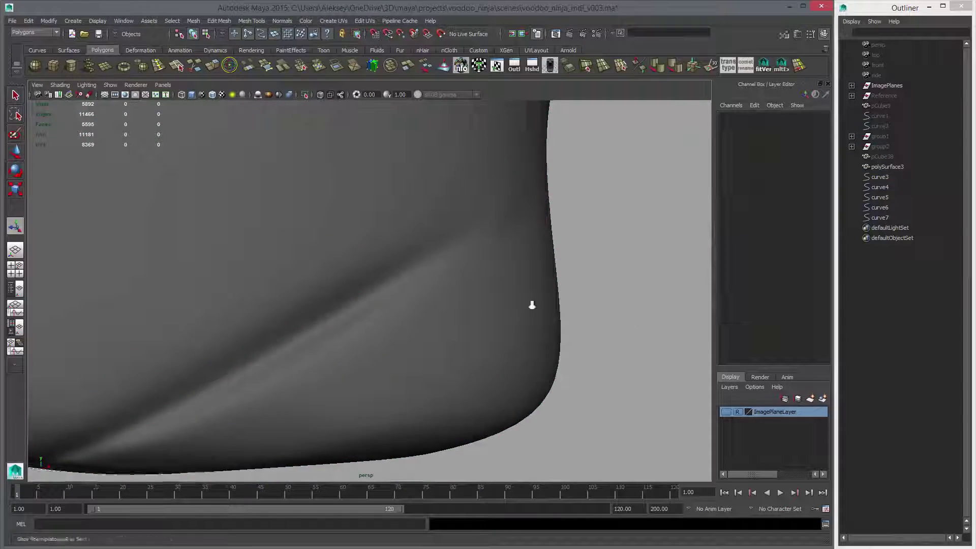
{"action": "left_click_drag", "start_coordinate": [531, 305], "coordinate": [332, 318], "text": "alt"}
{"action": "right_click_drag", "start_coordinate": [333, 318], "coordinate": [573, 318], "text": "alt"}
Move the outermost vertex at the band tip to reshape the end of the fold.
{"action": "left_click", "coordinate": [503, 249]}
{"action": "left_click_drag", "start_coordinate": [503, 248], "coordinate": [464, 233], "text": "alt"}
{"action": "right_click_drag", "start_coordinate": [464, 231], "coordinate": [431, 228]}
{"action": "left_click", "coordinate": [460, 222]}
{"action": "left_click_drag", "start_coordinate": [483, 257], "coordinate": [545, 314], "text": "alt"}
{"action": "key", "text": "w"}
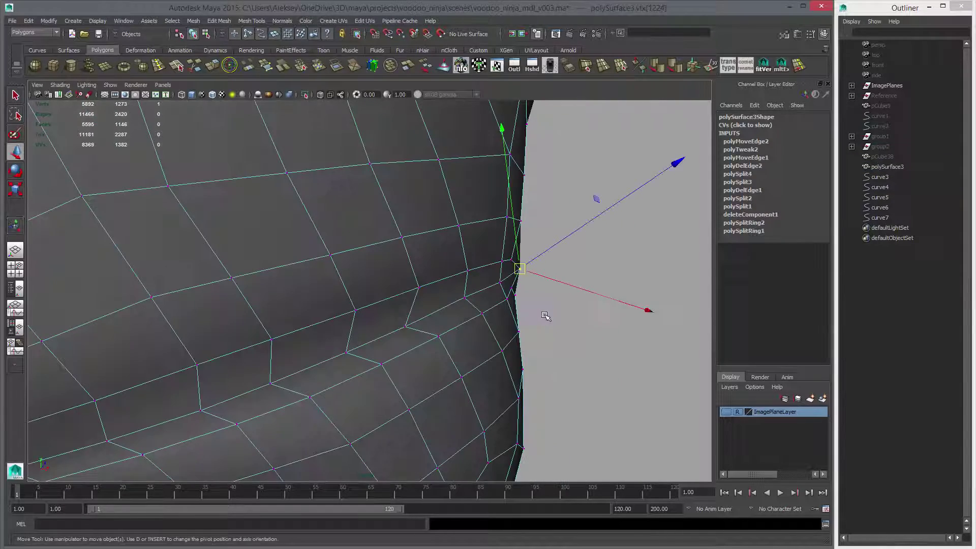
{"action": "middle_click_drag", "start_coordinate": [545, 316], "coordinate": [537, 314]}
{"action": "left_click_drag", "start_coordinate": [536, 317], "coordinate": [510, 310], "text": "alt"}
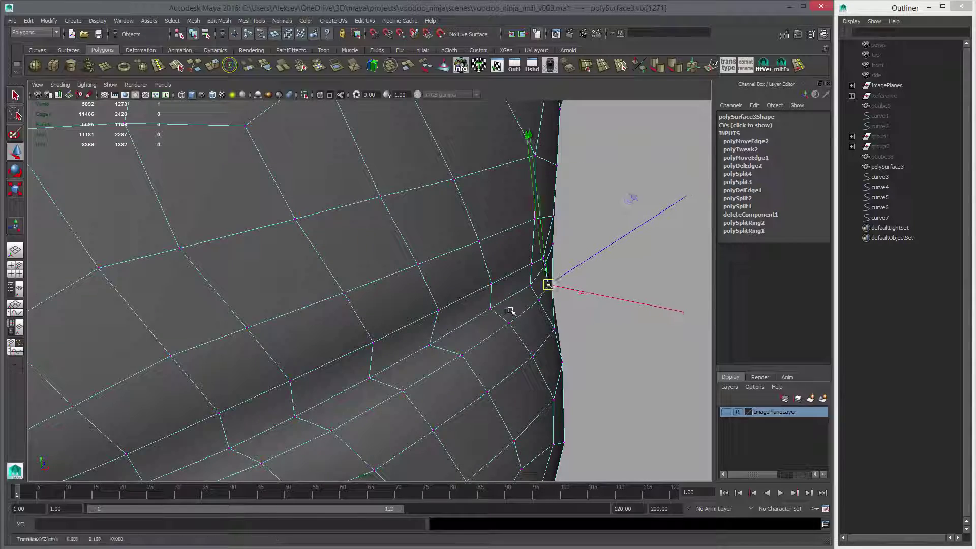
Nudge the upper corner vertex of the band tip slightly to even out the surrounding faces.
{"action": "left_click_drag", "start_coordinate": [529, 261], "coordinate": [522, 239], "text": "alt"}
{"action": "key", "text": "q"}
{"action": "left_click", "coordinate": [511, 210]}
{"action": "key", "text": "w"}
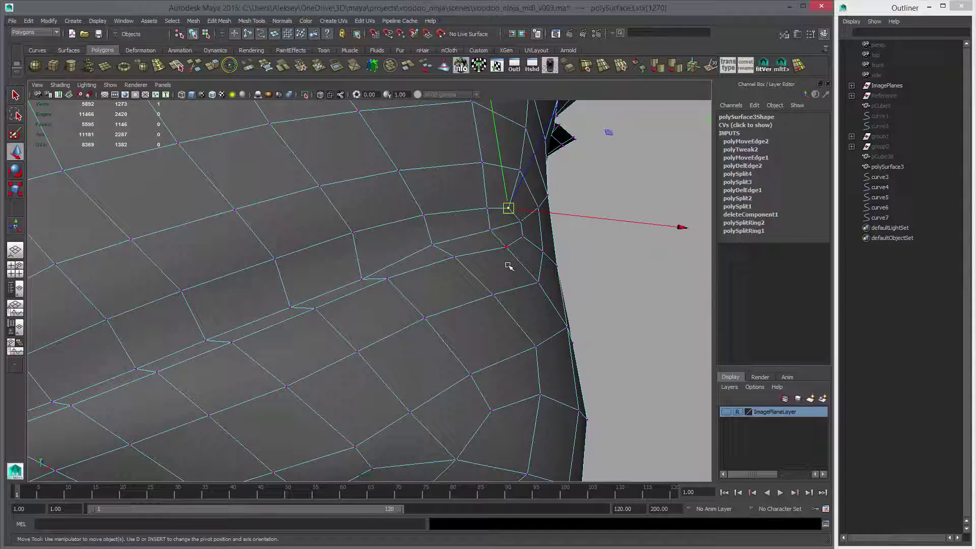
{"action": "middle_click_drag", "start_coordinate": [508, 266], "coordinate": [511, 265]}
Inspect the whole garment in smooth preview to judge how the fold reads from a distance.
{"action": "key", "text": "3"}
{"action": "right_click_drag", "start_coordinate": [519, 288], "coordinate": [551, 276]}
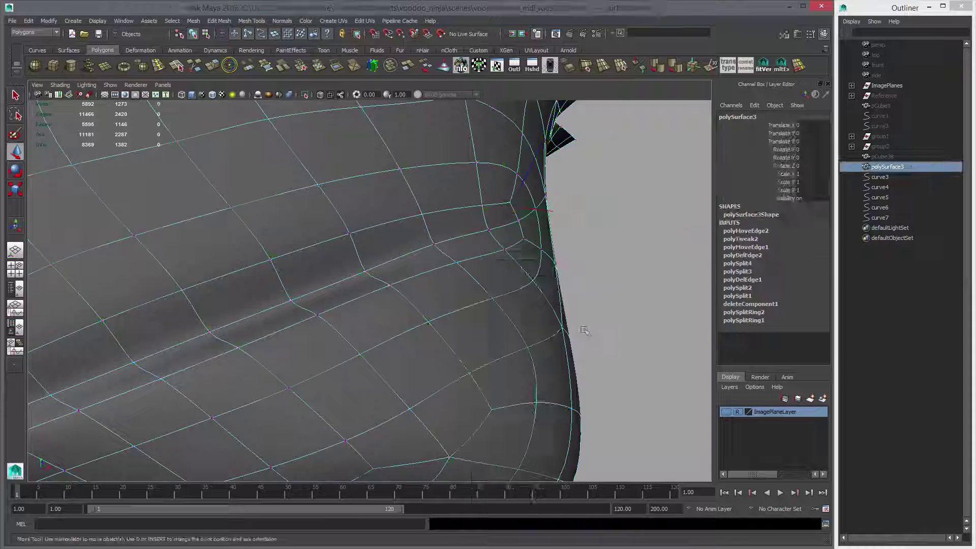
{"action": "right_click_drag", "start_coordinate": [582, 329], "coordinate": [391, 308], "text": "alt"}
{"action": "left_click", "coordinate": [463, 347]}
{"action": "left_click_drag", "start_coordinate": [463, 346], "coordinate": [388, 372], "text": "alt"}
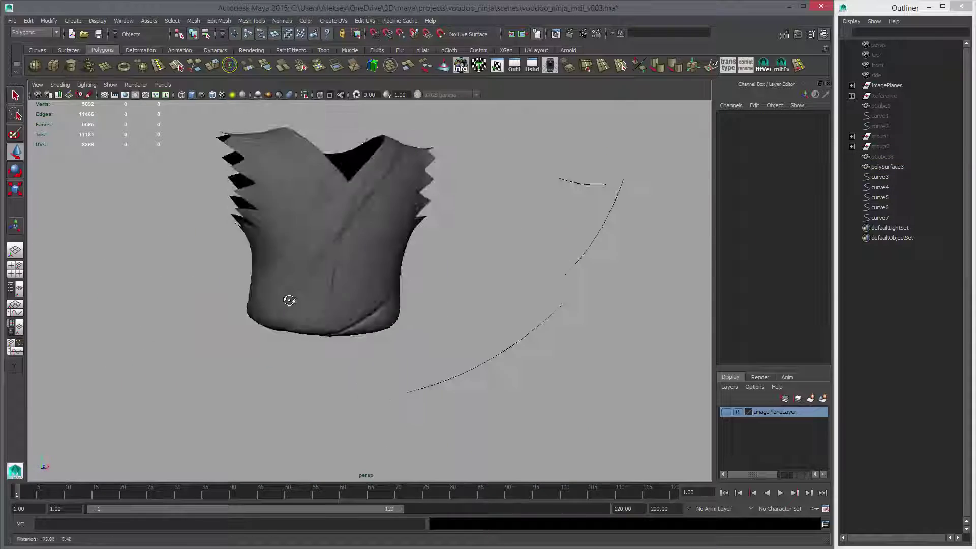
{"action": "scroll", "coordinate": [320, 312], "scroll_direction": "up", "scroll_amount": 5}
{"action": "left_click_drag", "start_coordinate": [333, 340], "coordinate": [218, 297], "text": "alt"}
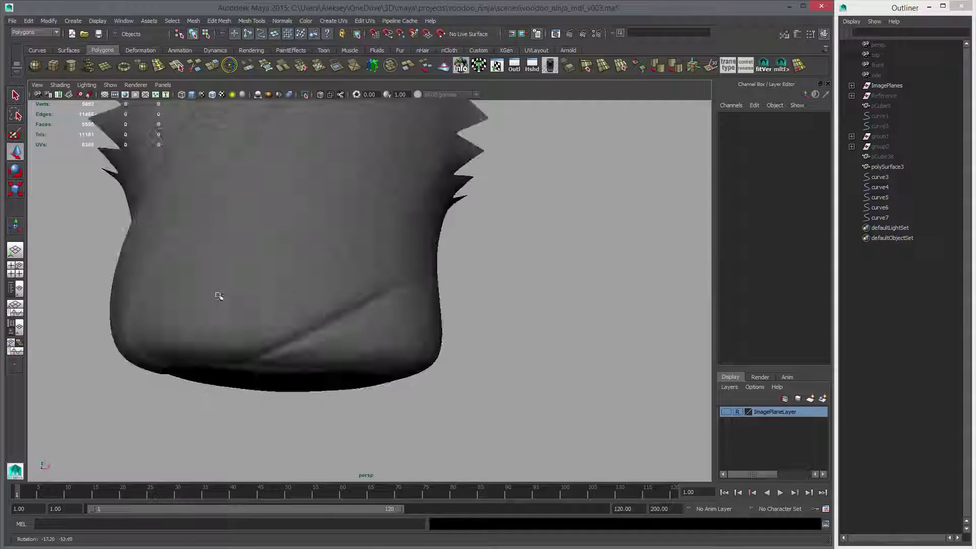
Select the garment mesh and delete its construction history.
{"action": "left_click", "coordinate": [435, 321]}
{"action": "mouse_move", "coordinate": [435, 321]}
{"action": "right_mouse_down", "text": "alt"}
{"action": "mouse_move", "coordinate": [322, 279]}
{"action": "mouse_move", "coordinate": [437, 305]}
{"action": "right_mouse_up", "text": "alt"}
{"action": "key", "text": "alt+shift+d"}
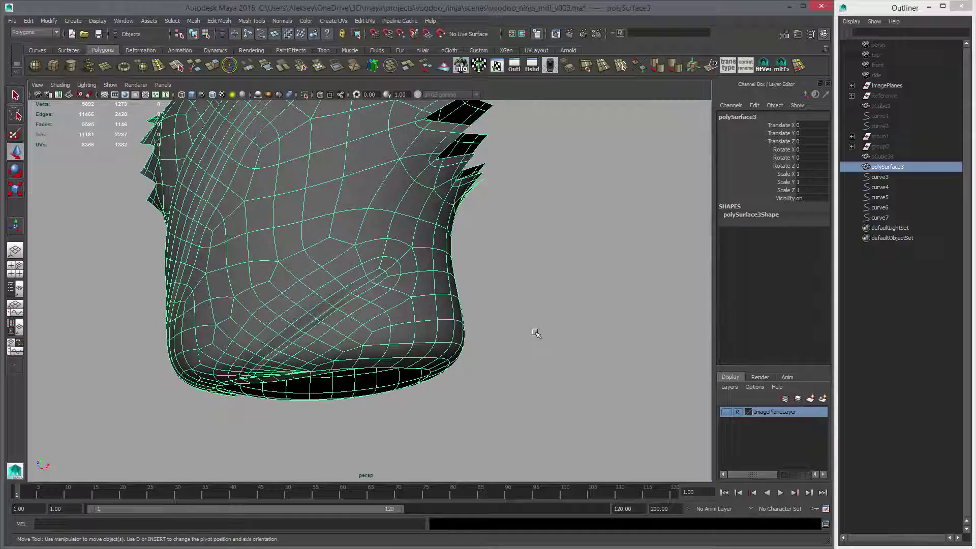
Examine the garment's hem from below, where the band's edges run together into a fan.
{"action": "left_click", "coordinate": [537, 334]}
{"action": "left_click_drag", "start_coordinate": [493, 346], "coordinate": [469, 299], "text": "alt"}
{"action": "left_click", "coordinate": [331, 330]}
{"action": "middle_click_drag", "start_coordinate": [331, 331], "coordinate": [378, 316], "text": "alt"}
{"action": "right_click_drag", "start_coordinate": [378, 316], "coordinate": [617, 422], "text": "alt"}
{"action": "scroll", "coordinate": [288, 333], "scroll_direction": "down", "scroll_amount": 5}
{"action": "left_click_drag", "start_coordinate": [288, 333], "coordinate": [385, 299], "text": "alt"}
{"action": "right_click_drag", "start_coordinate": [385, 300], "coordinate": [482, 353], "text": "alt"}
{"action": "left_click_drag", "start_coordinate": [445, 336], "coordinate": [318, 273], "text": "alt"}
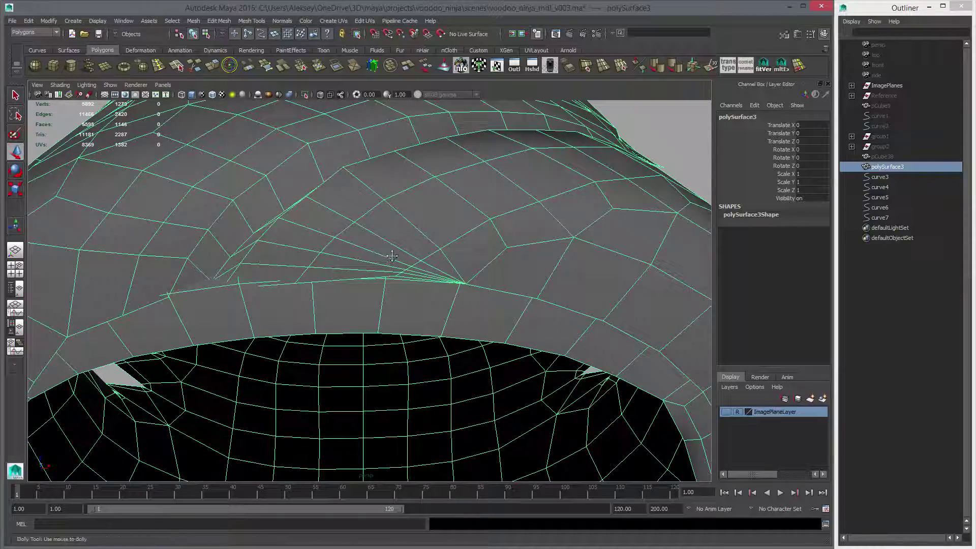
Select the three middle edges of the narrow fan that converges on a single vertex just above the hem.
{"action": "right_click_drag", "start_coordinate": [392, 257], "coordinate": [448, 267], "text": "alt"}
{"action": "key", "text": "q"}
{"action": "right_click_drag", "start_coordinate": [363, 246], "coordinate": [365, 228]}
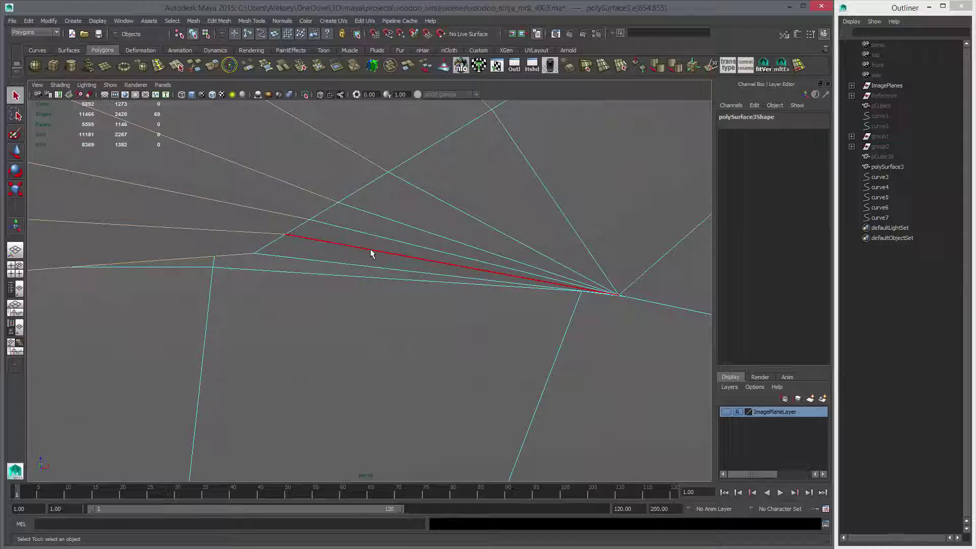
{"action": "left_click", "coordinate": [370, 253]}
{"action": "left_click_drag", "start_coordinate": [376, 255], "coordinate": [421, 262], "text": "alt"}
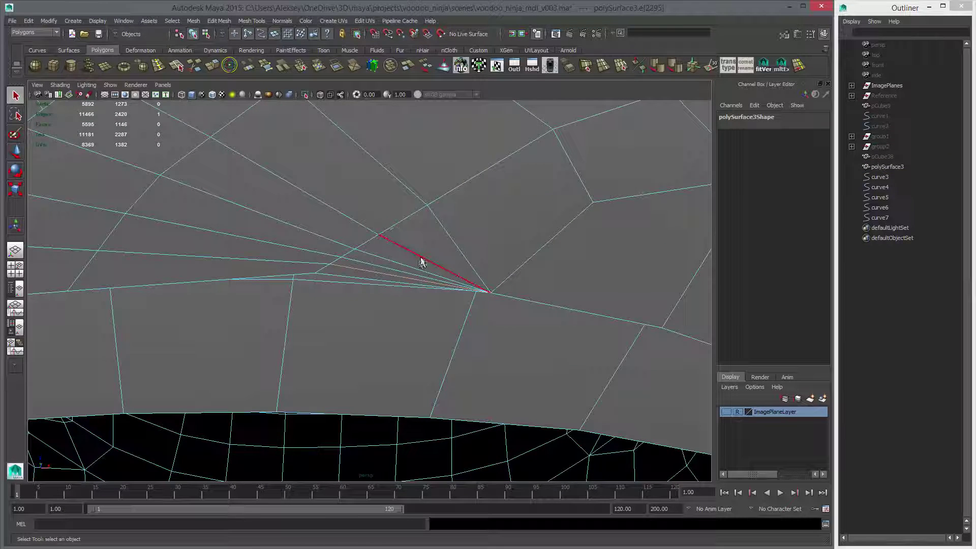
{"action": "left_click", "coordinate": [388, 269], "text": "shift"}
{"action": "left_click", "coordinate": [394, 262], "text": "shift"}
{"action": "right_click_drag", "start_coordinate": [498, 289], "coordinate": [363, 287], "text": "alt"}
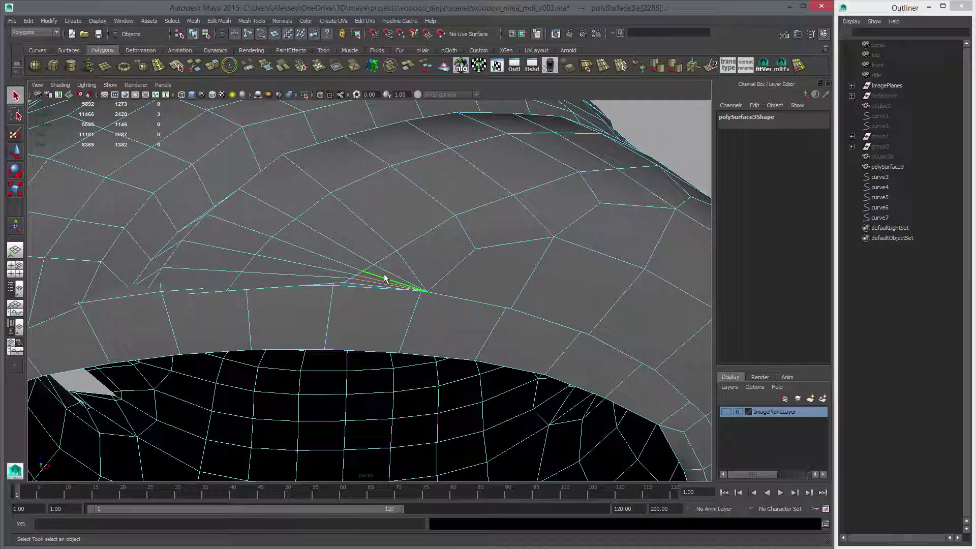
{"action": "right_click_drag", "start_coordinate": [437, 305], "coordinate": [508, 305], "text": "alt"}
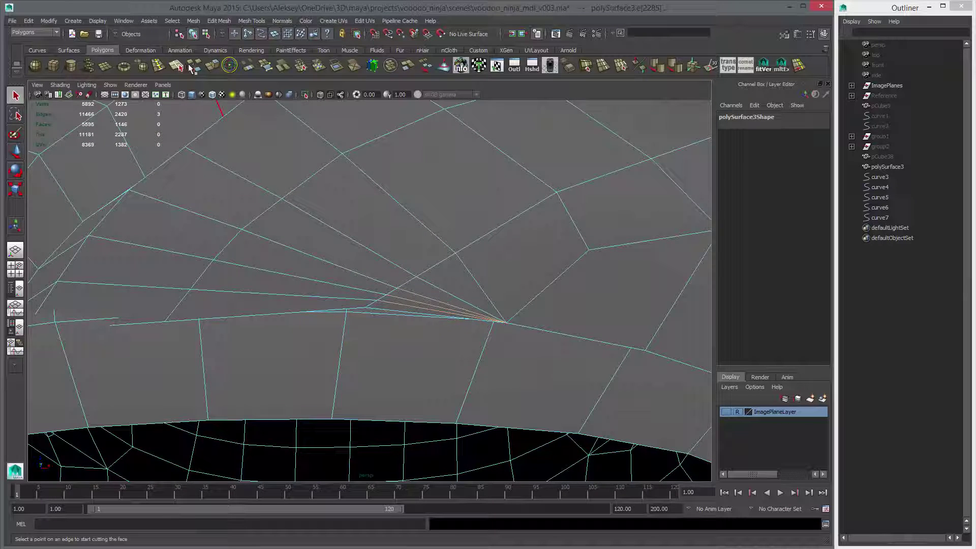
Try a Multi-Cut path looping from the lowest fan corner across the long strips to the vertex above the fan.
{"action": "left_click", "coordinate": [192, 69]}
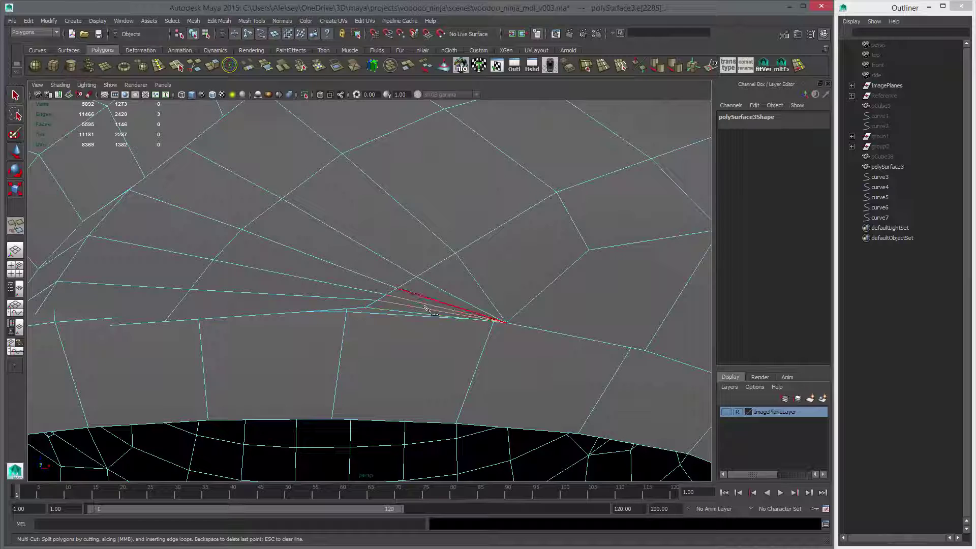
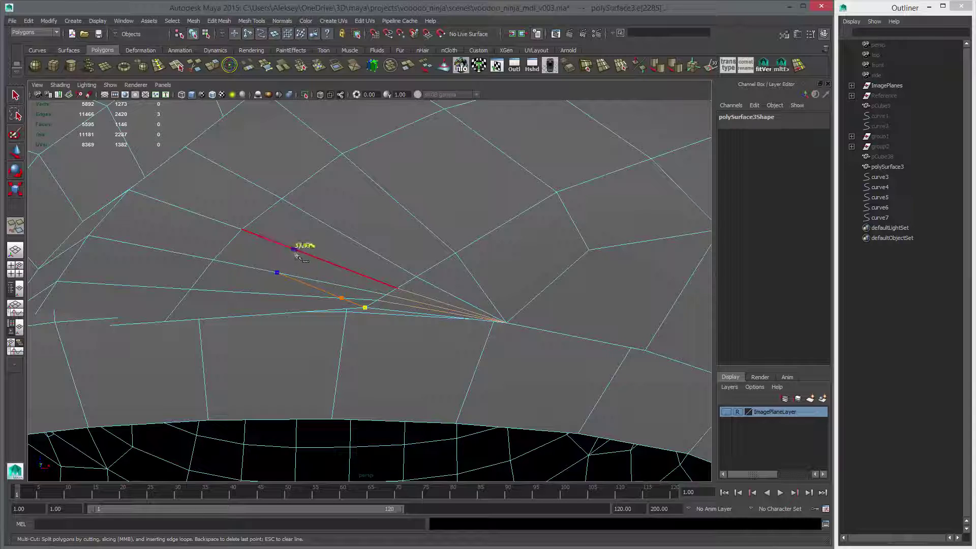
{"action": "left_click", "coordinate": [297, 250]}
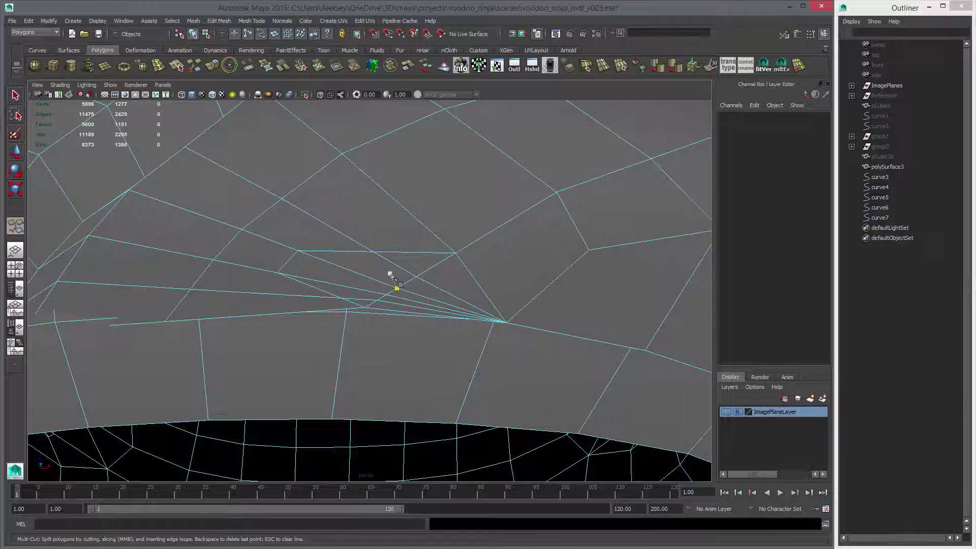
{"action": "key", "text": "ctrl+z"}
Try cutting the long strips farther from the fan, from the hem border up to the upper vertex, with a second diagonal cut.
{"action": "middle_click_drag", "start_coordinate": [249, 307], "coordinate": [306, 282], "text": "alt"}
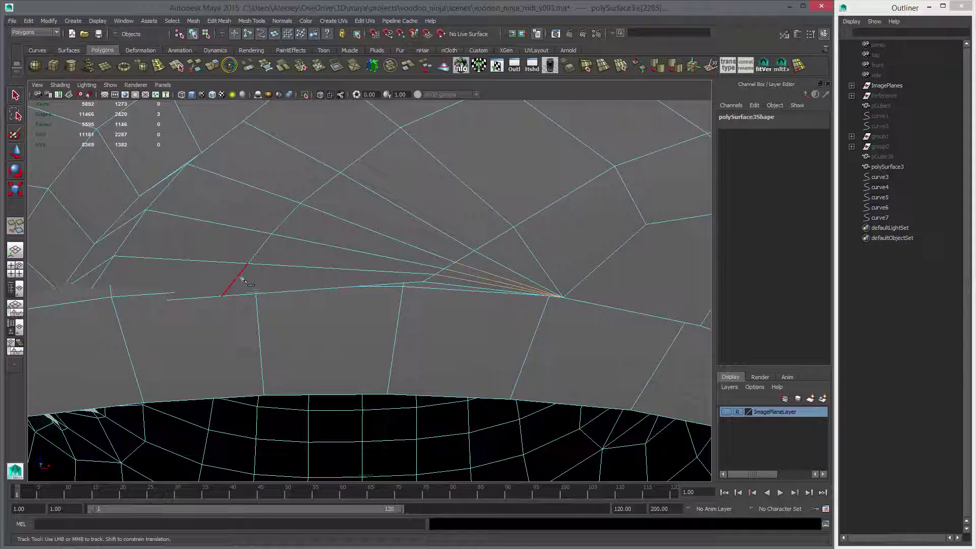
{"action": "left_click", "coordinate": [222, 296]}
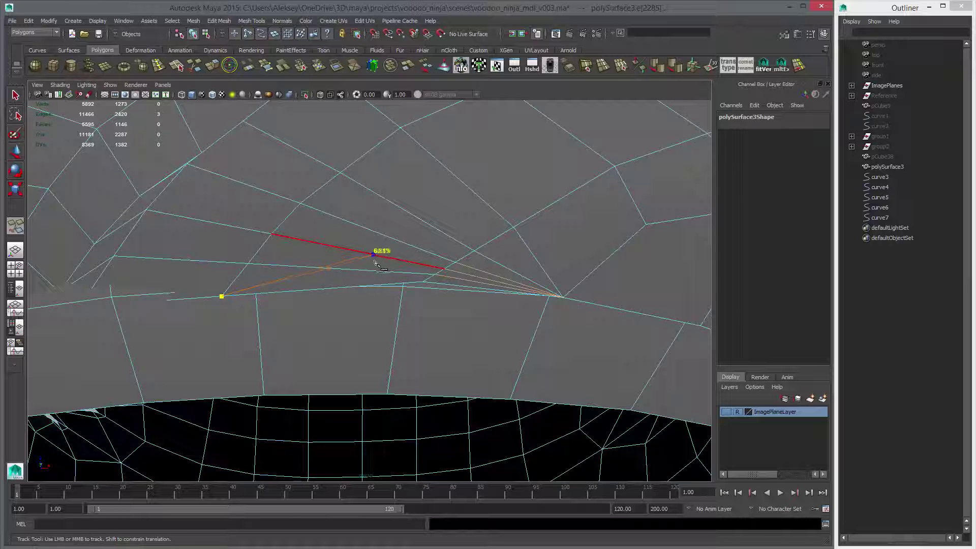
{"action": "left_click", "coordinate": [401, 128]}
{"action": "key", "text": "Return"}
{"action": "key", "text": "w"}
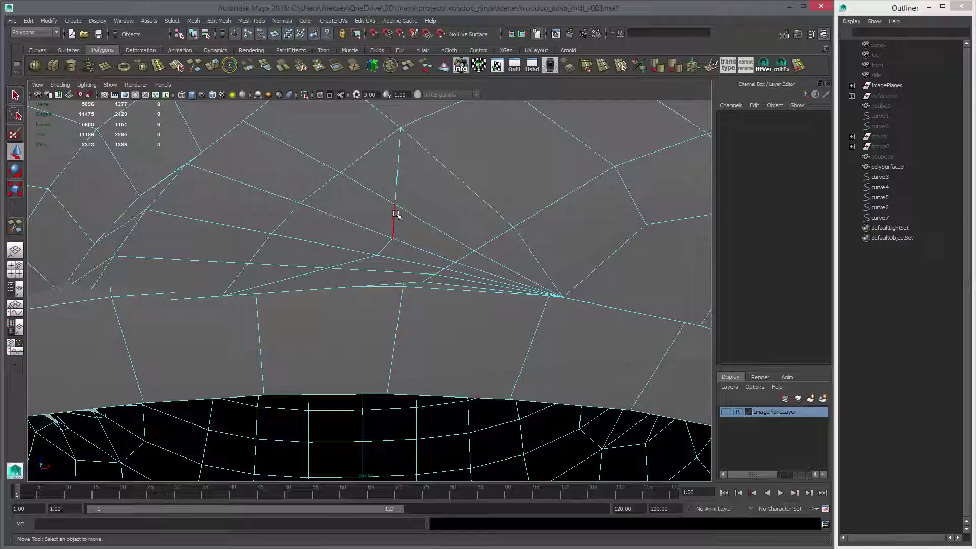
{"action": "key", "text": "y"}
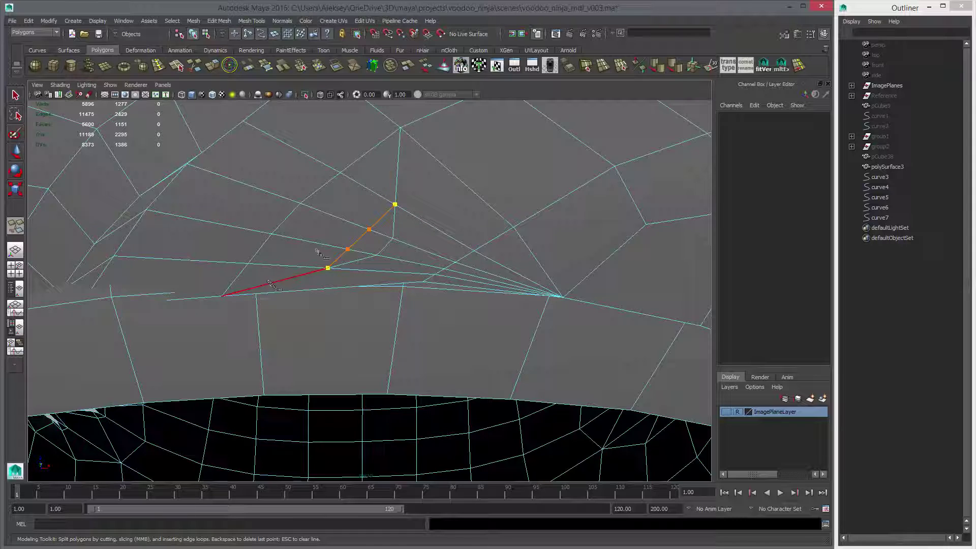
{"action": "right_click_drag", "start_coordinate": [363, 231], "coordinate": [392, 273]}
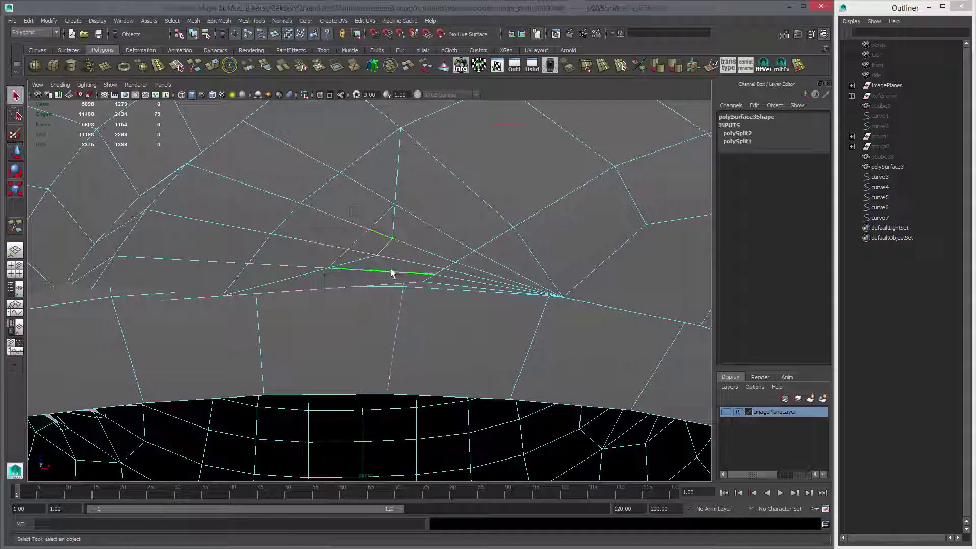
{"action": "left_click", "coordinate": [450, 279]}
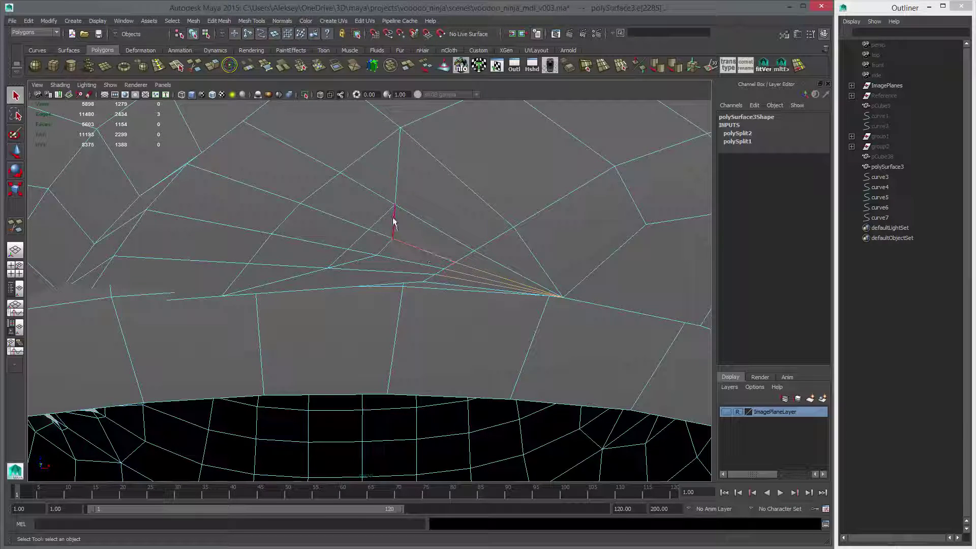
Undo the two trial cuts across the long strips beside the fan.
{"action": "left_click_drag", "start_coordinate": [420, 235], "coordinate": [411, 296], "text": "alt"}
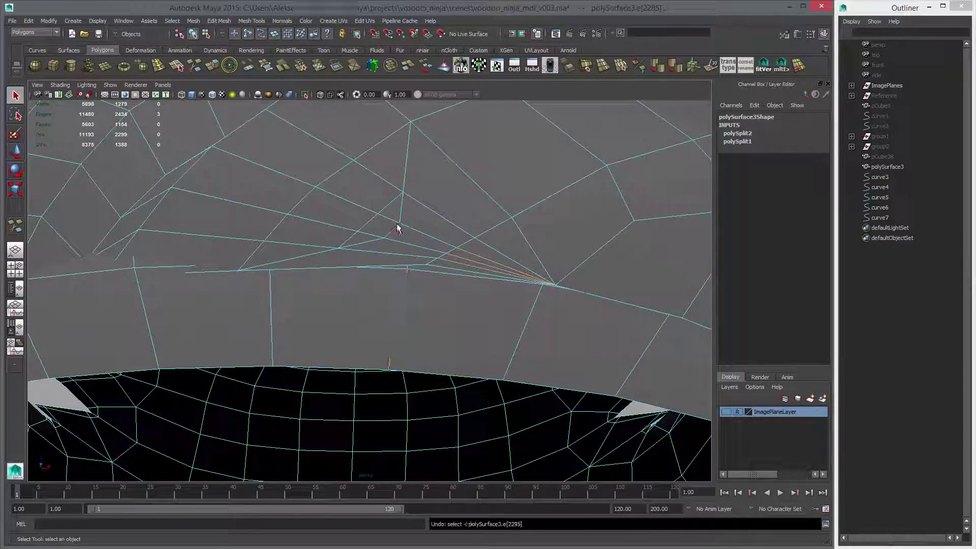
{"action": "key", "text": "ctrl+z"}
{"action": "key", "text": "ctrl+z"}
{"action": "key", "text": "ctrl+z"}
{"action": "key", "text": "ctrl+z"}
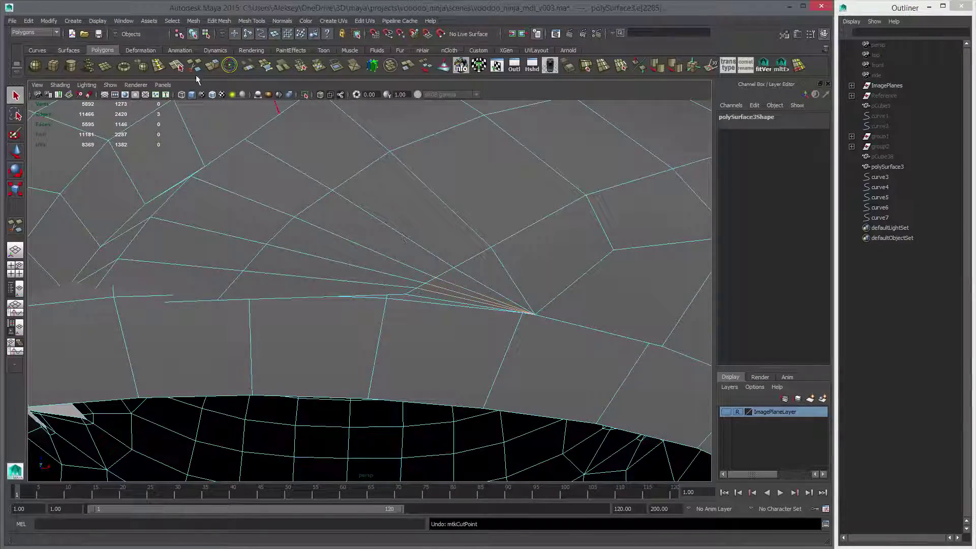
Cut a looping edge path with Multi-Cut from the lowest fan corner through the long strips to the vertex above the fan.
{"action": "left_click", "coordinate": [194, 65]}
{"action": "left_click", "coordinate": [400, 294]}
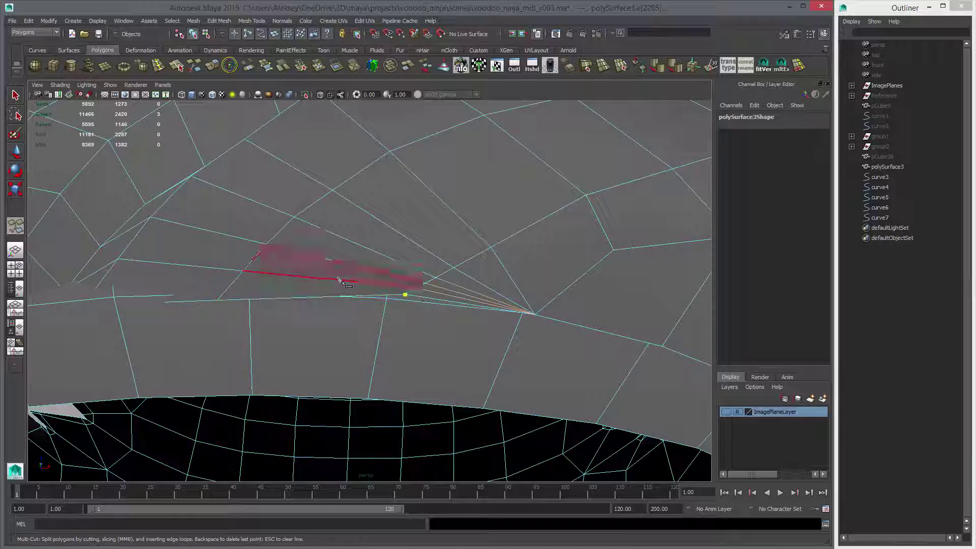
{"action": "left_click", "coordinate": [349, 239]}
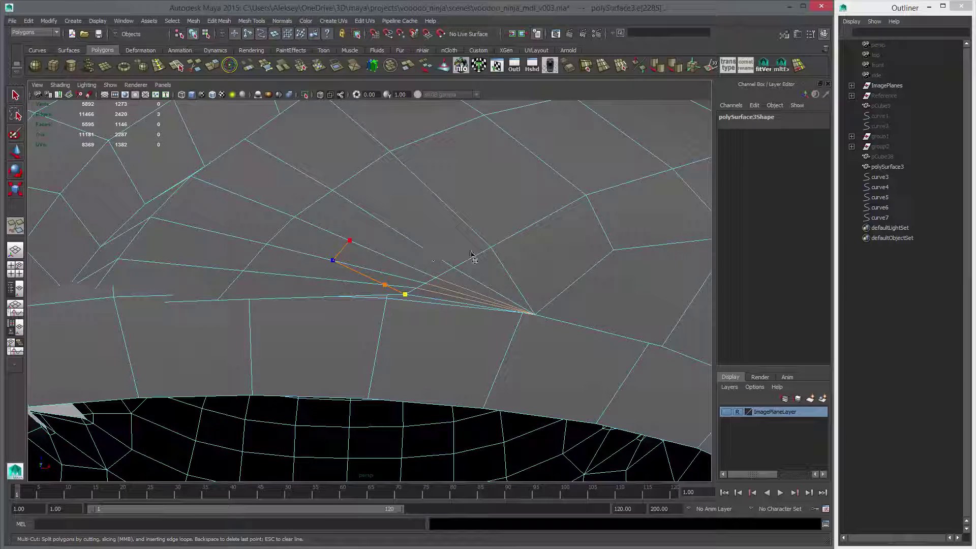
{"action": "left_click", "coordinate": [491, 248]}
{"action": "right_click", "coordinate": [440, 233]}
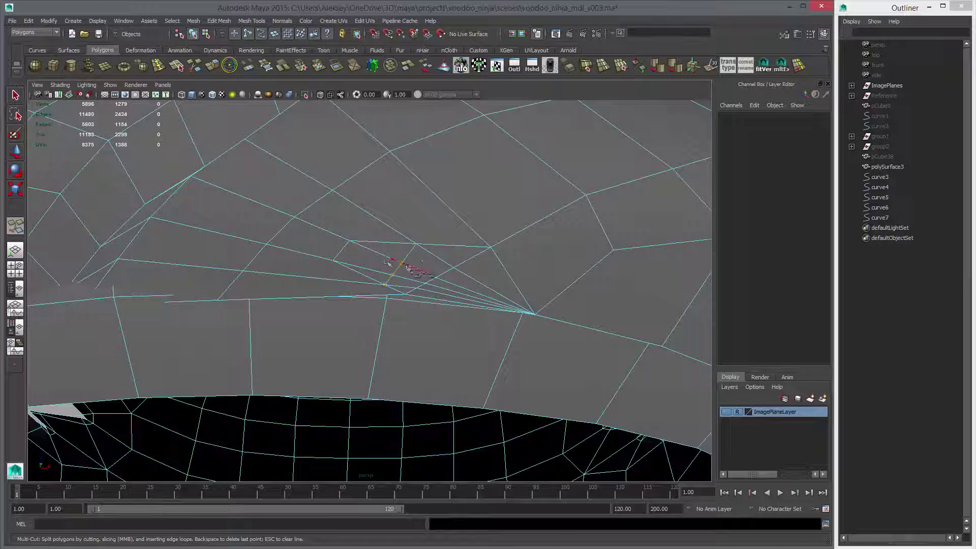
Delete the two short edges inside the upper part of the fan beside the new cut.
{"action": "key", "text": "w"}
{"action": "right_click_drag", "start_coordinate": [385, 261], "coordinate": [384, 242]}
{"action": "key", "text": "q"}
{"action": "left_click", "coordinate": [392, 261]}
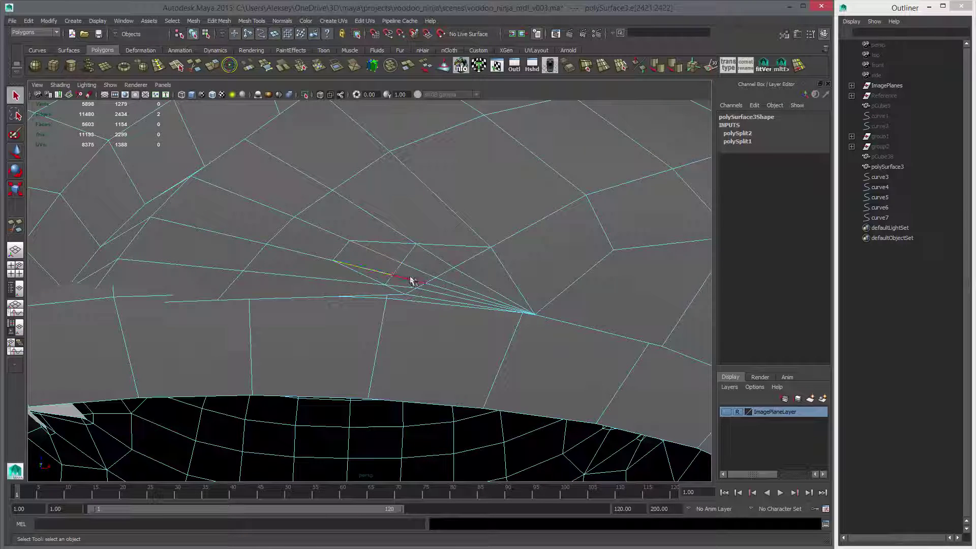
{"action": "key", "text": "Delete"}
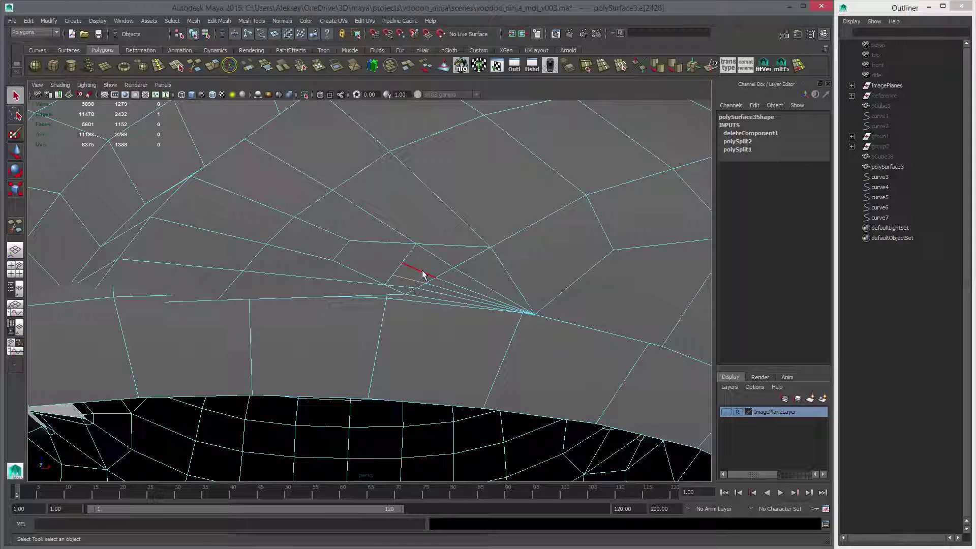
Delete the thin inner fan edges converging on the hem corner, together with their leftover vertices.
{"action": "key", "text": "ctrl+s"}
{"action": "left_click", "coordinate": [406, 285]}
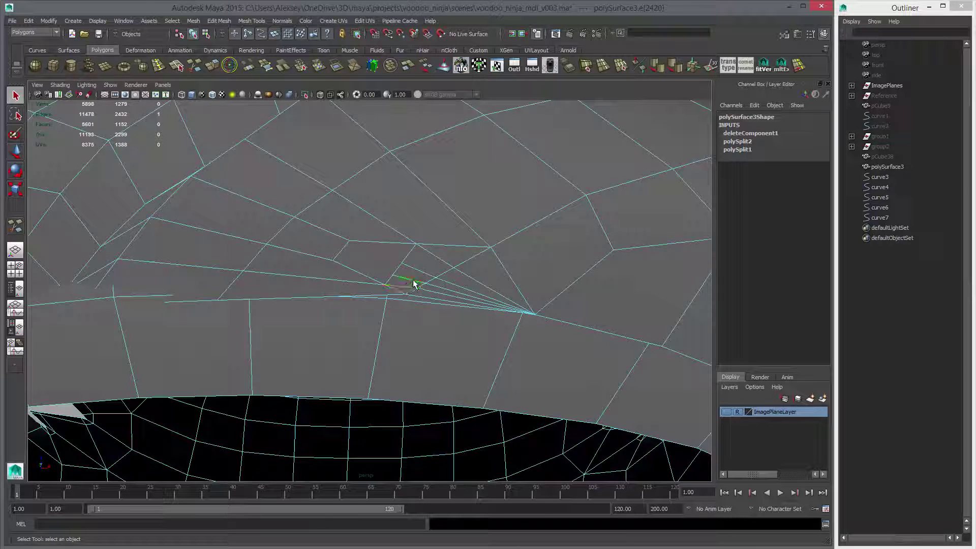
{"action": "left_click", "coordinate": [423, 273], "text": "shift"}
{"action": "left_click", "coordinate": [439, 283]}
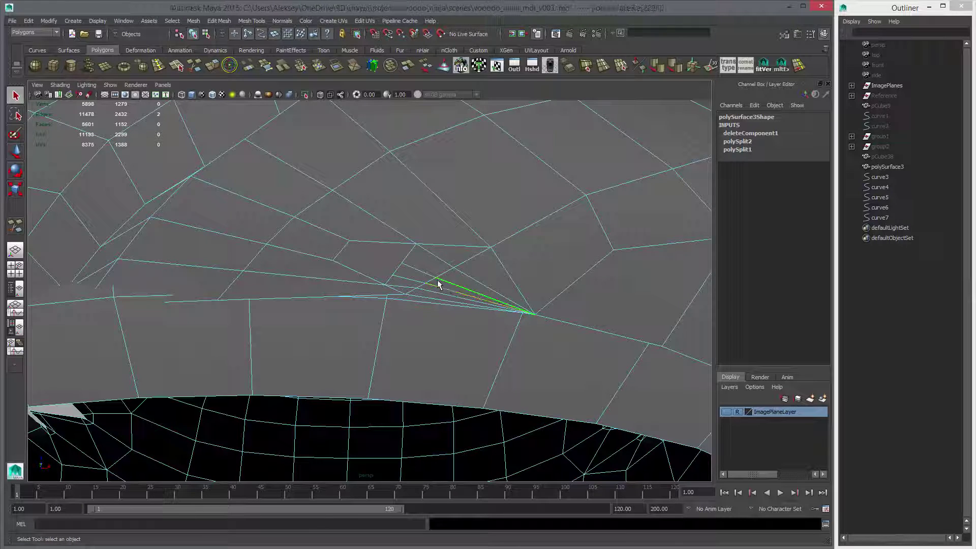
{"action": "key", "text": "ctrl+Delete"}
{"action": "key", "text": "w"}
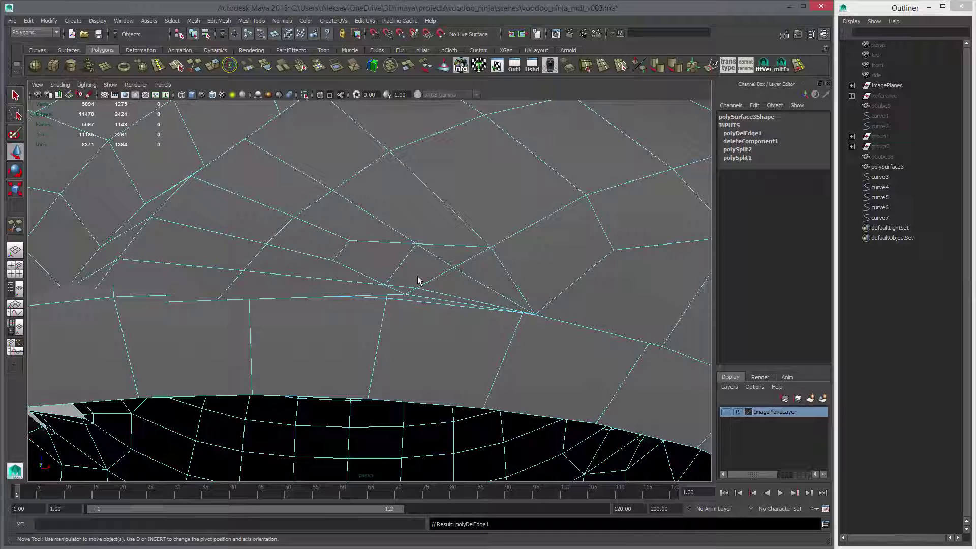
Delete the two remaining edge lines running from the fan's cut to the hem corner, including their vertices.
{"action": "left_click", "coordinate": [406, 284]}
{"action": "left_click", "coordinate": [448, 293], "text": "shift"}
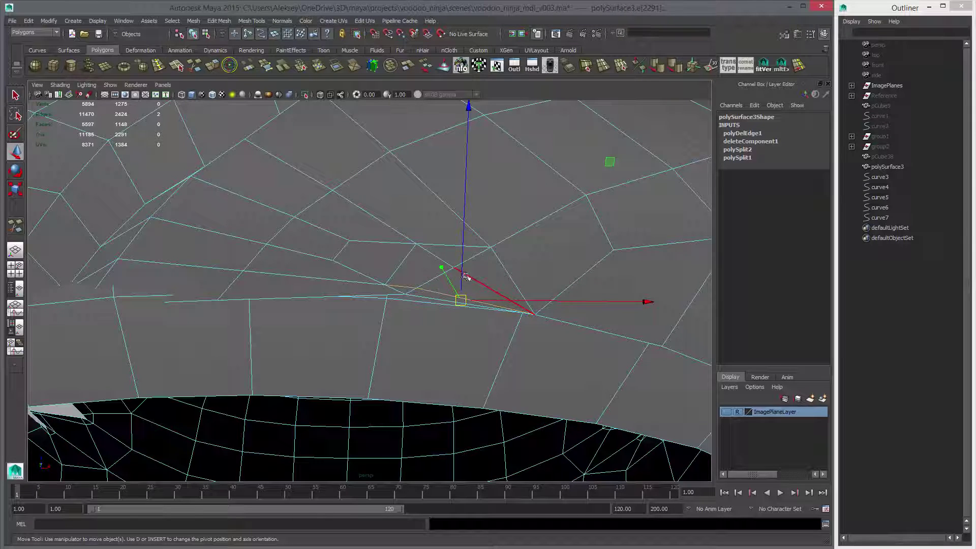
{"action": "left_click", "coordinate": [466, 276], "text": "shift"}
{"action": "left_click", "coordinate": [431, 251], "text": "shift"}
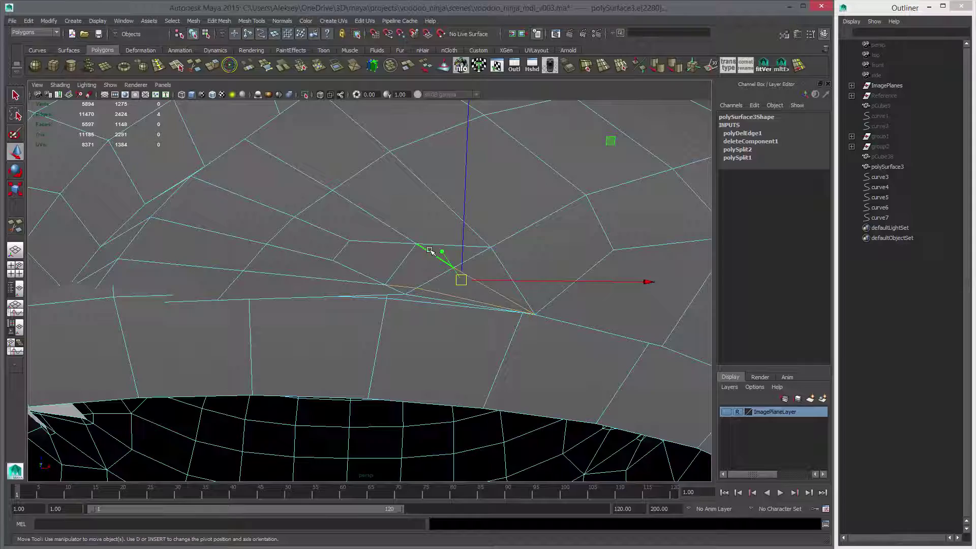
{"action": "key", "text": "ctrl+Delete"}
{"action": "left_click_drag", "start_coordinate": [564, 290], "coordinate": [407, 277], "text": "alt"}
{"action": "right_click_drag", "start_coordinate": [520, 327], "coordinate": [432, 317], "text": "alt"}
{"action": "left_click_drag", "start_coordinate": [432, 317], "coordinate": [371, 303], "text": "alt"}
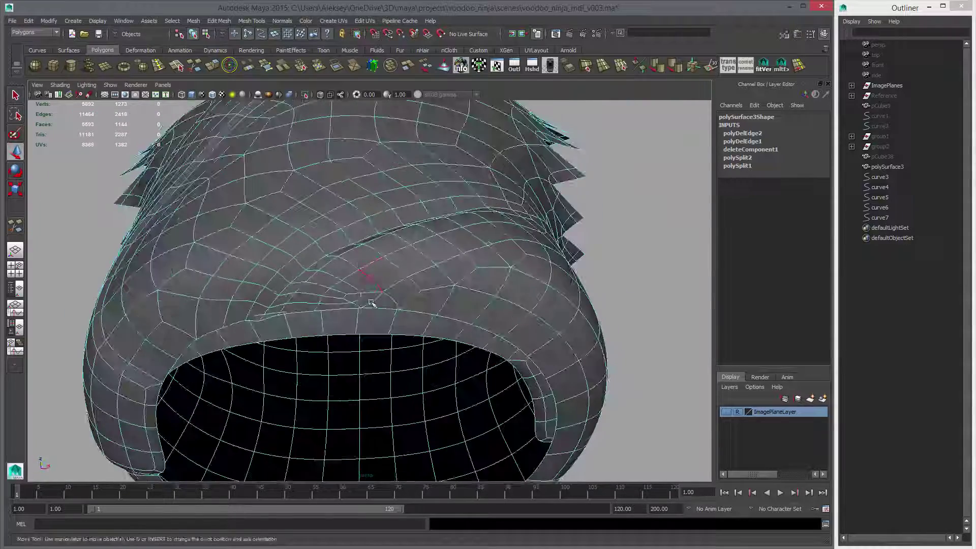
Cut an edge from the fan's upper right vertex to the neighbouring short edge and delete the old diagonal below it.
{"action": "key", "text": "1"}
{"action": "right_click_drag", "start_coordinate": [370, 305], "coordinate": [382, 328], "text": "alt"}
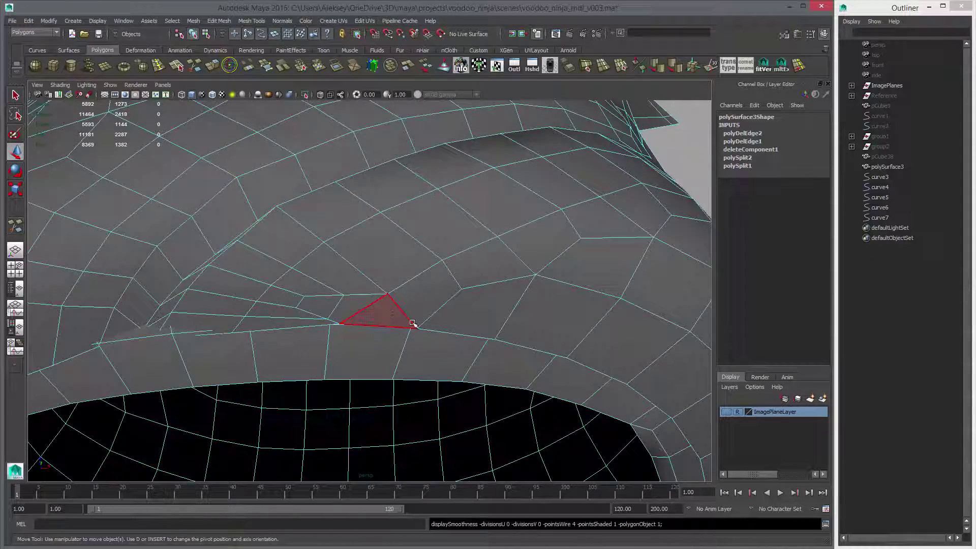
{"action": "scroll", "coordinate": [413, 323], "scroll_direction": "up", "scroll_amount": 5}
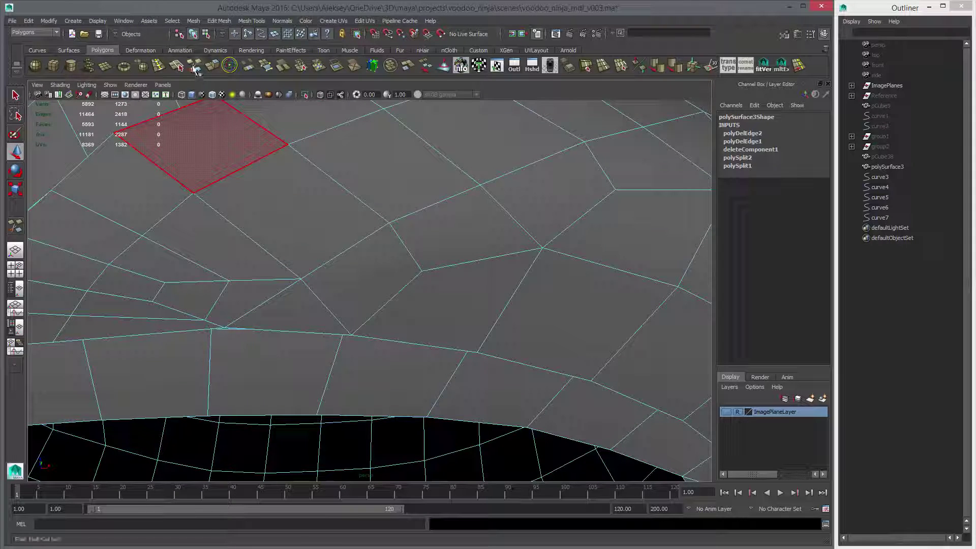
{"action": "left_click", "coordinate": [195, 68]}
{"action": "left_click", "coordinate": [302, 280]}
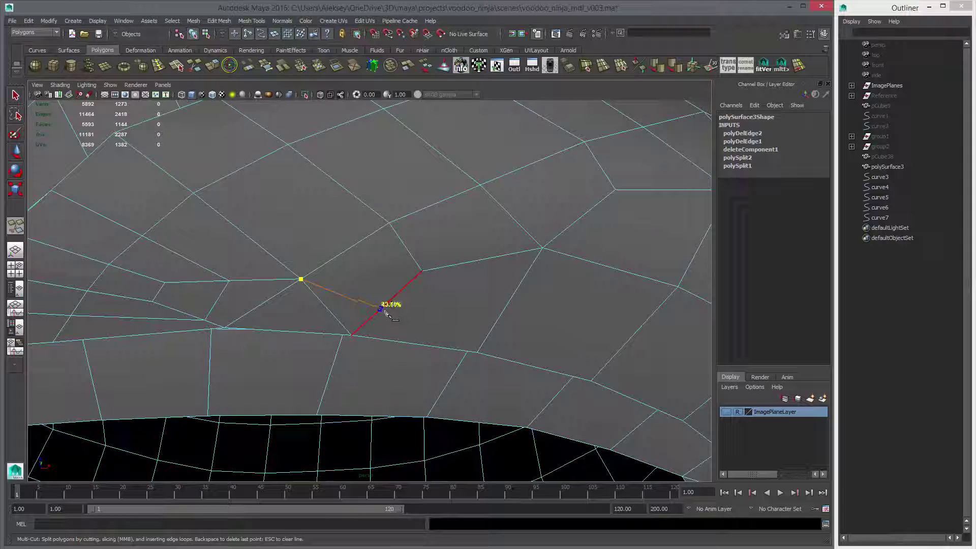
{"action": "right_click", "coordinate": [424, 304]}
{"action": "left_click", "coordinate": [337, 313]}
{"action": "key", "text": "w"}
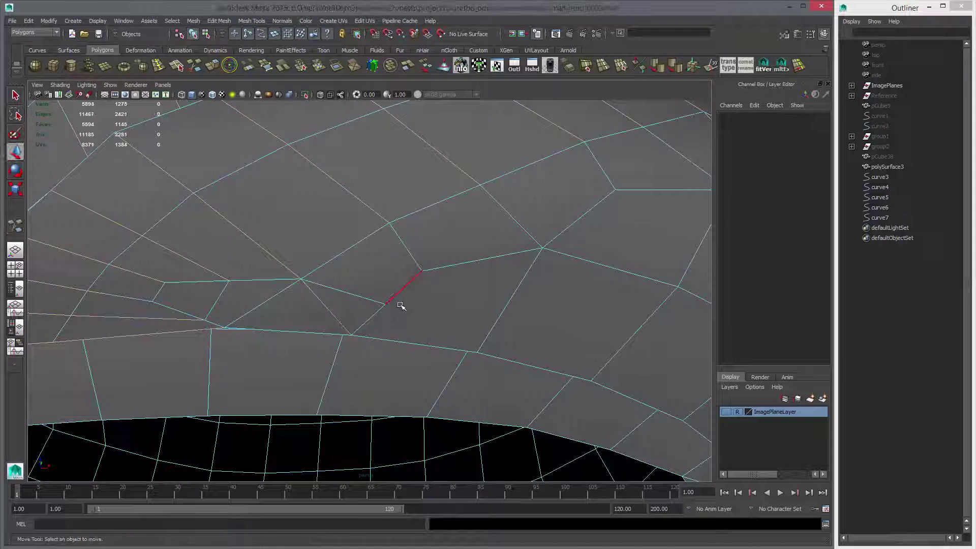
{"action": "left_click", "coordinate": [329, 310]}
{"action": "key", "text": "Delete"}
Move the newly cut vertex sideways toward the fan to even out the surrounding quads.
{"action": "right_click_drag", "start_coordinate": [387, 303], "coordinate": [356, 303]}
{"action": "left_click", "coordinate": [386, 305]}
{"action": "middle_click_drag", "start_coordinate": [410, 325], "coordinate": [381, 324]}
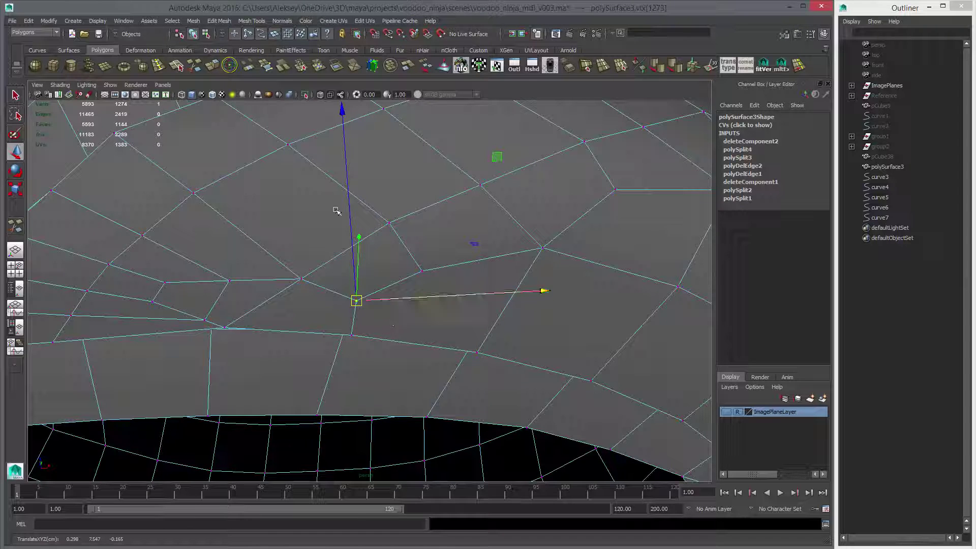
Cut an edge from the vertex right of the moved point down to the hem border, and shift the adjacent hem vertex toward the fan.
{"action": "left_click", "coordinate": [191, 63]}
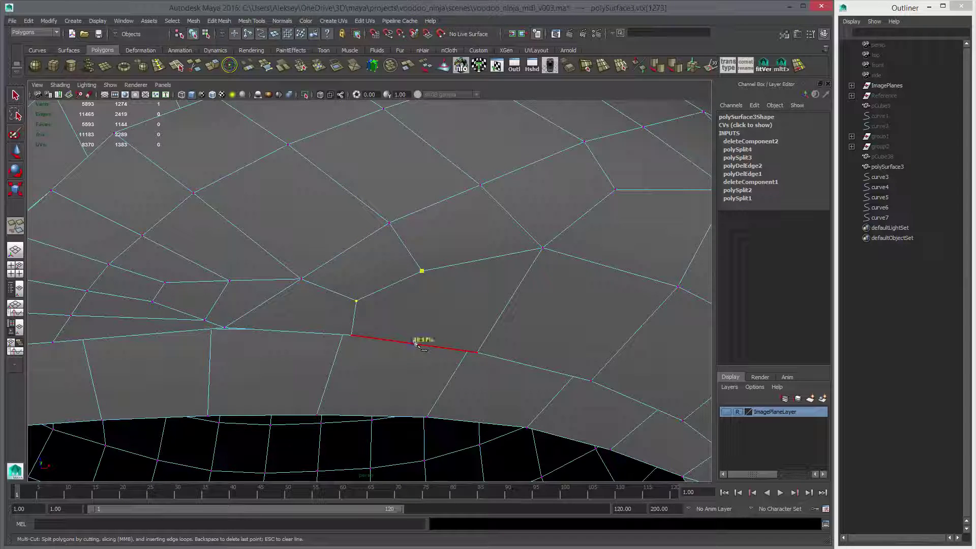
{"action": "key", "text": "w"}
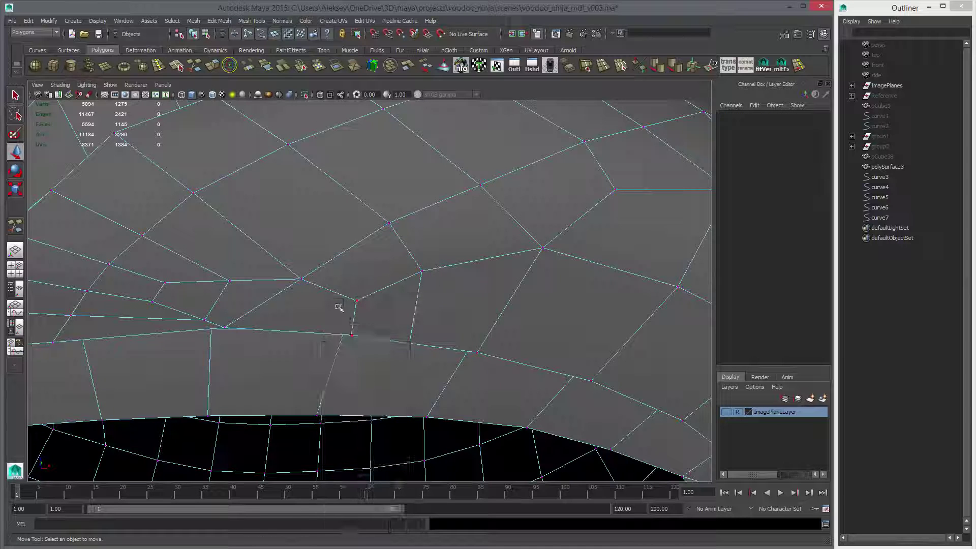
{"action": "left_click", "coordinate": [355, 334]}
{"action": "middle_click_drag", "start_coordinate": [381, 360], "coordinate": [366, 361]}
Check the cleaned-up area in smooth preview, delete the garment mesh's construction history, and return to the unsmoothed display.
{"action": "key", "text": "3"}
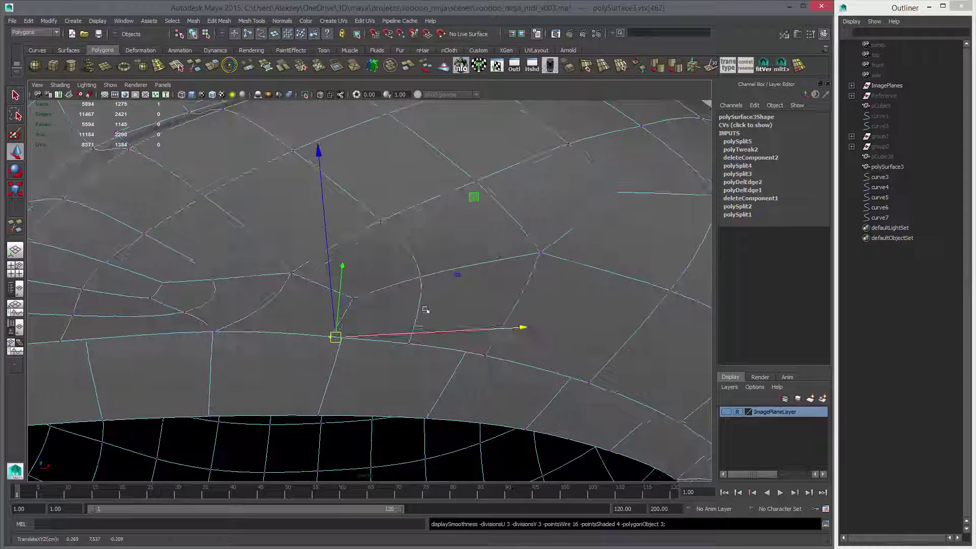
{"action": "right_click_drag", "start_coordinate": [418, 279], "coordinate": [443, 272]}
{"action": "right_click_drag", "start_coordinate": [437, 279], "coordinate": [330, 294], "text": "alt"}
{"action": "left_click_drag", "start_coordinate": [331, 295], "coordinate": [493, 333], "text": "alt"}
{"action": "left_click", "coordinate": [465, 329]}
{"action": "key", "text": "alt+shift+d"}
{"action": "left_click", "coordinate": [608, 331]}
{"action": "right_click_drag", "start_coordinate": [493, 332], "coordinate": [584, 448], "text": "alt"}
{"action": "left_click_drag", "start_coordinate": [452, 315], "coordinate": [420, 362], "text": "alt"}
{"action": "left_click", "coordinate": [447, 391]}
{"action": "key", "text": "1"}
Lower the vertex in the middle of the lower fold slightly, using soft selection with a small falloff radius.
{"action": "right_click_drag", "start_coordinate": [401, 352], "coordinate": [399, 377]}
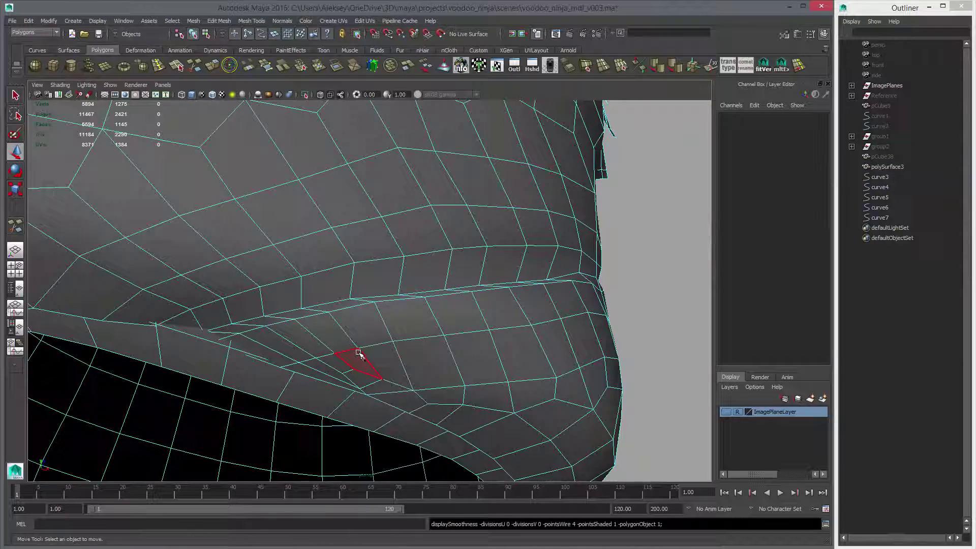
{"action": "right_click_drag", "start_coordinate": [358, 349], "coordinate": [329, 349]}
{"action": "left_click", "coordinate": [360, 349]}
{"action": "left_click_drag", "start_coordinate": [376, 358], "coordinate": [405, 288], "text": "alt"}
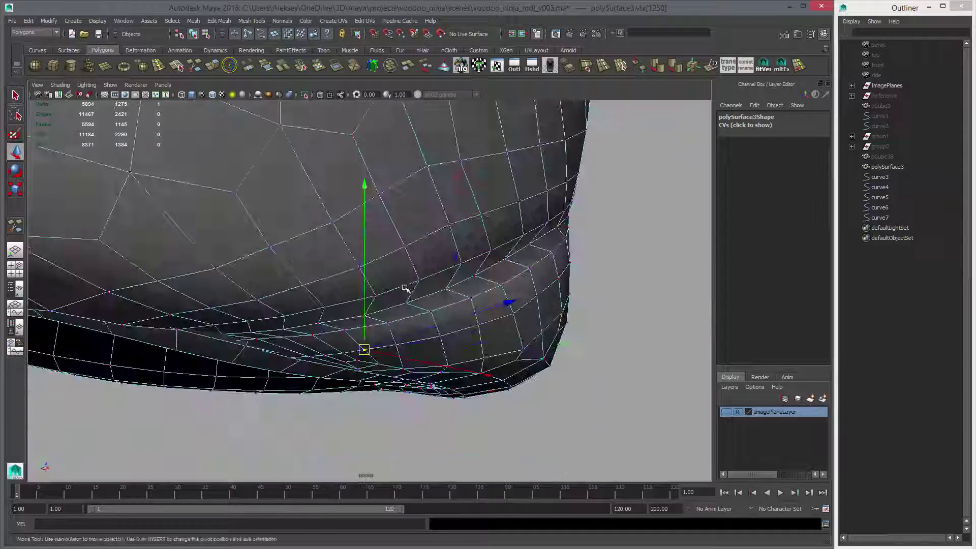
{"action": "key", "text": "b"}
{"action": "left_click_drag", "start_coordinate": [390, 346], "coordinate": [299, 349]}
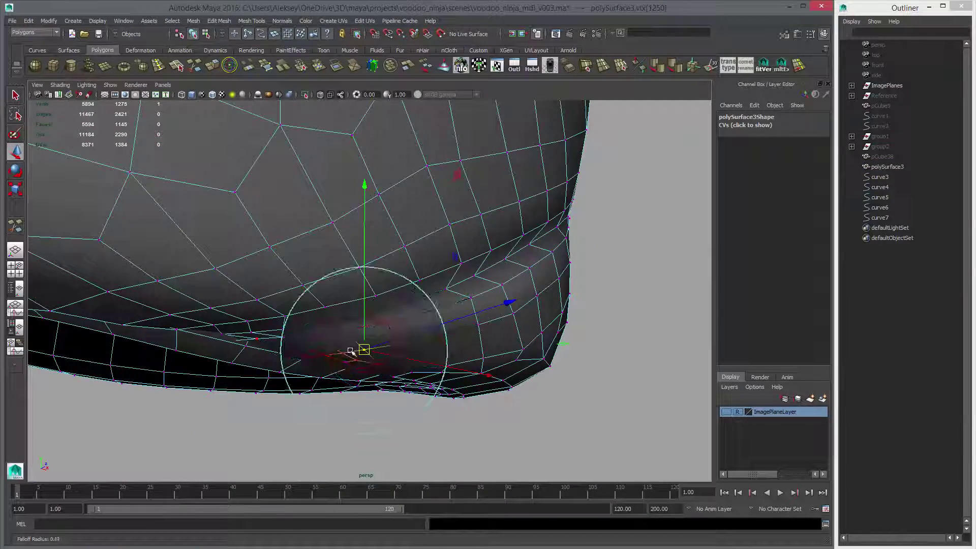
{"action": "left_click_drag", "start_coordinate": [364, 325], "coordinate": [366, 330]}
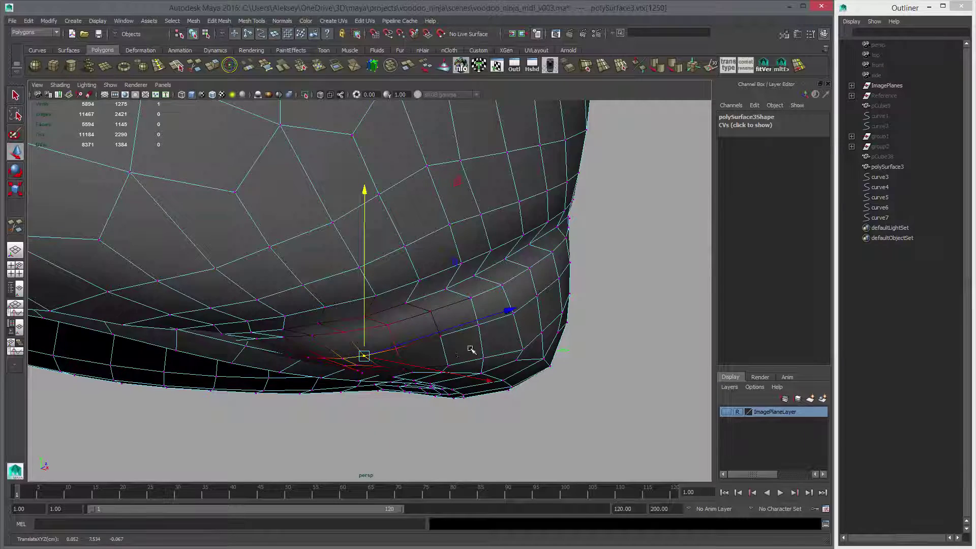
Examine the diagonal fold's shape and edge flow near the hem from several angles.
{"action": "key", "text": "q"}
{"action": "left_click_drag", "start_coordinate": [470, 349], "coordinate": [453, 331], "text": "alt"}
{"action": "right_click_drag", "start_coordinate": [442, 318], "coordinate": [442, 295]}
{"action": "left_click", "coordinate": [369, 333]}
{"action": "left_click_drag", "start_coordinate": [478, 345], "coordinate": [397, 339], "text": "alt"}
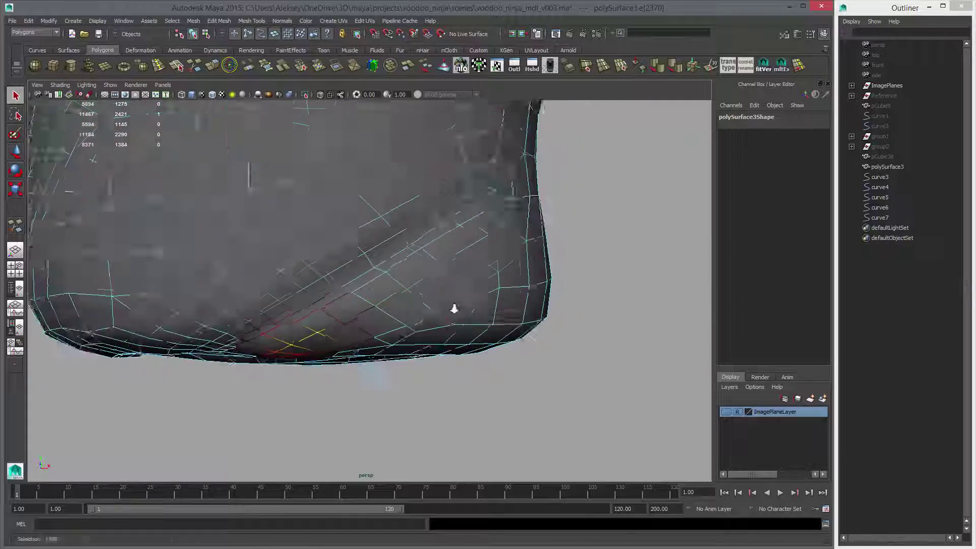
{"action": "left_click_drag", "start_coordinate": [454, 308], "coordinate": [470, 327], "text": "alt"}
{"action": "right_click_drag", "start_coordinate": [470, 327], "coordinate": [514, 318], "text": "alt"}
{"action": "left_click_drag", "start_coordinate": [495, 304], "coordinate": [465, 280], "text": "alt"}
{"action": "right_click_drag", "start_coordinate": [465, 280], "coordinate": [326, 279], "text": "alt"}
Select the strip of ten faces running along the diagonal fold's upper side.
{"action": "right_click_drag", "start_coordinate": [326, 279], "coordinate": [327, 303]}
{"action": "left_click", "coordinate": [306, 288]}
{"action": "left_click", "coordinate": [280, 287]}
{"action": "left_click_drag", "start_coordinate": [362, 307], "coordinate": [323, 312], "text": "alt"}
{"action": "double_click", "coordinate": [412, 251], "text": "shift"}
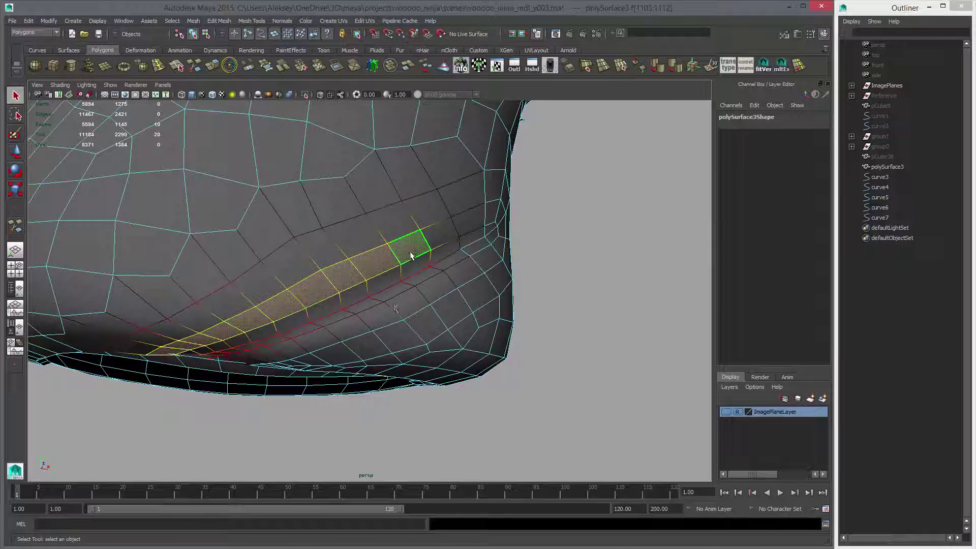
{"action": "left_click_drag", "start_coordinate": [403, 250], "coordinate": [407, 300], "text": "alt"}
{"action": "left_click_drag", "start_coordinate": [324, 279], "coordinate": [341, 288]}
{"action": "left_click_drag", "start_coordinate": [381, 322], "coordinate": [363, 350], "text": "alt"}
{"action": "key", "text": "w"}
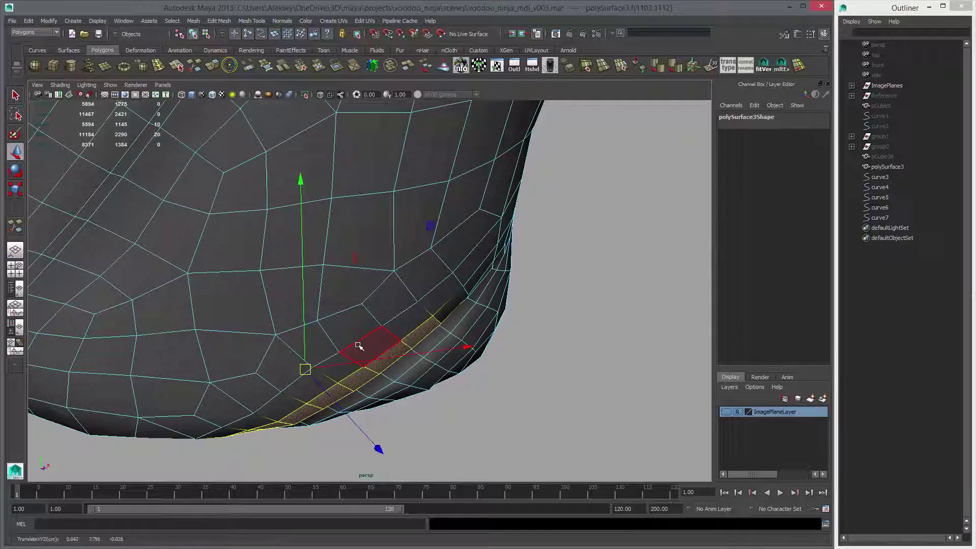
Offset the selected face strip slightly along its local direction with Transform Component instead of extruding it.
{"action": "key", "text": "ctrl+e"}
{"action": "key", "text": "ctrl+z"}
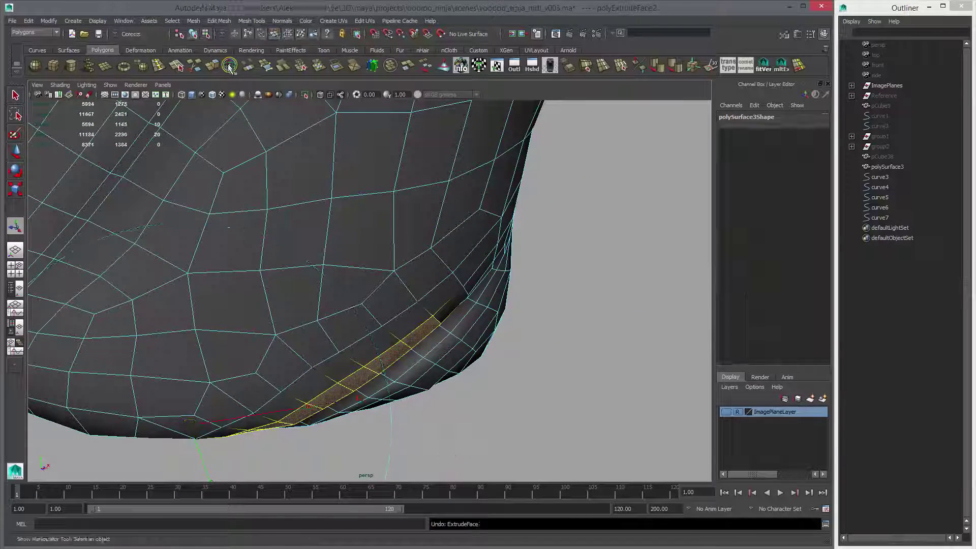
{"action": "right_click_drag", "start_coordinate": [313, 188], "coordinate": [325, 264], "text": "shift"}
{"action": "left_click_drag", "start_coordinate": [401, 316], "coordinate": [391, 224], "text": "alt"}
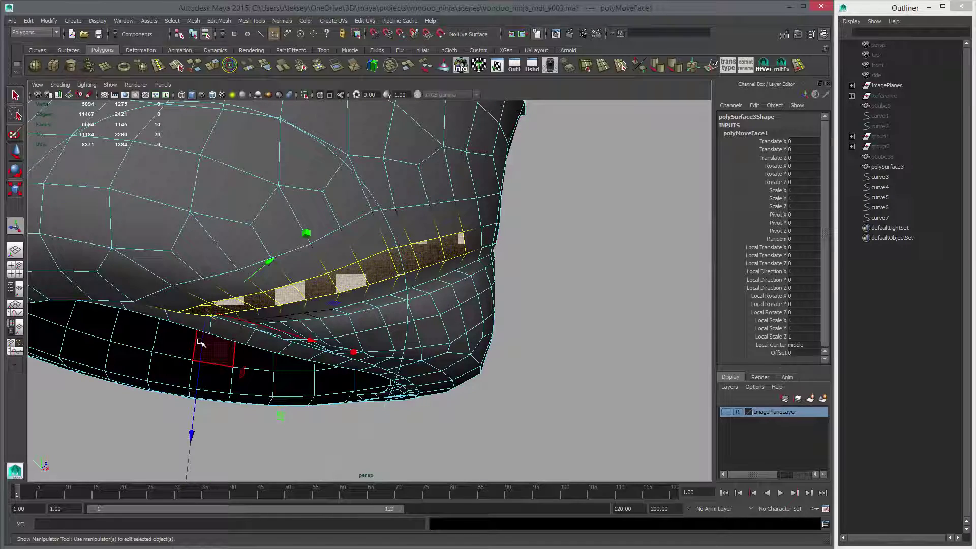
{"action": "left_click_drag", "start_coordinate": [203, 349], "coordinate": [212, 358]}
{"action": "left_click_drag", "start_coordinate": [344, 343], "coordinate": [349, 333], "text": "alt"}
Select the edge loop along the lower side of the crease and adjust it with Transform Component.
{"action": "key", "text": "q"}
{"action": "right_click_drag", "start_coordinate": [322, 314], "coordinate": [310, 305]}
{"action": "left_click", "coordinate": [270, 323]}
{"action": "left_click_drag", "start_coordinate": [376, 336], "coordinate": [404, 290], "text": "alt"}
{"action": "key", "text": "f"}
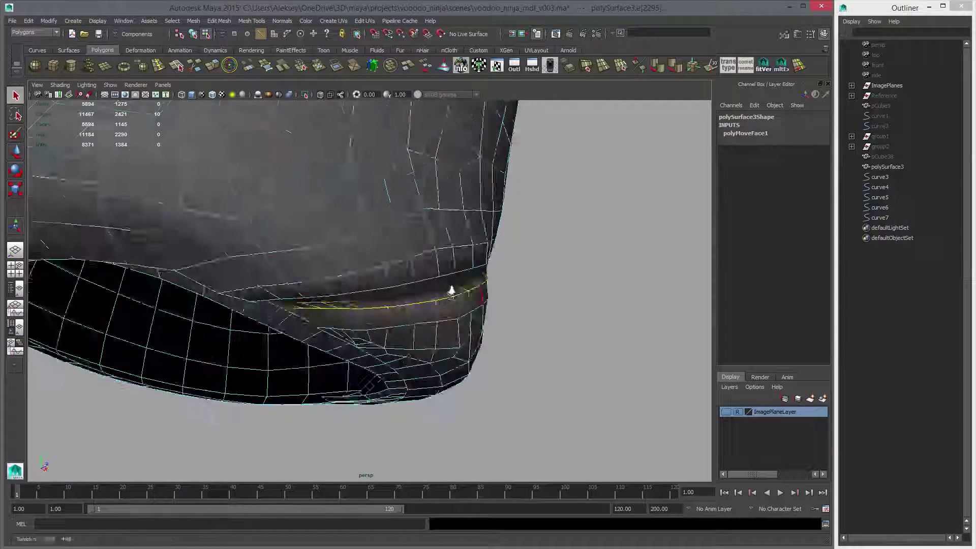
{"action": "key", "text": "b"}
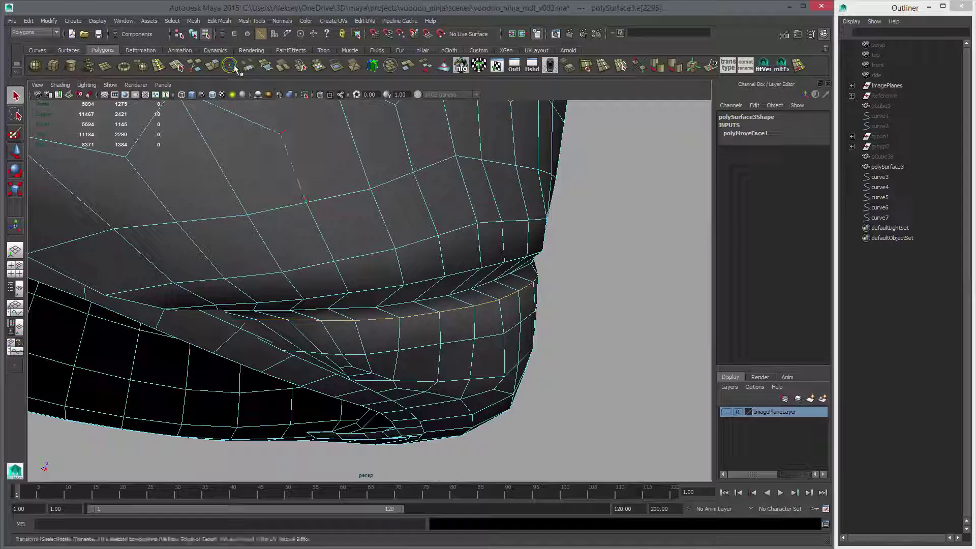
{"action": "left_click", "coordinate": [230, 65]}
{"action": "left_click_drag", "start_coordinate": [268, 348], "coordinate": [442, 270]}
{"action": "key", "text": "ctrl+z"}
{"action": "key", "text": "q"}
{"action": "left_click", "coordinate": [434, 228]}
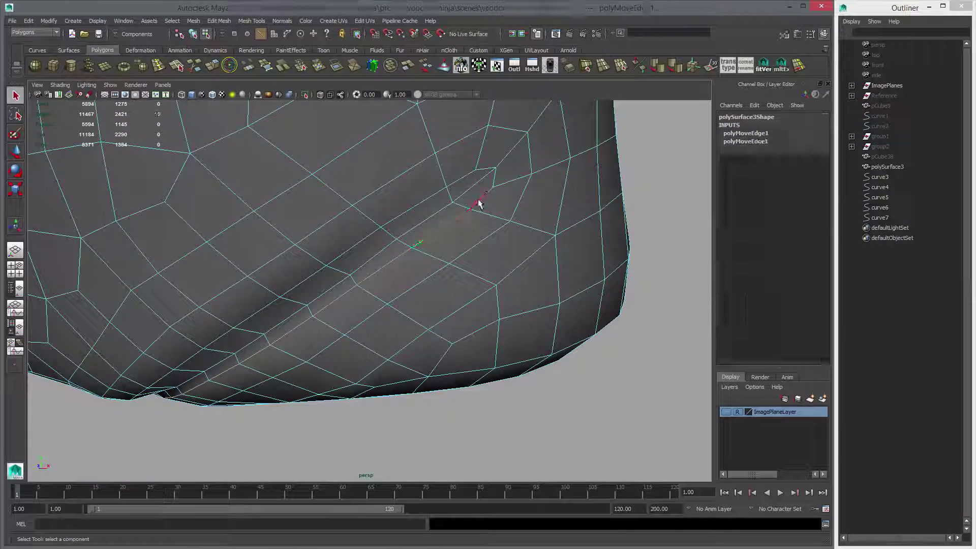
Delete the short edge at the crease's upper end and the edge loop along its lower side, including the loop's vertices.
{"action": "left_click", "coordinate": [477, 200]}
{"action": "key", "text": "Delete"}
{"action": "left_click", "coordinate": [460, 217]}
{"action": "left_click", "coordinate": [462, 220]}
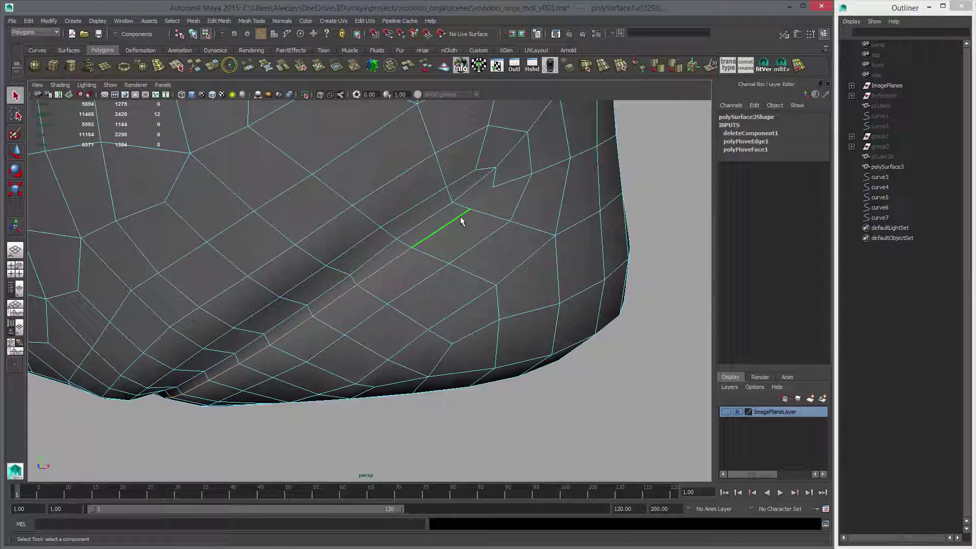
{"action": "key", "text": "ctrl+Delete"}
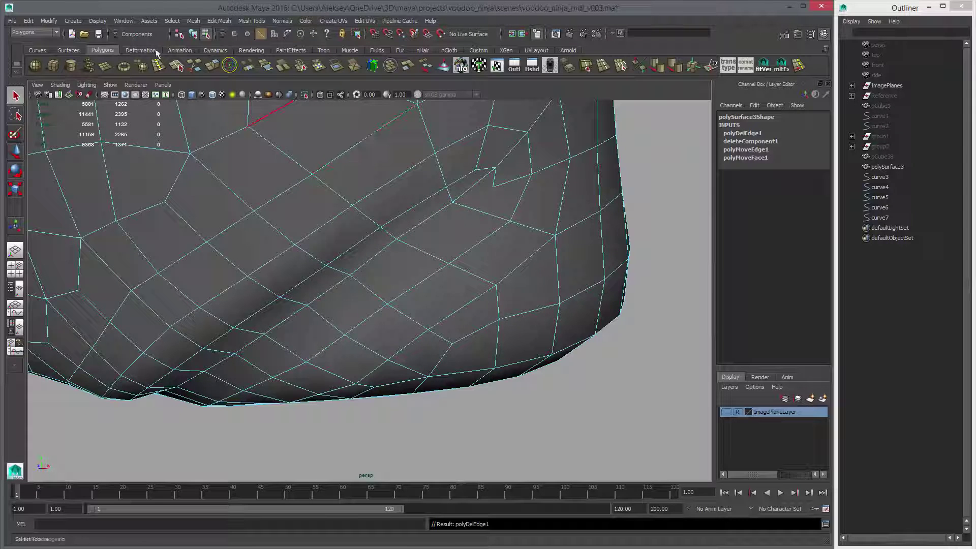
Insert a new edge loop along the crease's lower side with relative distance from edge.
{"action": "left_click", "coordinate": [159, 67]}
{"action": "double_click", "coordinate": [16, 226]}
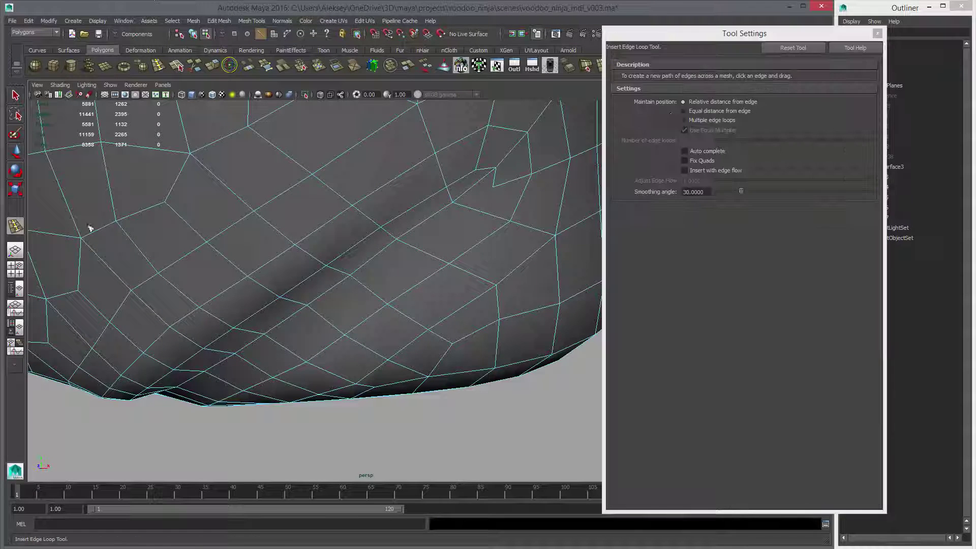
{"action": "left_click", "coordinate": [699, 103]}
{"action": "left_click", "coordinate": [471, 210]}
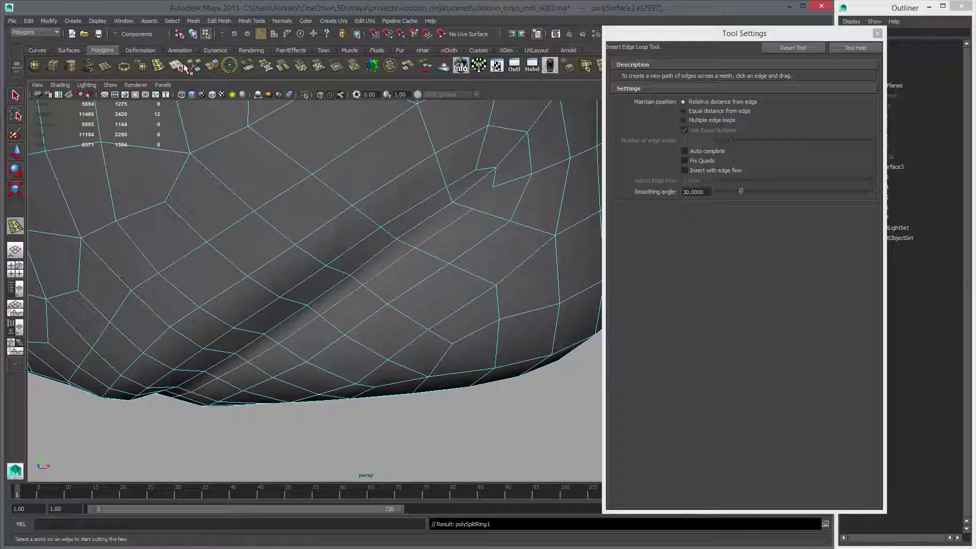
Connect the new loop's upper end to the nearby corner vertex with Multi-Cut, and close the tool settings.
{"action": "left_click", "coordinate": [194, 66]}
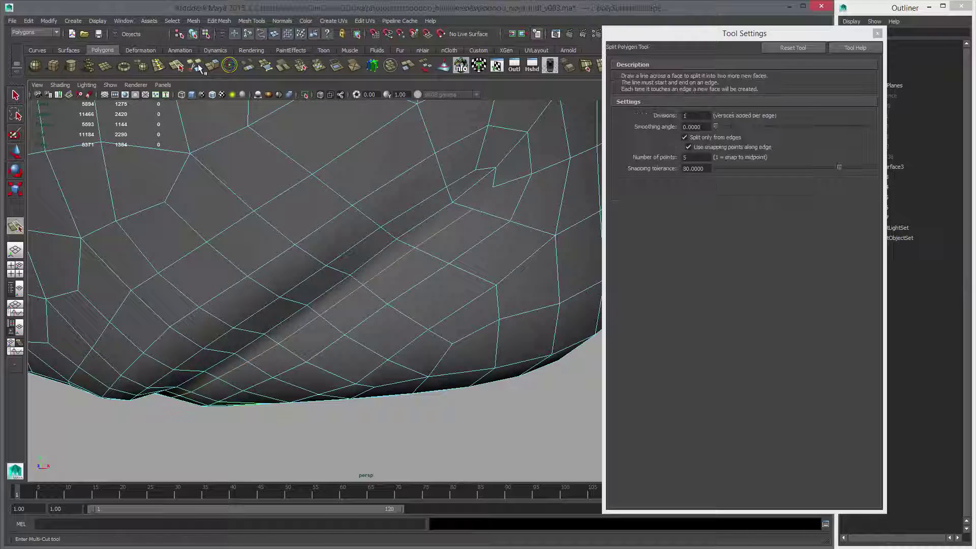
{"action": "left_click", "coordinate": [474, 208]}
{"action": "key", "text": "w"}
{"action": "right_click_drag", "start_coordinate": [506, 213], "coordinate": [519, 198]}
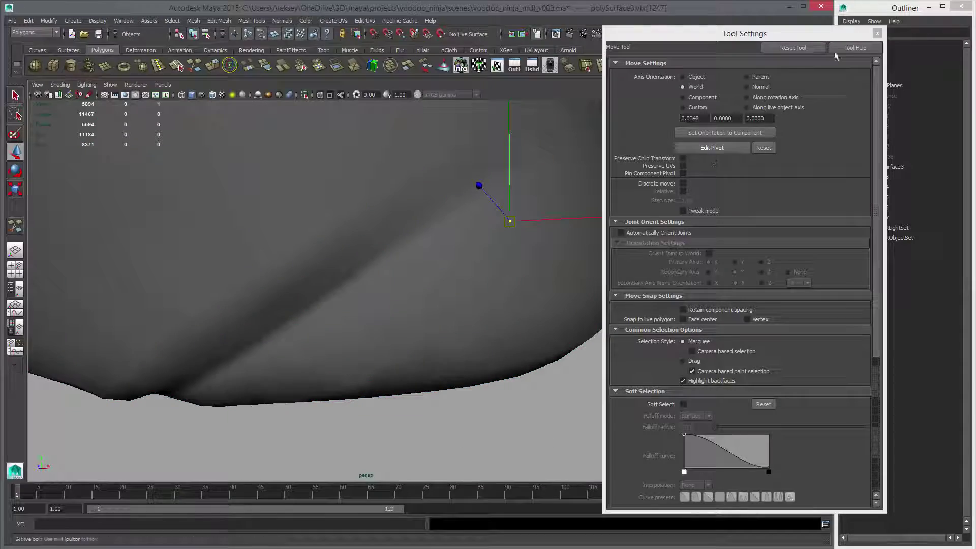
{"action": "left_click", "coordinate": [877, 35]}
{"action": "right_click_drag", "start_coordinate": [484, 255], "coordinate": [460, 292], "text": "alt"}
{"action": "left_click", "coordinate": [460, 294]}
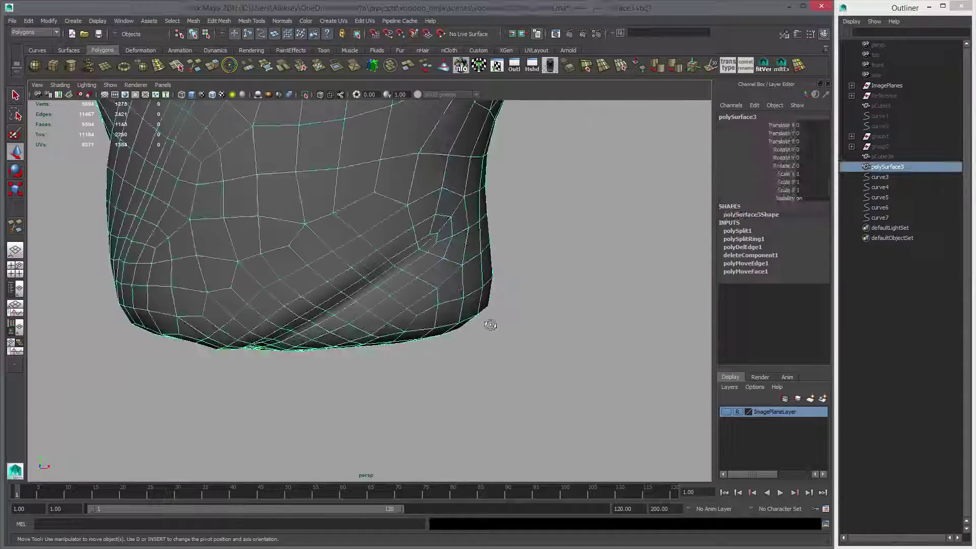
Preview the garment smoothed and examine the crease and hem from the front and side.
{"action": "left_click_drag", "start_coordinate": [488, 324], "coordinate": [405, 305], "text": "alt"}
{"action": "right_click_drag", "start_coordinate": [405, 305], "coordinate": [492, 315], "text": "alt"}
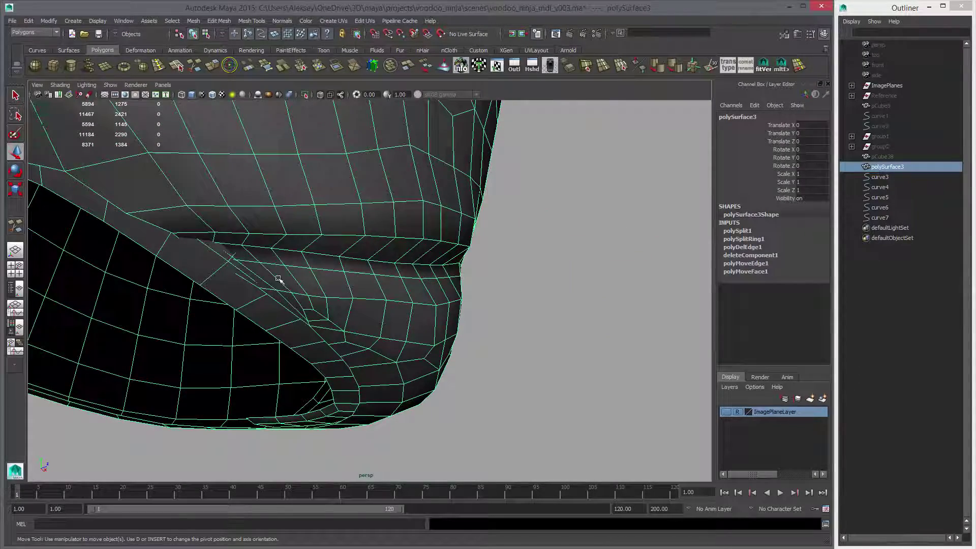
{"action": "left_click_drag", "start_coordinate": [425, 296], "coordinate": [425, 254], "text": "alt"}
{"action": "key", "text": "3"}
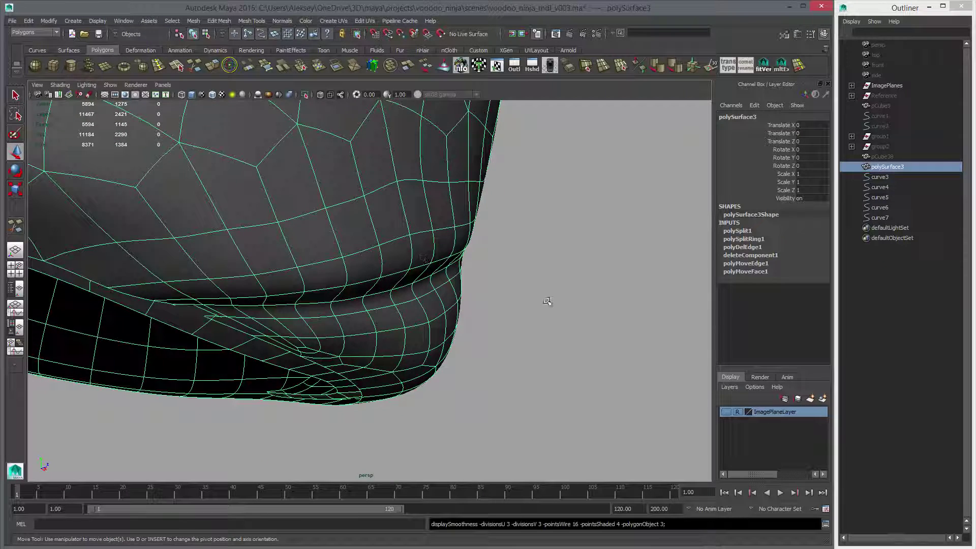
{"action": "left_click", "coordinate": [548, 302]}
{"action": "left_click_drag", "start_coordinate": [488, 299], "coordinate": [305, 284], "text": "alt"}
{"action": "right_click_drag", "start_coordinate": [305, 285], "coordinate": [285, 259], "text": "alt"}
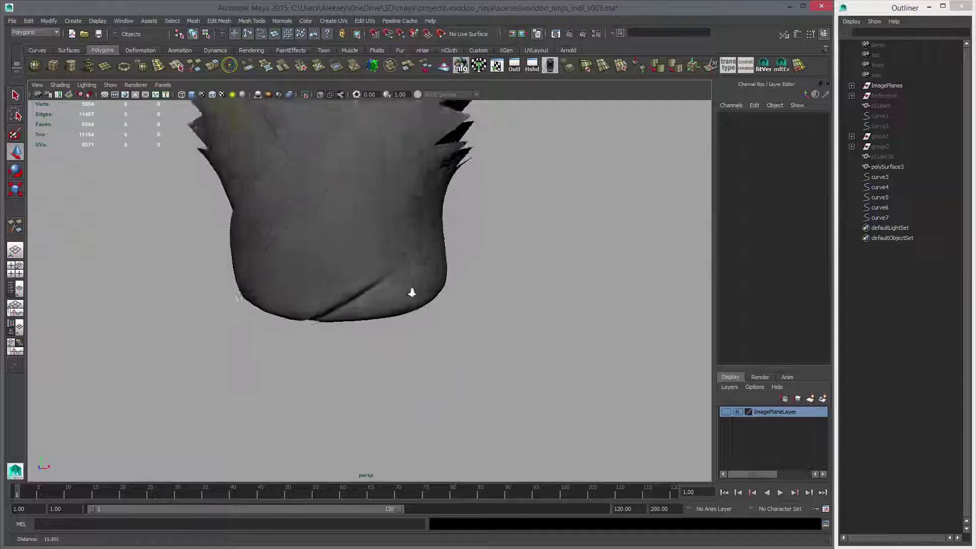
{"action": "left_click_drag", "start_coordinate": [412, 292], "coordinate": [471, 279], "text": "alt"}
Slide the garment aside along X in the front view and check the torso sketch by briefly showing ImagePlaneLayer.
{"action": "key", "text": "space"}
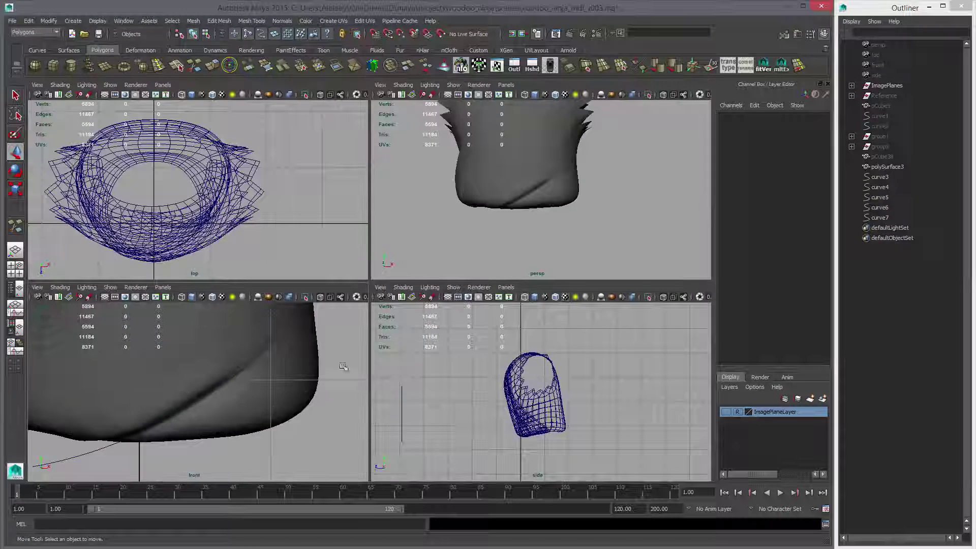
{"action": "key", "text": "space"}
{"action": "left_click", "coordinate": [373, 300]}
{"action": "middle_click_drag", "start_coordinate": [437, 305], "coordinate": [227, 311], "text": "shift"}
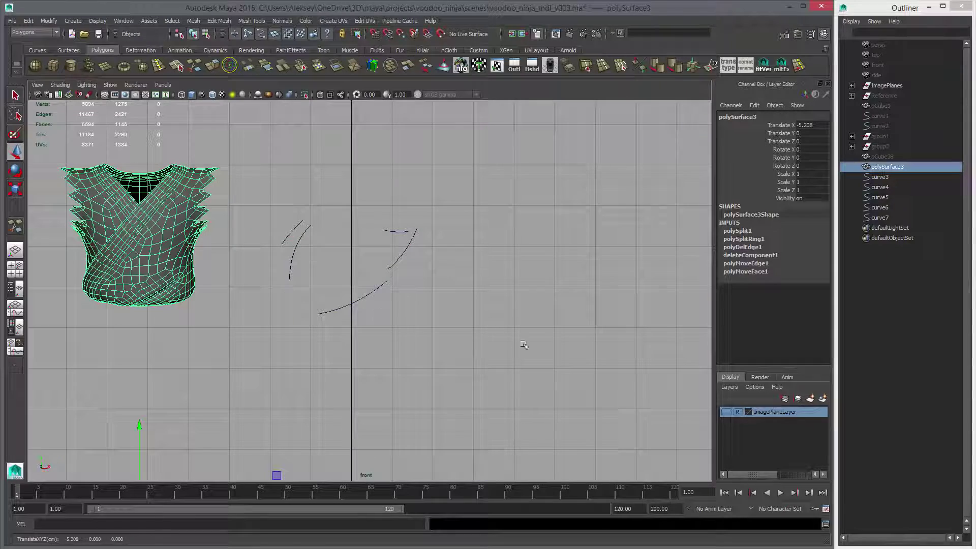
{"action": "left_click", "coordinate": [725, 411]}
{"action": "scroll", "coordinate": [372, 326], "scroll_direction": "up", "scroll_amount": 5}
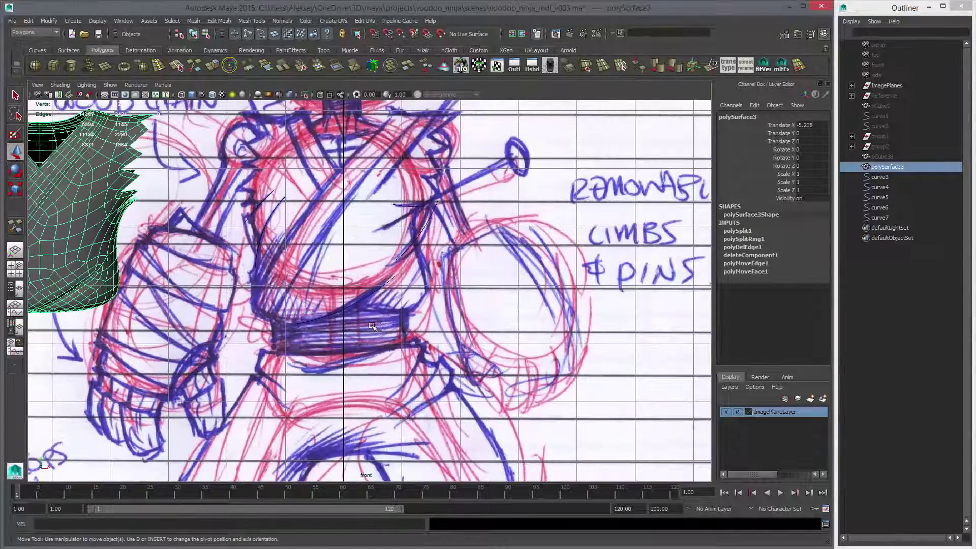
{"action": "left_click", "coordinate": [726, 411]}
Turn off the garment's smooth preview and reset its Translate X to 0.
{"action": "key", "text": "1"}
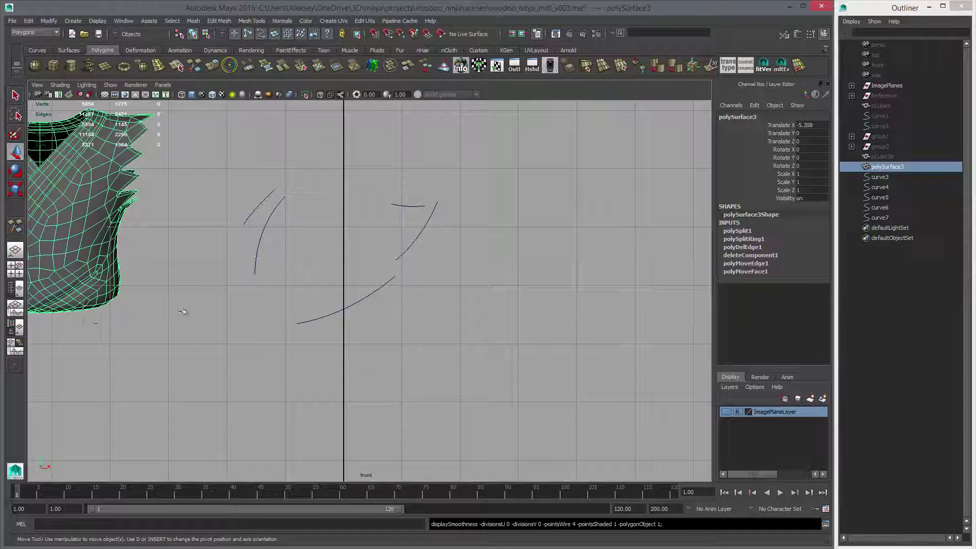
{"action": "middle_click_drag", "start_coordinate": [182, 310], "coordinate": [369, 319]}
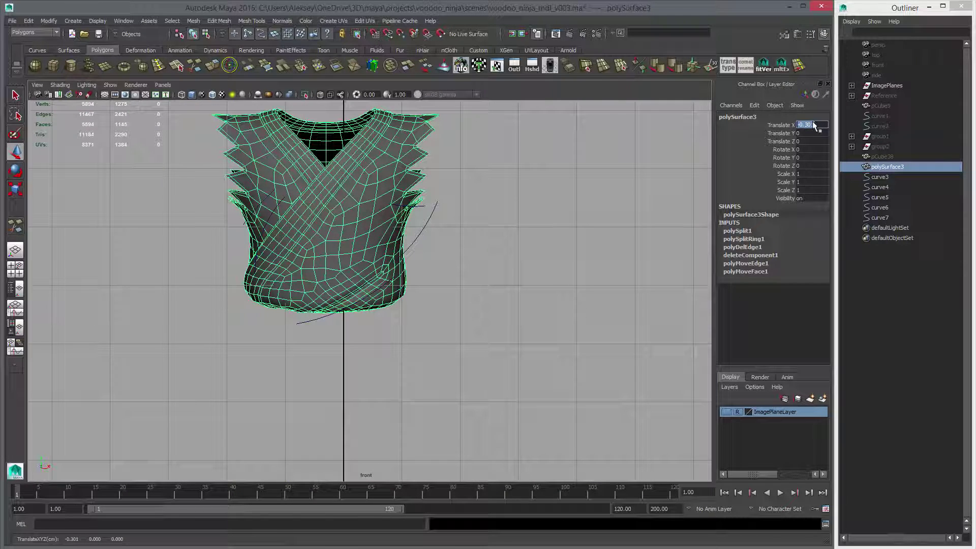
{"action": "type", "text": "0"}
{"action": "key", "text": "Return"}
Enable soft selection on the hem face at the crease's lower end, widen its falloff, and try raising the face.
{"action": "scroll", "coordinate": [350, 246], "scroll_direction": "up", "scroll_amount": 5}
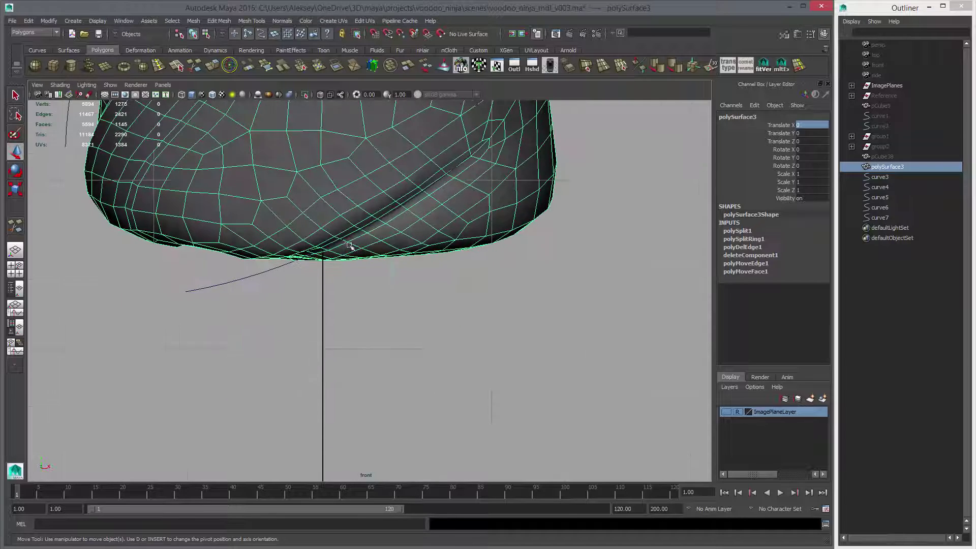
{"action": "right_click_drag", "start_coordinate": [350, 245], "coordinate": [330, 246]}
{"action": "left_click", "coordinate": [330, 254]}
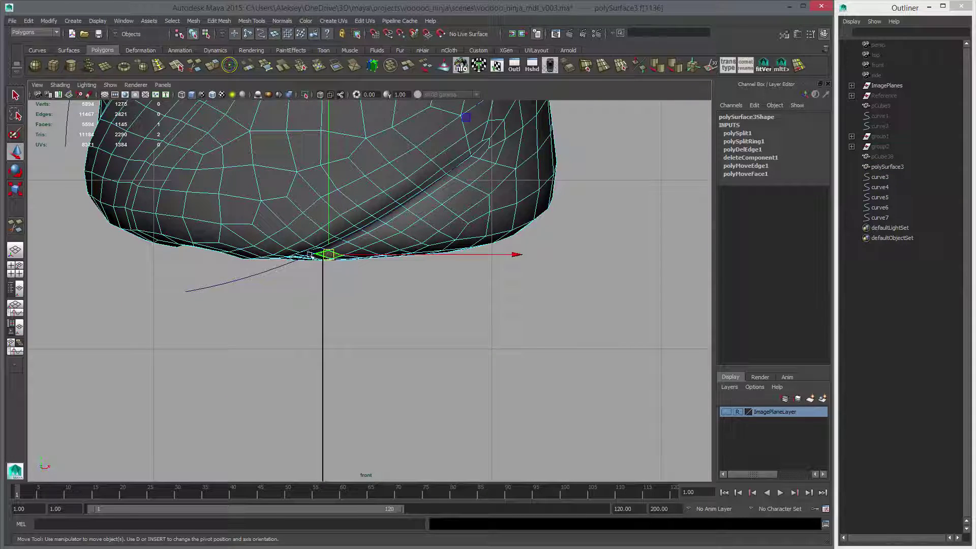
{"action": "key", "text": "b"}
{"action": "left_click_drag", "start_coordinate": [310, 255], "coordinate": [432, 267]}
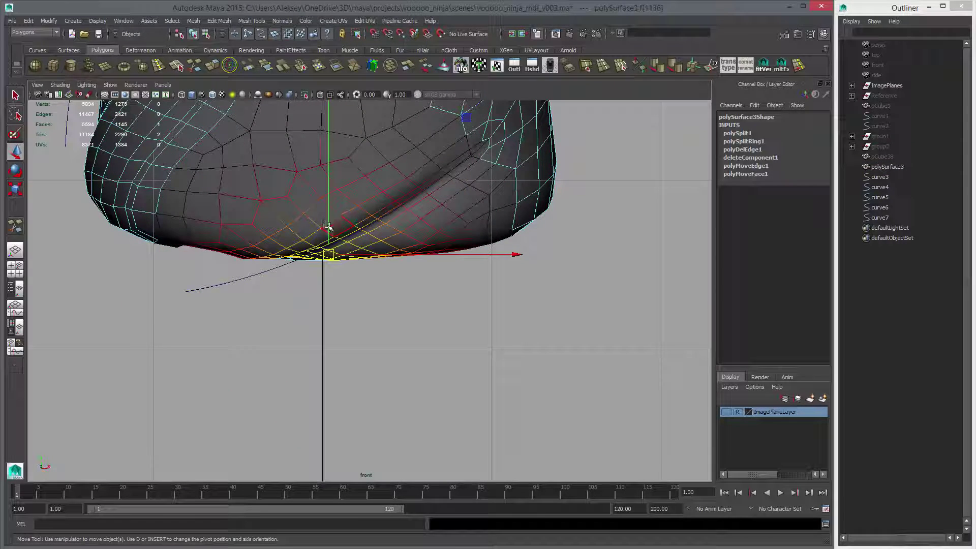
{"action": "left_click_drag", "start_coordinate": [328, 226], "coordinate": [331, 213]}
{"action": "key", "text": "ctrl+z"}
Select the cluster of faces between the crease's lower end and the hem in the perspective view.
{"action": "key", "text": "space"}
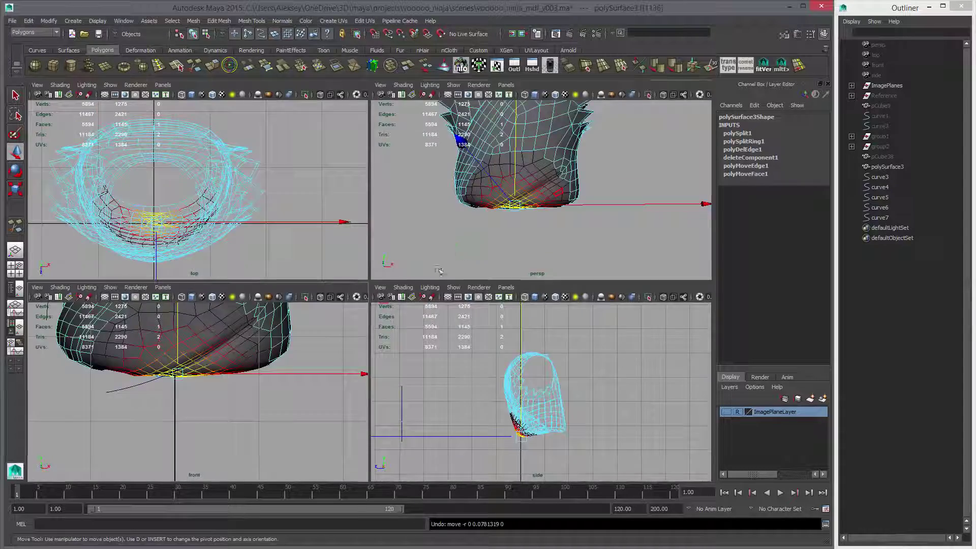
{"action": "key", "text": "space"}
{"action": "left_click_drag", "start_coordinate": [539, 300], "coordinate": [405, 270], "text": "alt"}
{"action": "right_click_drag", "start_coordinate": [405, 269], "coordinate": [431, 277], "text": "alt"}
{"action": "key", "text": "q"}
{"action": "left_click", "coordinate": [248, 309]}
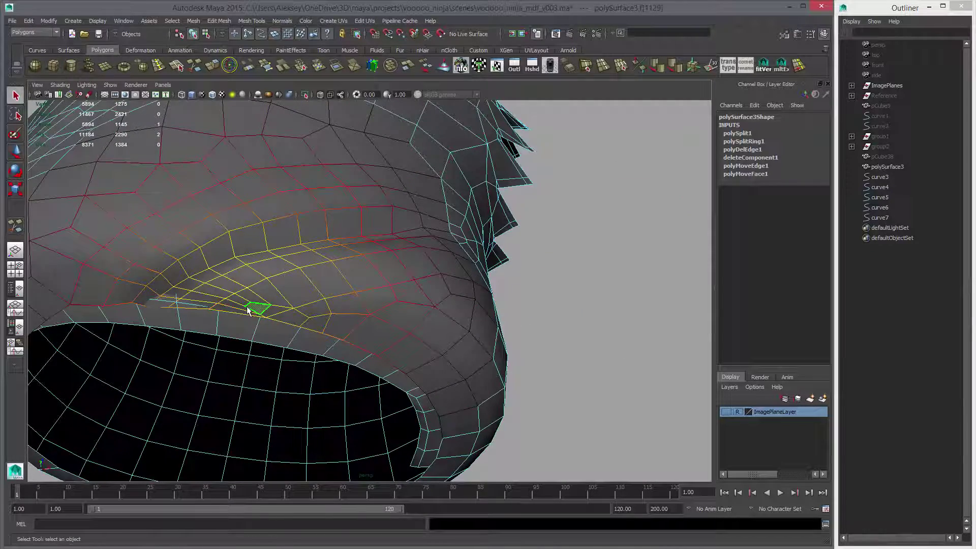
{"action": "left_click", "coordinate": [229, 312]}
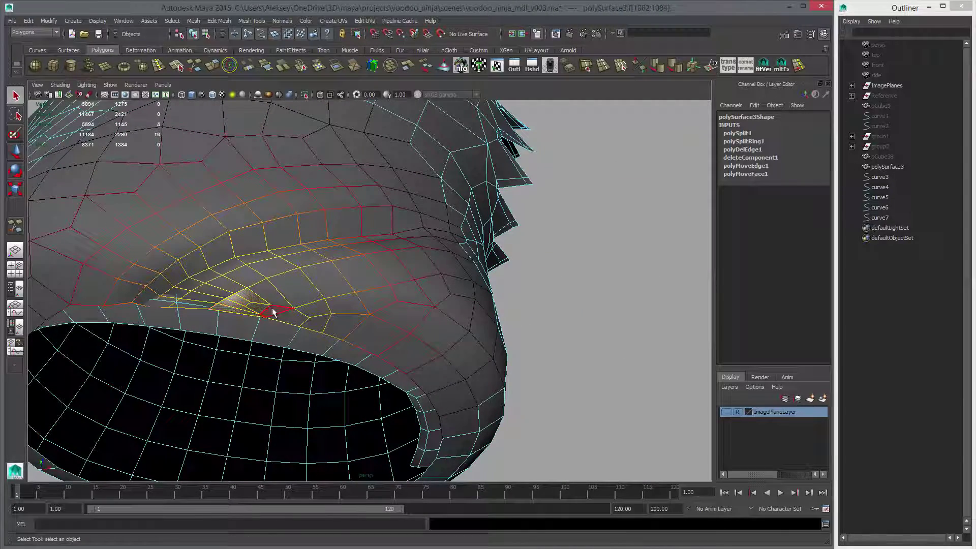
{"action": "left_click", "coordinate": [274, 311], "text": "shift"}
{"action": "left_click_drag", "start_coordinate": [277, 319], "coordinate": [269, 375], "text": "alt"}
{"action": "right_click_drag", "start_coordinate": [270, 375], "coordinate": [224, 376], "text": "alt"}
{"action": "left_click_drag", "start_coordinate": [333, 370], "coordinate": [356, 401], "text": "alt"}
{"action": "left_click", "coordinate": [333, 319]}
{"action": "left_click", "coordinate": [309, 392], "text": "ctrl"}
Set the soft-selection falloff radius to 0.72, open the Move tool settings, and move the faces at the crease's lower end.
{"action": "key", "text": "b"}
{"action": "mouse_move", "coordinate": [377, 322]}
{"action": "left_mouse_down"}
{"action": "mouse_move", "coordinate": [333, 320]}
{"action": "mouse_move", "coordinate": [368, 325]}
{"action": "left_mouse_up"}
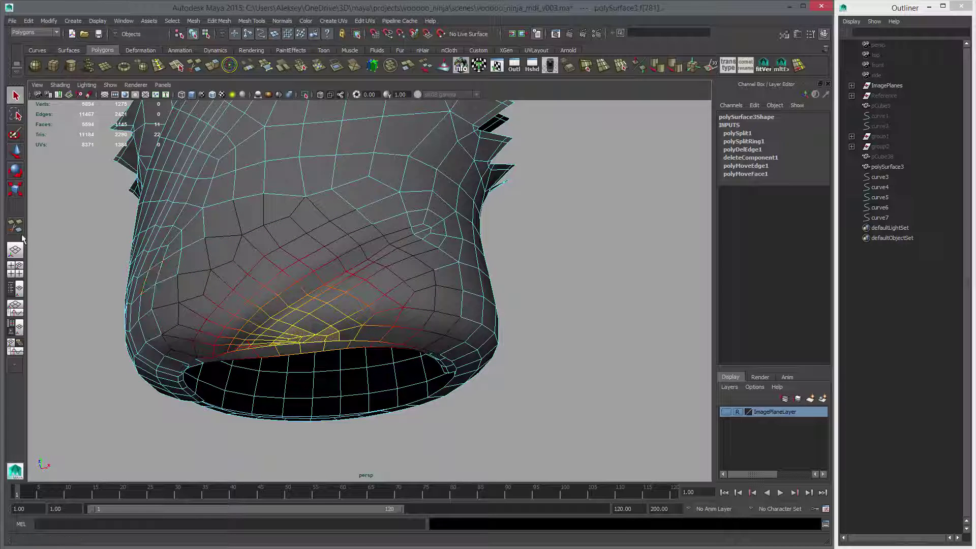
{"action": "key", "text": "w"}
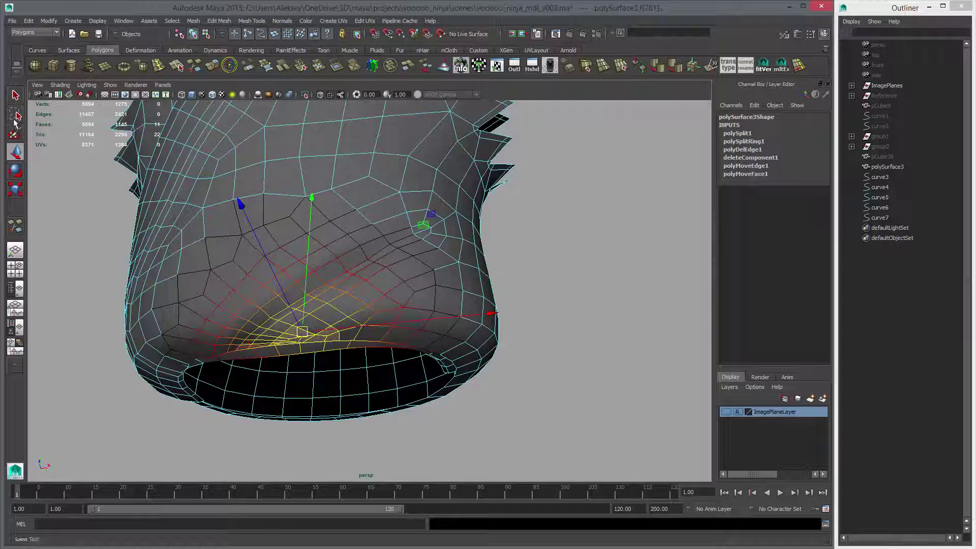
{"action": "double_click", "coordinate": [18, 155]}
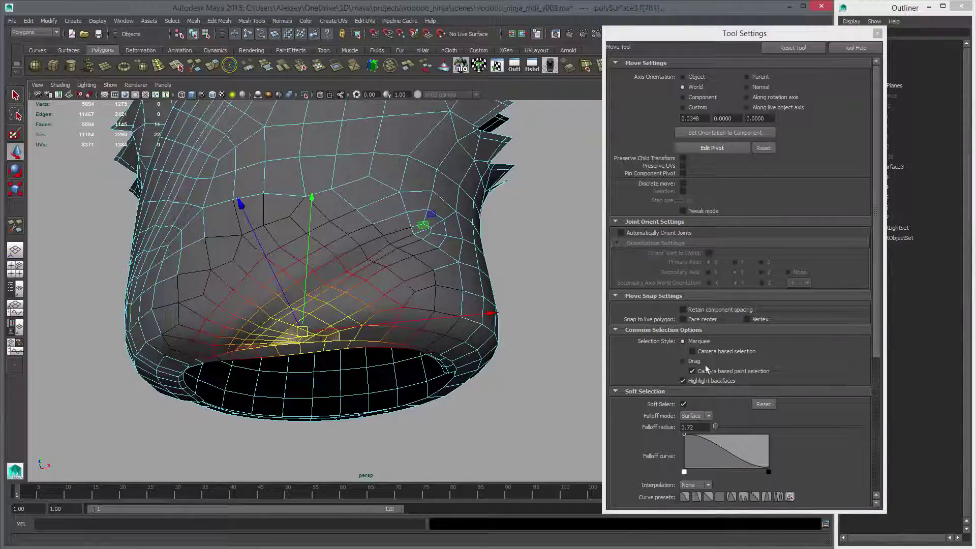
{"action": "left_click_drag", "start_coordinate": [390, 375], "coordinate": [331, 389], "text": "alt"}
{"action": "mouse_move", "coordinate": [305, 308]}
{"action": "left_mouse_down"}
{"action": "mouse_move", "coordinate": [330, 254]}
{"action": "mouse_move", "coordinate": [388, 218]}
{"action": "mouse_move", "coordinate": [320, 335]}
{"action": "mouse_move", "coordinate": [290, 305]}
{"action": "mouse_move", "coordinate": [307, 325]}
{"action": "mouse_move", "coordinate": [303, 303]}
{"action": "left_mouse_up"}
{"action": "left_click", "coordinate": [301, 291]}
Reposition individual faces along the front rim of the hem with soft selection to even out its curve.
{"action": "left_click_drag", "start_coordinate": [318, 307], "coordinate": [353, 283], "text": "alt"}
{"action": "left_click", "coordinate": [238, 330]}
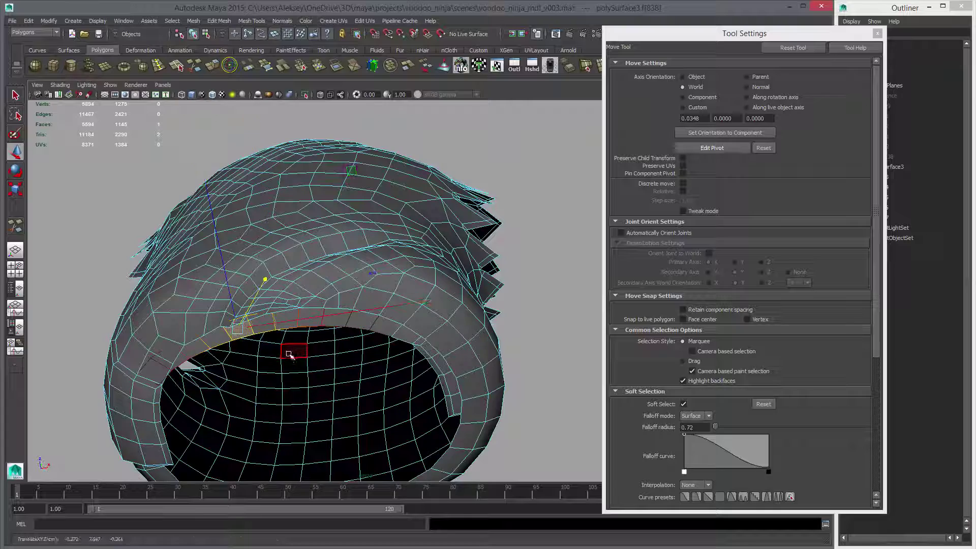
{"action": "left_click", "coordinate": [315, 339]}
{"action": "left_click_drag", "start_coordinate": [315, 339], "coordinate": [224, 366], "text": "alt"}
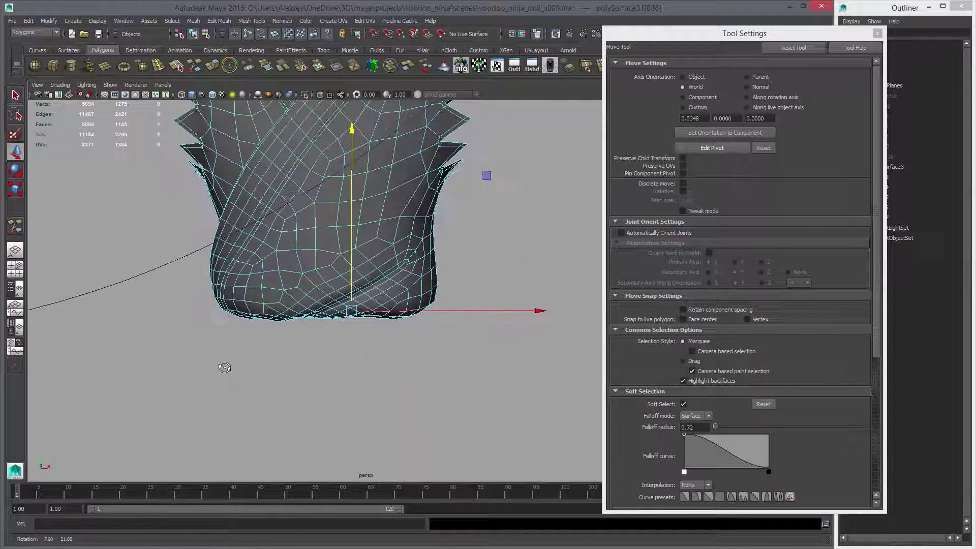
Adjust the hem faces at the lower corner farther from the crease with soft selection.
{"action": "scroll", "coordinate": [272, 384], "scroll_direction": "up", "scroll_amount": 3}
{"action": "middle_click_drag", "start_coordinate": [303, 350], "coordinate": [385, 355], "text": "alt"}
{"action": "left_click_drag", "start_coordinate": [385, 355], "coordinate": [386, 330], "text": "alt"}
{"action": "left_click", "coordinate": [300, 328]}
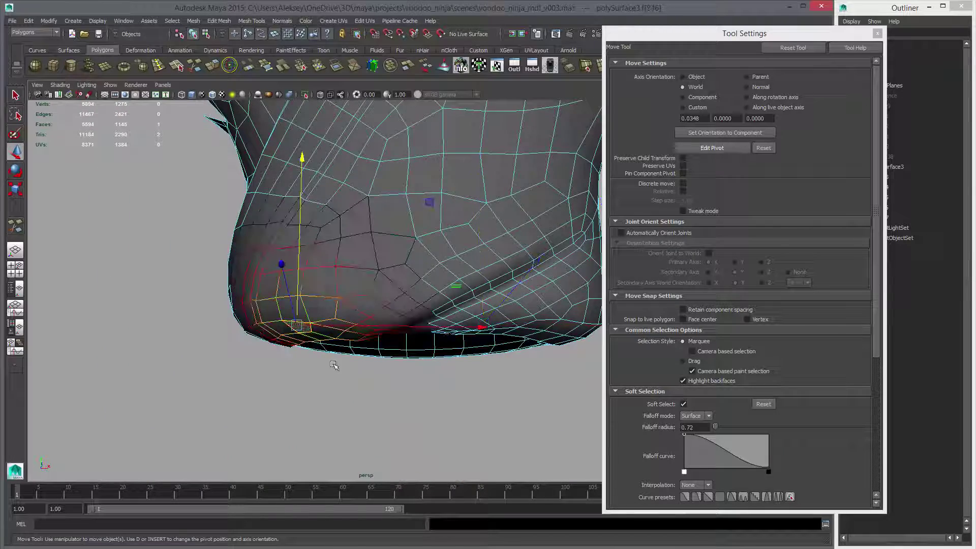
{"action": "left_click_drag", "start_coordinate": [334, 365], "coordinate": [347, 375], "text": "alt"}
{"action": "left_click", "coordinate": [234, 314]}
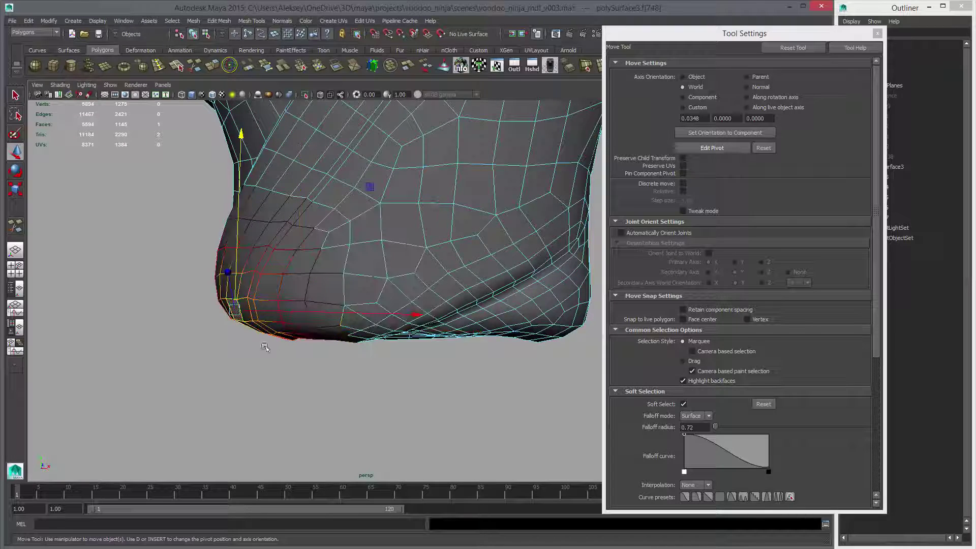
Pull the face at the lower corner on the crease's side outward in the front view.
{"action": "key", "text": "space"}
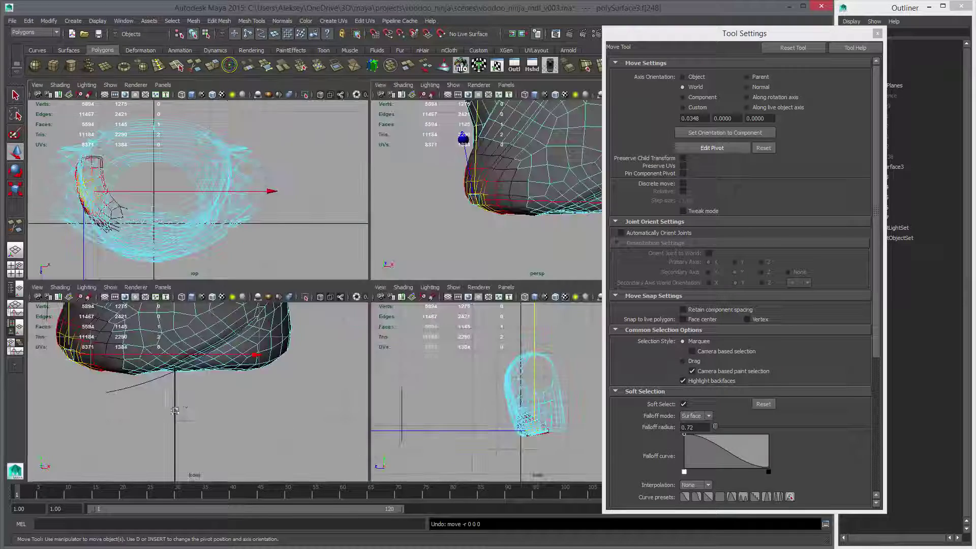
{"action": "key", "text": "space"}
{"action": "scroll", "coordinate": [315, 346], "scroll_direction": "down", "scroll_amount": 3}
{"action": "middle_click_drag", "start_coordinate": [315, 346], "coordinate": [252, 391], "text": "alt"}
{"action": "scroll", "coordinate": [251, 391], "scroll_direction": "up", "scroll_amount": 1}
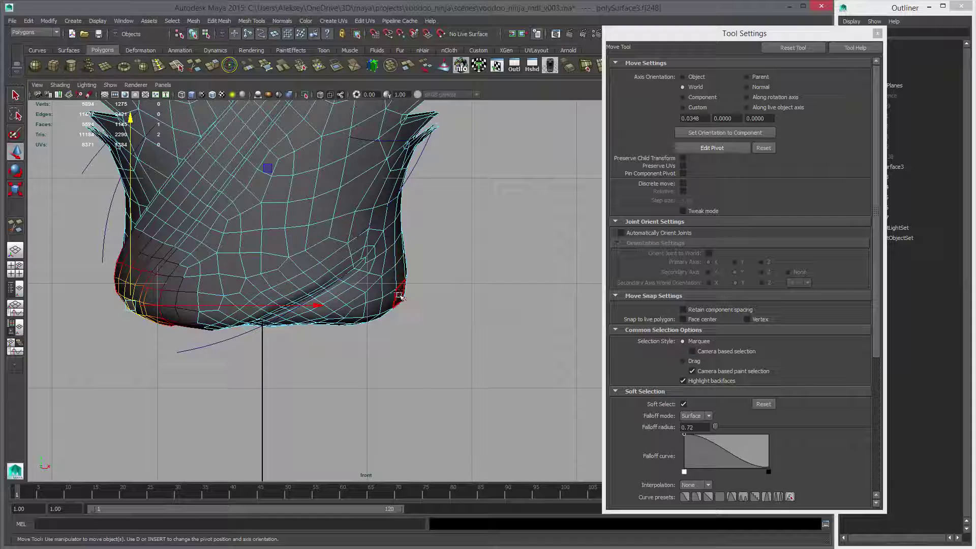
{"action": "left_click", "coordinate": [400, 296]}
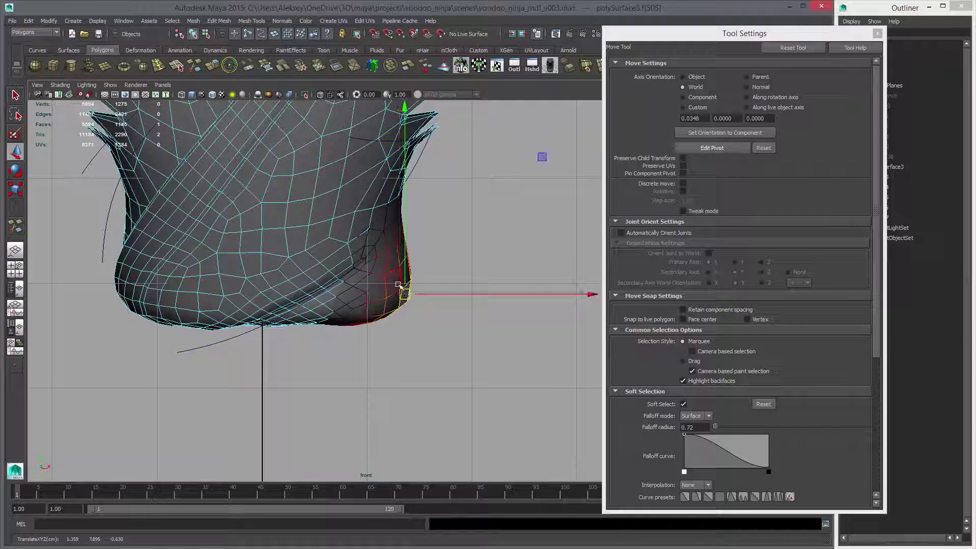
Reduce the soft-selection falloff radius to 0.33 and reposition the faces just above the crease.
{"action": "left_click", "coordinate": [253, 291]}
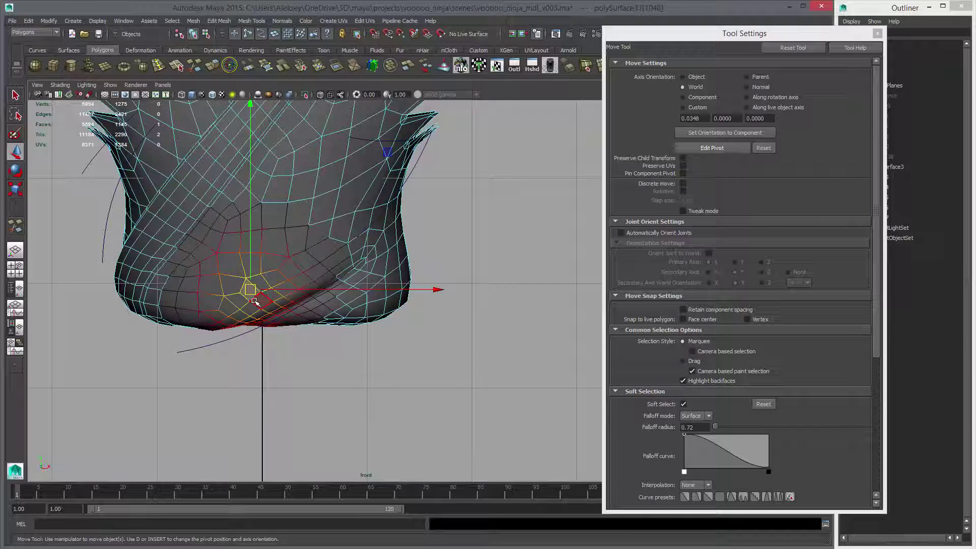
{"action": "scroll", "coordinate": [309, 311], "scroll_direction": "up", "scroll_amount": 3}
{"action": "left_click_drag", "start_coordinate": [223, 299], "coordinate": [246, 303]}
{"action": "middle_click_drag", "start_coordinate": [204, 316], "coordinate": [355, 288], "text": "alt"}
{"action": "left_click", "coordinate": [336, 252]}
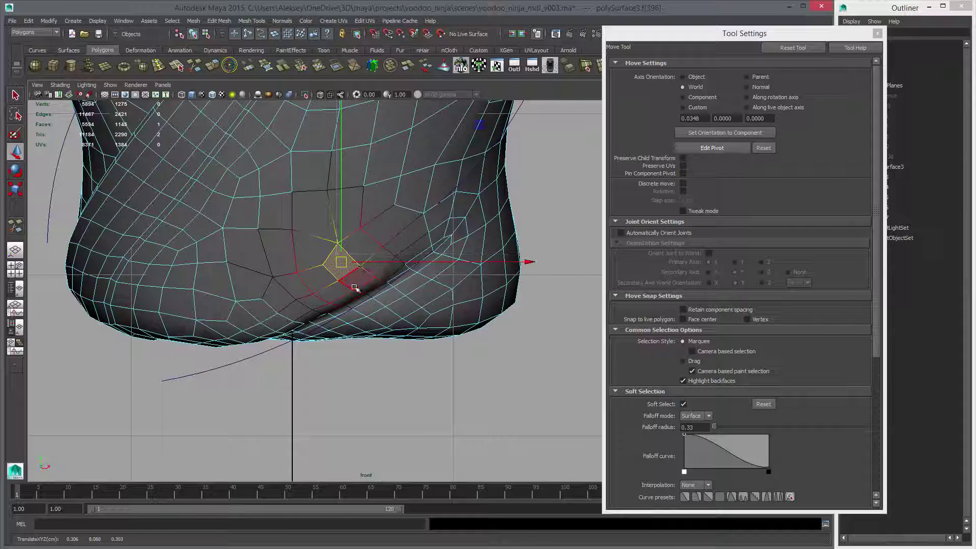
{"action": "left_click", "coordinate": [285, 297]}
Switch to edge selection and move the edges above the crease and near the hem to even out their spacing.
{"action": "right_click_drag", "start_coordinate": [299, 277], "coordinate": [299, 255]}
{"action": "key", "text": "q"}
{"action": "left_click", "coordinate": [281, 285]}
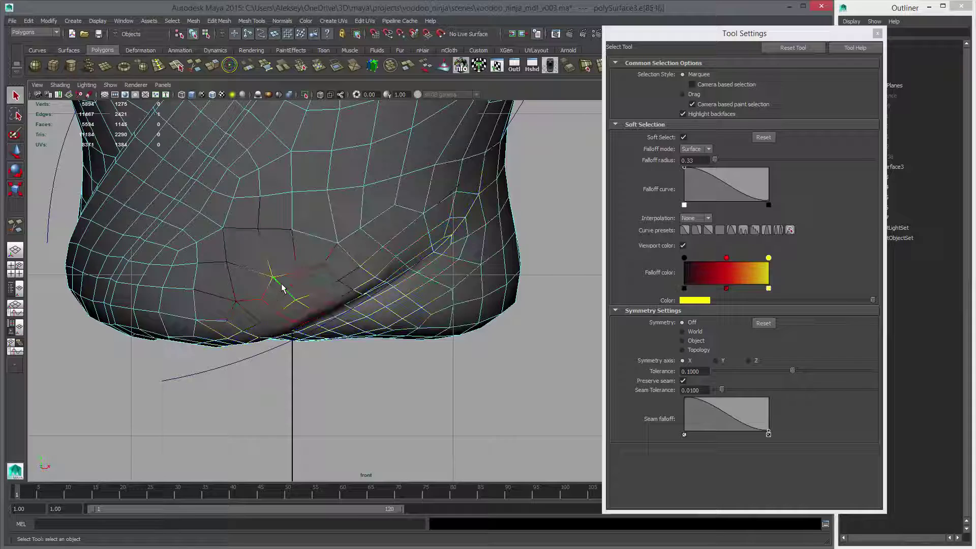
{"action": "key", "text": "w"}
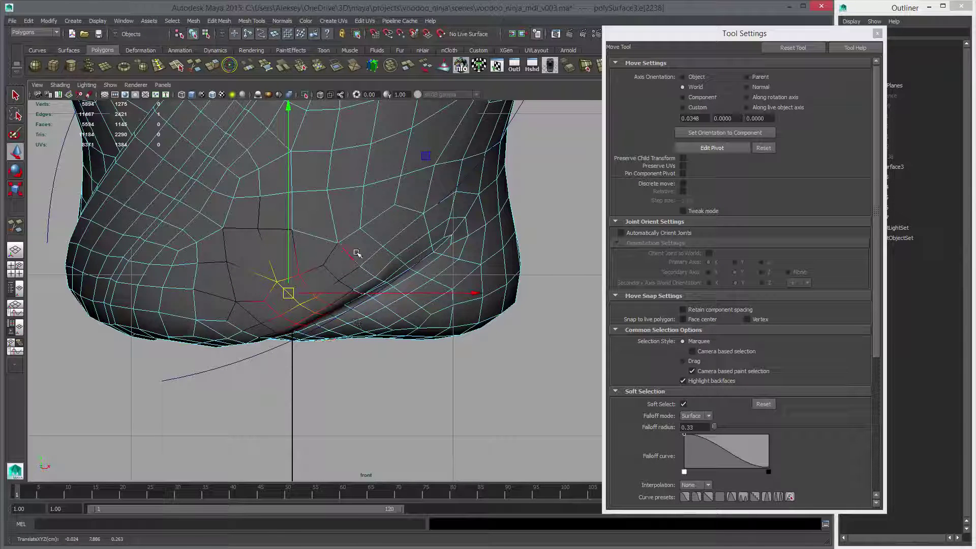
{"action": "left_click", "coordinate": [333, 274]}
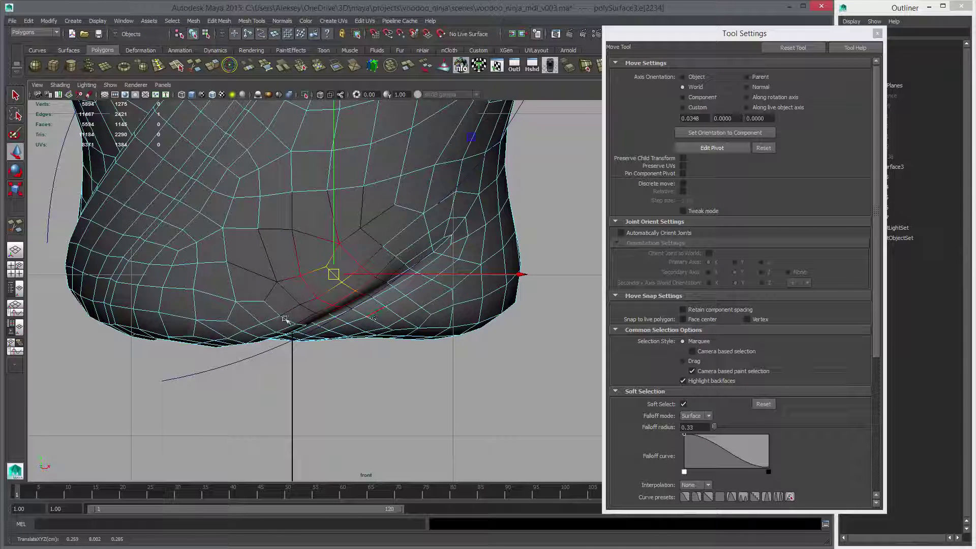
{"action": "left_click", "coordinate": [256, 324]}
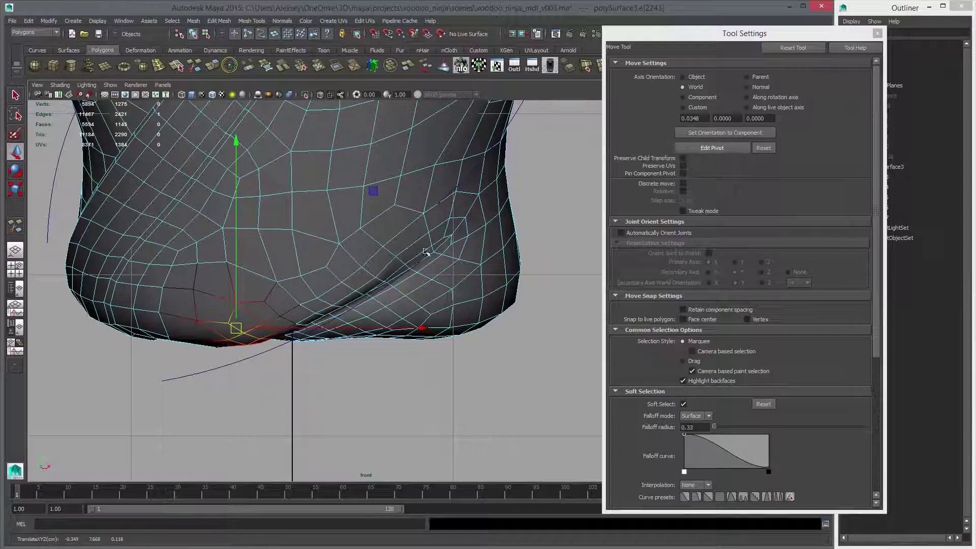
Switch back to face selection and adjust the face at the garment's lower side corner in the perspective view.
{"action": "key", "text": "space"}
{"action": "key", "text": "space"}
{"action": "left_click_drag", "start_coordinate": [412, 294], "coordinate": [431, 279], "text": "alt"}
{"action": "left_click", "coordinate": [437, 287]}
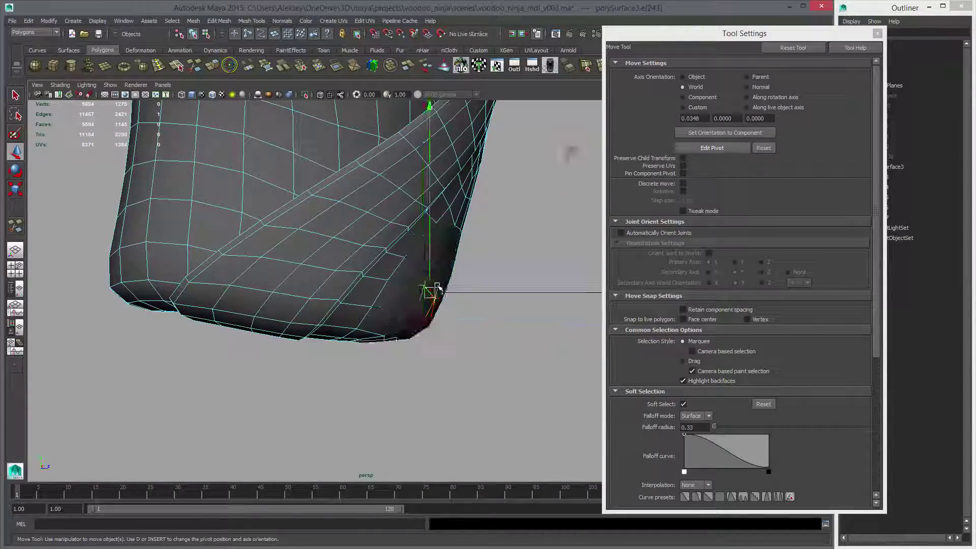
{"action": "right_click", "coordinate": [438, 293]}
{"action": "left_click", "coordinate": [437, 303]}
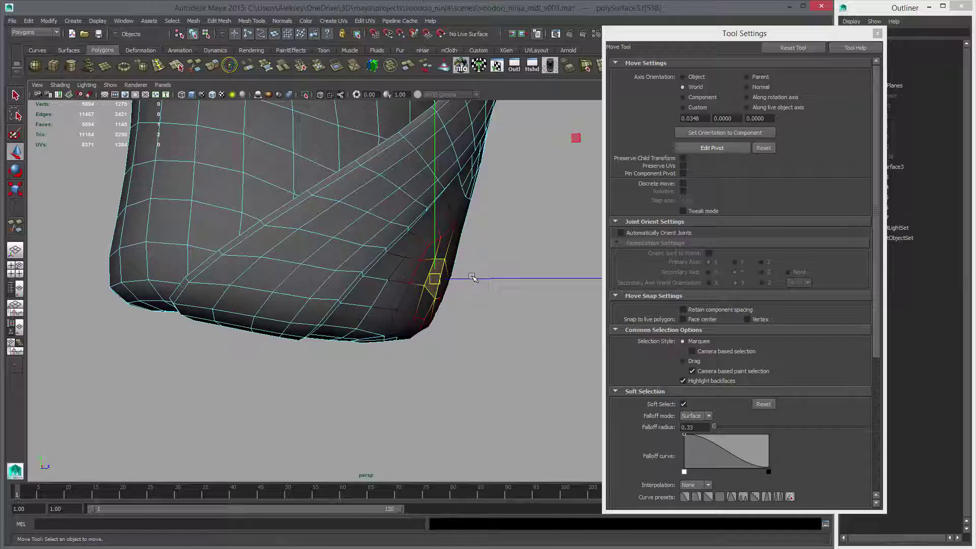
{"action": "key", "text": "ctrl+z"}
{"action": "left_click", "coordinate": [436, 304]}
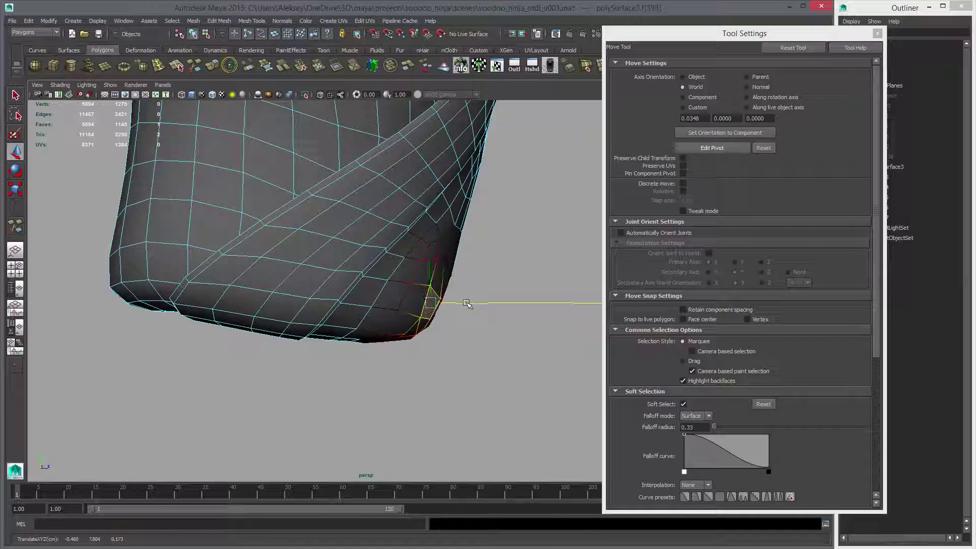
Reposition the faces along the bottom of the hem around the corner, viewing the garment from below.
{"action": "left_click_drag", "start_coordinate": [436, 303], "coordinate": [377, 357], "text": "alt"}
{"action": "left_click", "coordinate": [432, 348]}
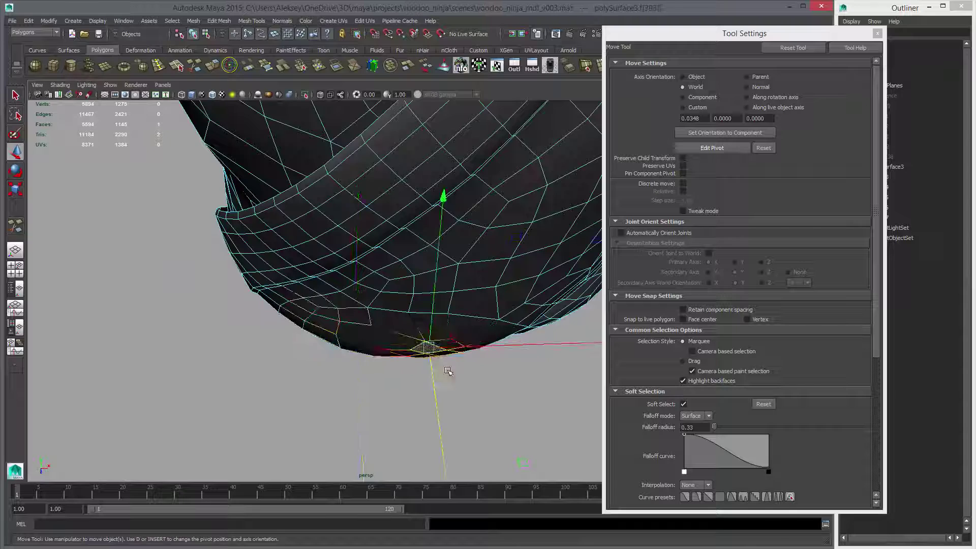
{"action": "left_click_drag", "start_coordinate": [450, 371], "coordinate": [442, 352], "text": "alt"}
{"action": "left_click", "coordinate": [396, 337]}
Return to object mode and display the garment with smooth preview.
{"action": "right_click_drag", "start_coordinate": [425, 266], "coordinate": [523, 401]}
{"action": "key", "text": "3"}
{"action": "left_click", "coordinate": [446, 257]}
{"action": "right_click", "coordinate": [404, 281]}
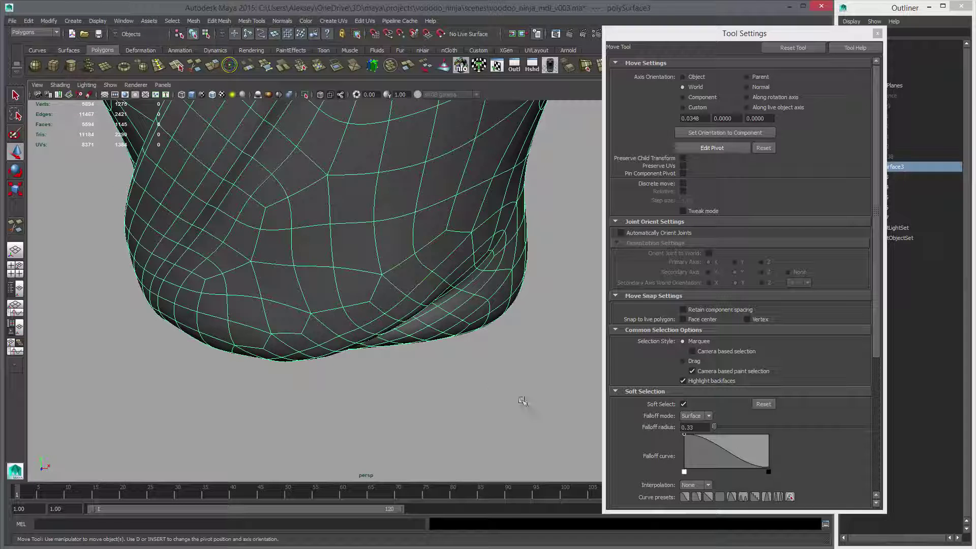
Close the tool settings, select the garment mesh and delete its construction history.
{"action": "left_click", "coordinate": [530, 395]}
{"action": "left_click_drag", "start_coordinate": [531, 395], "coordinate": [274, 295], "text": "alt"}
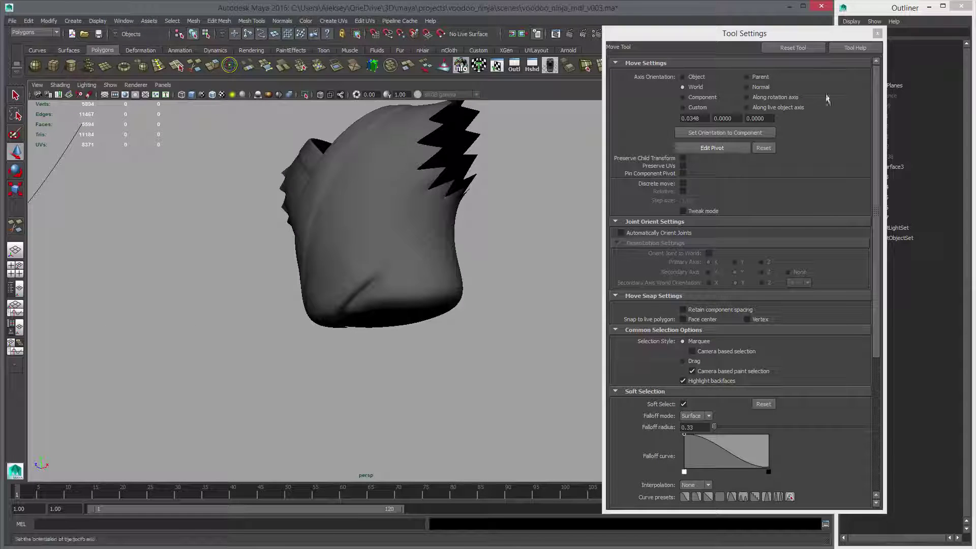
{"action": "left_click", "coordinate": [880, 35]}
{"action": "left_click_drag", "start_coordinate": [443, 184], "coordinate": [401, 189], "text": "alt"}
{"action": "right_click_drag", "start_coordinate": [401, 190], "coordinate": [414, 251], "text": "alt"}
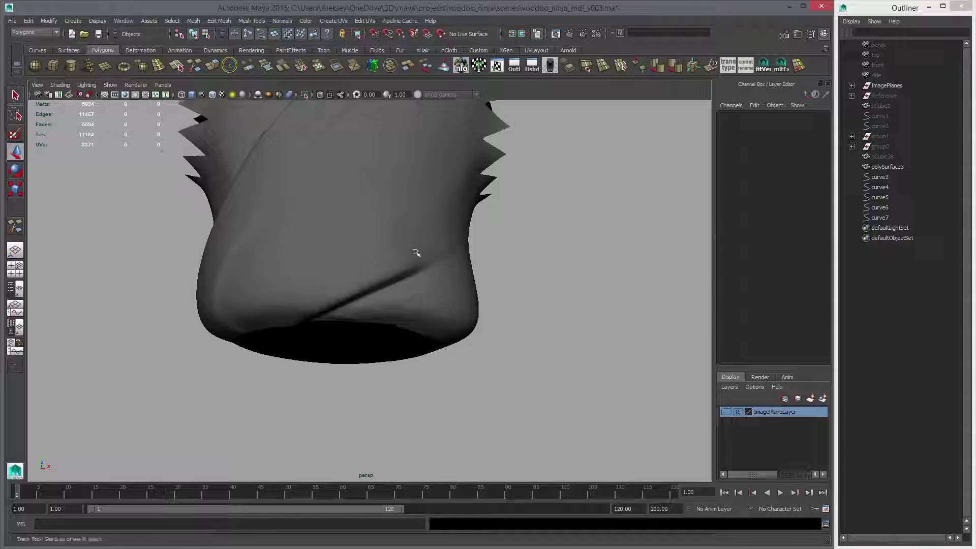
{"action": "middle_click_drag", "start_coordinate": [415, 252], "coordinate": [396, 305], "text": "alt"}
{"action": "left_click_drag", "start_coordinate": [397, 294], "coordinate": [375, 273], "text": "alt"}
{"action": "left_click", "coordinate": [438, 210]}
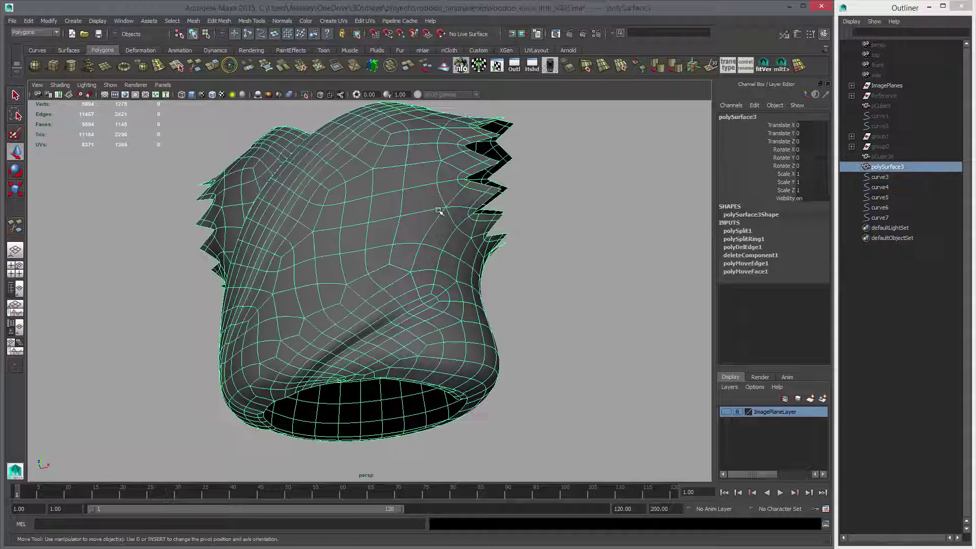
{"action": "key", "text": "alt+shift+d"}
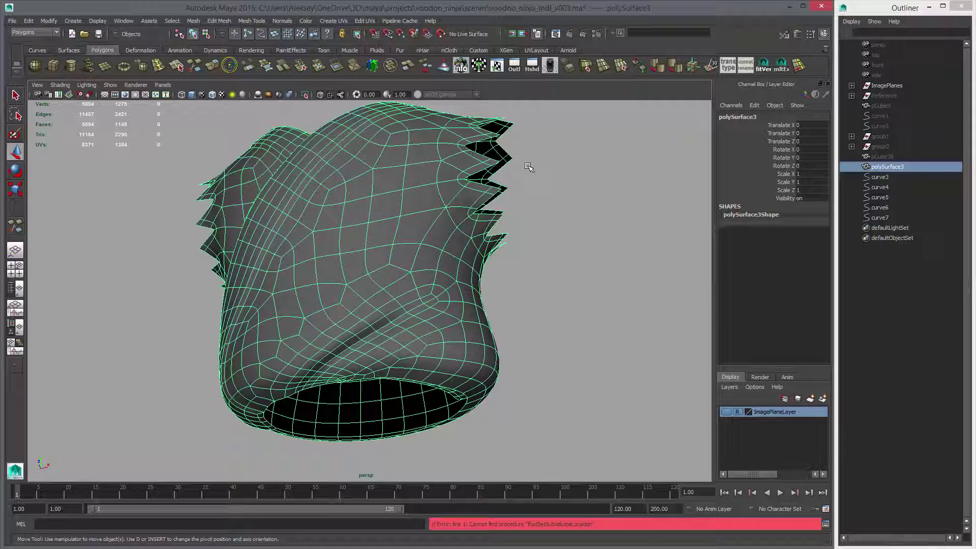
Activate the Sculpt Geometry Tool on the garment and open its settings with the Display and Stroke sections expanded.
{"action": "left_click", "coordinate": [486, 241]}
{"action": "left_click", "coordinate": [420, 133]}
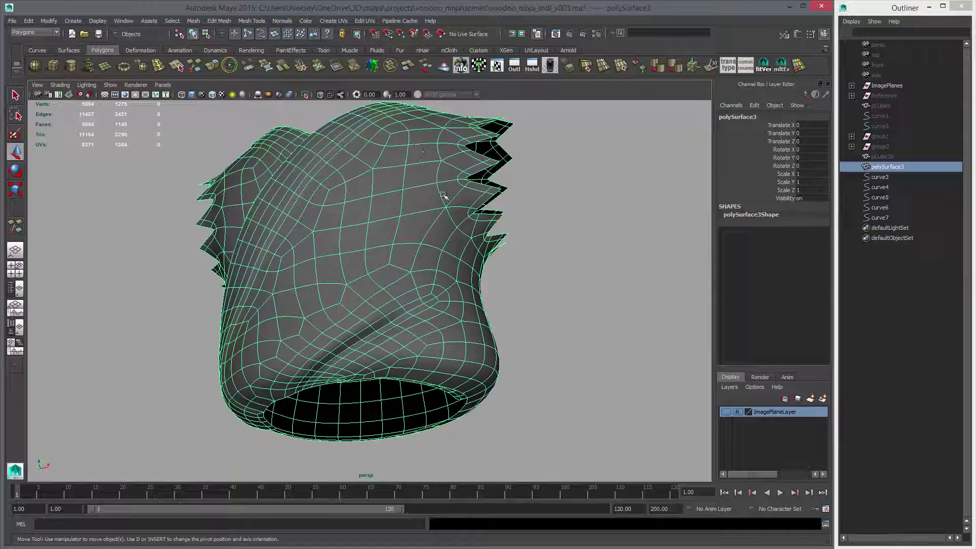
{"action": "left_click", "coordinate": [441, 65]}
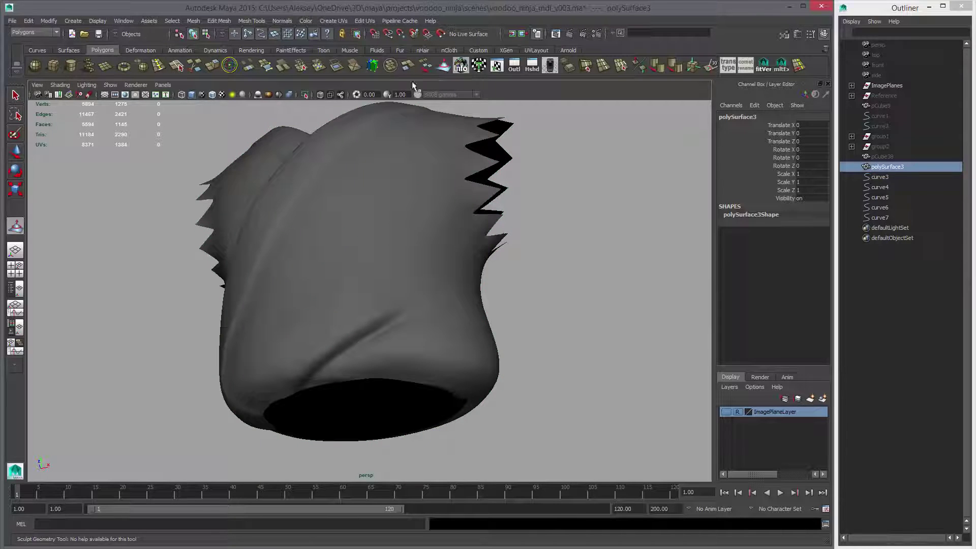
{"action": "double_click", "coordinate": [15, 227]}
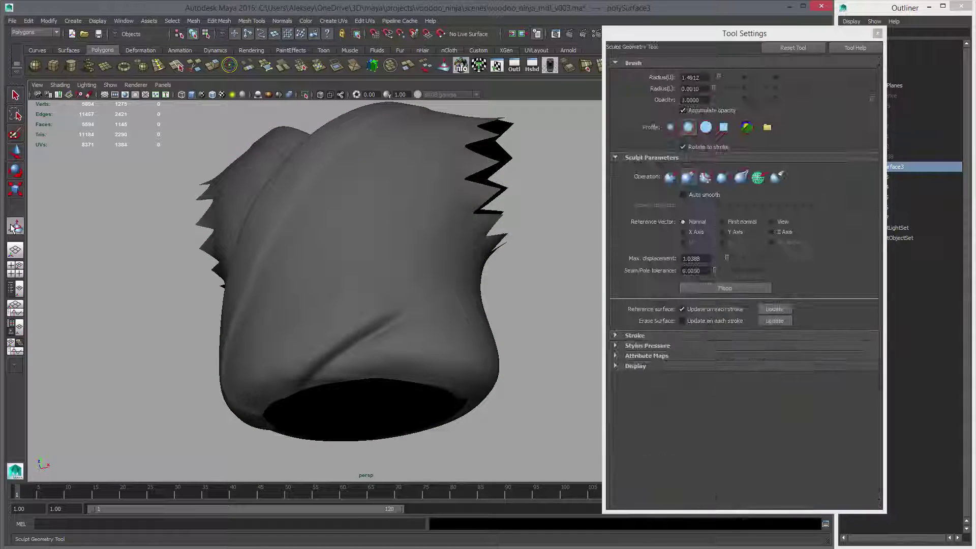
{"action": "left_click", "coordinate": [638, 366]}
{"action": "left_click", "coordinate": [642, 335]}
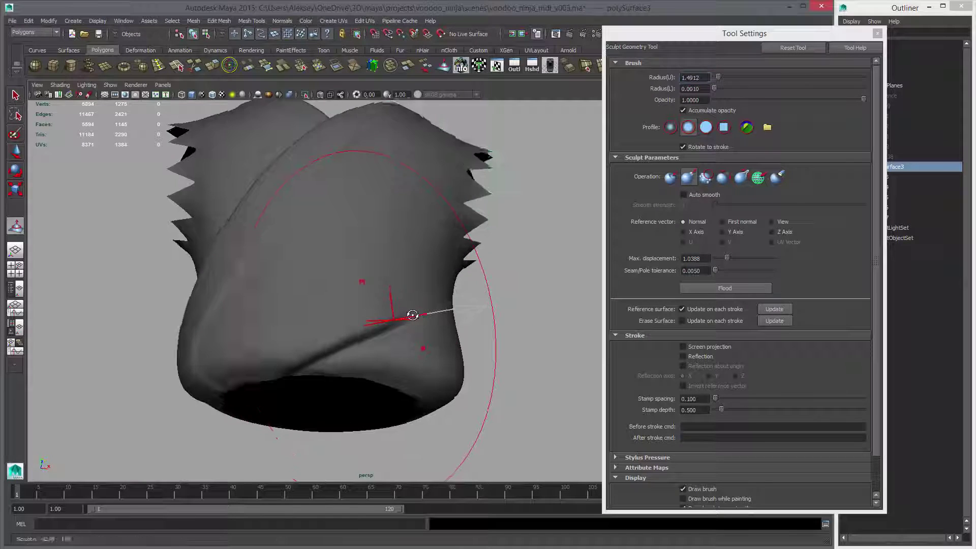
Set the sculpt brush's upper radius to 0.4985 and its maximum displacement to 0.0920.
{"action": "key", "text": "w"}
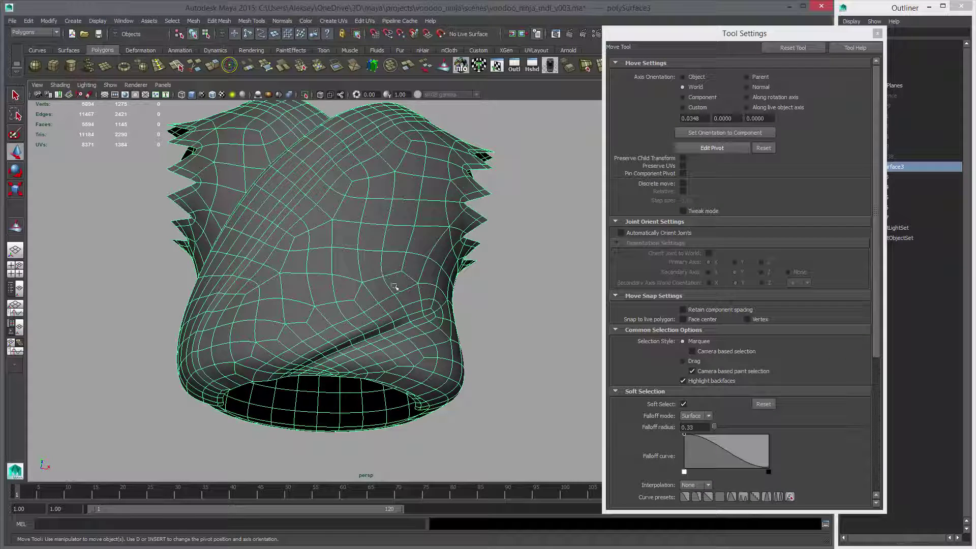
{"action": "key", "text": "y"}
{"action": "left_click_drag", "start_coordinate": [404, 317], "coordinate": [391, 274], "text": "alt"}
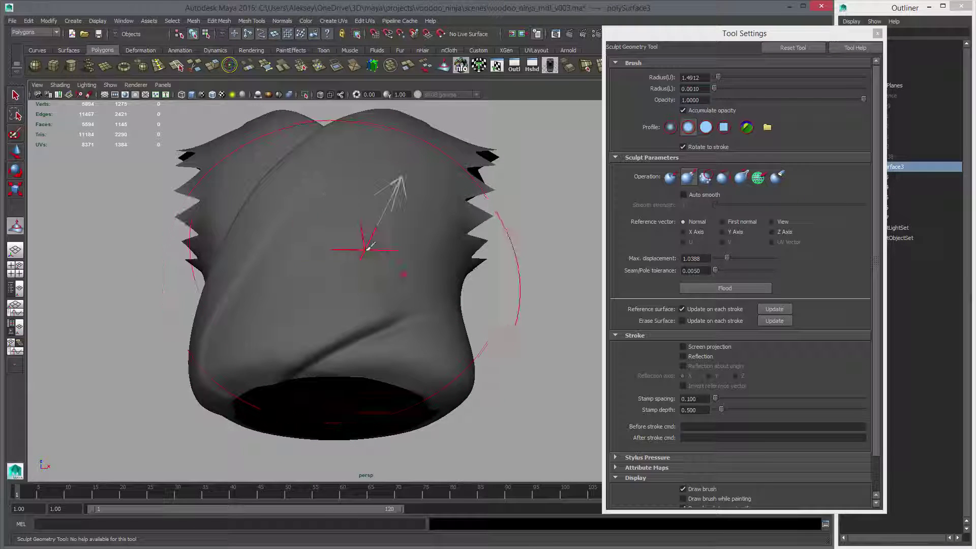
{"action": "key", "text": "b"}
{"action": "left_click_drag", "start_coordinate": [389, 254], "coordinate": [367, 254]}
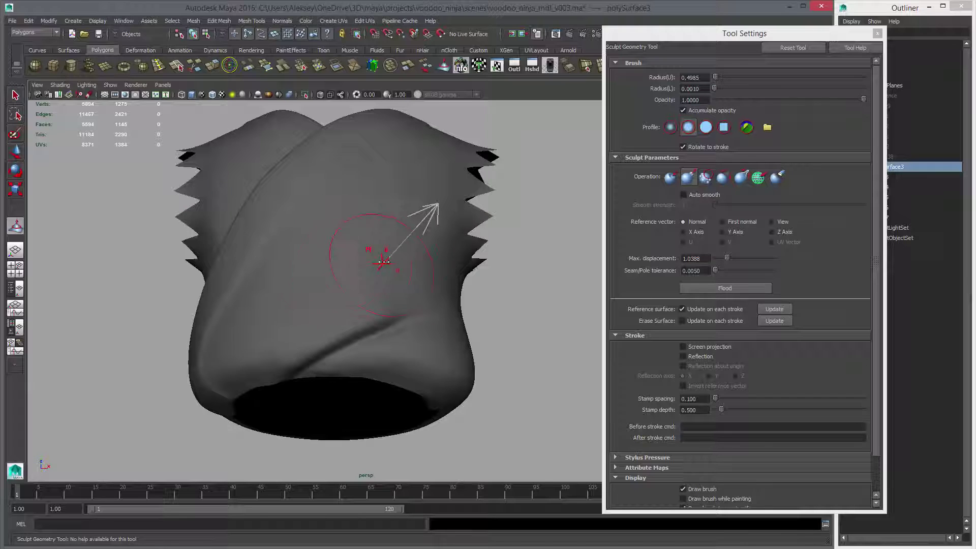
{"action": "key", "text": "m"}
{"action": "left_click_drag", "start_coordinate": [383, 261], "coordinate": [351, 267]}
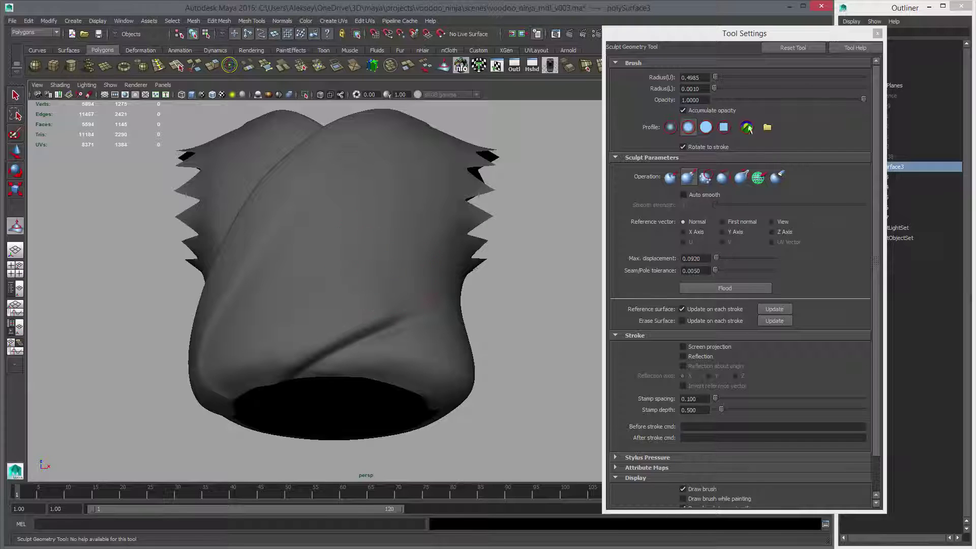
Lower the sculpt brush's opacity to 0.0646 and shrink its upper radius to 0.2020.
{"action": "left_click", "coordinate": [724, 100]}
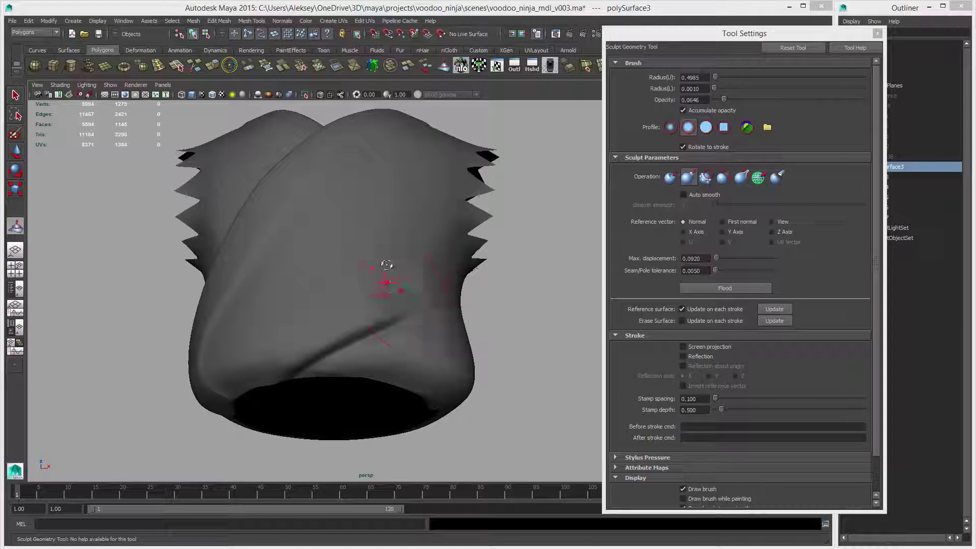
{"action": "left_click_drag", "start_coordinate": [387, 264], "coordinate": [394, 239], "text": "alt"}
{"action": "right_click_drag", "start_coordinate": [394, 239], "coordinate": [427, 322], "text": "alt"}
{"action": "left_click_drag", "start_coordinate": [427, 322], "coordinate": [425, 300], "text": "alt"}
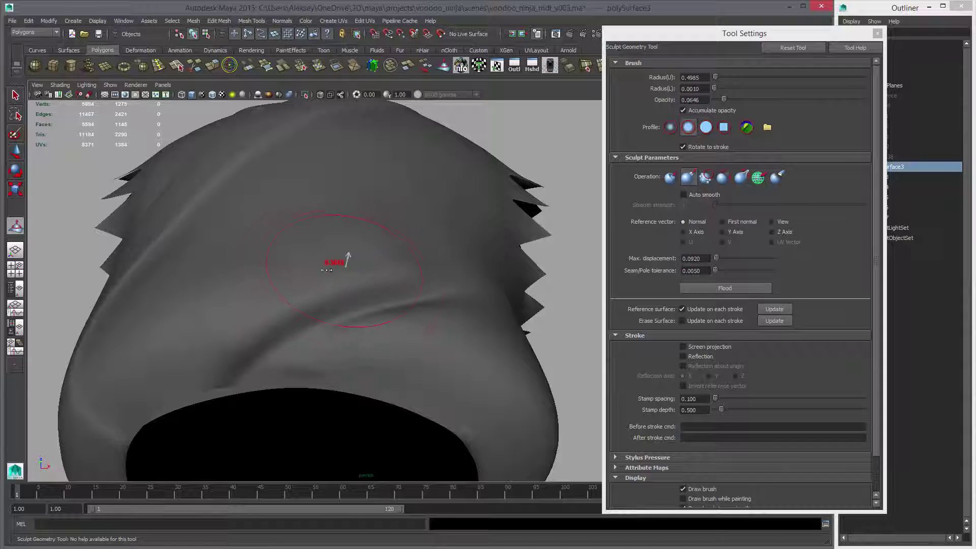
{"action": "left_click_drag", "start_coordinate": [312, 273], "coordinate": [288, 314]}
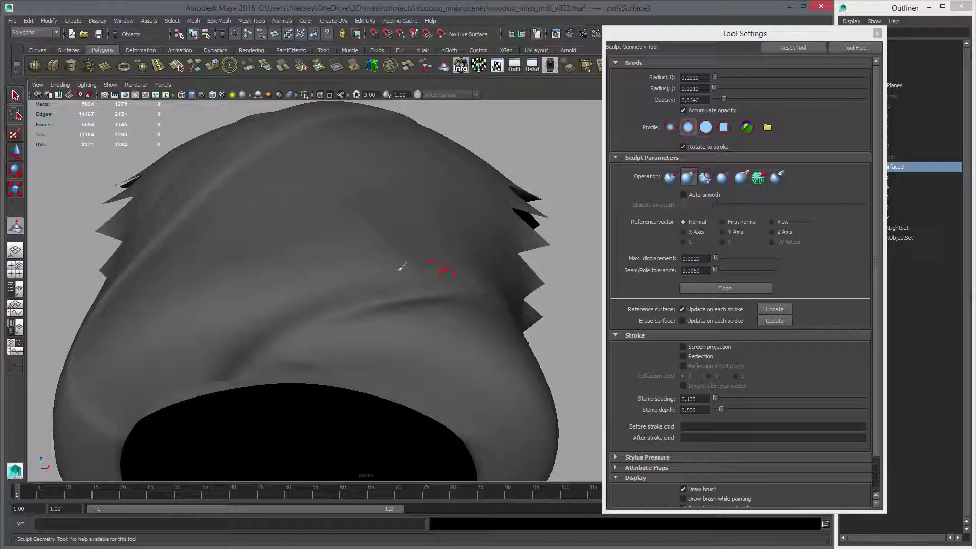
Sculpt the upper end of the diagonal crease so it fades softly into the garment's side.
{"action": "left_click_drag", "start_coordinate": [445, 301], "coordinate": [451, 278], "text": "alt"}
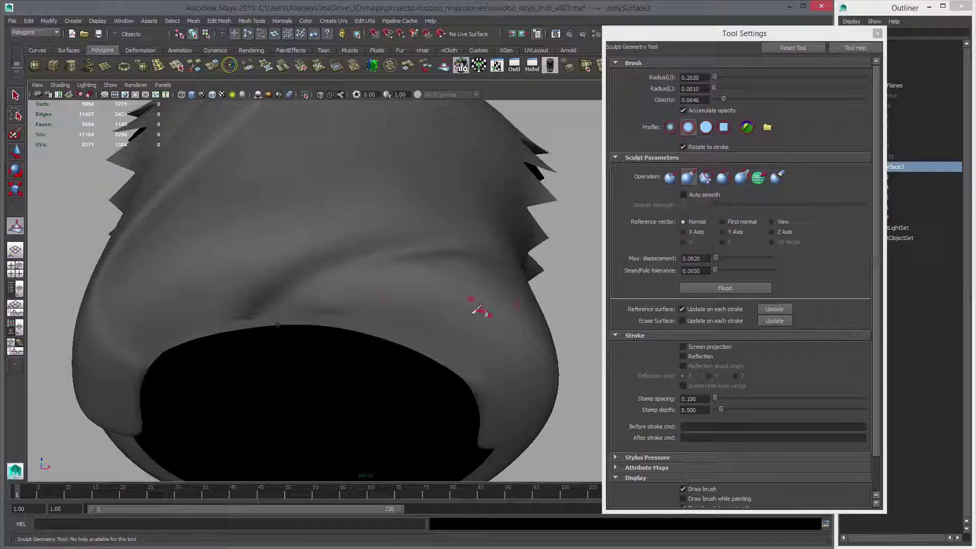
{"action": "left_click_drag", "start_coordinate": [478, 310], "coordinate": [447, 333], "text": "alt"}
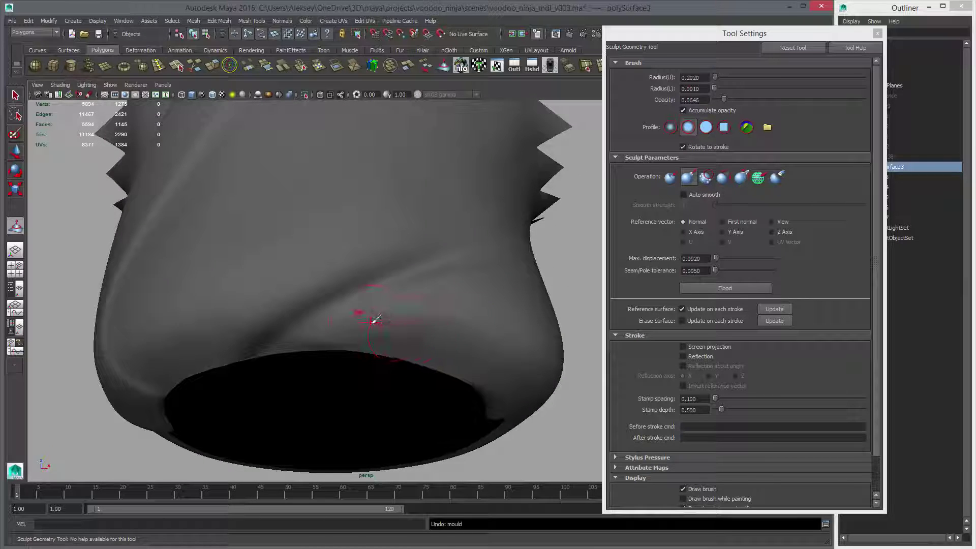
{"action": "mouse_move", "coordinate": [508, 292]}
{"action": "left_mouse_down", "text": "alt"}
{"action": "mouse_move", "coordinate": [399, 312]}
{"action": "mouse_move", "coordinate": [424, 334]}
{"action": "mouse_move", "coordinate": [363, 232]}
{"action": "left_mouse_up", "text": "alt"}
{"action": "mouse_move", "coordinate": [431, 247]}
{"action": "left_mouse_down", "text": "alt"}
{"action": "mouse_move", "coordinate": [396, 305]}
{"action": "mouse_move", "coordinate": [320, 277]}
{"action": "left_mouse_up", "text": "alt"}
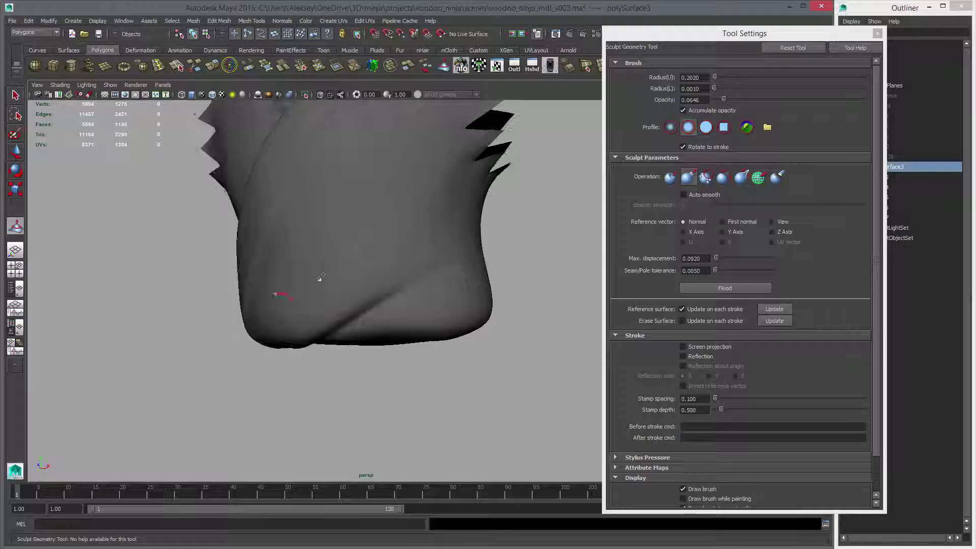
{"action": "left_click_drag", "start_coordinate": [401, 252], "coordinate": [374, 283], "text": "alt"}
{"action": "mouse_move", "coordinate": [424, 236]}
{"action": "left_mouse_down", "text": "alt"}
{"action": "mouse_move", "coordinate": [464, 272]}
{"action": "mouse_move", "coordinate": [473, 298]}
{"action": "mouse_move", "coordinate": [391, 305]}
{"action": "mouse_move", "coordinate": [483, 337]}
{"action": "mouse_move", "coordinate": [492, 300]}
{"action": "left_mouse_up", "text": "alt"}
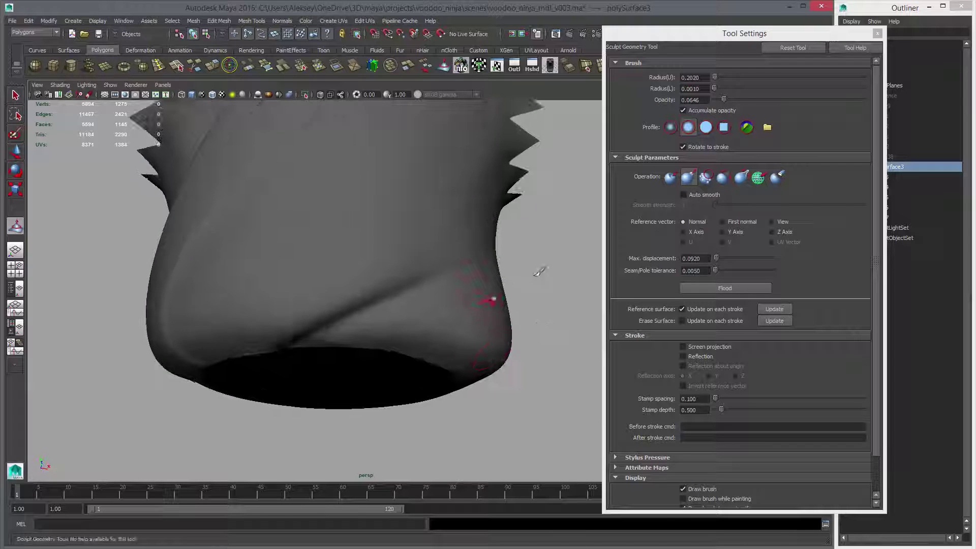
Refine the surface along the crease and around the lower hem with light sculpt strokes, working from several angles.
{"action": "right_click_drag", "start_coordinate": [384, 270], "coordinate": [447, 292], "text": "alt"}
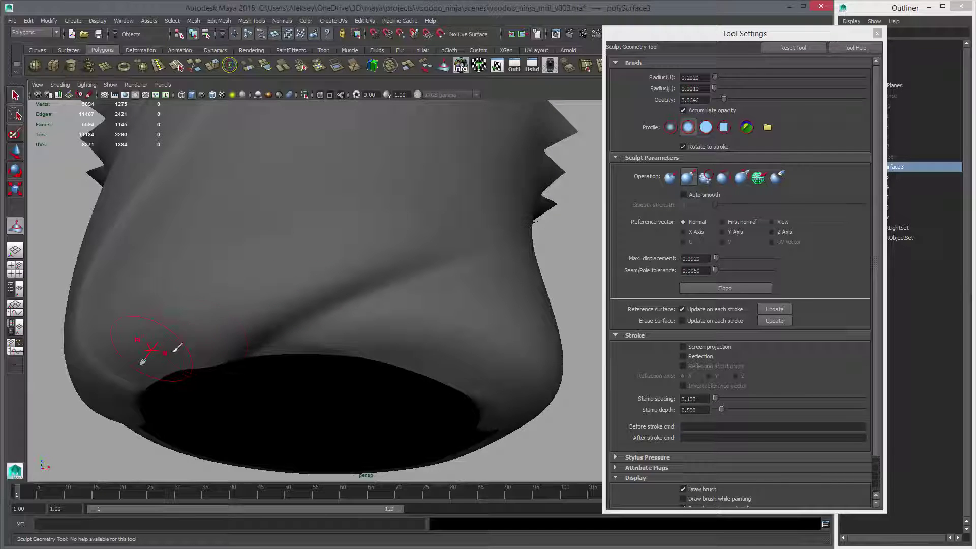
{"action": "left_click_drag", "start_coordinate": [496, 206], "coordinate": [316, 327], "text": "alt"}
{"action": "left_click_drag", "start_coordinate": [240, 337], "coordinate": [230, 293], "text": "alt"}
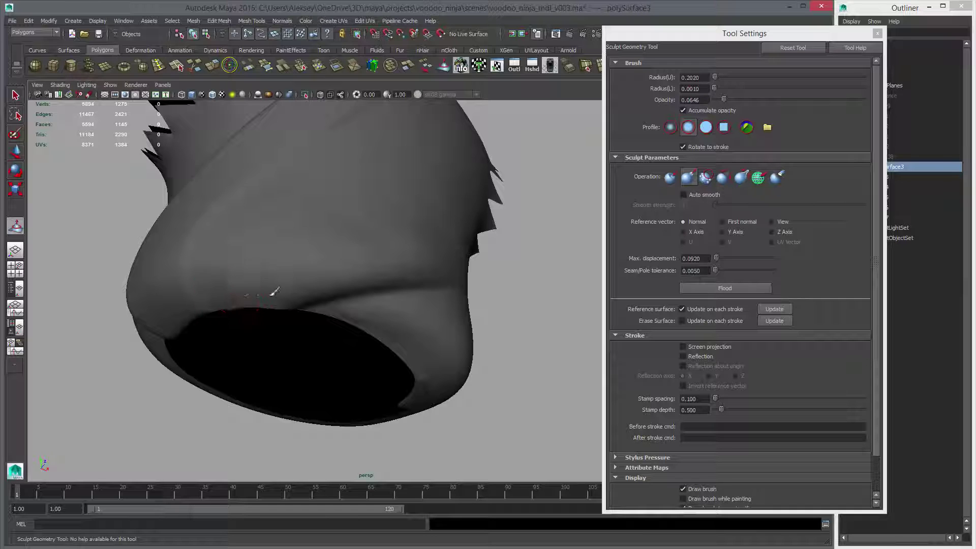
{"action": "left_click_drag", "start_coordinate": [349, 313], "coordinate": [291, 316], "text": "alt"}
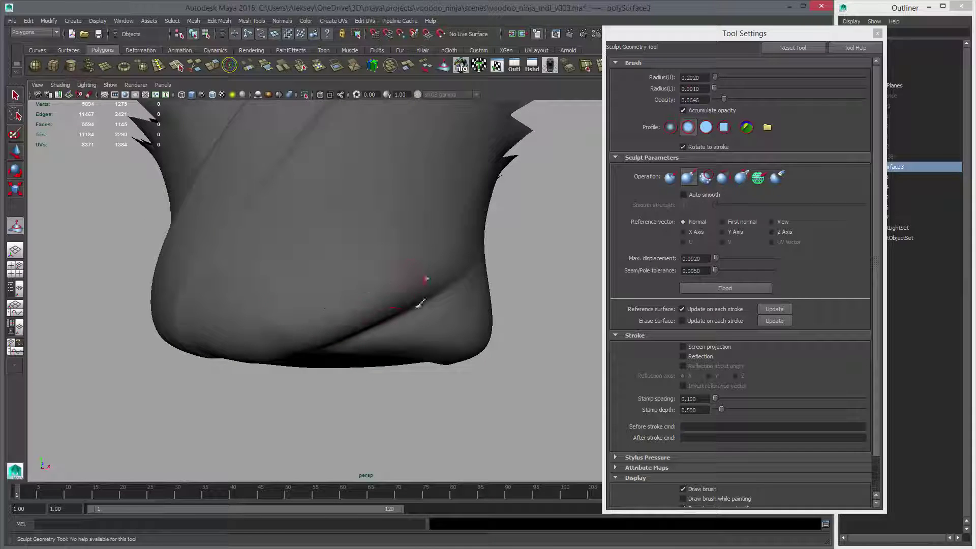
{"action": "left_click_drag", "start_coordinate": [419, 304], "coordinate": [309, 311], "text": "alt"}
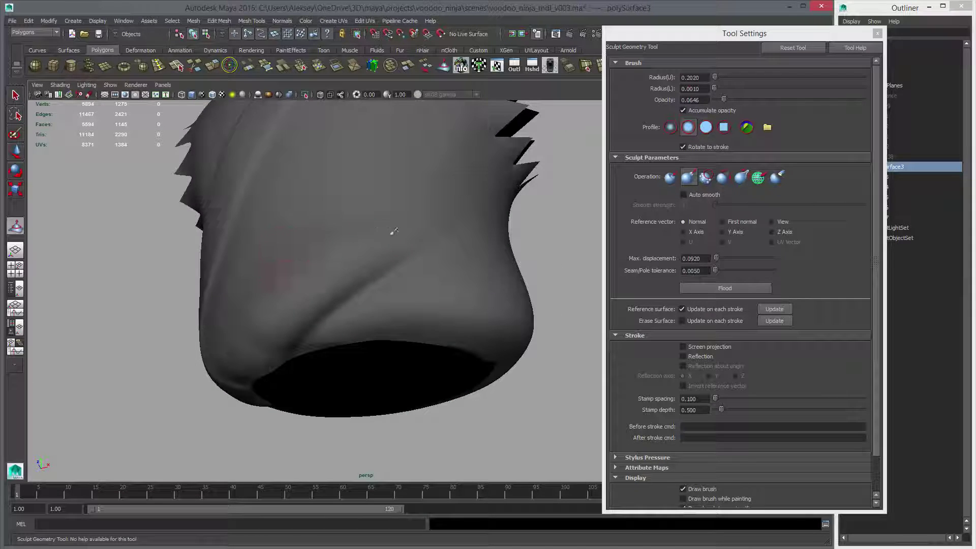
{"action": "left_click_drag", "start_coordinate": [392, 231], "coordinate": [298, 277], "text": "alt"}
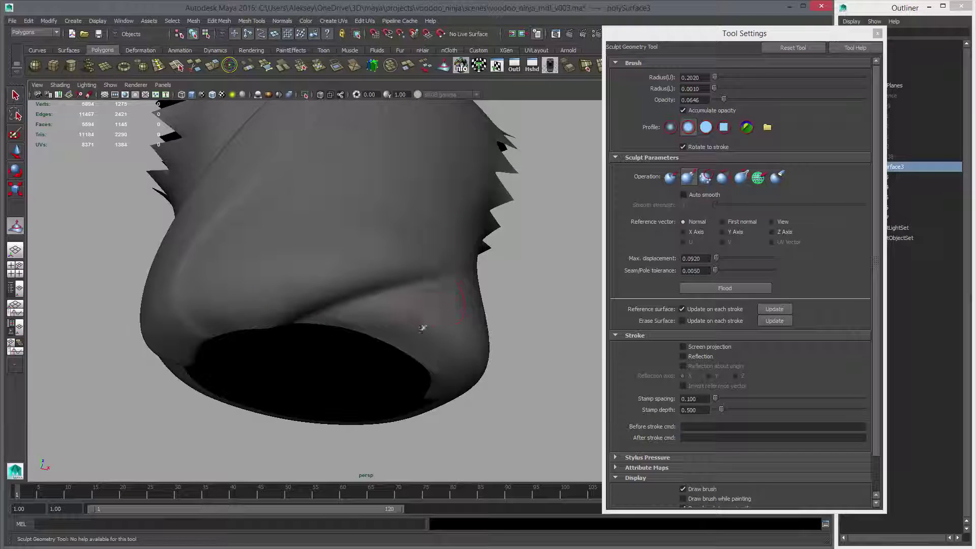
{"action": "left_click_drag", "start_coordinate": [422, 328], "coordinate": [327, 304], "text": "alt"}
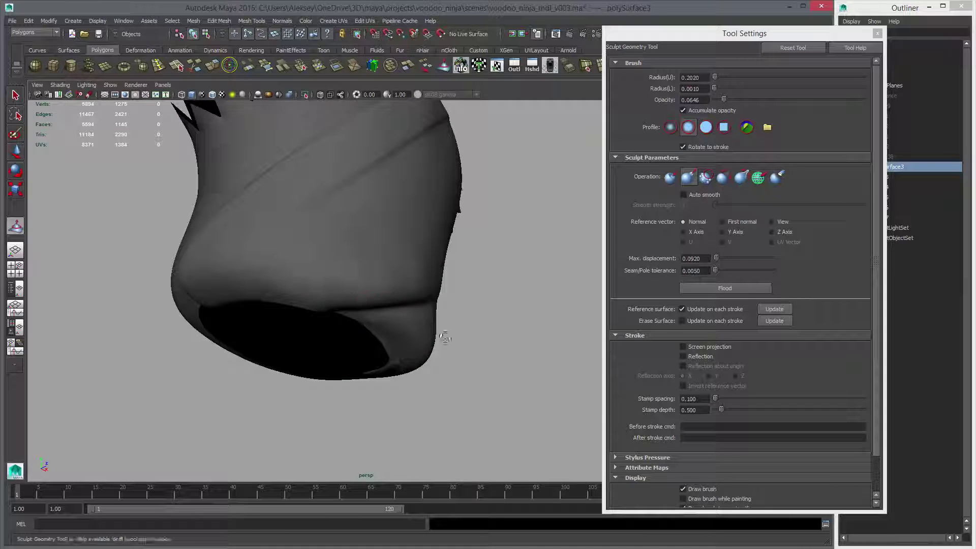
{"action": "left_click_drag", "start_coordinate": [444, 335], "coordinate": [351, 328], "text": "alt"}
{"action": "left_click_drag", "start_coordinate": [483, 328], "coordinate": [321, 309], "text": "alt"}
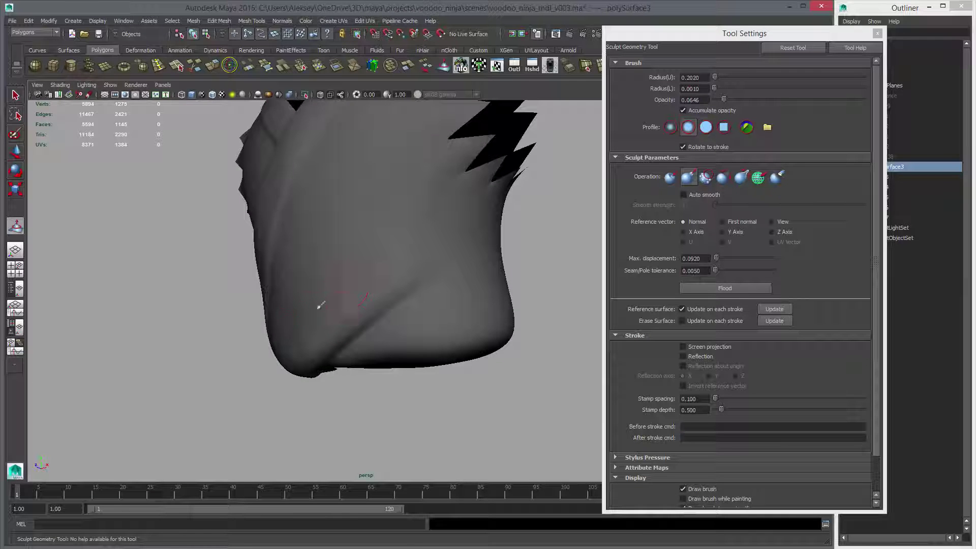
Sculpt subtle folds running from the crease up towards the jagged side opening.
{"action": "left_click_drag", "start_coordinate": [402, 320], "coordinate": [359, 292], "text": "alt"}
{"action": "mouse_move", "coordinate": [450, 357]}
{"action": "left_mouse_down", "text": "alt"}
{"action": "mouse_move", "coordinate": [484, 371]}
{"action": "mouse_move", "coordinate": [516, 366]}
{"action": "mouse_move", "coordinate": [403, 300]}
{"action": "mouse_move", "coordinate": [449, 265]}
{"action": "mouse_move", "coordinate": [371, 307]}
{"action": "mouse_move", "coordinate": [339, 310]}
{"action": "mouse_move", "coordinate": [410, 297]}
{"action": "mouse_move", "coordinate": [327, 370]}
{"action": "left_mouse_up", "text": "alt"}
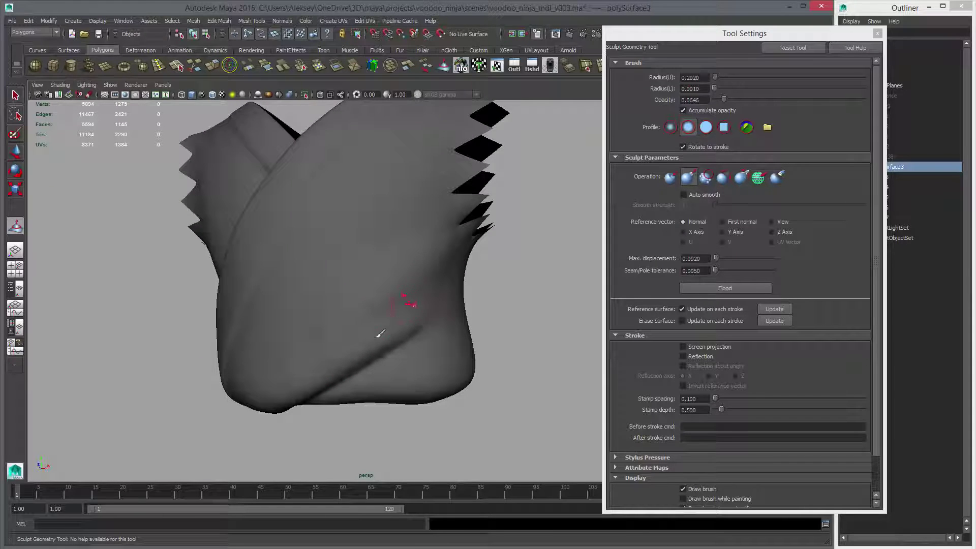
{"action": "left_click_drag", "start_coordinate": [381, 333], "coordinate": [368, 246], "text": "alt"}
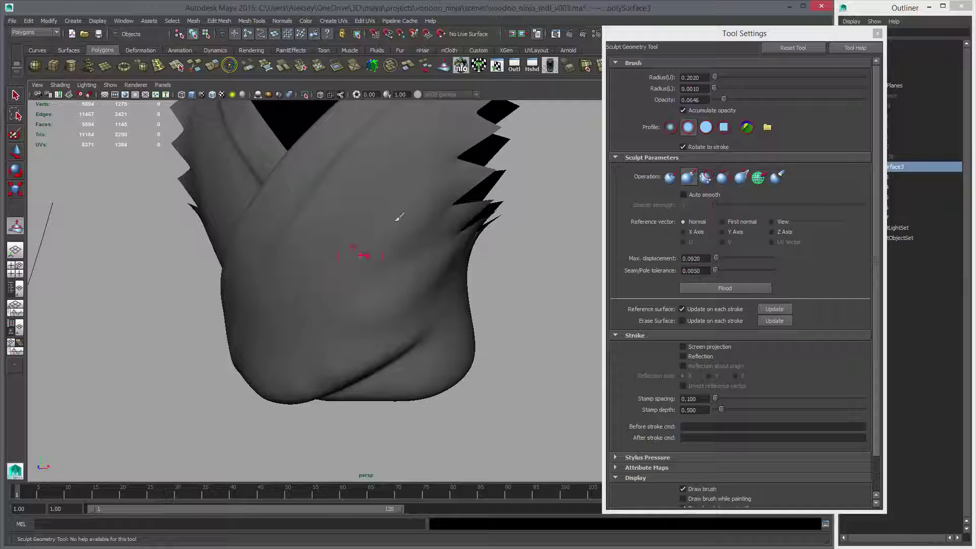
{"action": "left_click_drag", "start_coordinate": [370, 300], "coordinate": [421, 244], "text": "alt"}
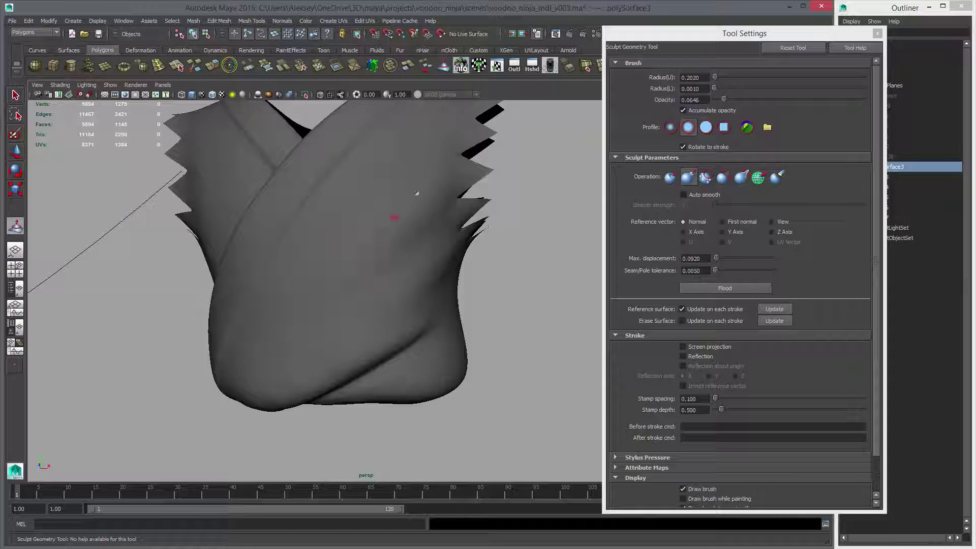
{"action": "left_click_drag", "start_coordinate": [385, 283], "coordinate": [423, 287], "text": "alt"}
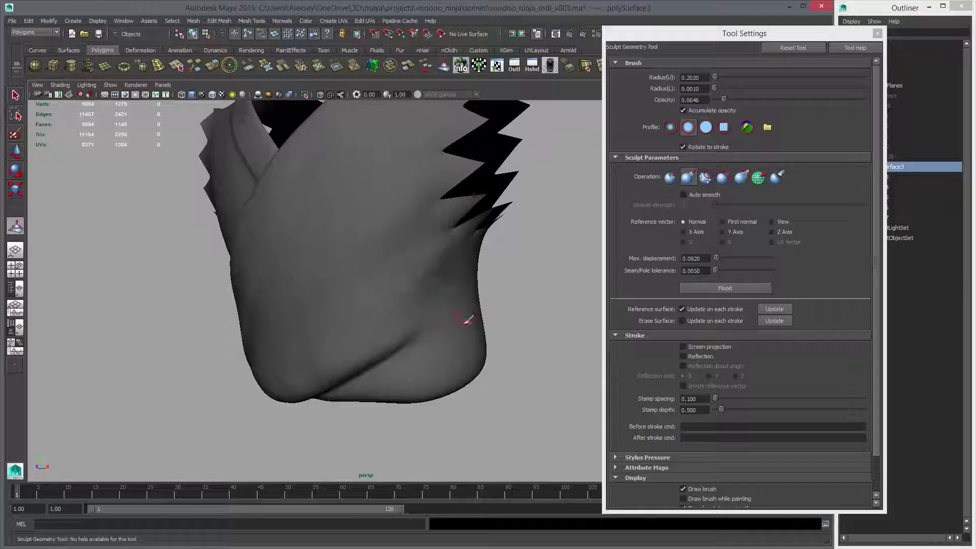
{"action": "left_click_drag", "start_coordinate": [467, 318], "coordinate": [370, 378], "text": "alt"}
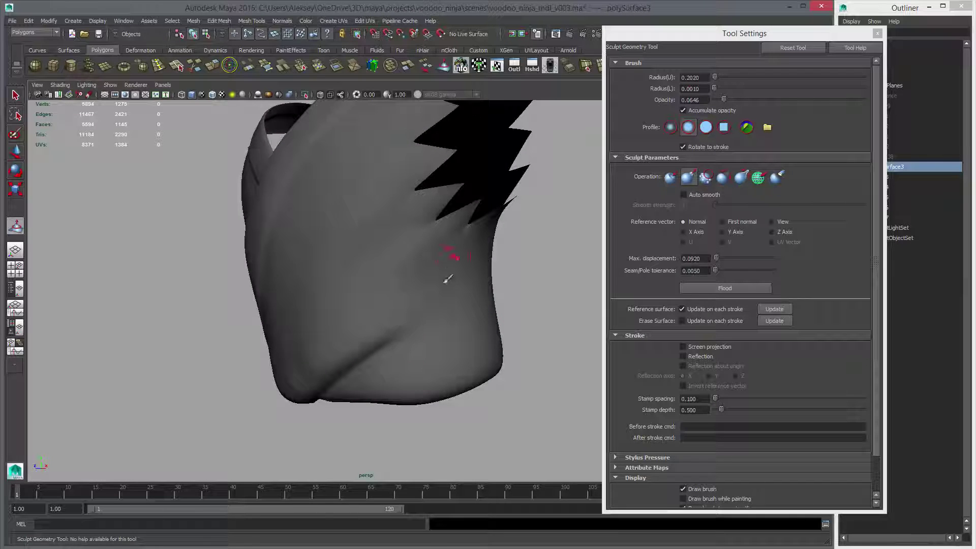
{"action": "left_click_drag", "start_coordinate": [447, 278], "coordinate": [436, 337], "text": "alt"}
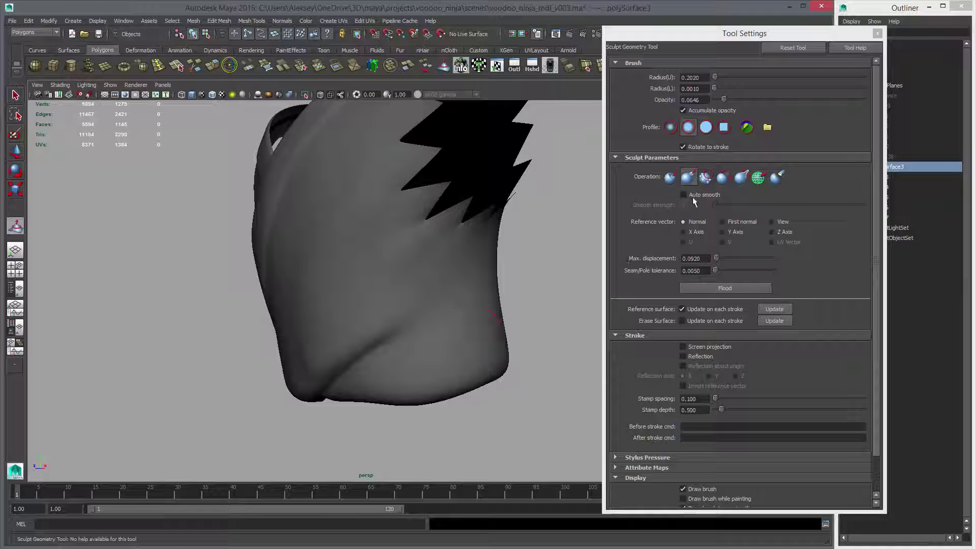
{"action": "left_click_drag", "start_coordinate": [447, 304], "coordinate": [432, 284], "text": "alt"}
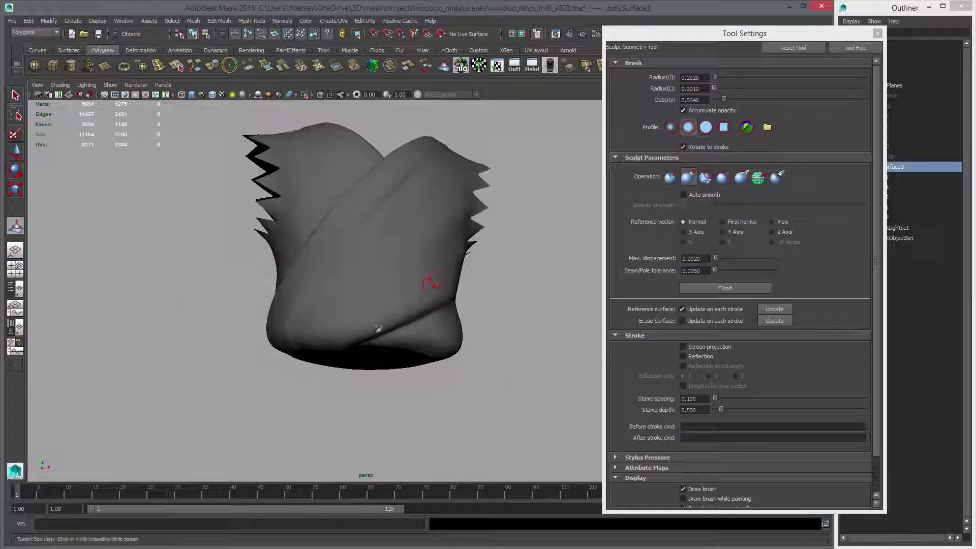
Examine the sculpted garment from the opposite side, the overlapping band and the back.
{"action": "mouse_move", "coordinate": [378, 329]}
{"action": "left_mouse_down", "text": "alt"}
{"action": "mouse_move", "coordinate": [383, 349]}
{"action": "mouse_move", "coordinate": [250, 366]}
{"action": "mouse_move", "coordinate": [272, 363]}
{"action": "mouse_move", "coordinate": [316, 327]}
{"action": "left_mouse_up", "text": "alt"}
{"action": "right_click_drag", "start_coordinate": [315, 326], "coordinate": [366, 320], "text": "alt"}
{"action": "left_click_drag", "start_coordinate": [366, 320], "coordinate": [406, 313], "text": "alt"}
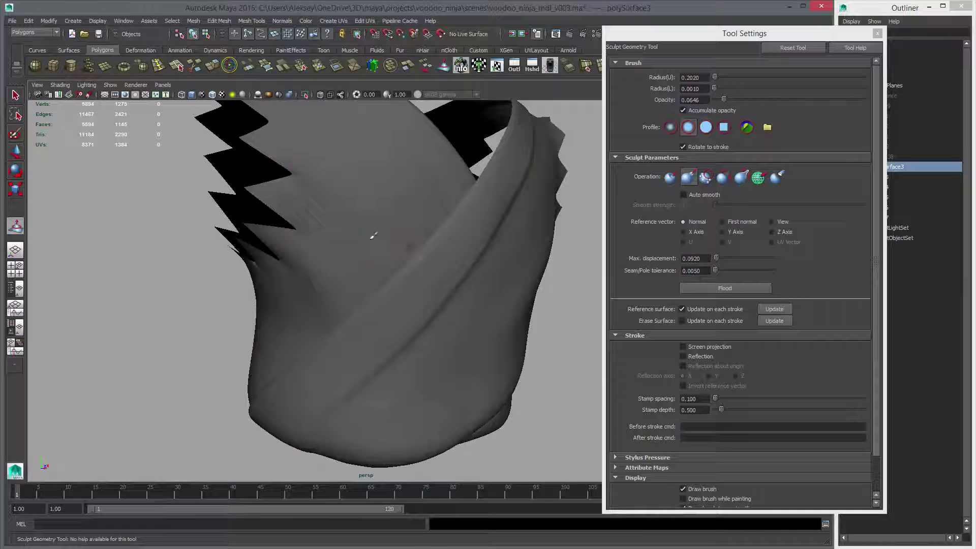
{"action": "mouse_move", "coordinate": [342, 257]}
{"action": "left_mouse_down", "text": "alt"}
{"action": "mouse_move", "coordinate": [474, 202]}
{"action": "mouse_move", "coordinate": [407, 285]}
{"action": "mouse_move", "coordinate": [336, 294]}
{"action": "mouse_move", "coordinate": [353, 279]}
{"action": "mouse_move", "coordinate": [307, 324]}
{"action": "left_mouse_up", "text": "alt"}
{"action": "scroll", "coordinate": [306, 324], "scroll_direction": "down", "scroll_amount": 4}
{"action": "left_click_drag", "start_coordinate": [401, 305], "coordinate": [277, 313], "text": "alt"}
{"action": "scroll", "coordinate": [349, 322], "scroll_direction": "up", "scroll_amount": 4}
{"action": "left_click_drag", "start_coordinate": [349, 321], "coordinate": [296, 319], "text": "alt"}
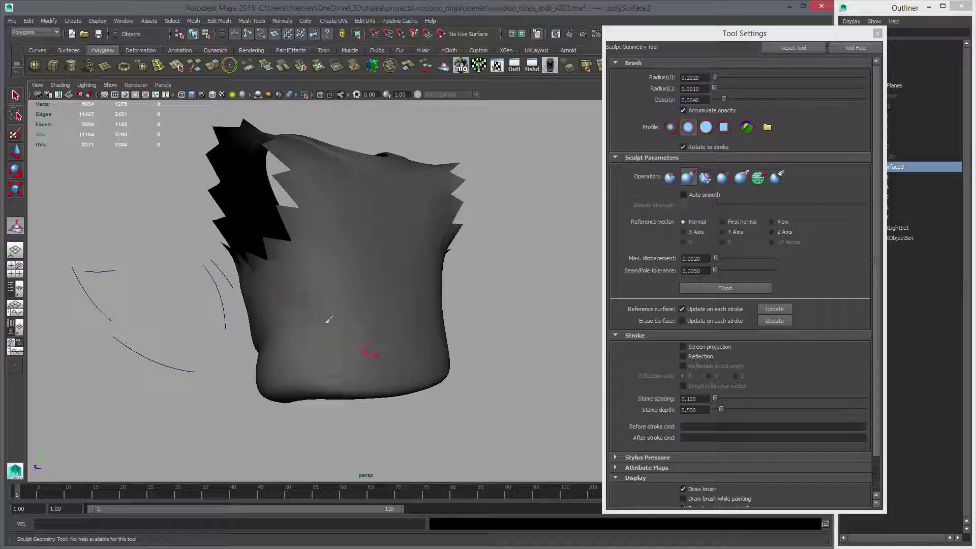
Examine the garment's back, waist and jagged side openings from several angles.
{"action": "mouse_move", "coordinate": [348, 341]}
{"action": "left_mouse_down", "text": "alt"}
{"action": "mouse_move", "coordinate": [337, 371]}
{"action": "mouse_move", "coordinate": [441, 299]}
{"action": "left_mouse_up", "text": "alt"}
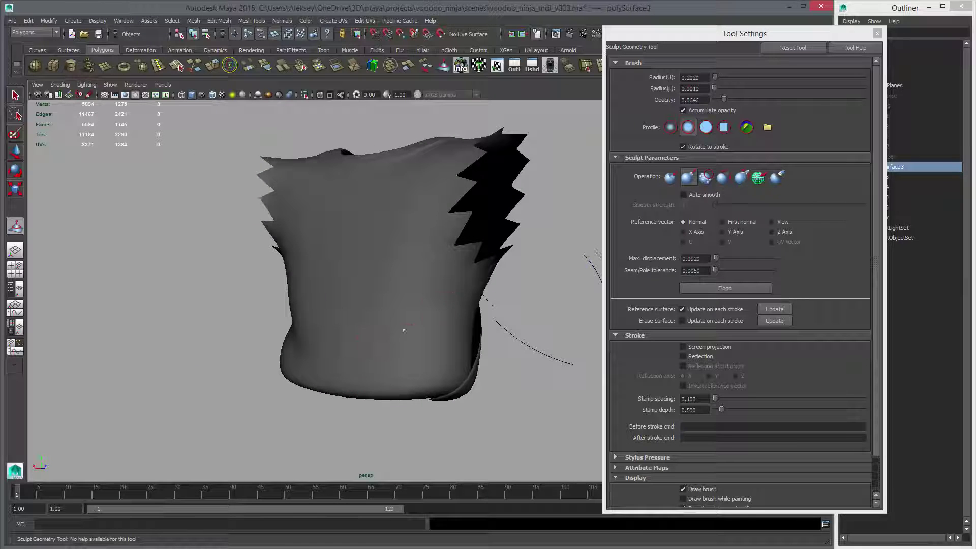
{"action": "left_click_drag", "start_coordinate": [384, 347], "coordinate": [375, 346], "text": "alt"}
{"action": "mouse_move", "coordinate": [344, 350]}
{"action": "left_mouse_down", "text": "alt"}
{"action": "mouse_move", "coordinate": [366, 370]}
{"action": "mouse_move", "coordinate": [398, 355]}
{"action": "mouse_move", "coordinate": [354, 335]}
{"action": "left_mouse_up", "text": "alt"}
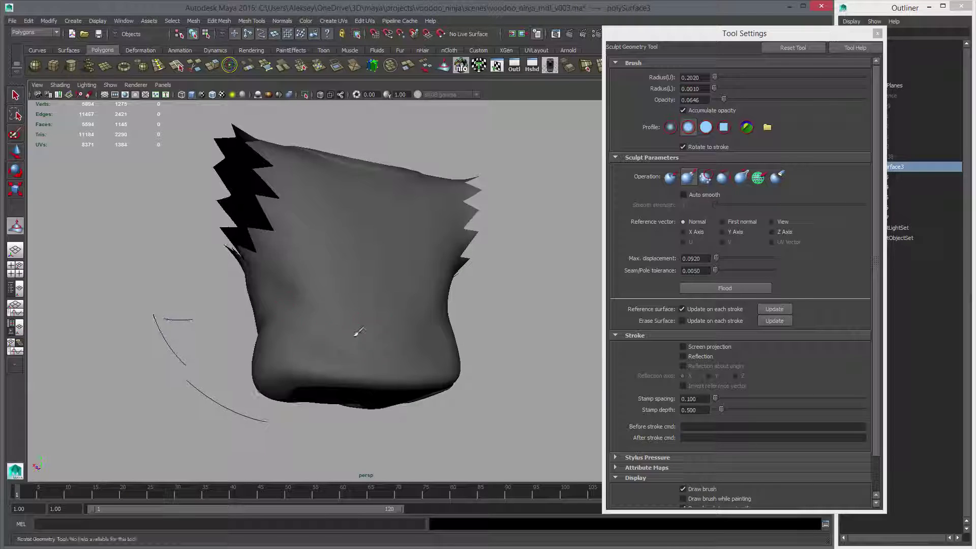
{"action": "left_click_drag", "start_coordinate": [454, 333], "coordinate": [365, 349], "text": "alt"}
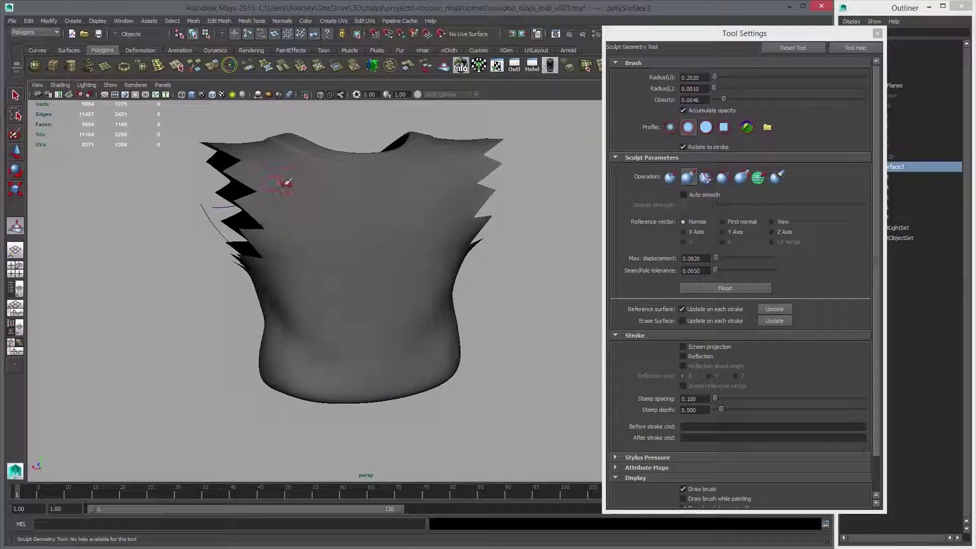
{"action": "left_click_drag", "start_coordinate": [380, 267], "coordinate": [441, 191], "text": "alt"}
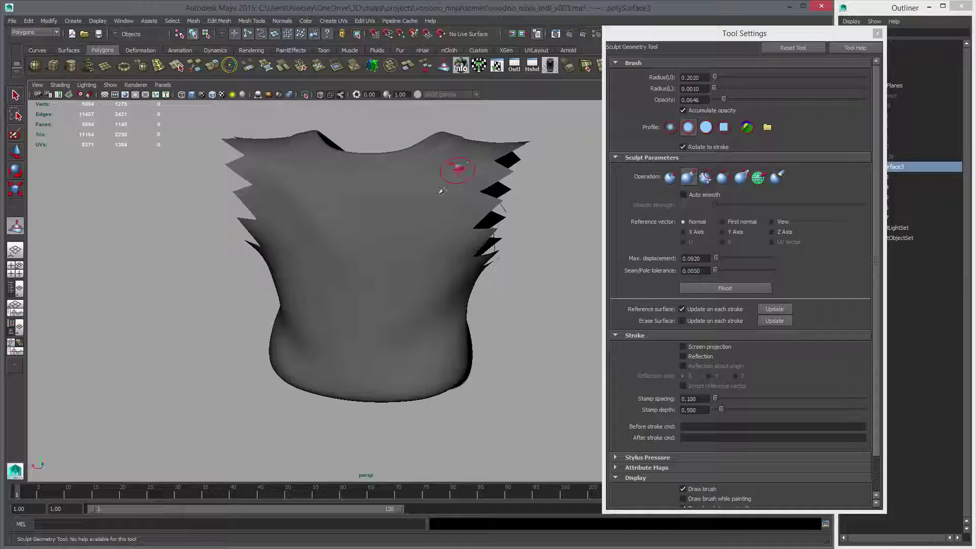
{"action": "mouse_move", "coordinate": [369, 329]}
{"action": "left_mouse_down", "text": "alt"}
{"action": "mouse_move", "coordinate": [389, 303]}
{"action": "mouse_move", "coordinate": [370, 264]}
{"action": "mouse_move", "coordinate": [720, 119]}
{"action": "mouse_move", "coordinate": [721, 100]}
{"action": "left_mouse_up", "text": "alt"}
{"action": "mouse_move", "coordinate": [456, 258]}
{"action": "left_mouse_down", "text": "alt"}
{"action": "mouse_move", "coordinate": [388, 285]}
{"action": "mouse_move", "coordinate": [380, 270]}
{"action": "mouse_move", "coordinate": [396, 265]}
{"action": "left_mouse_up", "text": "alt"}
Set the sculpt brush radius to 0.4451 and opacity to 0.0612, undoing a trial stroke made at 0.5 opacity.
{"action": "left_click_drag", "start_coordinate": [721, 99], "coordinate": [858, 107]}
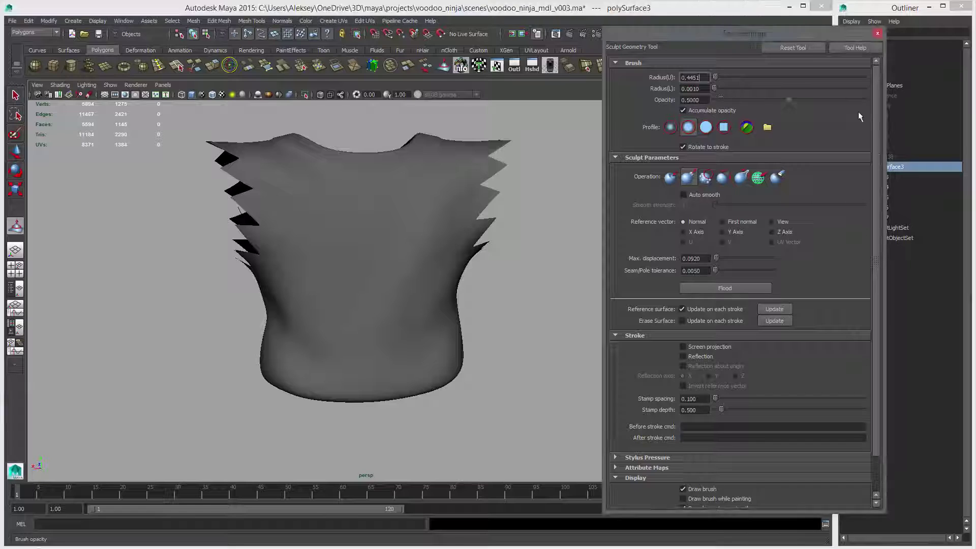
{"action": "mouse_move", "coordinate": [386, 333]}
{"action": "left_mouse_down", "text": "alt"}
{"action": "mouse_move", "coordinate": [418, 374]}
{"action": "mouse_move", "coordinate": [393, 371]}
{"action": "left_mouse_up", "text": "alt"}
{"action": "left_click_drag", "start_coordinate": [401, 305], "coordinate": [336, 315]}
{"action": "key", "text": "ctrl+z"}
{"action": "left_click_drag", "start_coordinate": [805, 99], "coordinate": [725, 107]}
Sculpt the garment's lower back lightly with the large brush, undoing the last stroke.
{"action": "left_click_drag", "start_coordinate": [457, 303], "coordinate": [429, 264], "text": "alt"}
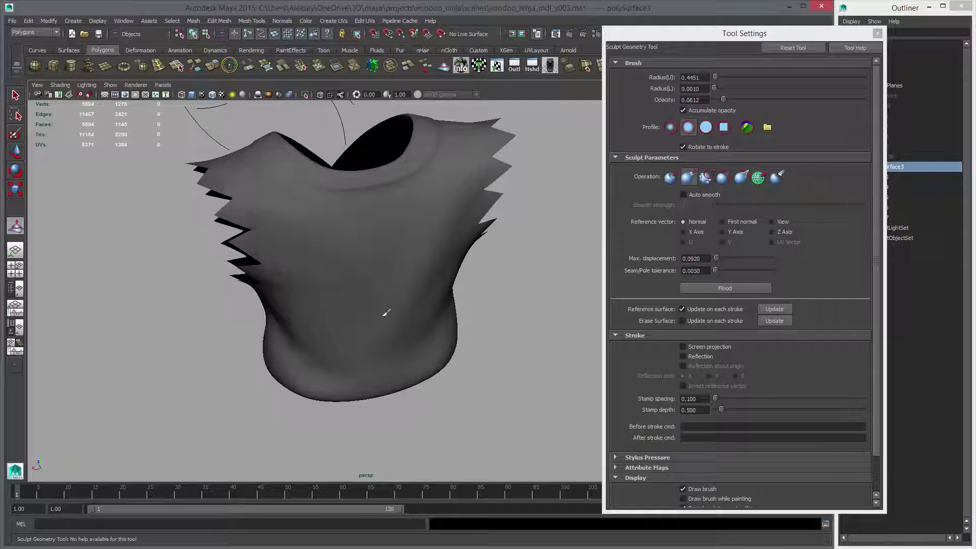
{"action": "mouse_move", "coordinate": [372, 291]}
{"action": "left_mouse_down", "text": "alt"}
{"action": "mouse_move", "coordinate": [409, 337]}
{"action": "mouse_move", "coordinate": [407, 318]}
{"action": "mouse_move", "coordinate": [306, 322]}
{"action": "left_mouse_up", "text": "alt"}
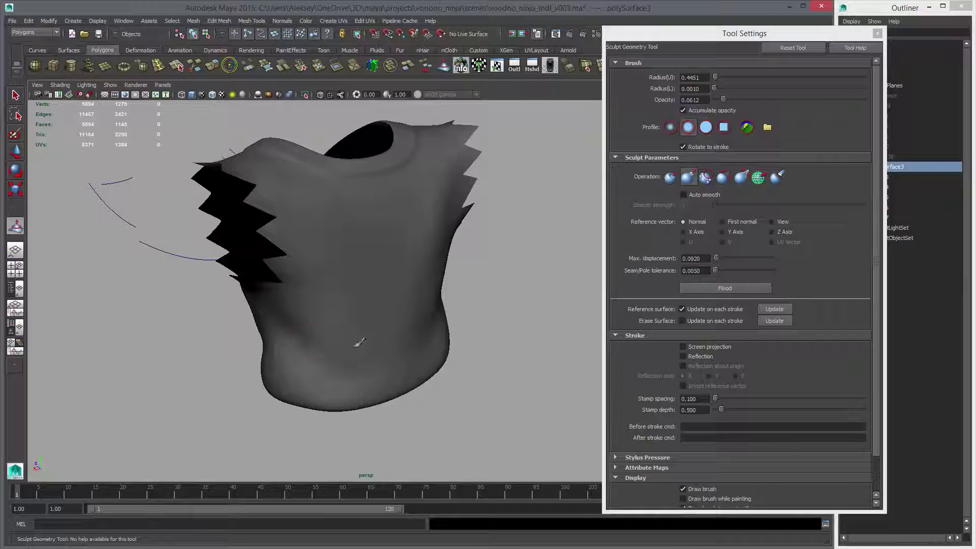
{"action": "left_click_drag", "start_coordinate": [430, 355], "coordinate": [378, 316], "text": "alt"}
{"action": "left_click_drag", "start_coordinate": [402, 261], "coordinate": [348, 318], "text": "alt"}
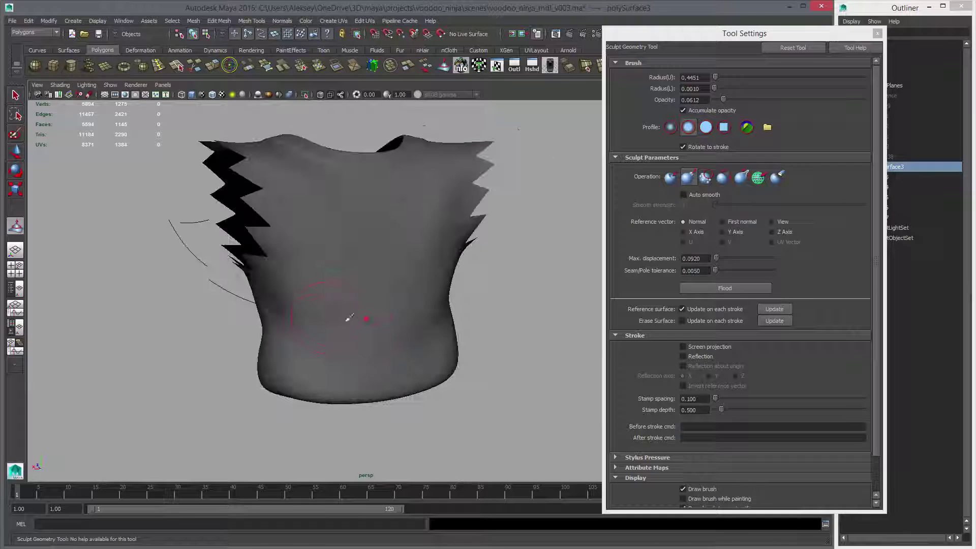
{"action": "mouse_move", "coordinate": [379, 349]}
{"action": "left_mouse_down", "text": "alt"}
{"action": "mouse_move", "coordinate": [364, 321]}
{"action": "mouse_move", "coordinate": [389, 351]}
{"action": "mouse_move", "coordinate": [446, 383]}
{"action": "mouse_move", "coordinate": [460, 378]}
{"action": "mouse_move", "coordinate": [370, 356]}
{"action": "left_mouse_up", "text": "alt"}
{"action": "key", "text": "ctrl+z"}
Reduce the brush radius to 0.1854 and refine the surface above the hem at the garment's back.
{"action": "right_click_drag", "start_coordinate": [370, 355], "coordinate": [414, 374], "text": "alt"}
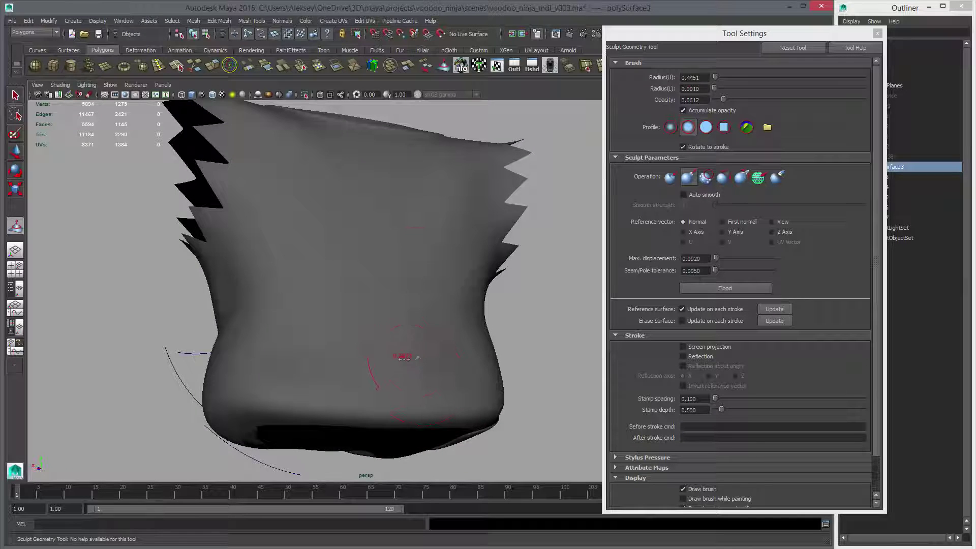
{"action": "left_click_drag", "start_coordinate": [397, 362], "coordinate": [394, 361]}
{"action": "left_click_drag", "start_coordinate": [394, 368], "coordinate": [407, 353], "text": "alt"}
{"action": "right_click_drag", "start_coordinate": [407, 353], "coordinate": [436, 359], "text": "alt"}
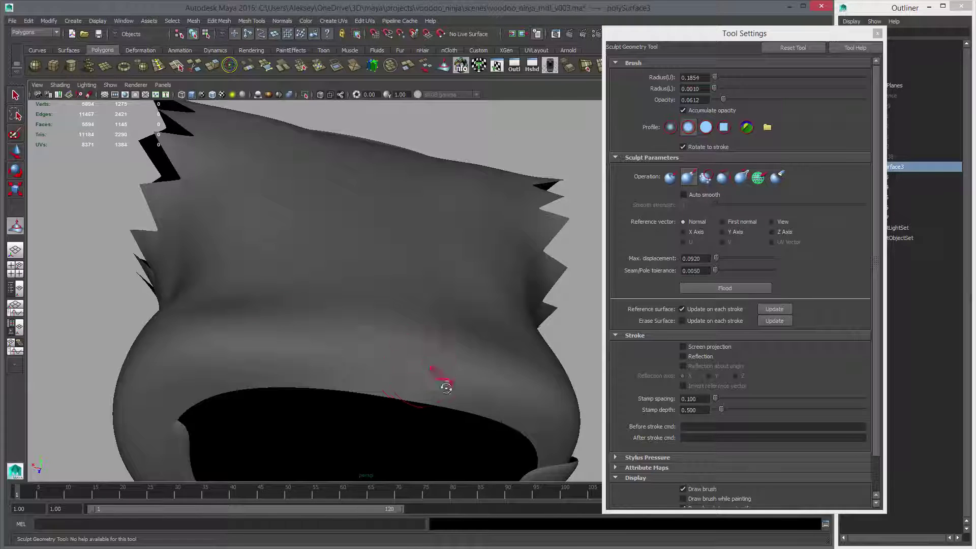
{"action": "left_click_drag", "start_coordinate": [436, 381], "coordinate": [387, 353], "text": "alt"}
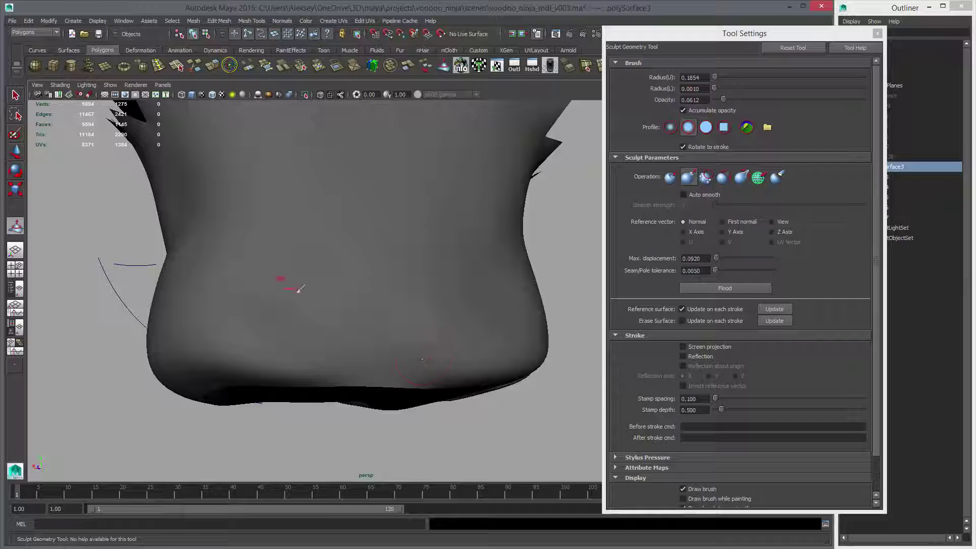
{"action": "left_click_drag", "start_coordinate": [497, 386], "coordinate": [318, 325], "text": "alt"}
Refine the front hem around the lower end of the diagonal crease with light sculpt strokes.
{"action": "right_click_drag", "start_coordinate": [366, 315], "coordinate": [429, 307], "text": "alt"}
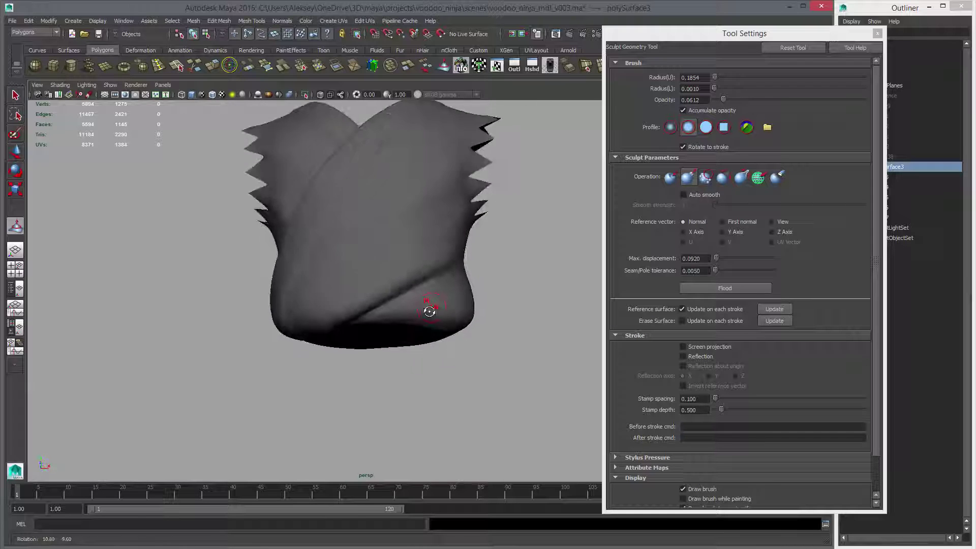
{"action": "left_click_drag", "start_coordinate": [429, 307], "coordinate": [339, 292], "text": "alt"}
{"action": "left_click_drag", "start_coordinate": [418, 312], "coordinate": [390, 348], "text": "alt"}
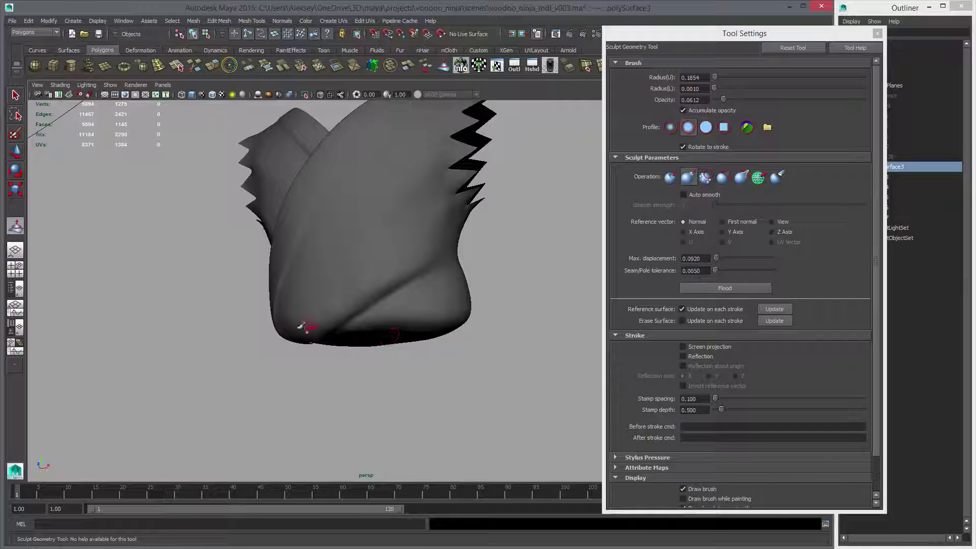
{"action": "left_click_drag", "start_coordinate": [414, 271], "coordinate": [383, 315], "text": "alt"}
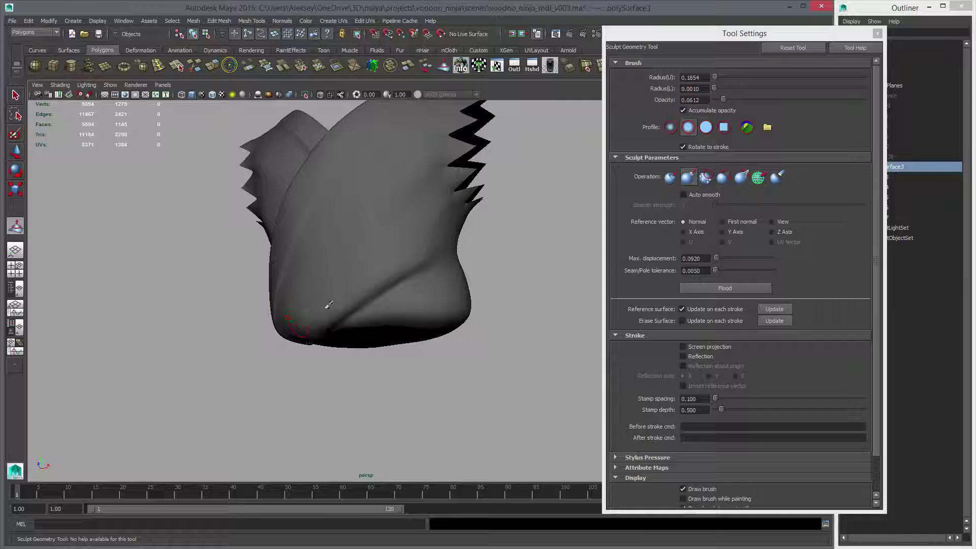
{"action": "left_click_drag", "start_coordinate": [406, 346], "coordinate": [419, 316], "text": "alt"}
{"action": "mouse_move", "coordinate": [401, 345]}
{"action": "right_mouse_down", "text": "alt"}
{"action": "mouse_move", "coordinate": [437, 340]}
{"action": "mouse_move", "coordinate": [542, 357]}
{"action": "right_mouse_up", "text": "alt"}
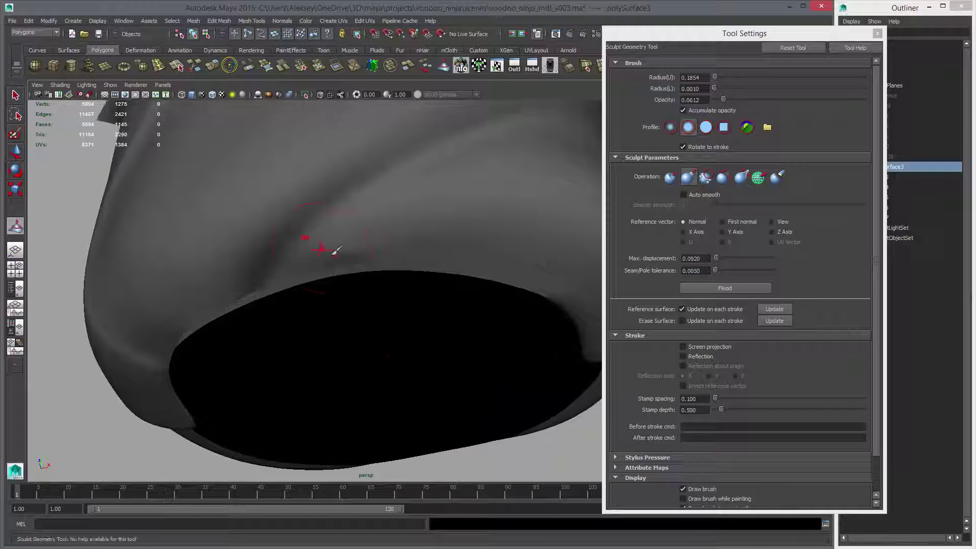
Switch to the Move tool, inspect the wireframe around the garment's lower opening, and close the tool settings.
{"action": "key", "text": "w"}
{"action": "scroll", "coordinate": [414, 272], "scroll_direction": "down", "scroll_amount": 2}
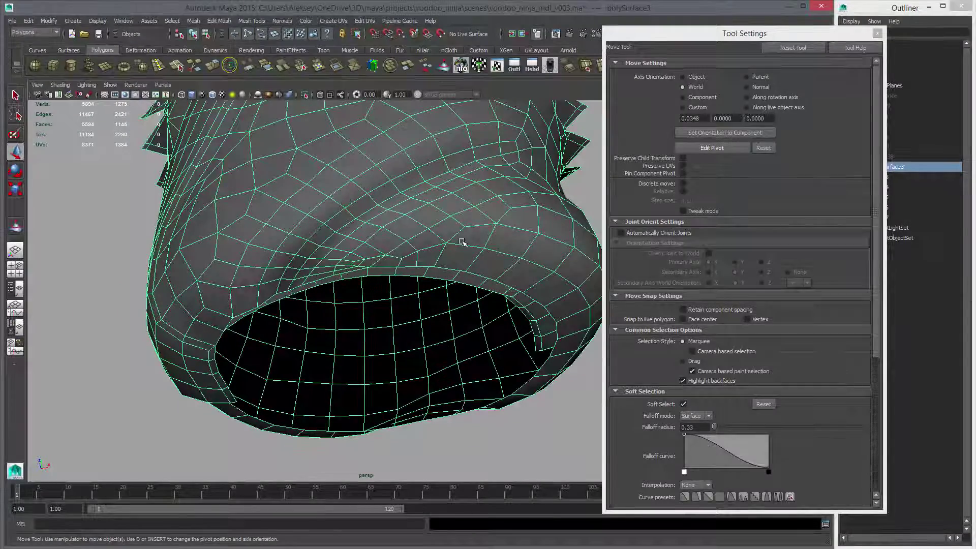
{"action": "left_click_drag", "start_coordinate": [461, 242], "coordinate": [489, 300], "text": "alt"}
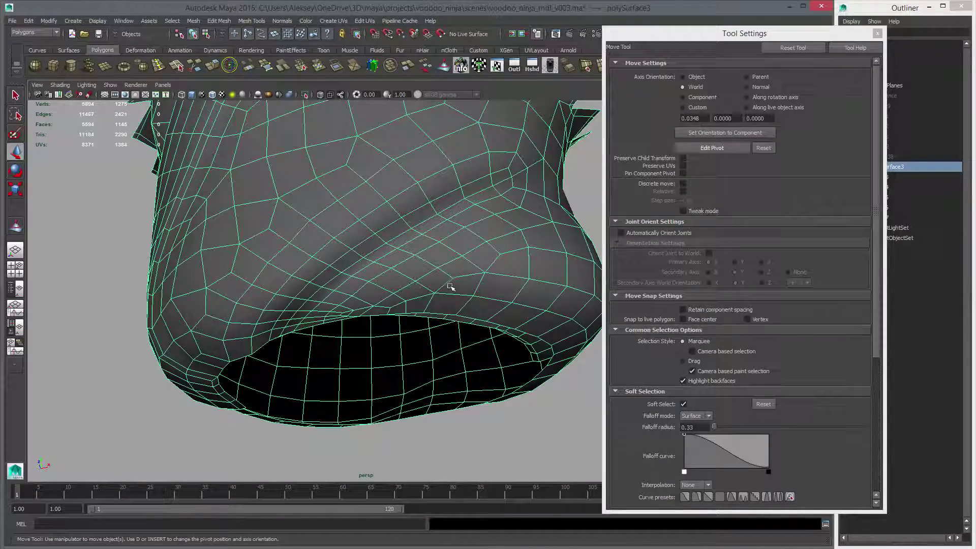
{"action": "right_click_drag", "start_coordinate": [530, 311], "coordinate": [401, 287], "text": "alt"}
{"action": "left_click_drag", "start_coordinate": [400, 287], "coordinate": [502, 336], "text": "alt"}
{"action": "left_click", "coordinate": [542, 318]}
{"action": "right_click_drag", "start_coordinate": [515, 350], "coordinate": [368, 327], "text": "alt"}
{"action": "left_click_drag", "start_coordinate": [368, 327], "coordinate": [371, 325], "text": "alt"}
{"action": "left_click", "coordinate": [429, 282]}
{"action": "left_click", "coordinate": [879, 34]}
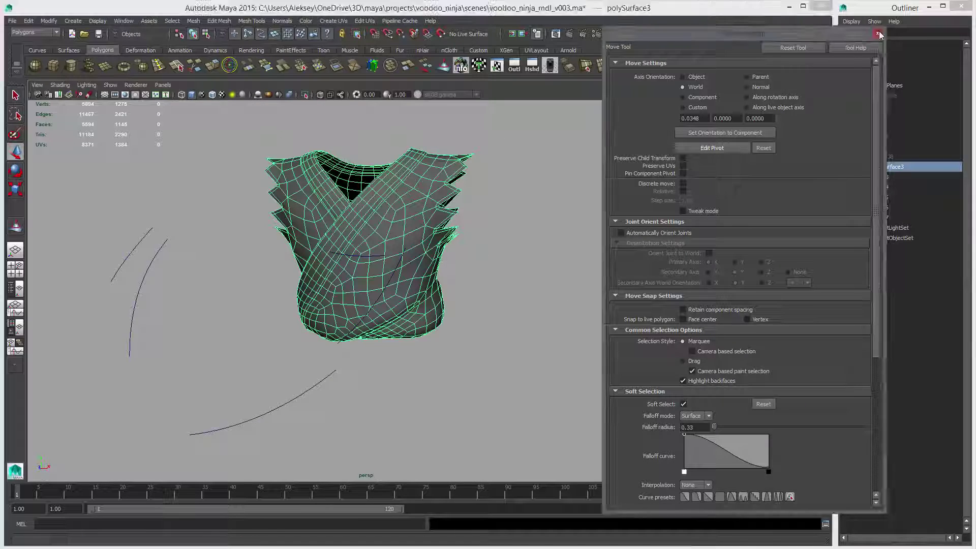
Frame the garment, turn on its smooth mesh preview, and examine it unselected from several angles.
{"action": "key", "text": "f"}
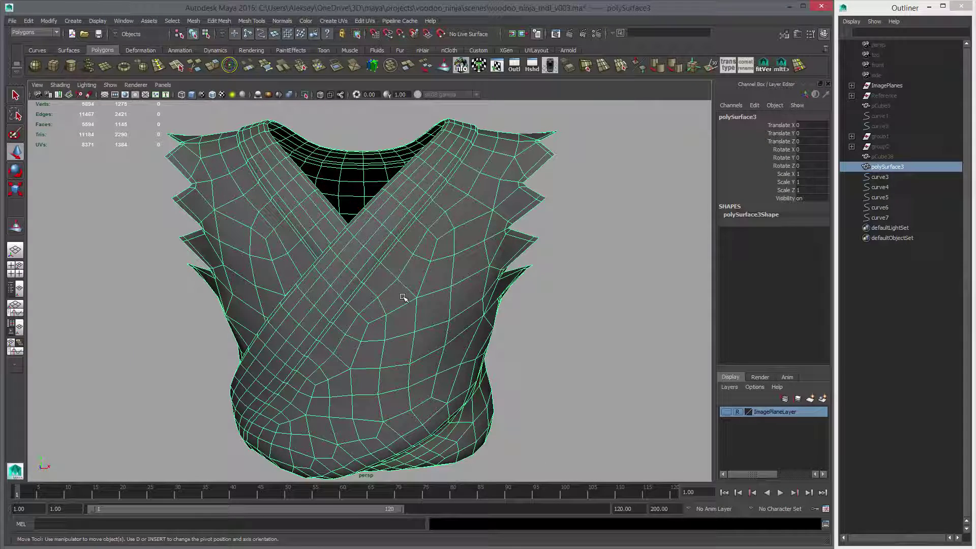
{"action": "left_click", "coordinate": [542, 328]}
{"action": "left_click", "coordinate": [414, 319]}
{"action": "key", "text": "3"}
{"action": "left_click", "coordinate": [577, 342]}
{"action": "right_click_drag", "start_coordinate": [564, 340], "coordinate": [346, 313], "text": "alt"}
{"action": "left_click_drag", "start_coordinate": [346, 312], "coordinate": [406, 317], "text": "alt"}
{"action": "right_click_drag", "start_coordinate": [407, 318], "coordinate": [157, 305], "text": "alt"}
{"action": "left_click_drag", "start_coordinate": [157, 305], "coordinate": [96, 287], "text": "alt"}
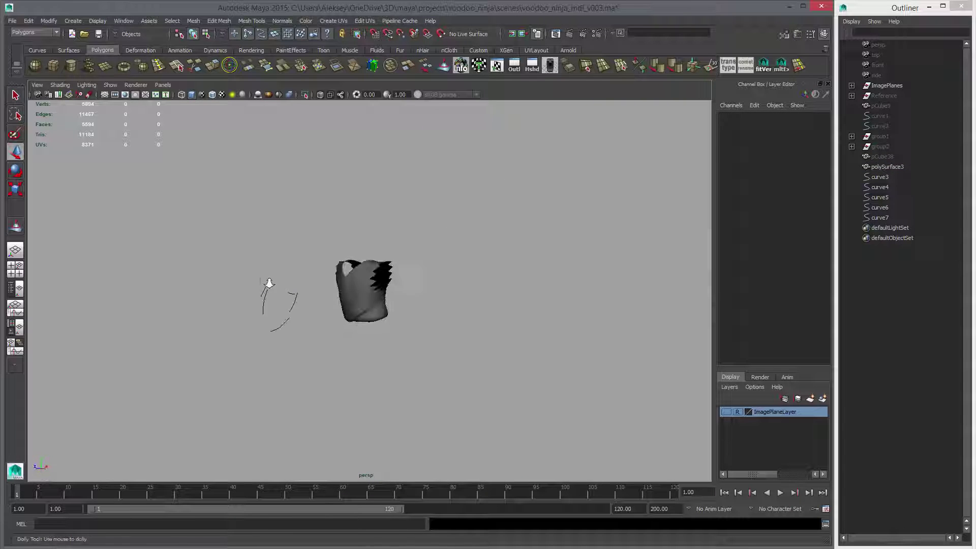
Unhide the character's body parts pCube9, group1, group2 and pCube38.
{"action": "right_click_drag", "start_coordinate": [269, 283], "coordinate": [315, 285], "text": "alt"}
{"action": "left_click_drag", "start_coordinate": [881, 156], "coordinate": [889, 131]}
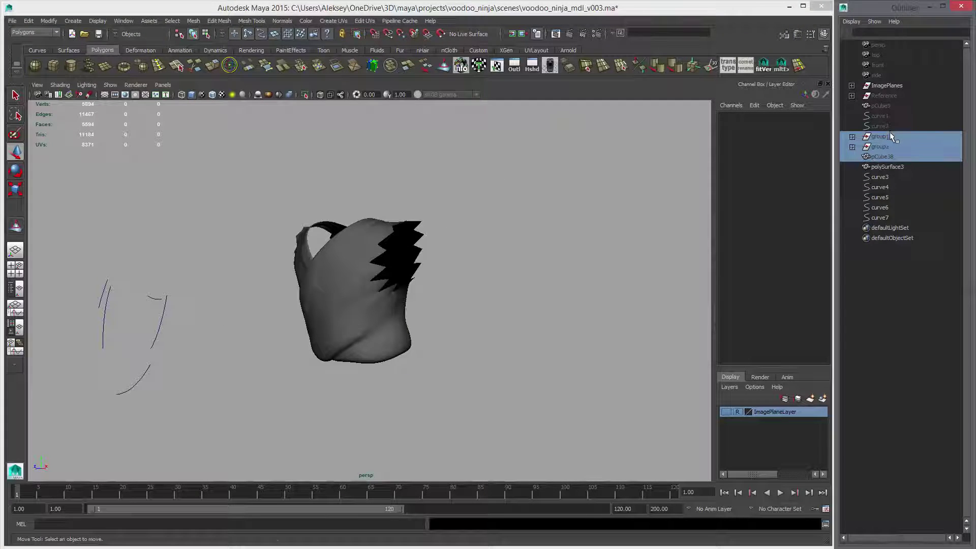
{"action": "left_click", "coordinate": [895, 105], "text": "ctrl"}
{"action": "key", "text": "shift+h"}
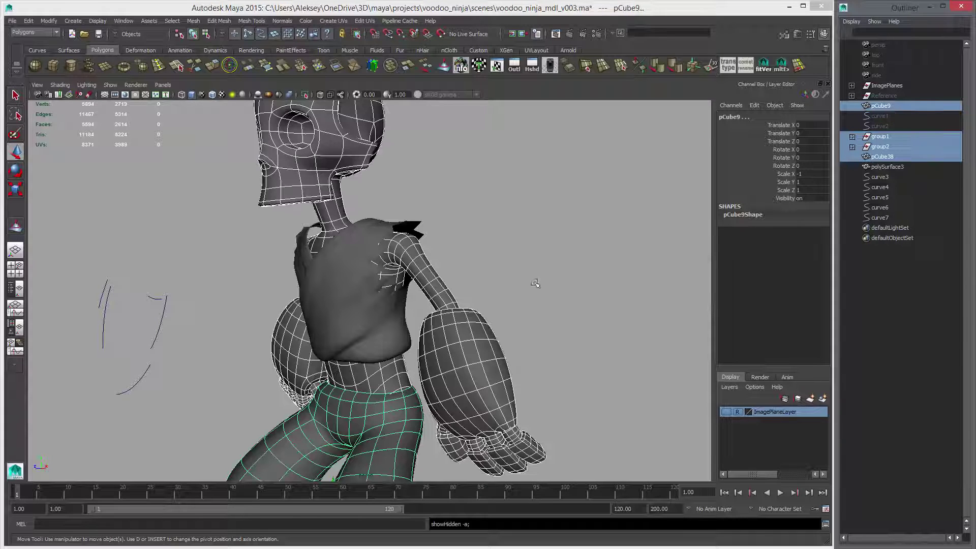
Collect curve1 to curve7 and parent them under the Reference group.
{"action": "left_click_drag", "start_coordinate": [881, 126], "coordinate": [880, 116]}
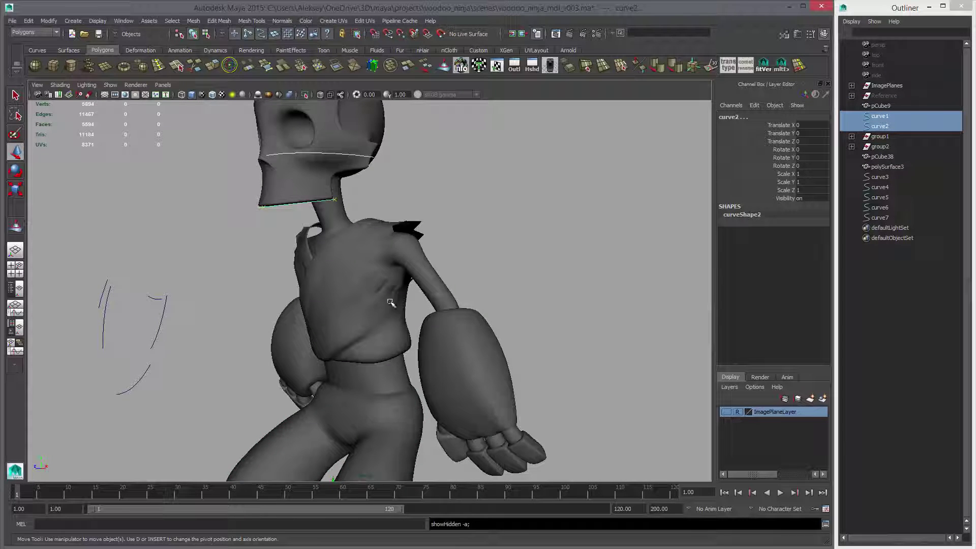
{"action": "left_click_drag", "start_coordinate": [390, 303], "coordinate": [459, 305], "text": "alt"}
{"action": "left_click", "coordinate": [886, 176], "text": "ctrl"}
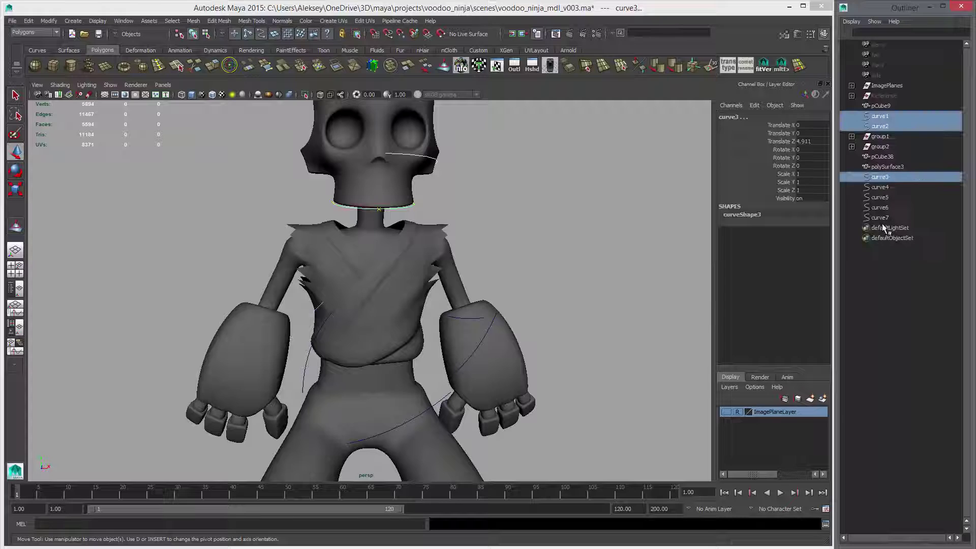
{"action": "left_click_drag", "start_coordinate": [884, 217], "coordinate": [883, 190], "text": "ctrl"}
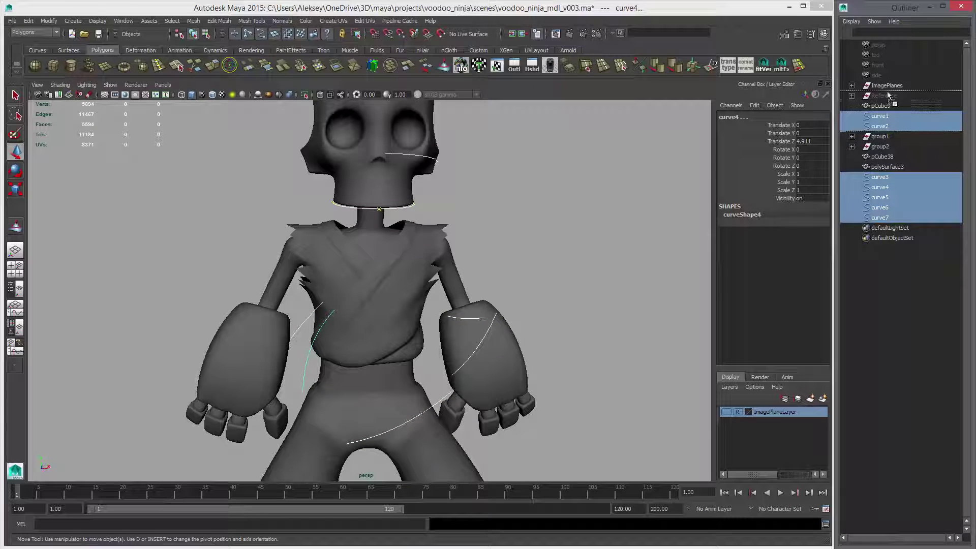
{"action": "middle_click_drag", "start_coordinate": [887, 98], "coordinate": [887, 96]}
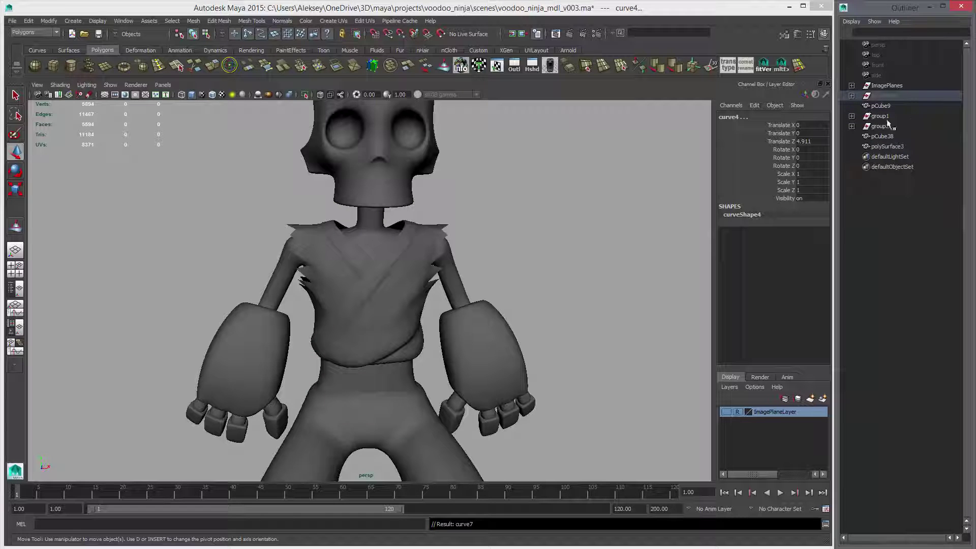
Examine how the wrapped garment fits the full character's torso.
{"action": "left_click_drag", "start_coordinate": [563, 264], "coordinate": [593, 285], "text": "alt"}
{"action": "right_click_drag", "start_coordinate": [595, 285], "coordinate": [628, 294], "text": "alt"}
{"action": "left_click_drag", "start_coordinate": [457, 285], "coordinate": [404, 325], "text": "alt"}
{"action": "right_click_drag", "start_coordinate": [404, 325], "coordinate": [298, 203], "text": "alt"}
{"action": "left_click_drag", "start_coordinate": [298, 203], "coordinate": [481, 276], "text": "alt"}
{"action": "scroll", "coordinate": [374, 305], "scroll_direction": "up", "scroll_amount": 5}
Extrude all faces of the unsmoothed garment inward with a Local Translate Z of about -0.073.
{"action": "left_click", "coordinate": [376, 302]}
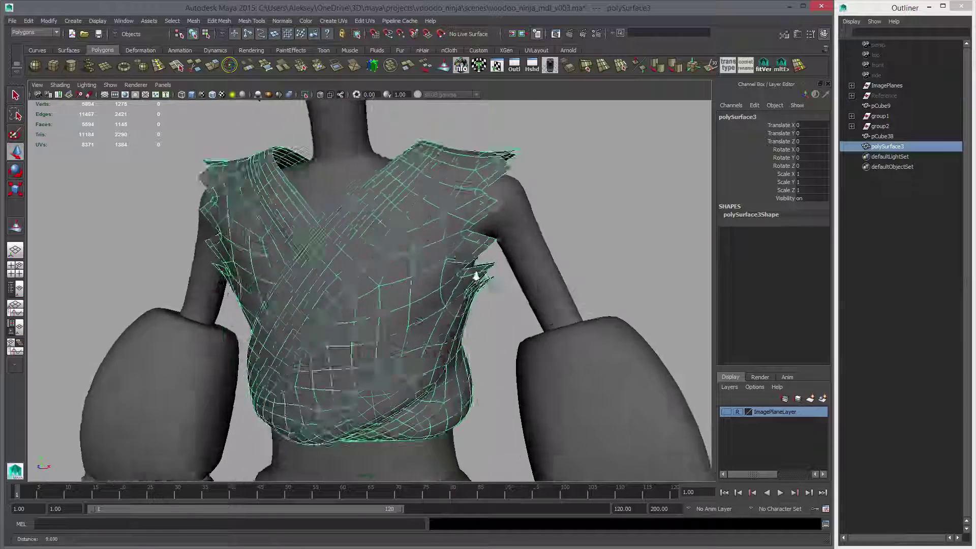
{"action": "scroll", "coordinate": [501, 279], "scroll_direction": "up", "scroll_amount": 3}
{"action": "right_click_drag", "start_coordinate": [501, 279], "coordinate": [392, 266], "text": "alt"}
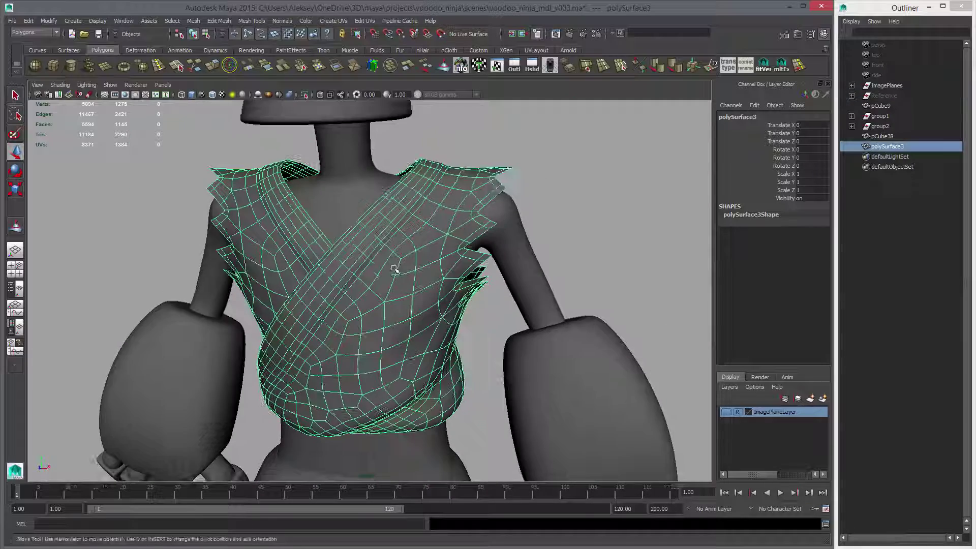
{"action": "left_click", "coordinate": [212, 65]}
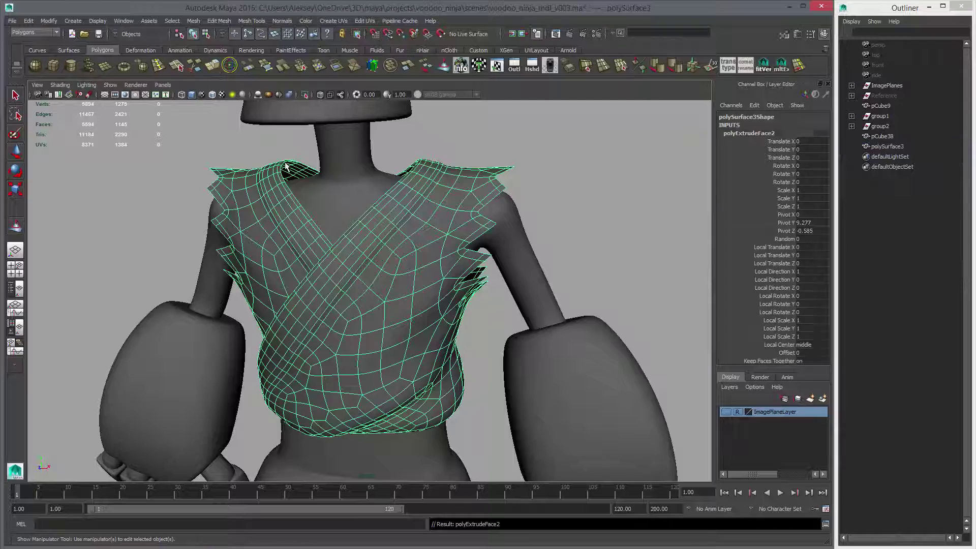
{"action": "key", "text": "1"}
{"action": "middle_click_drag", "start_coordinate": [422, 249], "coordinate": [392, 327], "text": "alt"}
{"action": "right_click_drag", "start_coordinate": [392, 327], "coordinate": [488, 165], "text": "alt"}
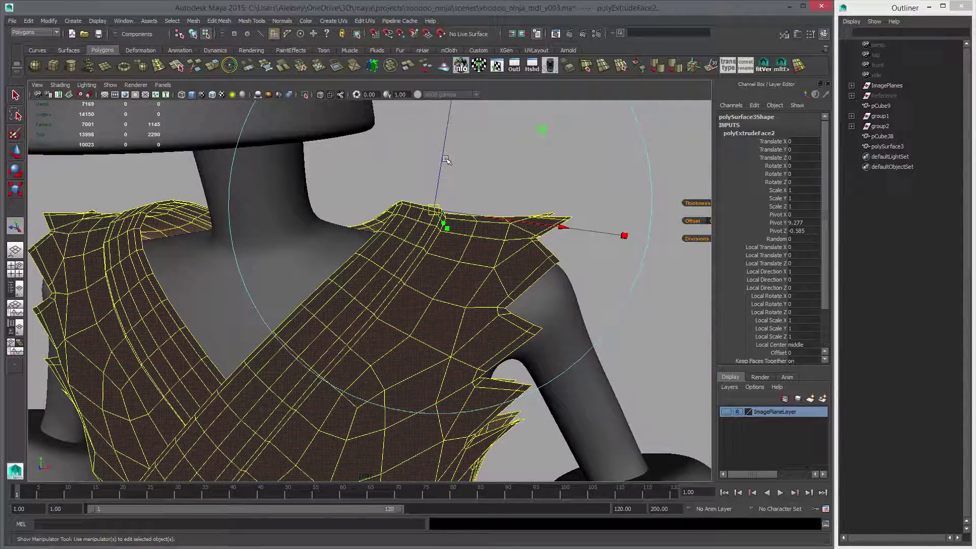
{"action": "left_click_drag", "start_coordinate": [446, 160], "coordinate": [509, 224]}
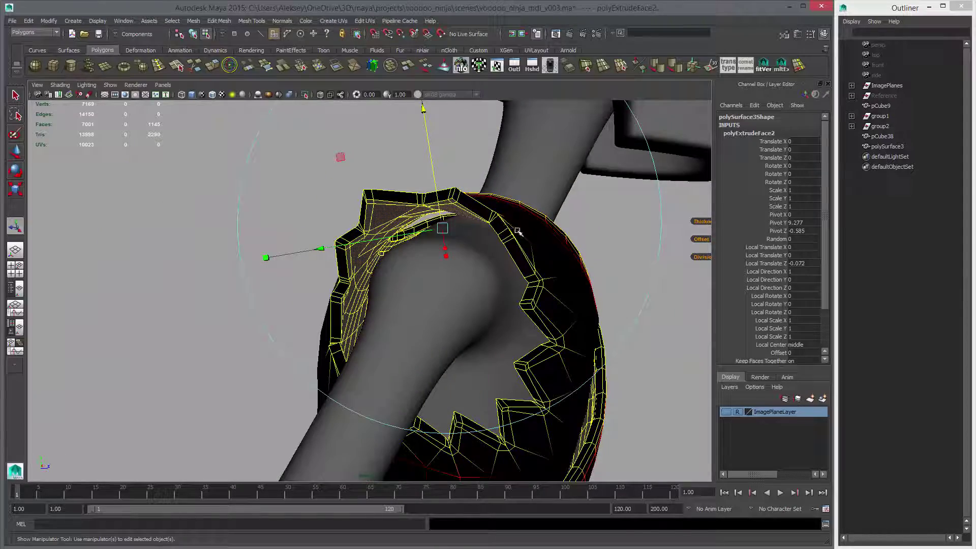
{"action": "middle_click_drag", "start_coordinate": [514, 230], "coordinate": [514, 231]}
{"action": "left_click_drag", "start_coordinate": [517, 240], "coordinate": [541, 265], "text": "alt"}
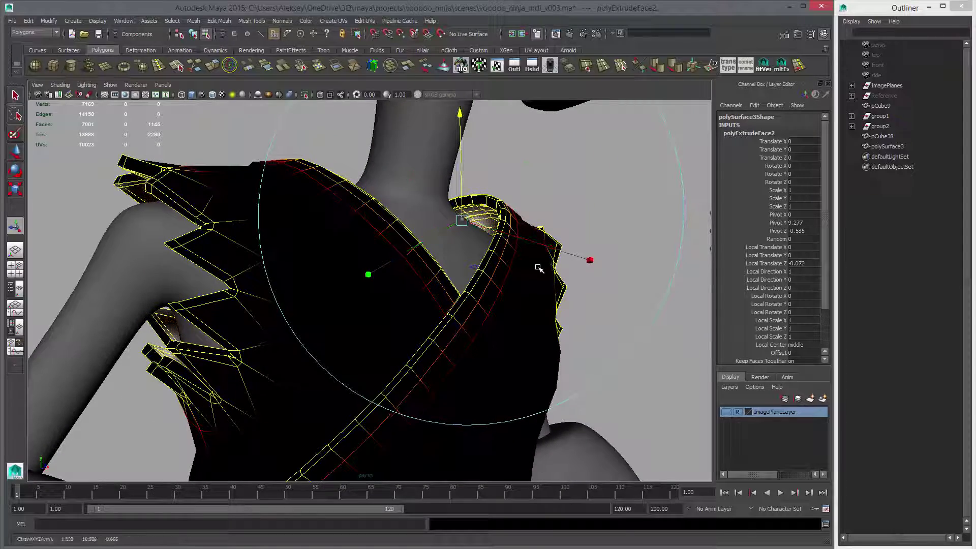
Try changing the garment extrusion's inward depth, and undo the change.
{"action": "middle_click_drag", "start_coordinate": [539, 268], "coordinate": [535, 269]}
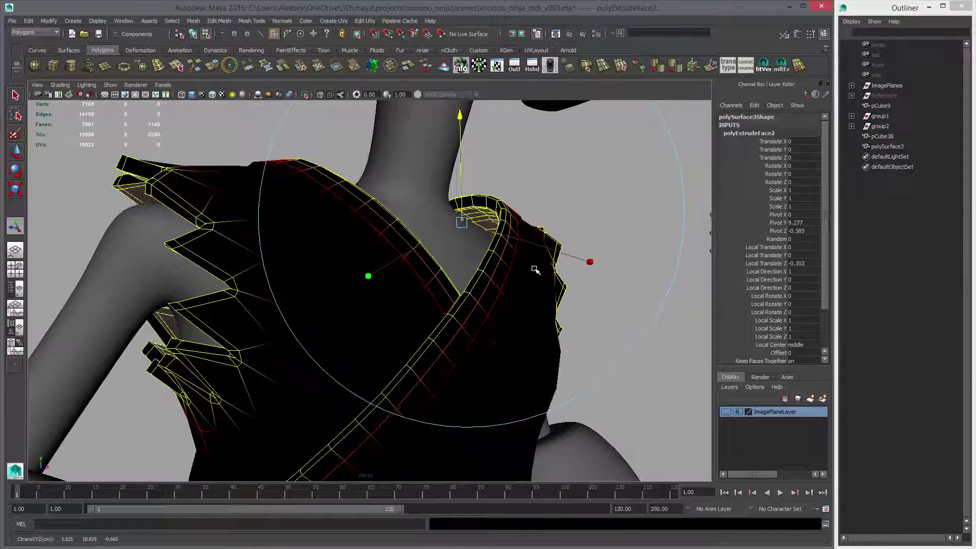
{"action": "left_click_drag", "start_coordinate": [568, 298], "coordinate": [385, 251], "text": "alt"}
{"action": "right_click_drag", "start_coordinate": [385, 250], "coordinate": [327, 265], "text": "alt"}
{"action": "key", "text": "ctrl+z"}
{"action": "key", "text": "ctrl+z"}
{"action": "key", "text": "ctrl+z"}
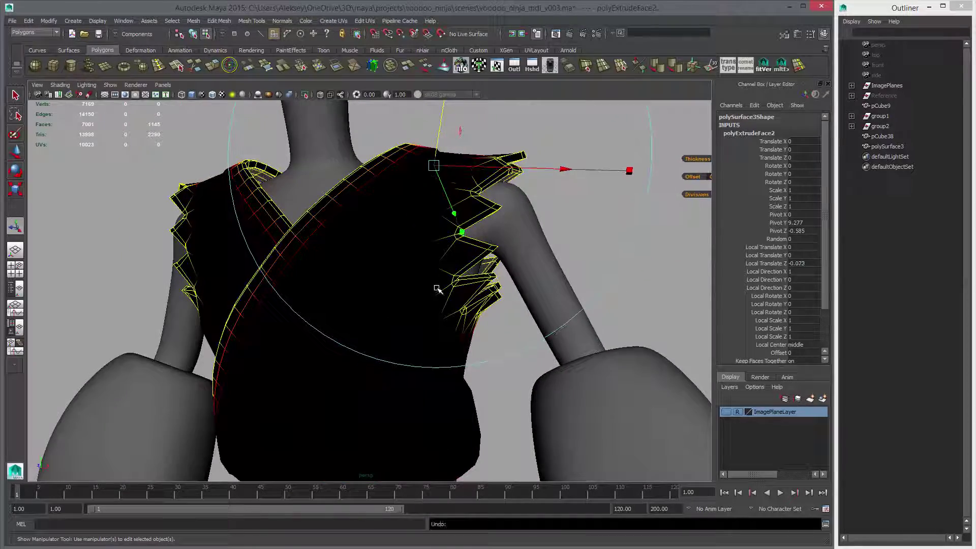
{"action": "left_click_drag", "start_coordinate": [414, 273], "coordinate": [442, 299], "text": "alt"}
{"action": "middle_click_drag", "start_coordinate": [442, 300], "coordinate": [444, 344], "text": "alt"}
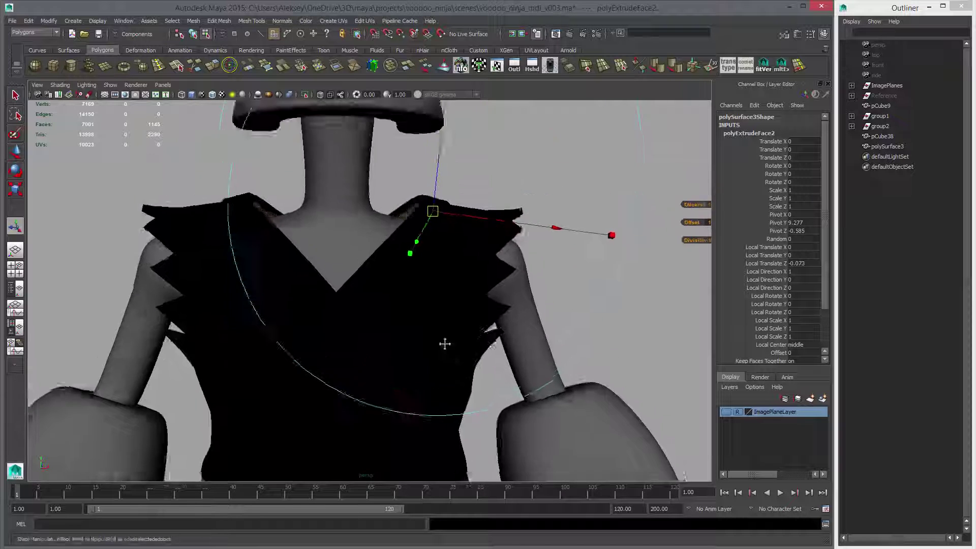
Set the garment extrusion's inward Local Translate Z to about -0.095 and return to object selection.
{"action": "right_click_drag", "start_coordinate": [444, 344], "coordinate": [488, 335], "text": "alt"}
{"action": "left_click_drag", "start_coordinate": [488, 335], "coordinate": [513, 308], "text": "alt"}
{"action": "left_click_drag", "start_coordinate": [435, 141], "coordinate": [435, 146]}
{"action": "right_click_drag", "start_coordinate": [542, 239], "coordinate": [451, 207], "text": "alt"}
{"action": "left_click_drag", "start_coordinate": [450, 207], "coordinate": [475, 220], "text": "alt"}
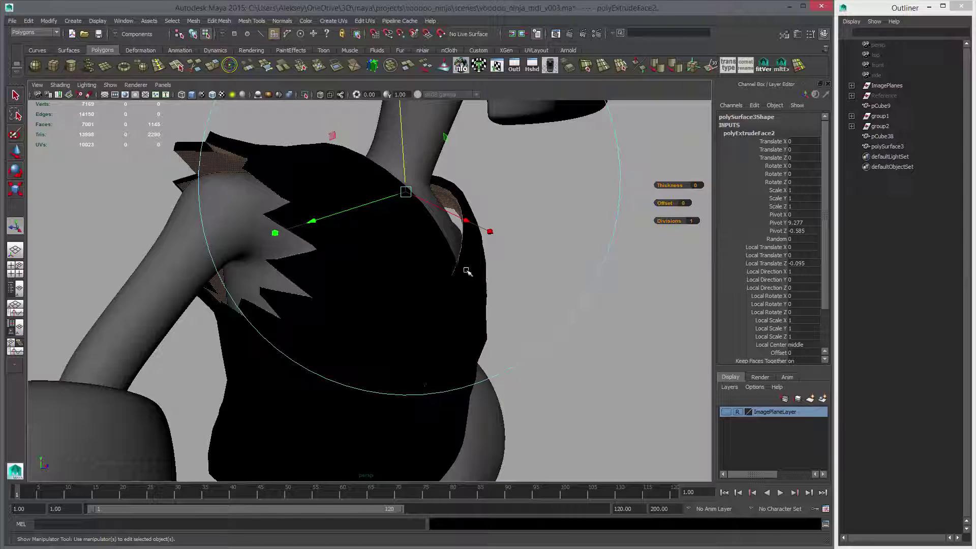
{"action": "right_click_drag", "start_coordinate": [467, 271], "coordinate": [514, 254]}
{"action": "left_click_drag", "start_coordinate": [513, 254], "coordinate": [540, 227], "text": "alt"}
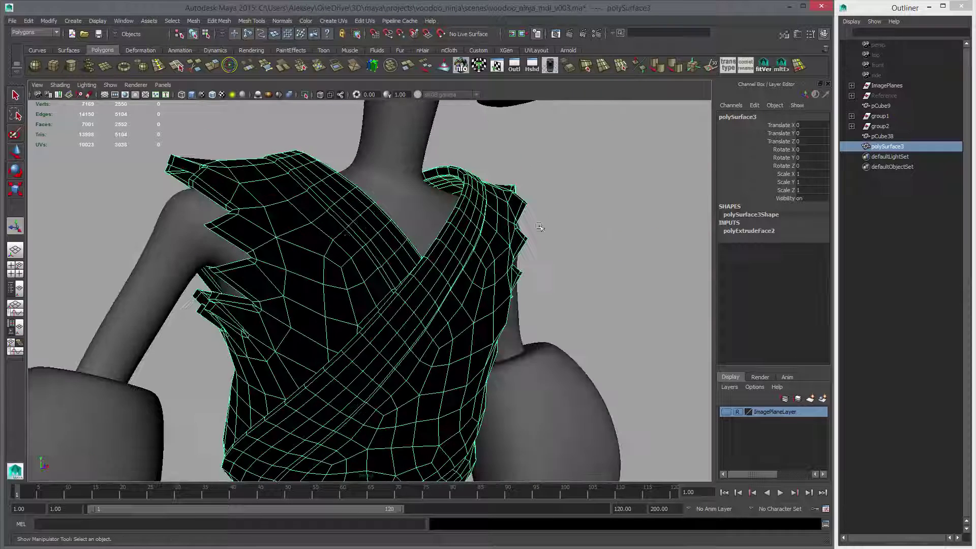
Reverse the extruded garment's normals, soften its edges, and display it in smooth mesh preview.
{"action": "left_click", "coordinate": [639, 67]}
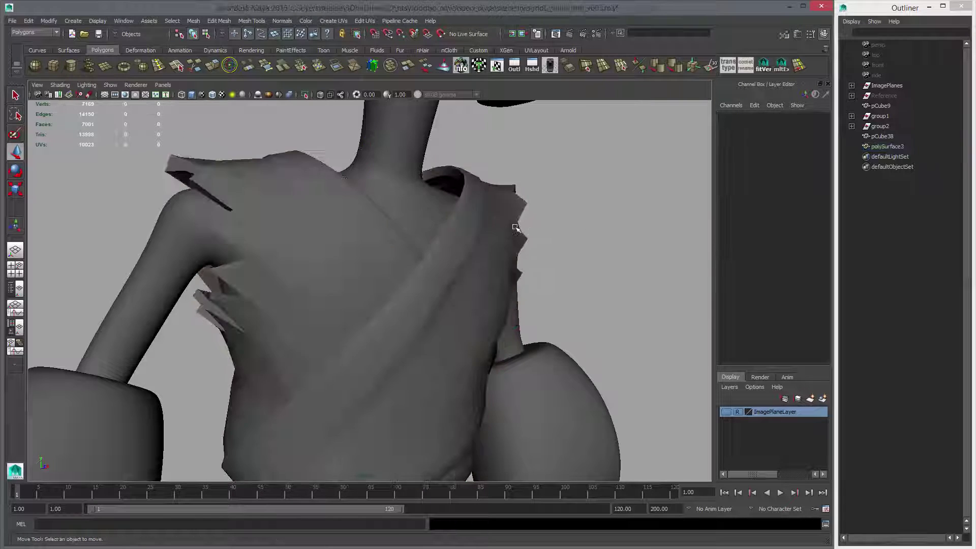
{"action": "left_click", "coordinate": [656, 66]}
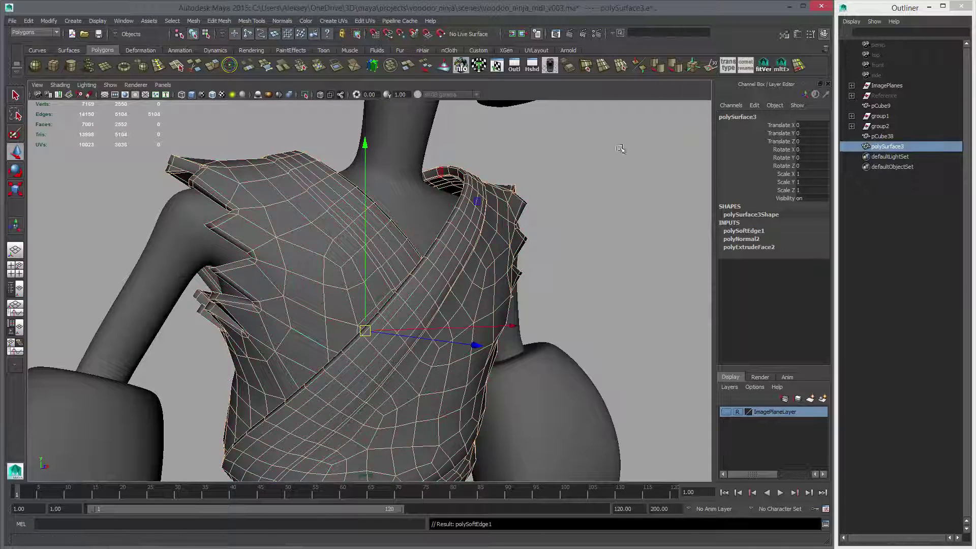
{"action": "left_click", "coordinate": [537, 203]}
{"action": "left_click", "coordinate": [507, 208]}
{"action": "key", "text": "3"}
{"action": "left_click", "coordinate": [624, 270]}
Examine the thickened, smoothed garment on the character from the front, sides and close to the waist.
{"action": "left_click_drag", "start_coordinate": [625, 270], "coordinate": [452, 208], "text": "alt"}
{"action": "left_click_drag", "start_coordinate": [522, 253], "coordinate": [488, 254], "text": "alt"}
{"action": "right_click_drag", "start_coordinate": [542, 304], "coordinate": [396, 277], "text": "alt"}
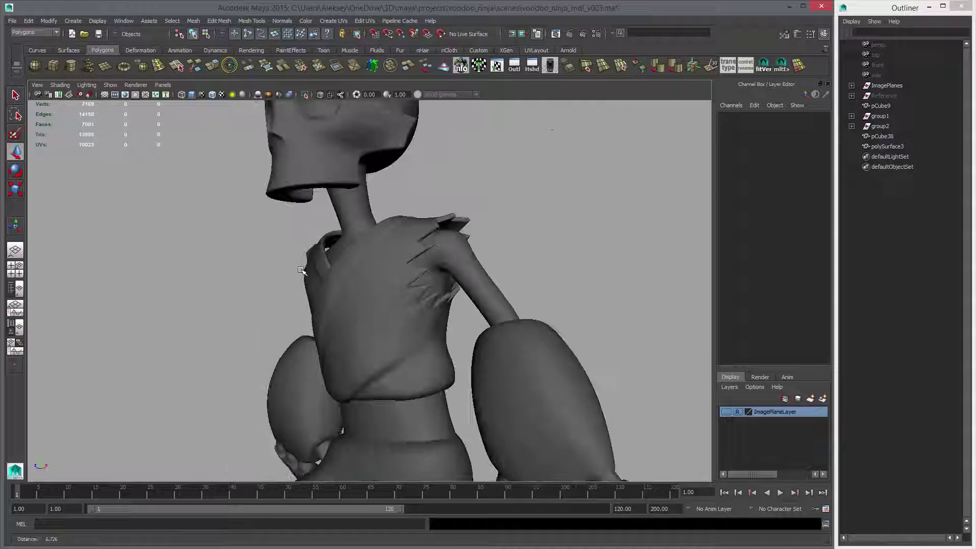
{"action": "left_click_drag", "start_coordinate": [360, 260], "coordinate": [410, 315], "text": "alt"}
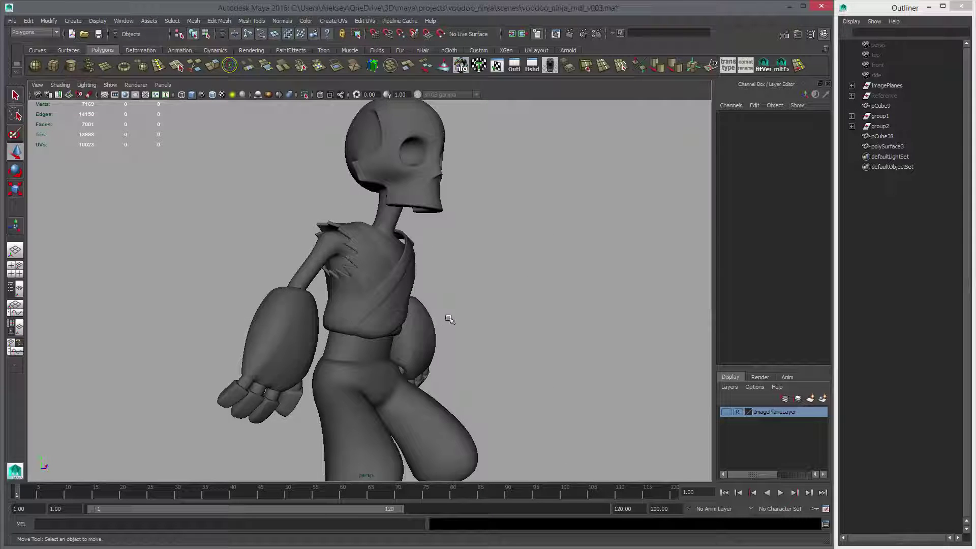
{"action": "left_click_drag", "start_coordinate": [510, 317], "coordinate": [461, 305], "text": "alt"}
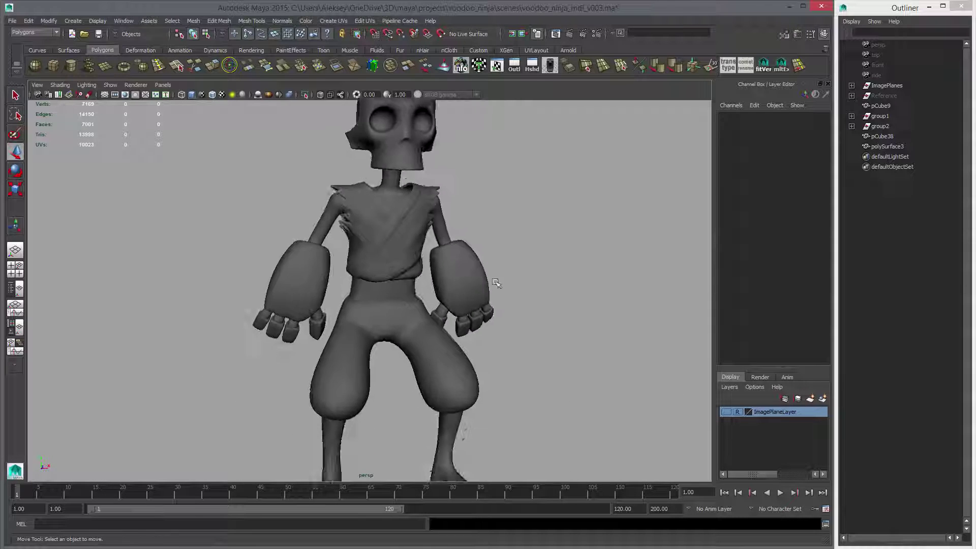
{"action": "right_click_drag", "start_coordinate": [395, 276], "coordinate": [446, 276], "text": "alt"}
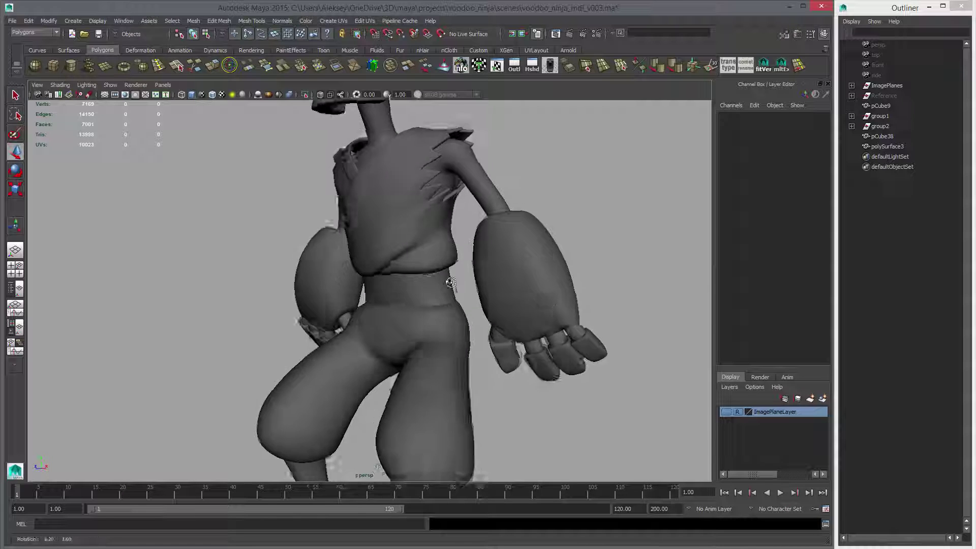
{"action": "left_click_drag", "start_coordinate": [285, 302], "coordinate": [410, 289], "text": "alt"}
{"action": "right_click_drag", "start_coordinate": [410, 290], "coordinate": [325, 289], "text": "alt"}
{"action": "left_click_drag", "start_coordinate": [127, 285], "coordinate": [335, 301], "text": "alt"}
{"action": "right_click_drag", "start_coordinate": [336, 301], "coordinate": [437, 304], "text": "alt"}
{"action": "middle_click_drag", "start_coordinate": [437, 304], "coordinate": [389, 385], "text": "alt"}
{"action": "right_click_drag", "start_coordinate": [355, 305], "coordinate": [387, 302], "text": "alt"}
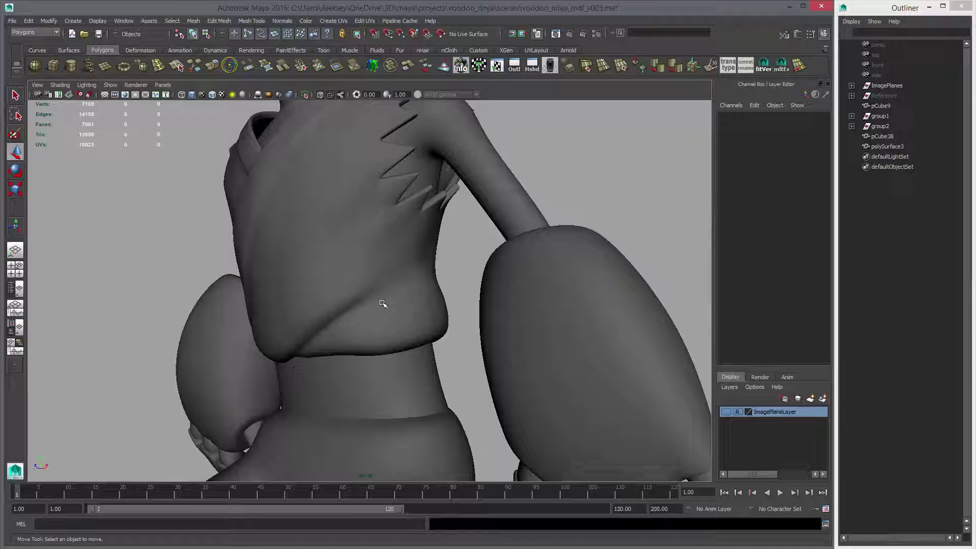
Touch up the diagonal wrap fold above the garment's lower front hem with the Sculpt Geometry Tool.
{"action": "left_click", "coordinate": [382, 303]}
{"action": "left_click_drag", "start_coordinate": [387, 325], "coordinate": [419, 320], "text": "alt"}
{"action": "right_click_drag", "start_coordinate": [418, 320], "coordinate": [447, 320], "text": "alt"}
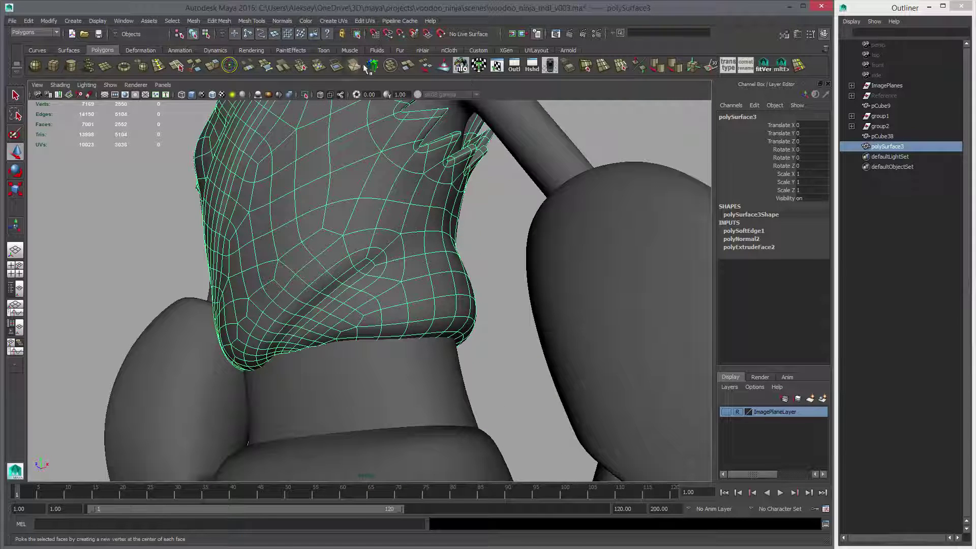
{"action": "left_click", "coordinate": [443, 65]}
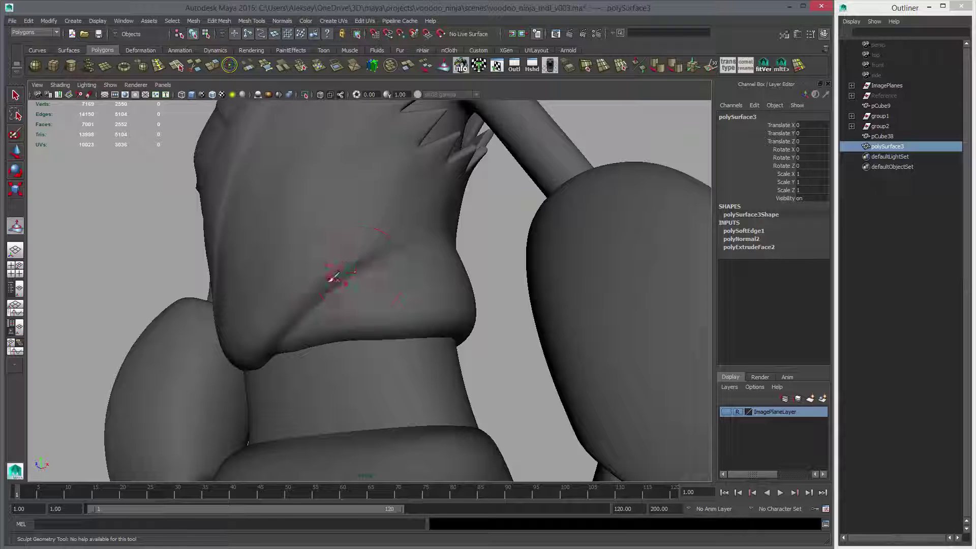
{"action": "key", "text": "space"}
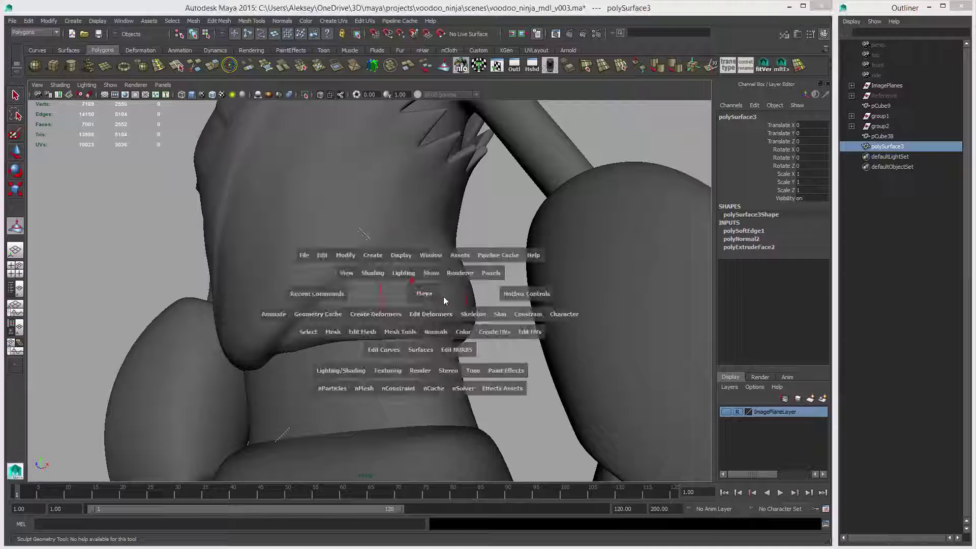
{"action": "left_click_drag", "start_coordinate": [424, 294], "coordinate": [394, 286]}
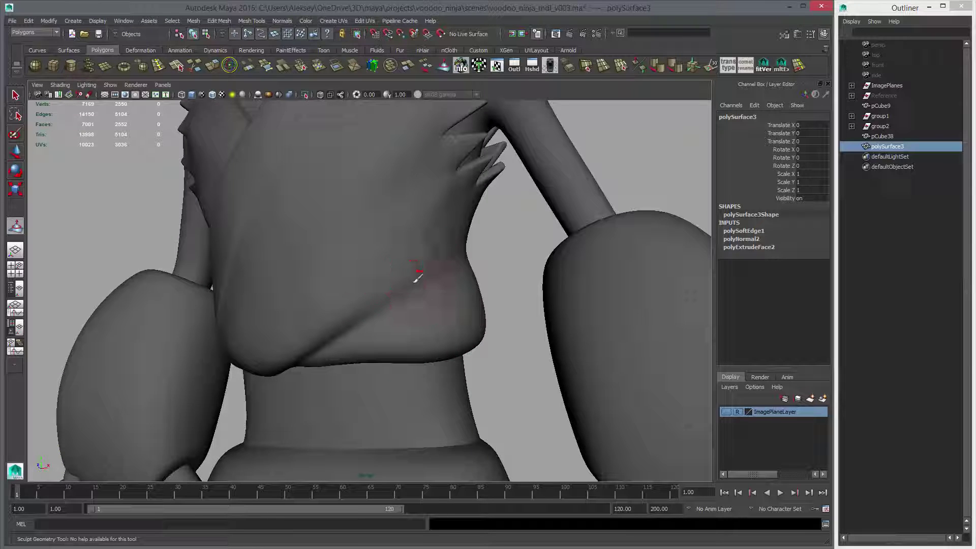
{"action": "left_click_drag", "start_coordinate": [452, 308], "coordinate": [479, 311], "text": "alt"}
{"action": "right_click_drag", "start_coordinate": [480, 312], "coordinate": [388, 311], "text": "alt"}
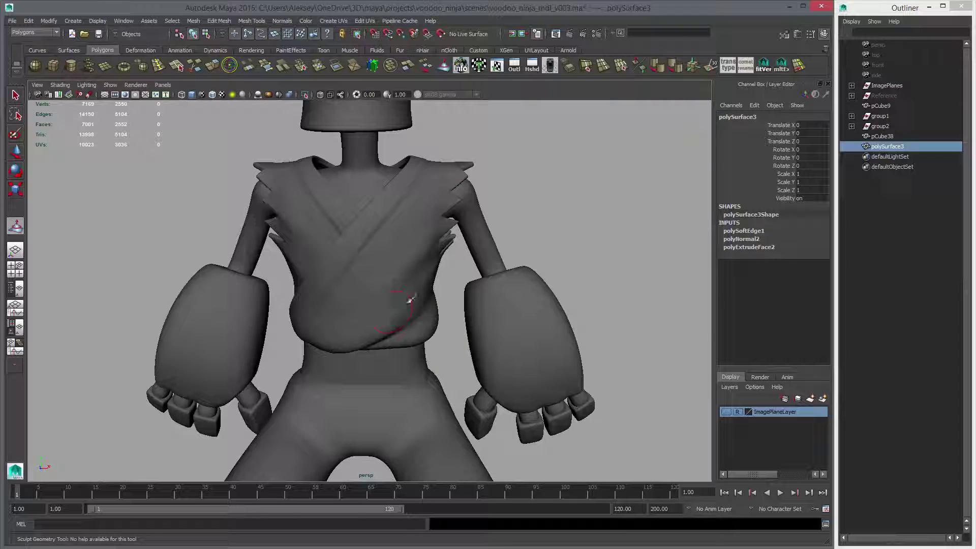
{"action": "key", "text": "w"}
{"action": "left_click", "coordinate": [561, 261]}
Inspect the garment's hem from below and review the full character from several angles.
{"action": "left_click_drag", "start_coordinate": [447, 305], "coordinate": [438, 278], "text": "alt"}
{"action": "right_click_drag", "start_coordinate": [438, 310], "coordinate": [492, 340], "text": "alt"}
{"action": "left_click_drag", "start_coordinate": [414, 325], "coordinate": [407, 311], "text": "alt"}
{"action": "right_click_drag", "start_coordinate": [407, 312], "coordinate": [478, 352], "text": "alt"}
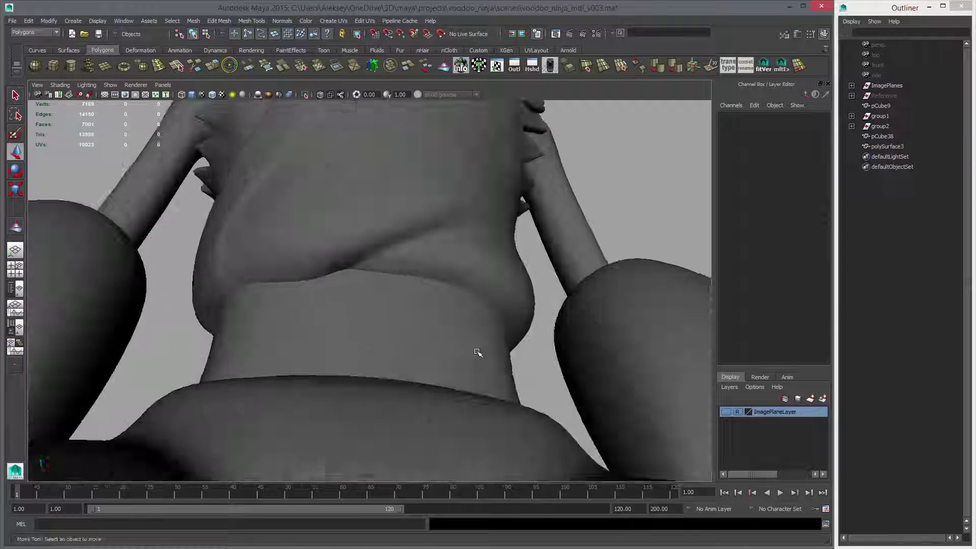
{"action": "left_click_drag", "start_coordinate": [478, 351], "coordinate": [508, 356], "text": "alt"}
{"action": "right_click_drag", "start_coordinate": [508, 356], "coordinate": [412, 341], "text": "alt"}
{"action": "left_click_drag", "start_coordinate": [412, 342], "coordinate": [374, 344], "text": "alt"}
{"action": "right_click_drag", "start_coordinate": [375, 344], "coordinate": [488, 348], "text": "alt"}
{"action": "middle_click_drag", "start_coordinate": [487, 348], "coordinate": [500, 316], "text": "alt"}
{"action": "right_click_drag", "start_coordinate": [500, 316], "coordinate": [433, 324], "text": "alt"}
{"action": "left_click_drag", "start_coordinate": [433, 323], "coordinate": [469, 322], "text": "alt"}
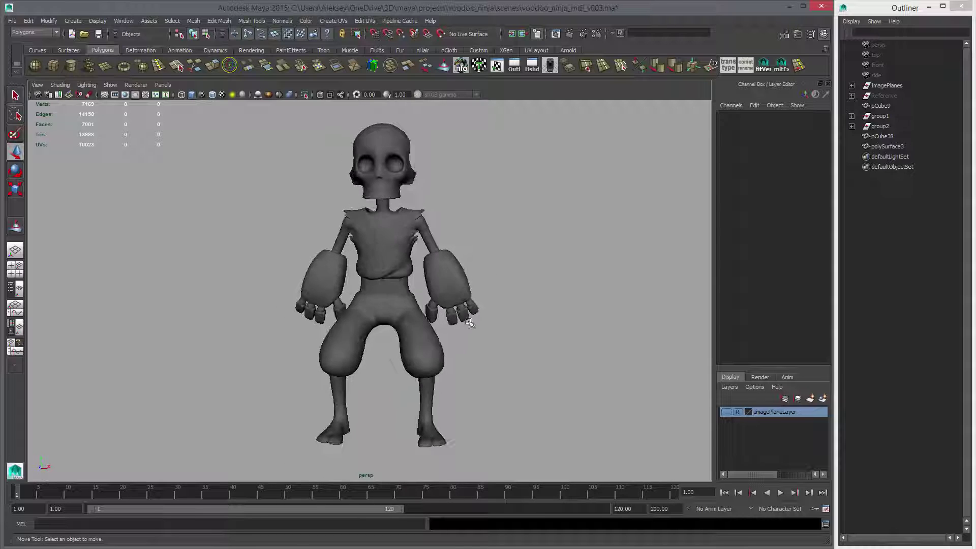
{"action": "right_click_drag", "start_coordinate": [445, 328], "coordinate": [324, 269], "text": "alt"}
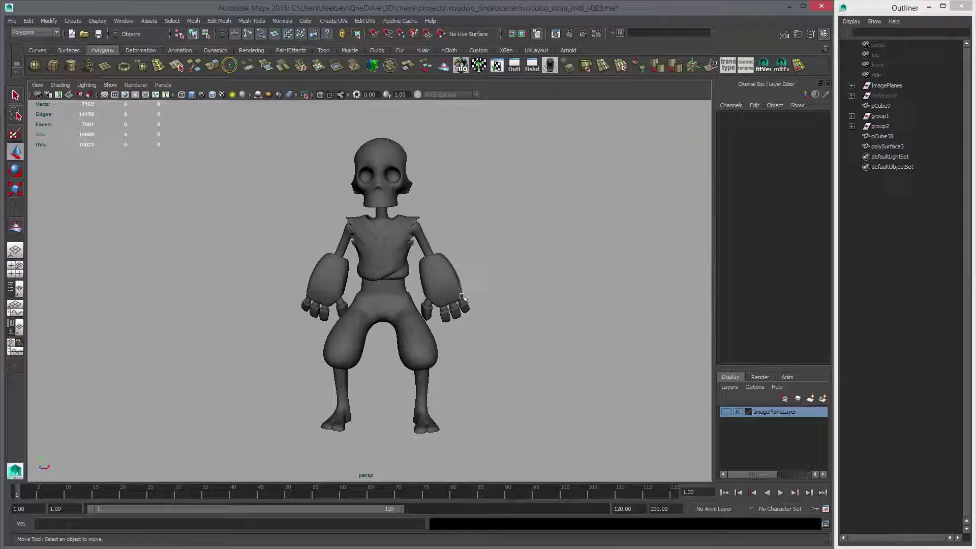
{"action": "left_click_drag", "start_coordinate": [460, 408], "coordinate": [435, 258], "text": "alt"}
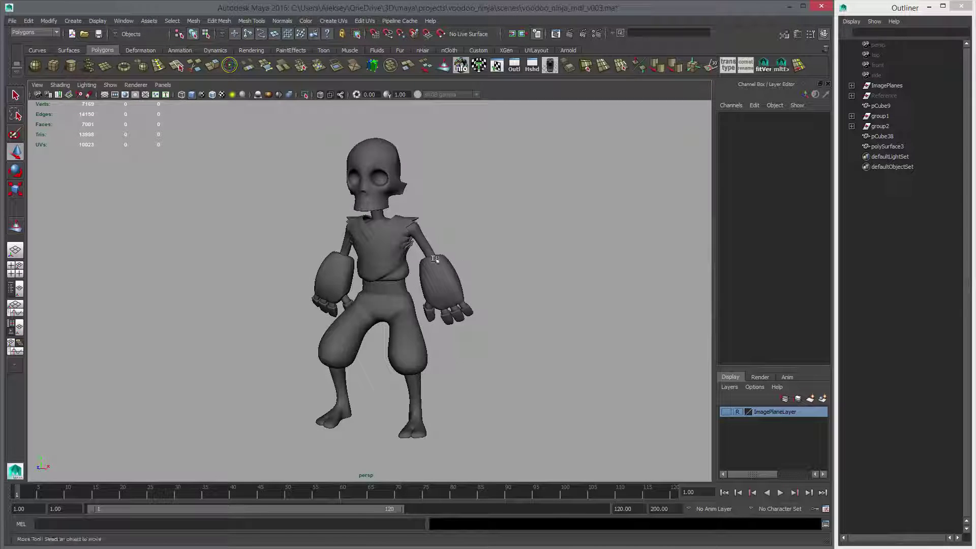